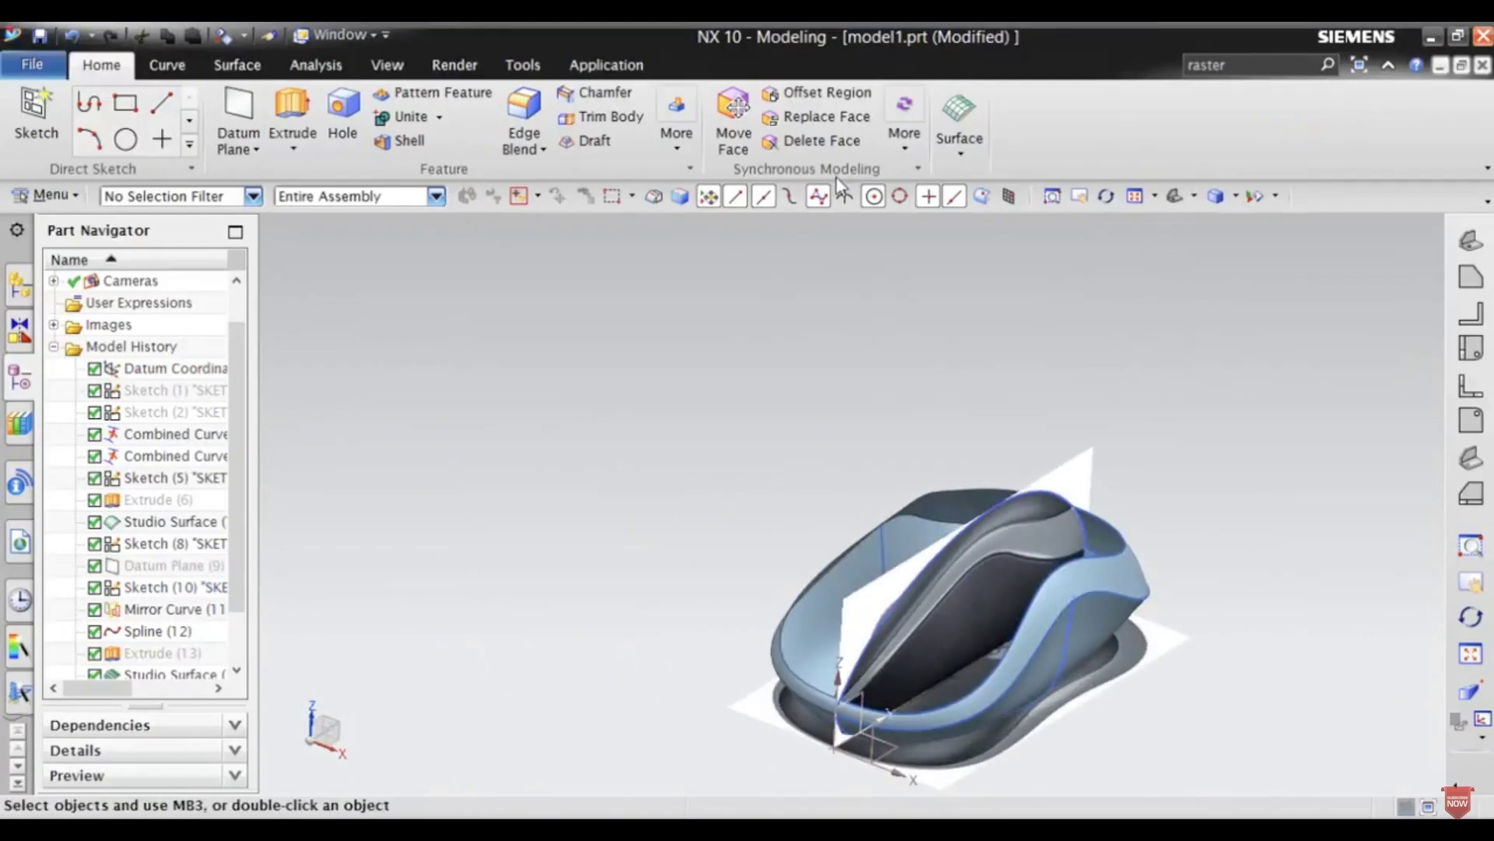
Step: Create six datum planes spaced 3 mm apart across the mouse surface
middle_click_drag(1162, 573, 1106, 561)
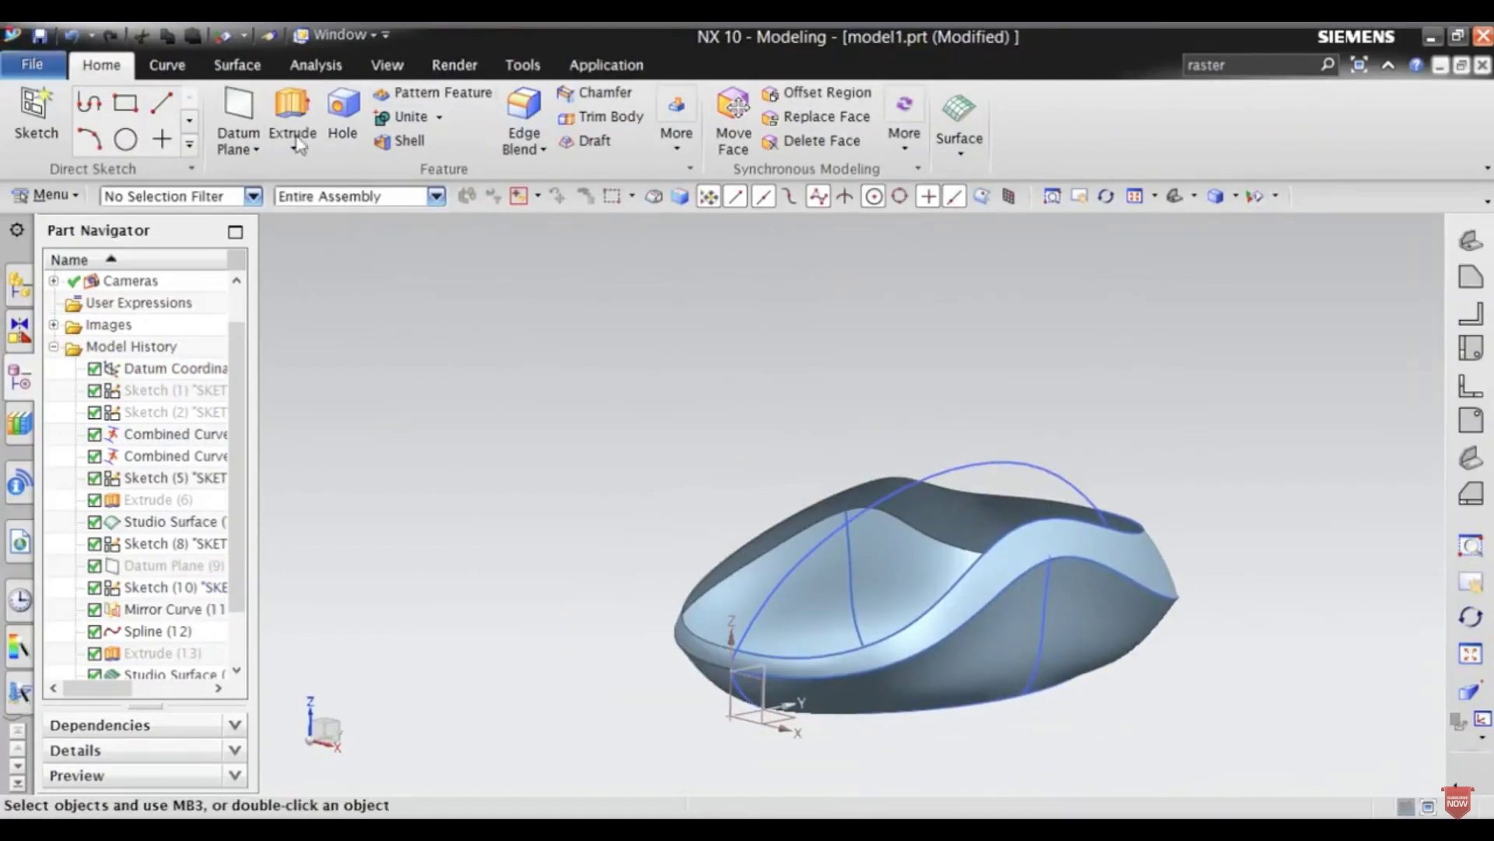
left_click(238, 124)
type("3")
double_click(1461, 489)
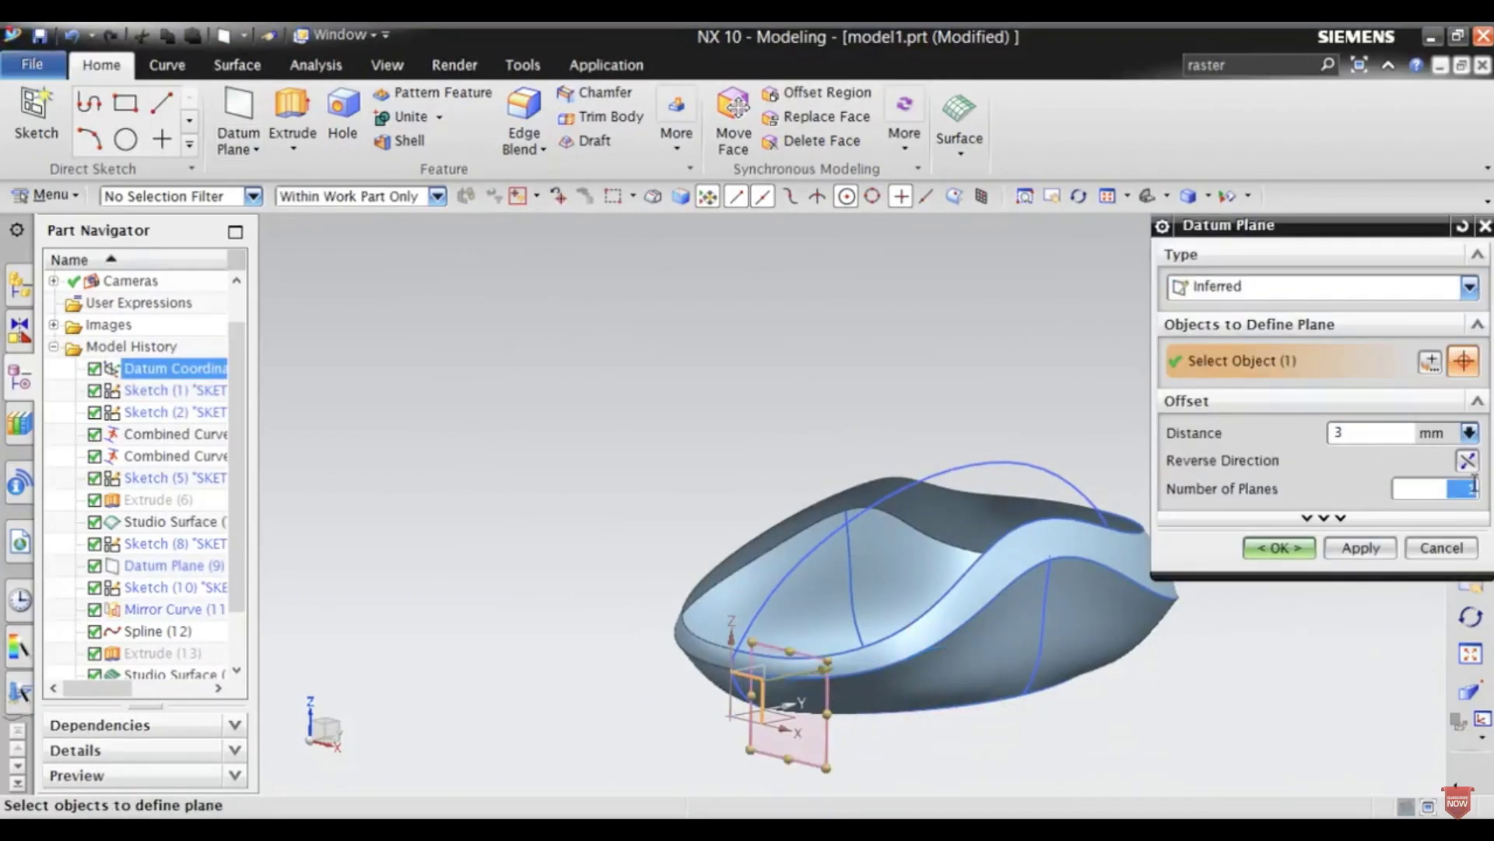
type("6")
left_click(1361, 547)
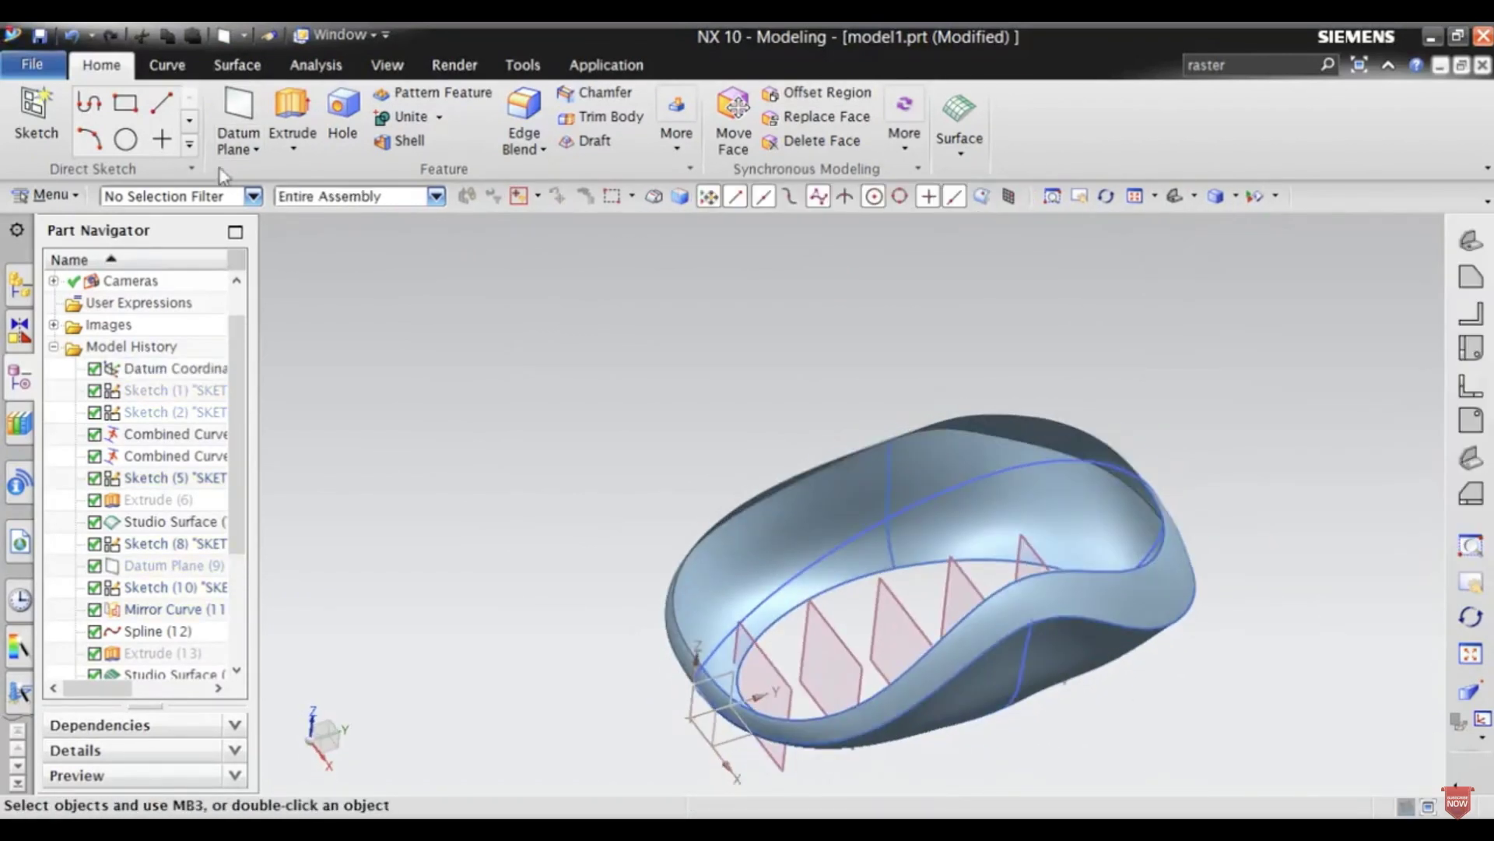
left_click(1441, 547)
middle_click_drag(1011, 467, 973, 436)
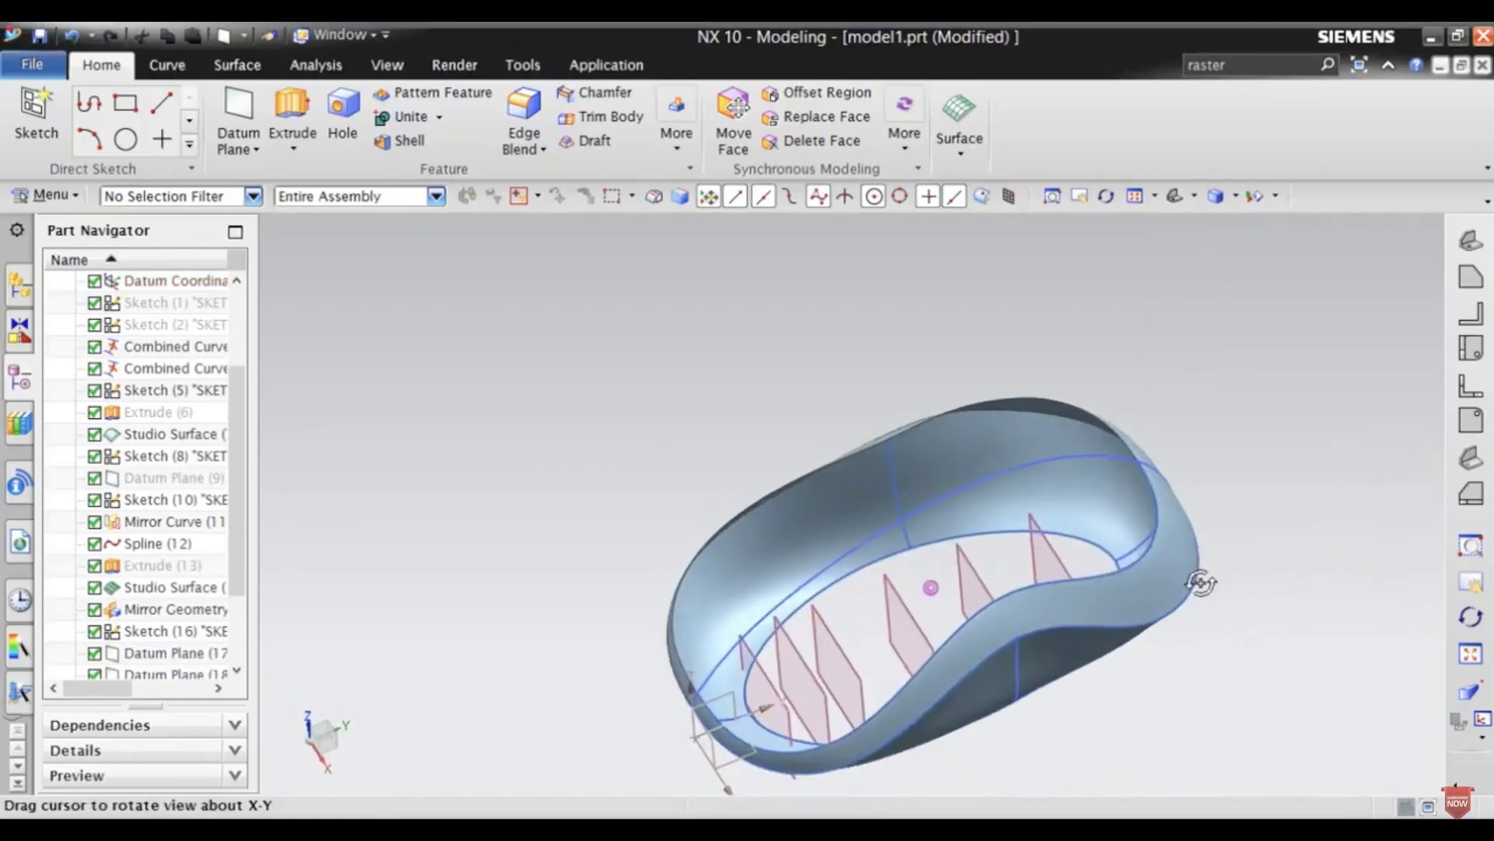
Step: Intersect the mouse surface faces with the six datum planes to produce intersection curves
left_click(237, 64)
left_click(167, 65)
left_click(701, 144)
left_click(856, 451)
left_click_drag(171, 540, 171, 649)
middle_click_drag(965, 653, 946, 675)
middle_click(945, 676)
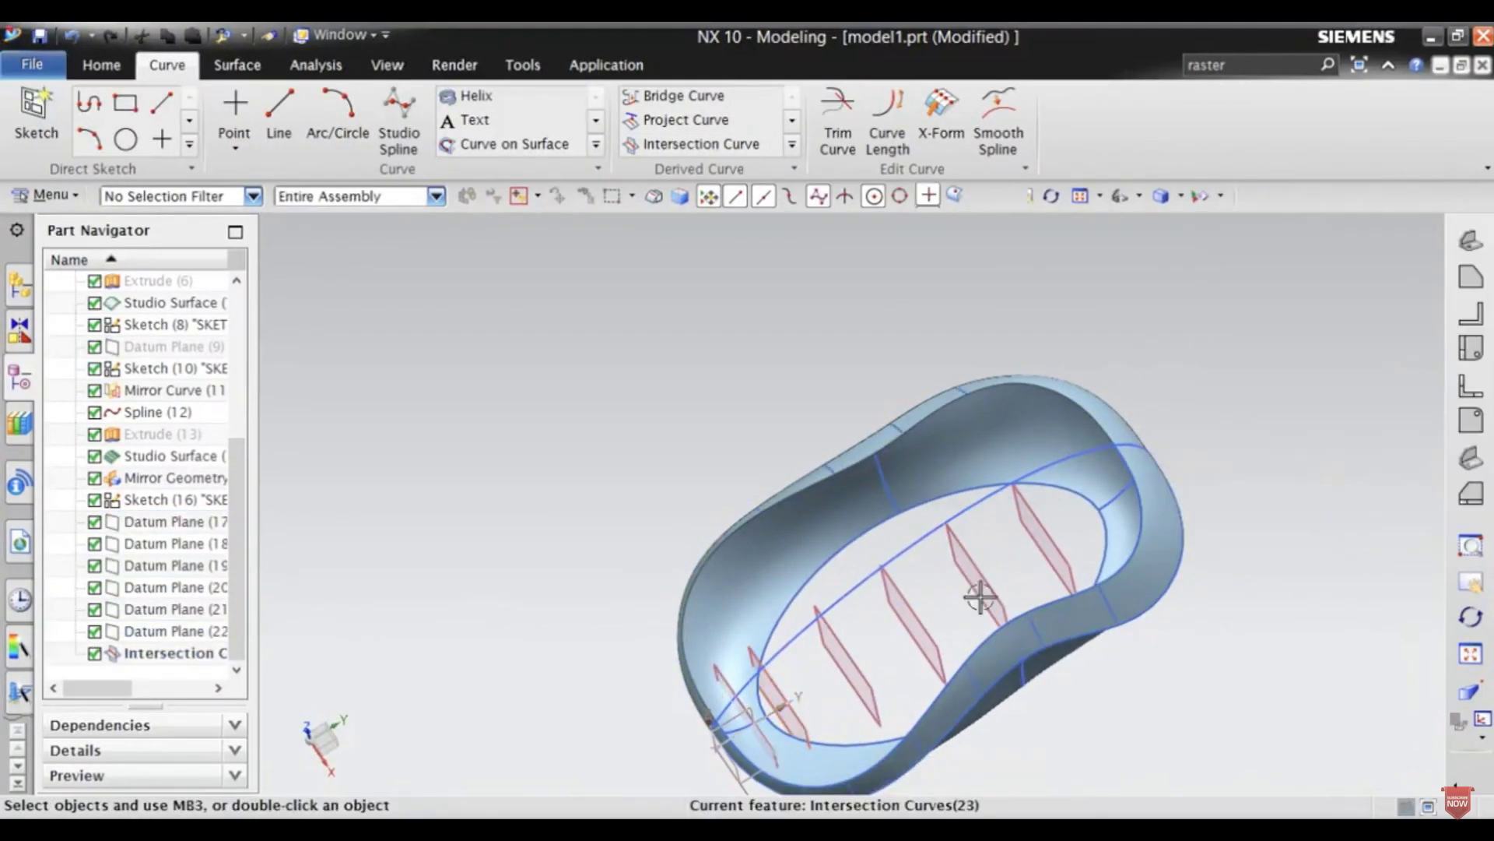
middle_click_drag(977, 593, 963, 561)
Step: Begin an intersection point by picking a datum plane and the curve it crosses
left_click(235, 116)
left_click(1469, 304)
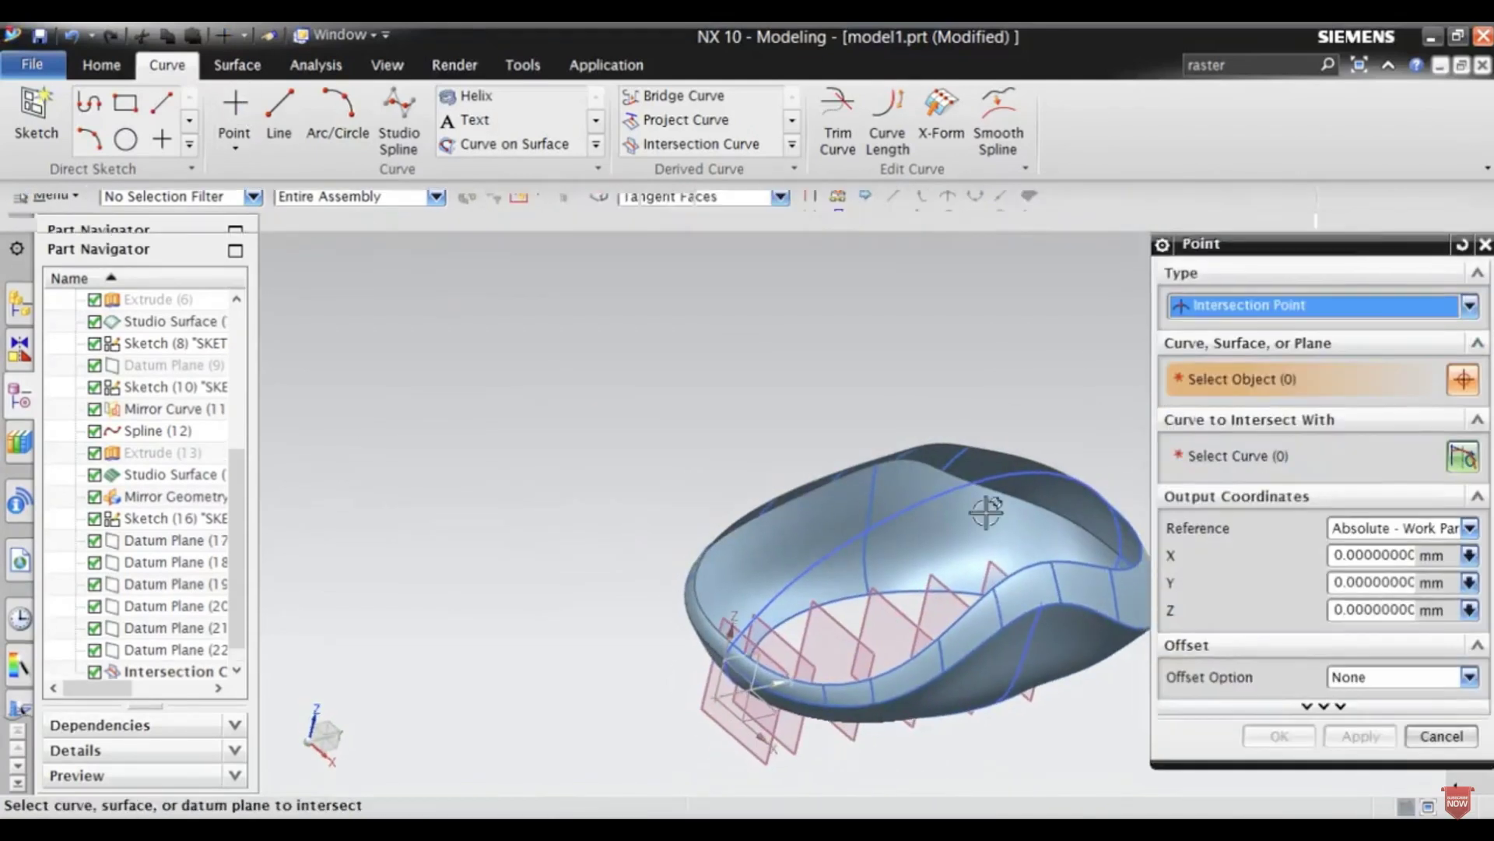
scroll(938, 607, "up", 3)
left_click(768, 634)
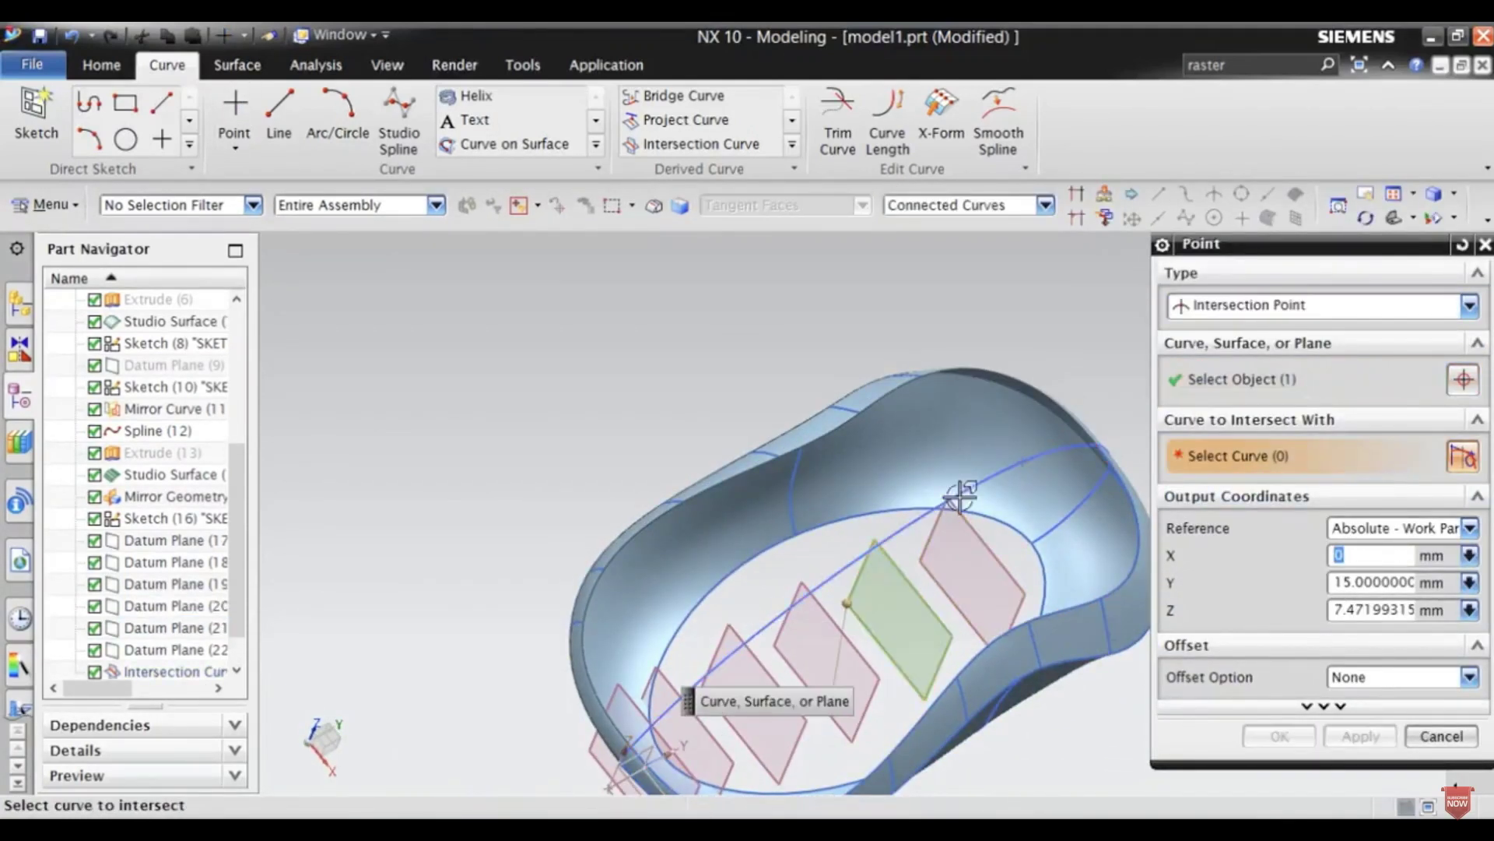
left_click(817, 622)
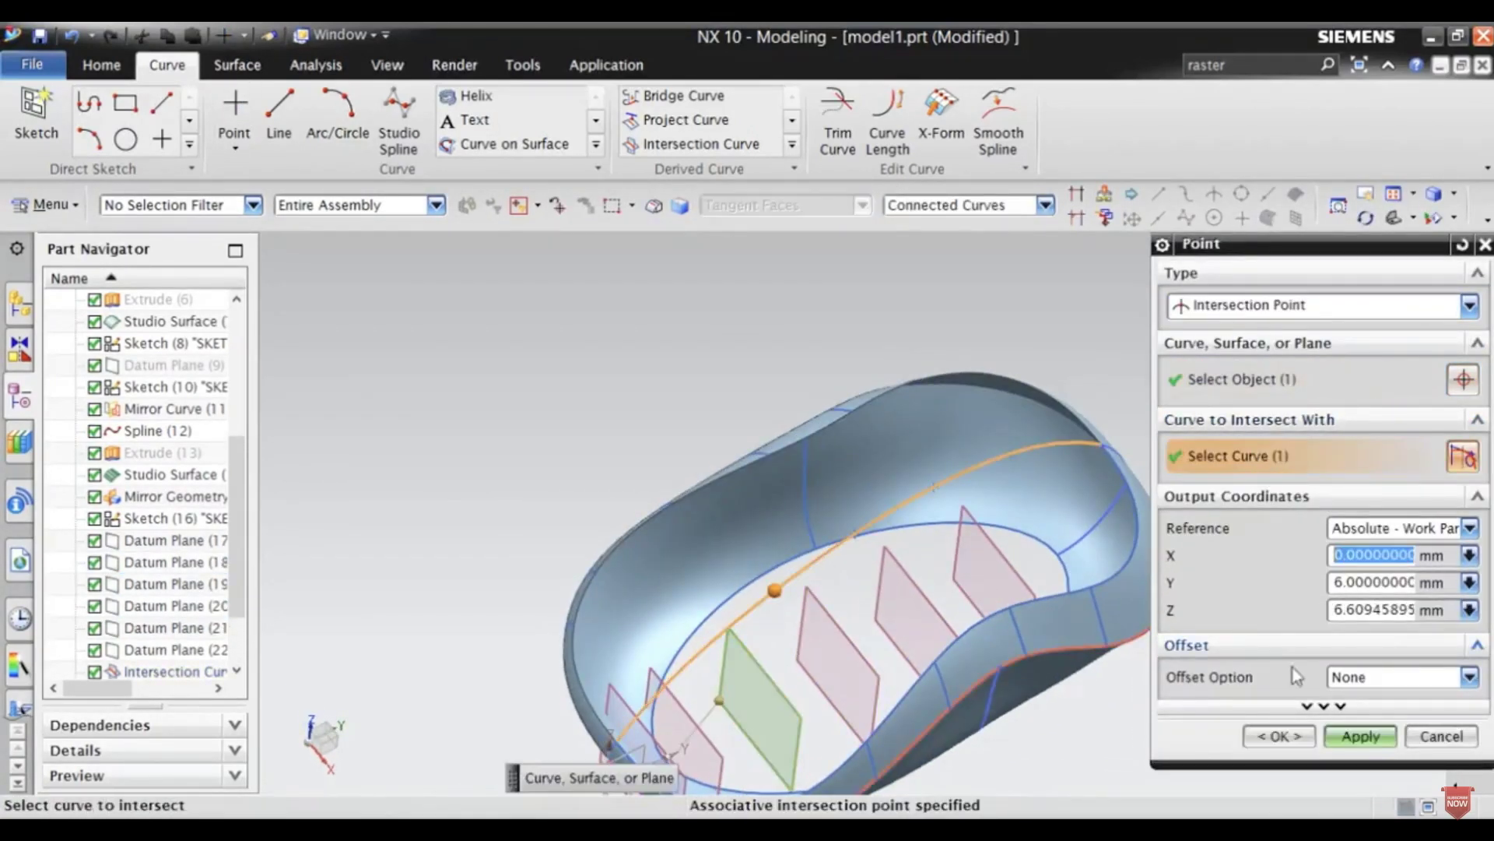
left_click(615, 747)
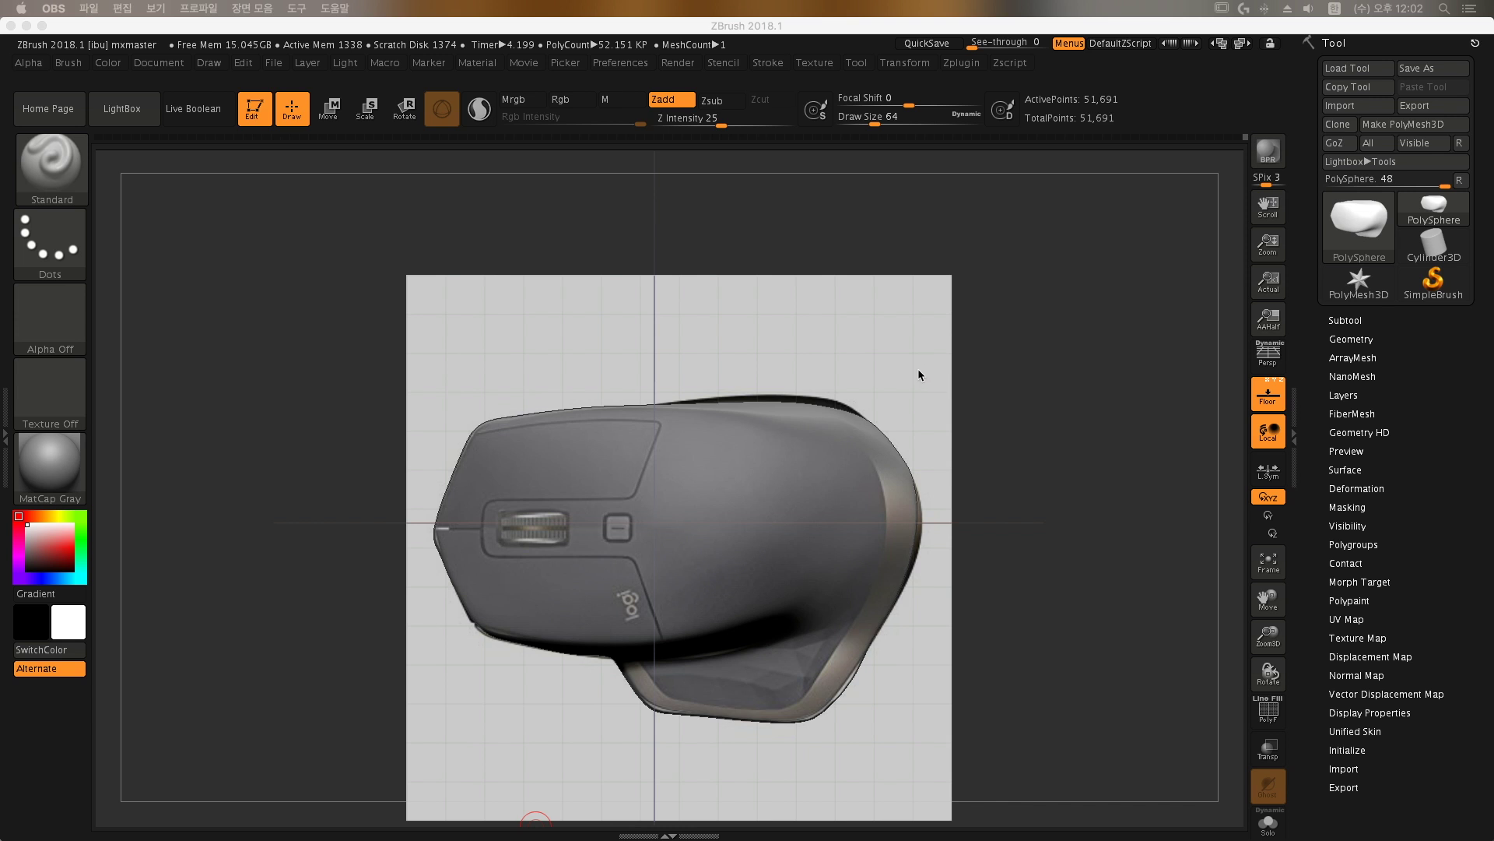
Step: Select the Move brush from the brush library and enlarge it to 120
left_click(87, 190)
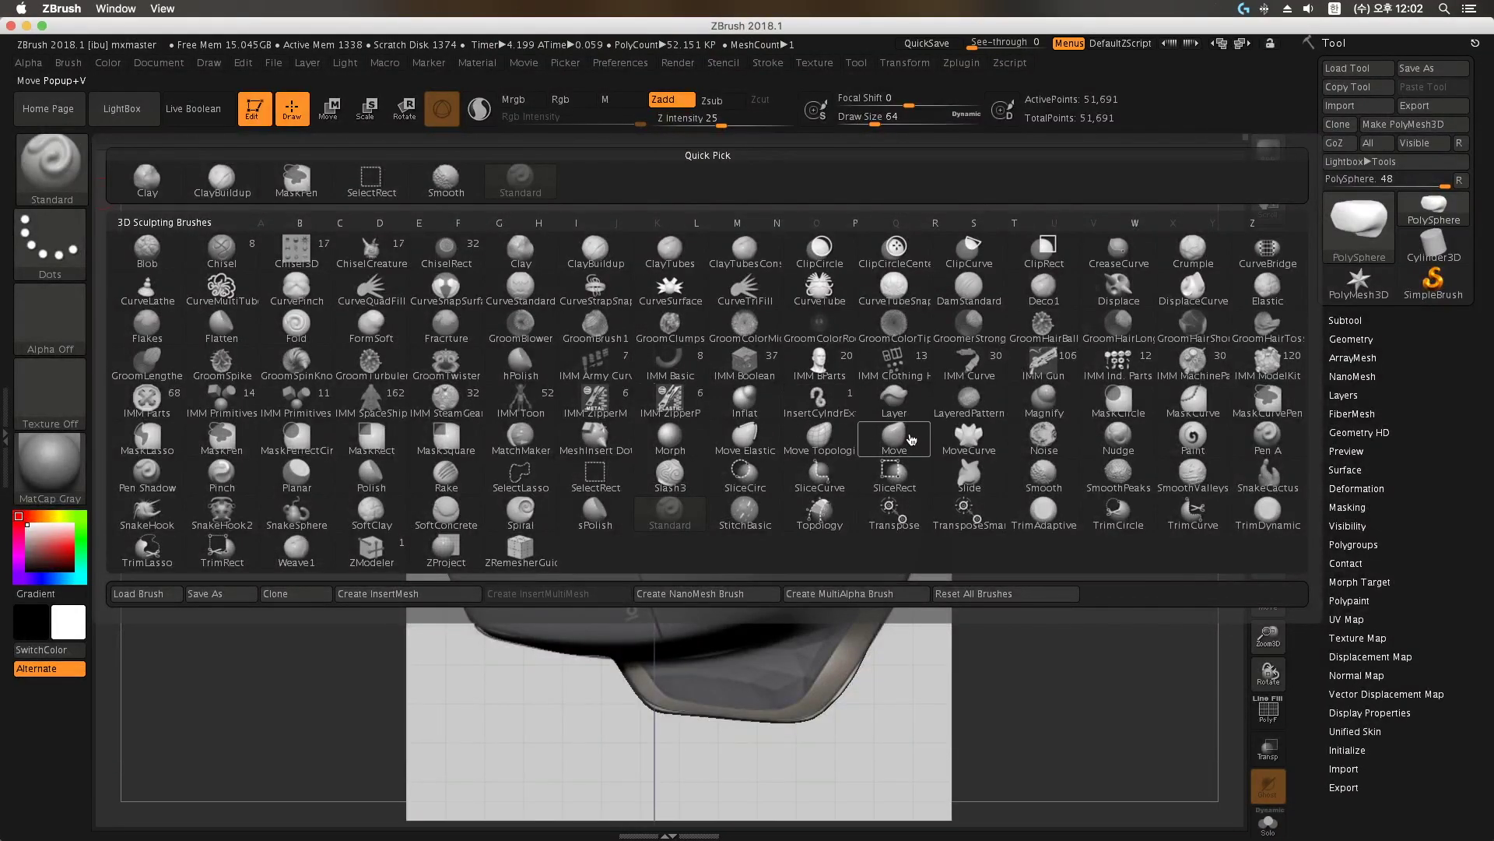
left_click(894, 437)
left_click_drag(875, 123, 904, 122)
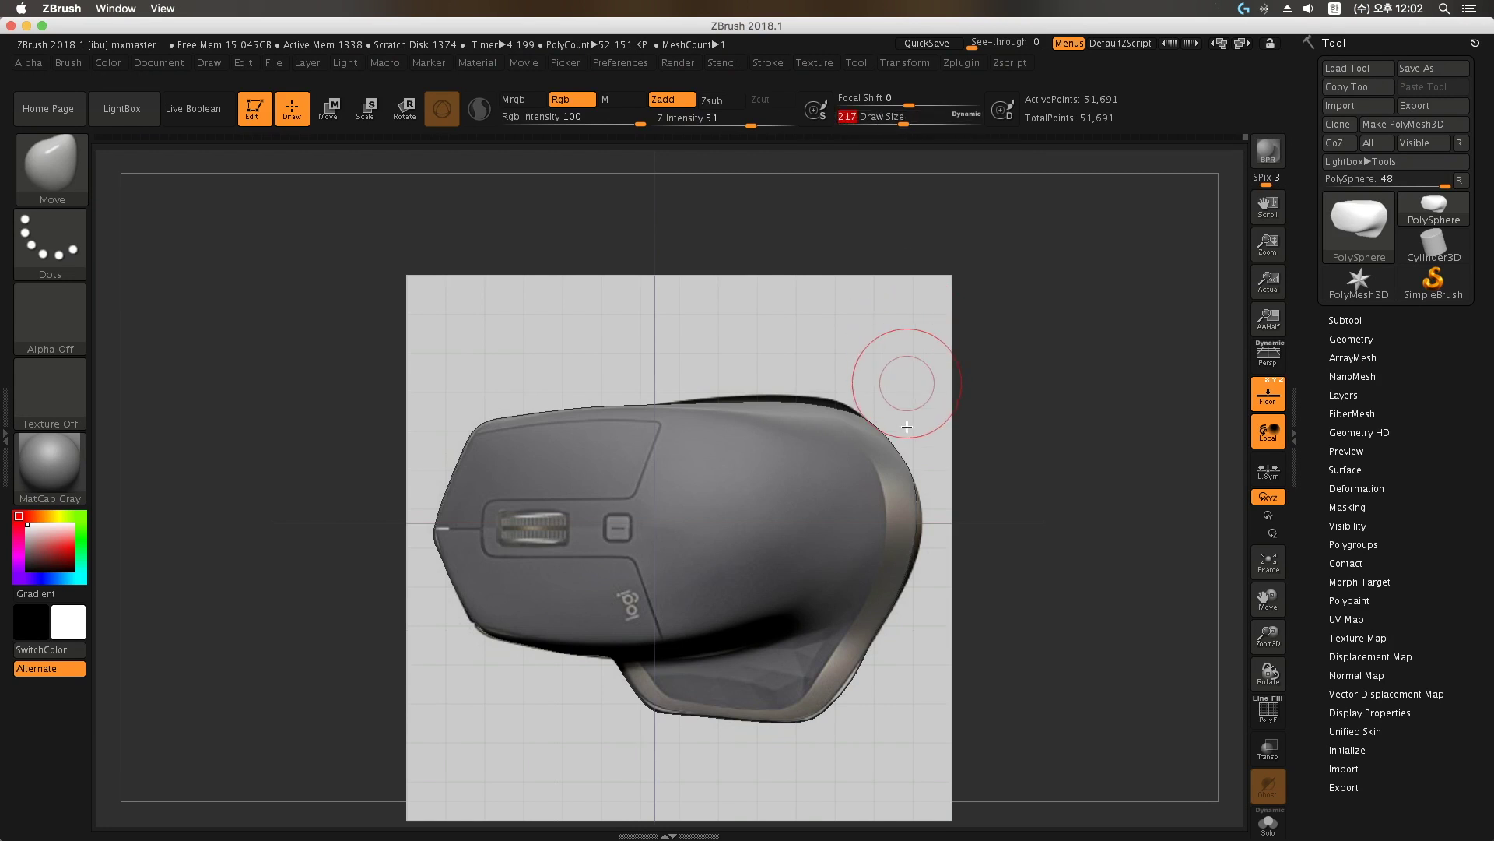
Step: Pull the right edge and lower-right corner outward, raise Draw Size to 257, and orbit sideways
left_click_drag(906, 528, 921, 533)
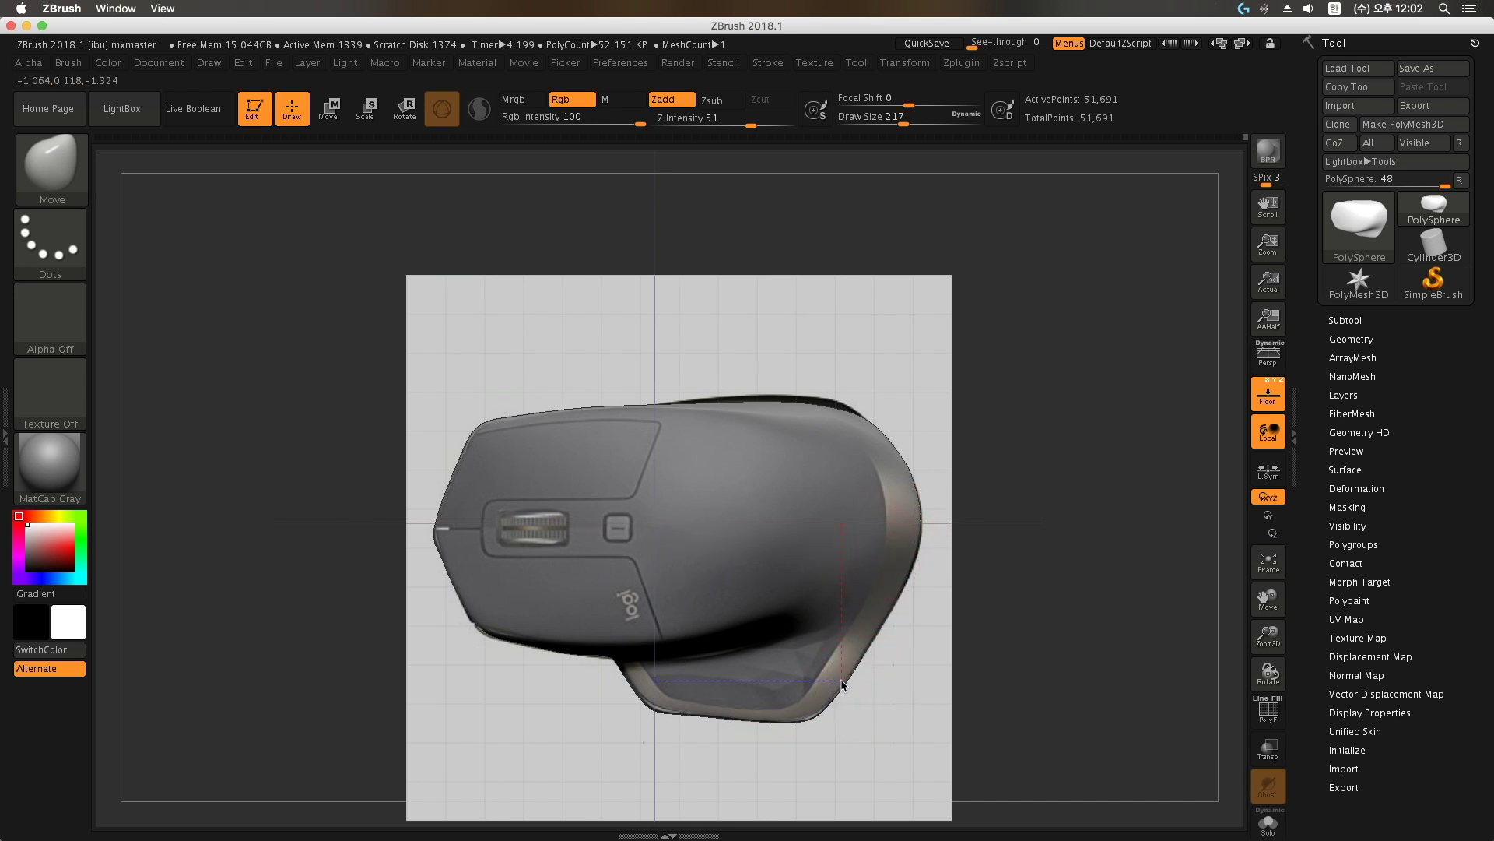
left_click_drag(815, 712, 834, 708)
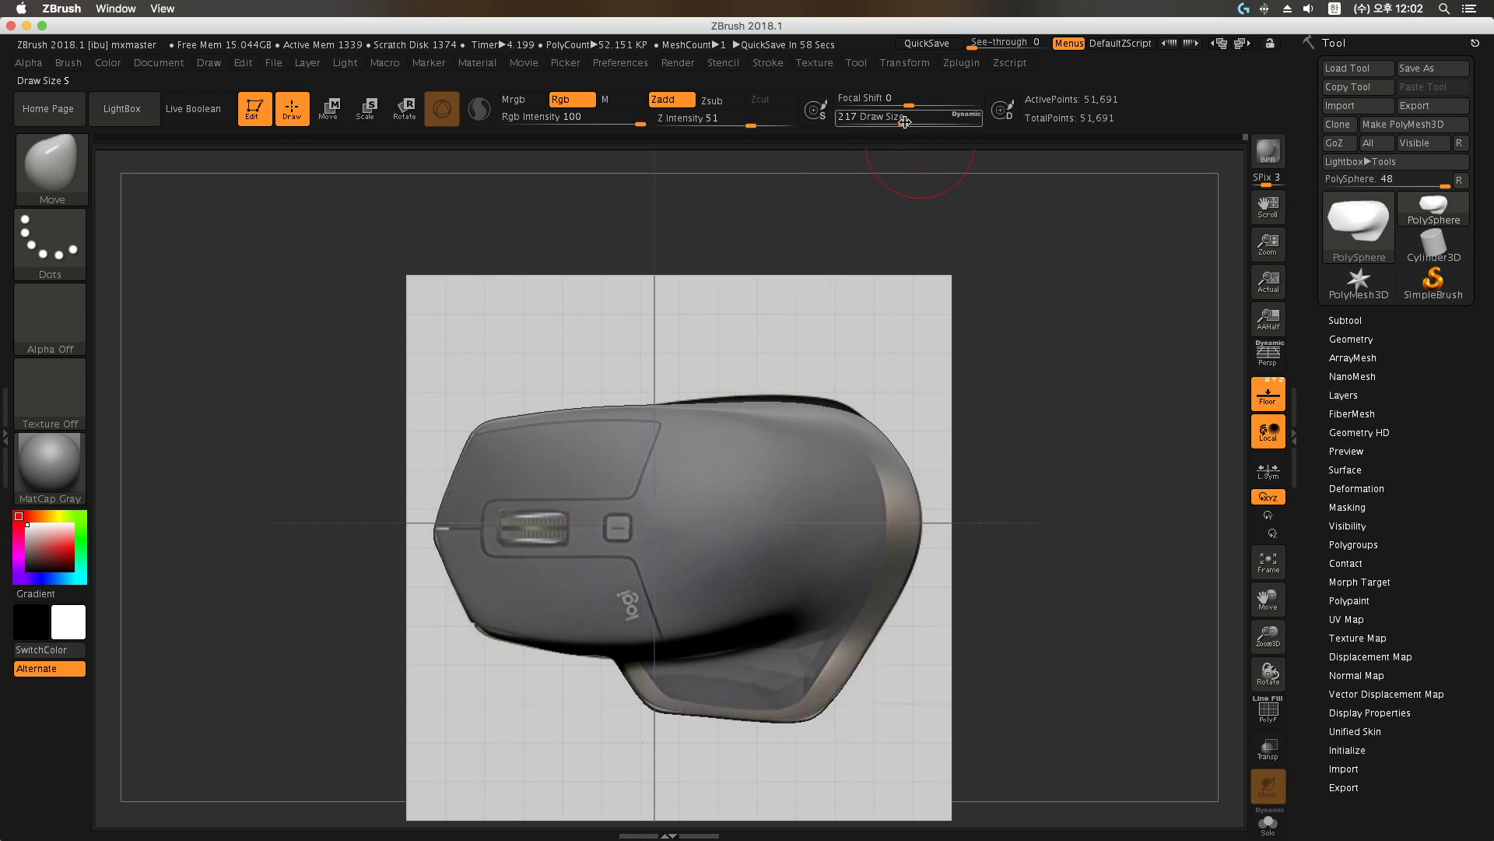
left_click_drag(903, 125, 910, 125)
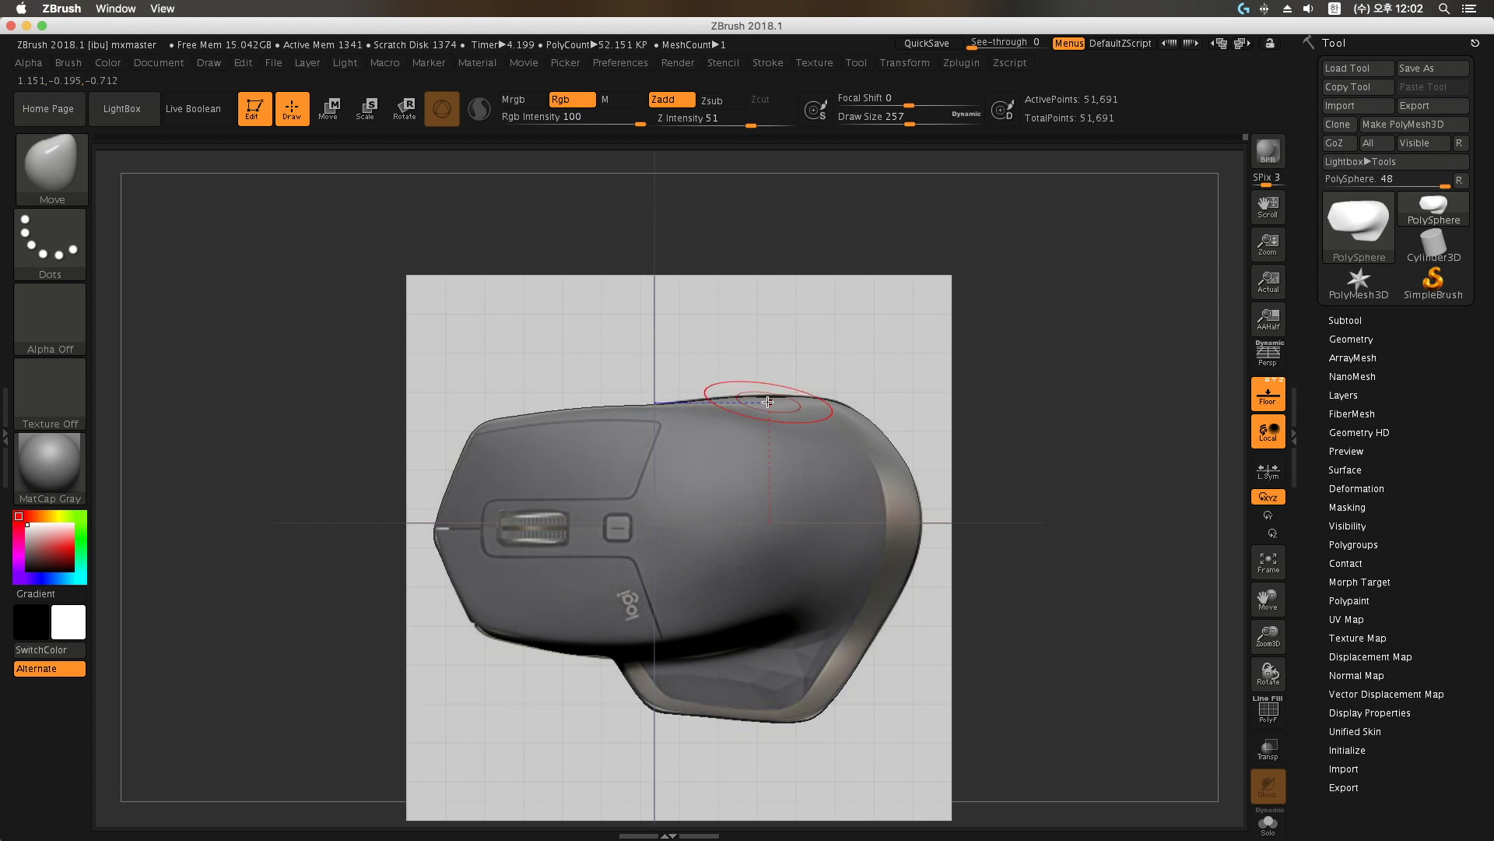
right_click_drag(823, 404, 922, 442)
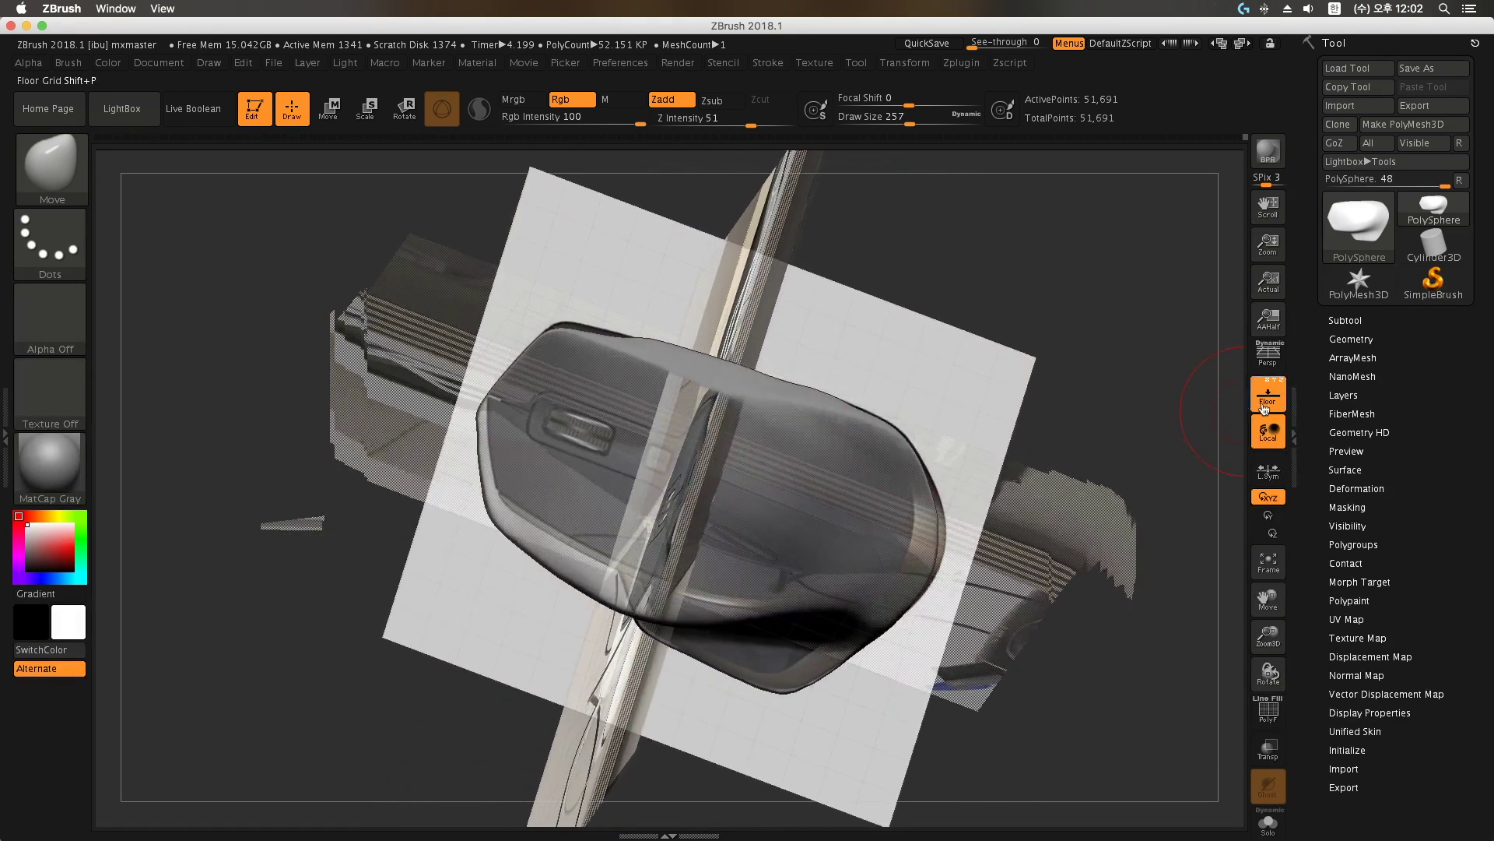
Step: Turn off the floor grid, Shift-smooth the surface, and orbit to view the side profile
left_click(1268, 395)
right_click_drag(1034, 417, 978, 450)
left_click_drag(771, 400, 779, 418, "shift")
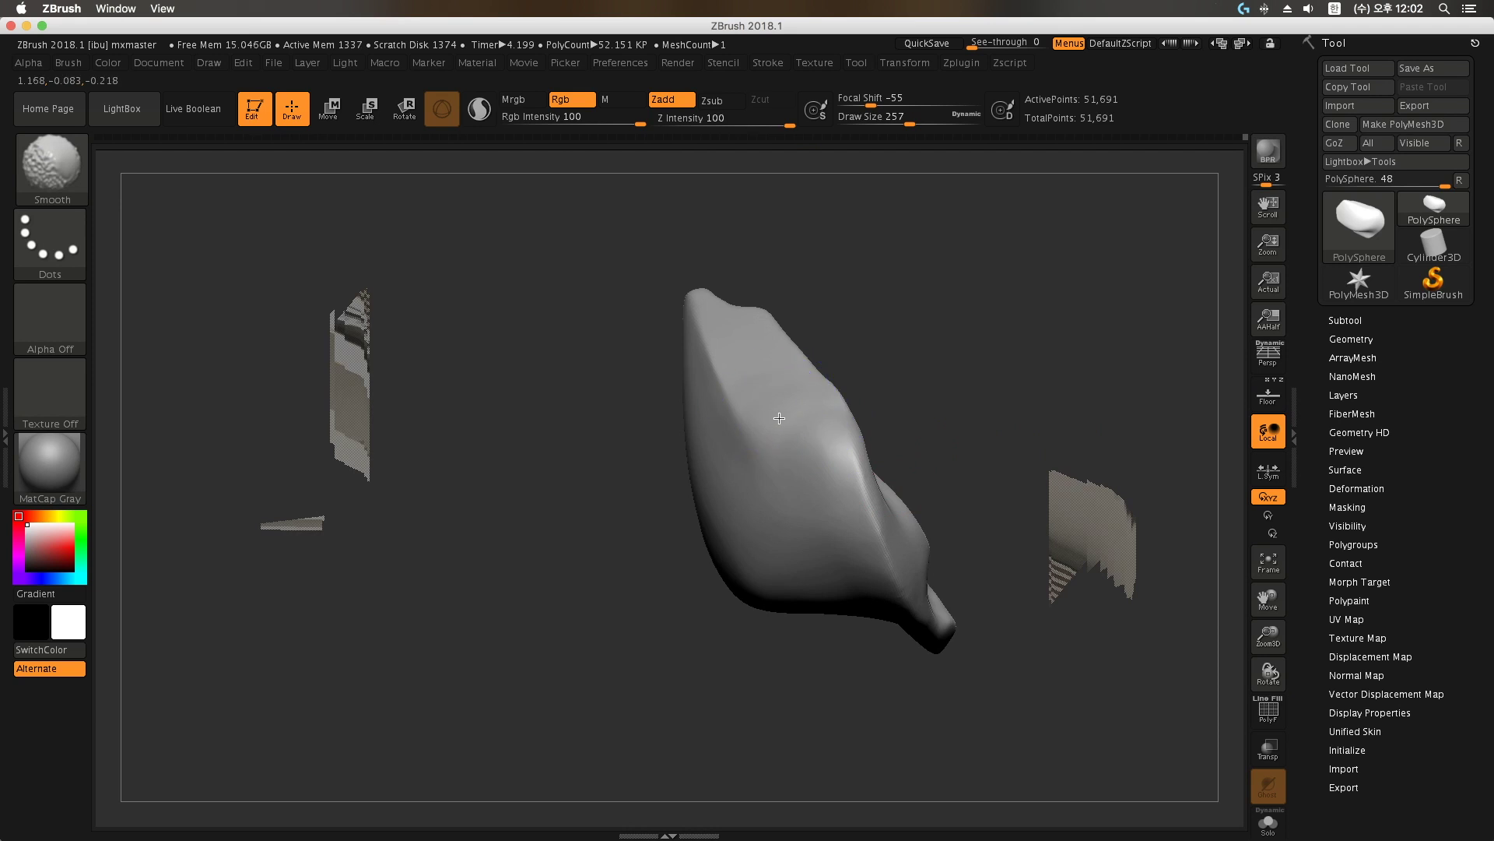
mouse_move(987, 427)
right_mouse_down()
mouse_move(1007, 446)
mouse_move(1024, 430)
mouse_move(1025, 384)
mouse_move(994, 350)
mouse_move(961, 357)
mouse_move(1031, 334)
mouse_move(1061, 273)
mouse_move(1024, 383)
mouse_move(1027, 353)
right_mouse_up()
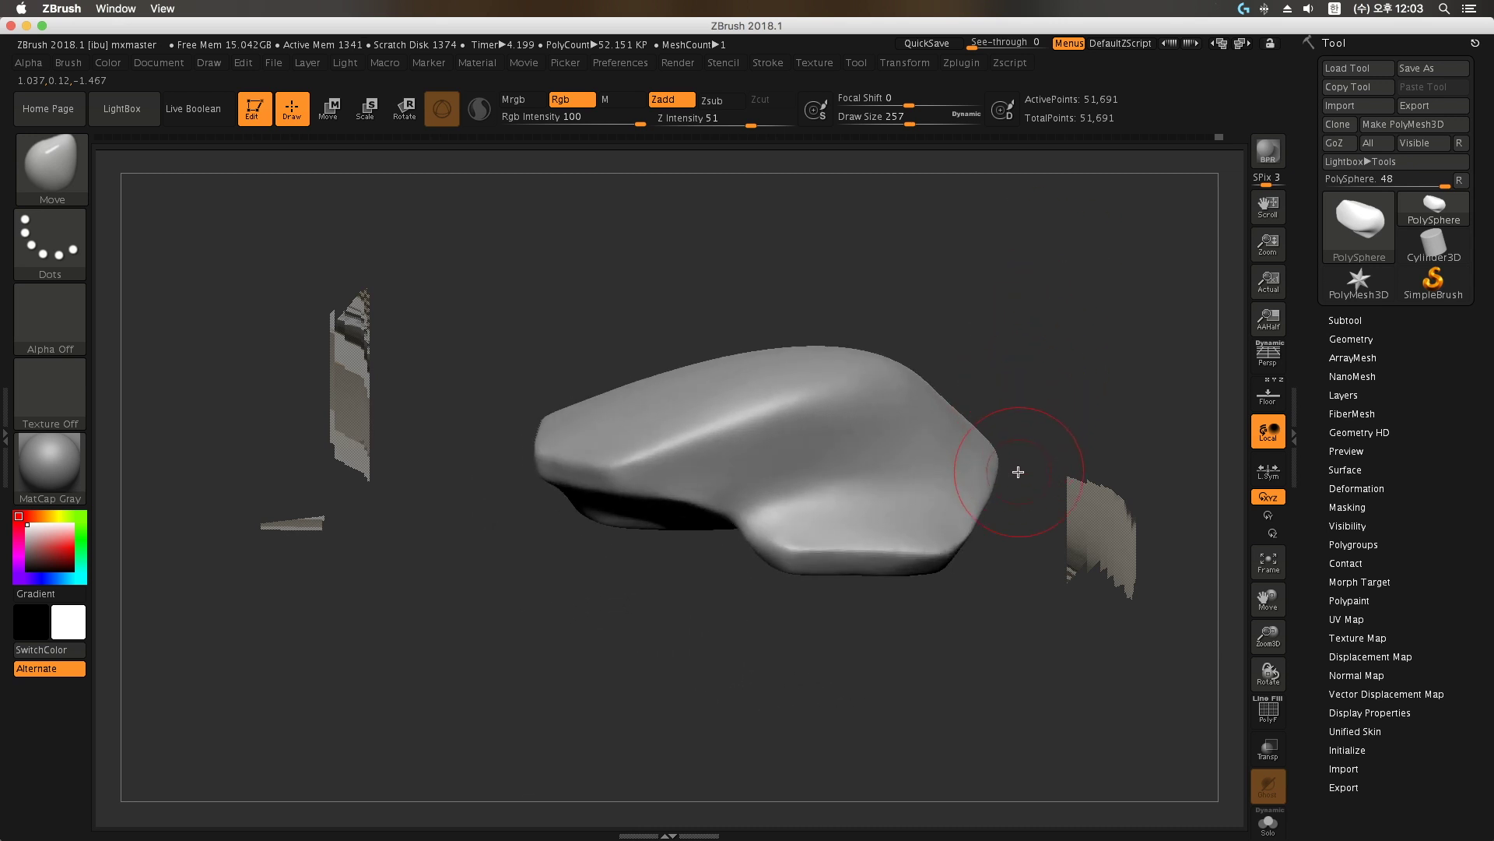
mouse_move(955, 641)
right_mouse_down()
mouse_move(770, 634)
mouse_move(825, 633)
mouse_move(807, 597)
mouse_move(831, 627)
mouse_move(790, 643)
right_mouse_up()
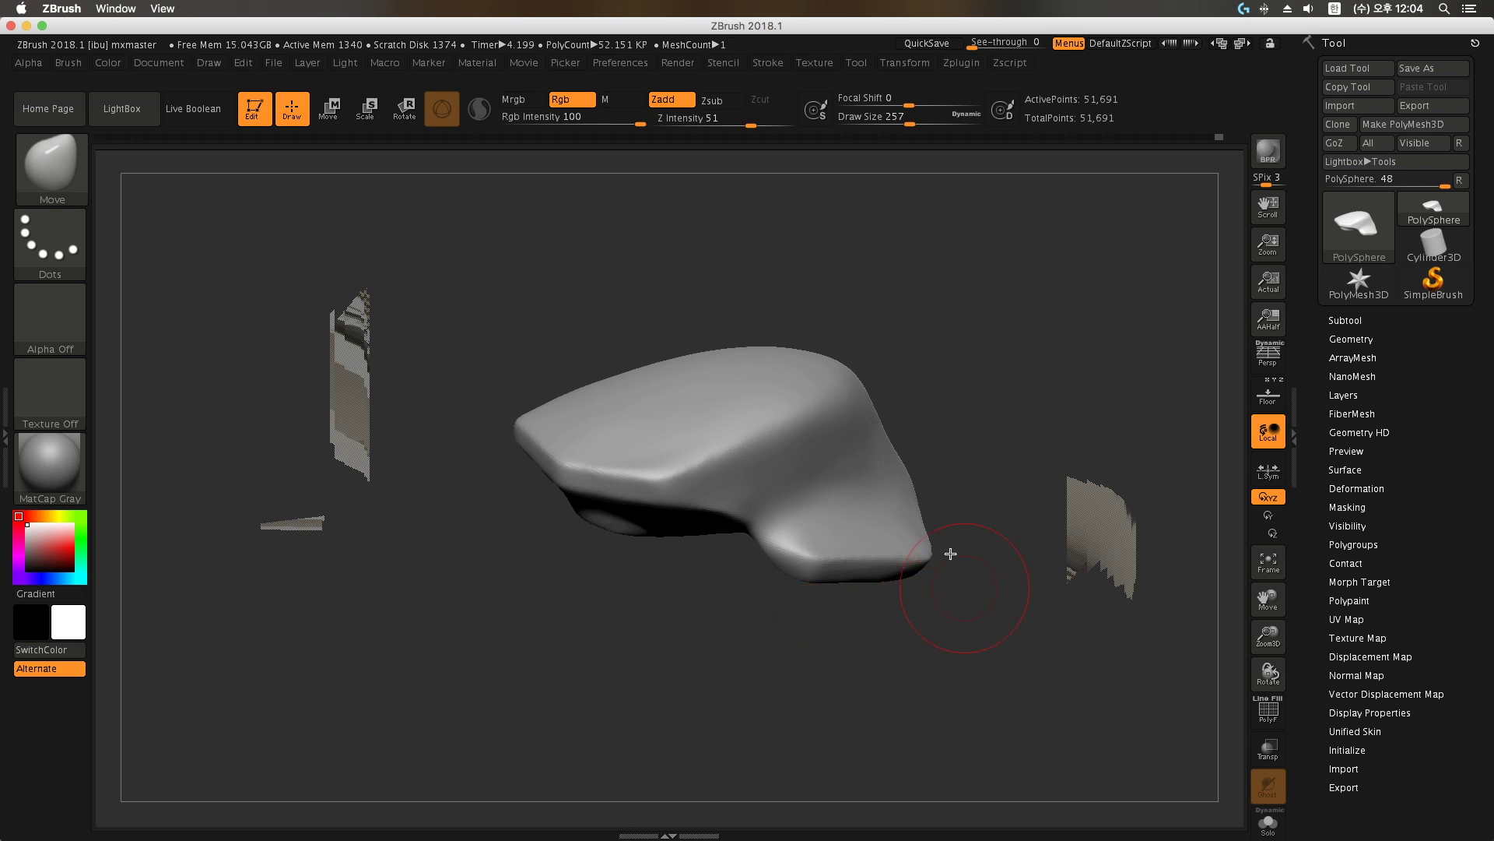
Step: Orbit around the body and drag the lower-left surface smoother with the Move brush
mouse_move(950, 517)
left_mouse_down()
mouse_move(944, 466)
mouse_move(966, 502)
mouse_move(934, 470)
left_mouse_up()
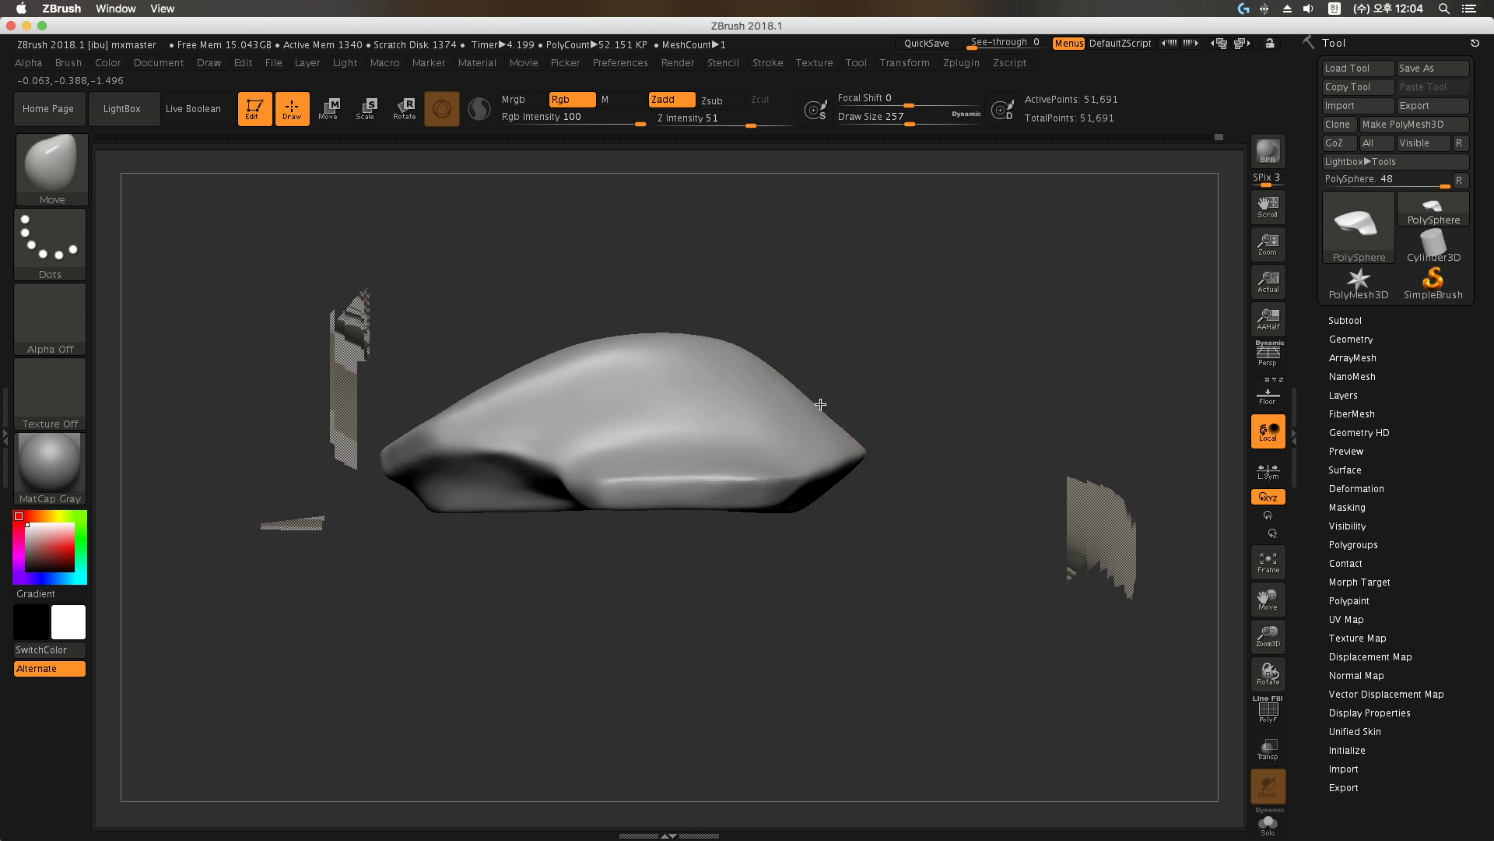
mouse_move(908, 514)
left_mouse_down()
mouse_move(955, 520)
mouse_move(945, 553)
left_mouse_up()
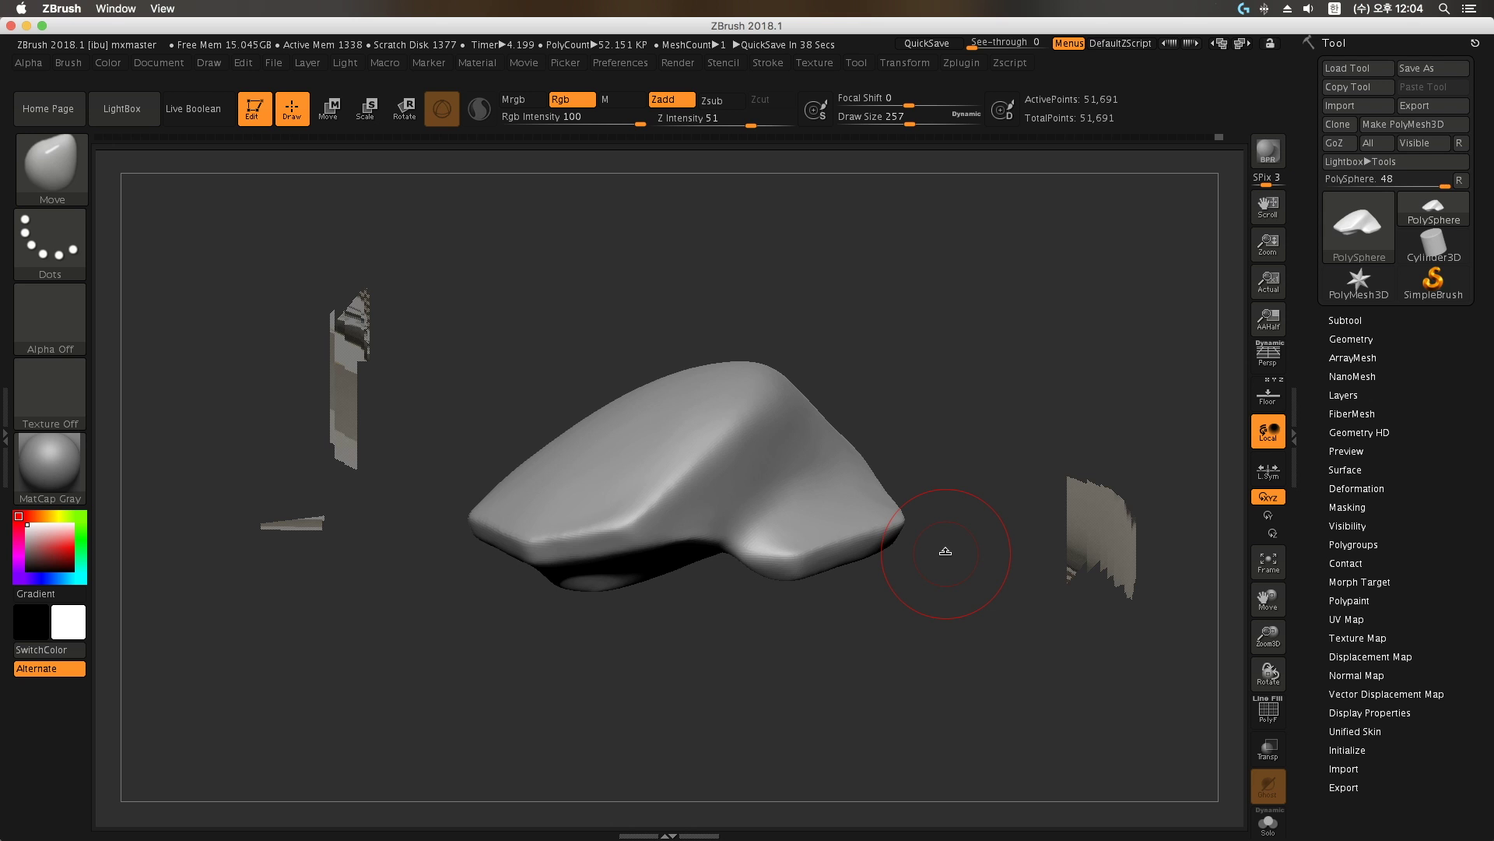
left_click_drag(945, 551, 610, 473)
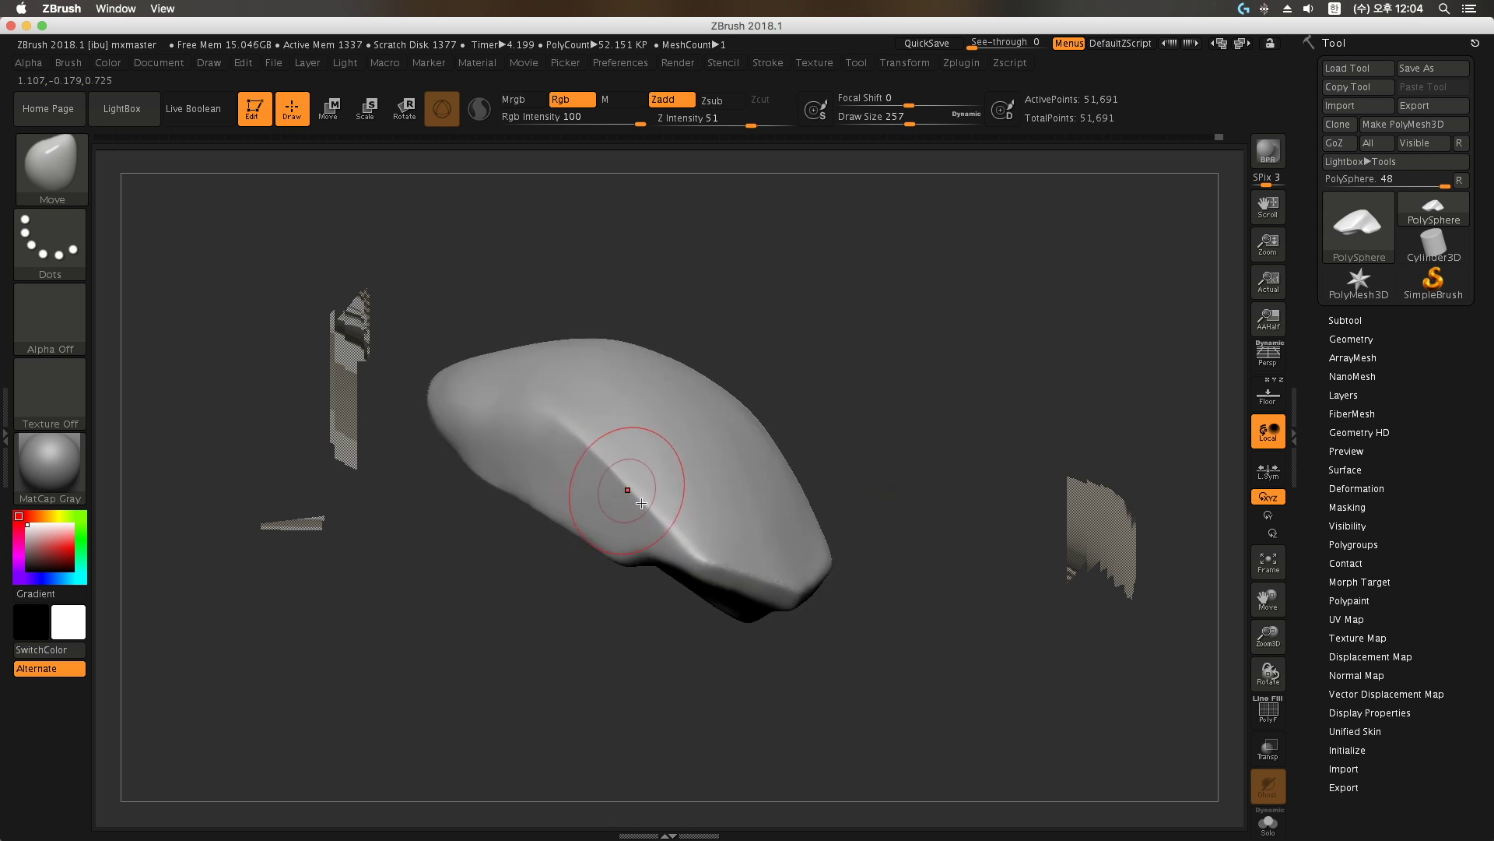
left_click_drag(701, 596, 677, 544)
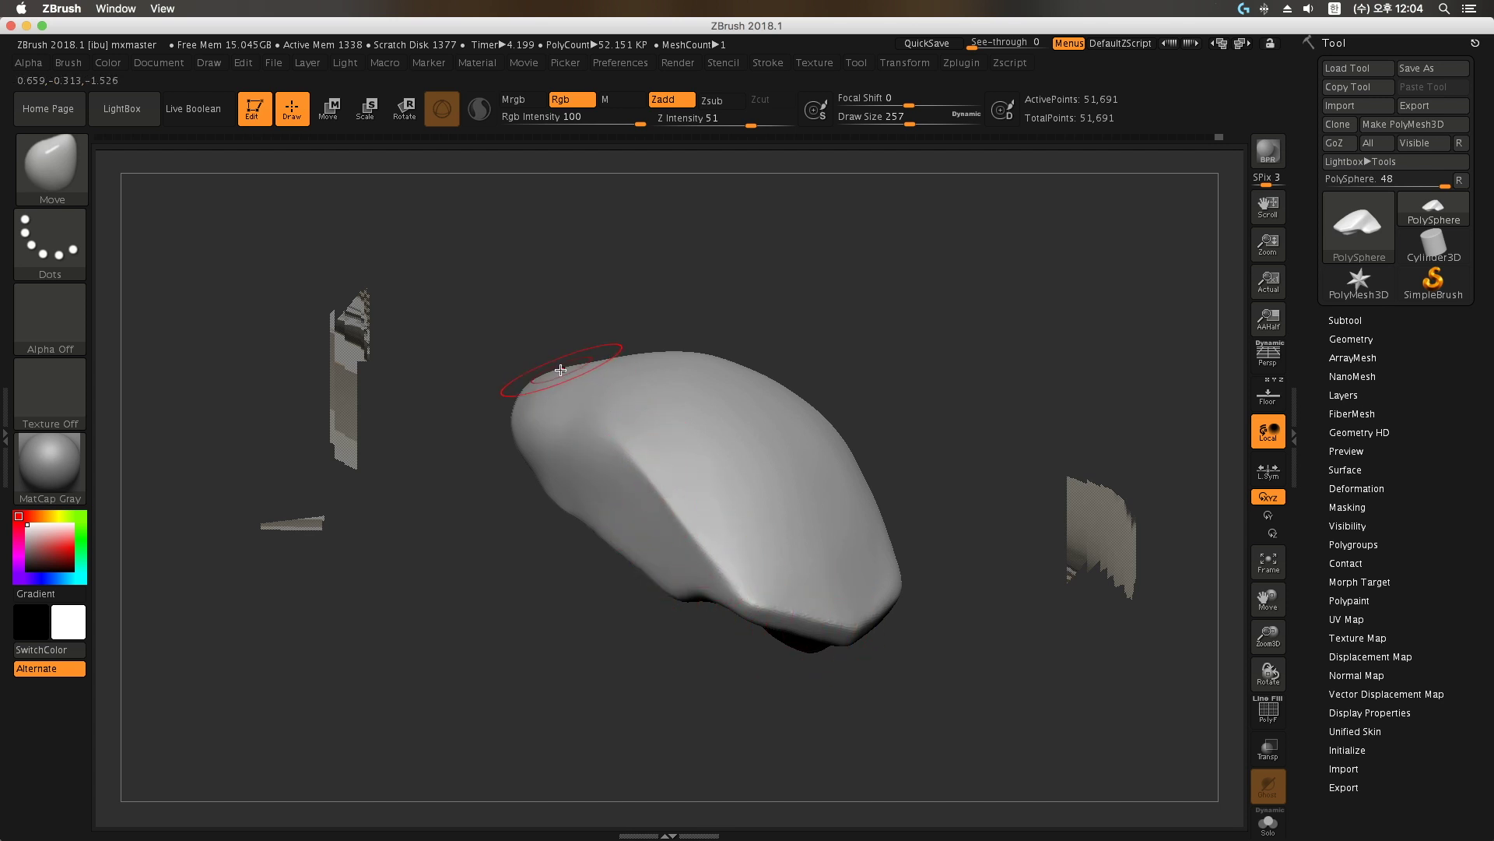
left_click_drag(561, 370, 636, 518)
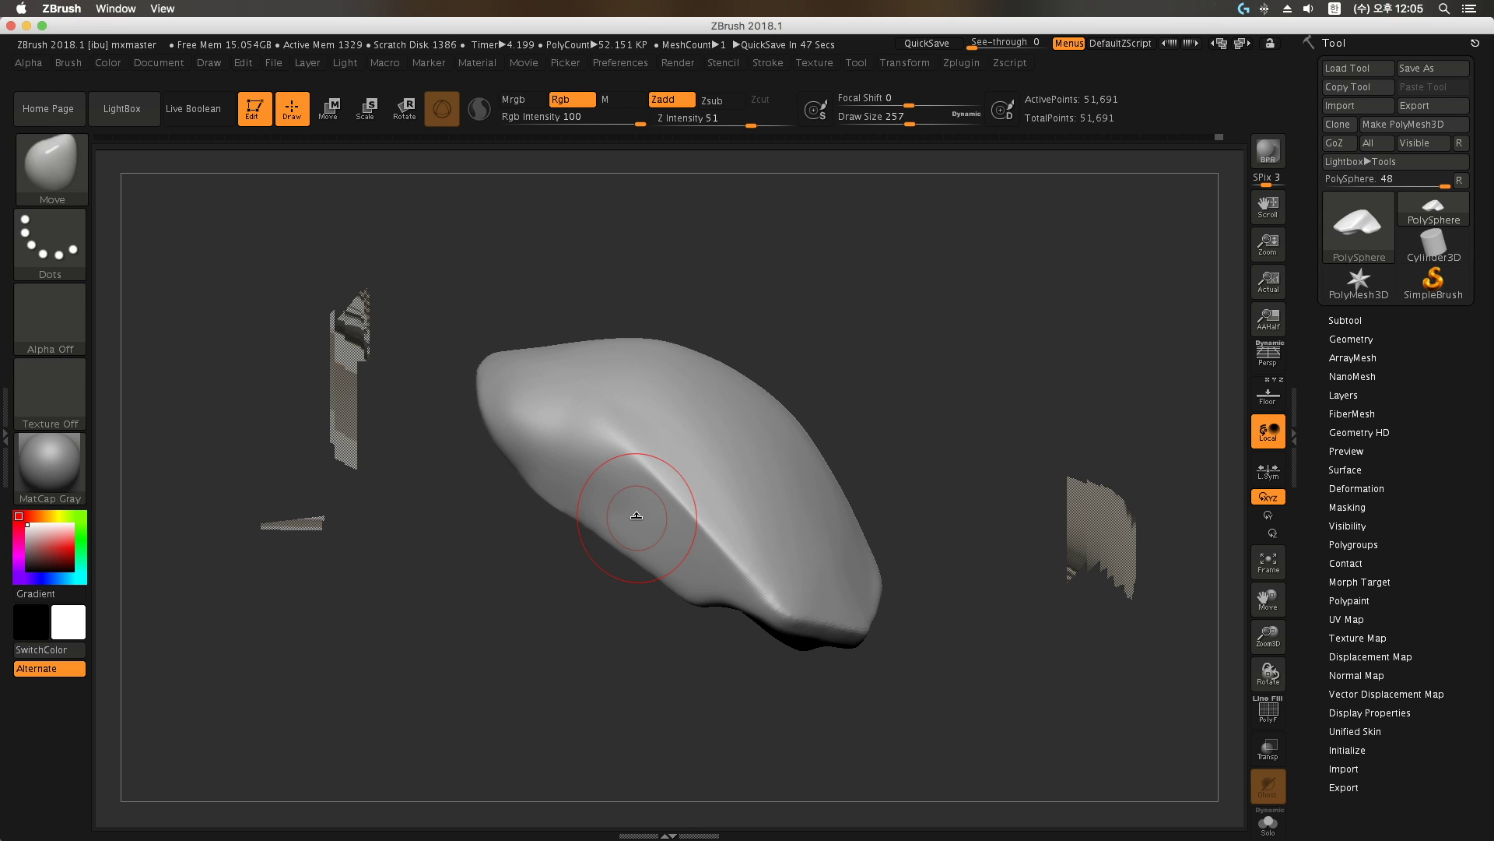
left_click_drag(636, 515, 856, 632)
Step: Rotate the mesh through several orientations to inspect the top grooves and side profile
mouse_move(904, 533)
left_mouse_down()
mouse_move(914, 563)
mouse_move(897, 619)
mouse_move(877, 624)
mouse_move(908, 584)
mouse_move(851, 600)
mouse_move(787, 560)
mouse_move(816, 508)
left_mouse_up()
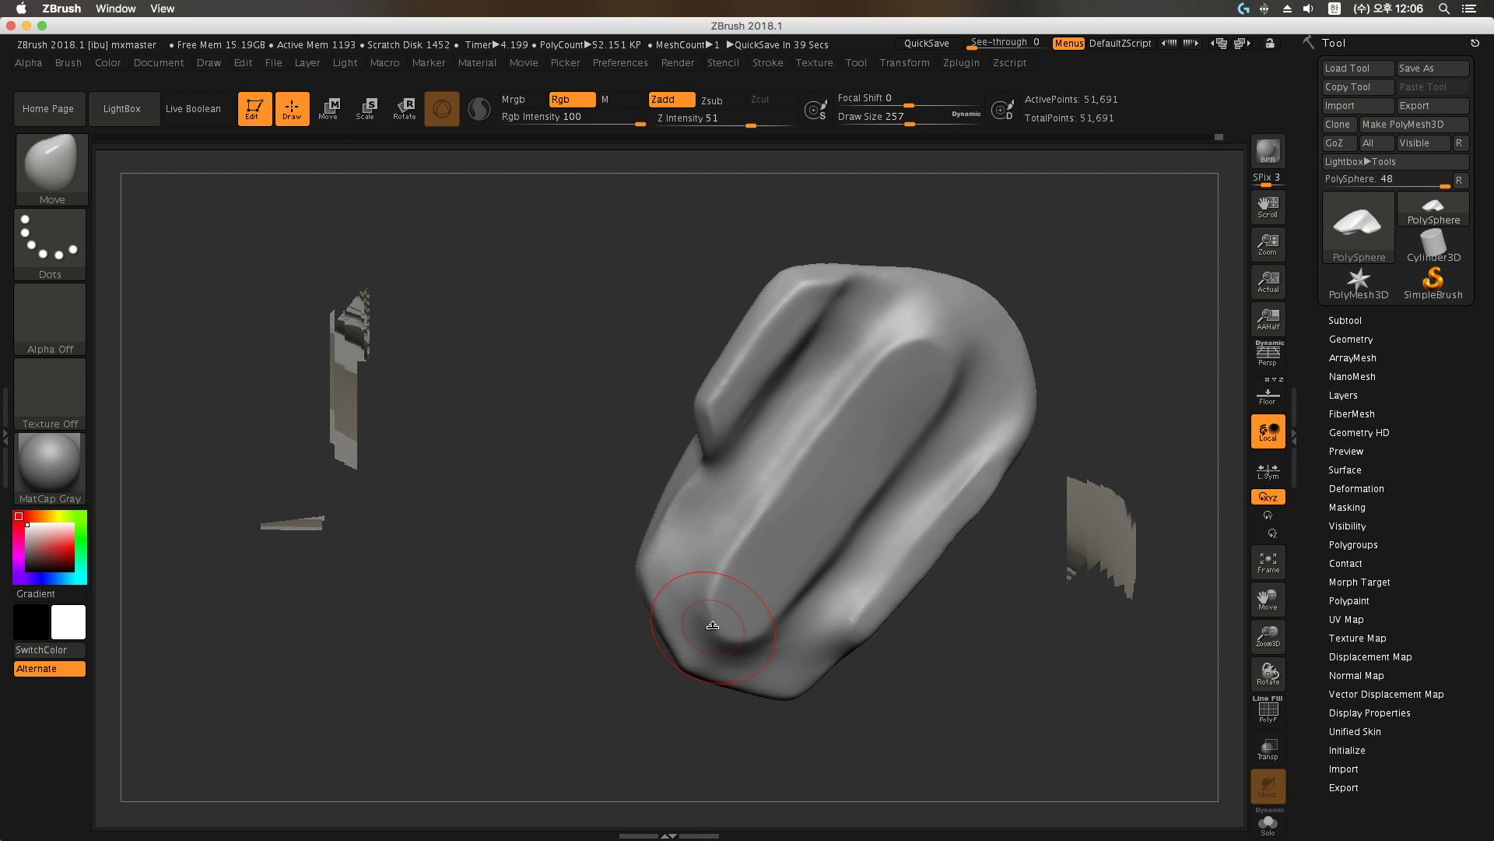
right_click_drag(712, 625, 947, 390)
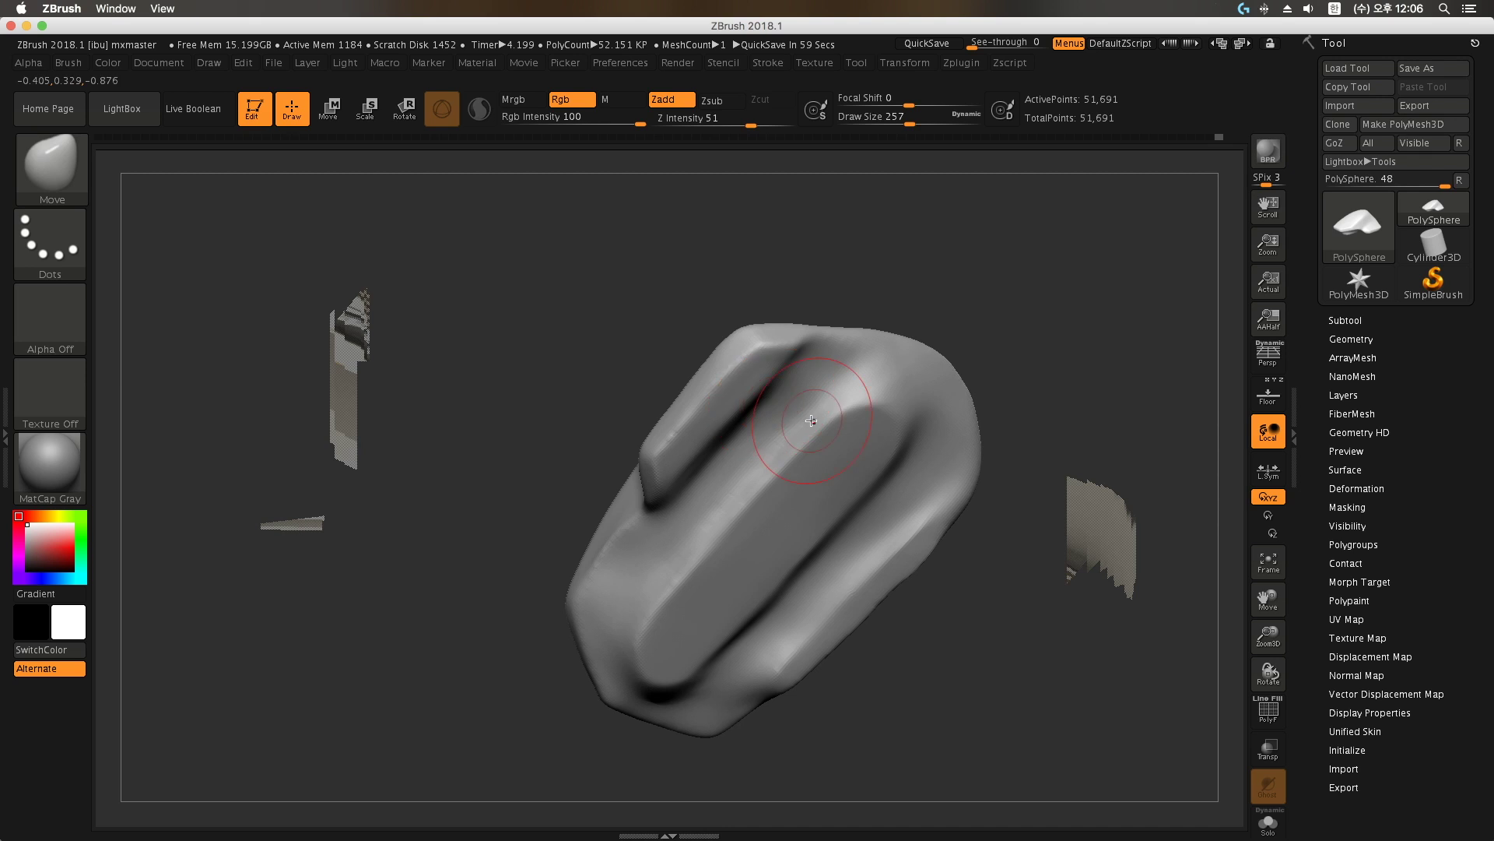
left_click_drag(766, 403, 920, 531)
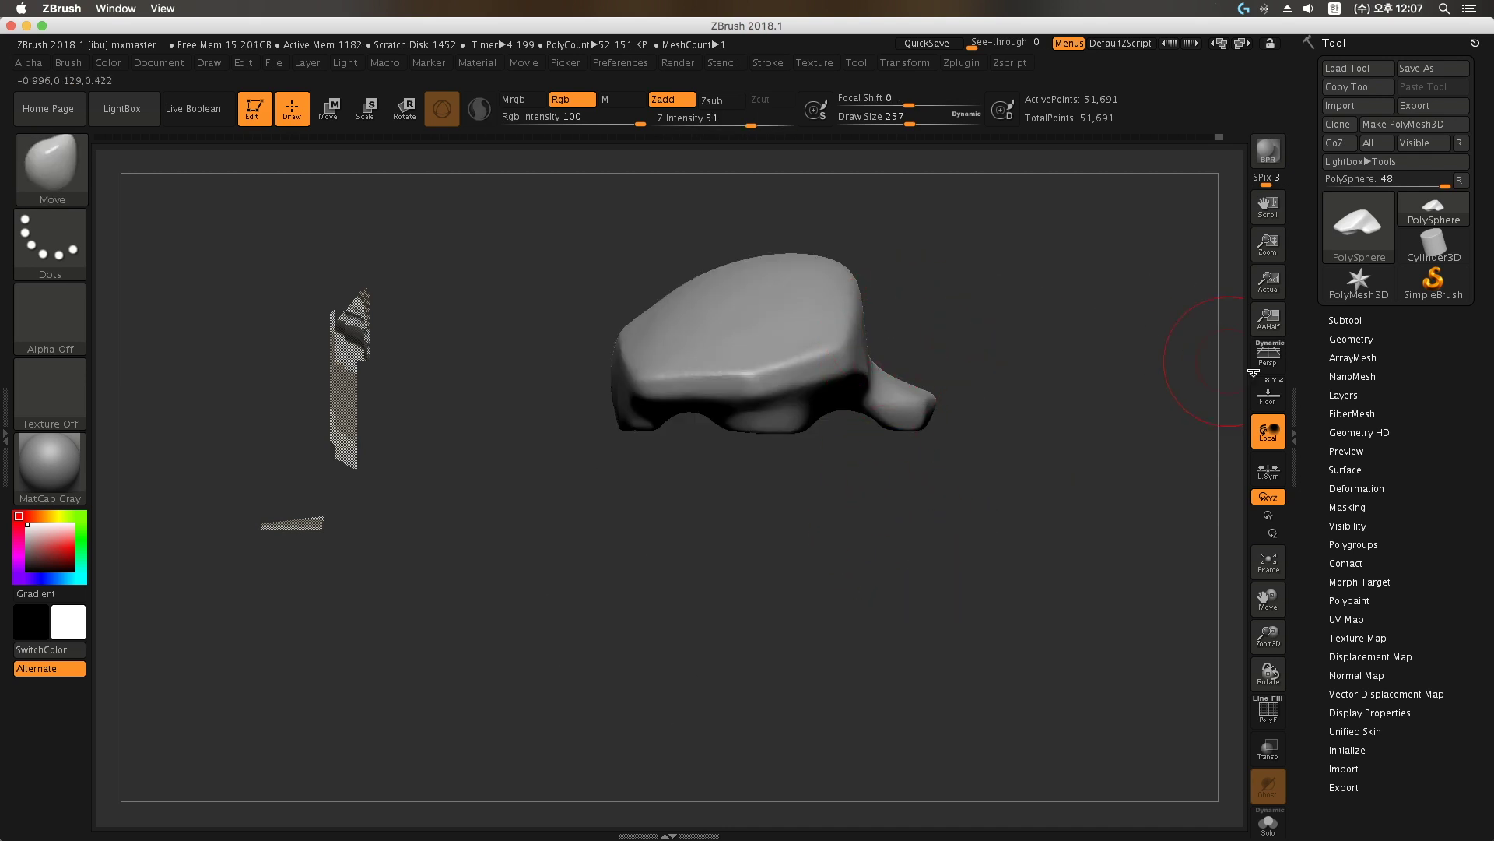
Step: Show the floor reference image and zoom in on the mouse mesh
left_click(1275, 398)
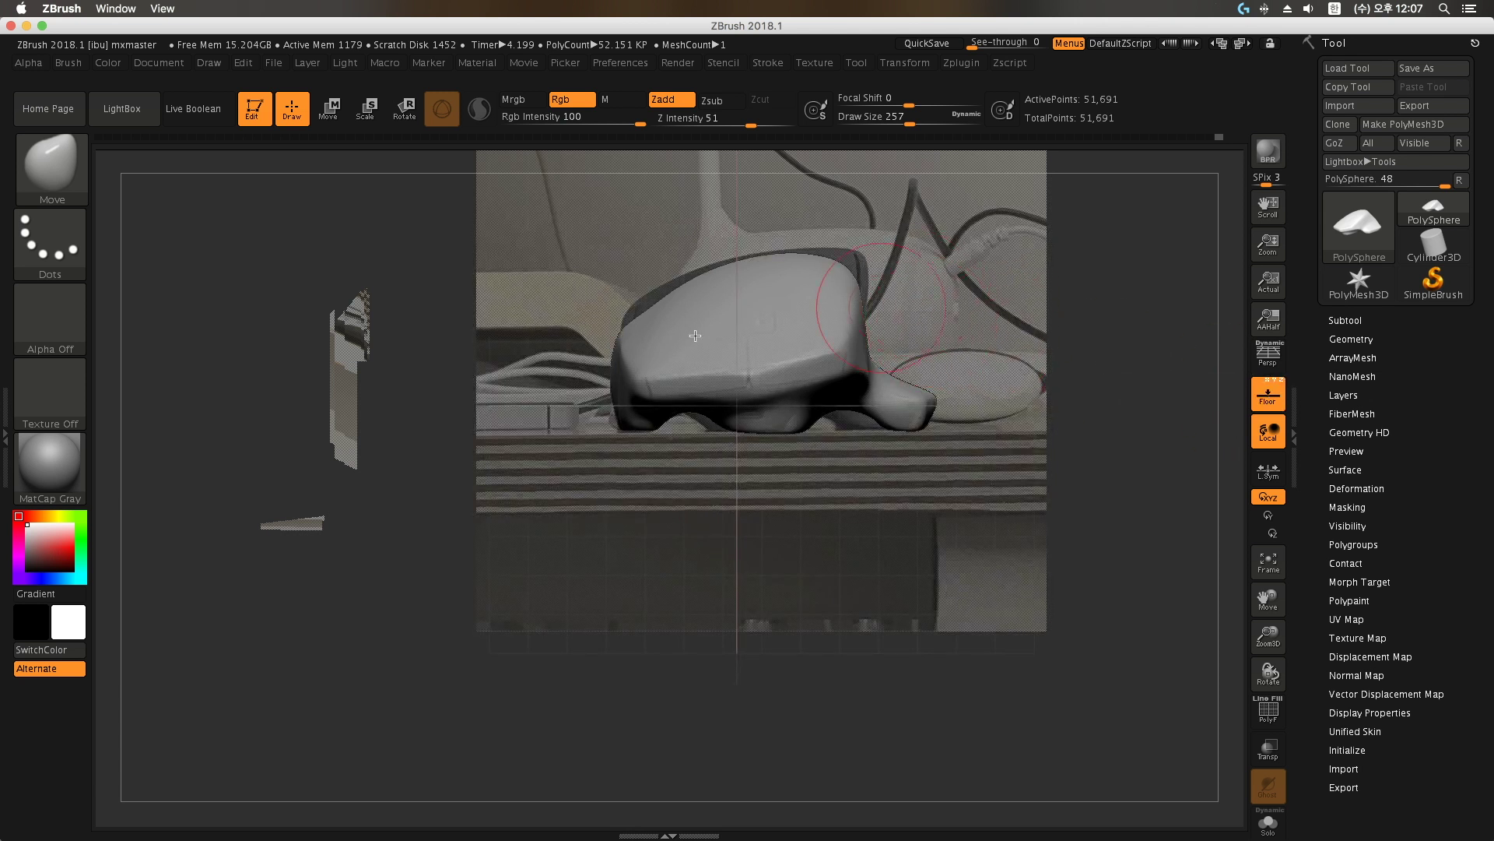
left_click_drag(934, 294, 895, 352)
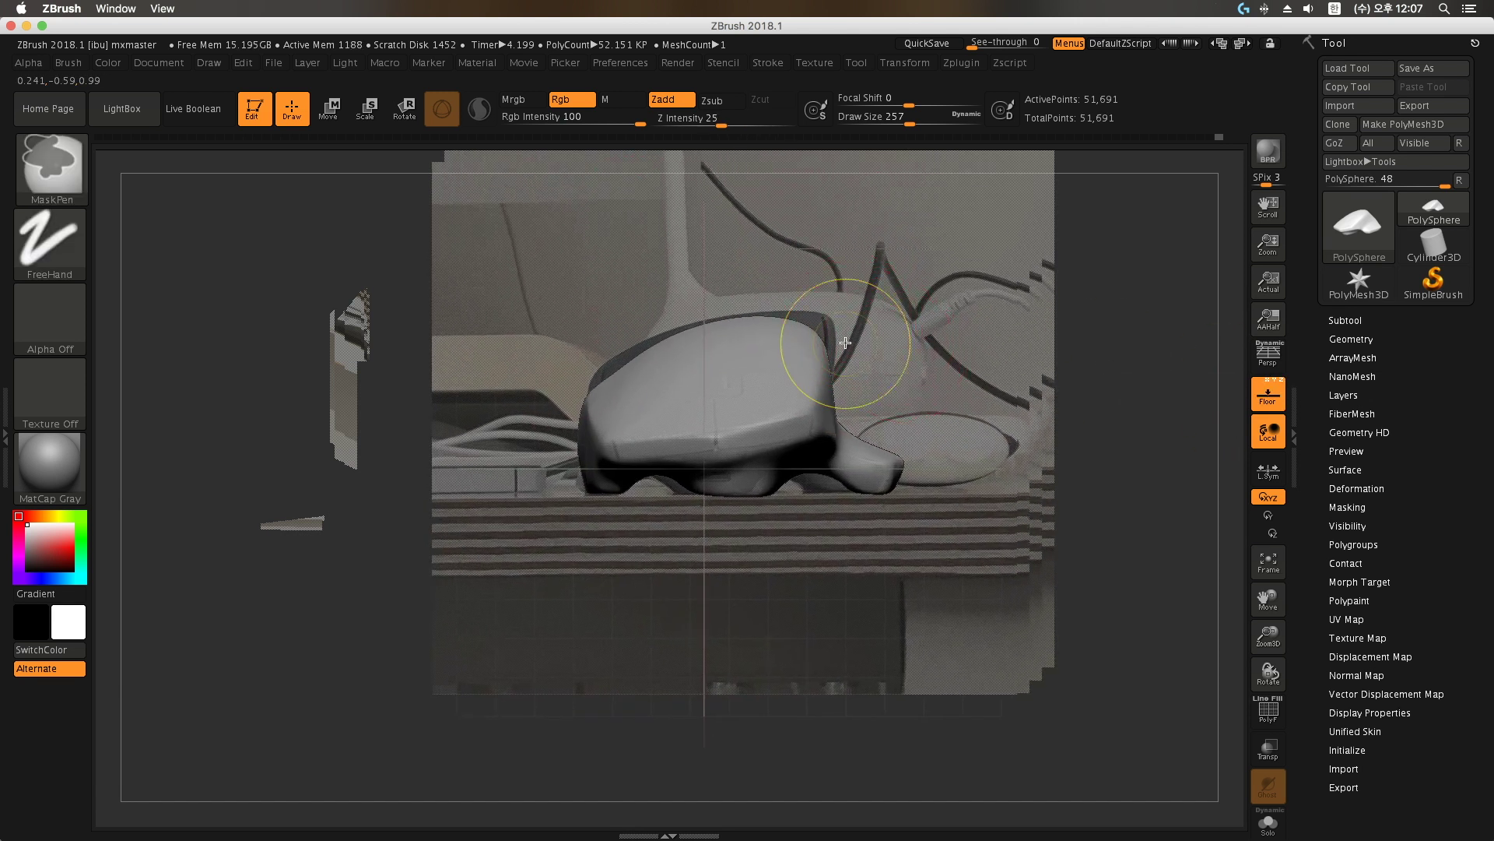
mouse_move(833, 334)
right_mouse_down("ctrl")
mouse_move(843, 362)
mouse_move(800, 294)
right_mouse_up("ctrl")
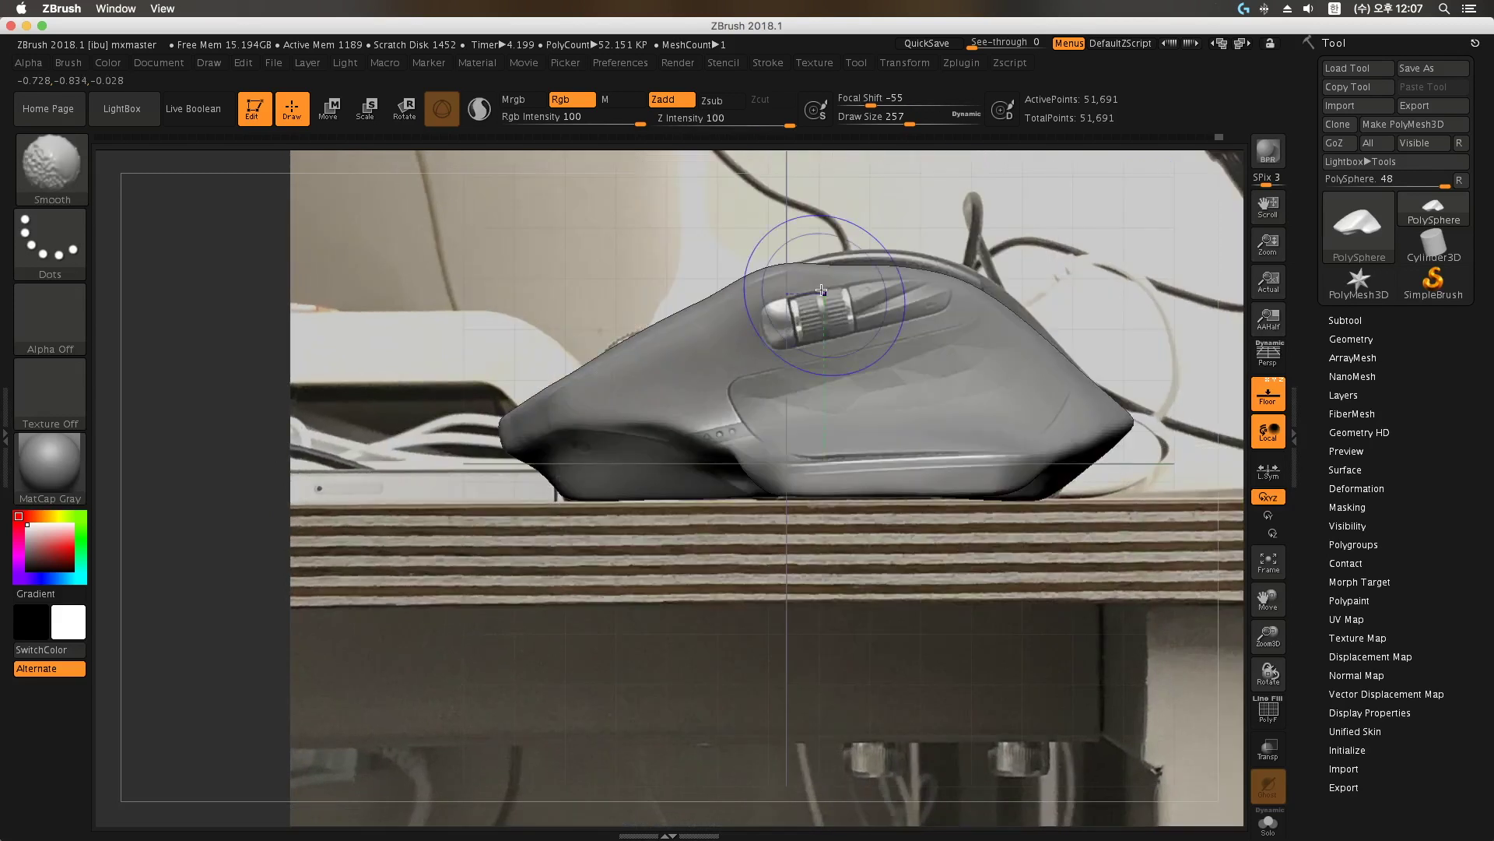
Step: Step back through the undo history and enlarge the sculpting brush to 393
key("ctrl")
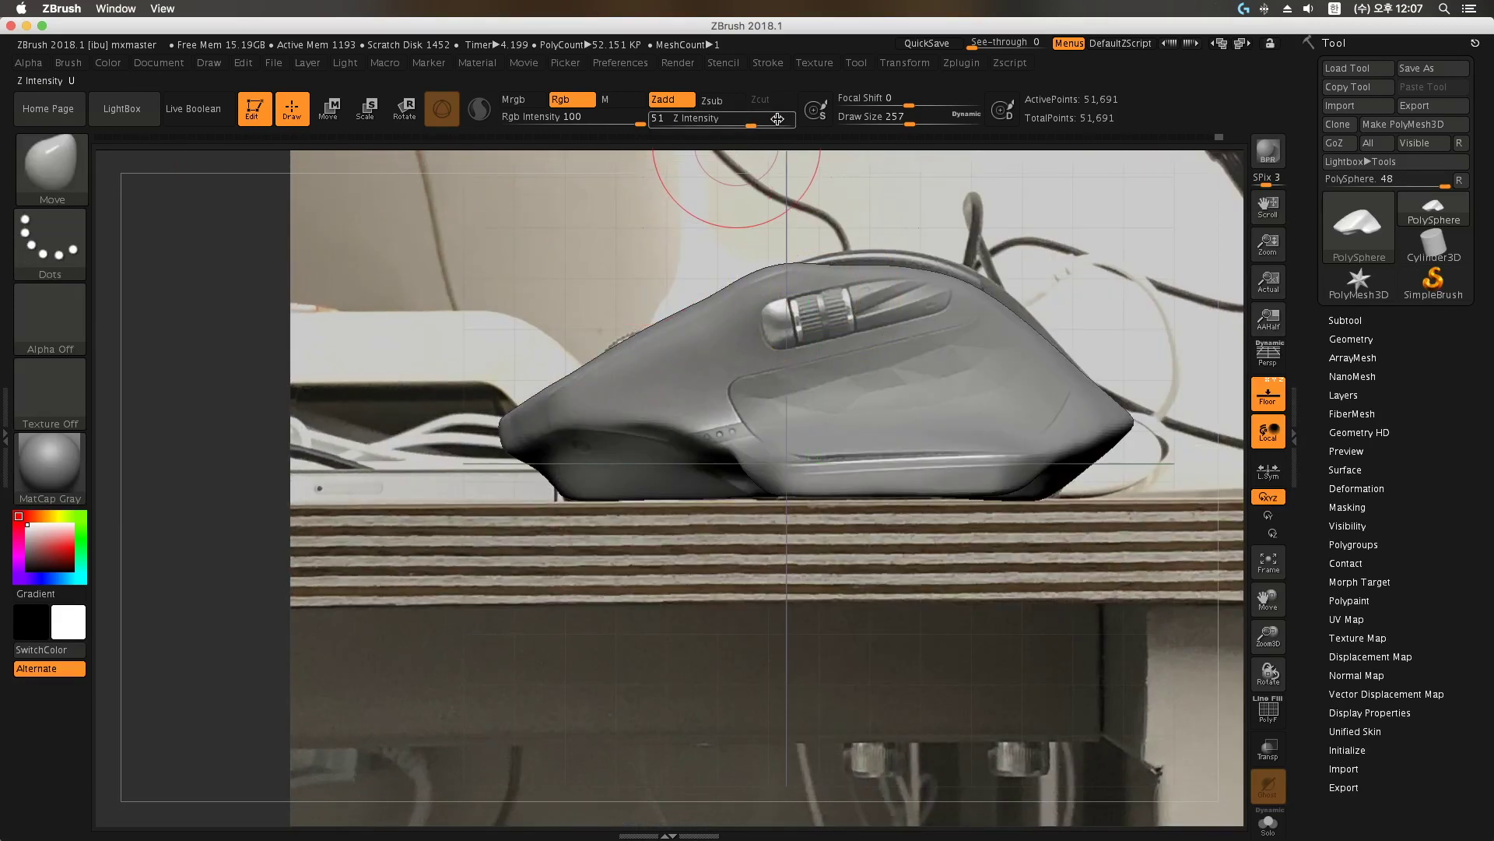
left_click_drag(1219, 137, 1211, 140)
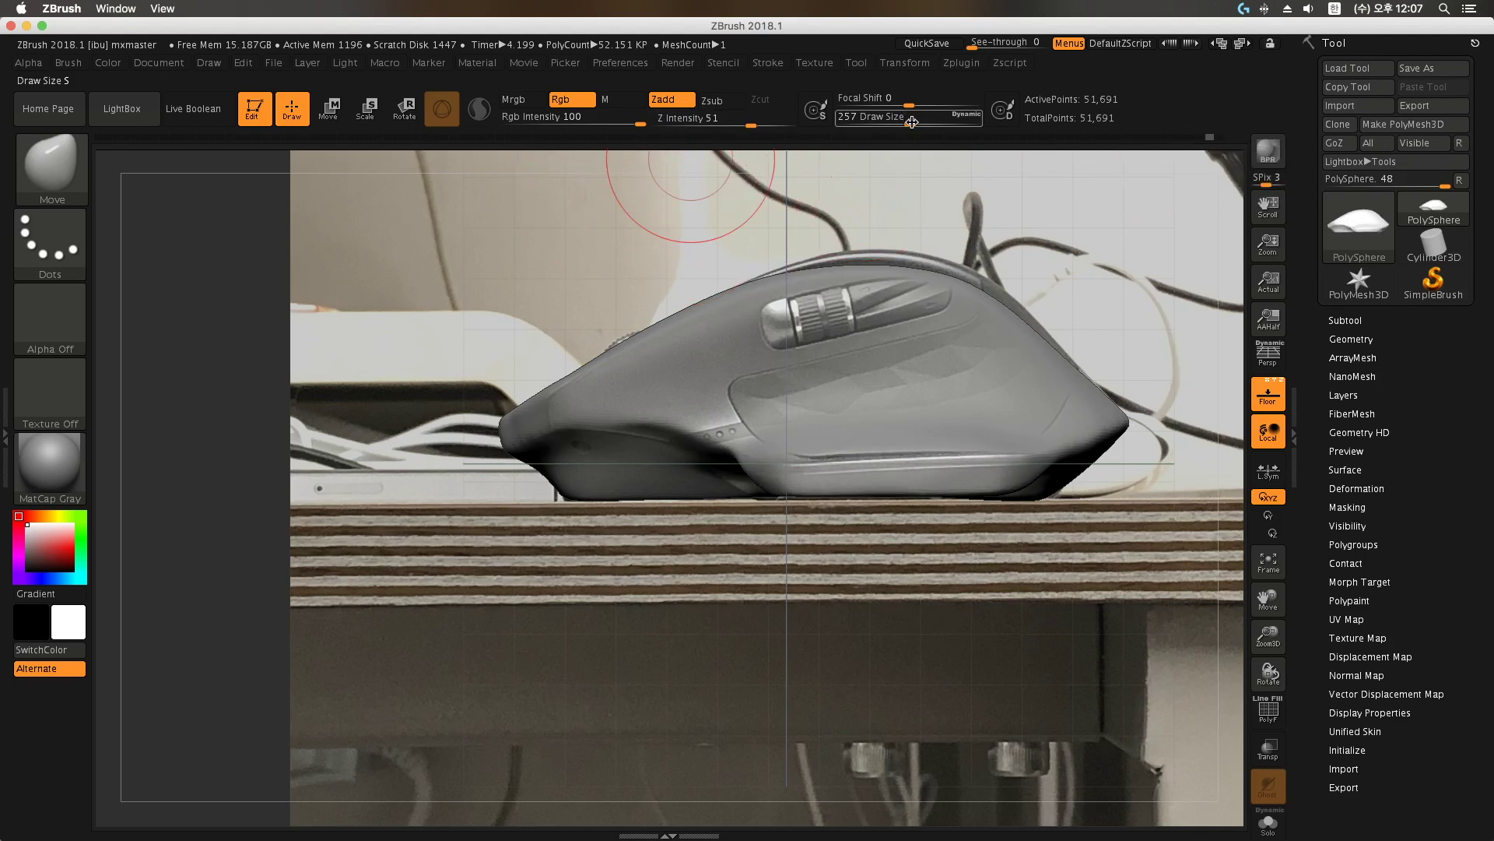
left_click_drag(911, 122, 926, 123)
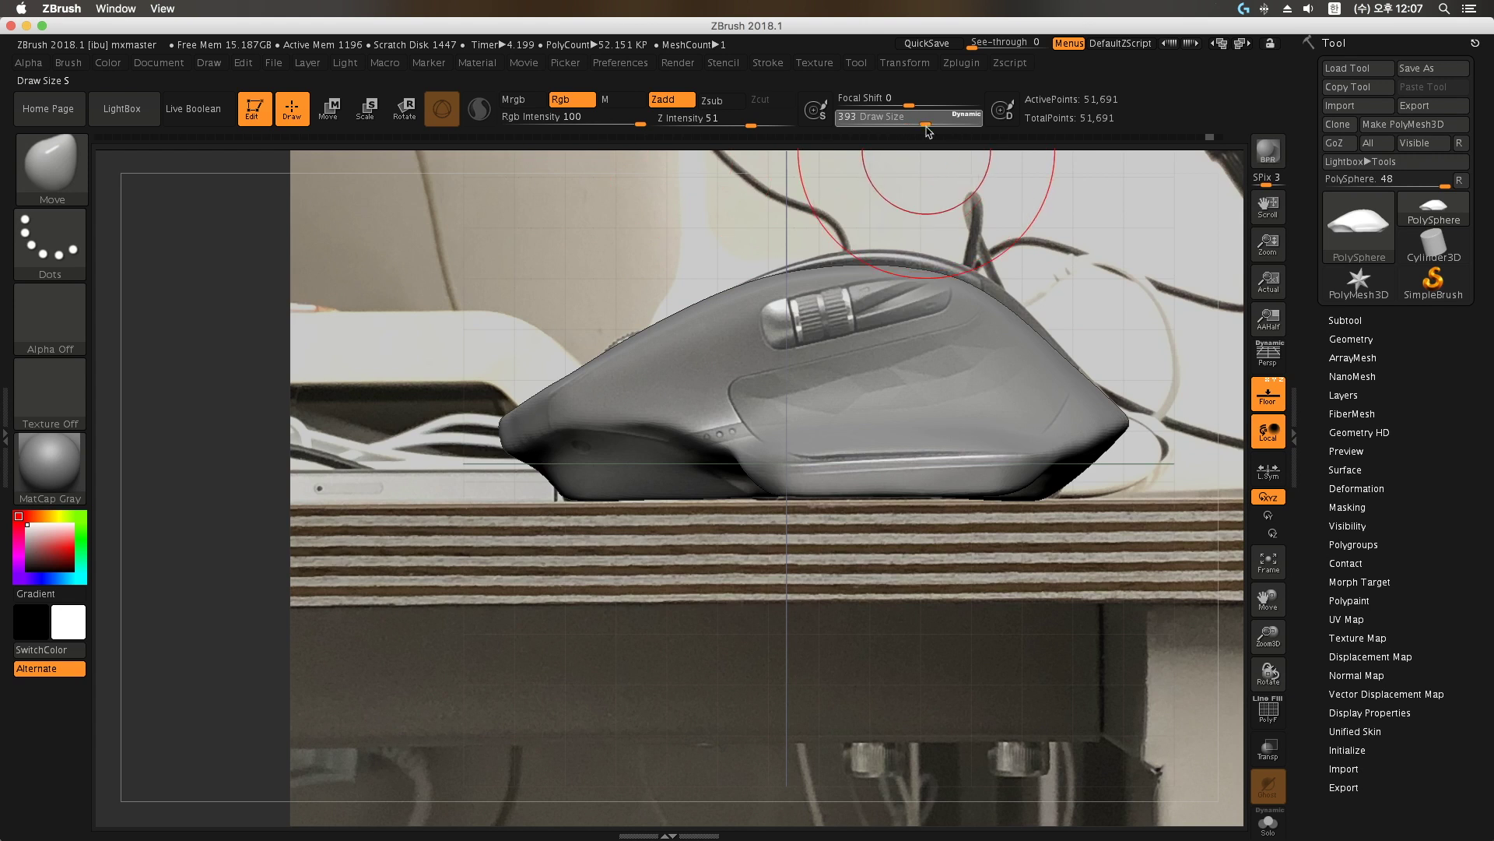
Step: Start a stroke on the earlier undo state and confirm discarding the newer history
left_click(890, 266)
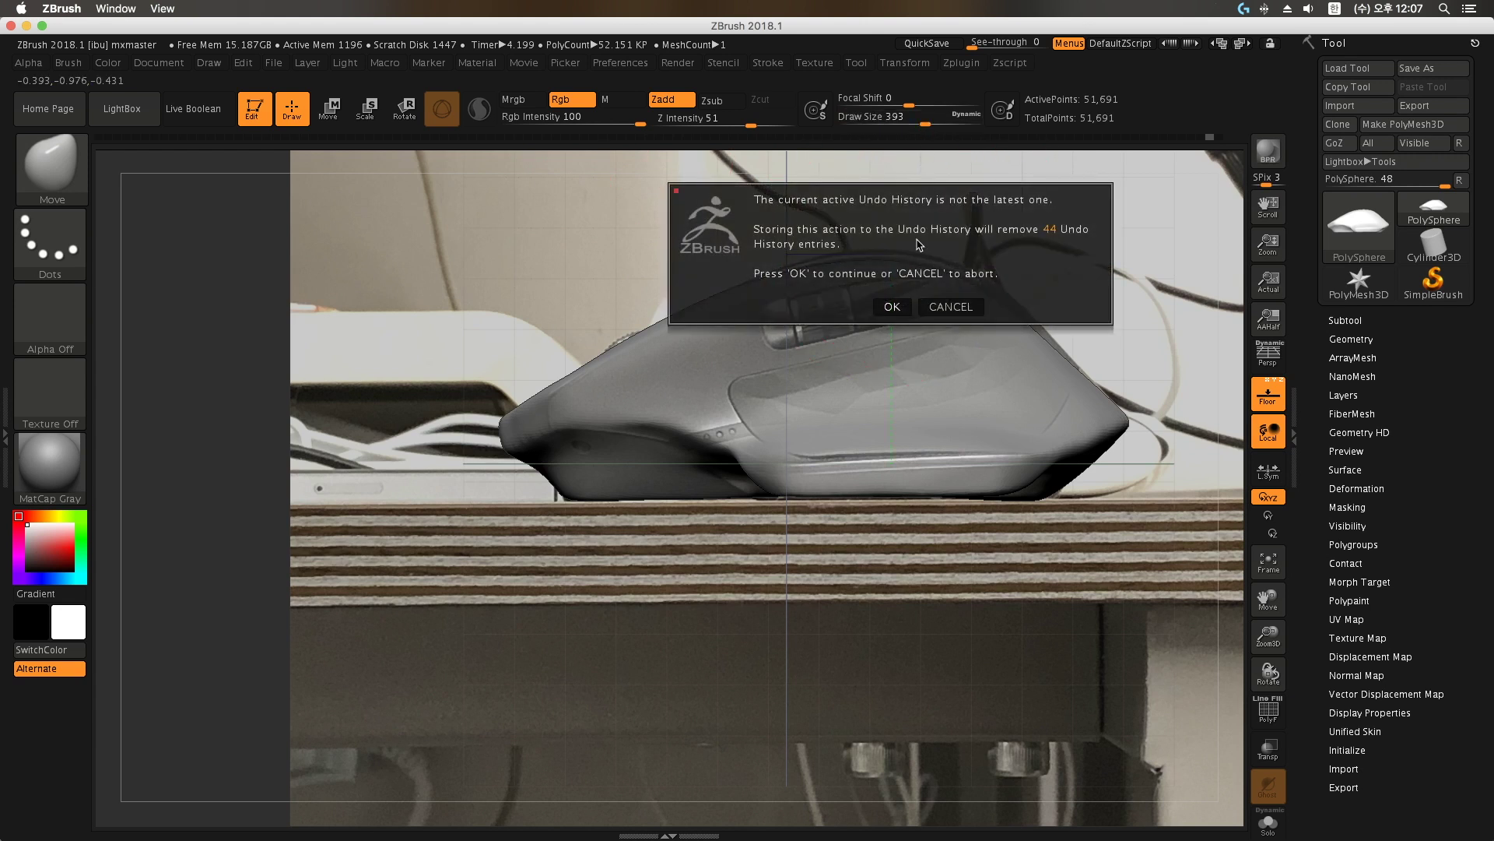
left_click(892, 307)
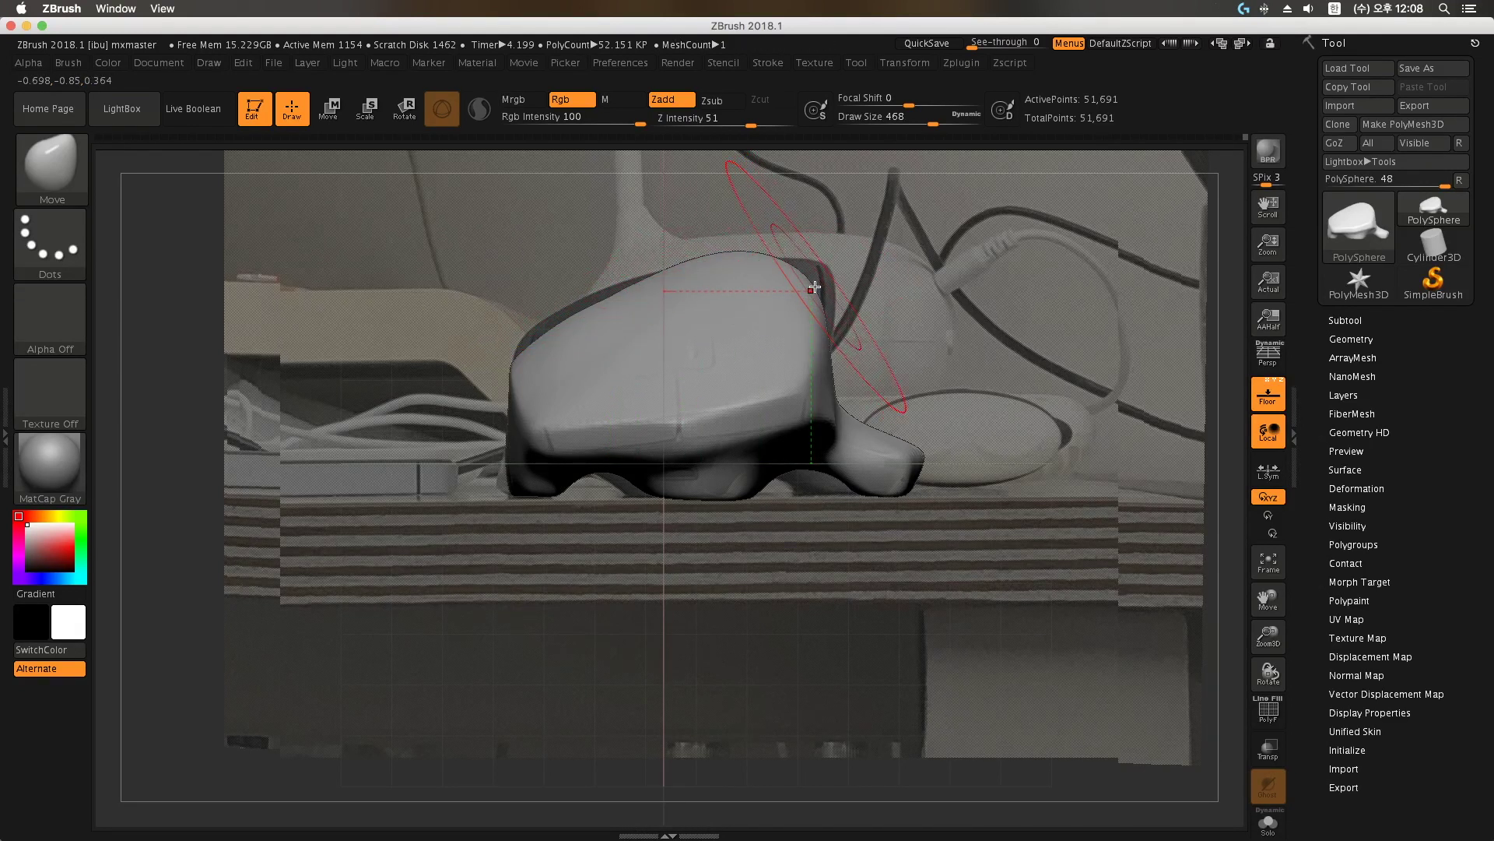
Step: Orbit the body onto the top reference photo, toggle Move mode with W, then return to Draw
mouse_move(814, 288)
left_mouse_down()
mouse_move(830, 323)
mouse_move(818, 362)
left_mouse_up()
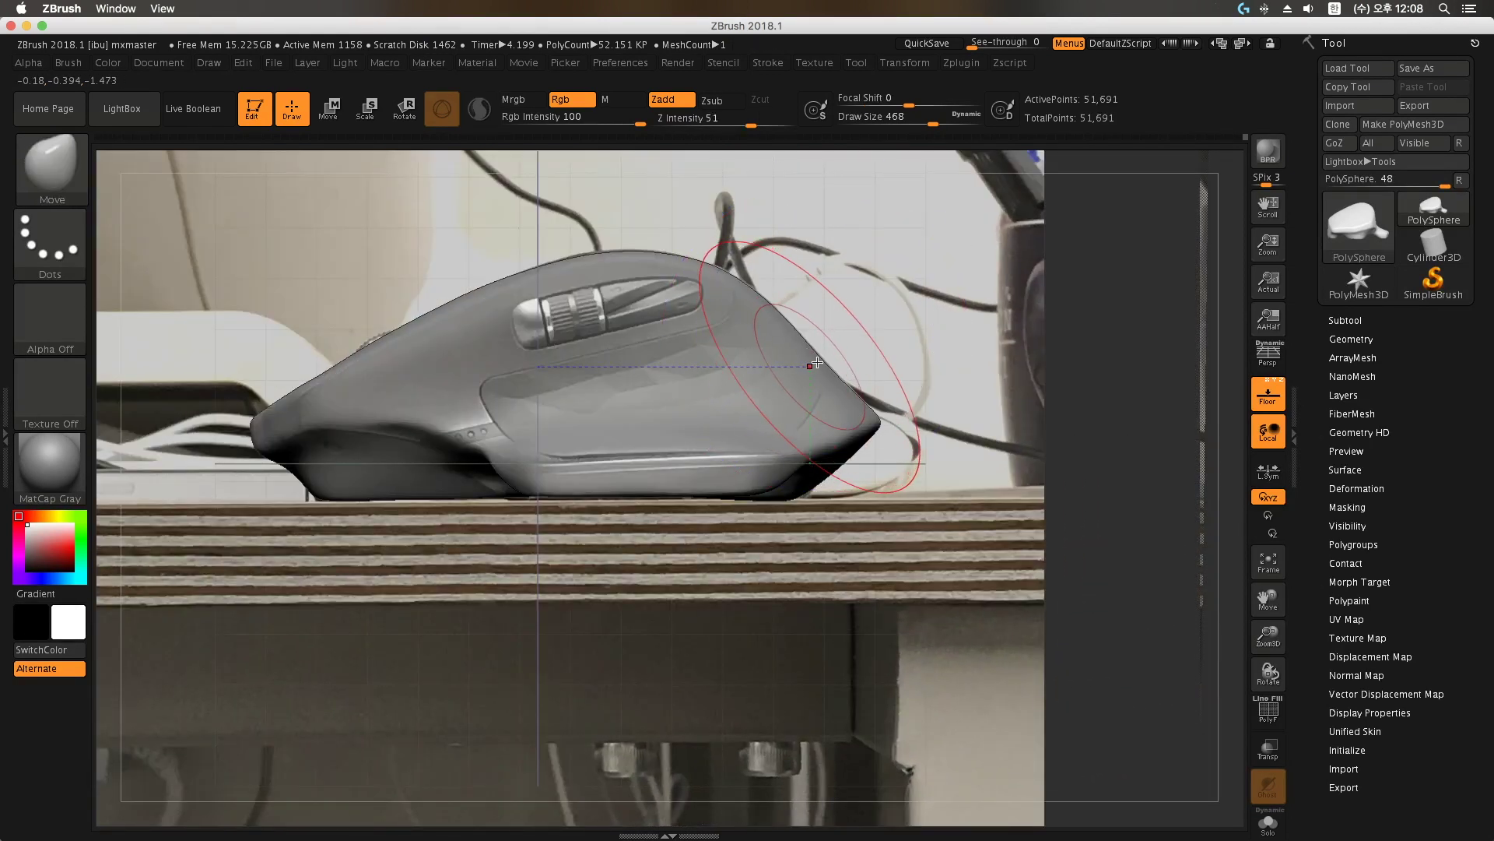
right_click_drag(450, 367, 786, 440)
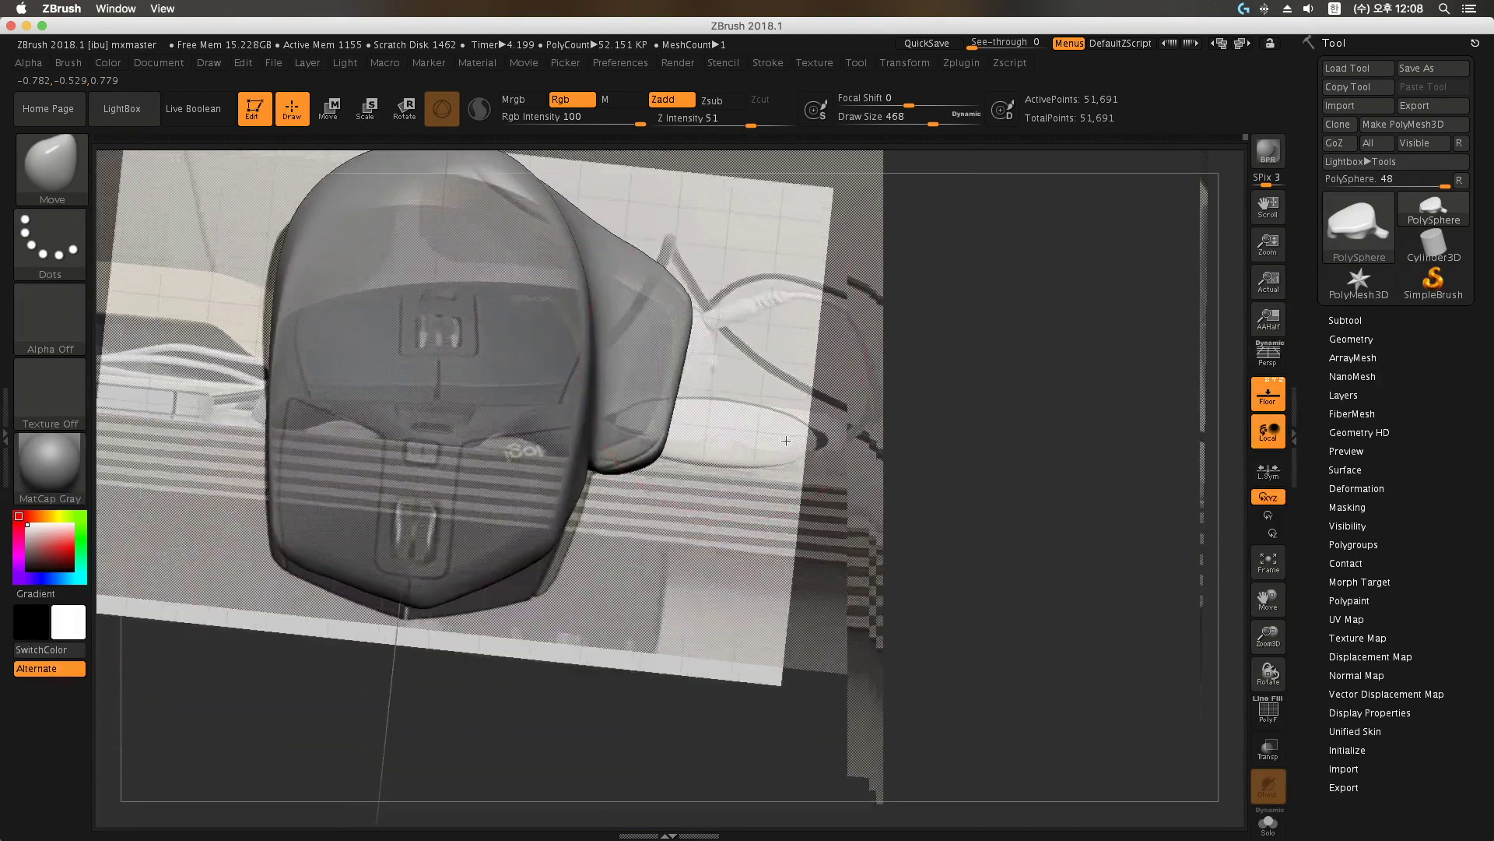
left_click_drag(786, 440, 1129, 403)
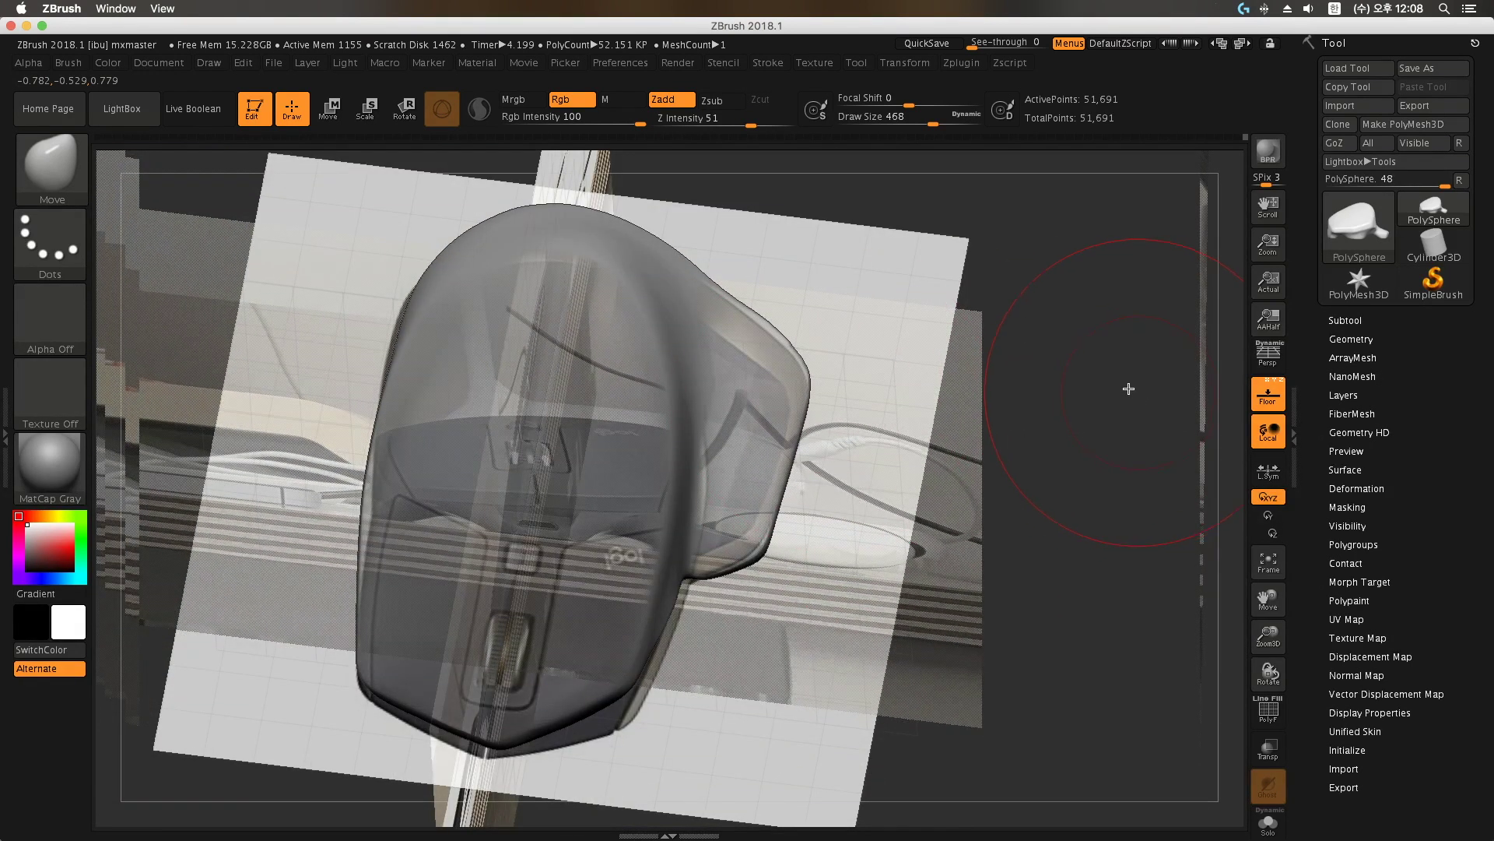
key("w")
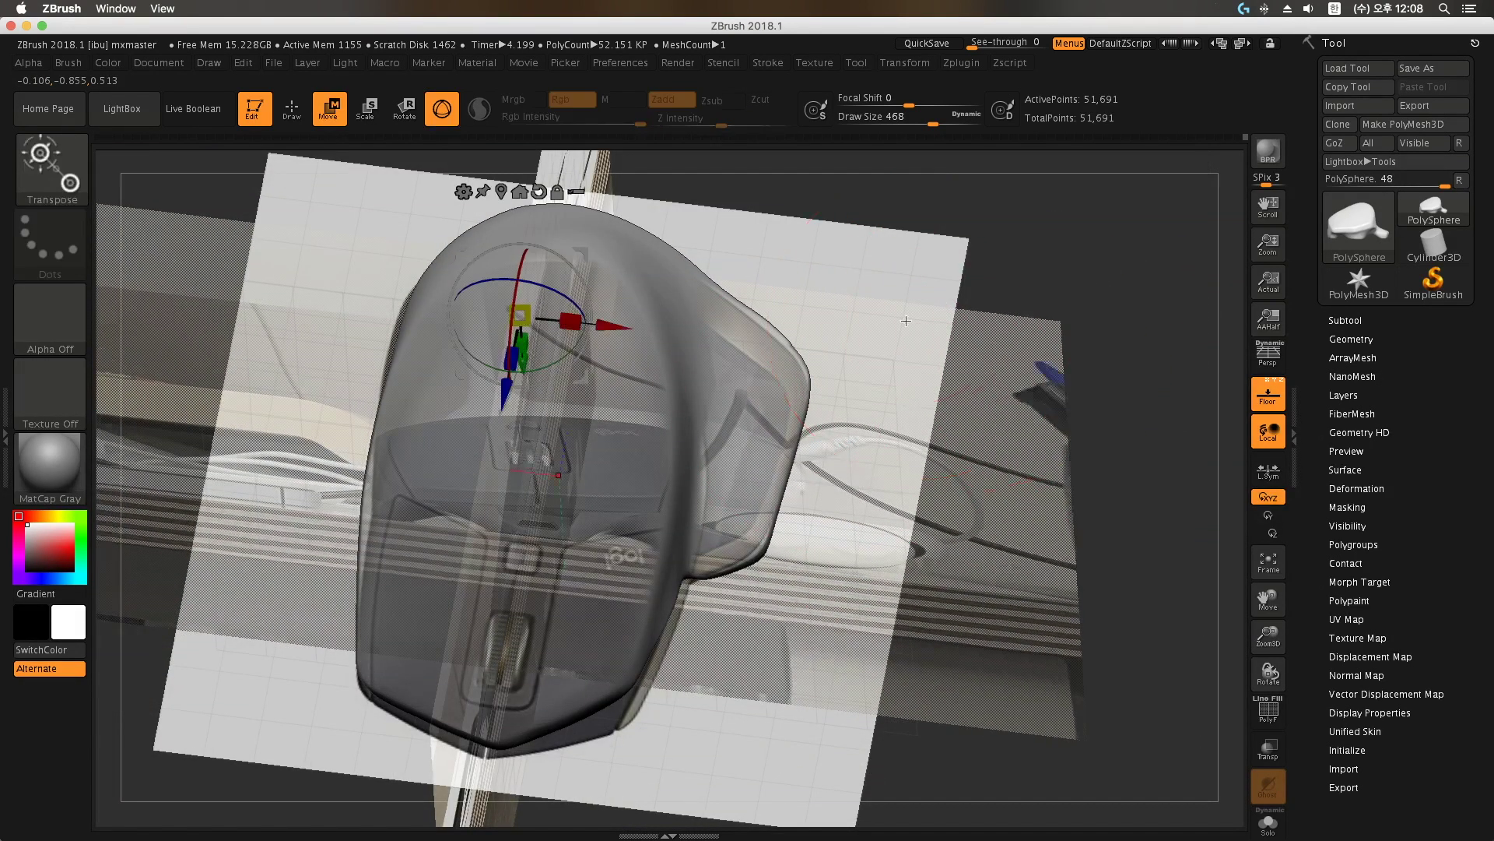
left_click(287, 119)
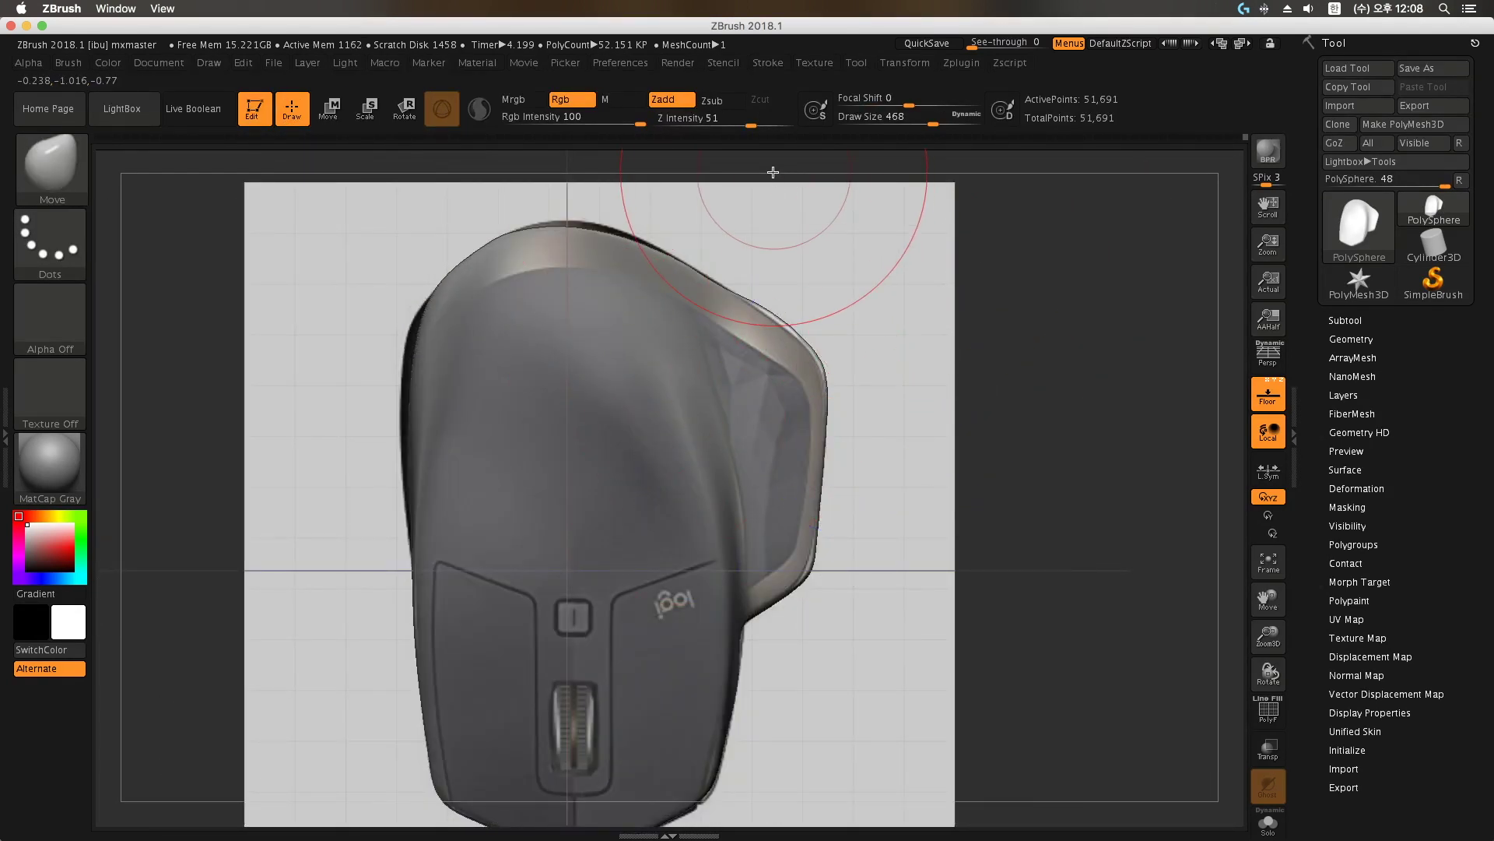
Step: Hide the reference image and grid, then flatten the upper middle surface with the hPolish brush
key("b")
key("h")
key("p")
key("shift+p")
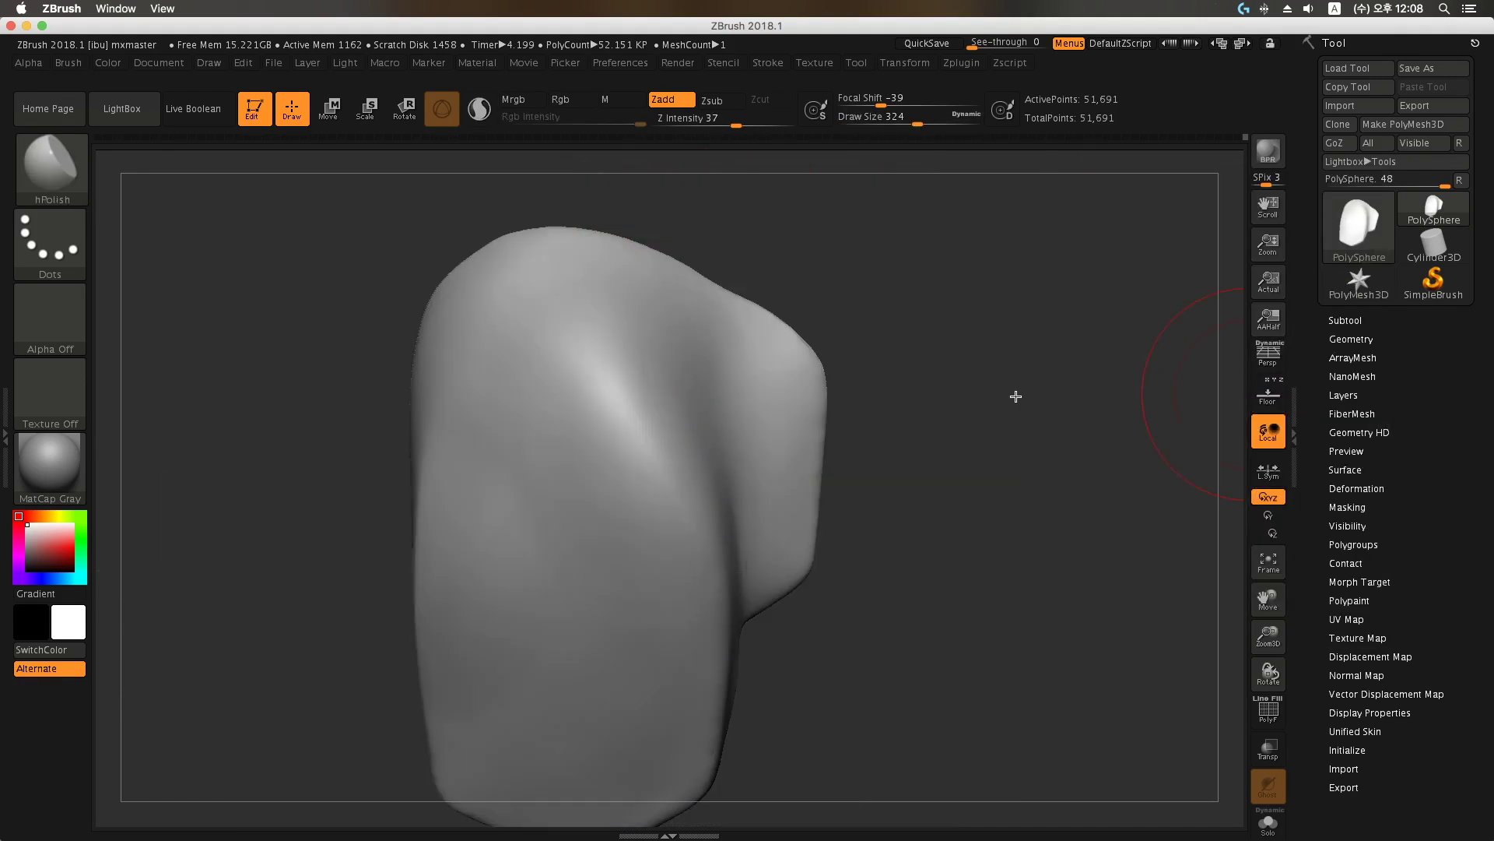
left_click_drag(591, 393, 607, 443)
left_click_drag(735, 124, 705, 124)
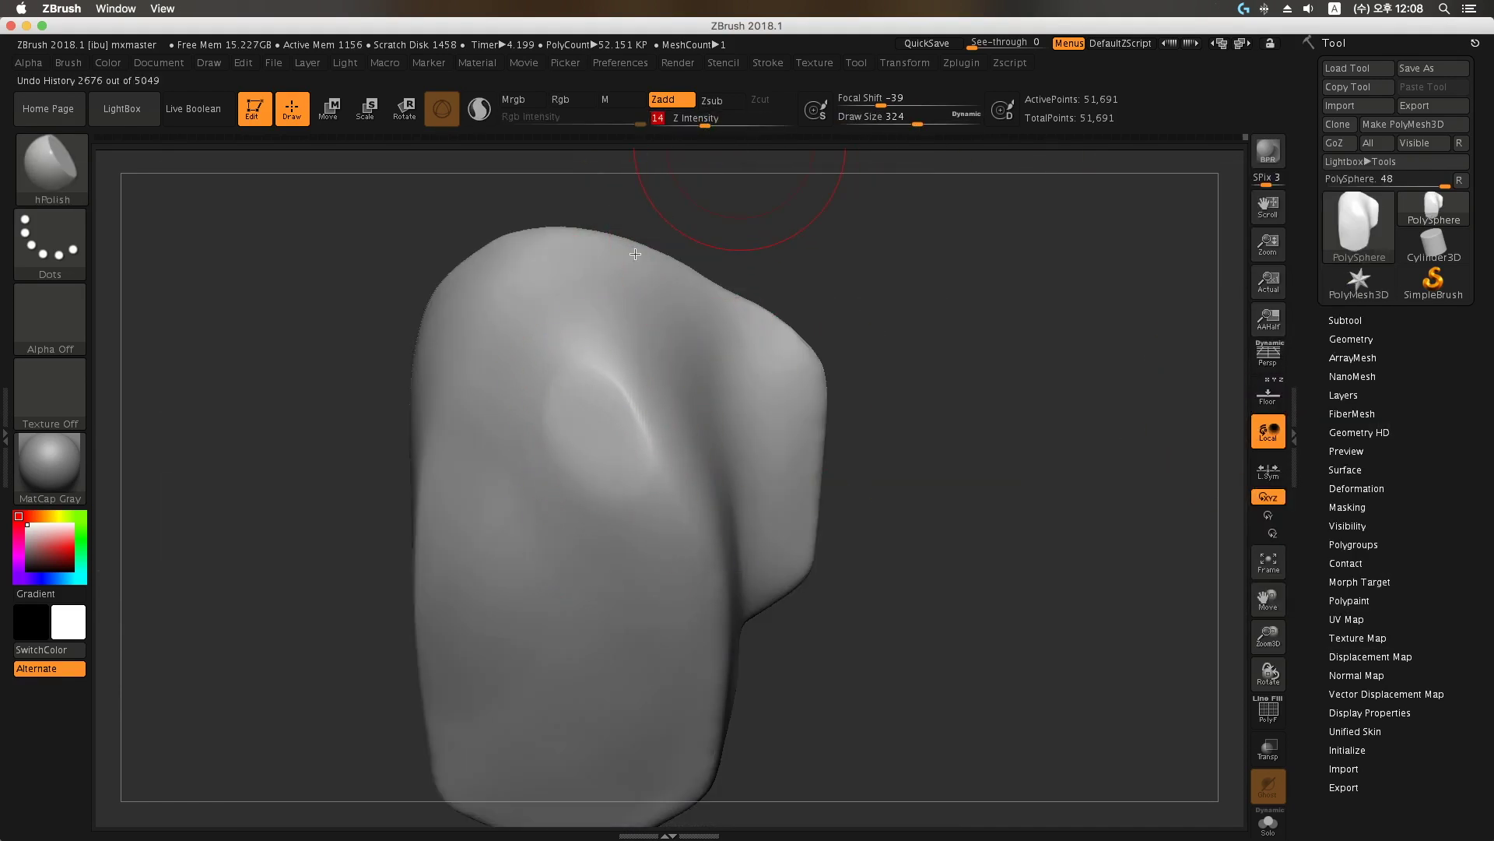
mouse_move(601, 377)
right_mouse_down()
mouse_move(596, 487)
mouse_move(618, 394)
mouse_move(687, 418)
right_mouse_up()
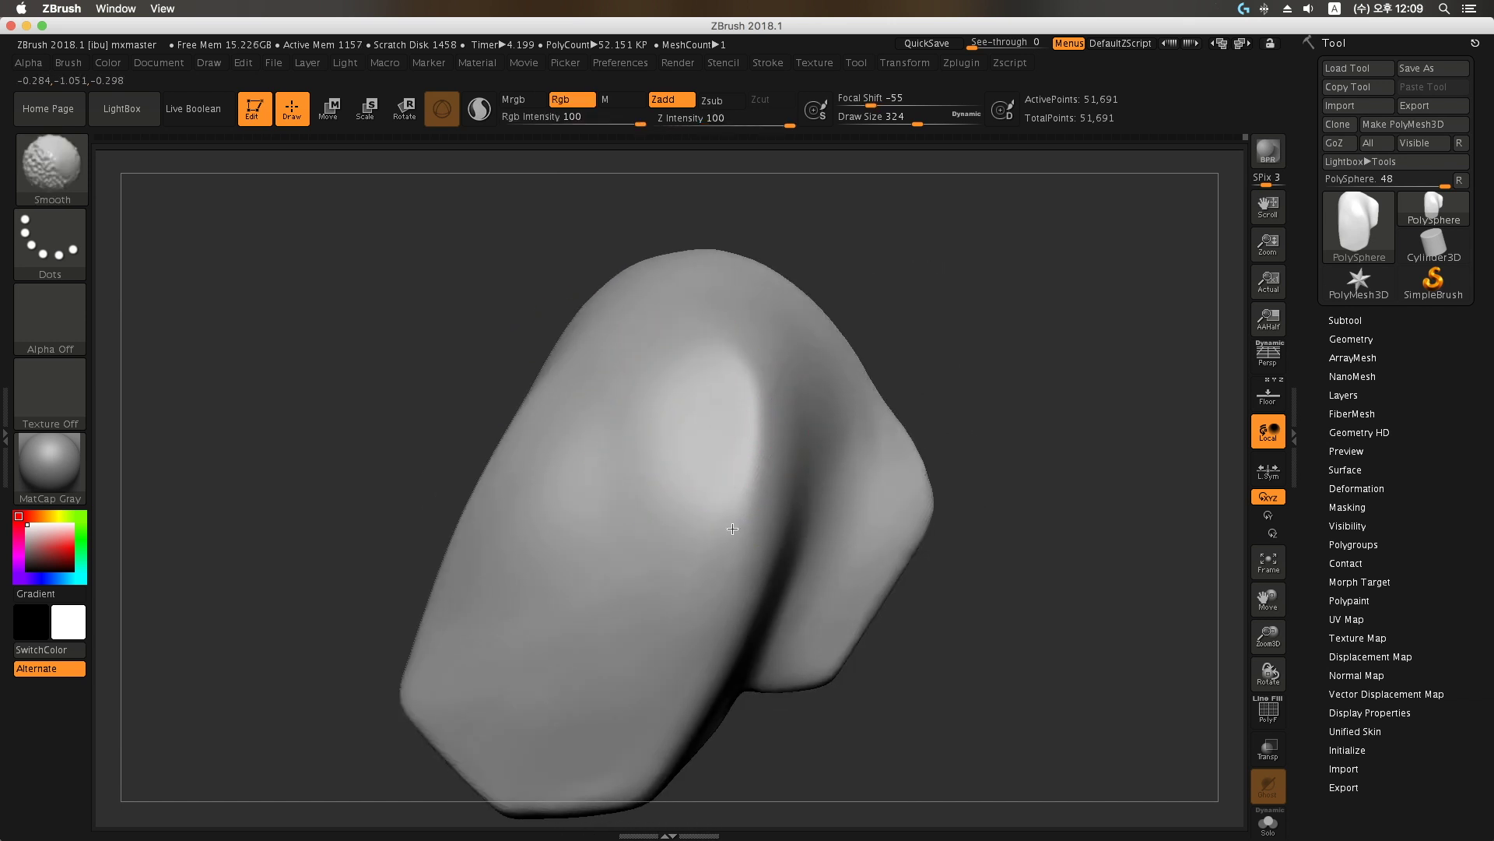
left_click_drag(727, 526, 720, 463)
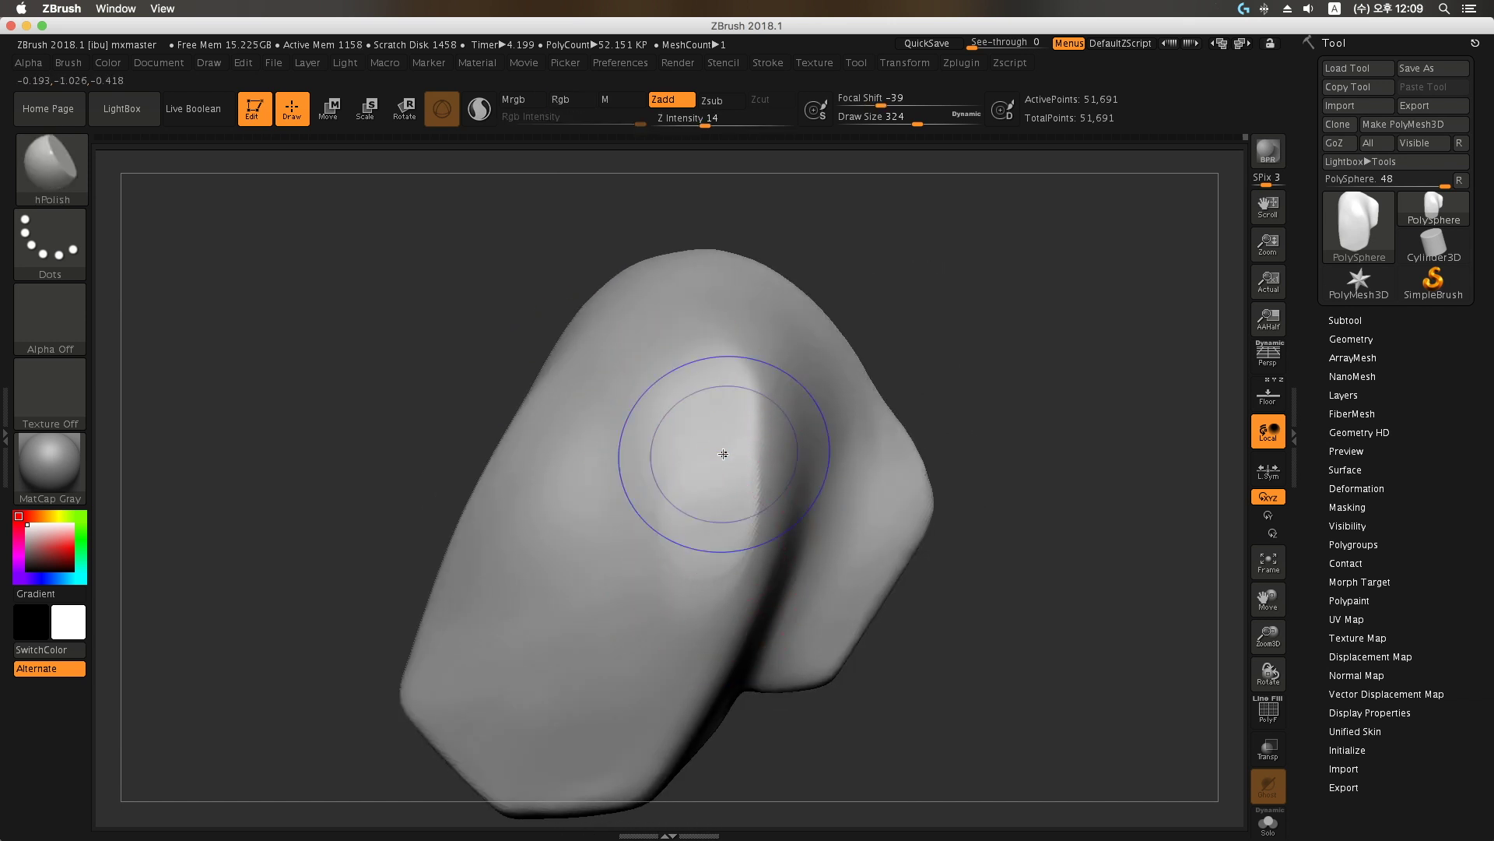
Step: Shift-smooth the top of the shoulder ridge, orbiting to check it from several sides
key("shift")
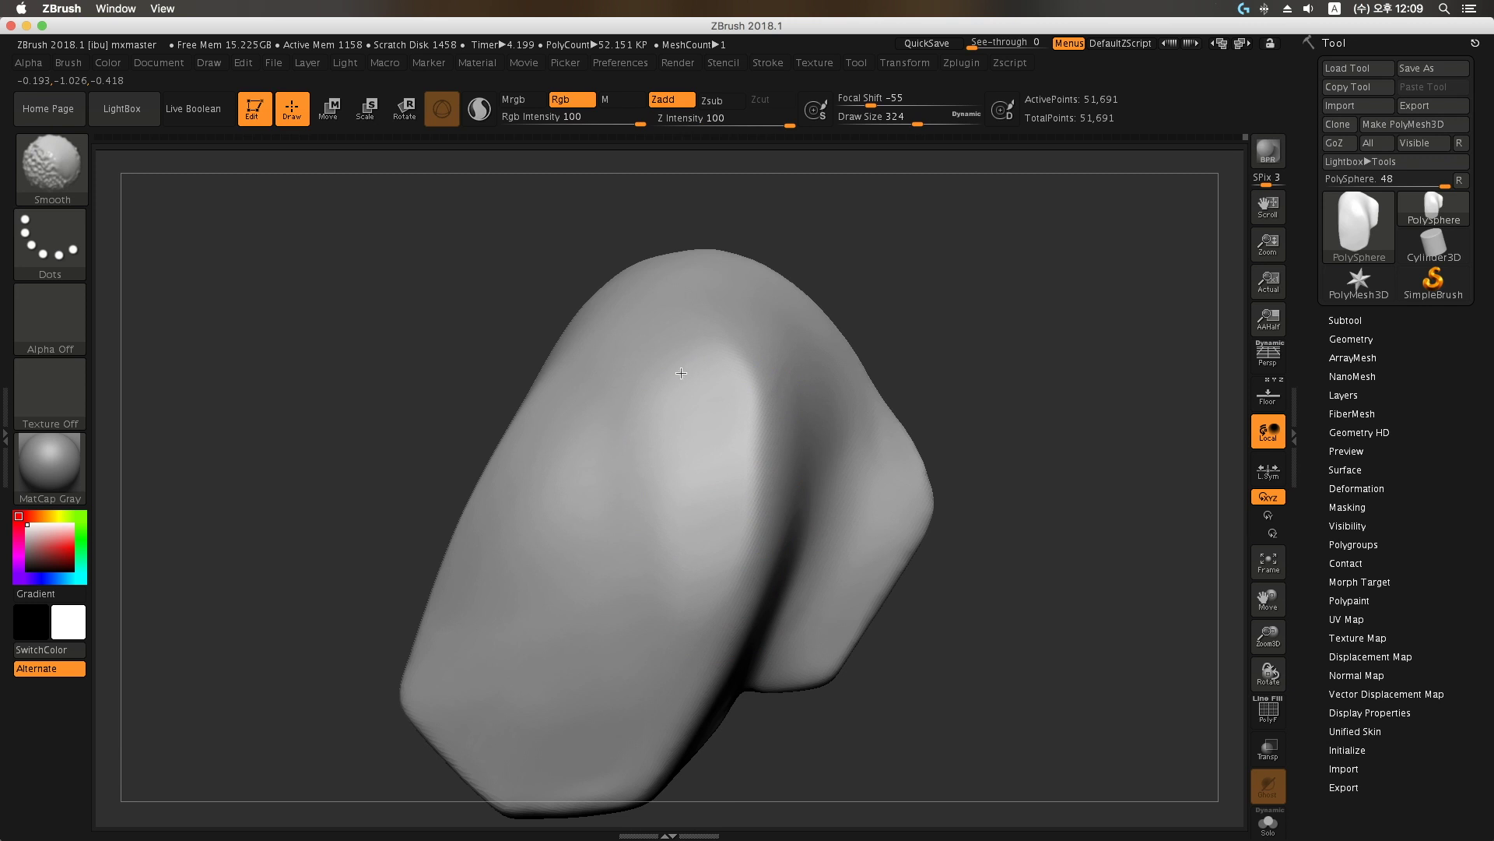
right_click_drag(715, 375, 769, 354)
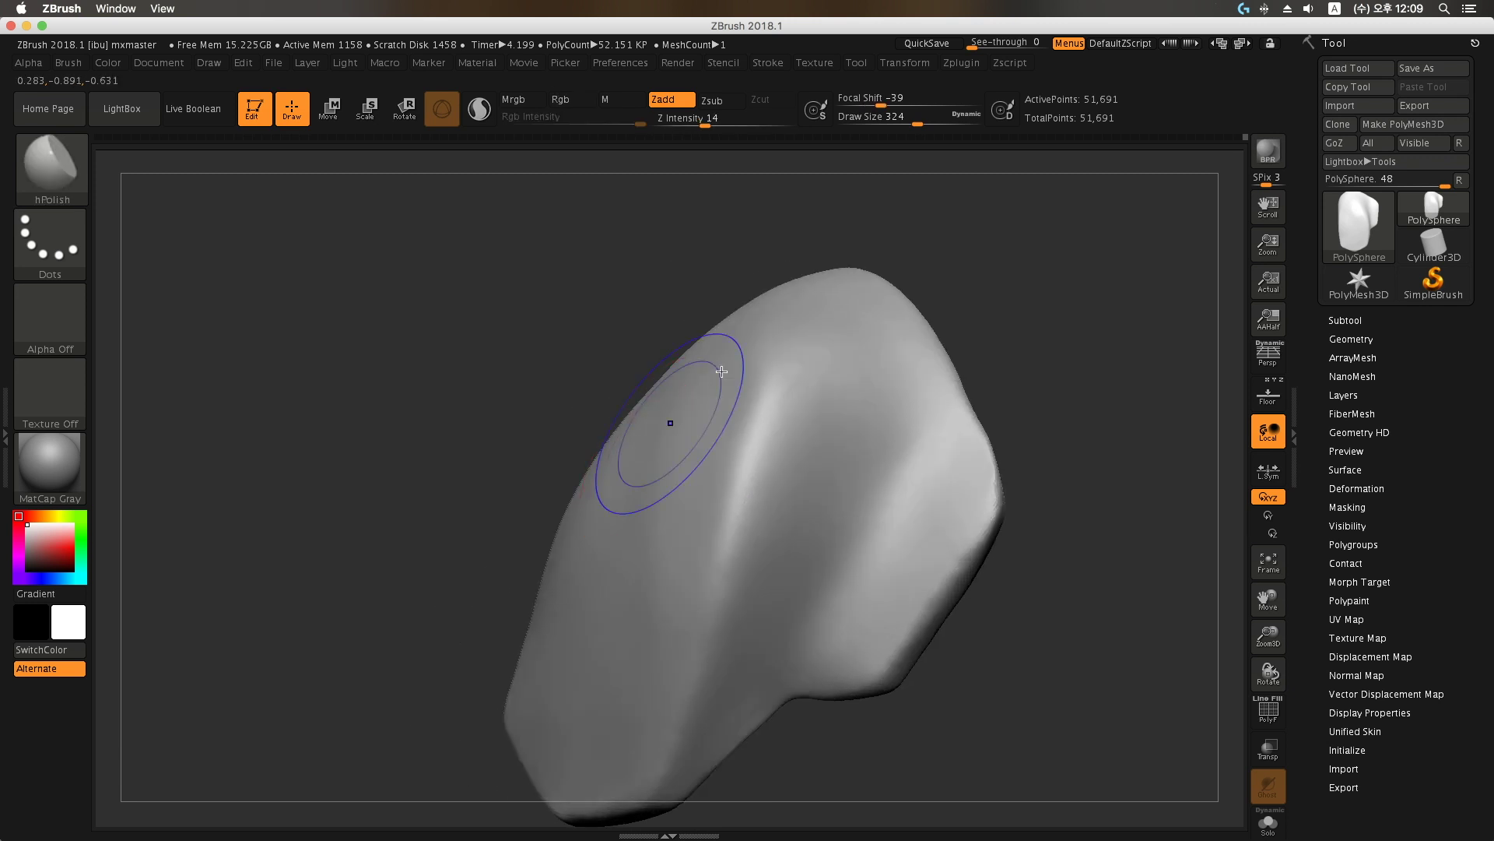
right_click_drag(668, 514, 684, 500)
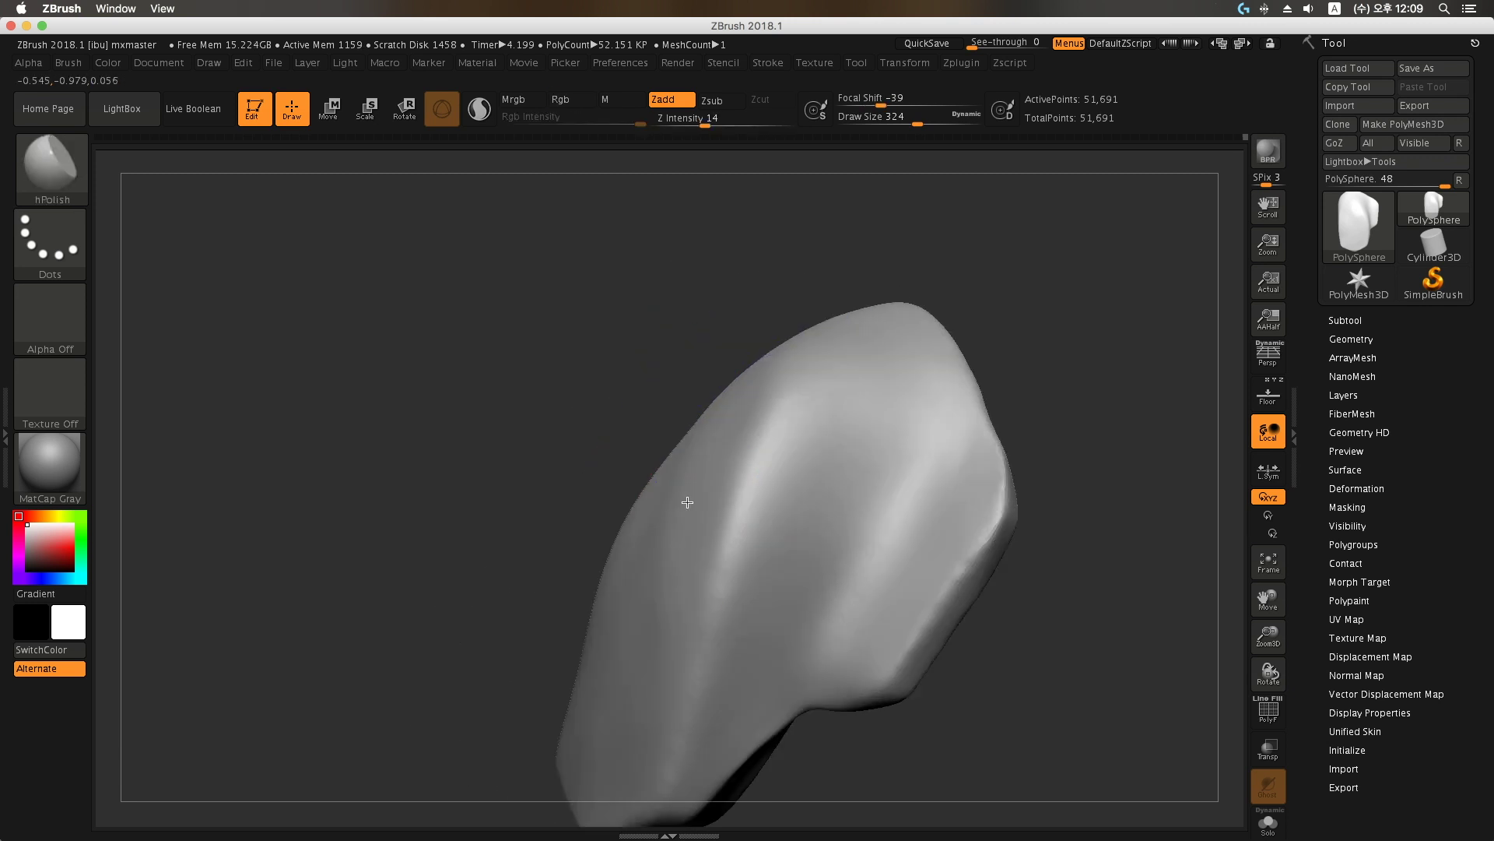
right_click_drag(893, 473, 884, 457)
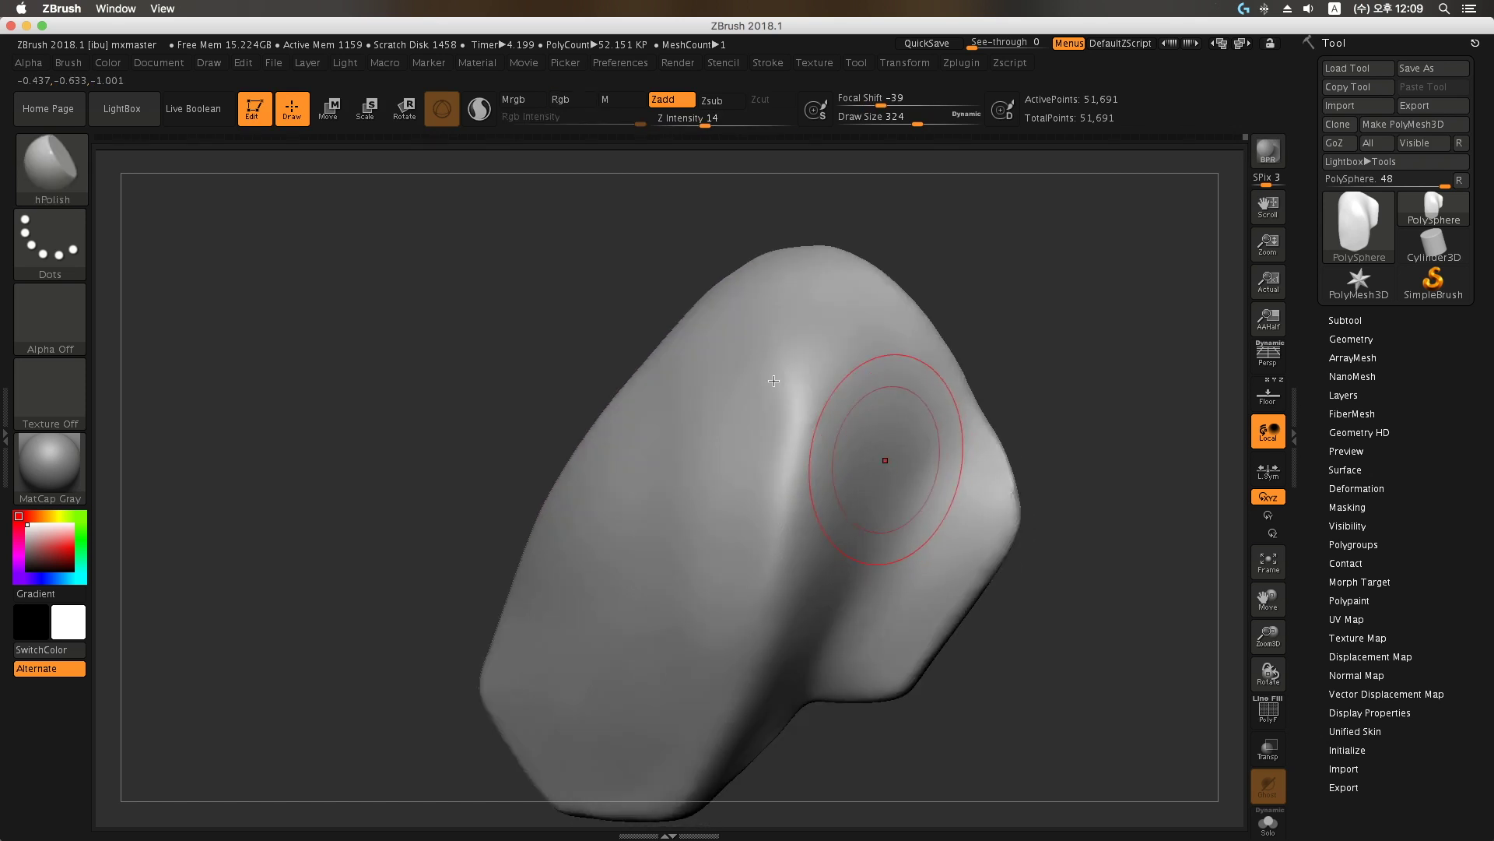
key("shift")
left_click_drag(801, 385, 665, 504, "shift")
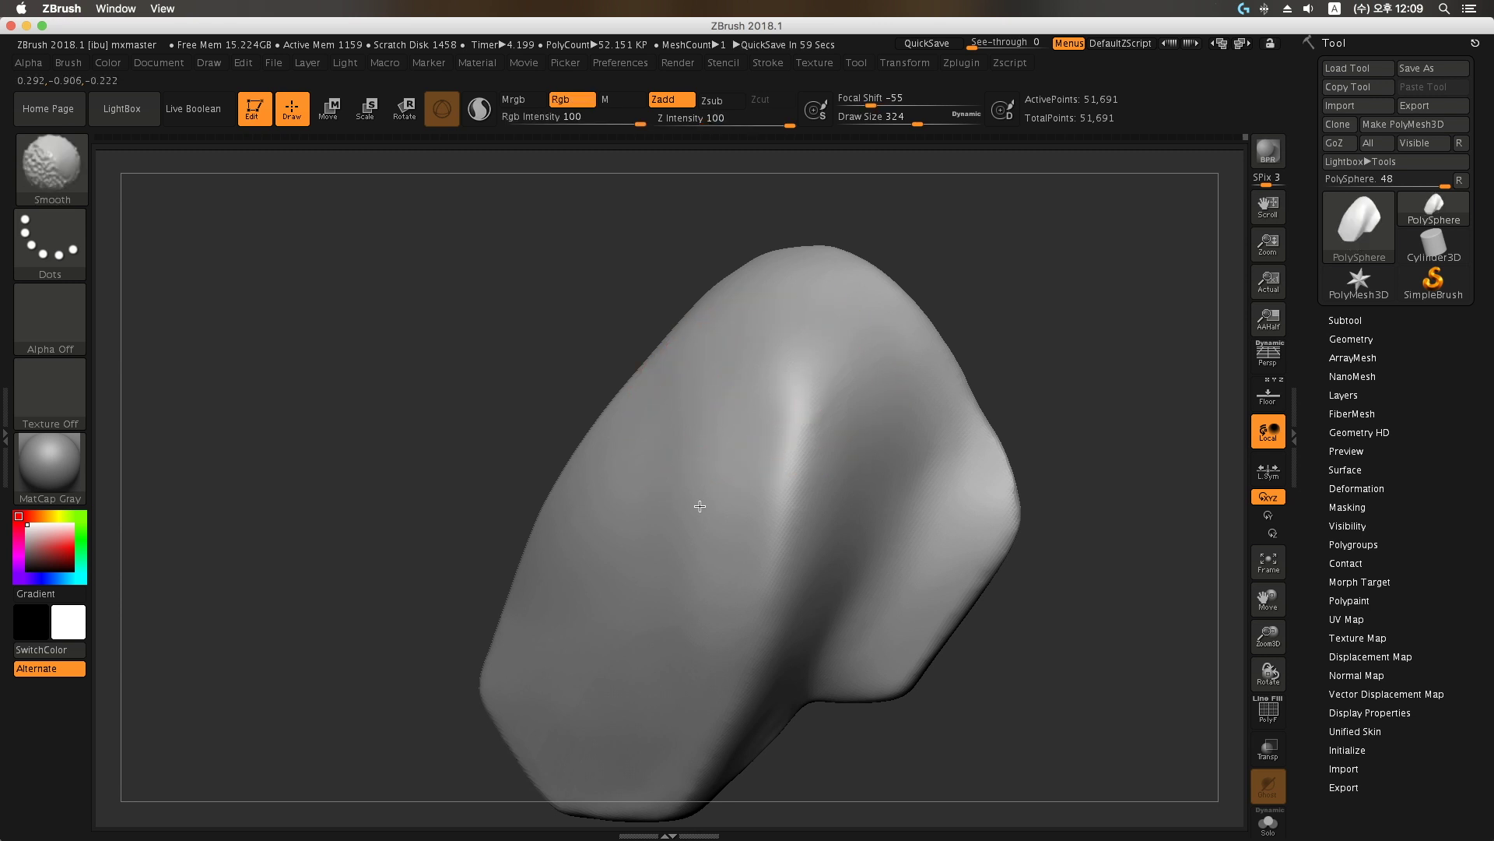
right_click_drag(707, 549, 688, 536)
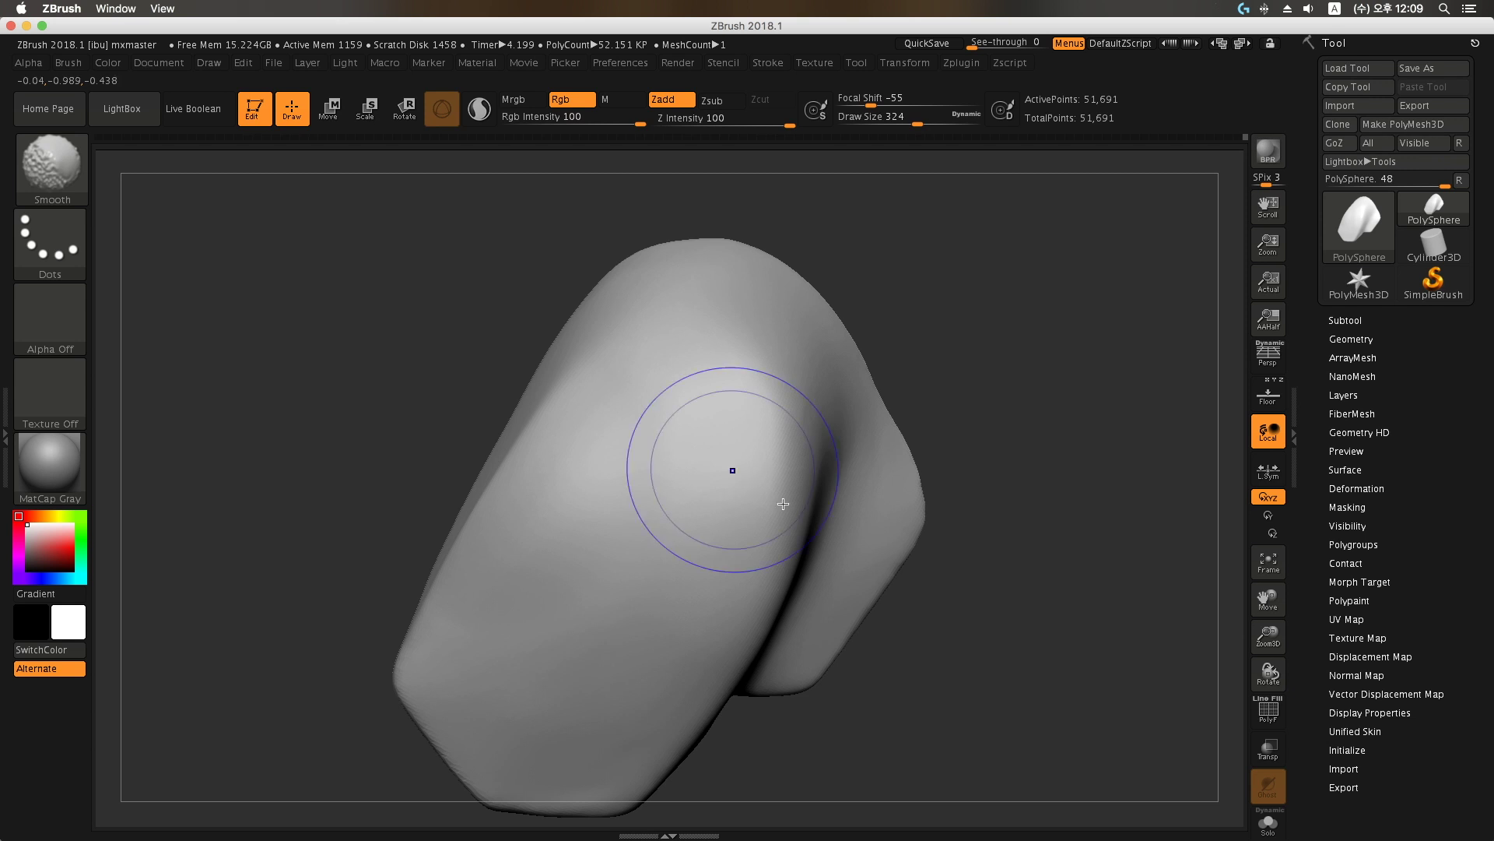
right_click_drag(733, 467, 740, 498)
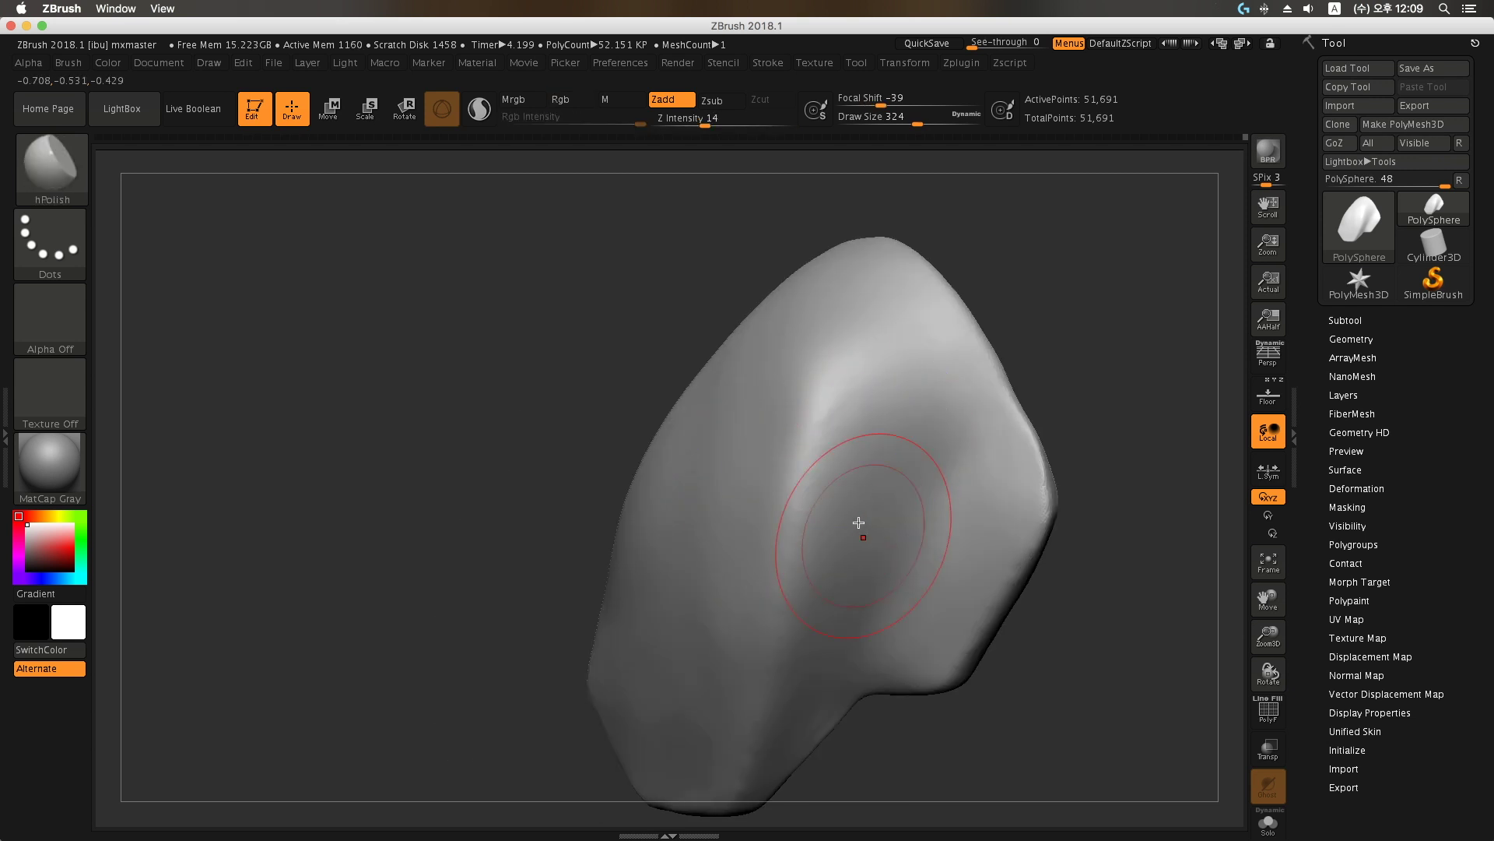
mouse_move(860, 524)
right_mouse_down()
mouse_move(857, 480)
mouse_move(833, 551)
mouse_move(887, 544)
mouse_move(911, 517)
right_mouse_up()
Step: Shift-smooth the shoulder area while repositioning and orbiting the mesh
key("shift")
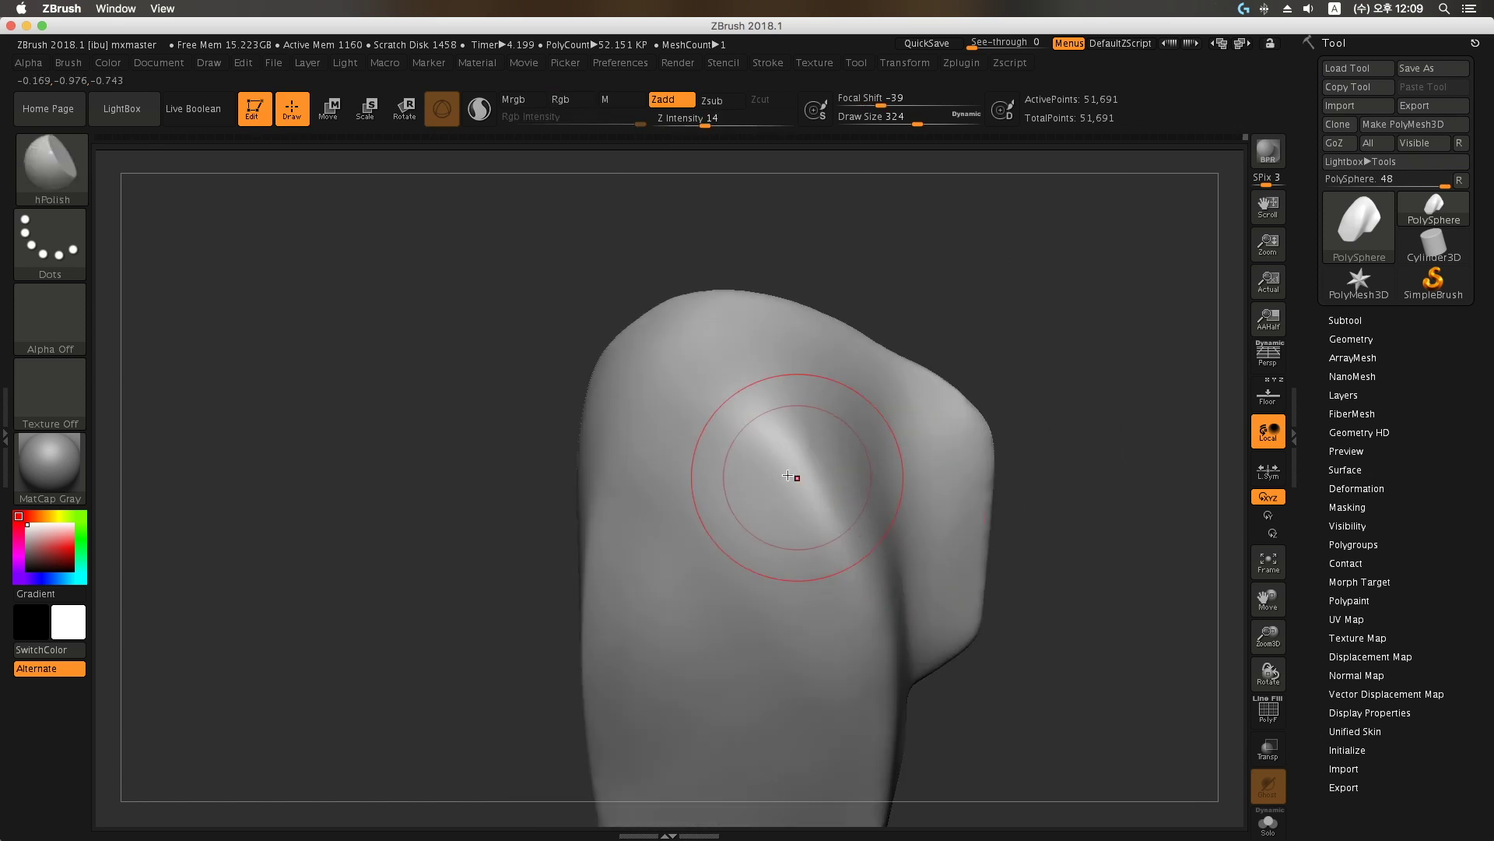
key("shift")
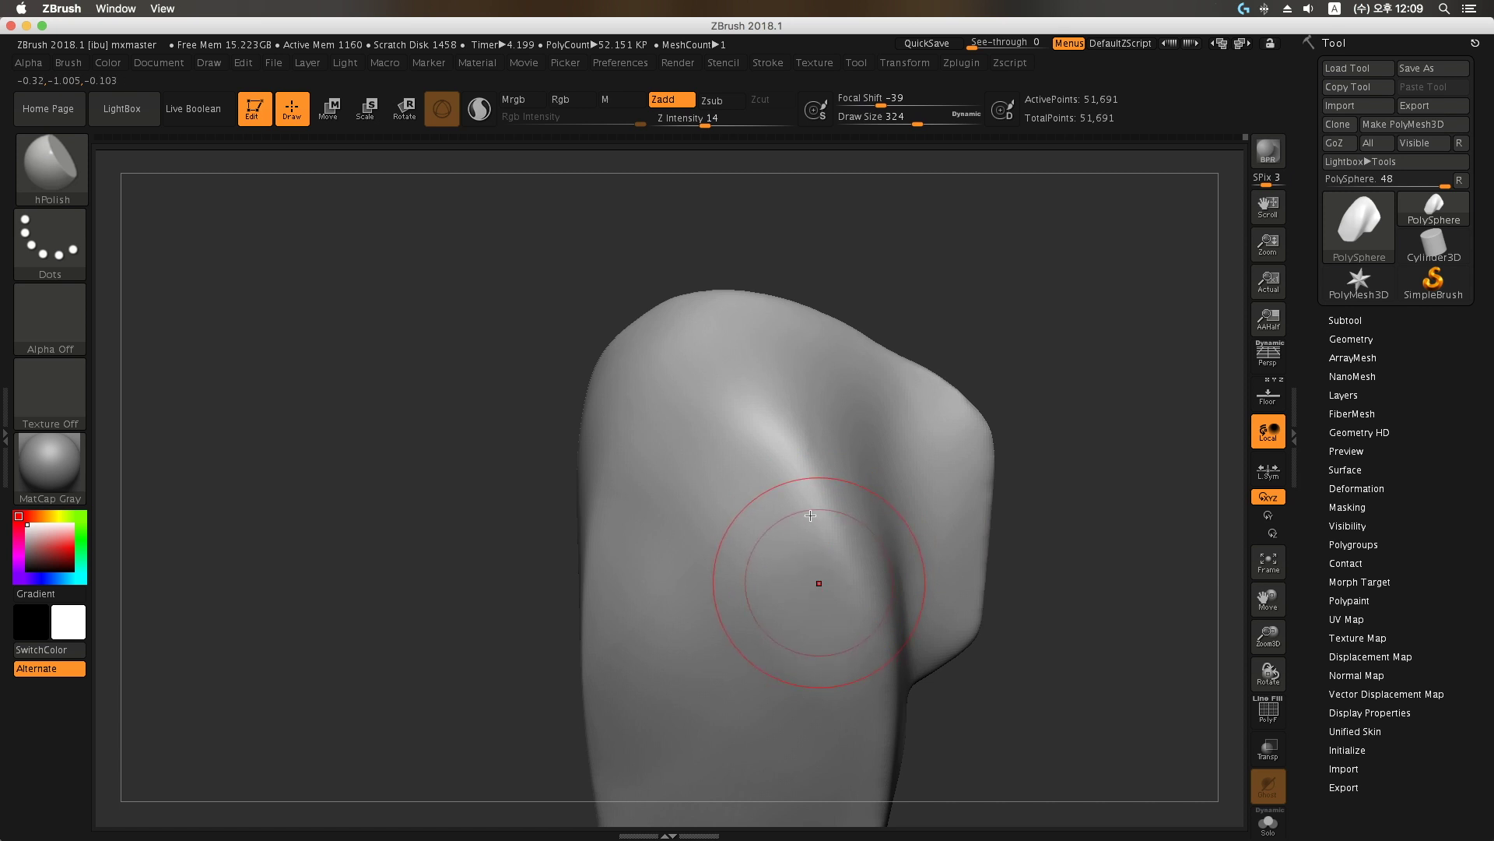
key("shift")
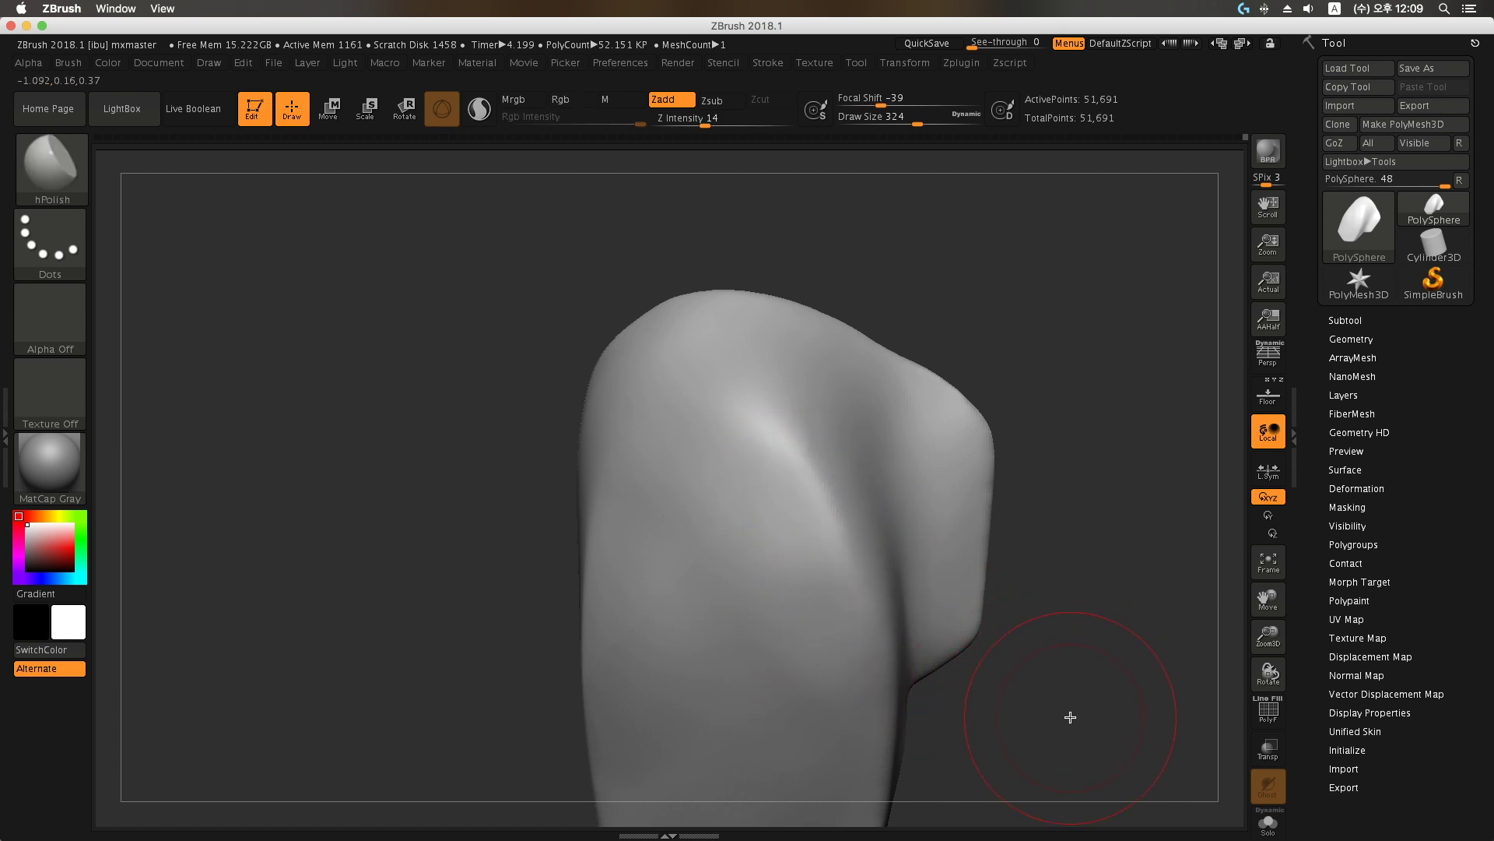
mouse_move(1066, 712)
left_mouse_down("alt")
mouse_move(1043, 581)
mouse_move(977, 591)
mouse_move(983, 574)
left_mouse_up("alt")
key("shift")
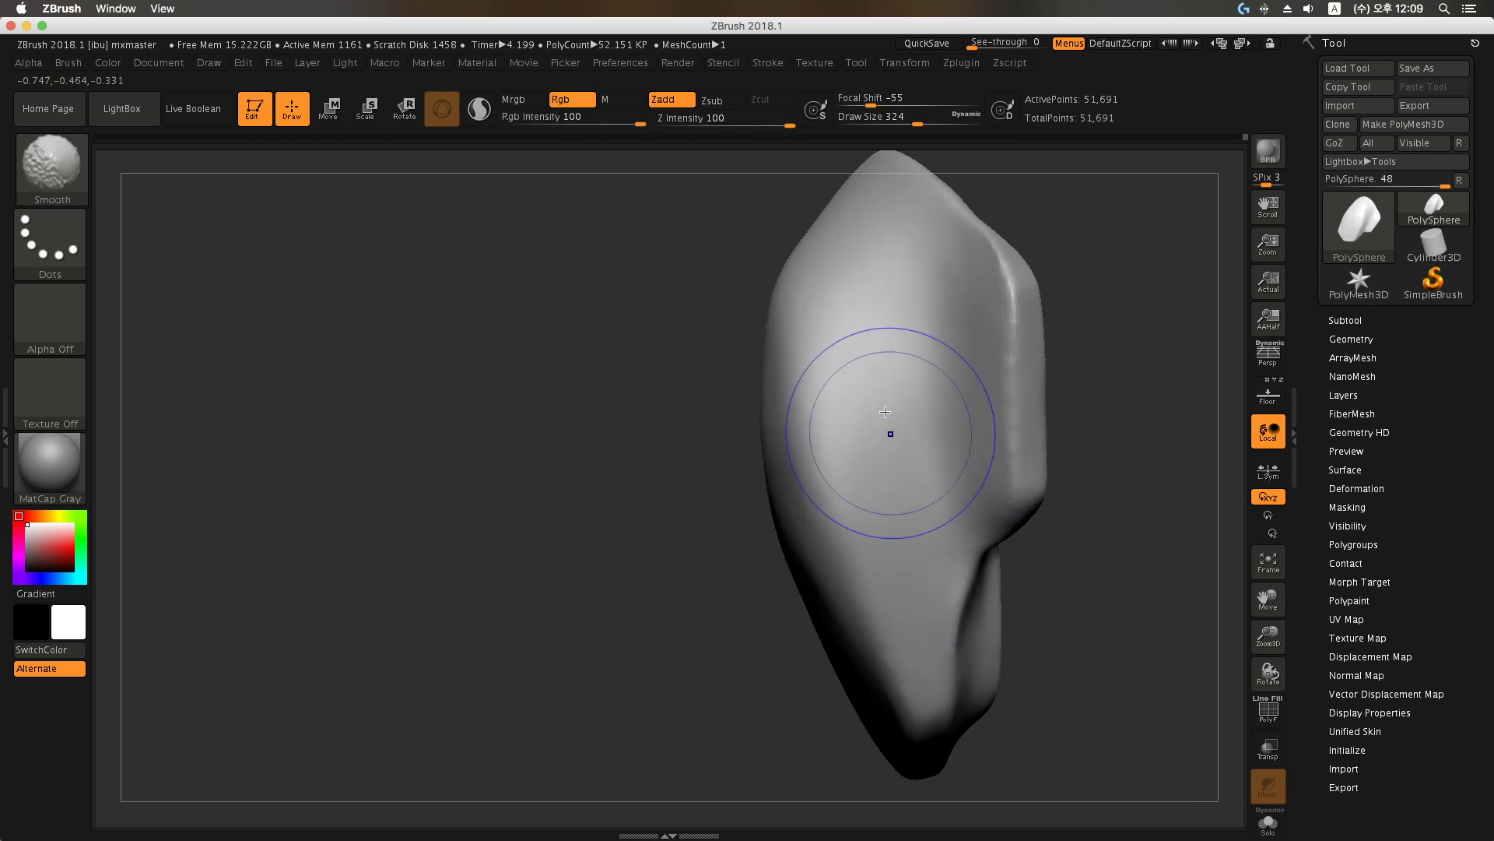
left_click_drag(608, 394, 651, 390)
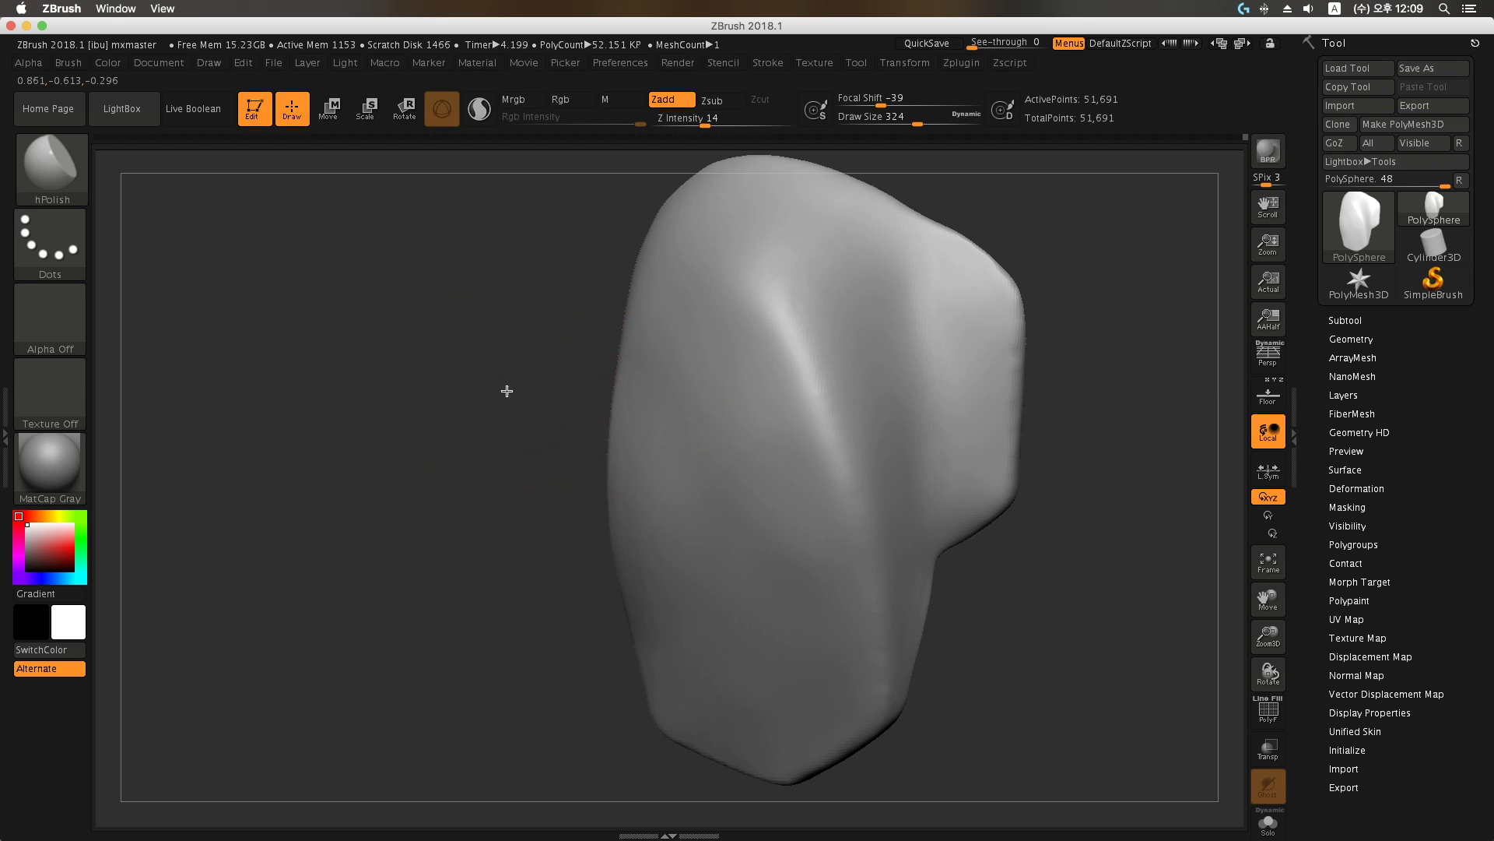
mouse_move(507, 394)
left_mouse_down()
mouse_move(409, 454)
mouse_move(406, 436)
left_mouse_up()
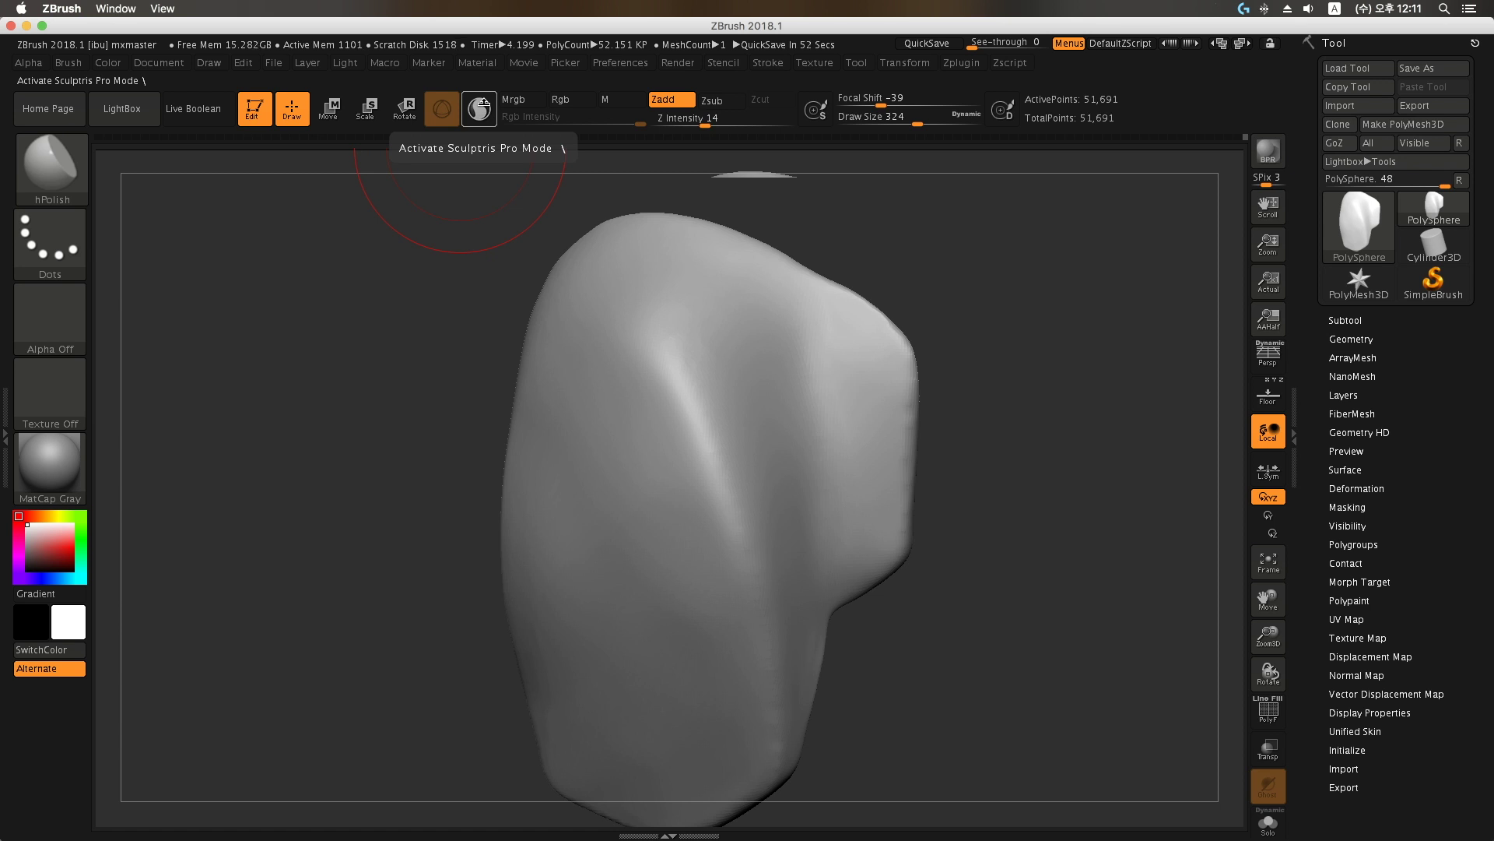
Step: Enable Sculptris Pro, show the polygon wireframe, and lower the brush strength to 7
left_click(481, 106)
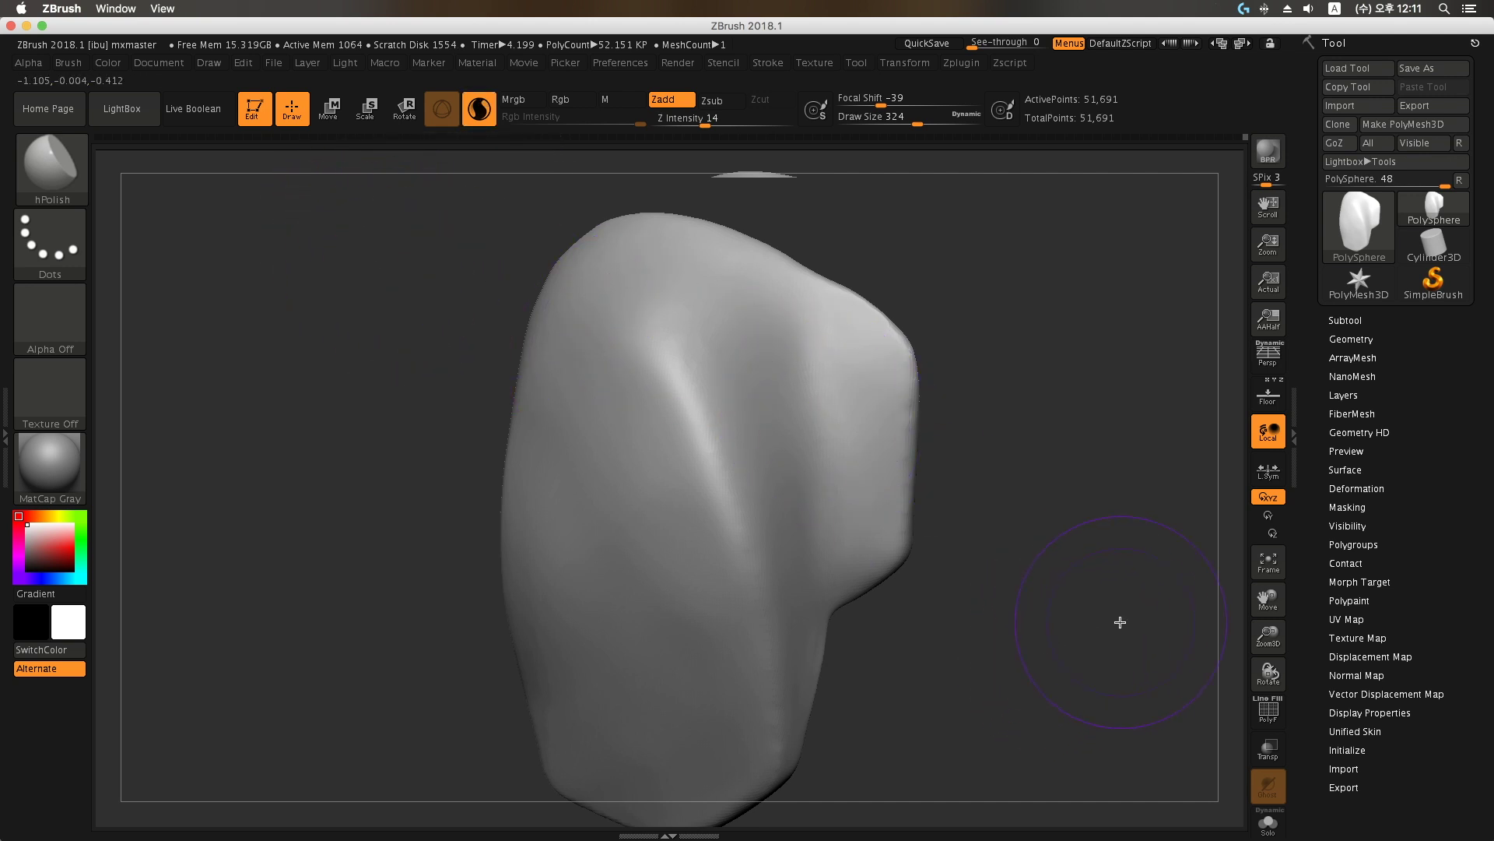
left_click(1267, 710)
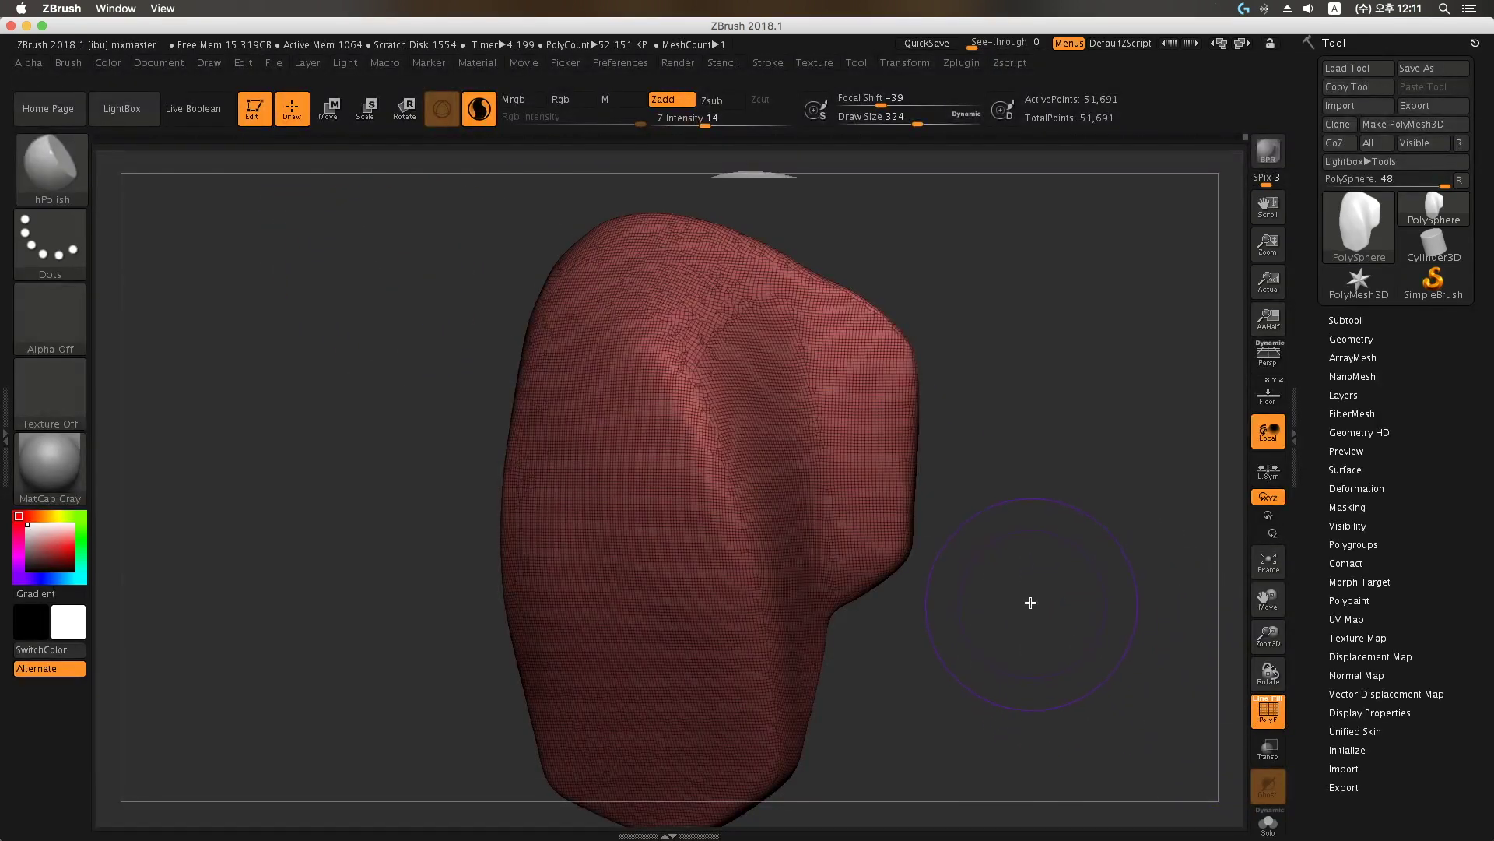
left_click_drag(1039, 607, 1039, 619)
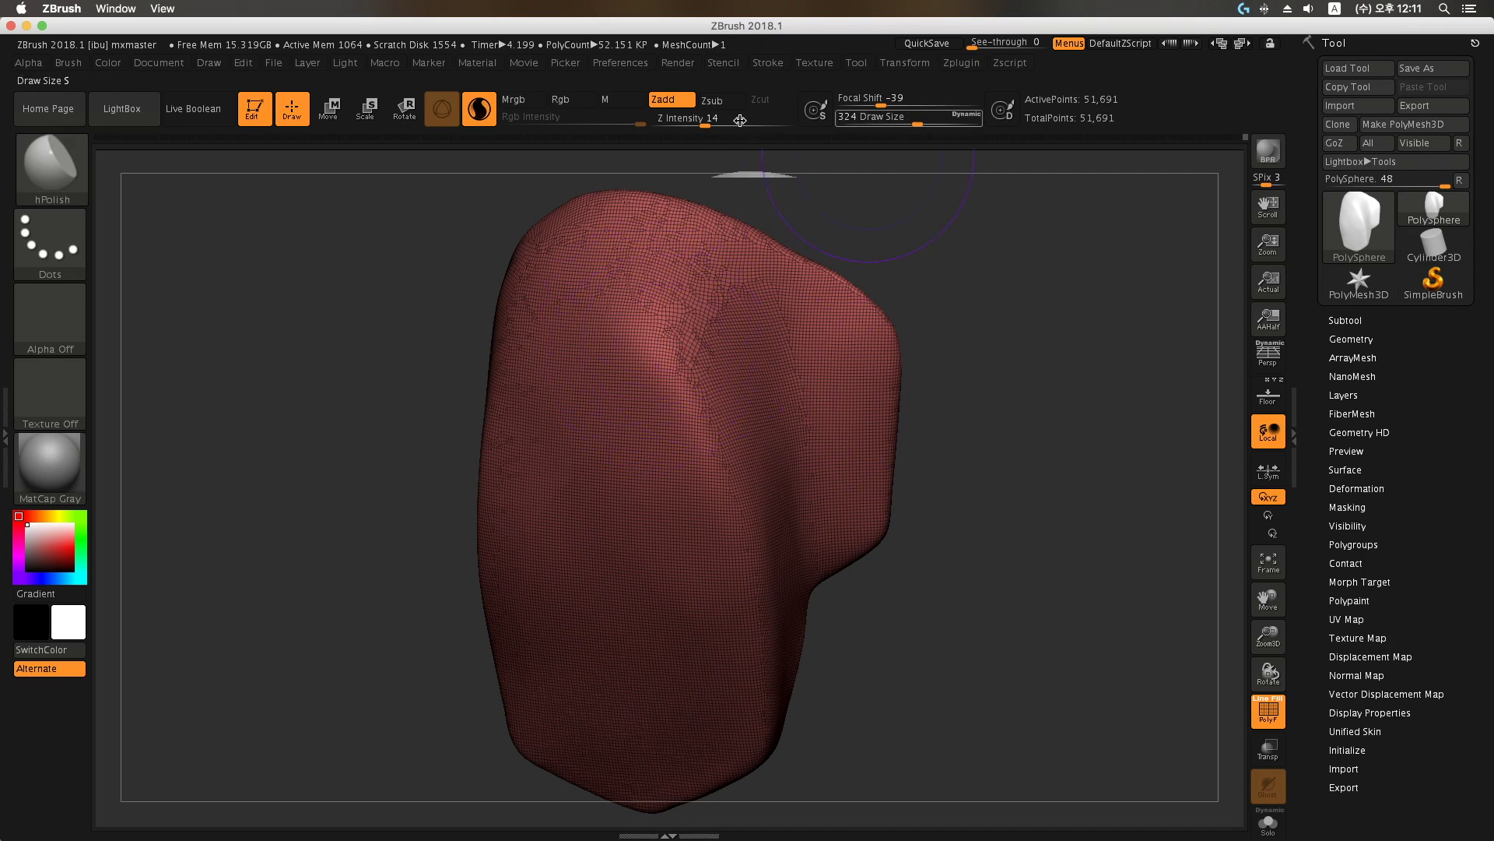
left_click(689, 121)
type("7")
key("Return")
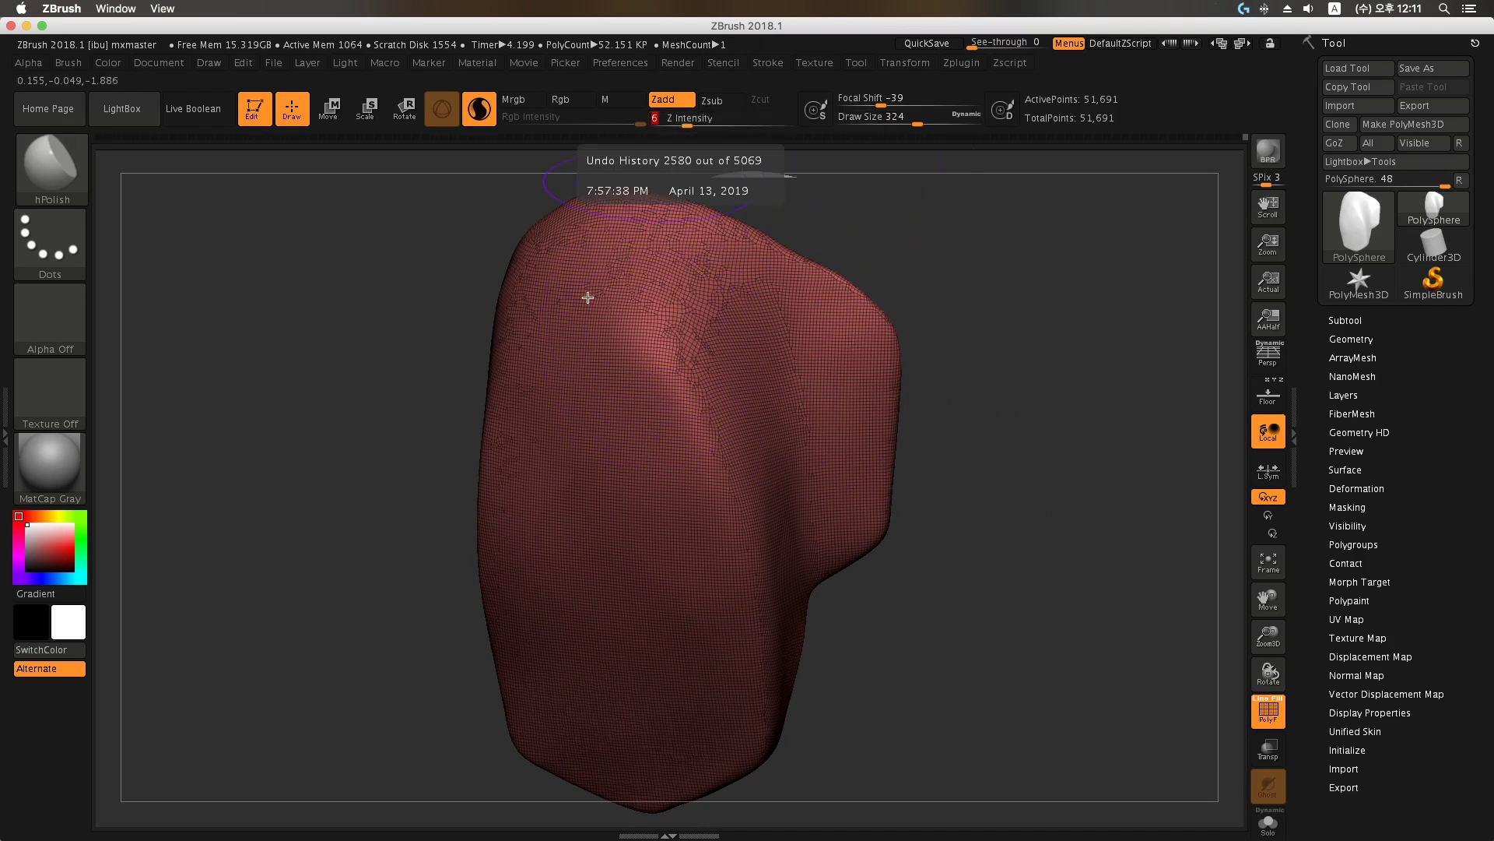
Step: Sculpt retriangulated patches over the upper body and head, then rotate to inspect the shape
mouse_move(663, 380)
left_mouse_down()
mouse_move(654, 336)
mouse_move(635, 548)
left_mouse_up()
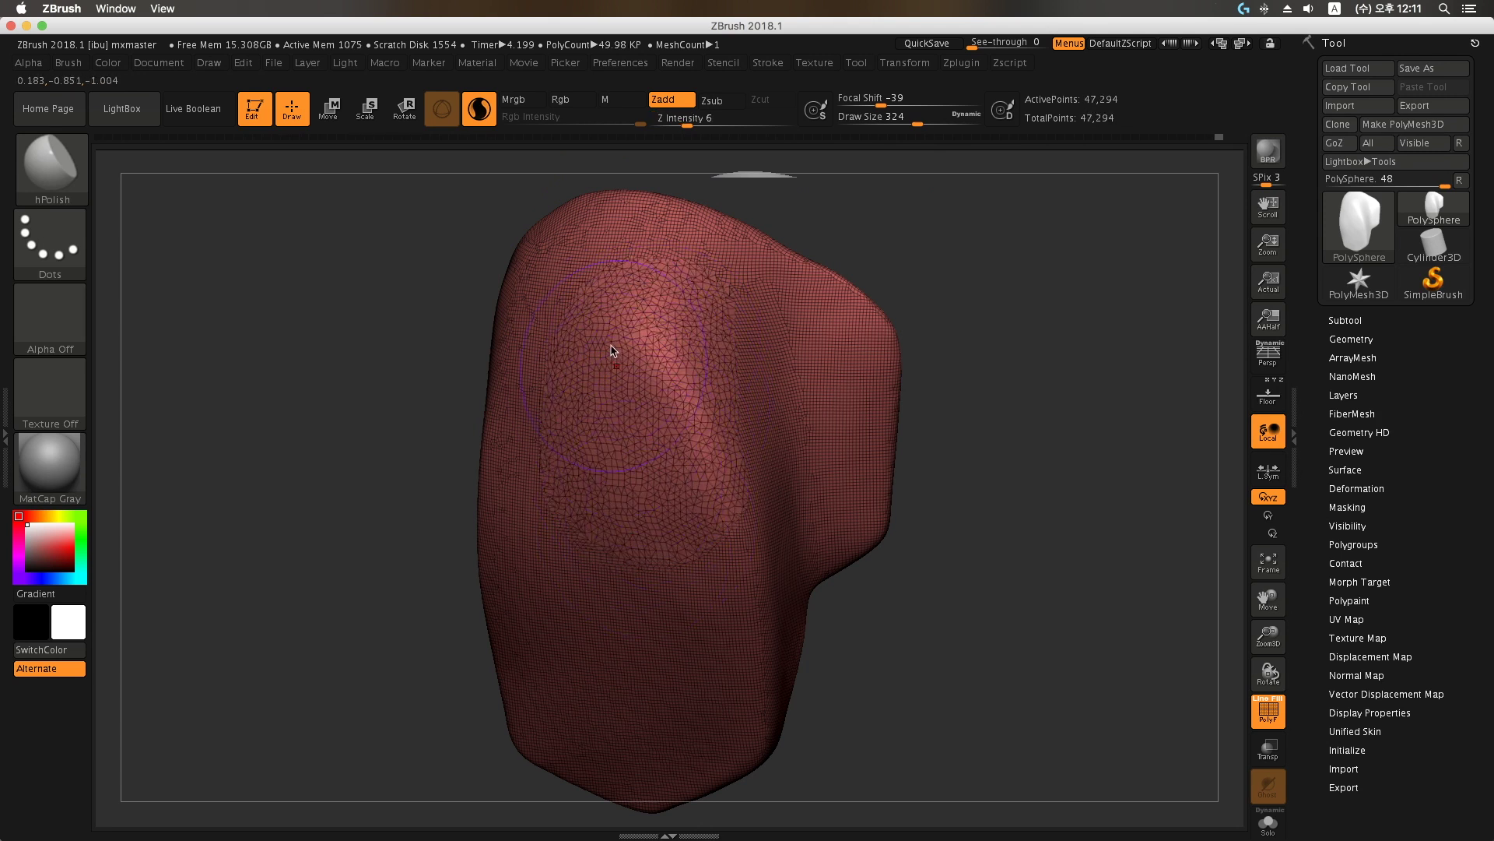
mouse_move(604, 507)
left_mouse_down()
mouse_move(574, 281)
mouse_move(584, 610)
left_mouse_up()
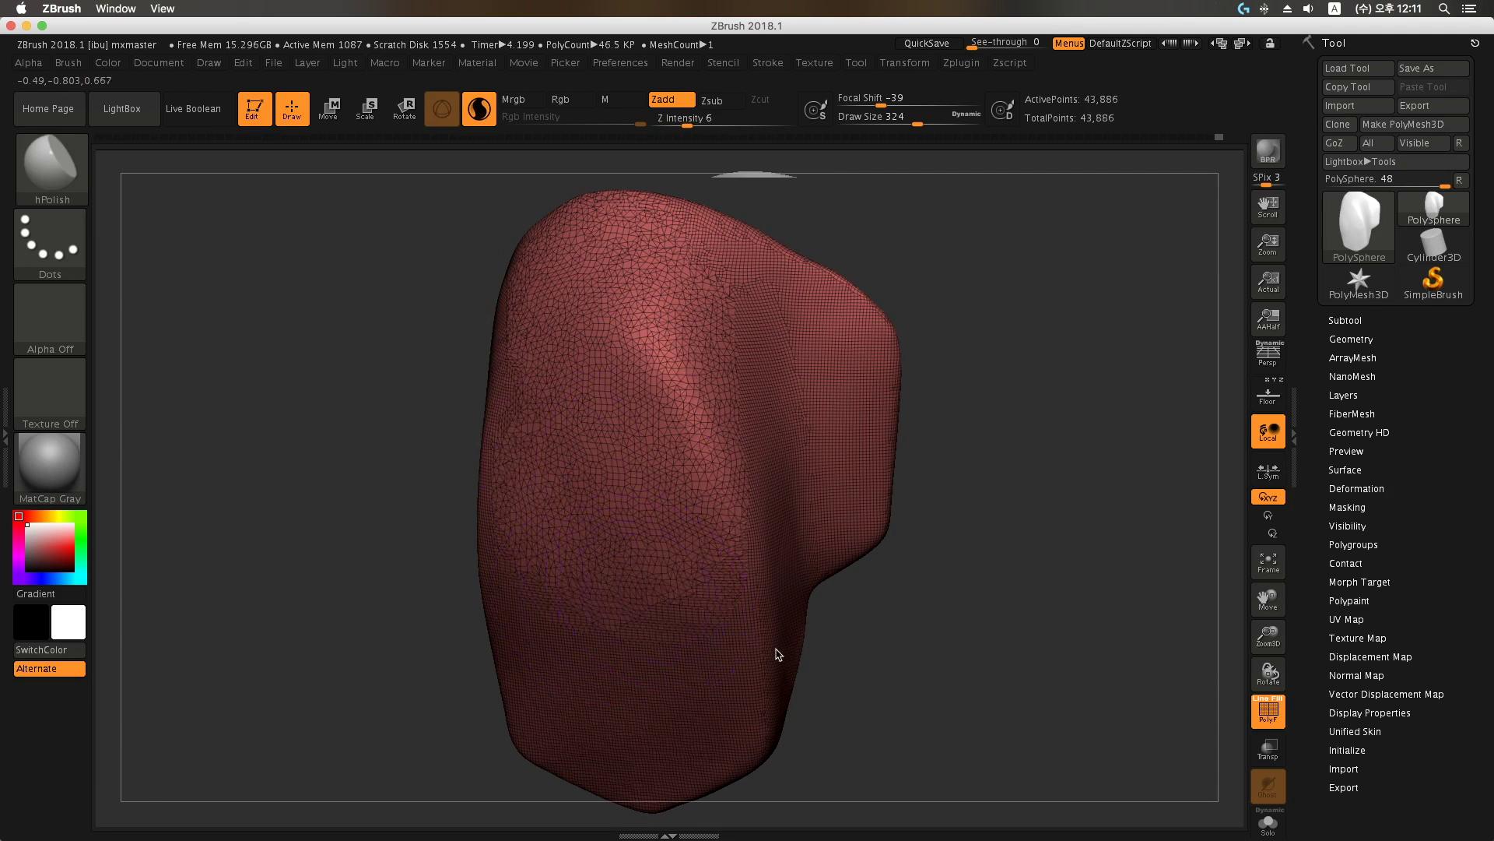
mouse_move(909, 668)
left_mouse_down()
mouse_move(888, 674)
mouse_move(727, 443)
left_mouse_up()
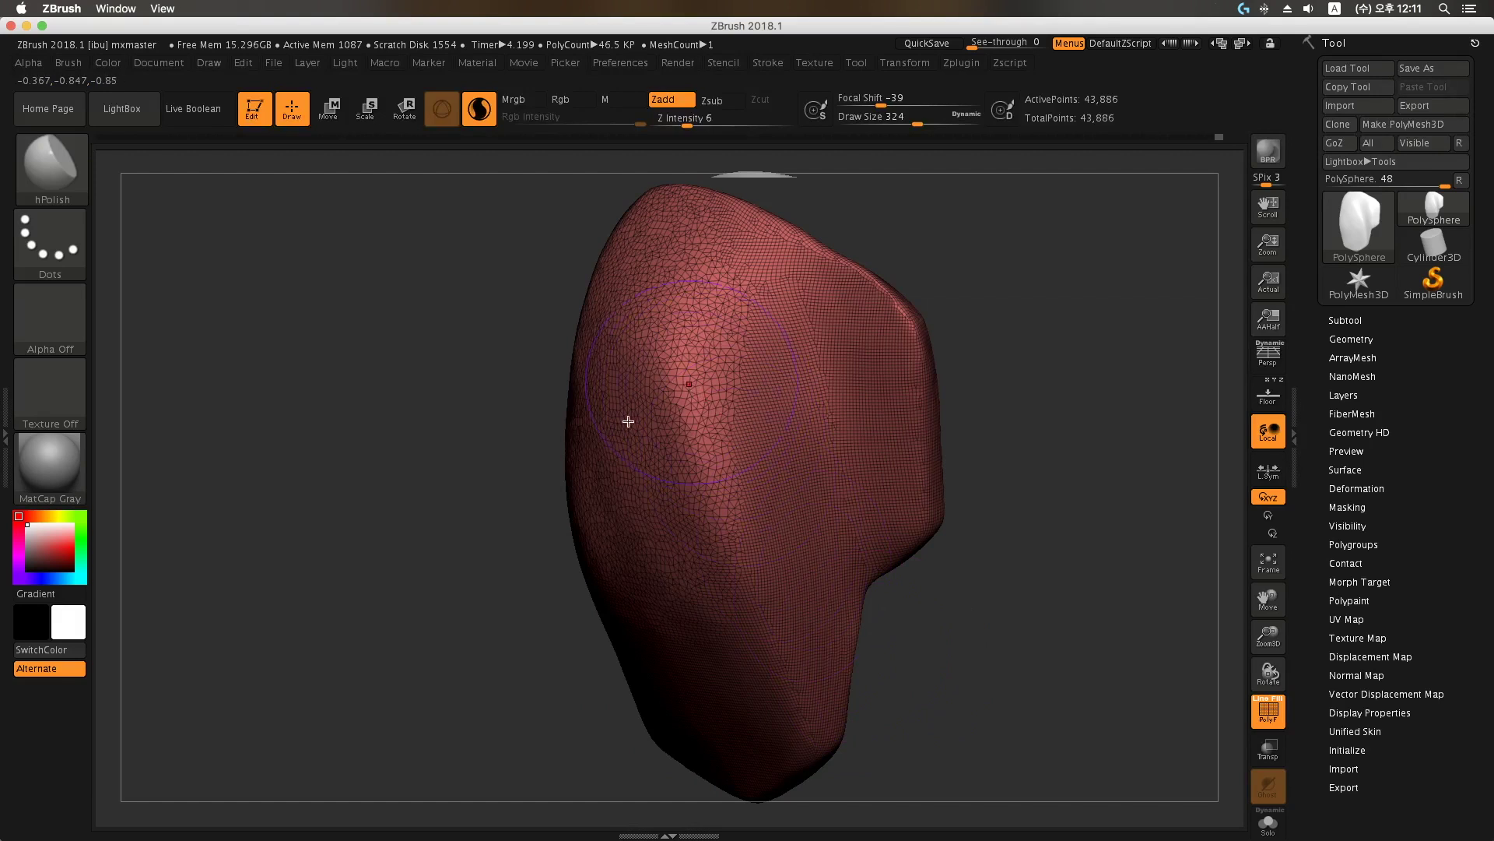
mouse_move(623, 420)
left_mouse_down()
mouse_move(634, 501)
mouse_move(620, 498)
left_mouse_up()
Step: Switch to the DamStandard brush with Z Intensity 11 and Zadd mode
key("b")
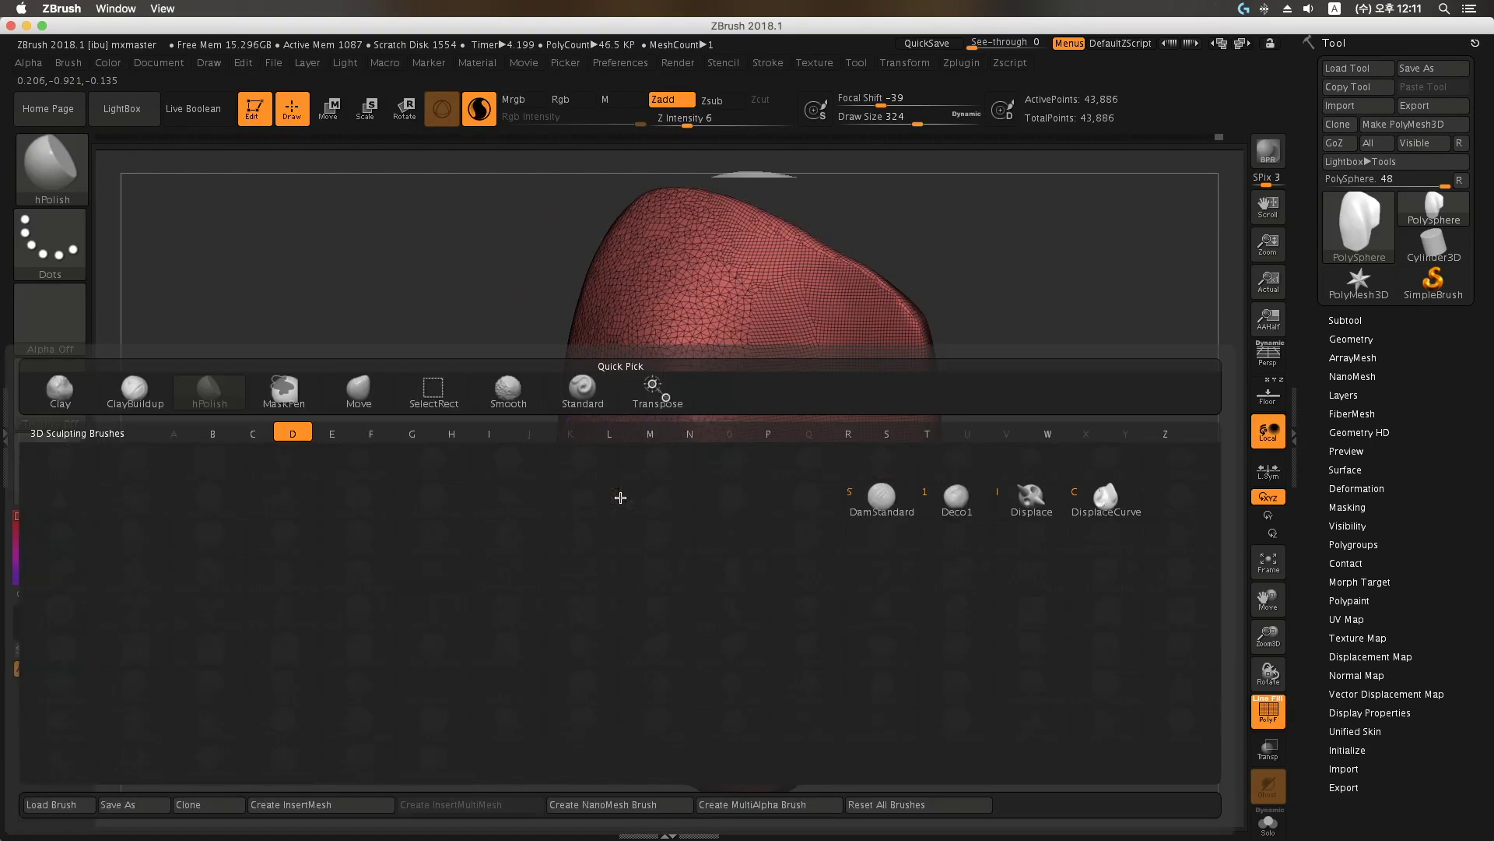
key("d")
key("s")
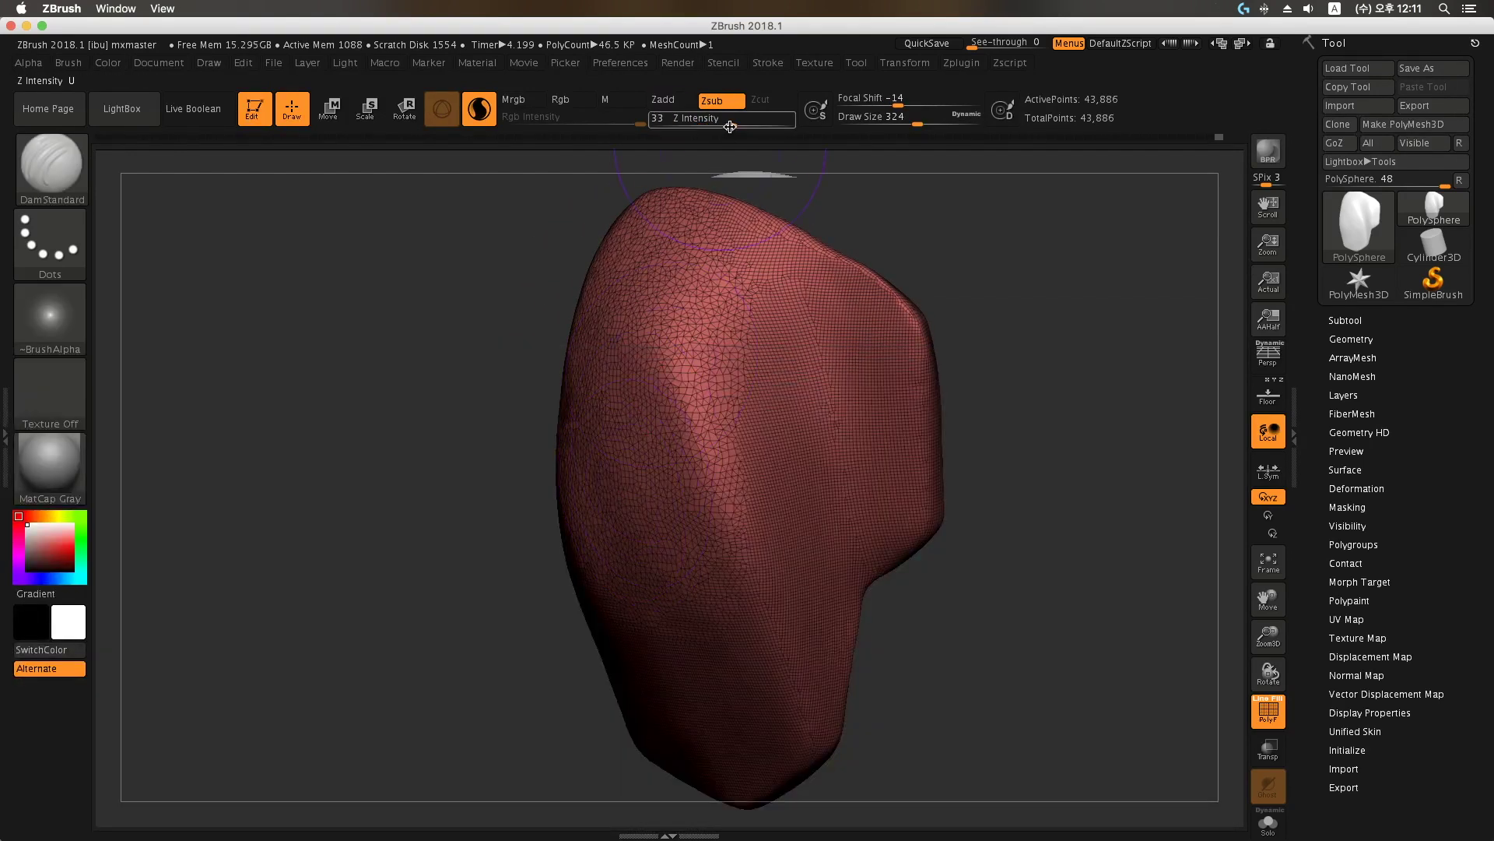
left_click_drag(732, 125, 699, 125)
left_click(662, 100)
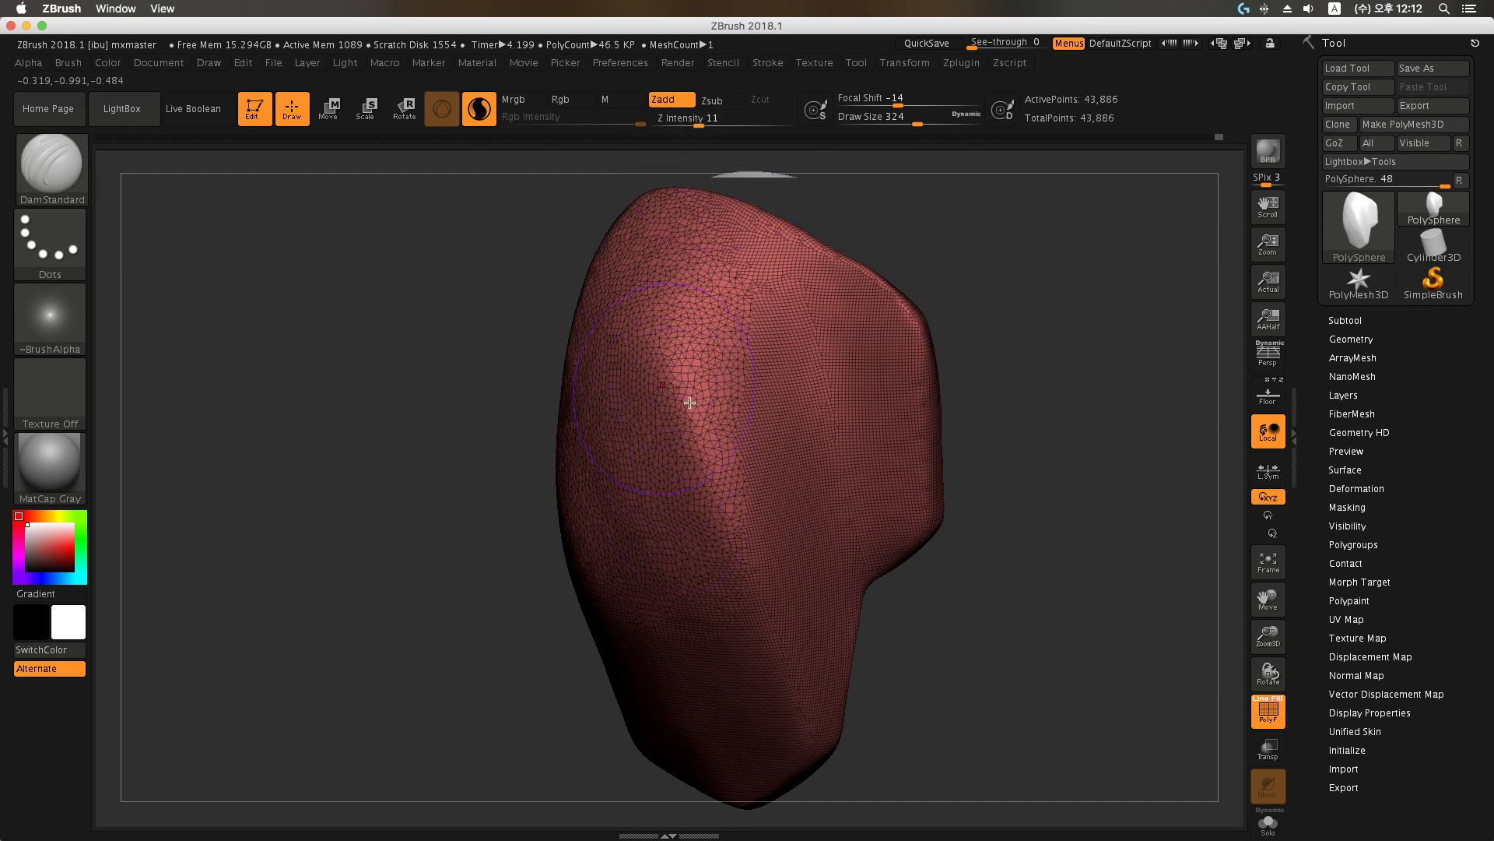
Step: Sculpt deep crease strokes down the front of the mesh, turning it to add more
left_click_drag(704, 372, 724, 540)
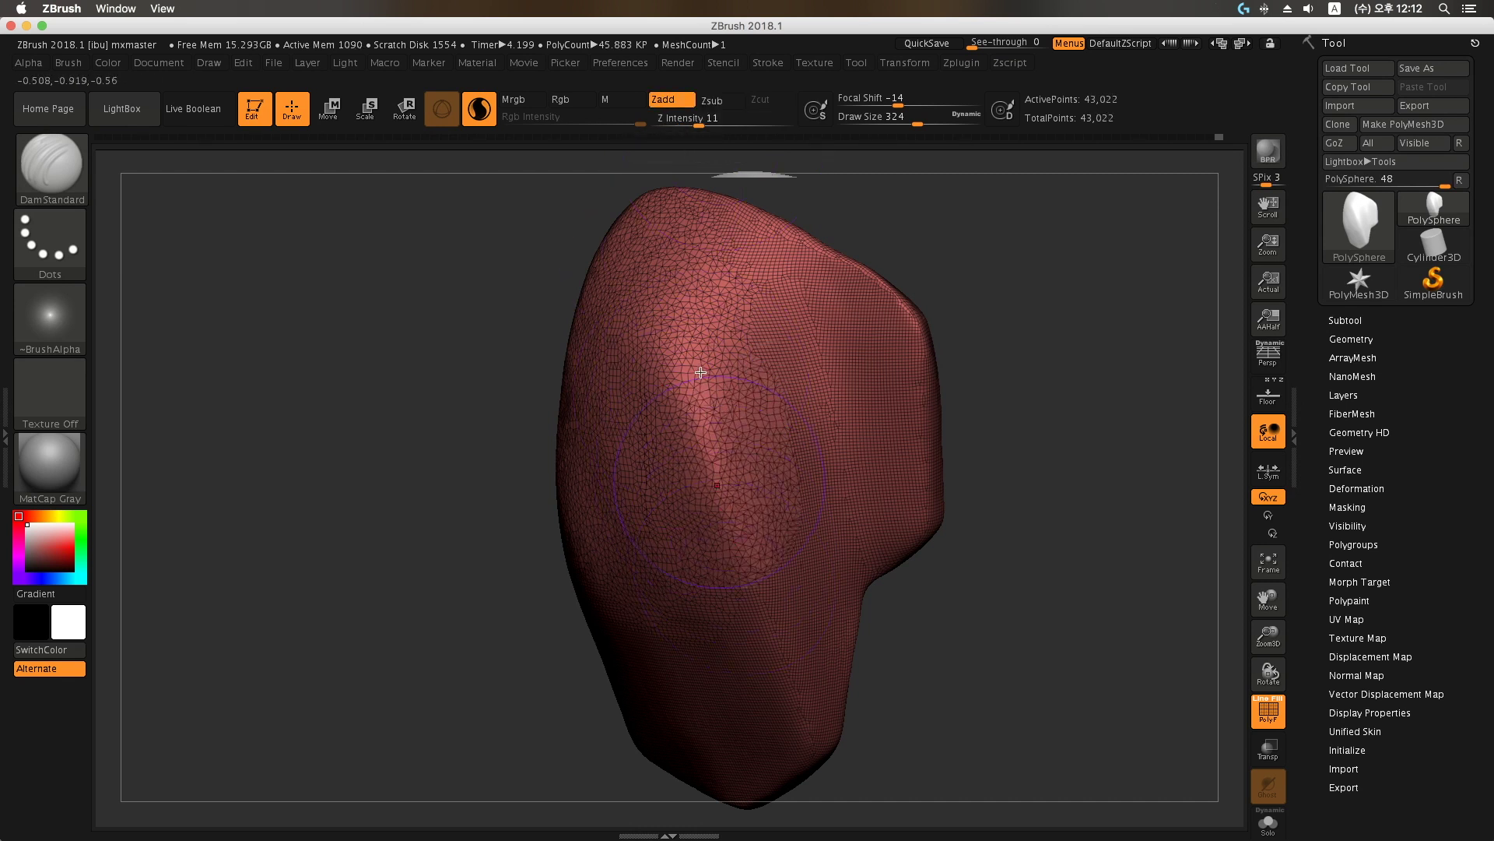
left_click_drag(700, 372, 724, 524)
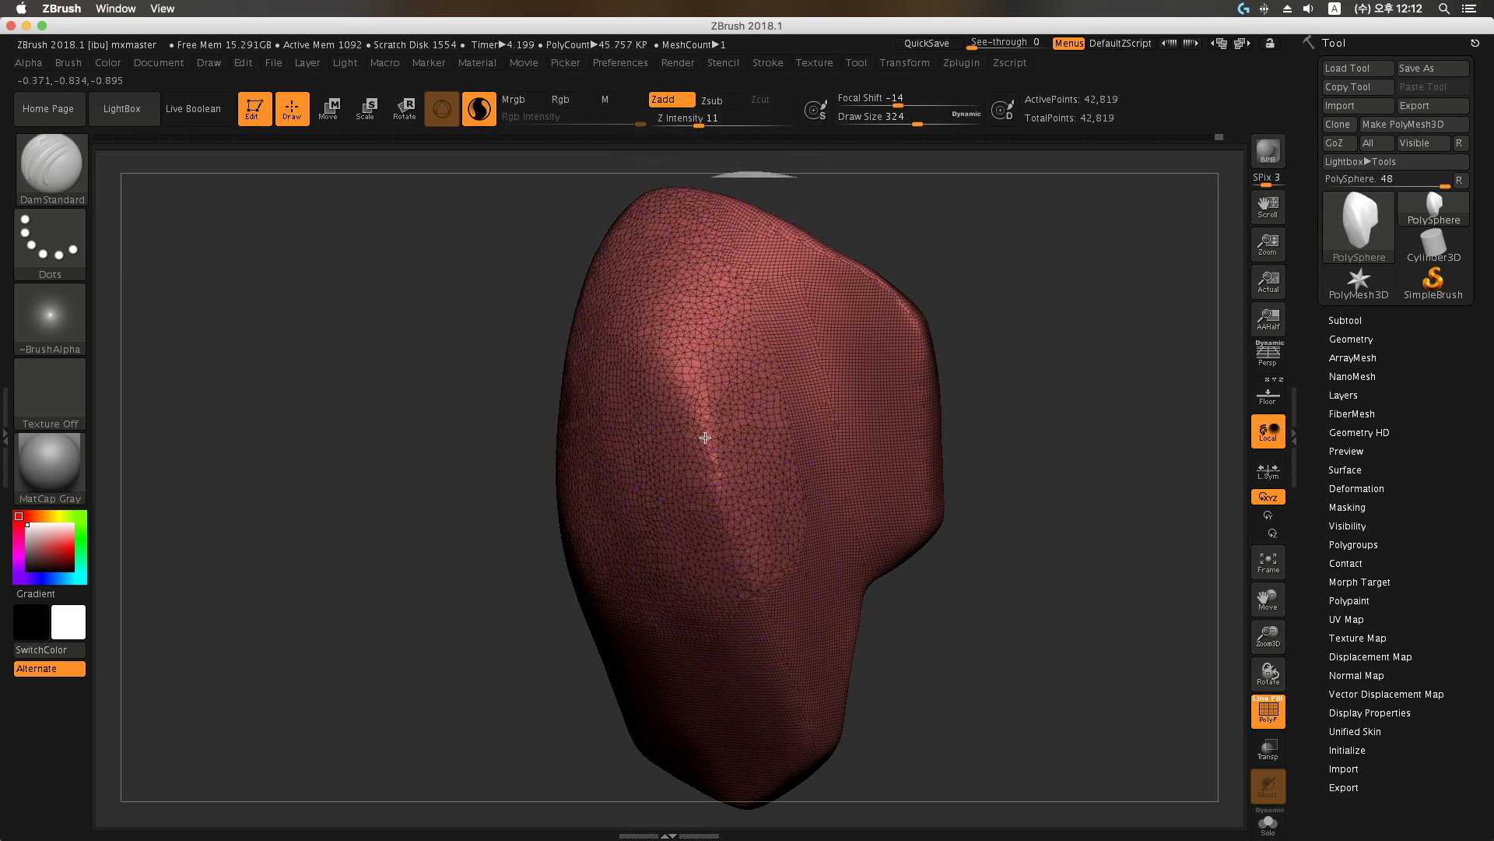
left_click_drag(696, 377, 724, 498)
right_click_drag(745, 613, 730, 567)
mouse_move(711, 425)
left_mouse_down()
mouse_move(741, 567)
mouse_move(715, 636)
left_mouse_up()
right_click_drag(715, 636, 747, 467)
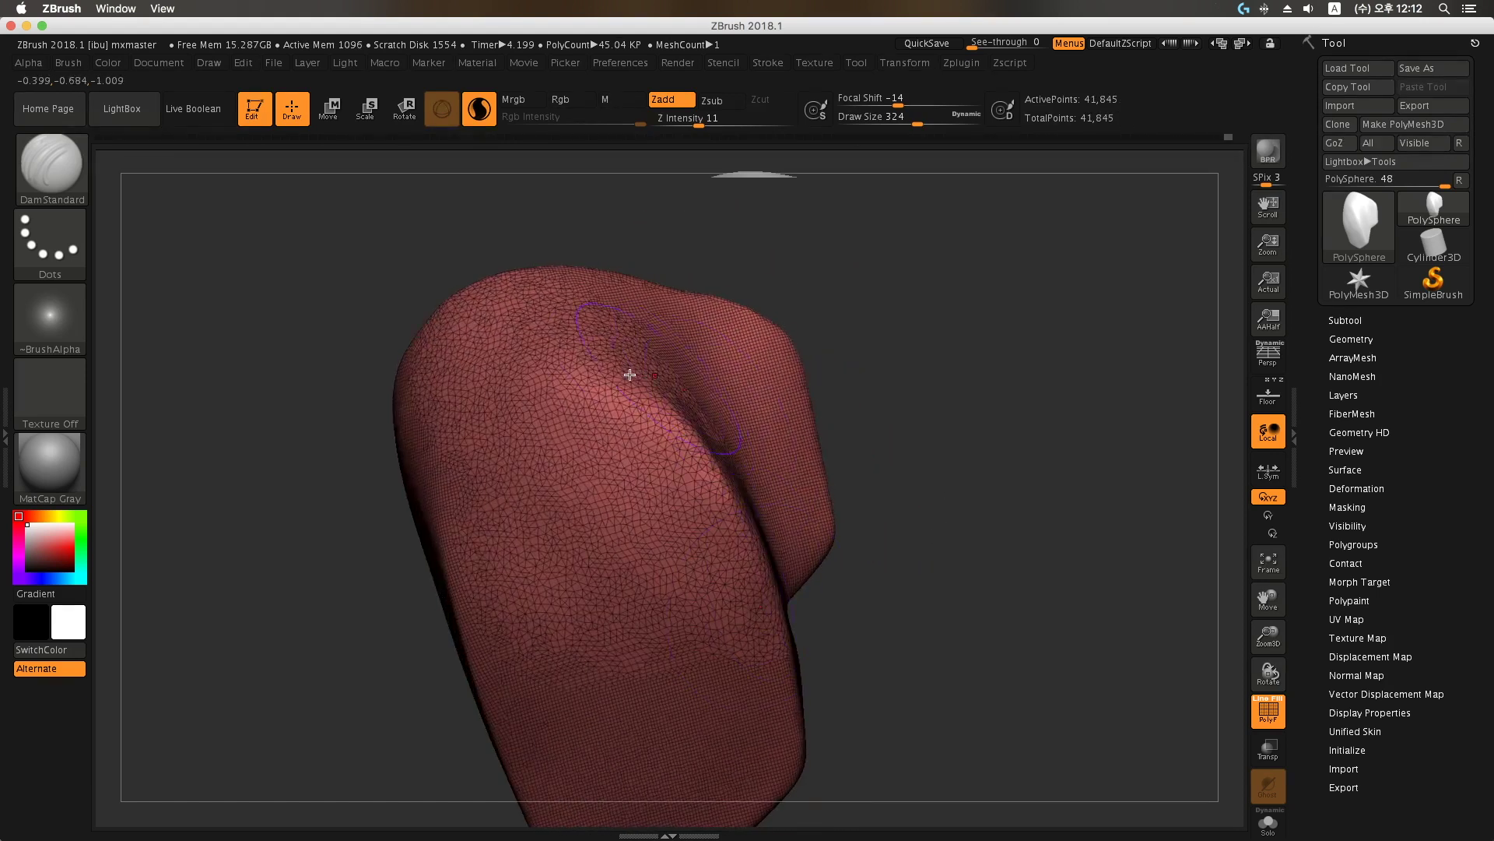
Step: Shift-smooth the creases and the top of the mesh while rotating it
left_click_drag(665, 414, 754, 523)
left_click_drag(680, 437, 747, 550, "shift")
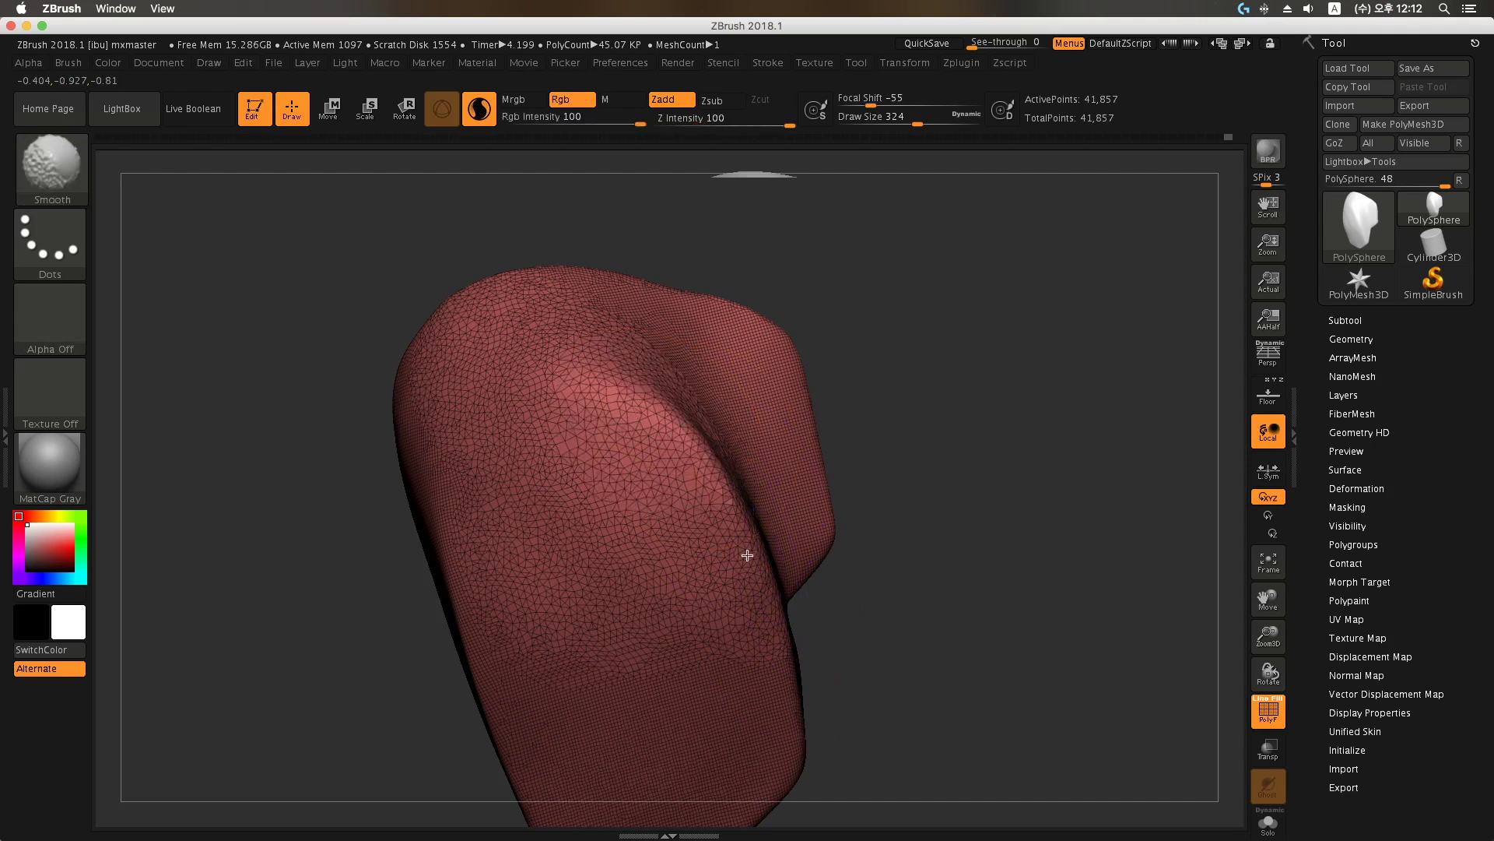
right_click_drag(812, 650, 544, 636)
left_click_drag(740, 334, 773, 517, "shift")
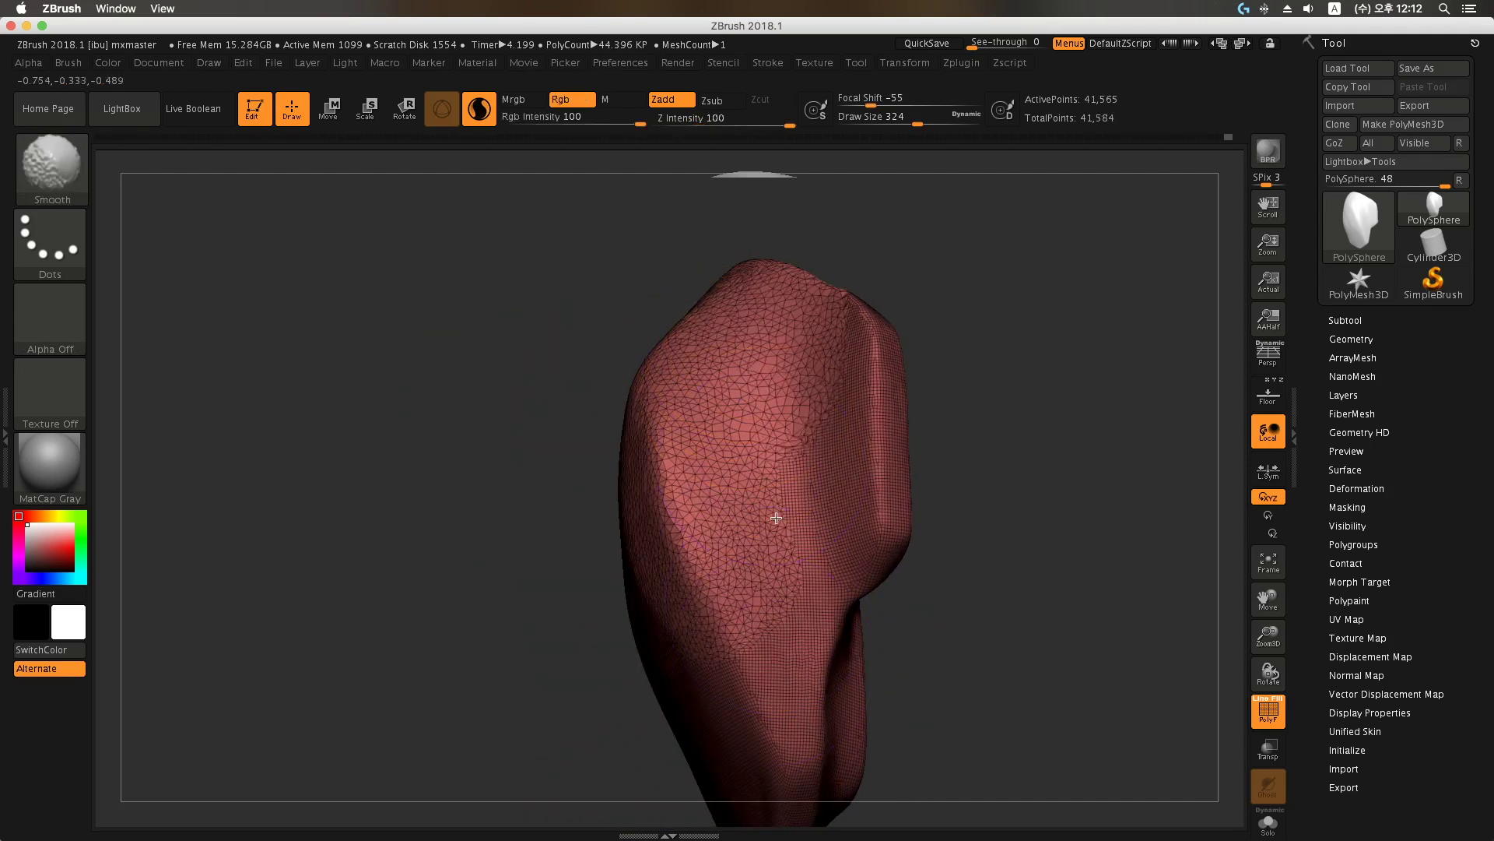
right_click_drag(792, 549, 778, 437)
left_click_drag(779, 437, 778, 467, "shift")
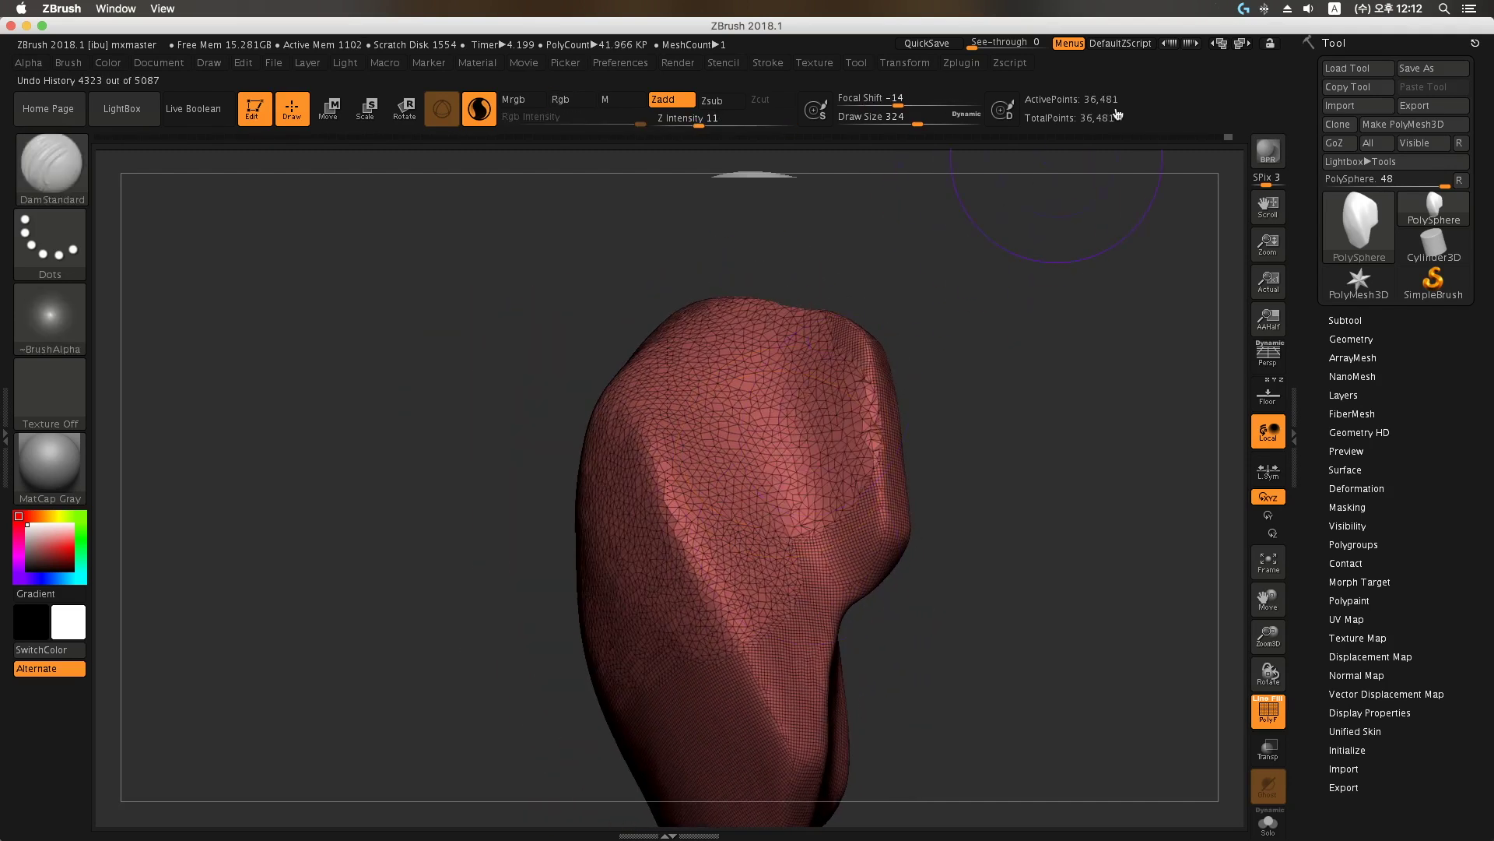
right_click_drag(978, 470, 975, 464)
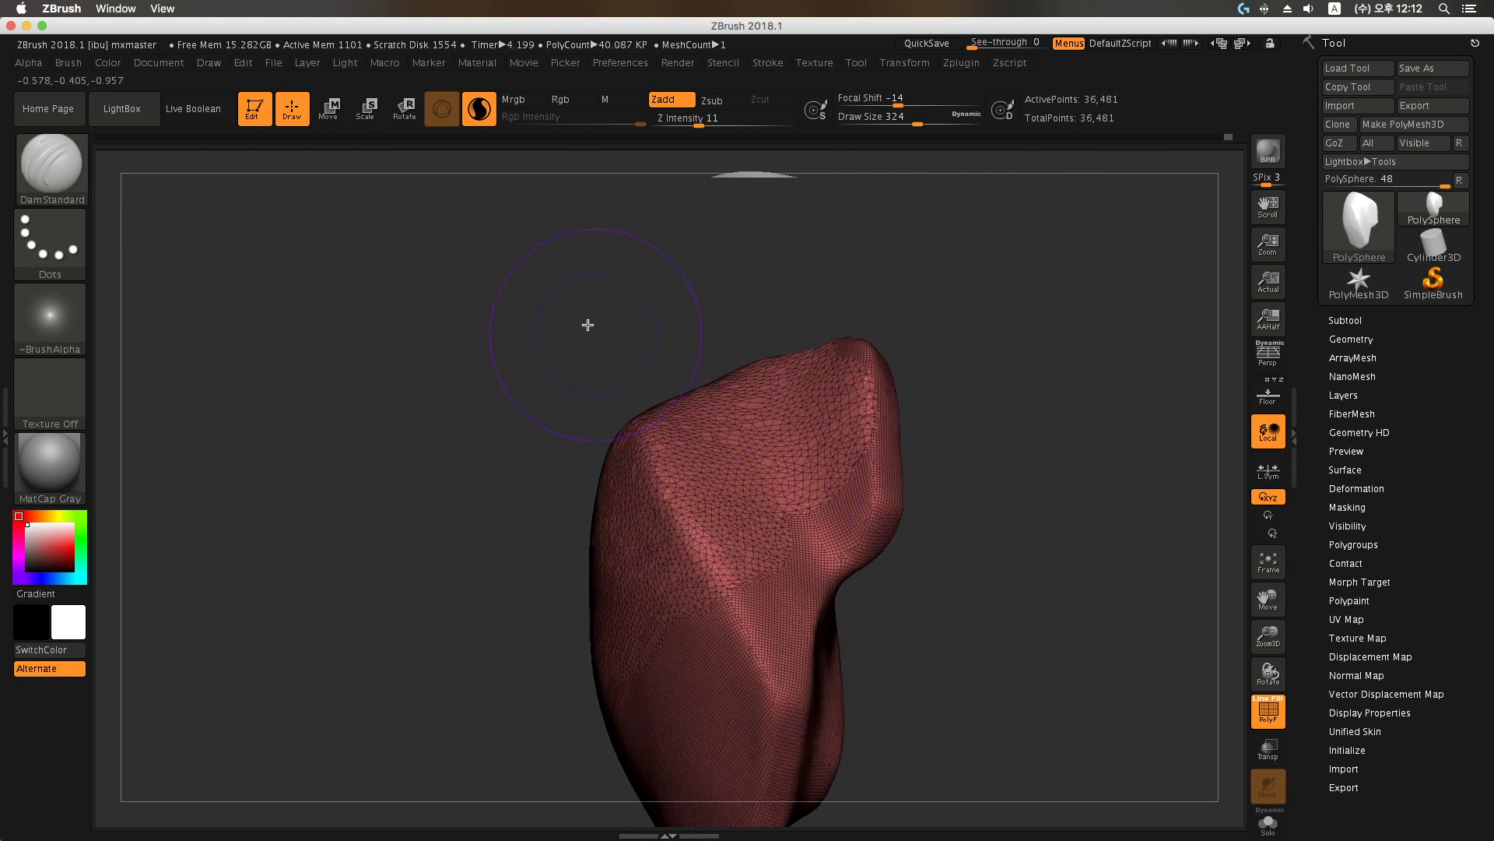
mouse_move(561, 320)
left_mouse_down()
mouse_move(587, 273)
mouse_move(493, 230)
left_mouse_up()
mouse_move(579, 505)
left_mouse_down("shift")
mouse_move(577, 544)
mouse_move(521, 492)
mouse_move(697, 553)
mouse_move(720, 615)
mouse_move(800, 615)
mouse_move(987, 540)
mouse_move(987, 504)
mouse_move(1006, 508)
mouse_move(991, 474)
mouse_move(904, 410)
mouse_move(1025, 488)
left_mouse_up("shift")
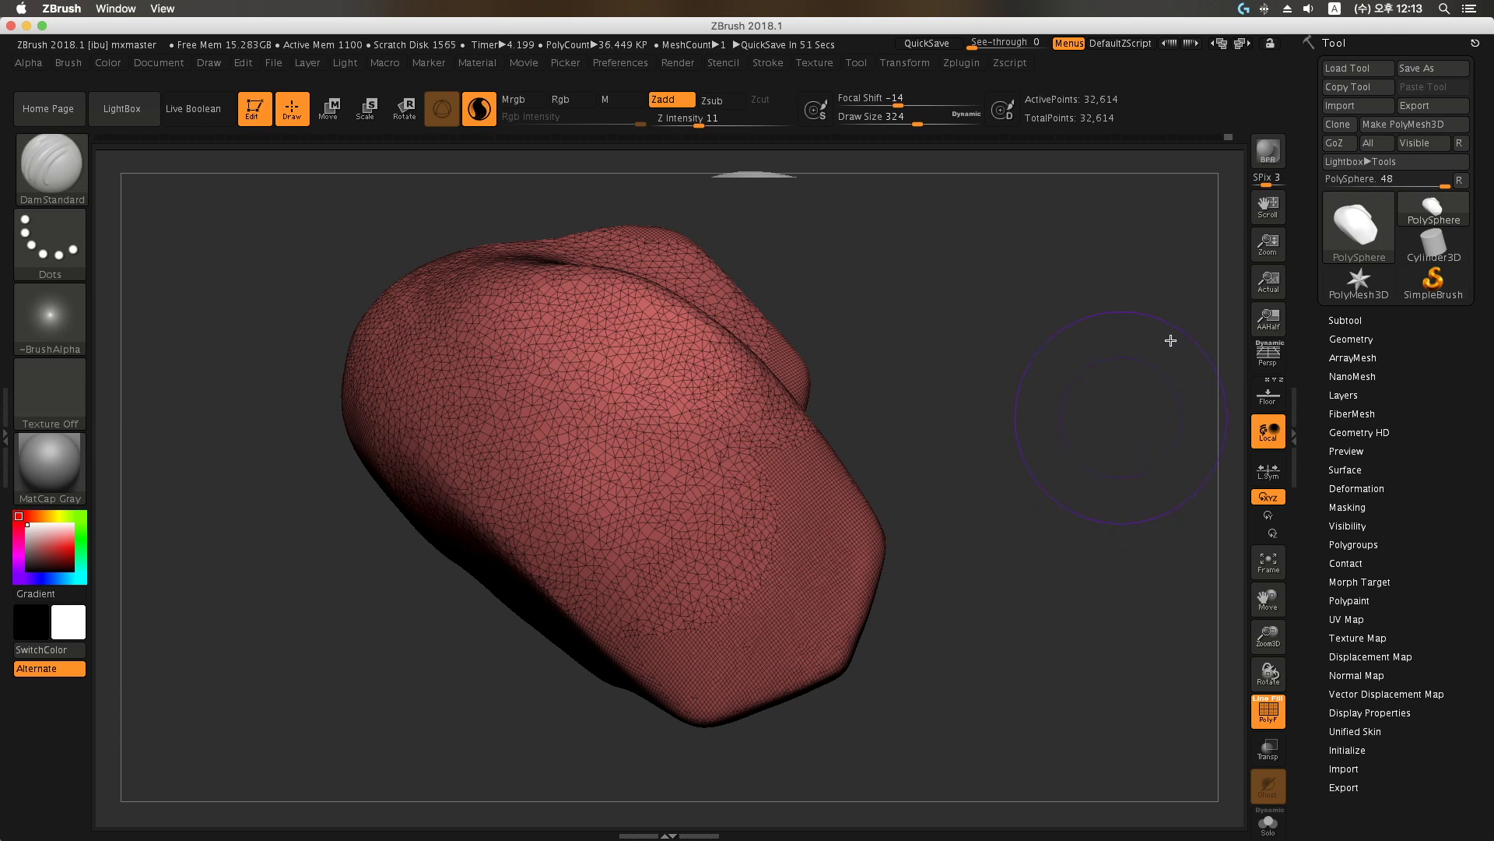
Step: Export the sculpted mesh from the Tool menu as the OBJ file mxmaster.obj
left_click(1433, 105)
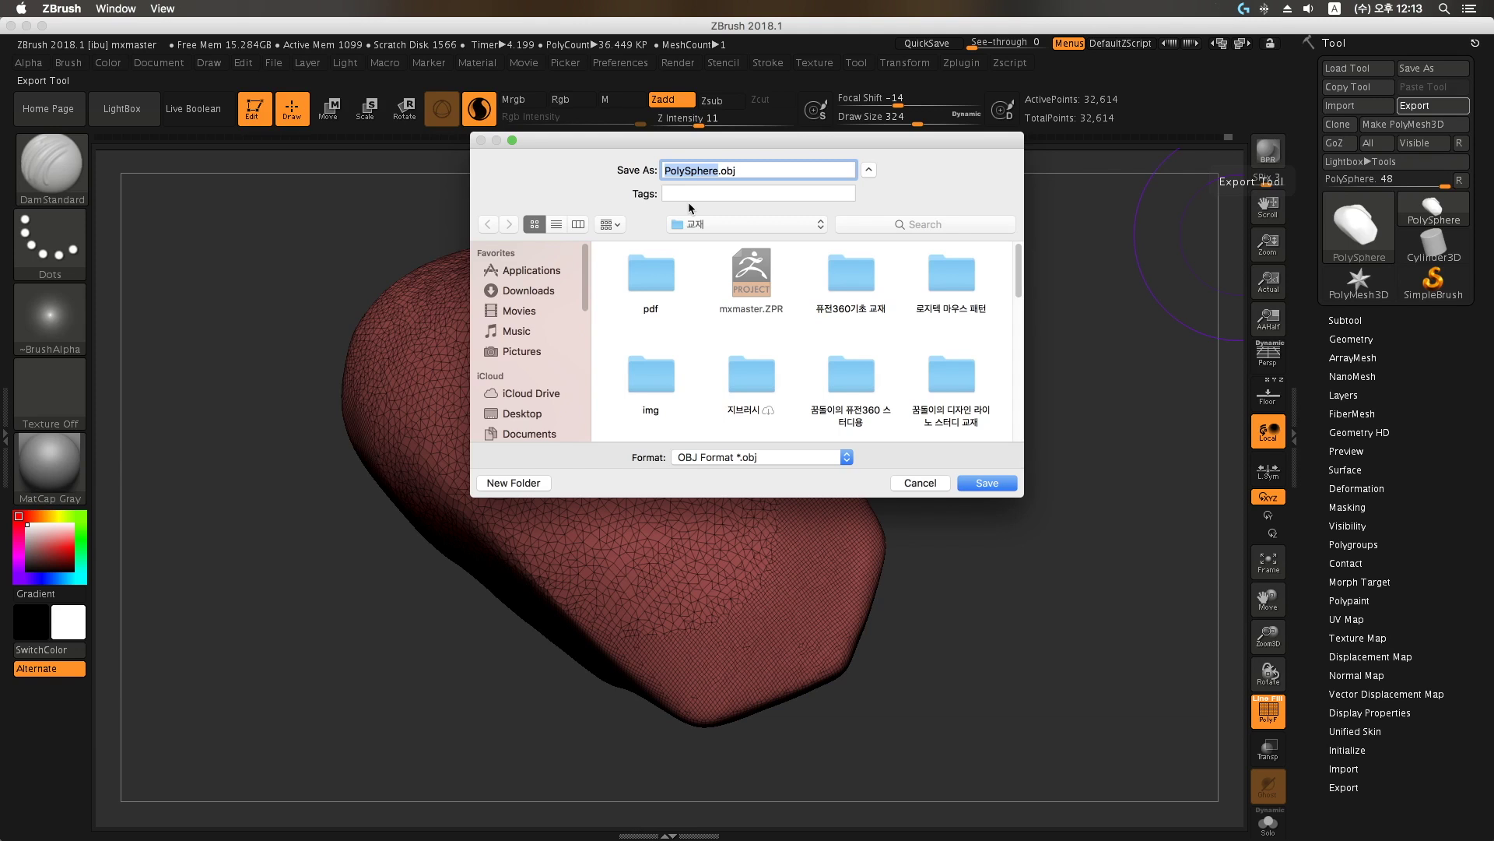
type("ms")
type("maste")
type("r")
key("Return")
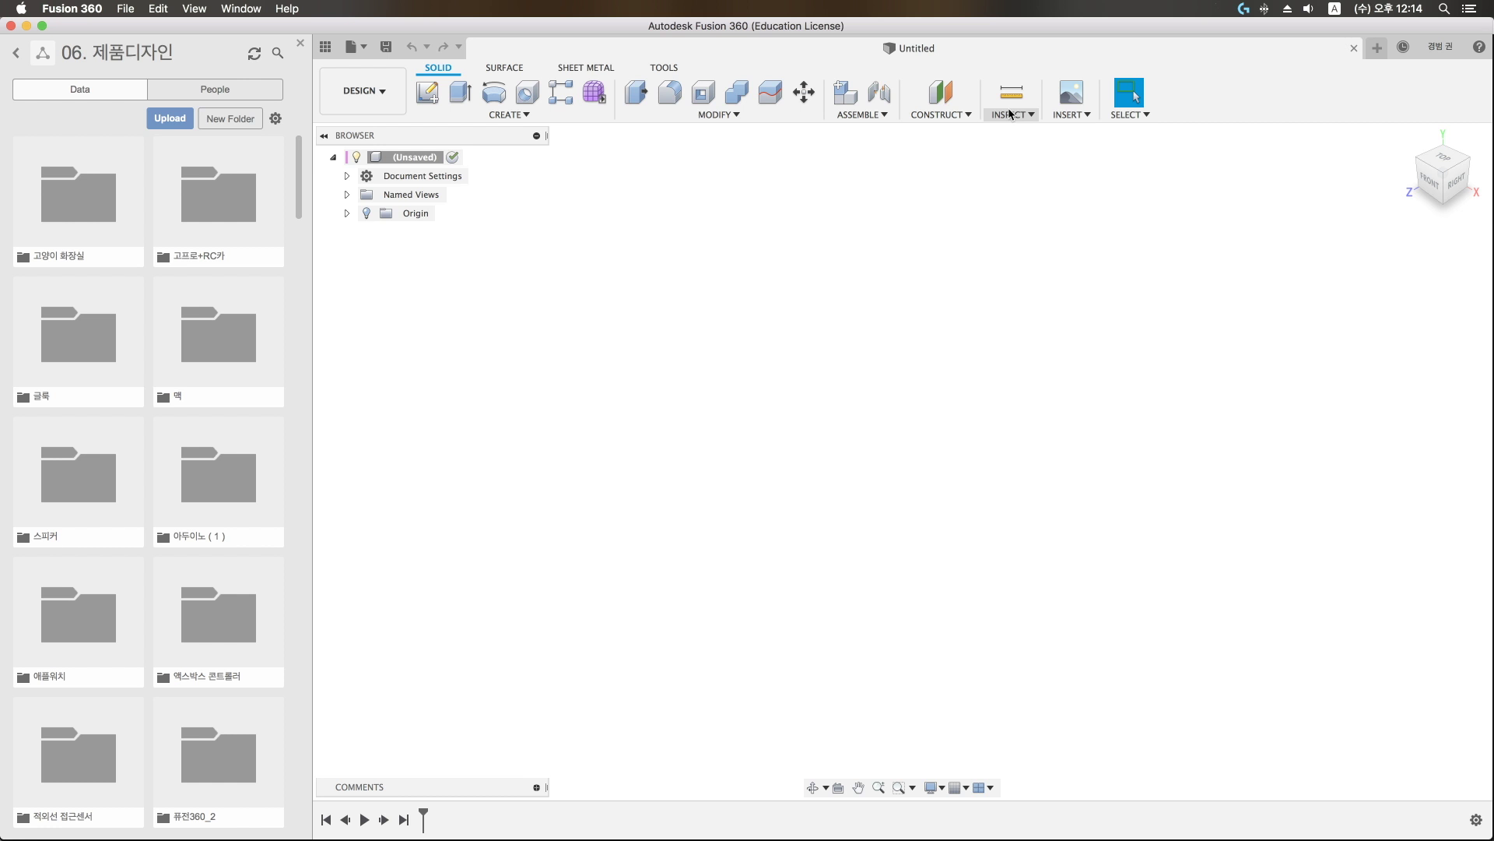
Step: Attach the Desktop mouse photo as a canvas on the XZ plane at Z Angle 90°, viewed from Top
left_click(1074, 118)
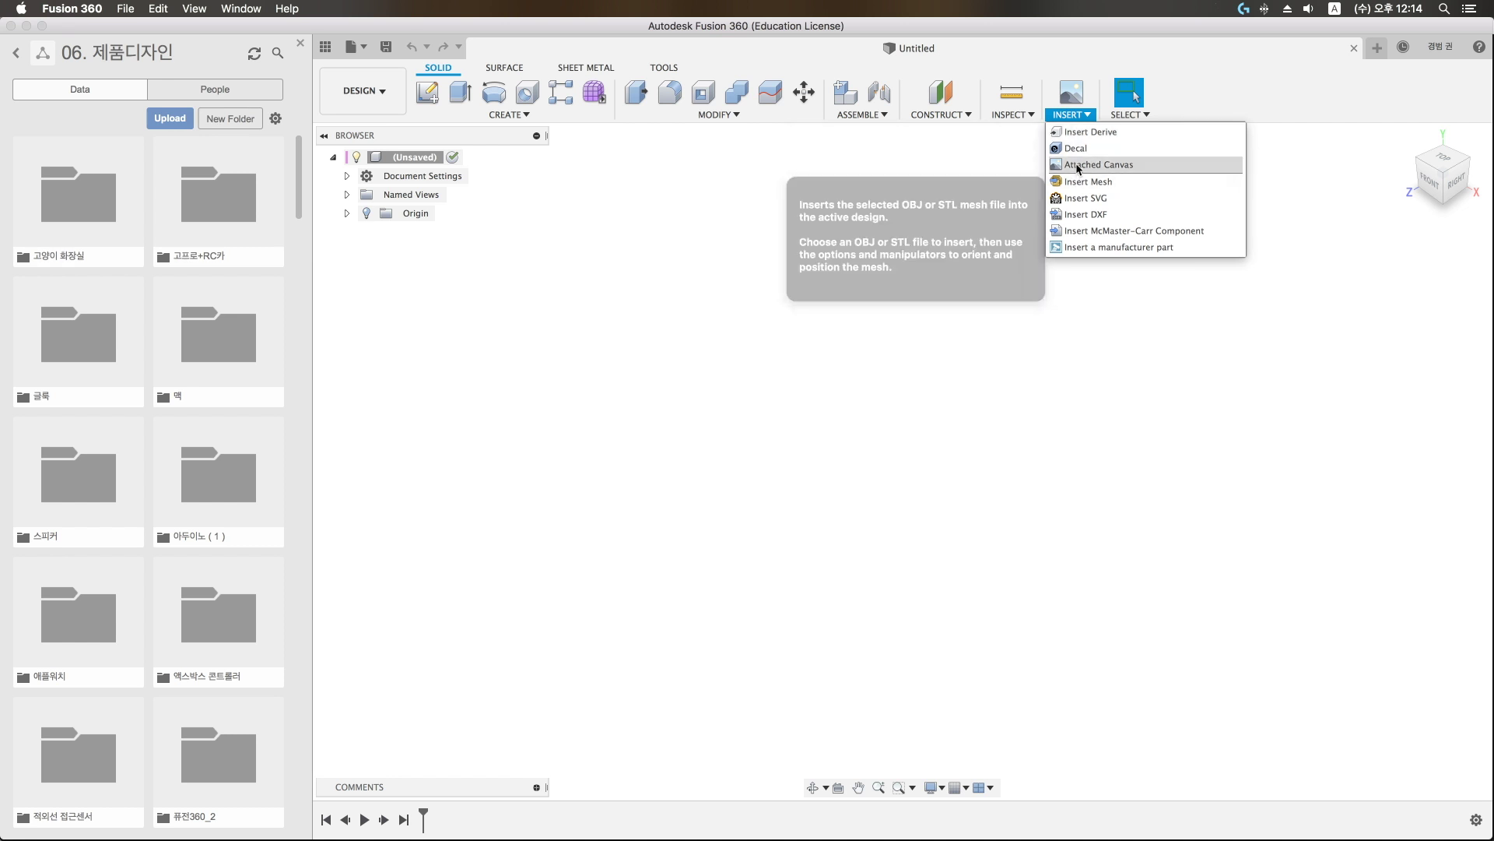
left_click(1078, 165)
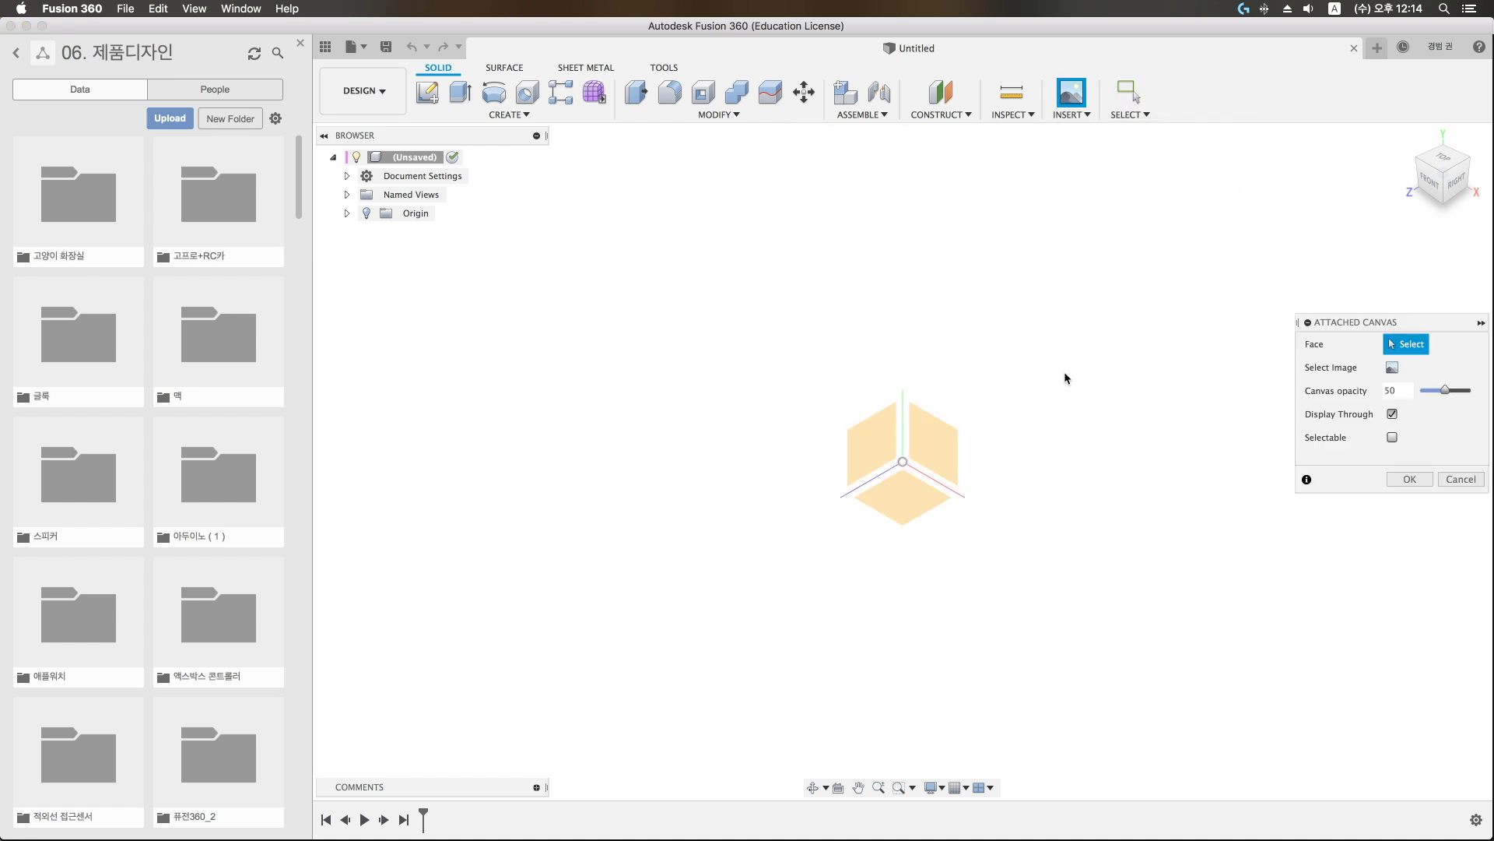
left_click(893, 511)
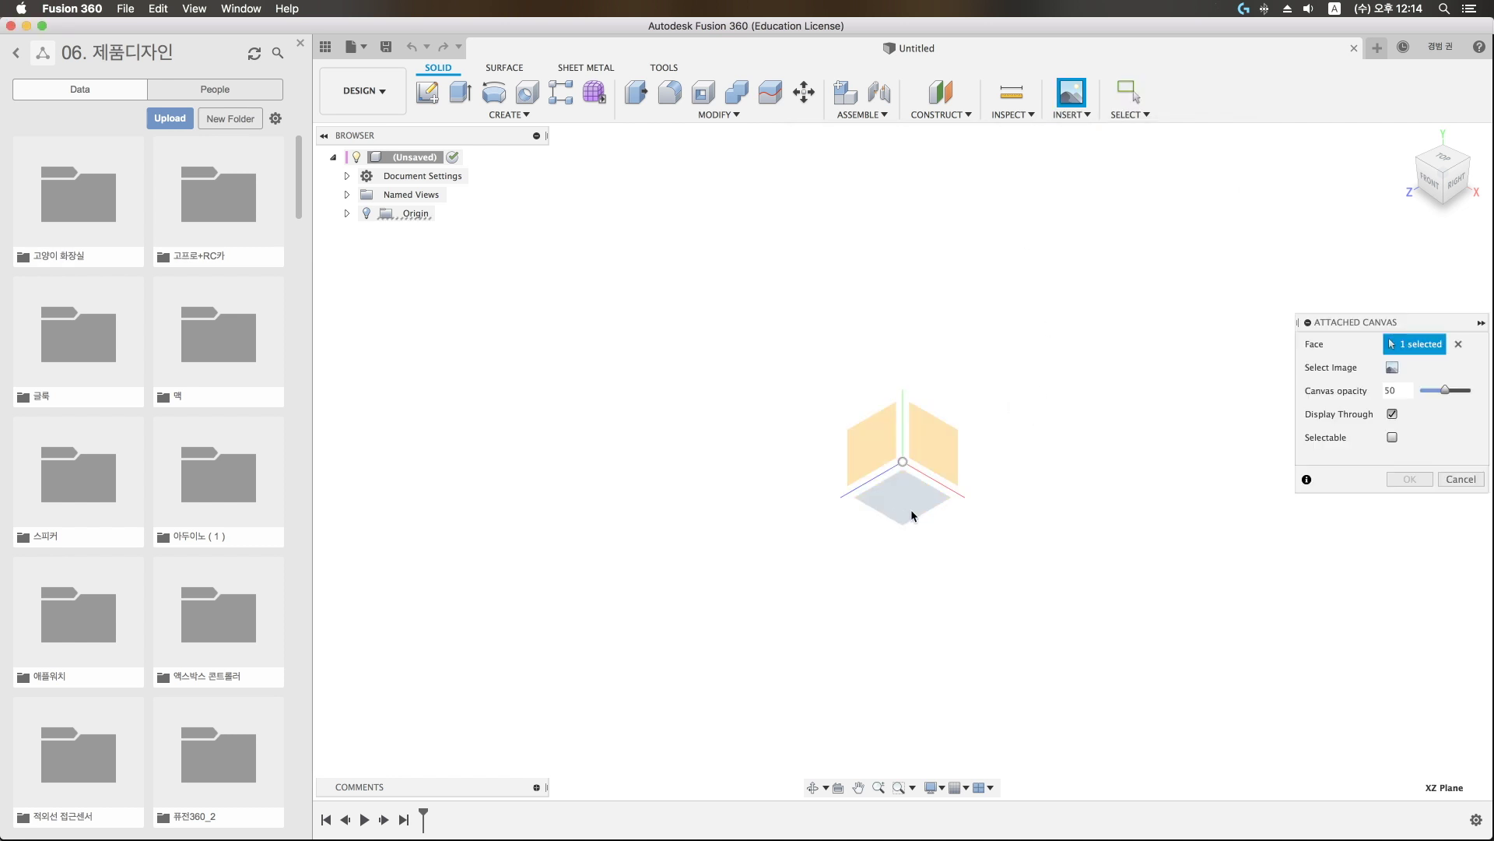
left_click(1392, 368)
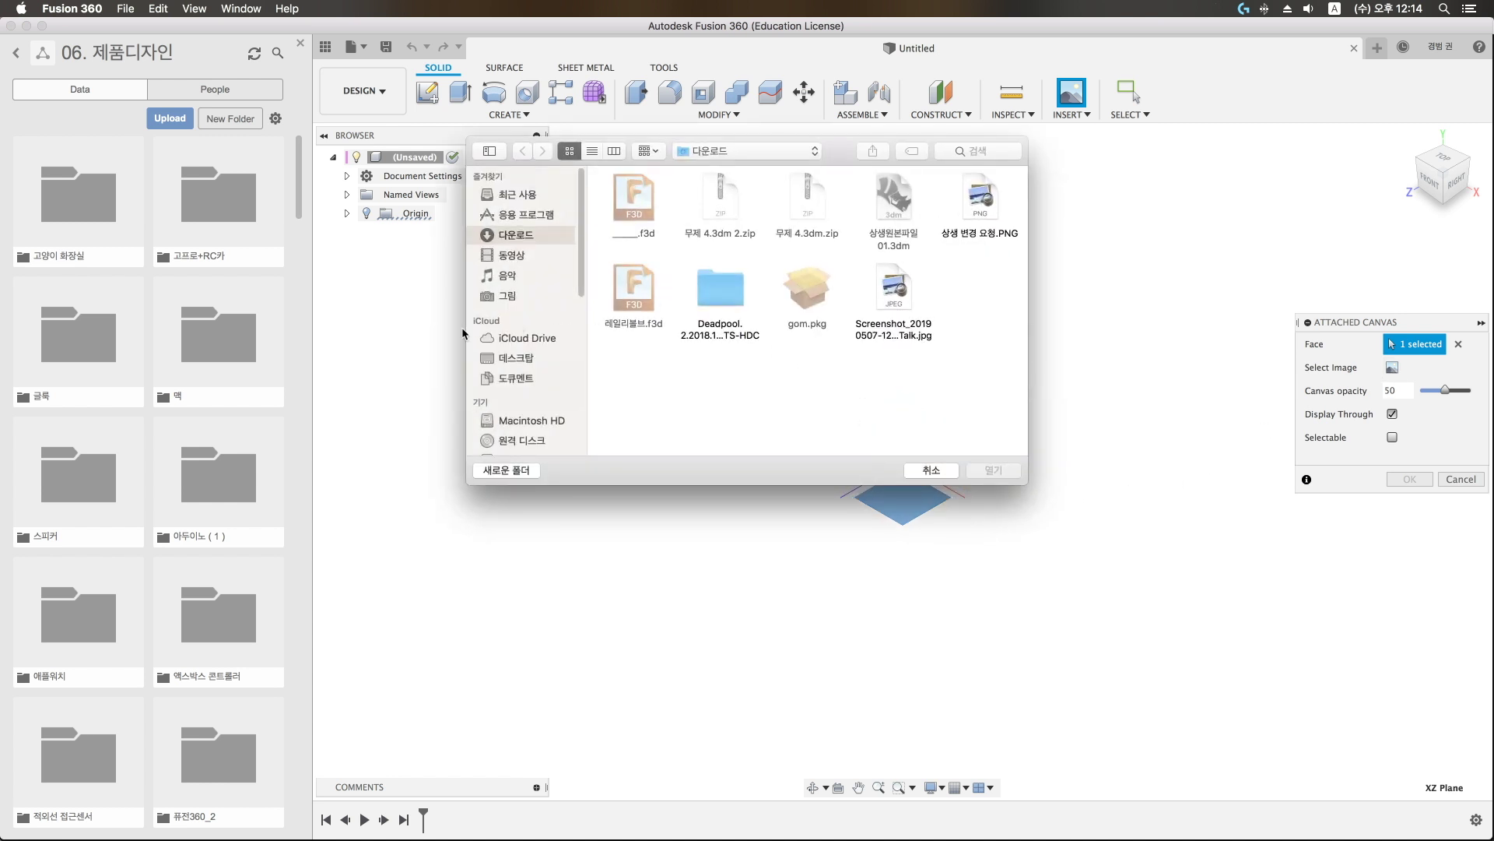
left_click(504, 358)
double_click(980, 198)
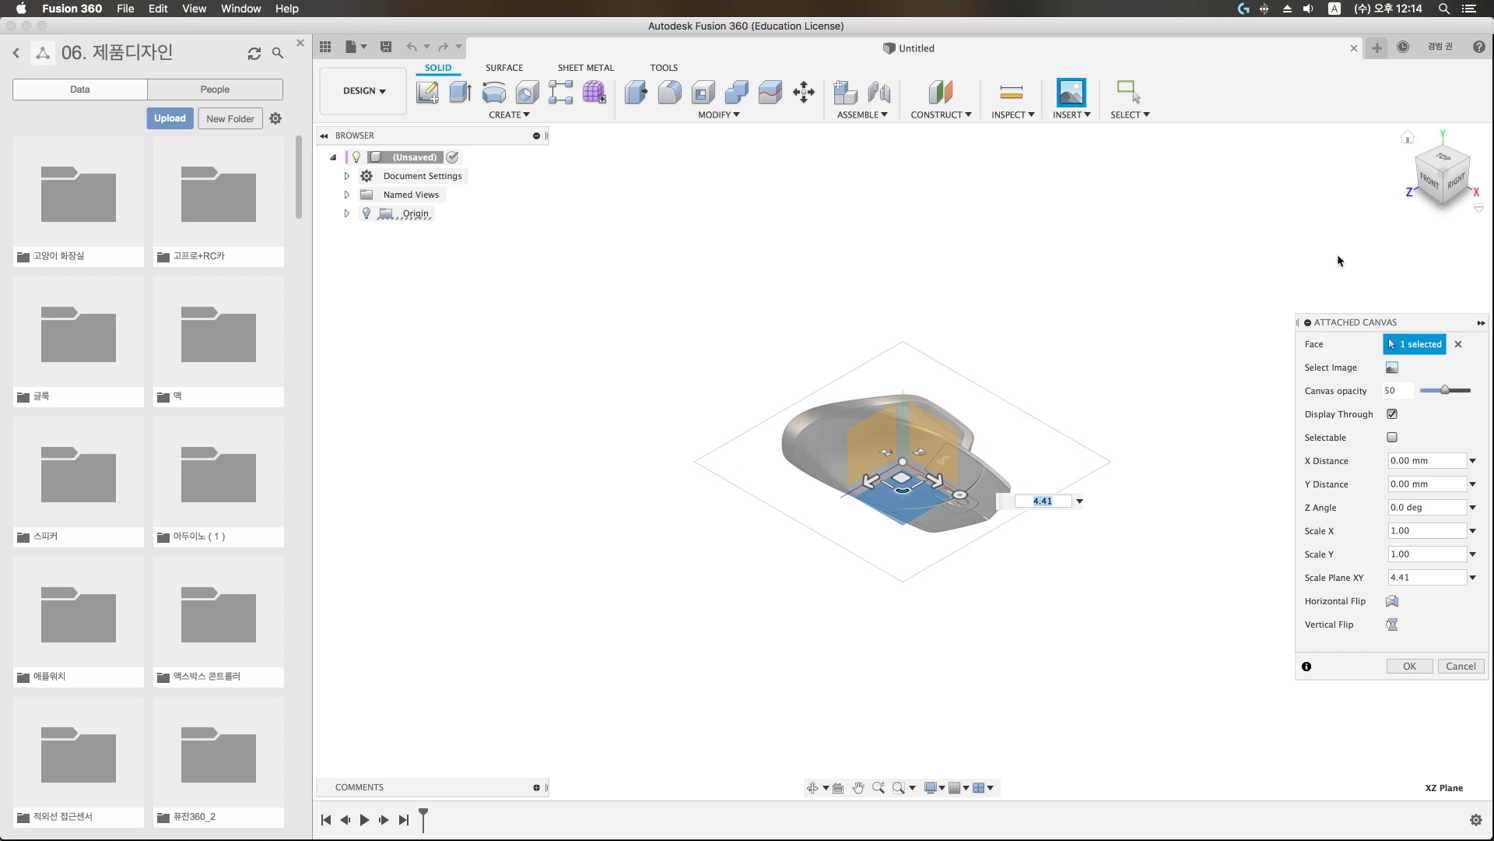
mouse_move(957, 497)
left_mouse_down()
mouse_move(990, 398)
mouse_move(994, 410)
left_mouse_up()
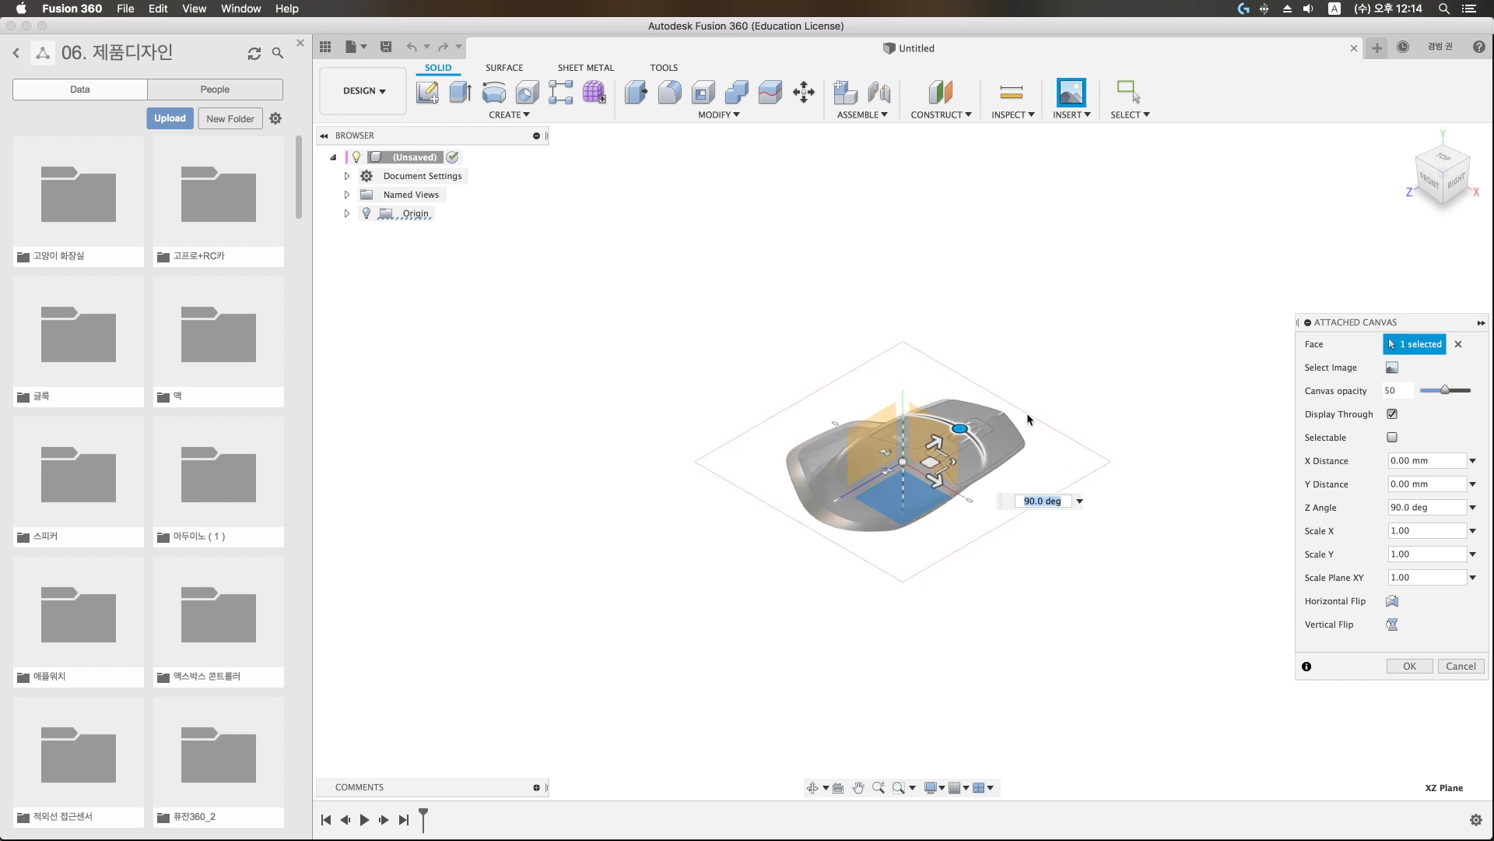
left_click(1410, 665)
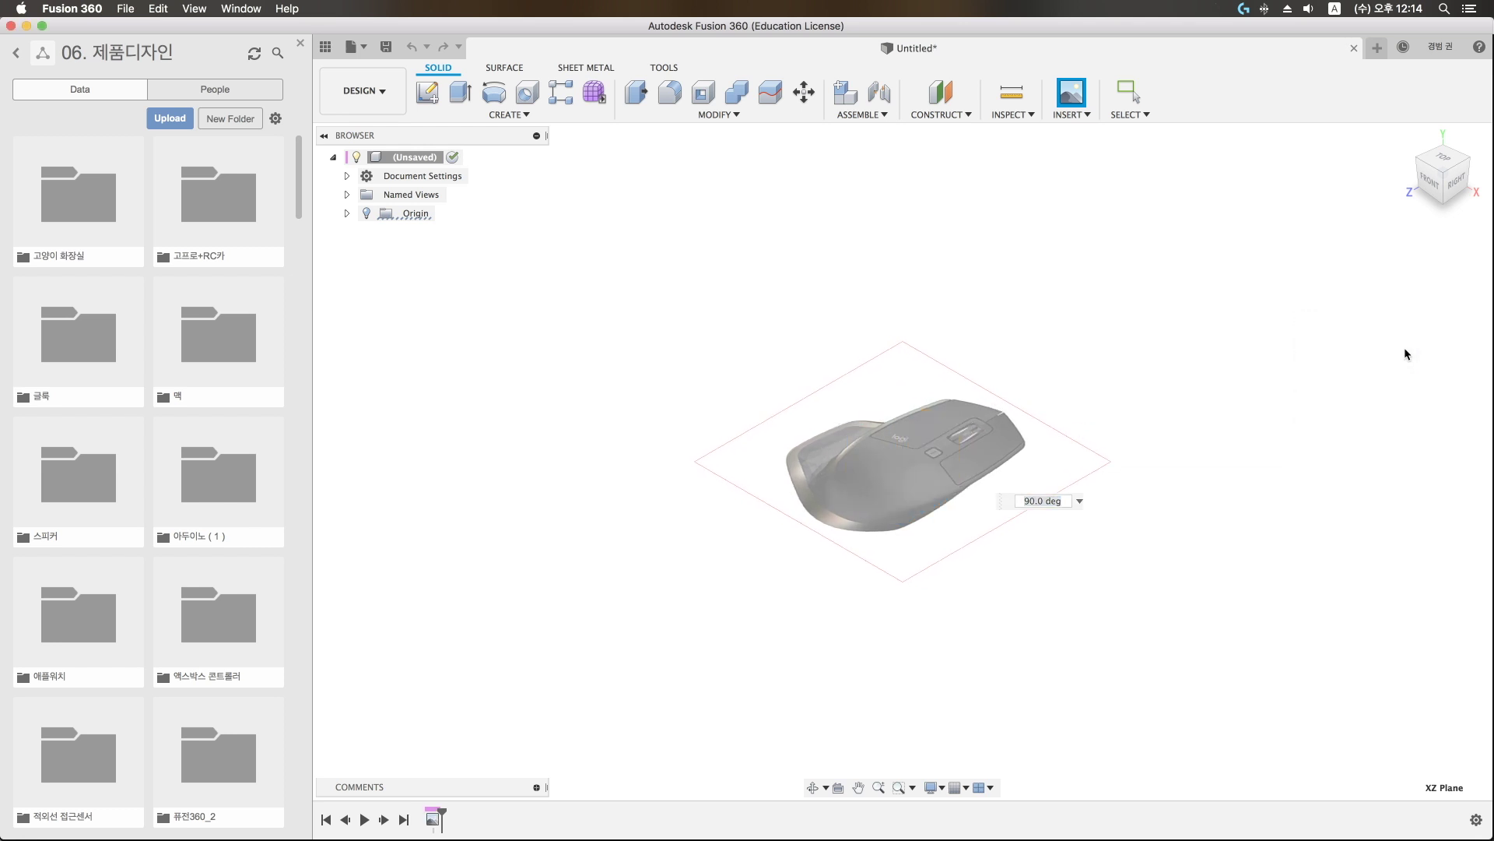
left_click(1442, 158)
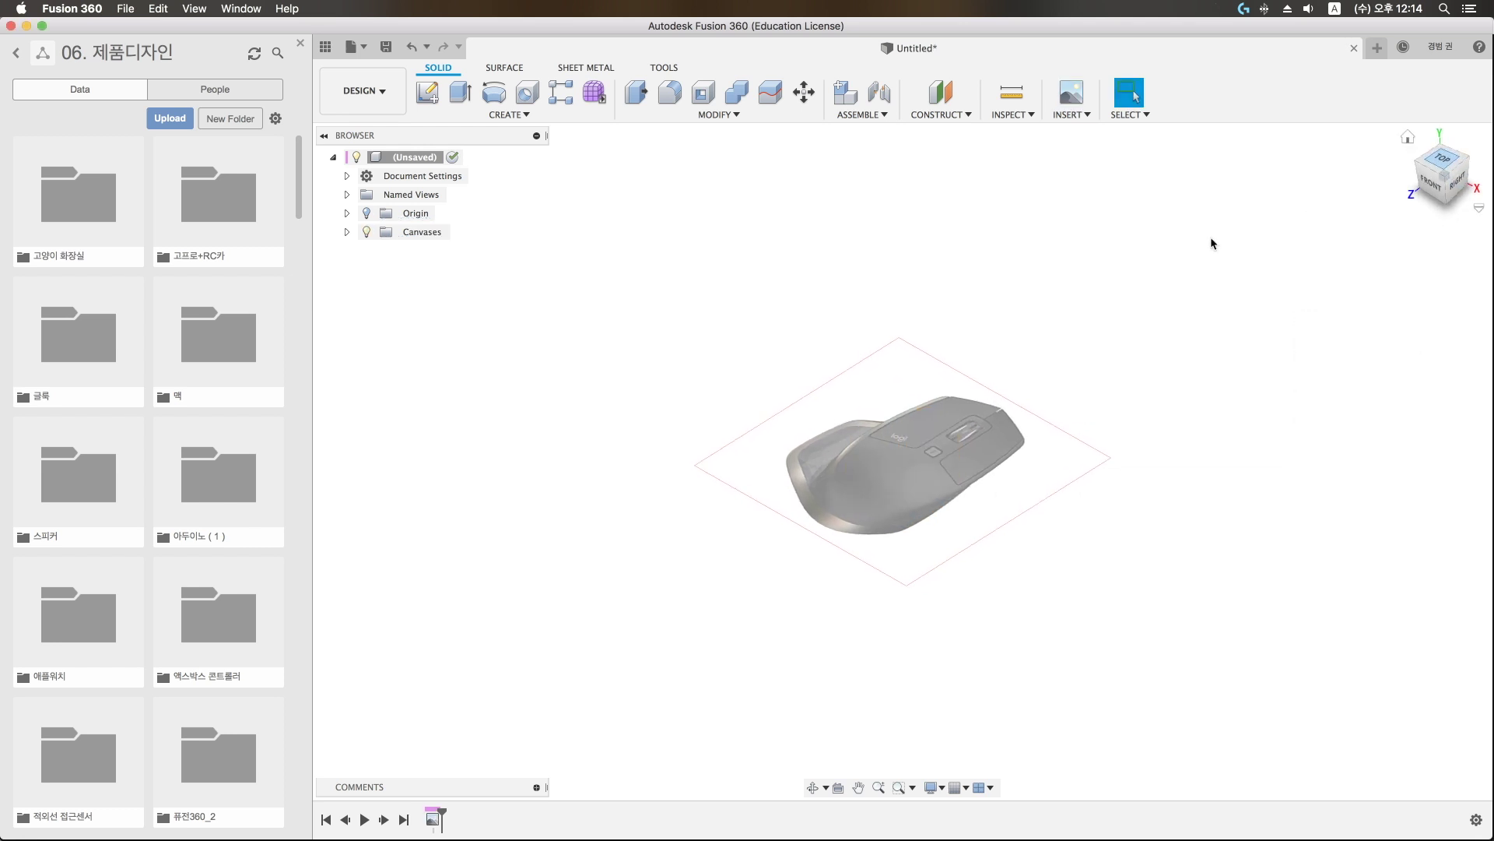
Step: Calibrate the logitechmxmaster canvas between the mouse's top and bottom, entering a larger length
left_click(347, 231)
left_click(450, 249)
right_click(451, 251)
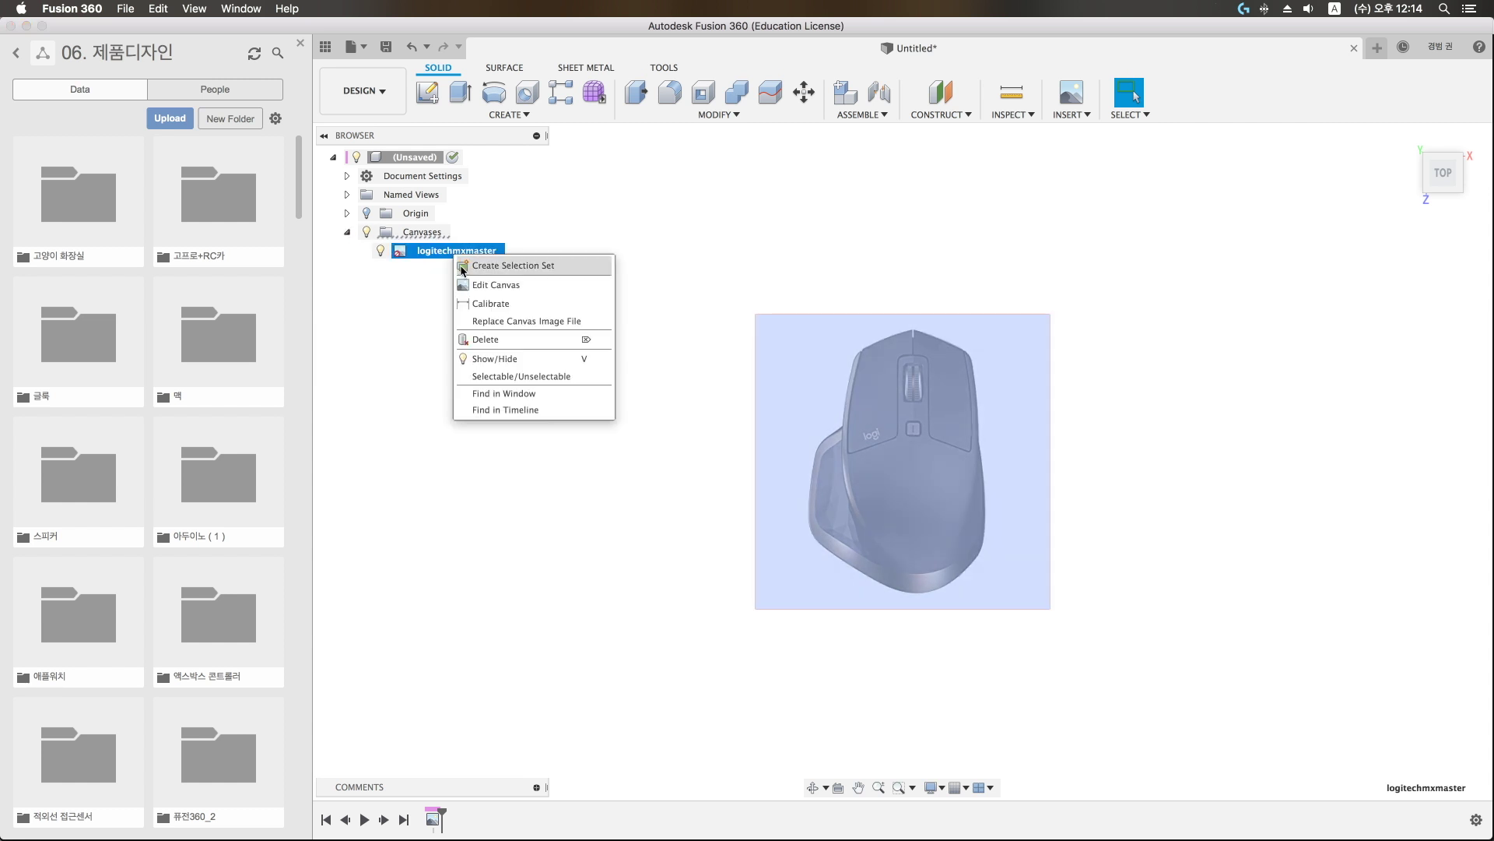
left_click(485, 304)
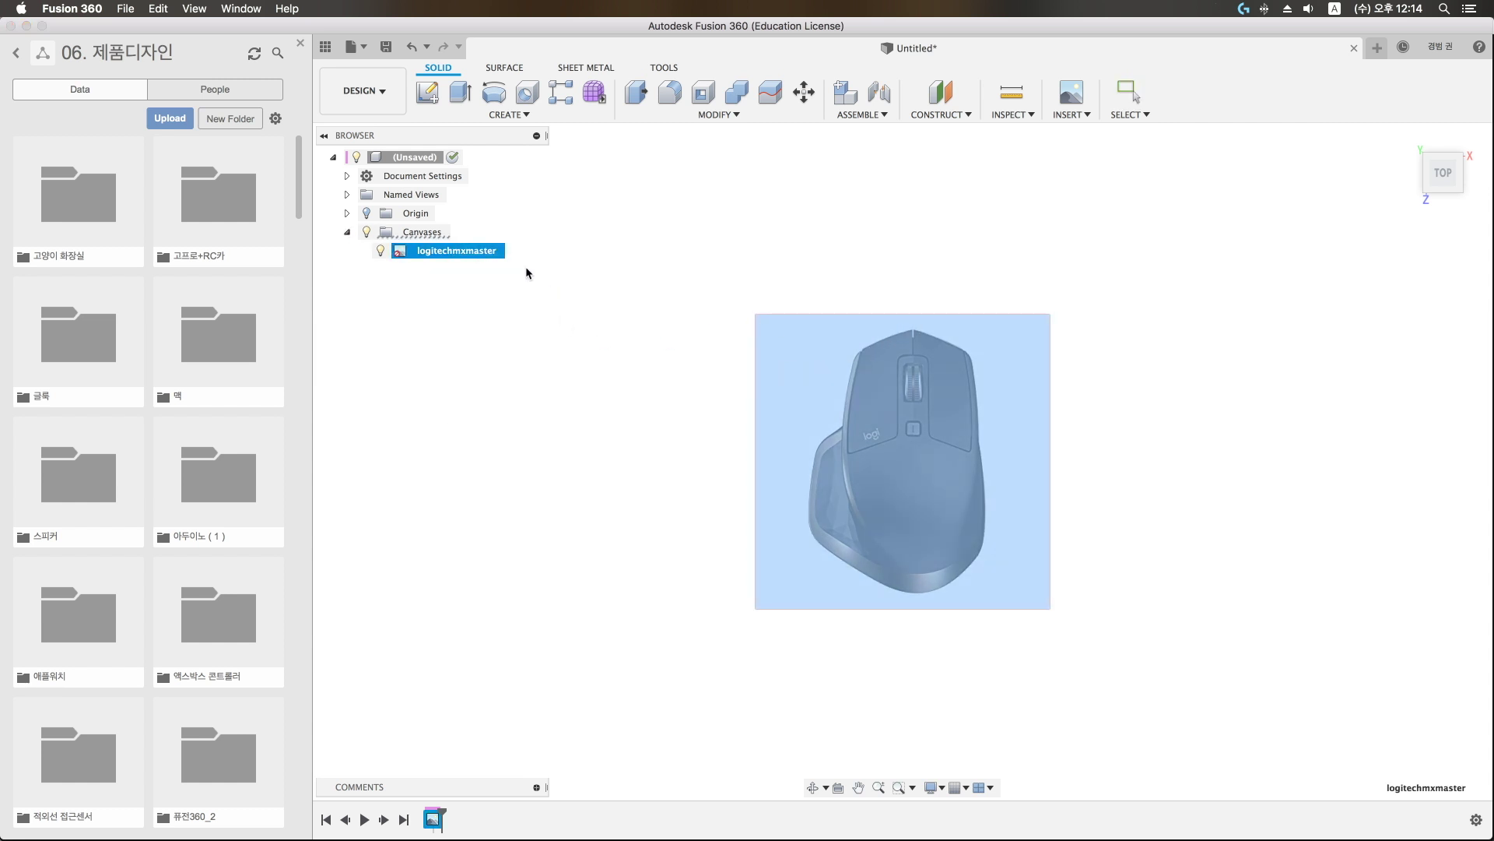
left_click(914, 330)
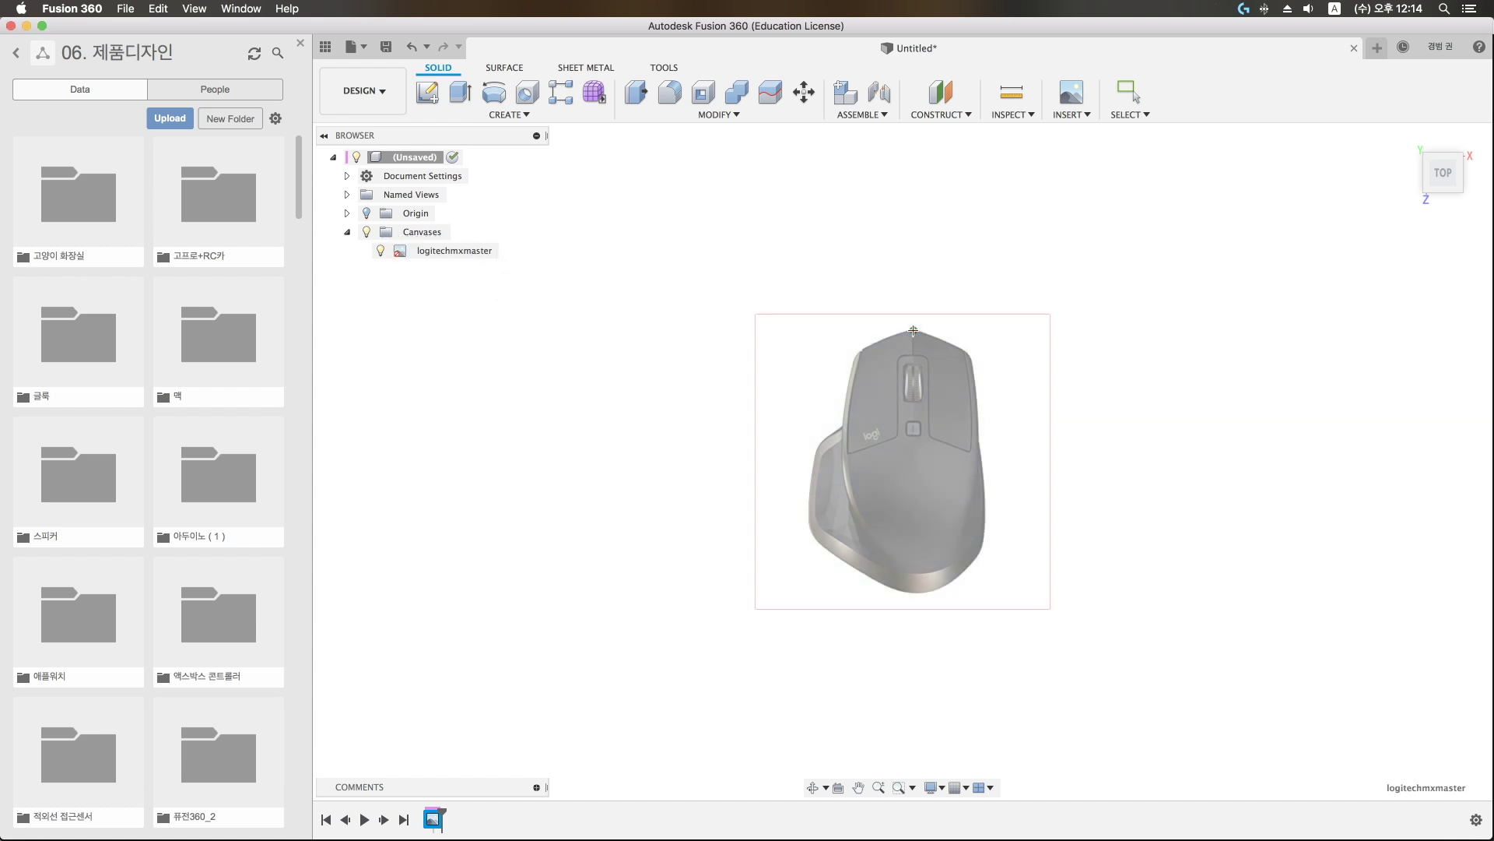
left_click(913, 593)
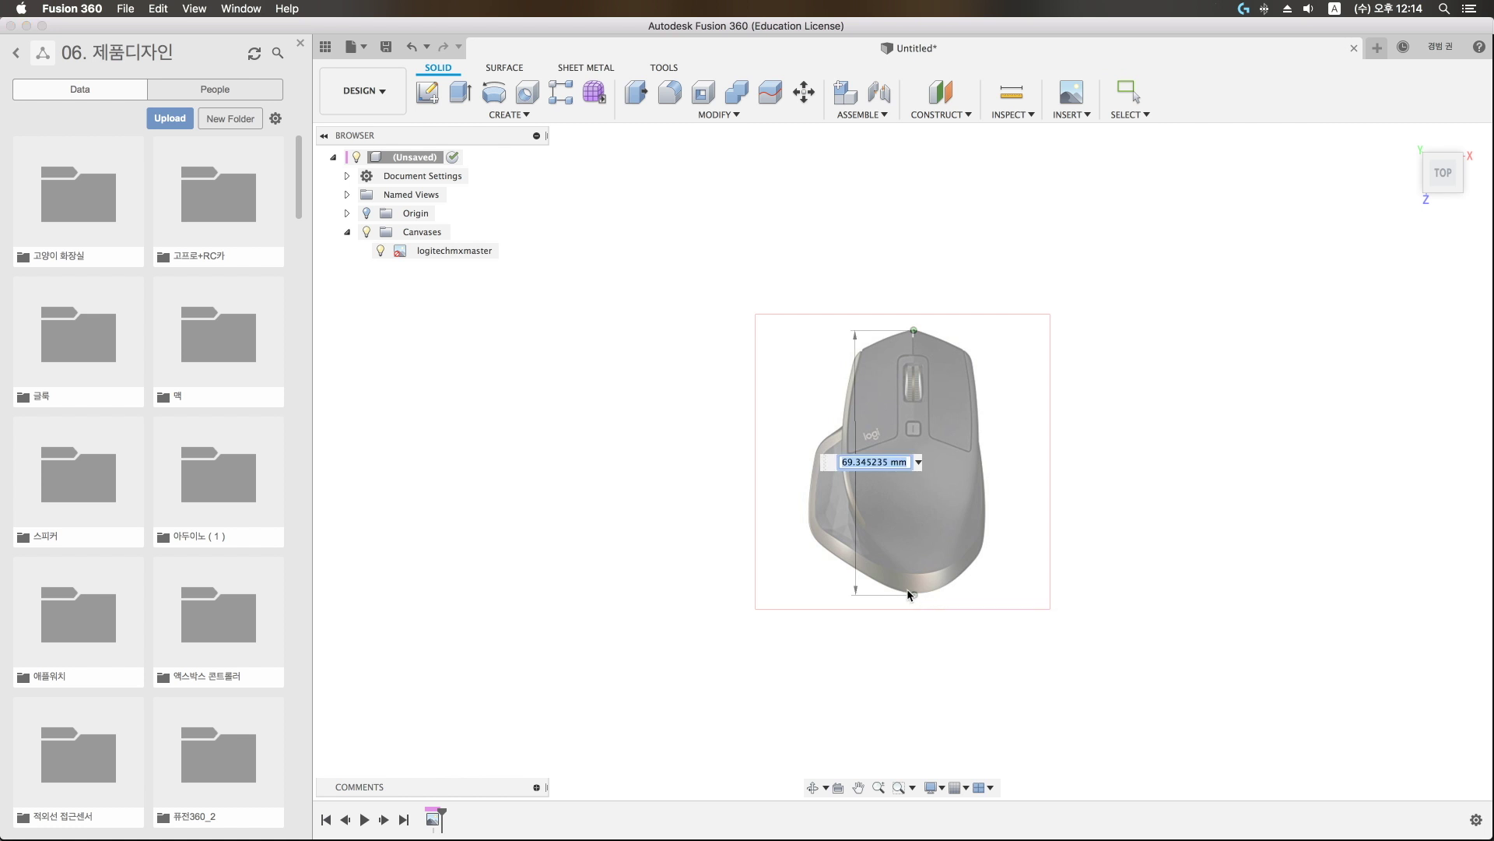
type("1")
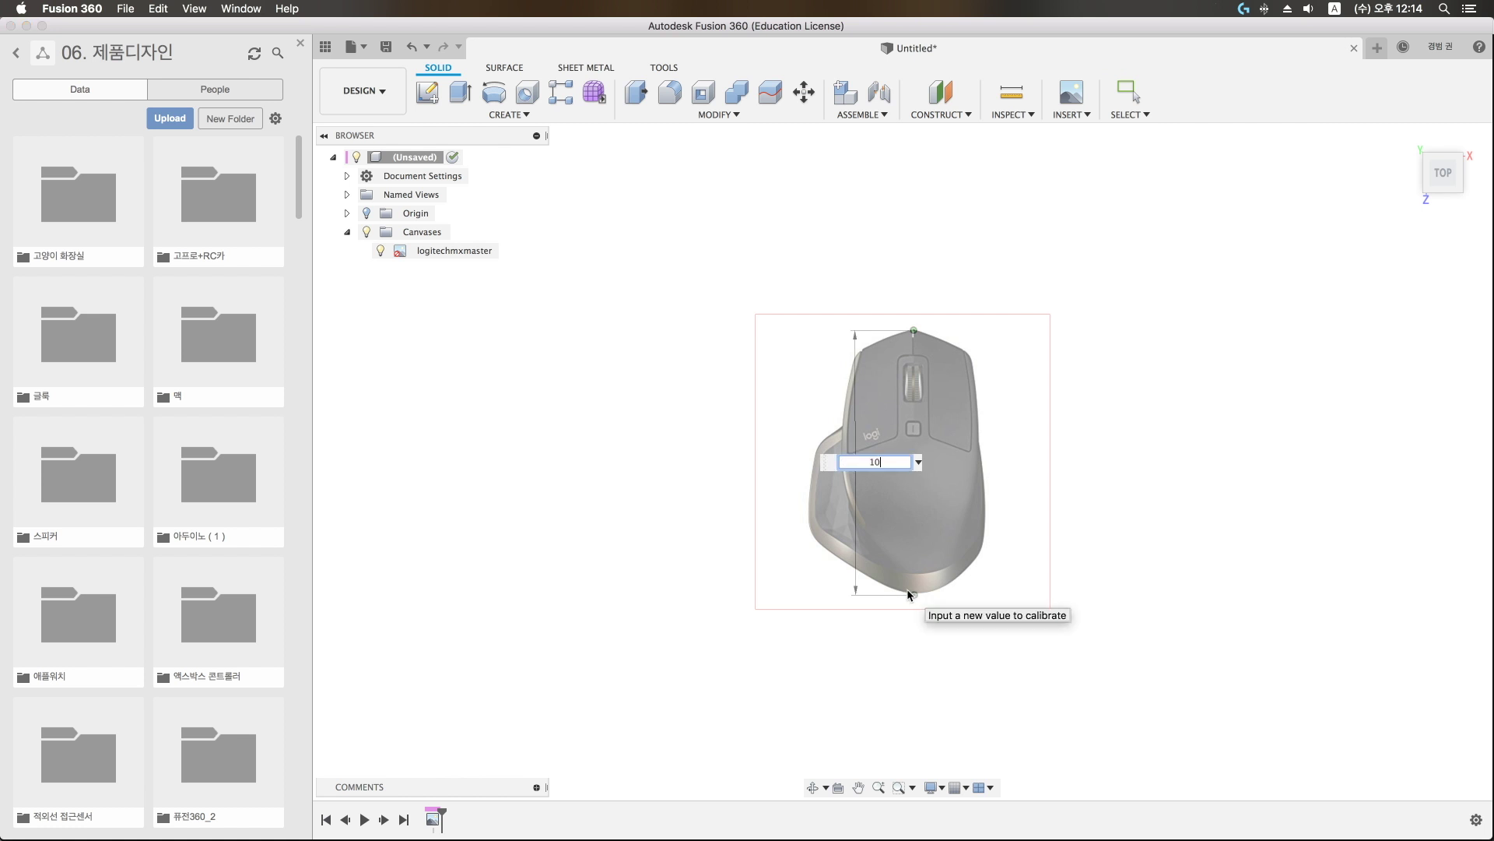
type("0")
key("BackSpace")
key("BackSpace")
type("14")
key("Return")
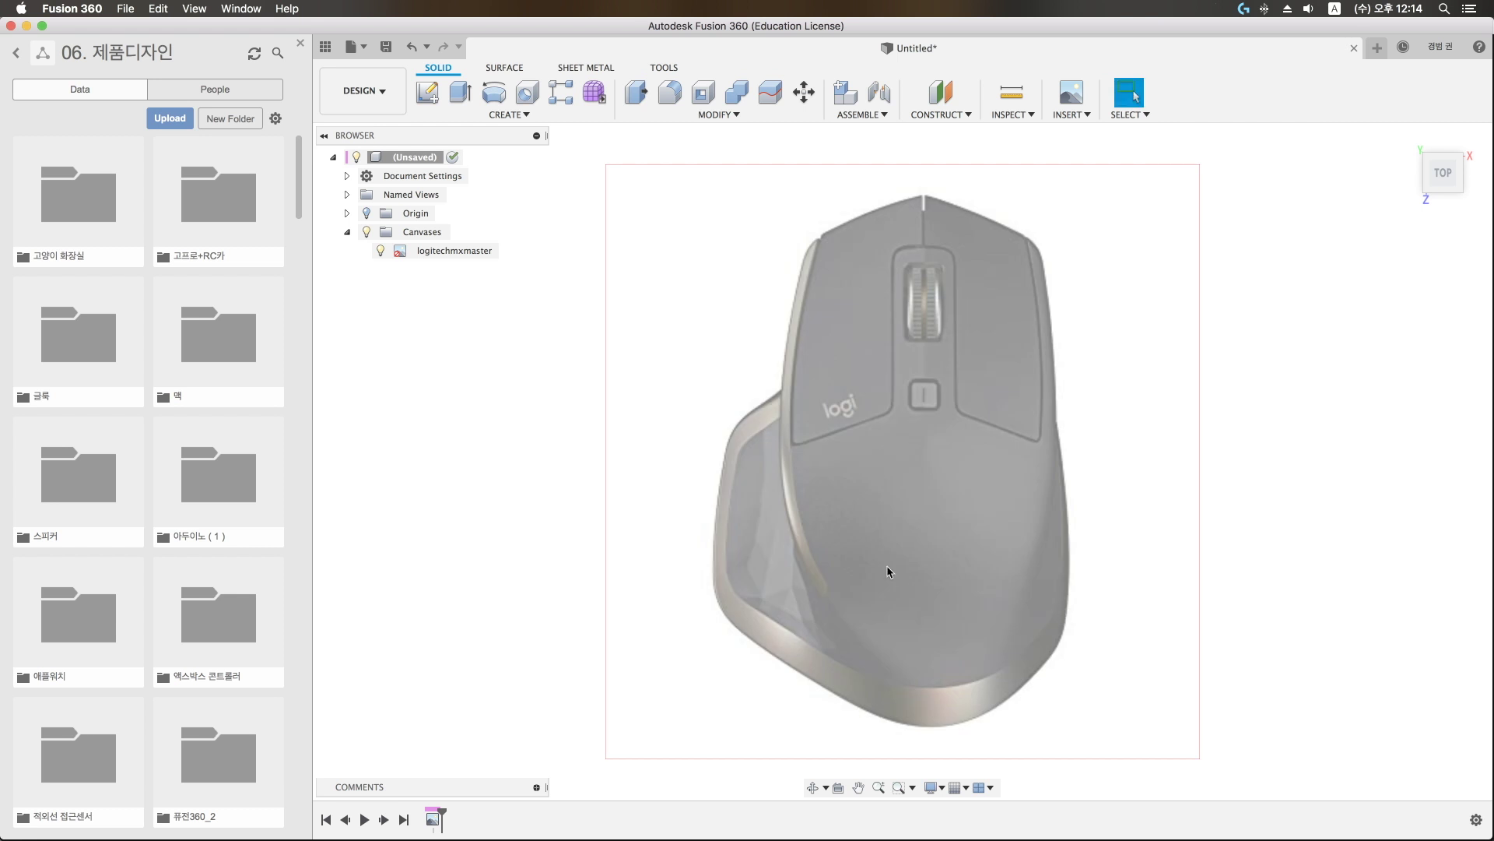
scroll(886, 565, "down", 2)
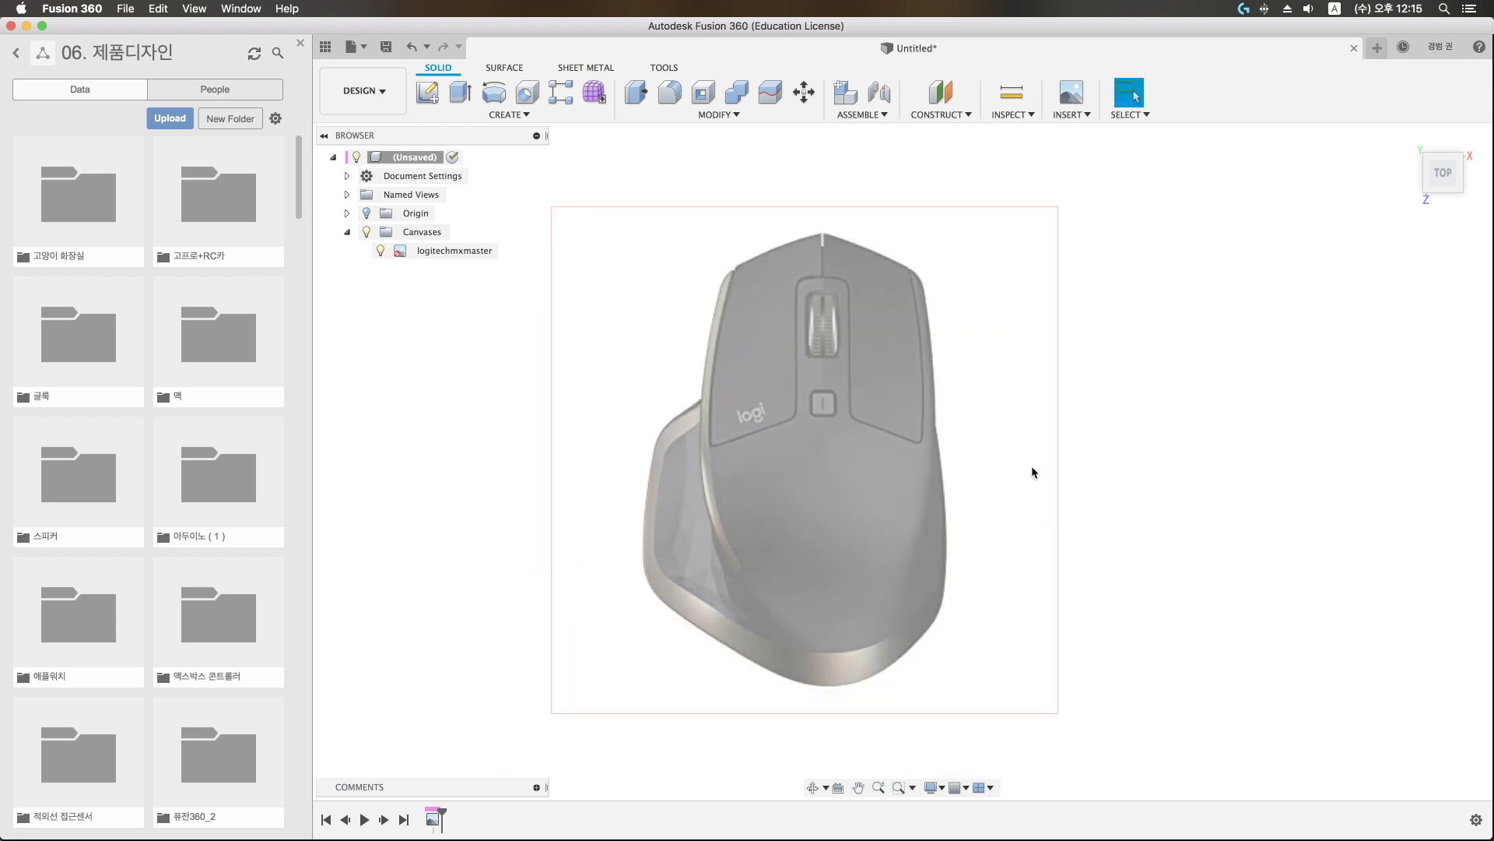
Step: Insert mxmaster.OBJ from the 도큐멘트 > 교재 folder as a mesh body and accept its placement
left_click(1076, 114)
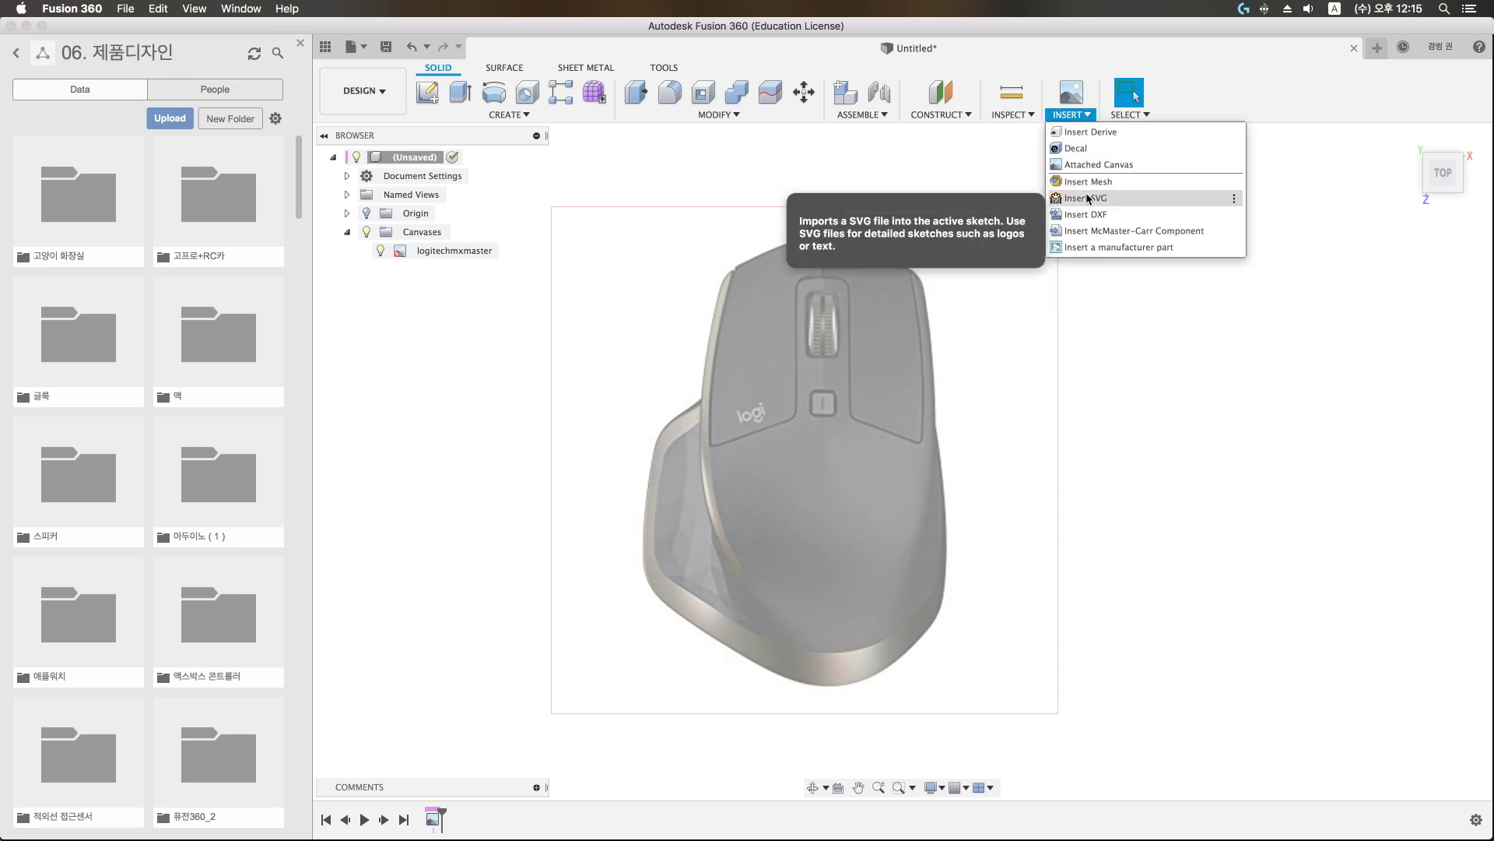
left_click(1088, 185)
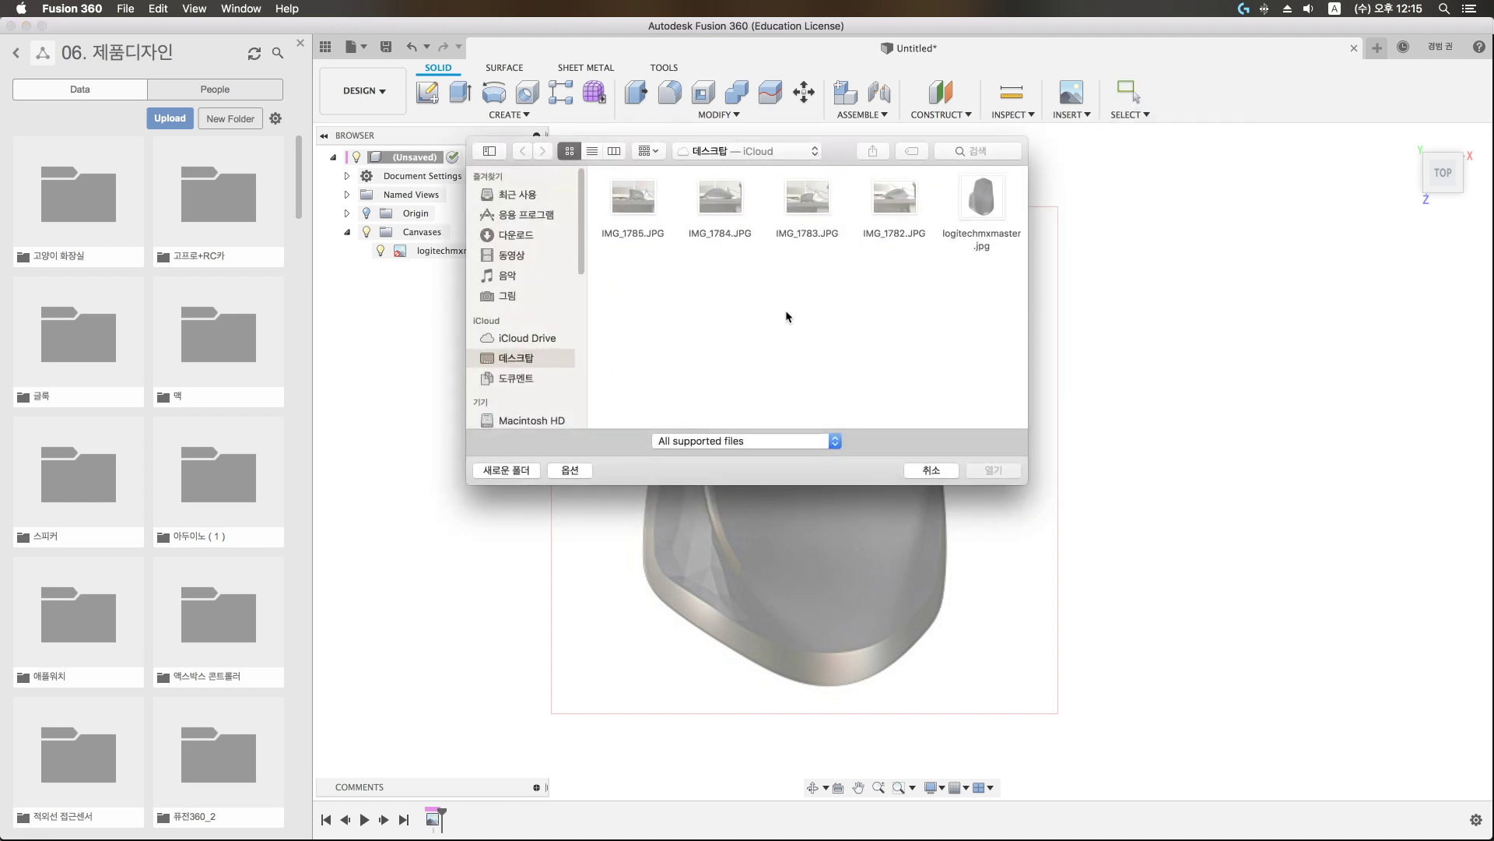
left_click(513, 379)
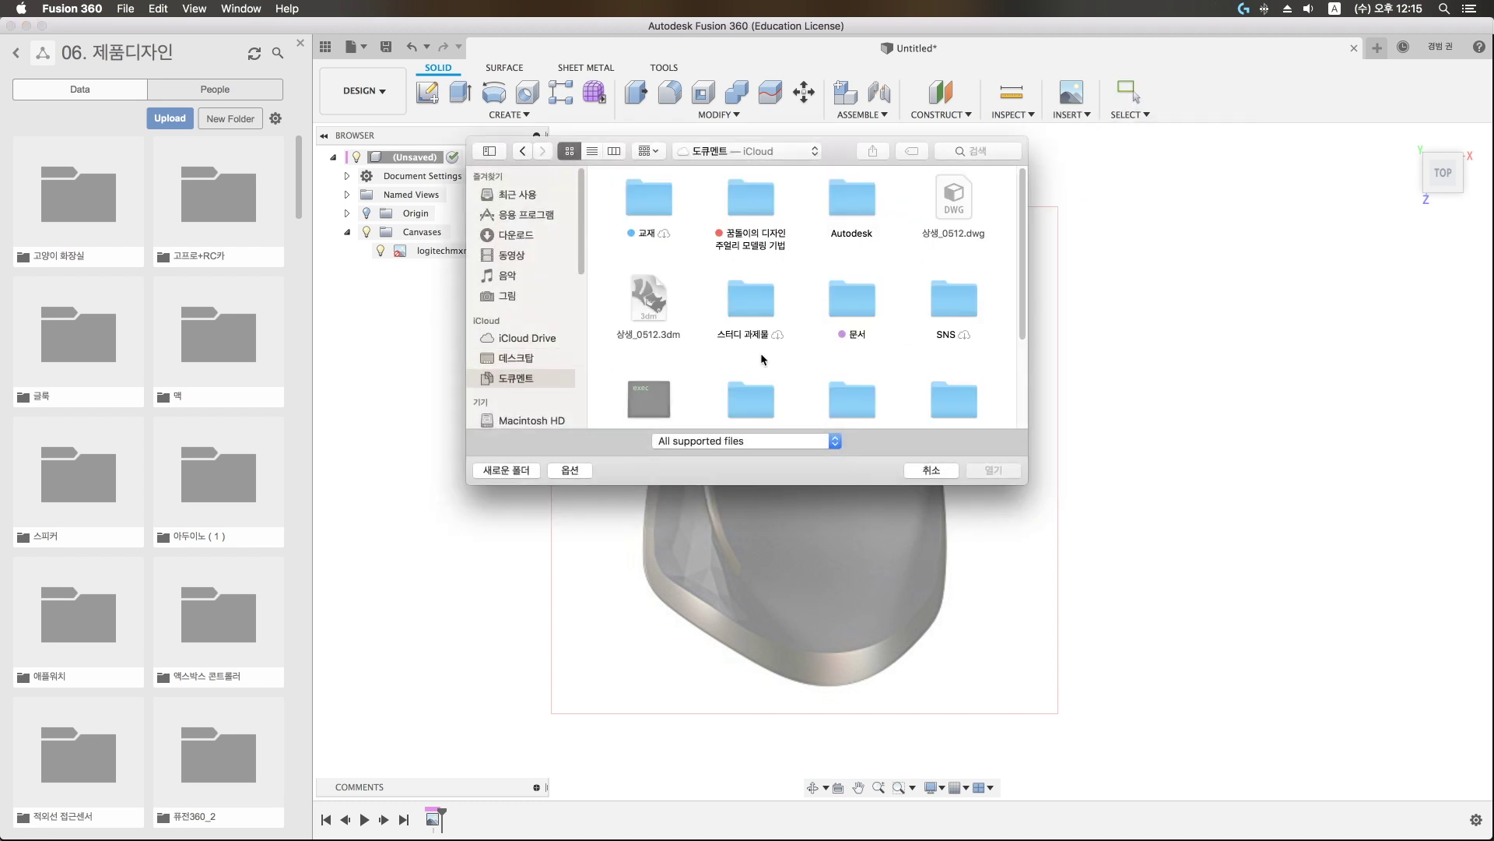
scroll(760, 352, "down", 3)
scroll(762, 356, "up", 3)
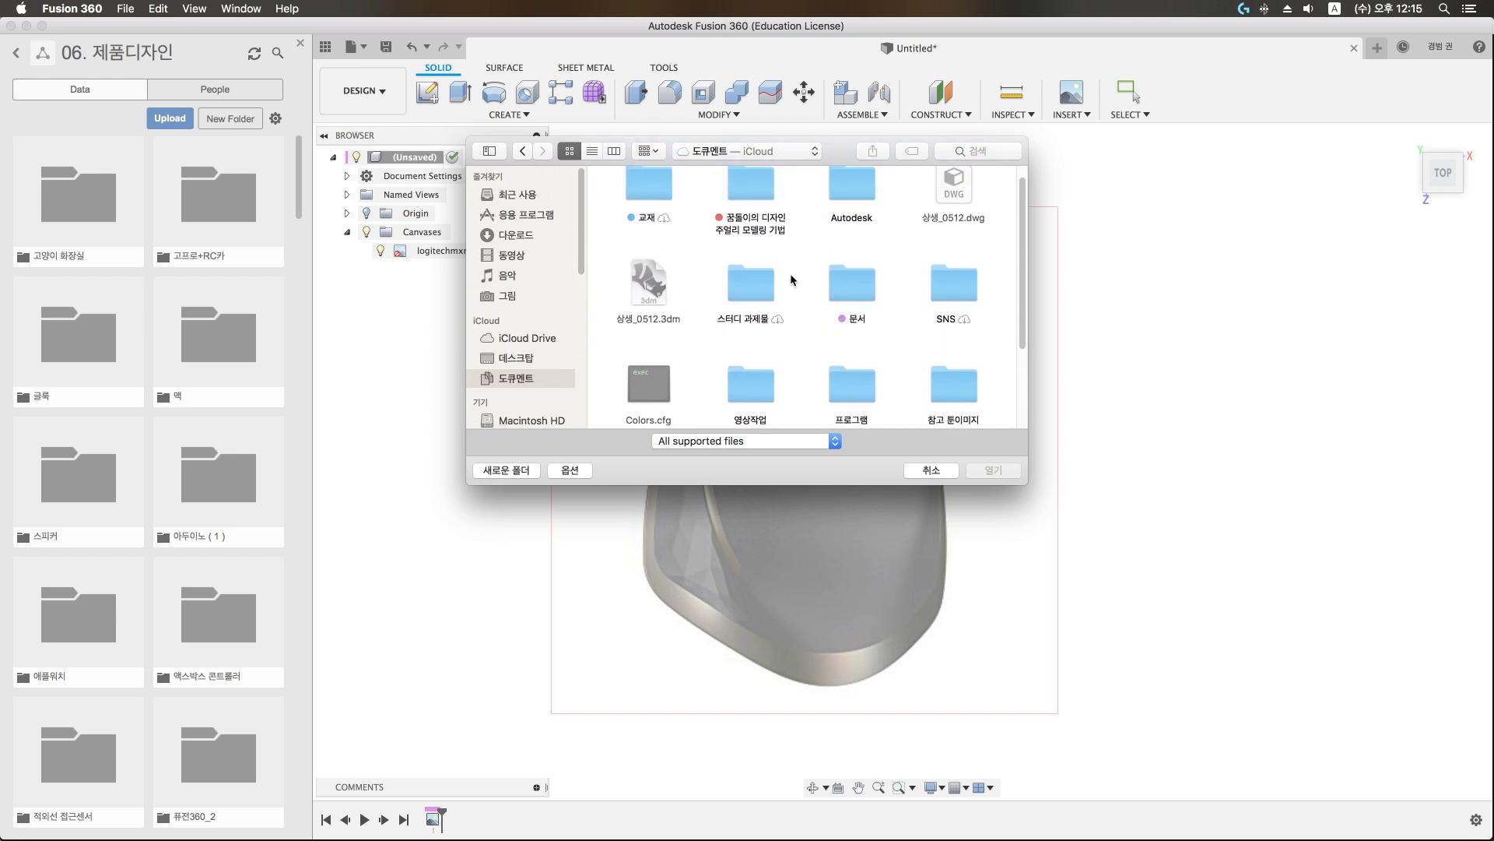
double_click(670, 192)
double_click(649, 201)
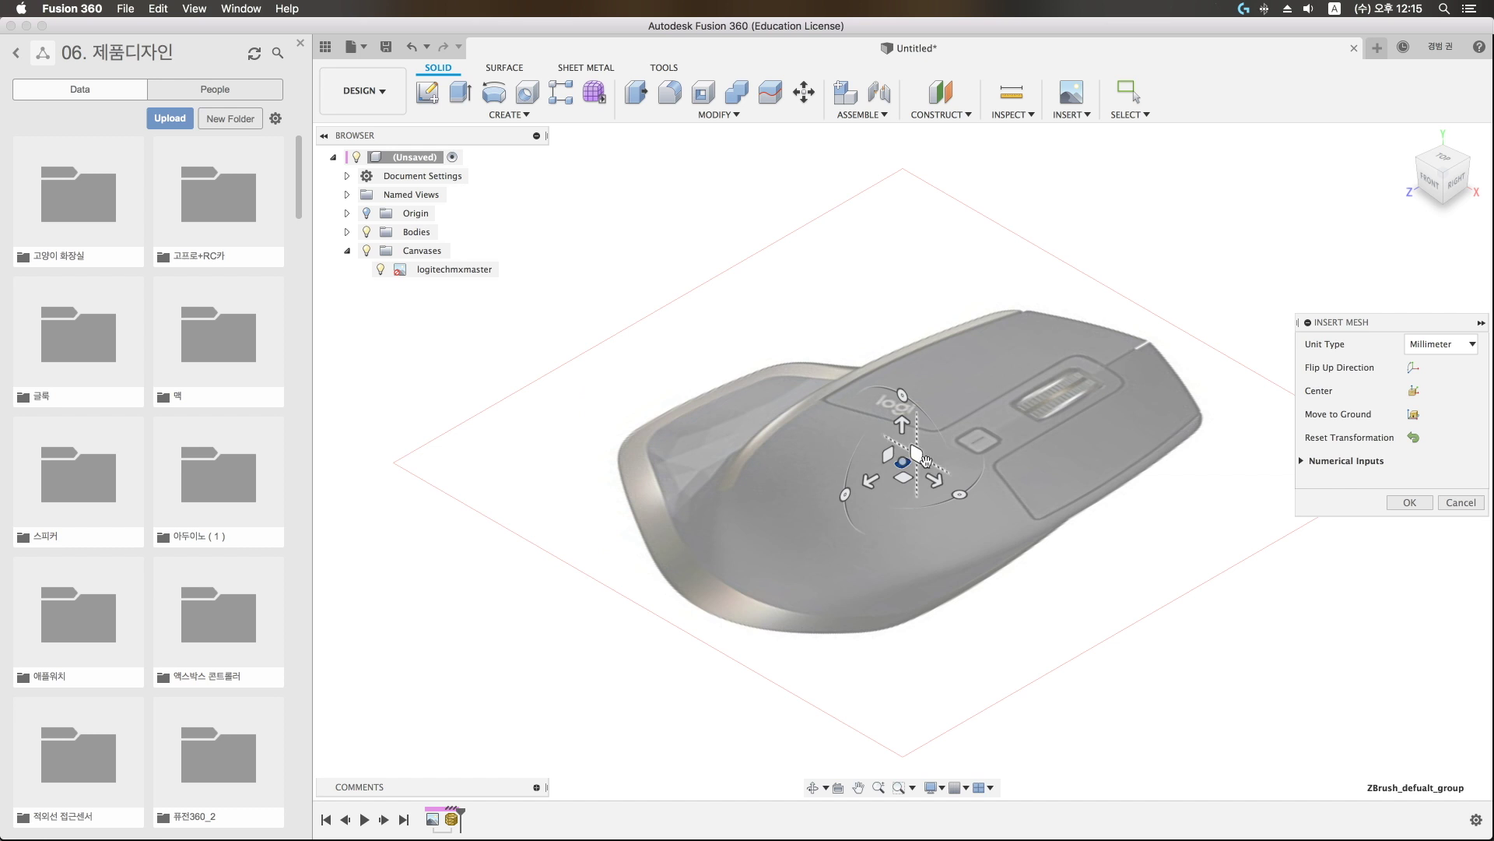
left_click(1305, 462)
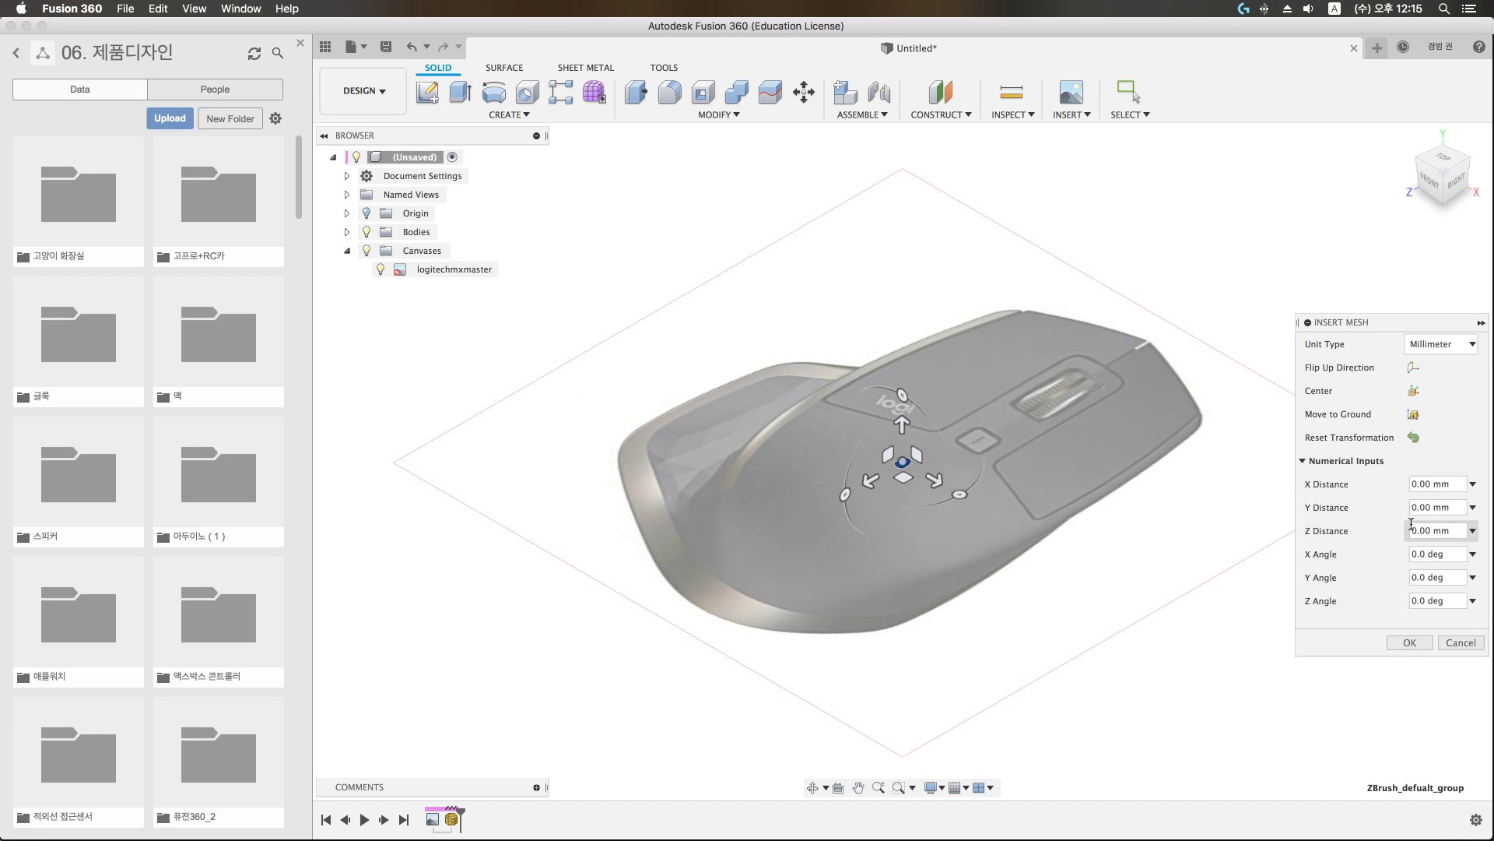
left_click(1409, 642)
right_click(489, 252)
Step: Edit the mesh body and start a Scale on it, picking the body and the origin point
left_click(534, 306)
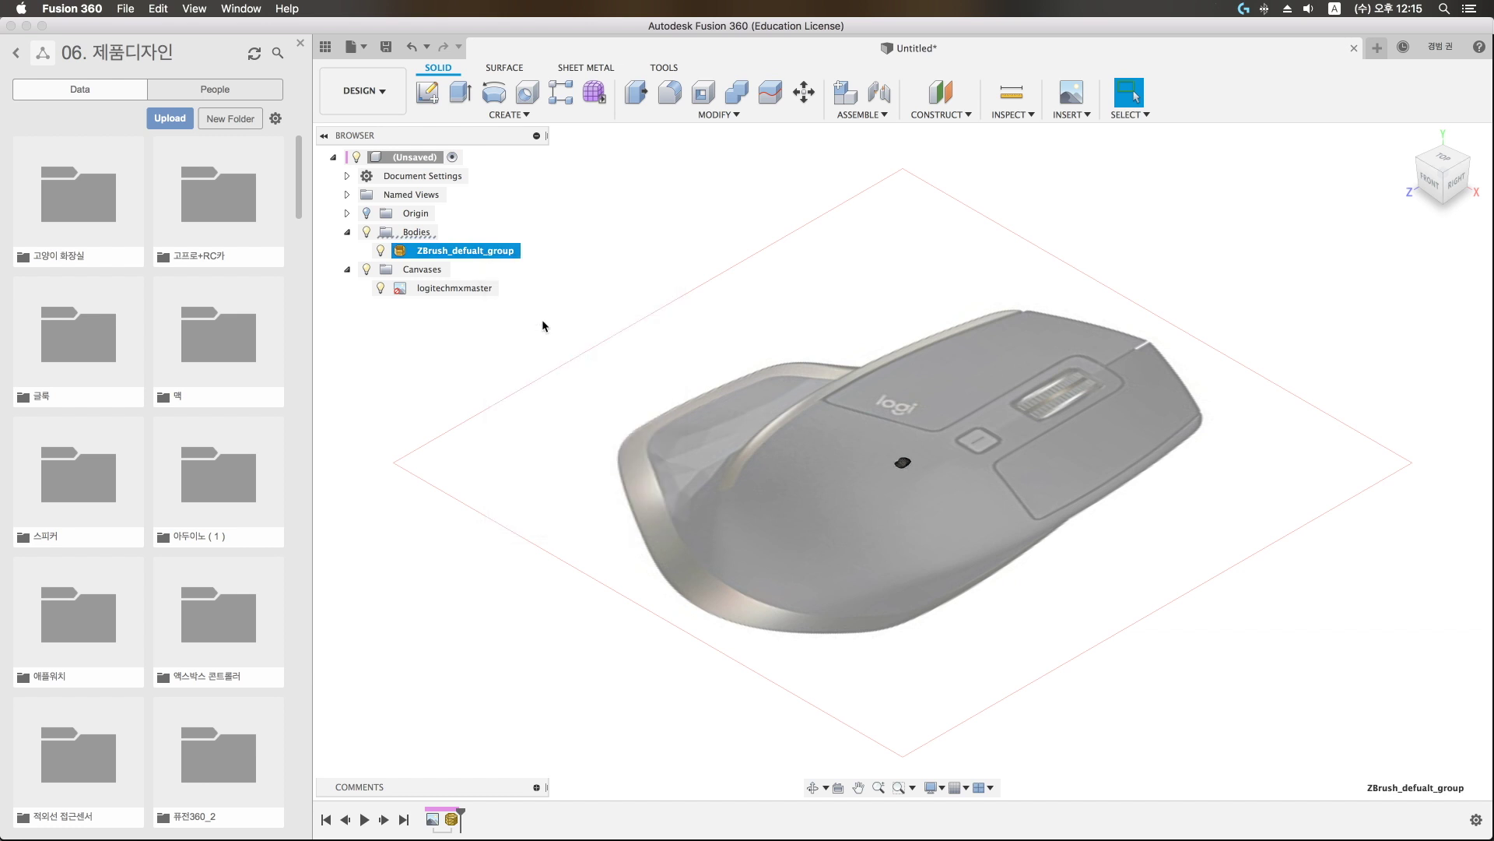
left_click(576, 114)
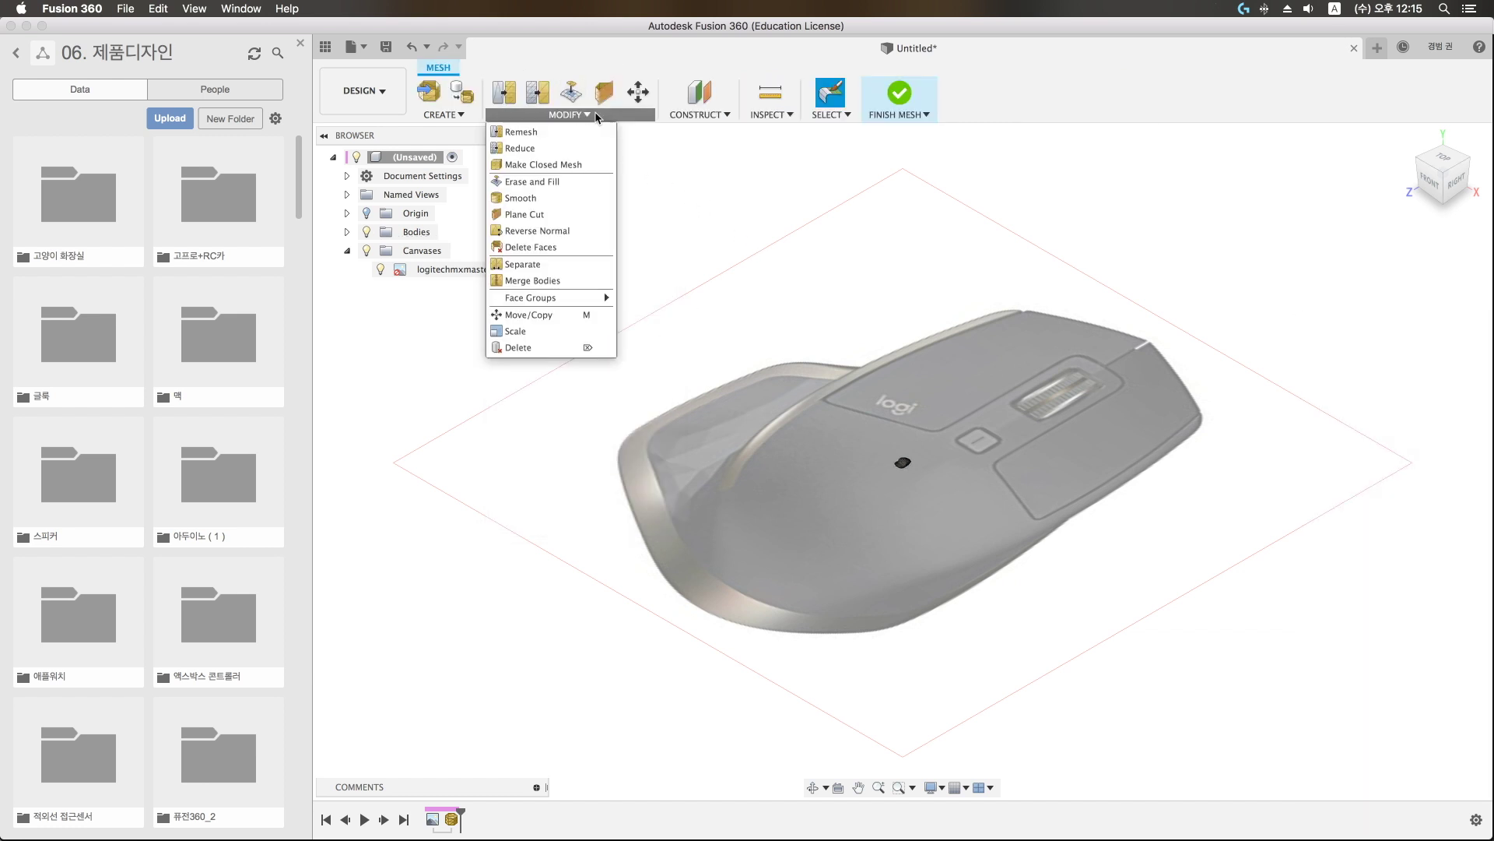
left_click(523, 331)
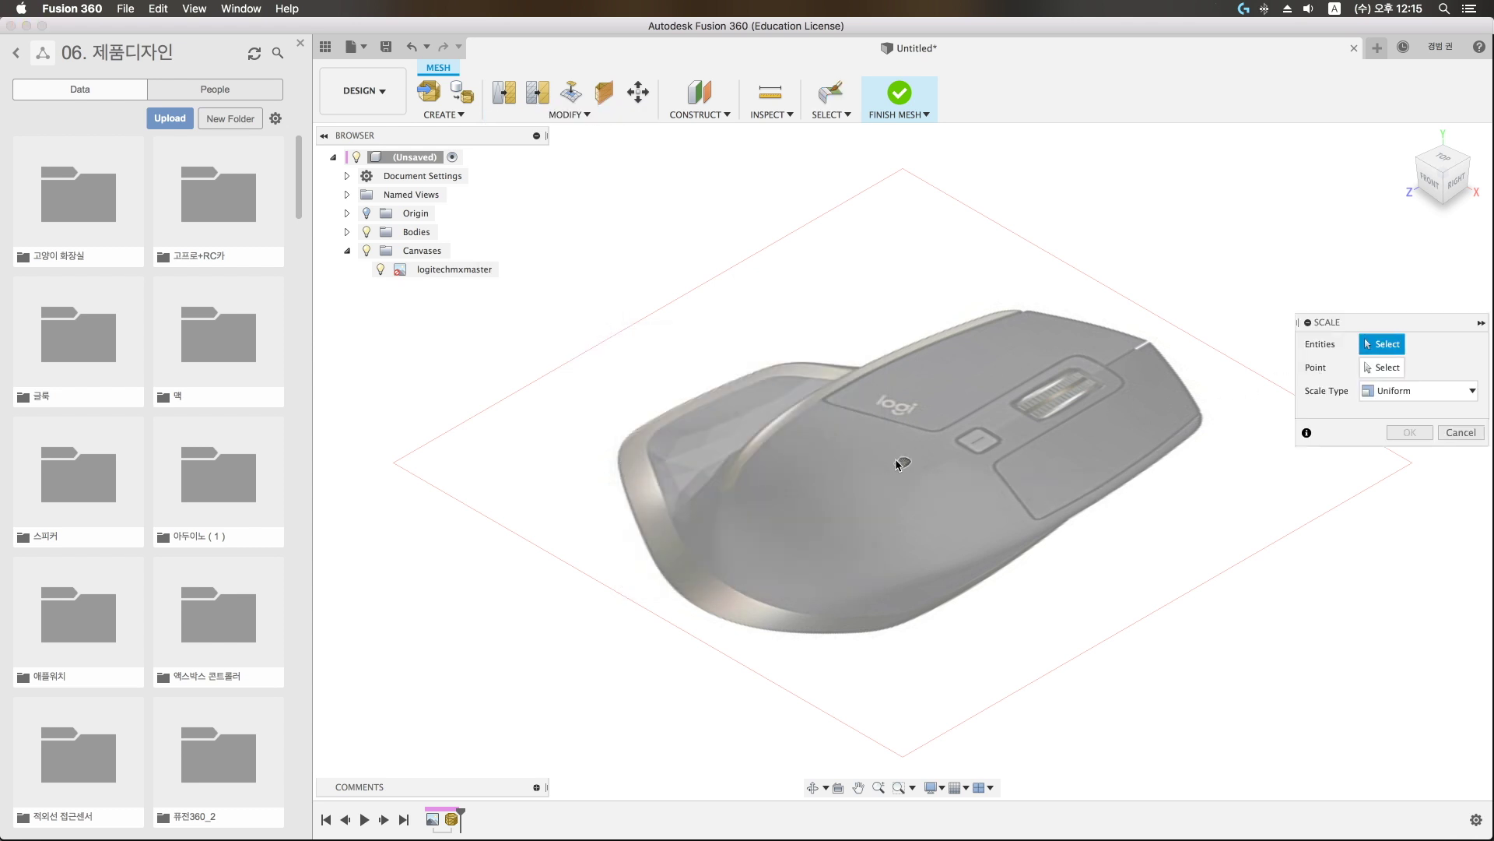
left_click(902, 464)
left_click(1395, 371)
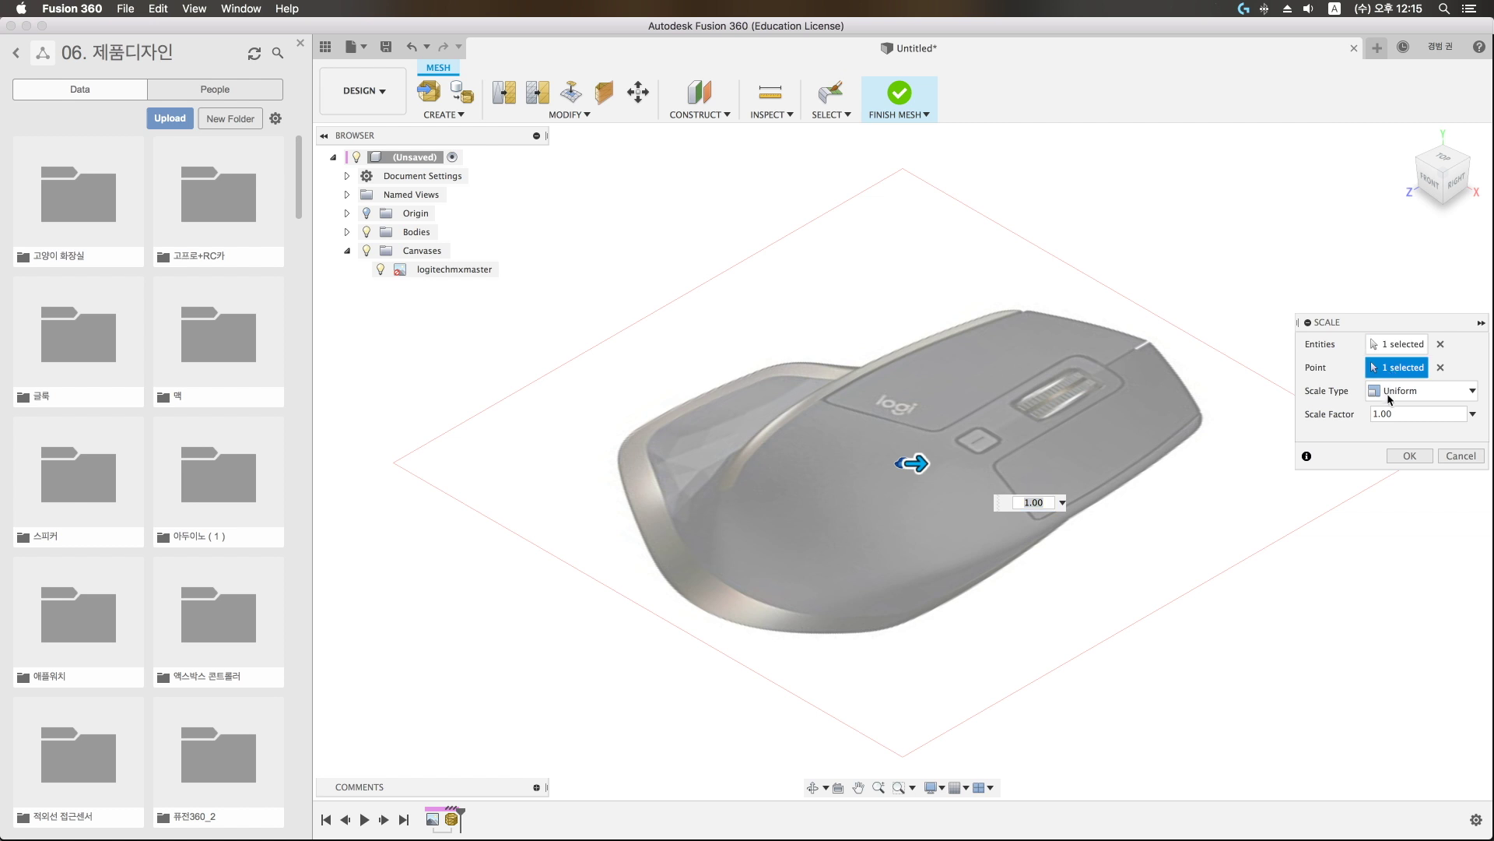
left_click(347, 213)
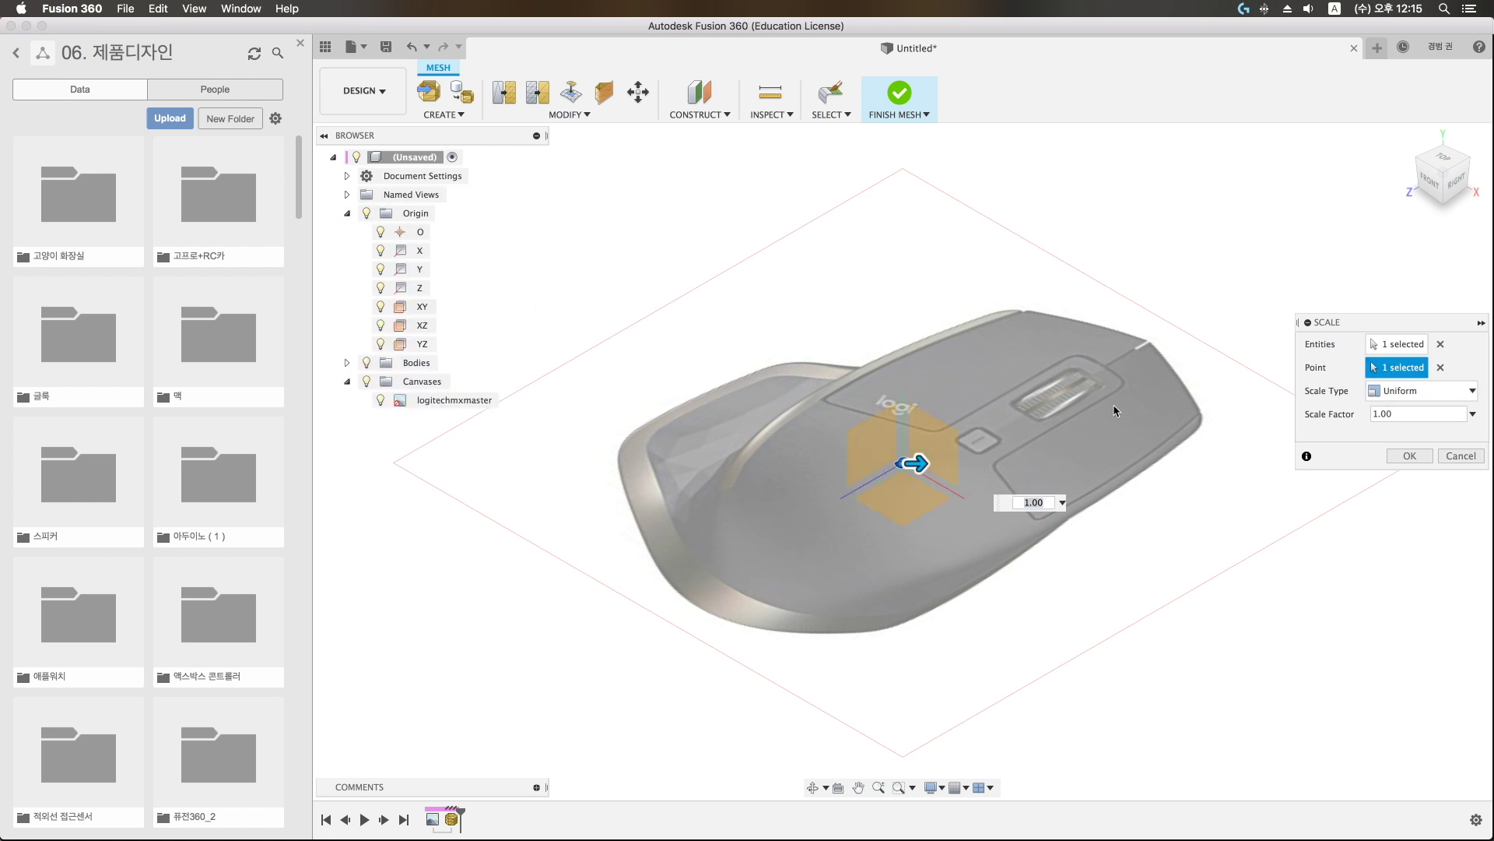
Step: Try different uniform scale factors, starting at 10, checking the result from the top view
left_click(1377, 413)
type("10")
key("Return")
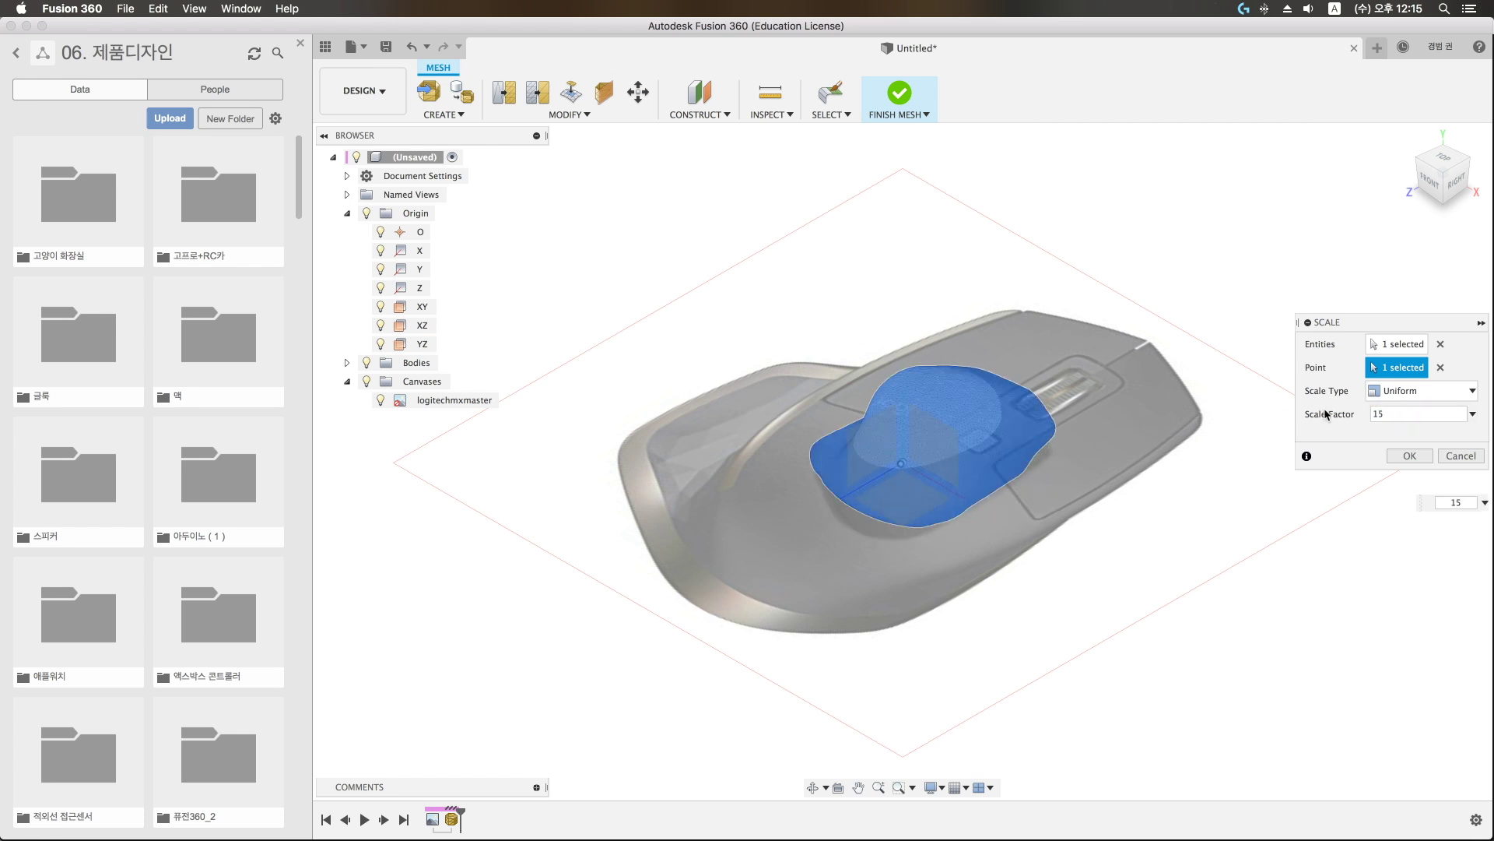
key("BackSpace")
key("BackSpace")
type("25")
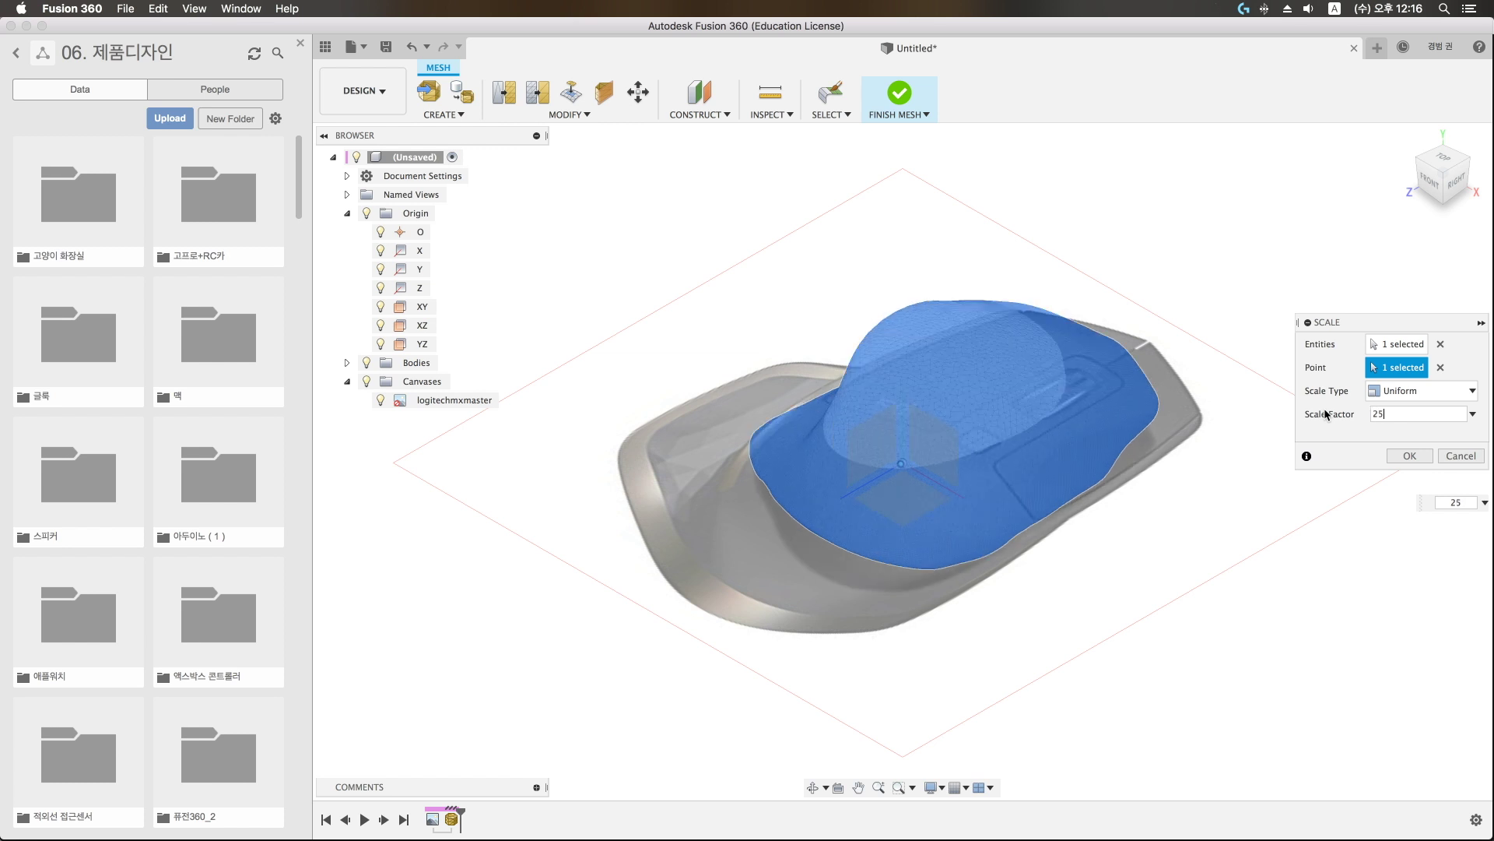
type("0")
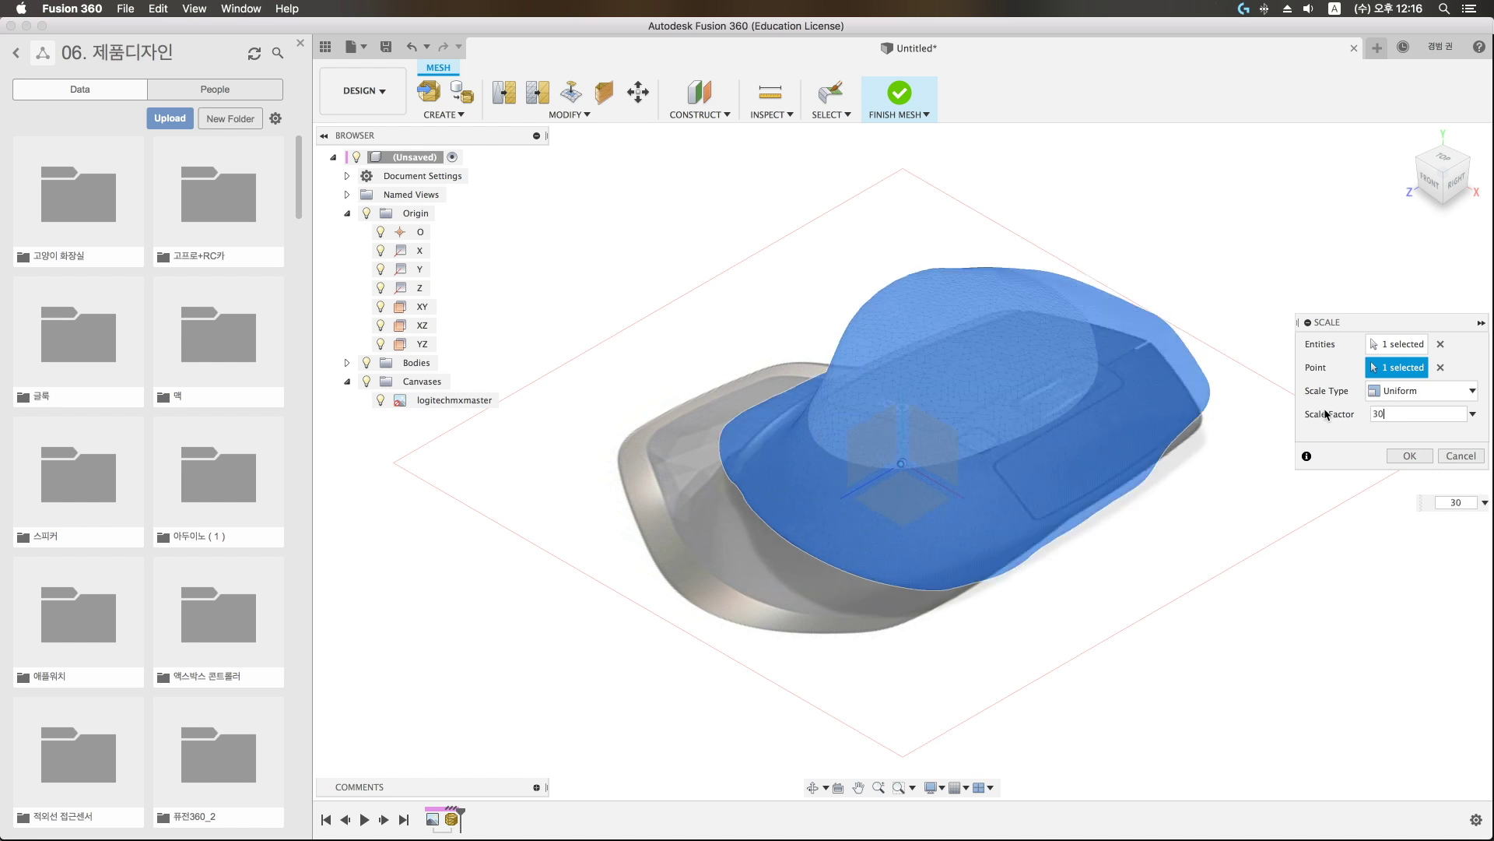
left_click(1442, 161)
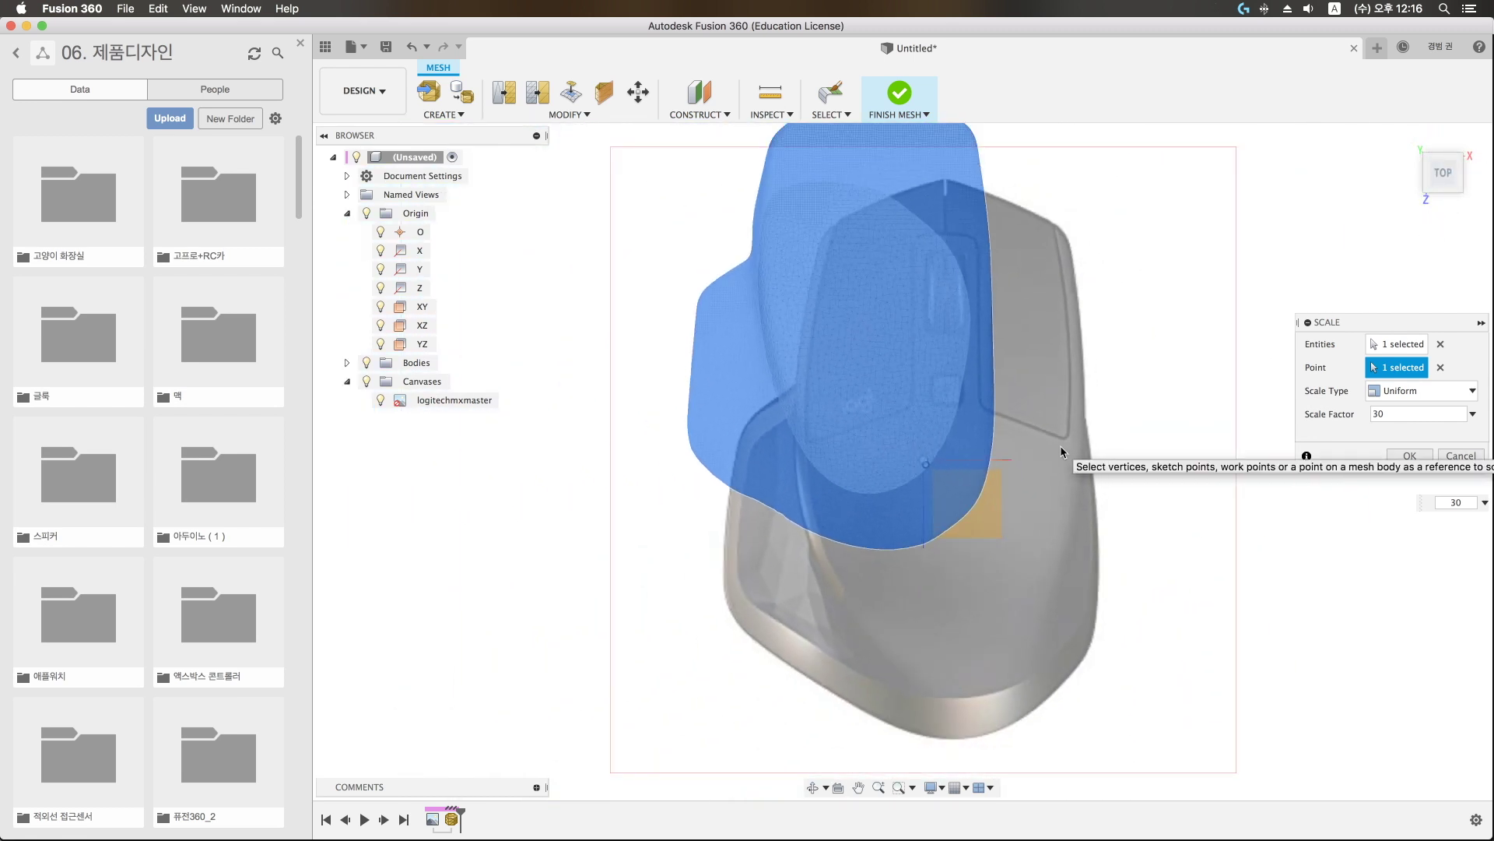
left_click(1409, 417)
type("35")
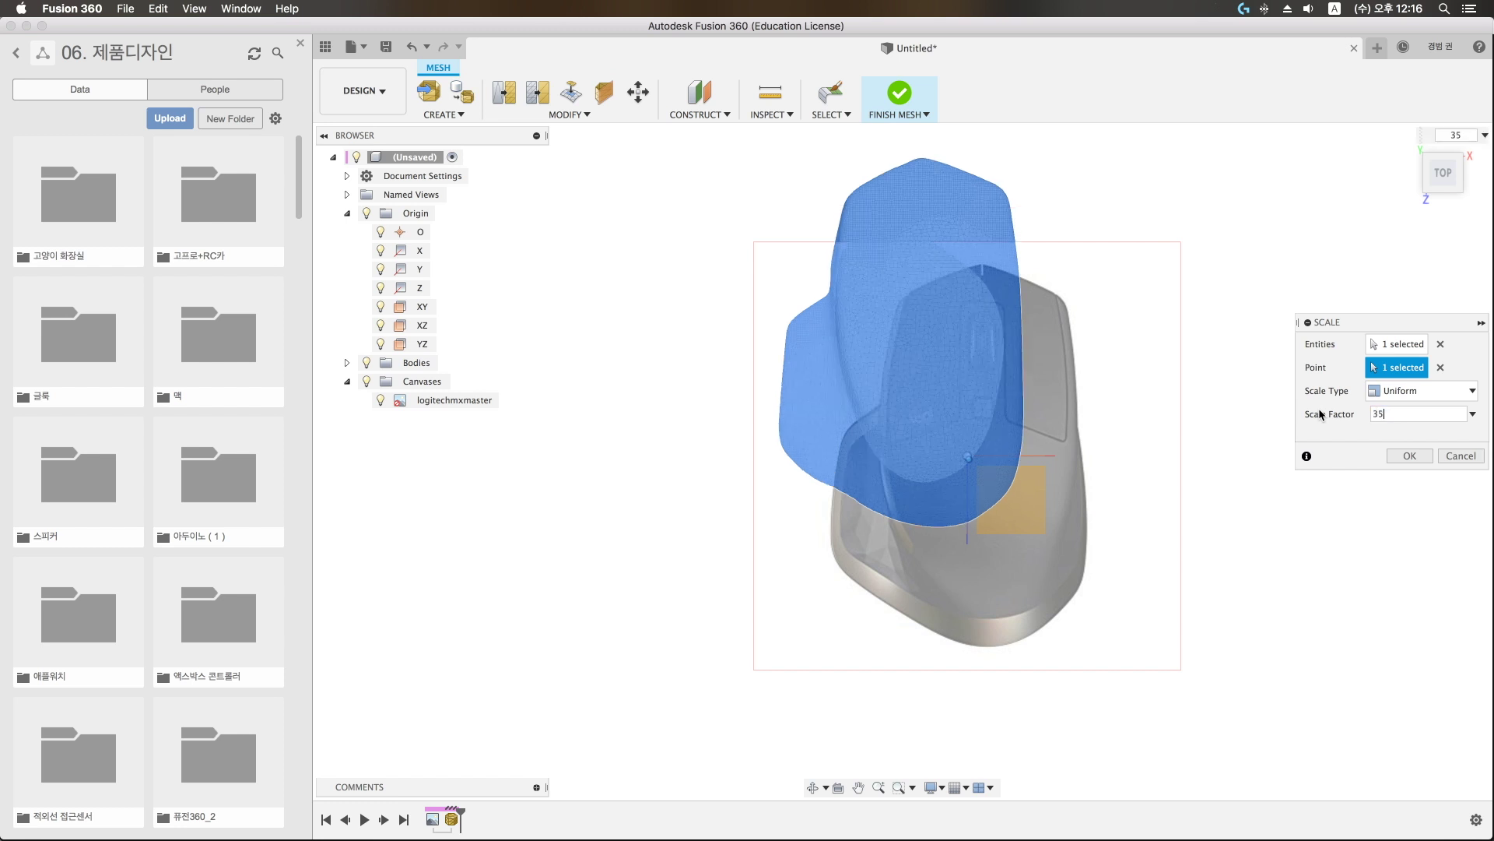
Step: Commit the scale and move the mesh in X and Y to sit over the mouse photo
key("Return")
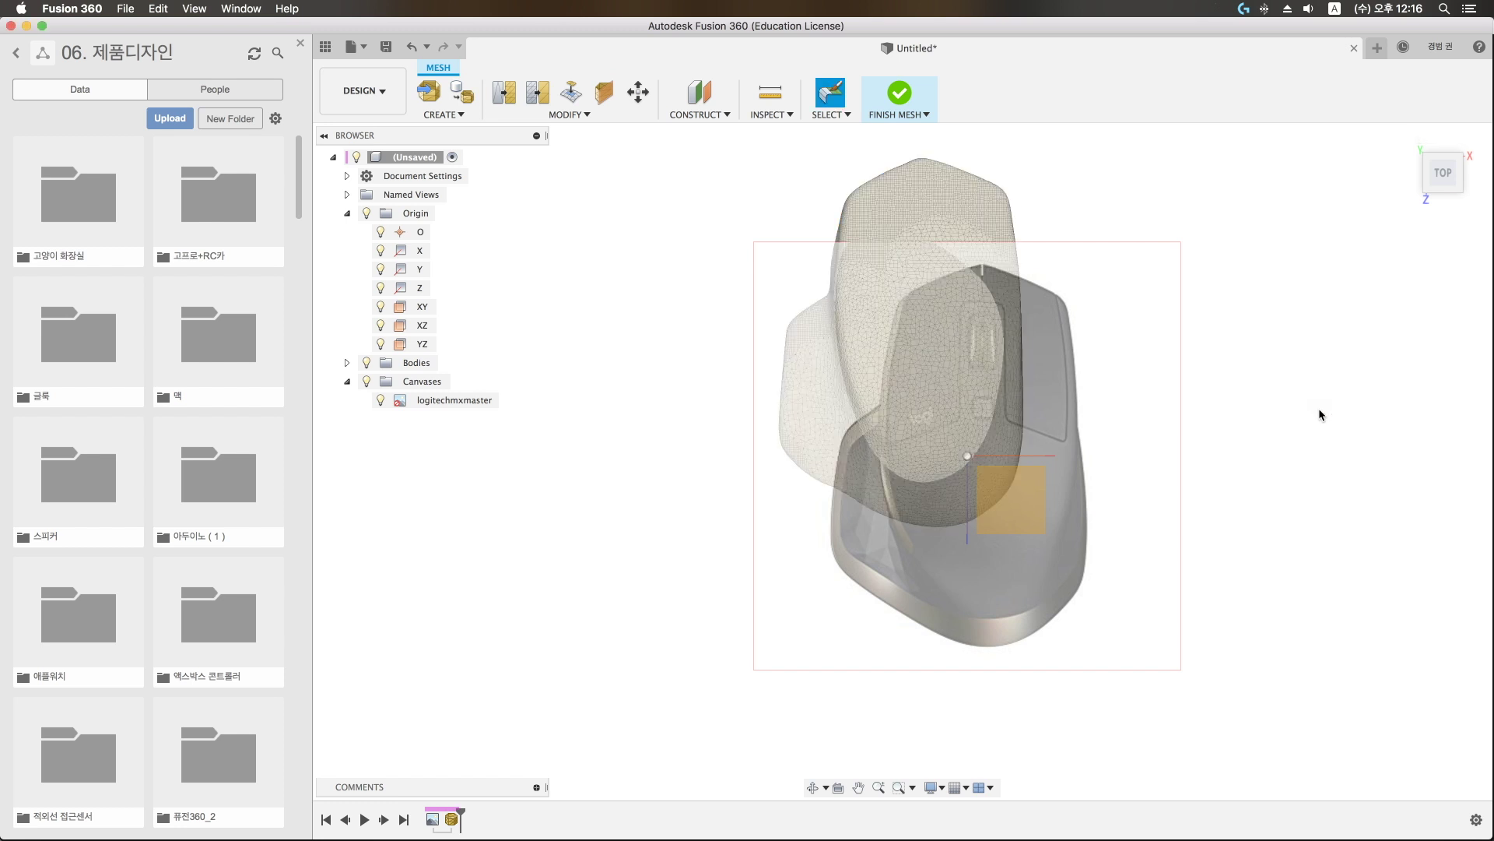
left_click(347, 362)
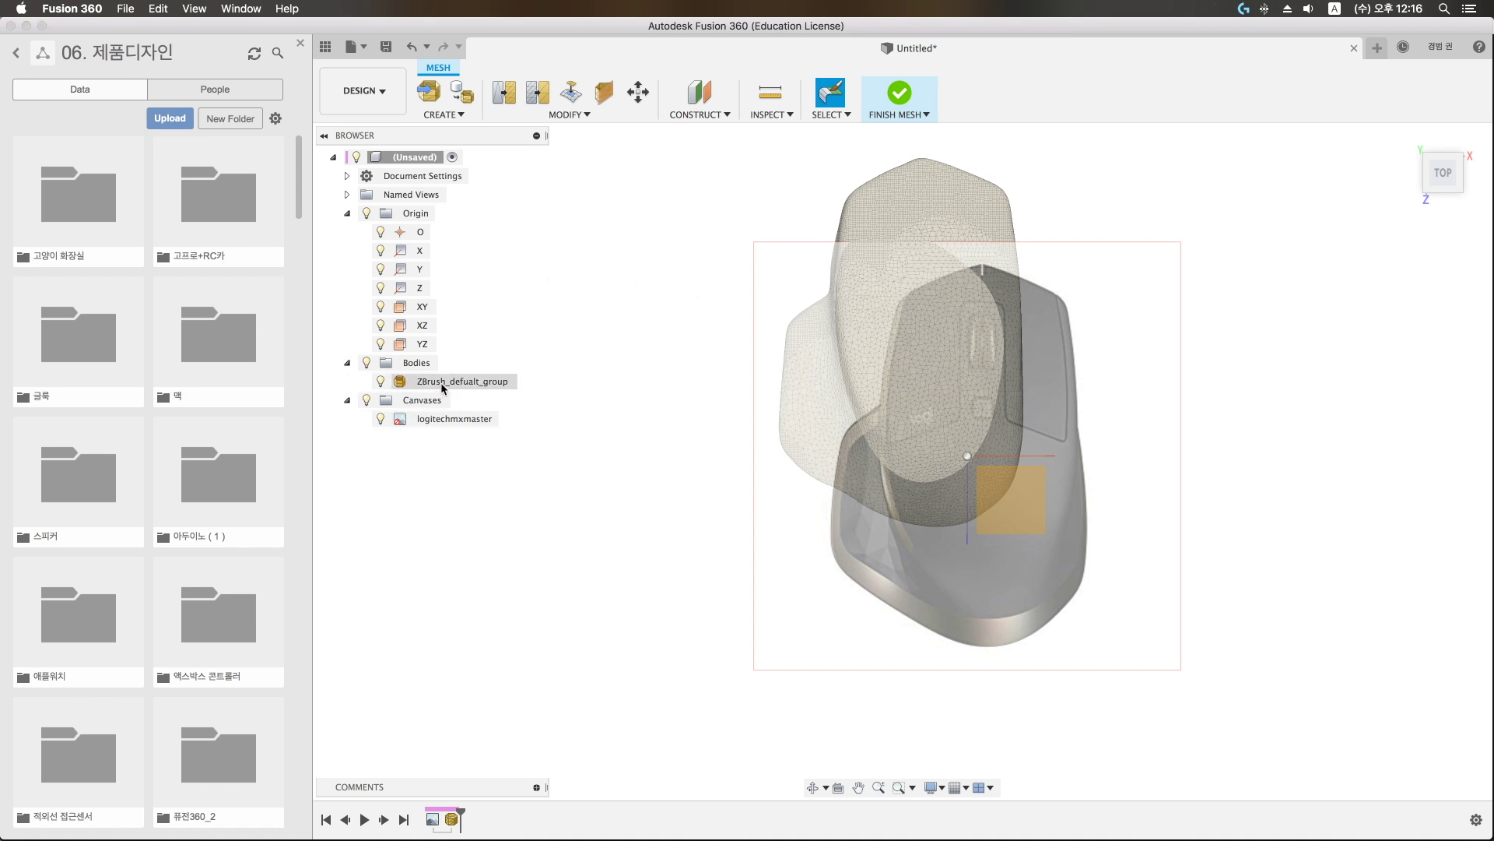
right_click(446, 383)
left_click(480, 399)
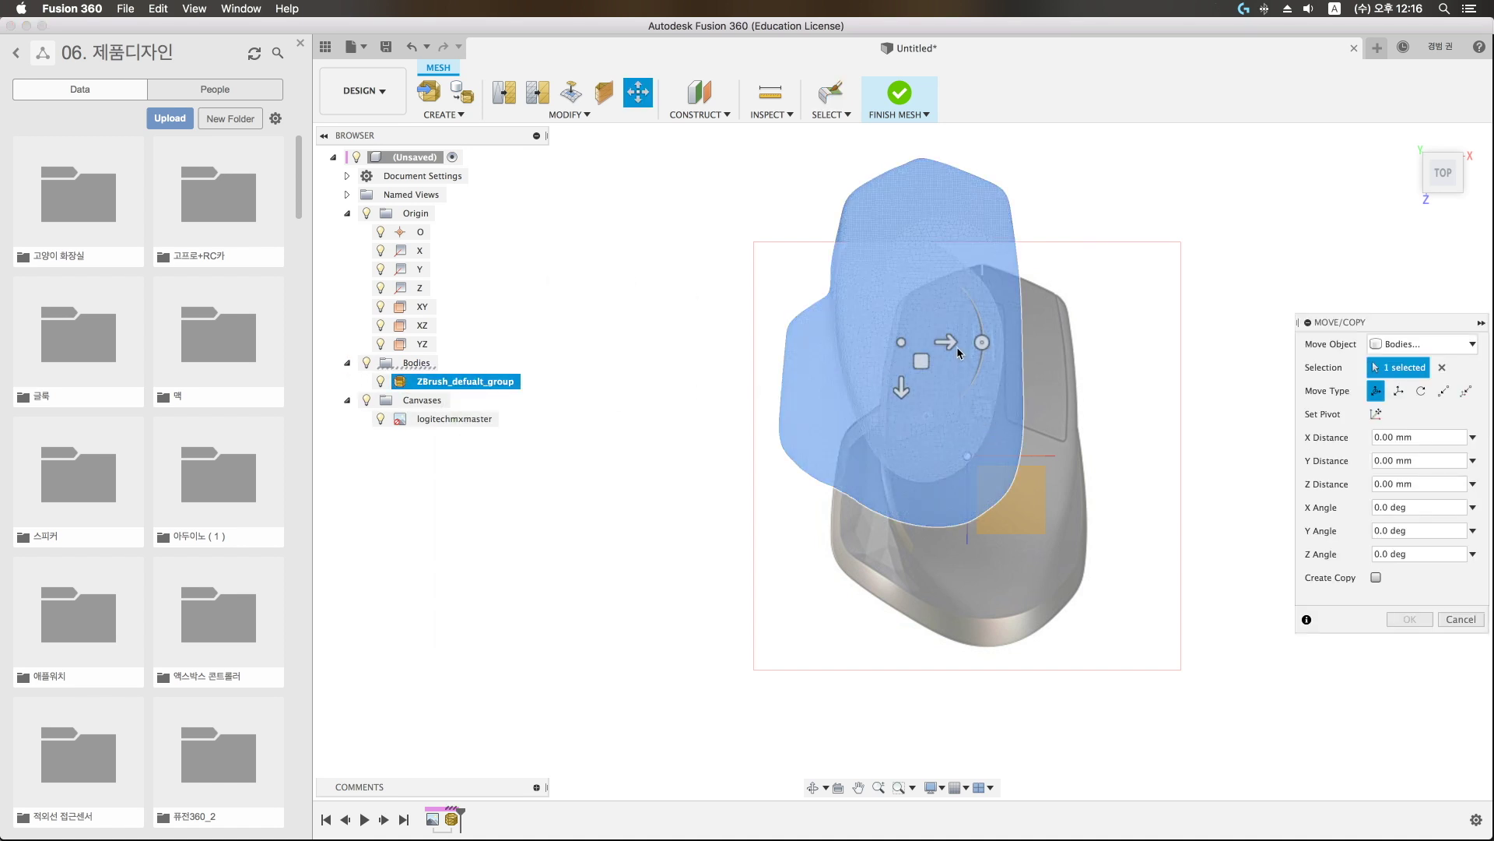
left_click(958, 349)
left_click_drag(1028, 353, 1009, 342)
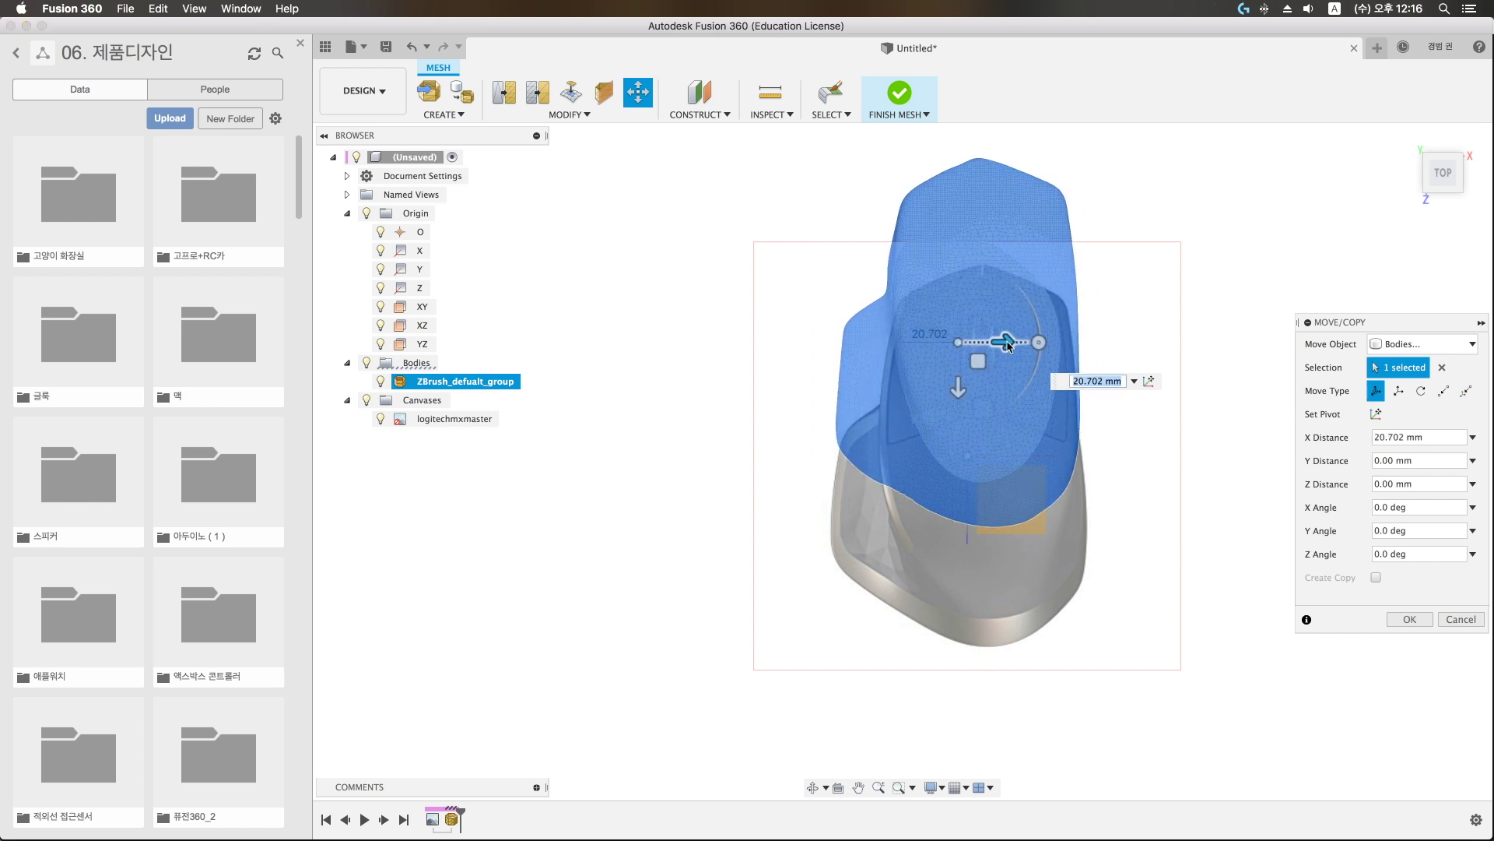
left_click_drag(957, 389, 957, 495)
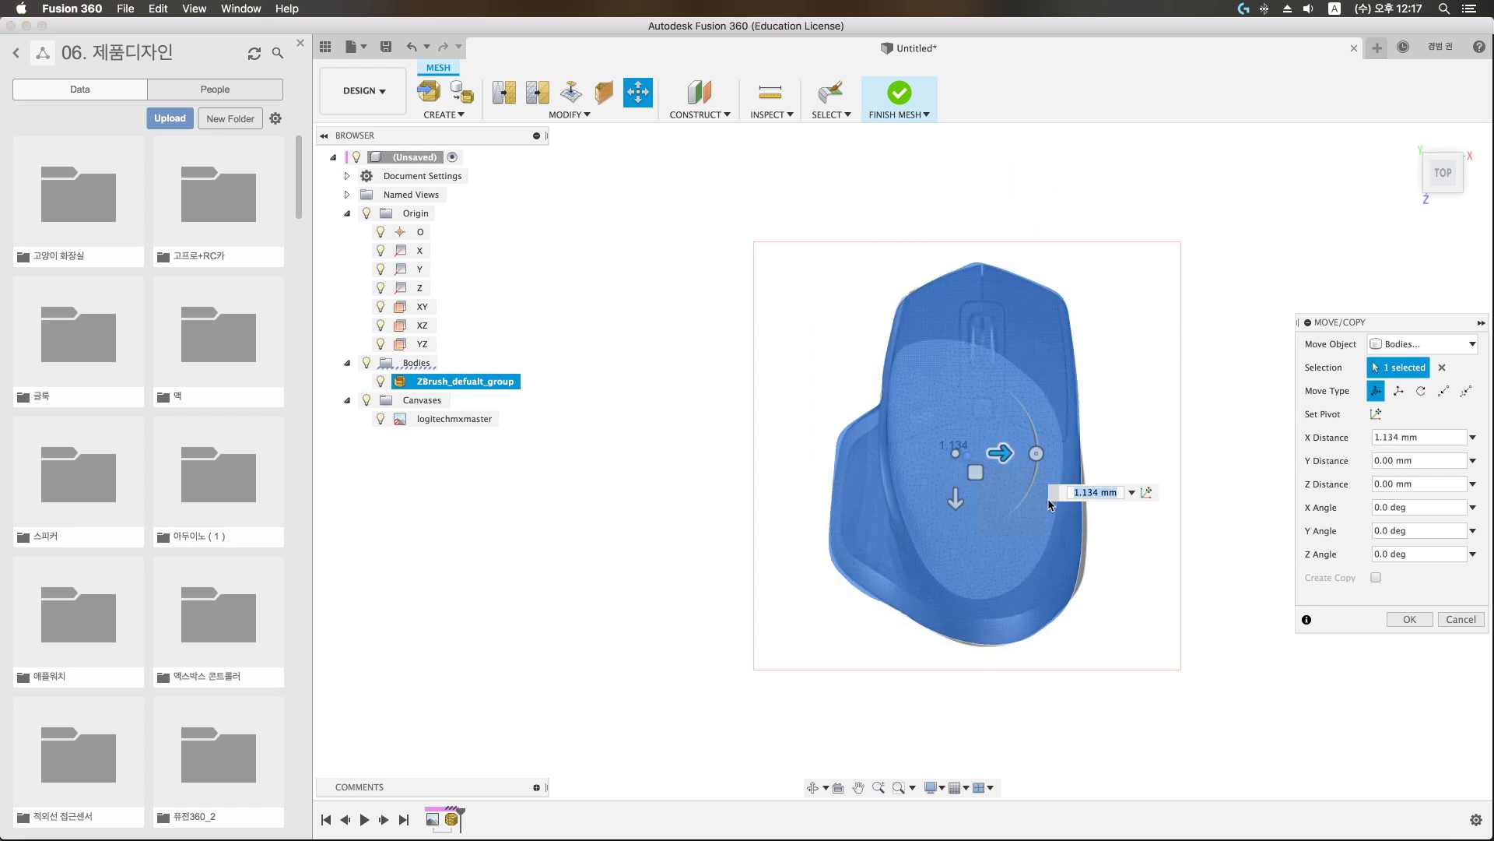
left_click(1405, 618)
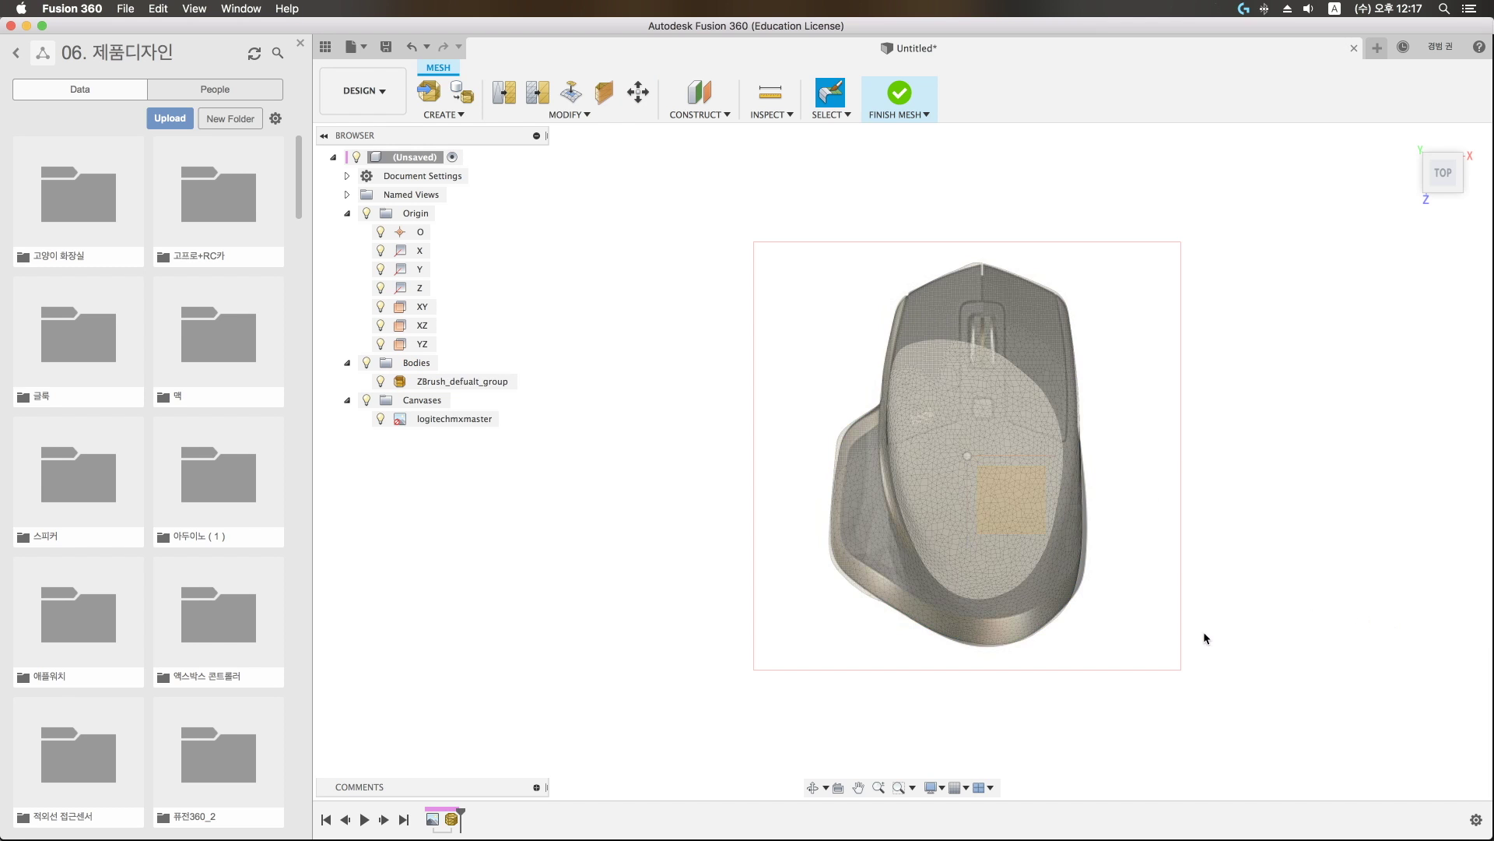
Step: From a side view, raise the mesh 34.314 mm so its base rests on the ground plane
mouse_move(1203, 632)
middle_mouse_down("shift")
mouse_move(1240, 617)
mouse_move(1366, 422)
middle_mouse_up("shift")
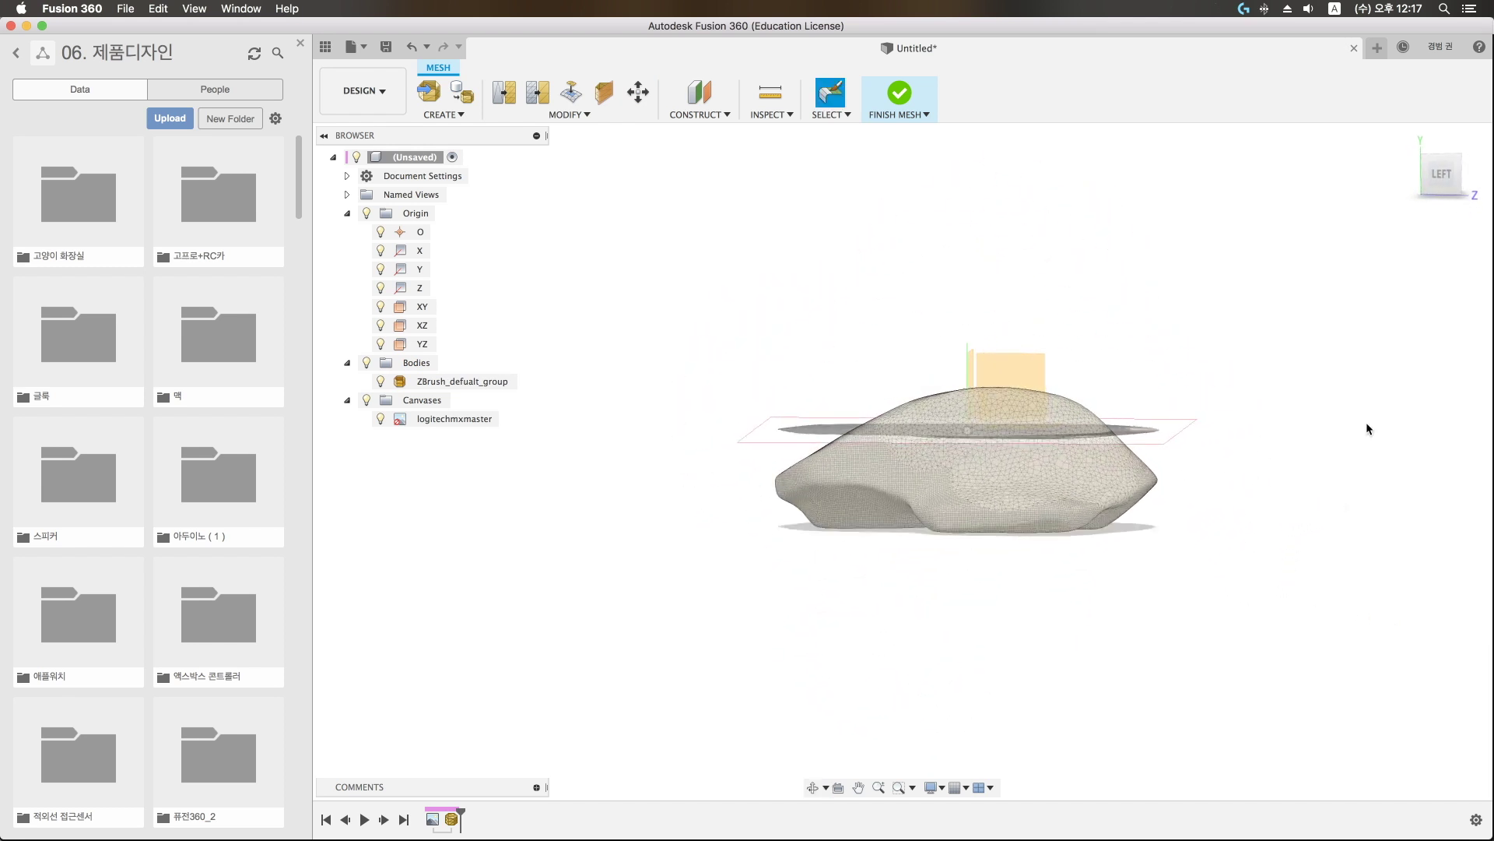
left_click(1442, 173)
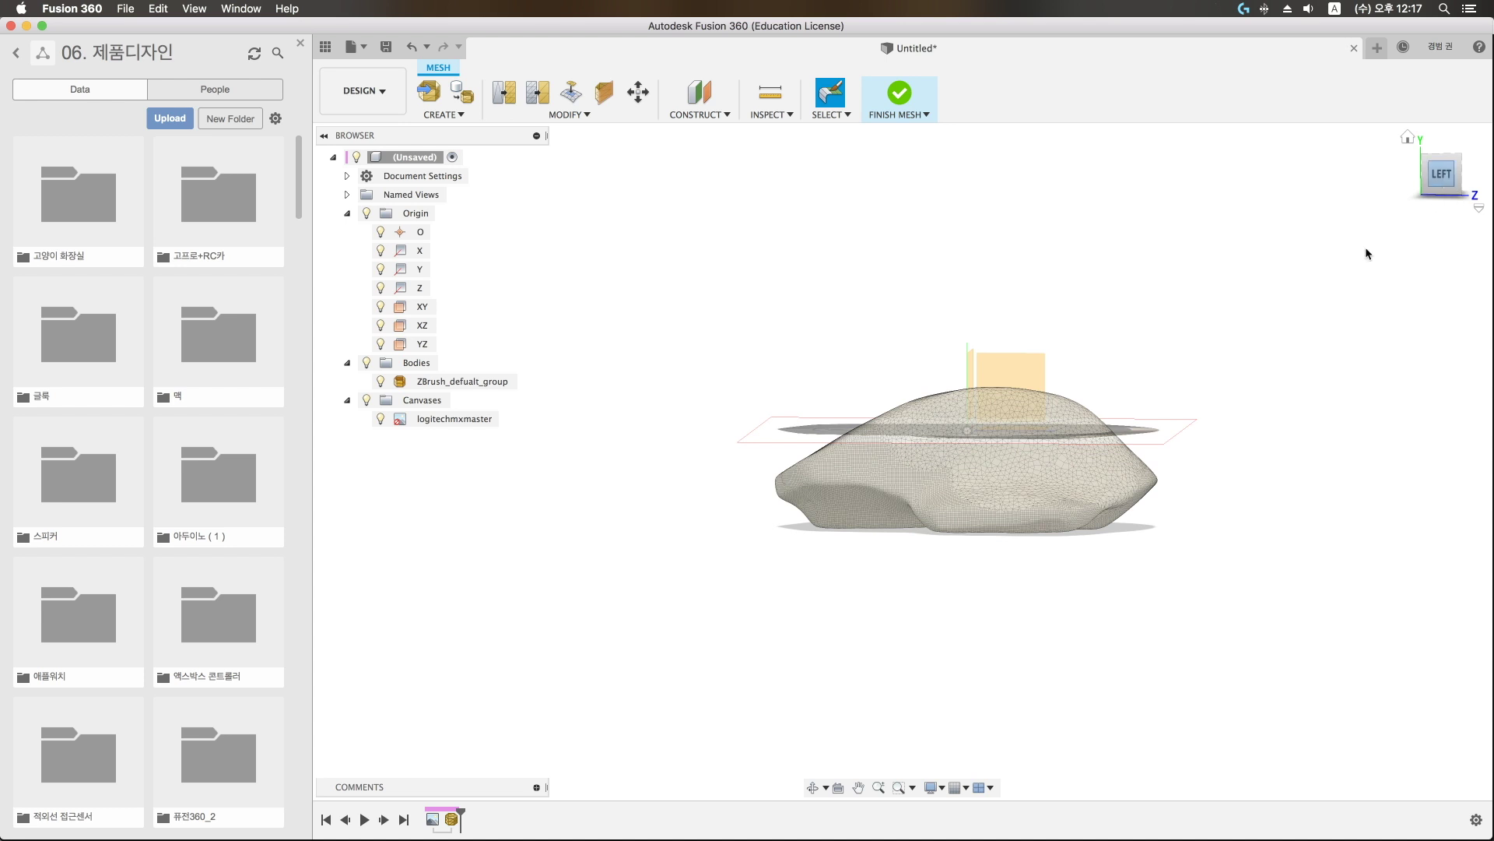
right_click(438, 381)
left_click(479, 397)
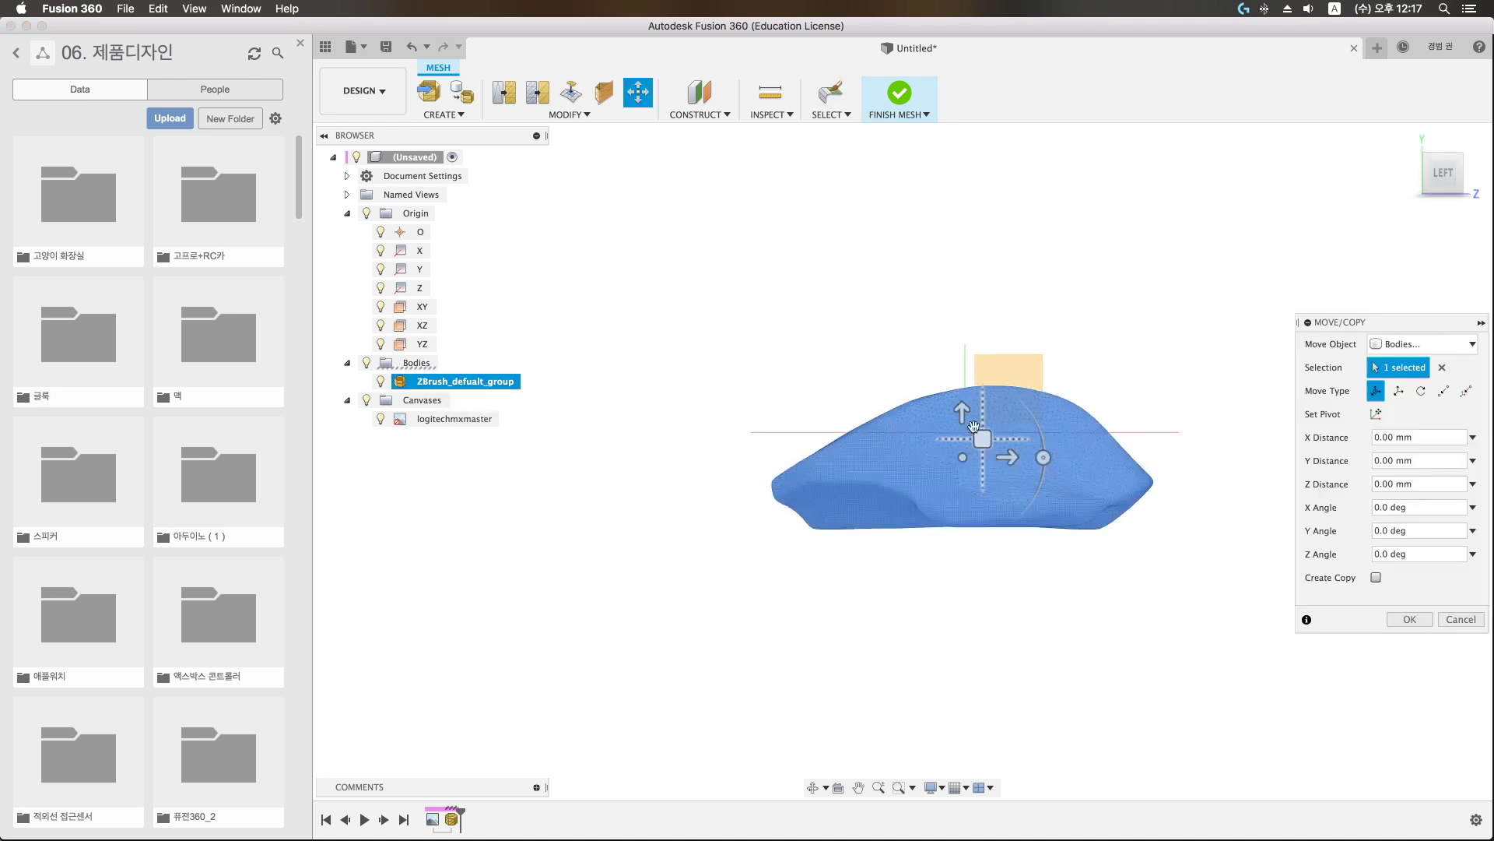
left_click_drag(973, 426, 974, 306)
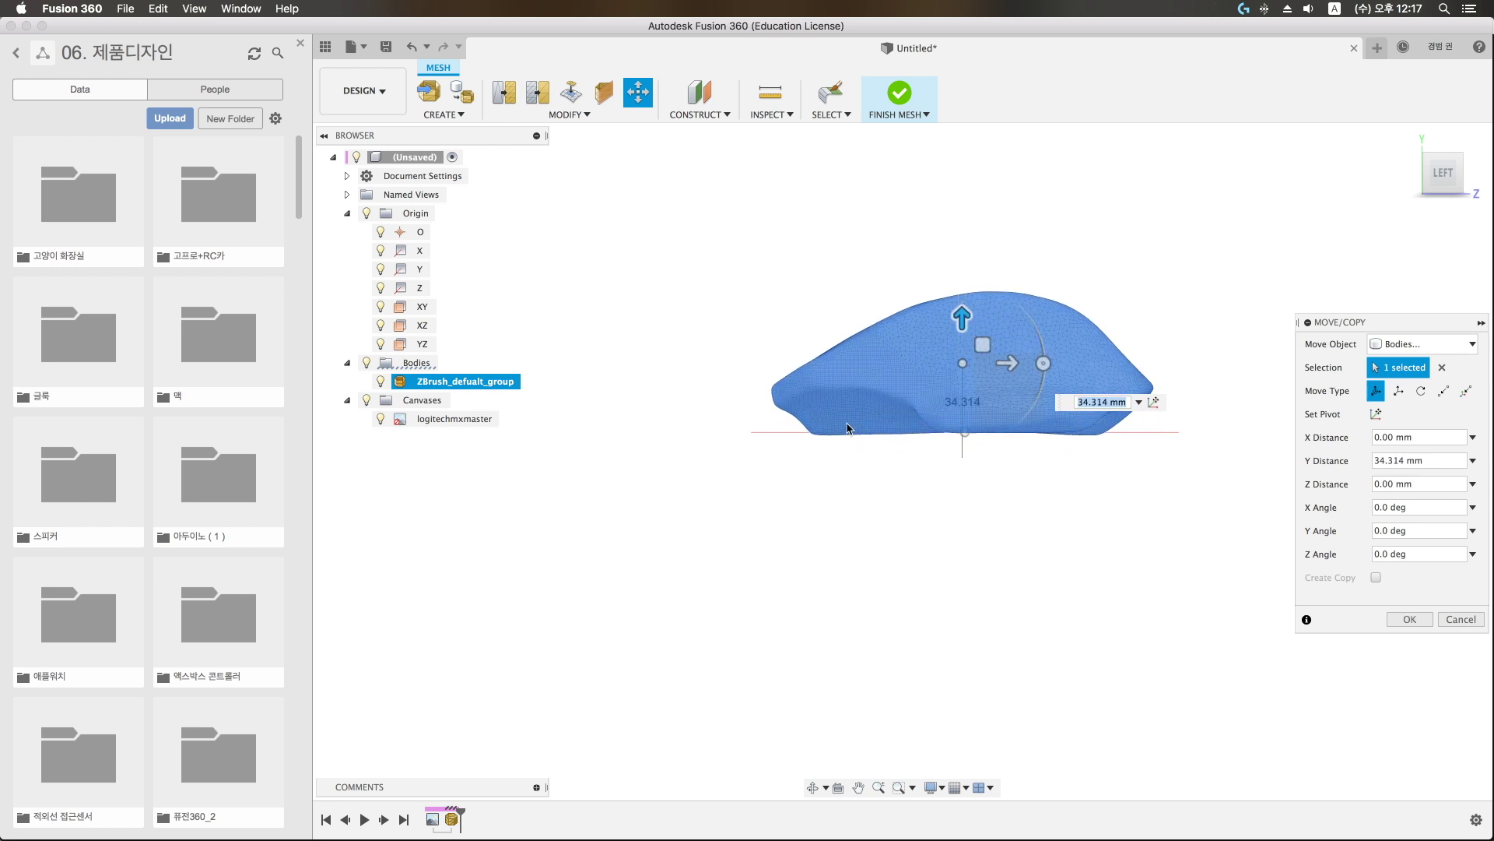
left_click(1385, 617)
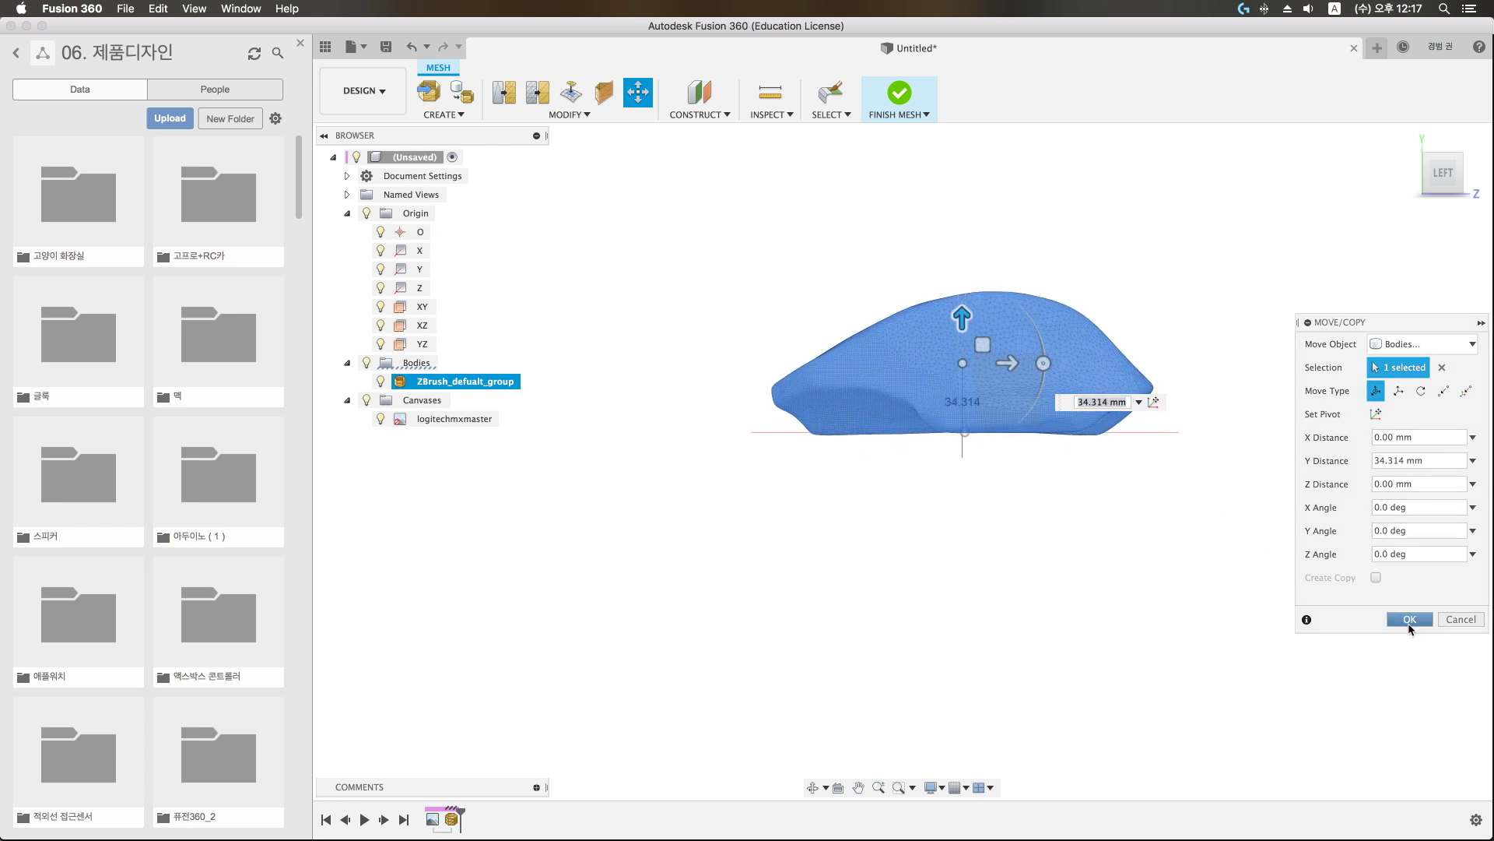
mouse_move(1165, 500)
middle_mouse_down("shift")
mouse_move(1173, 582)
mouse_move(1105, 623)
middle_mouse_up("shift")
Step: Finish the mesh, make the body unselectable, and enter the Form environment
left_click(899, 93)
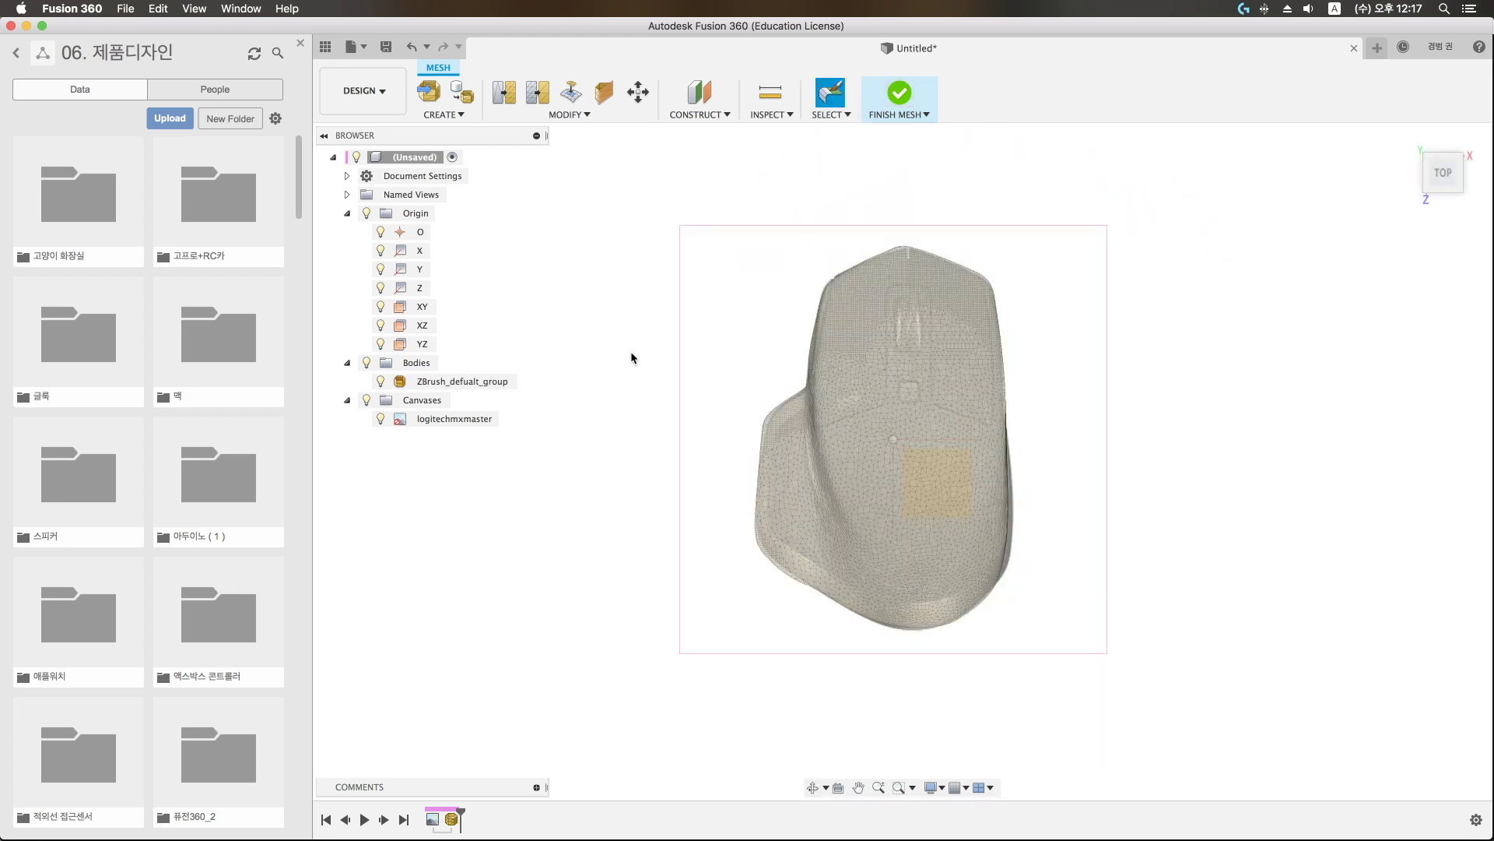
right_click(441, 382)
left_click(513, 632)
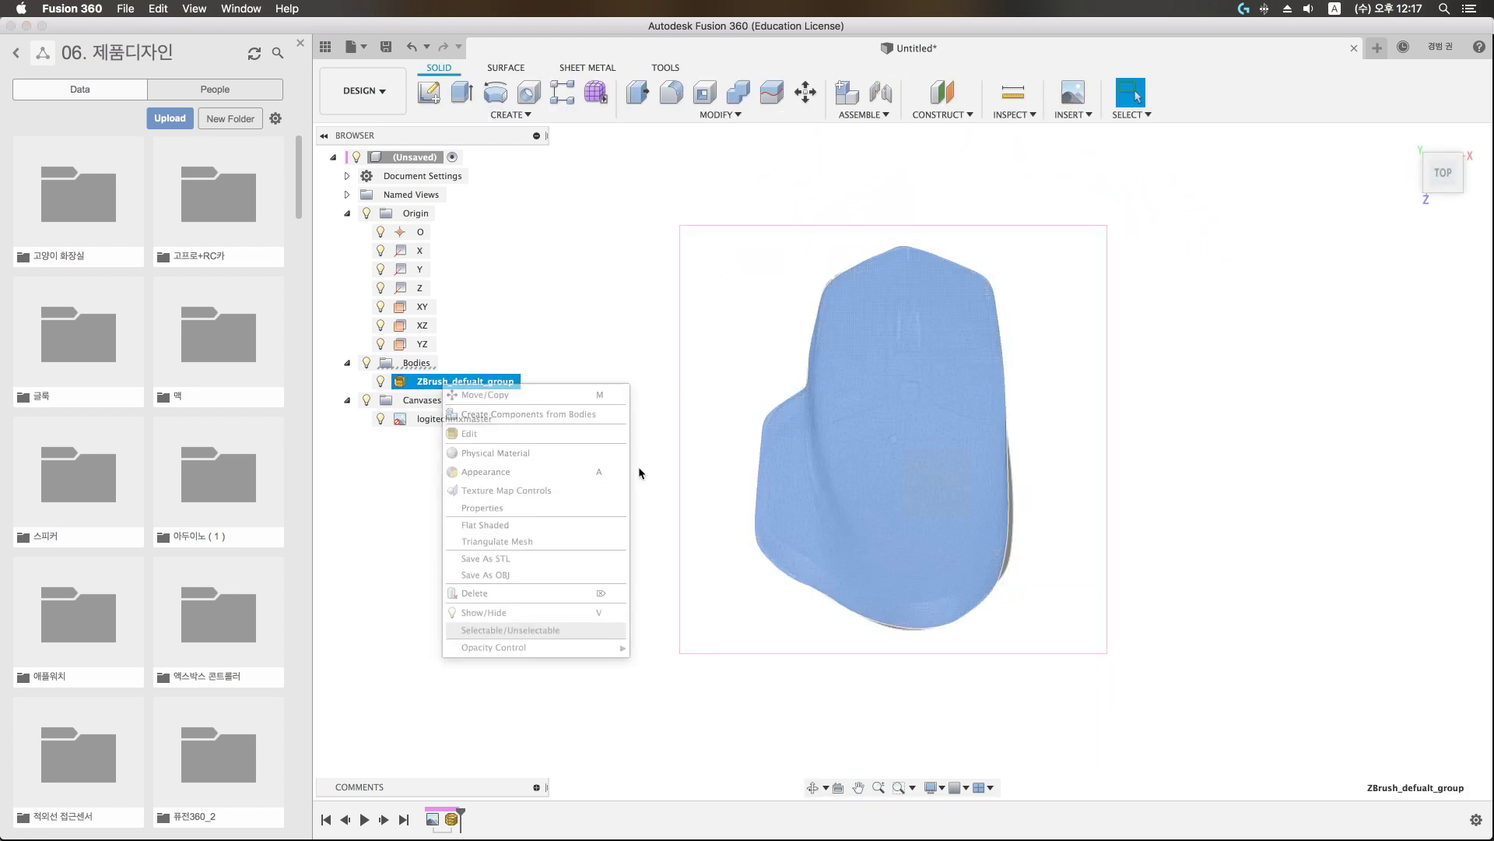
left_click_drag(870, 422, 909, 447)
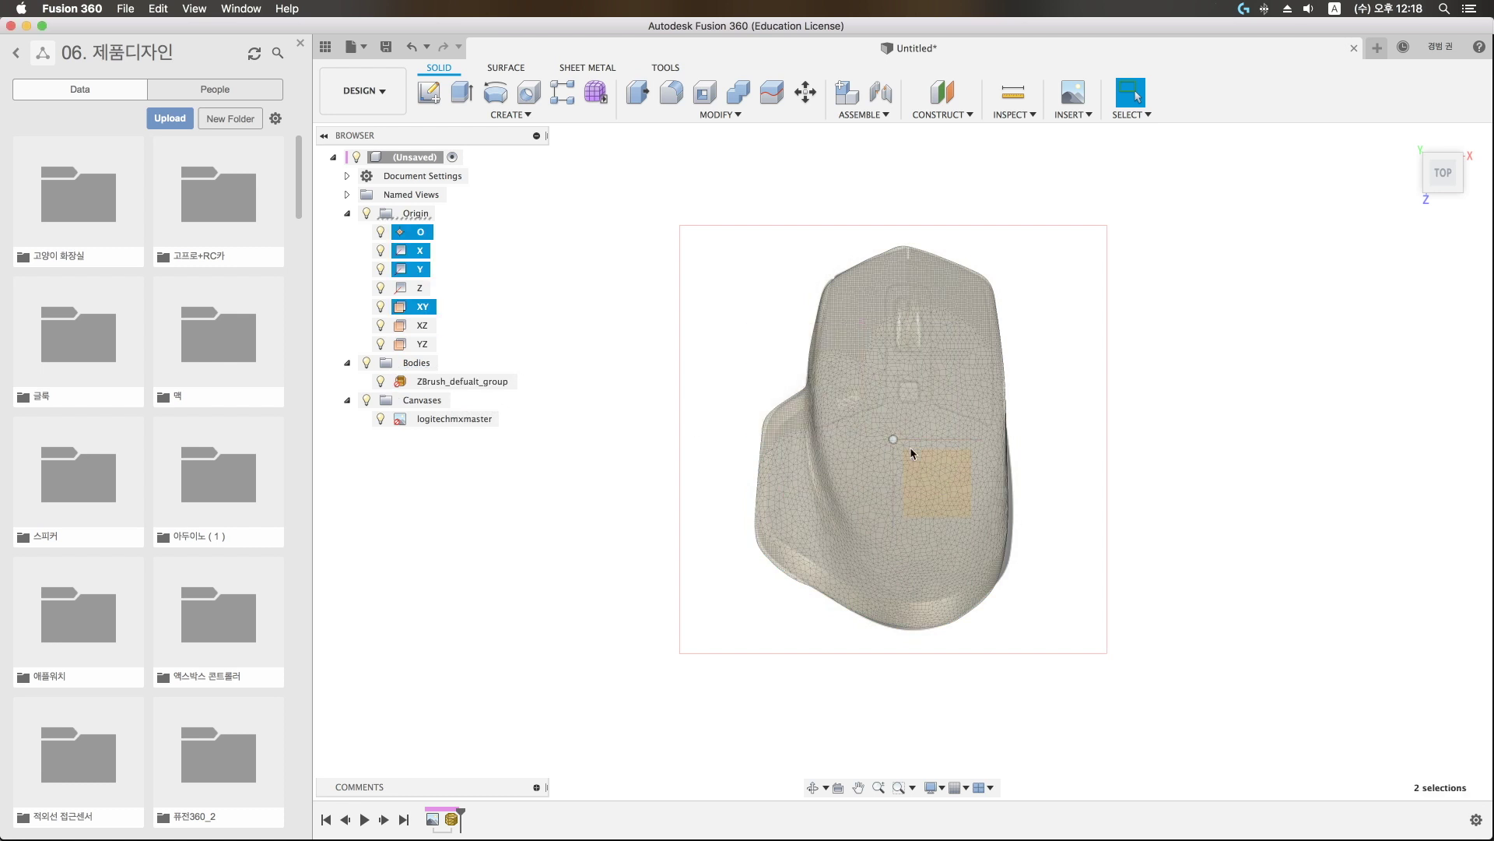
left_click(738, 278)
left_click(347, 213)
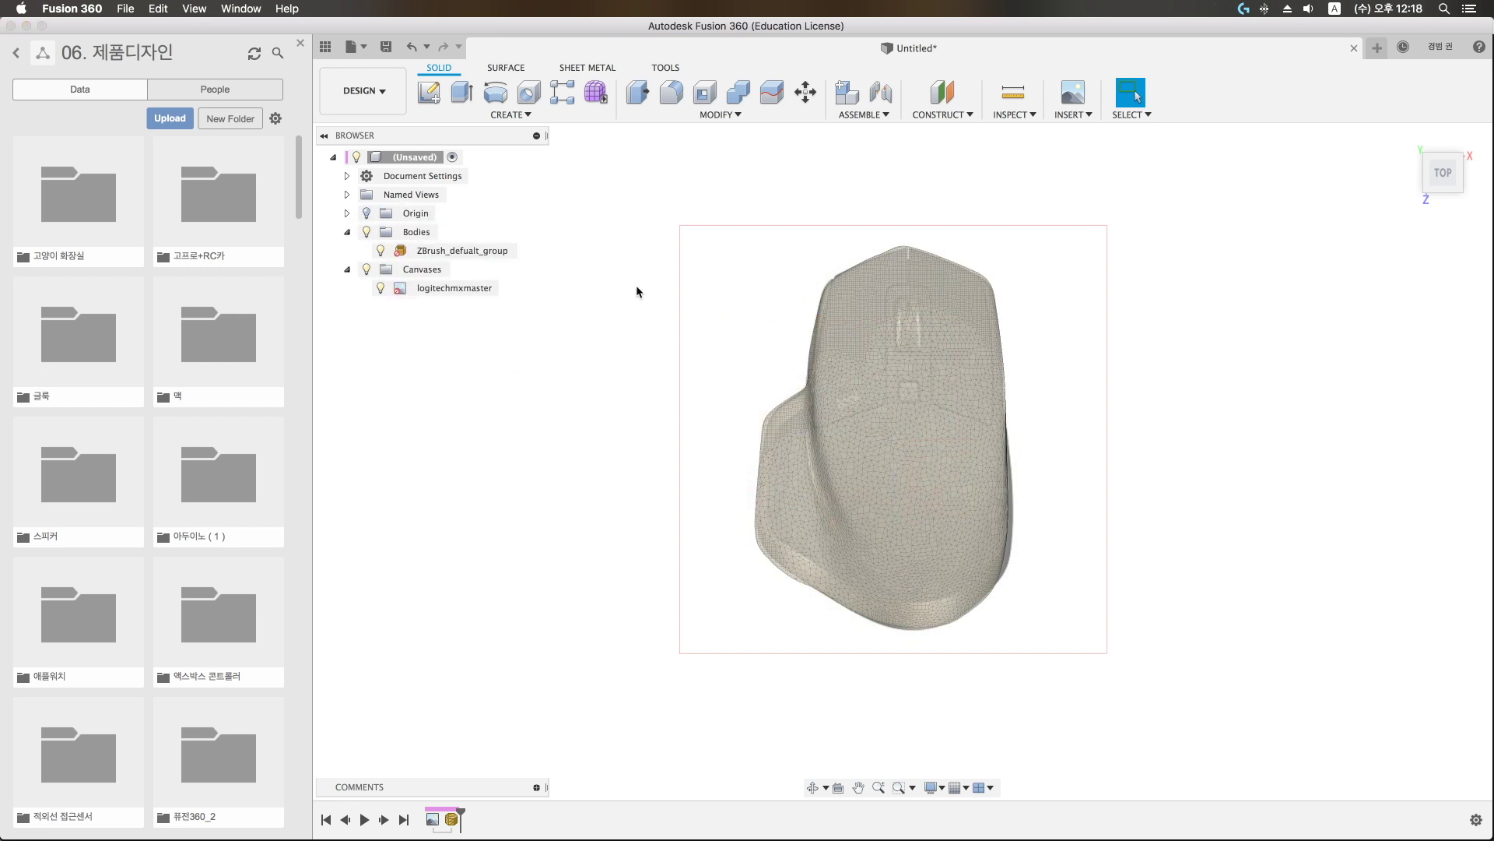
left_click(596, 94)
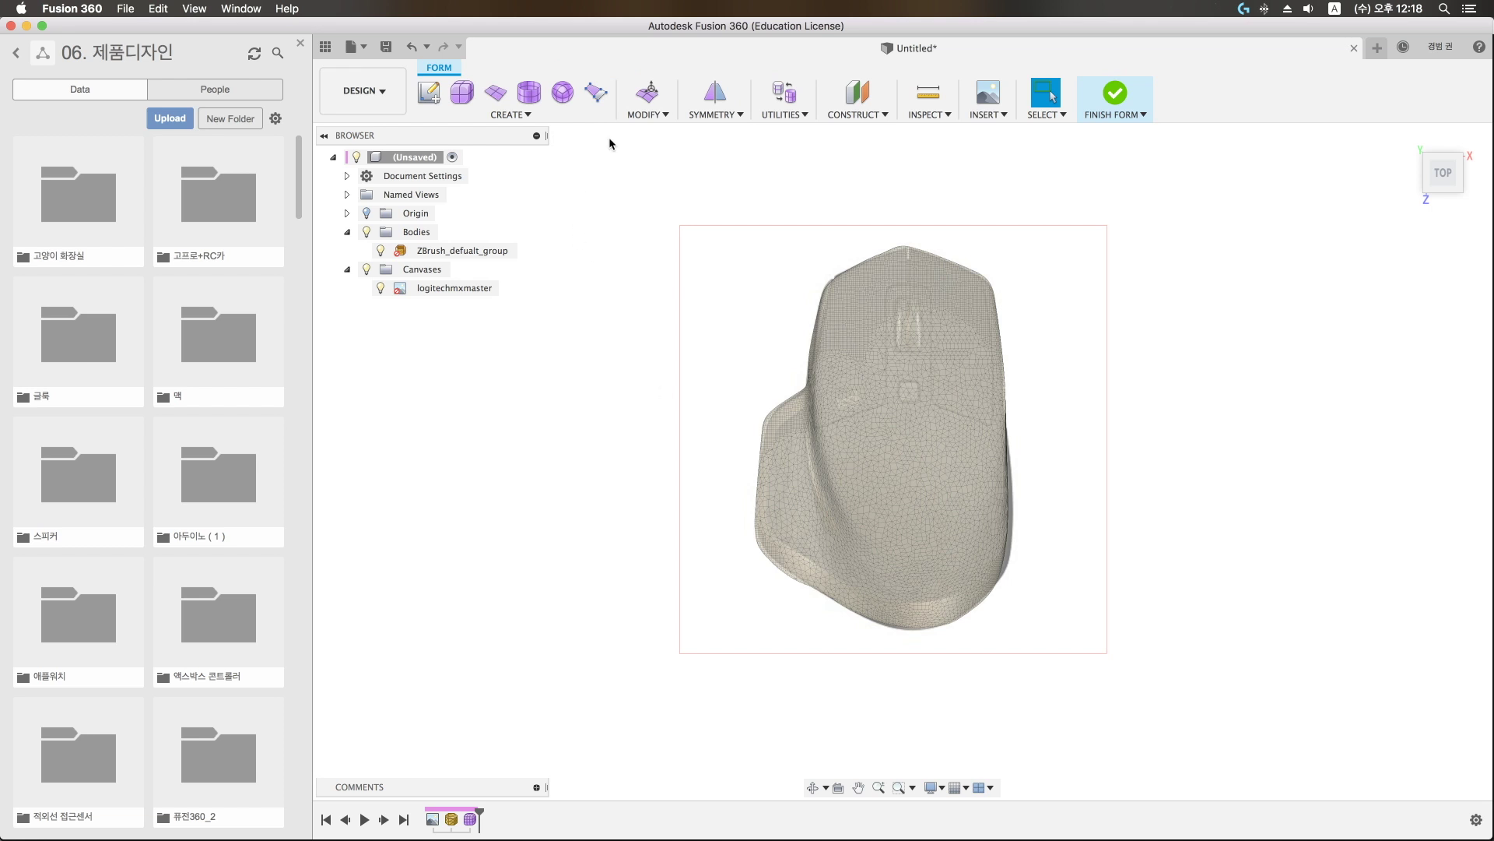
Step: Abandon a first partial face, then set the mesh body's opacity to 50%
left_click(606, 98)
left_click(1392, 391)
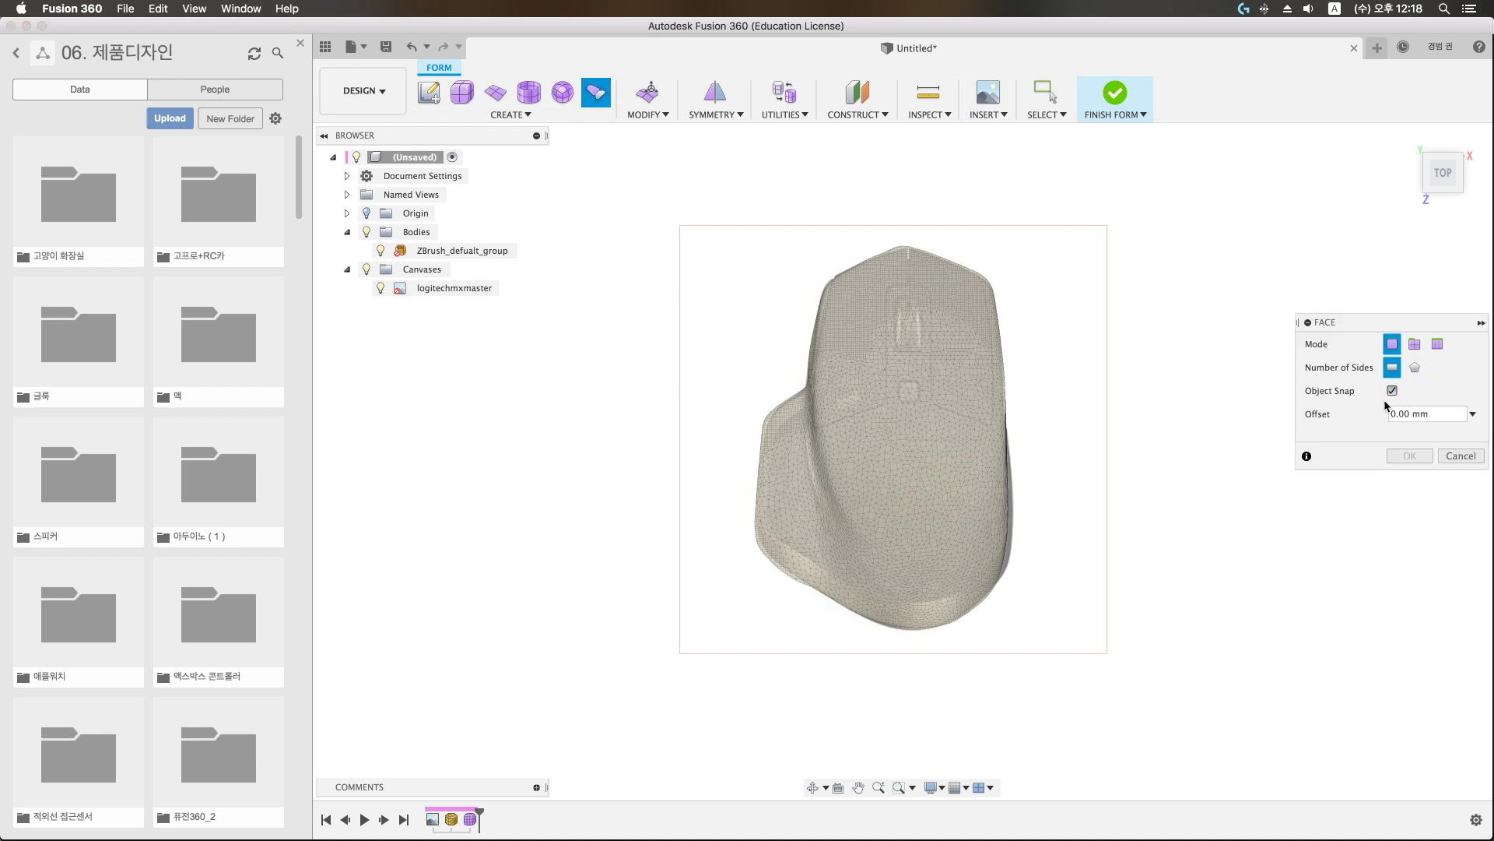
left_click_drag(1366, 326, 1192, 372)
left_click(871, 269)
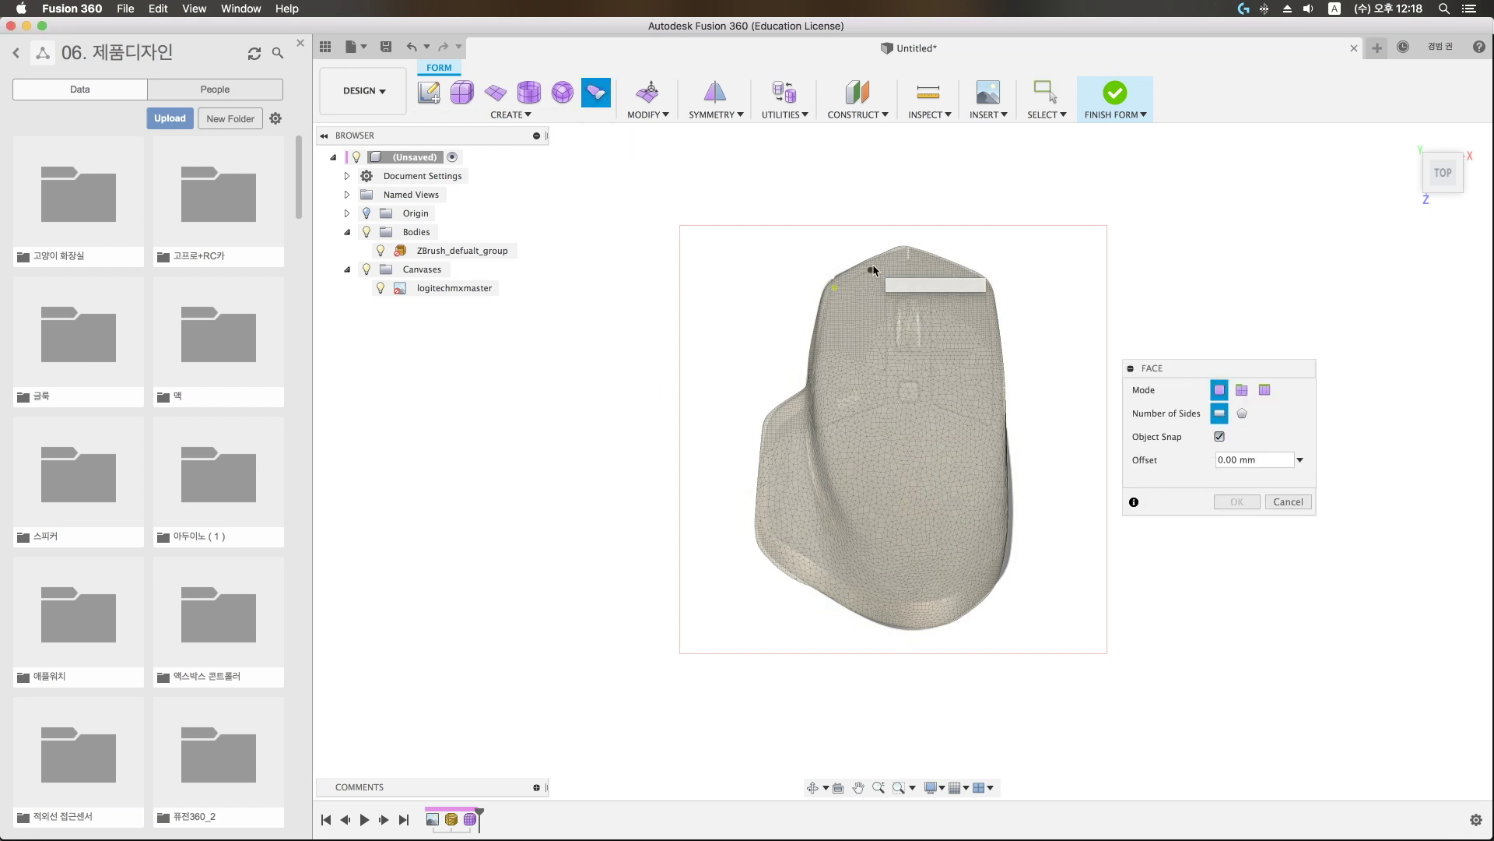
left_click(869, 335)
left_click(822, 349)
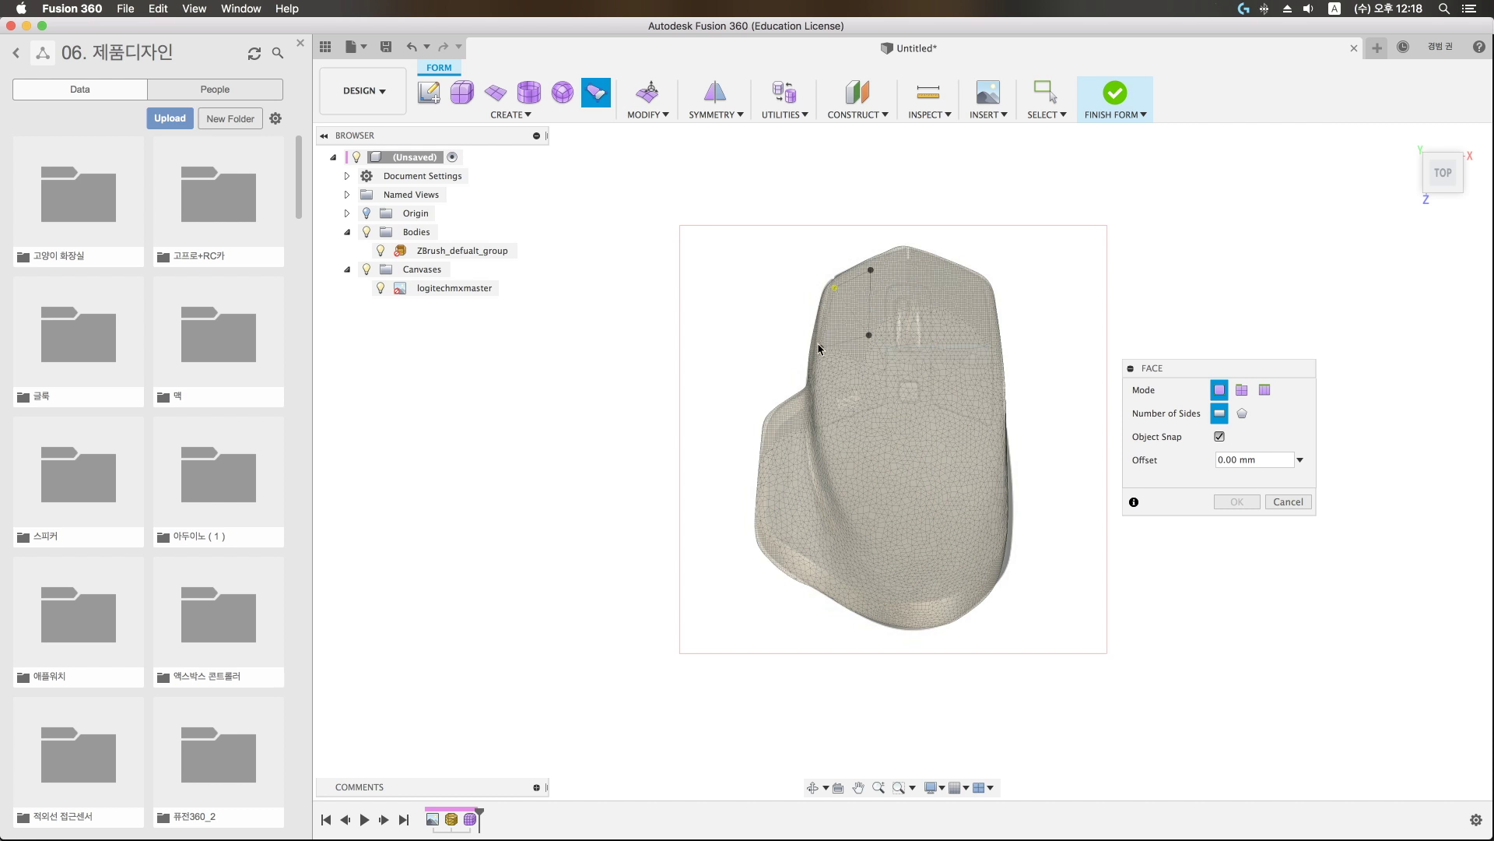
left_click(835, 288)
key("Escape")
right_click(430, 251)
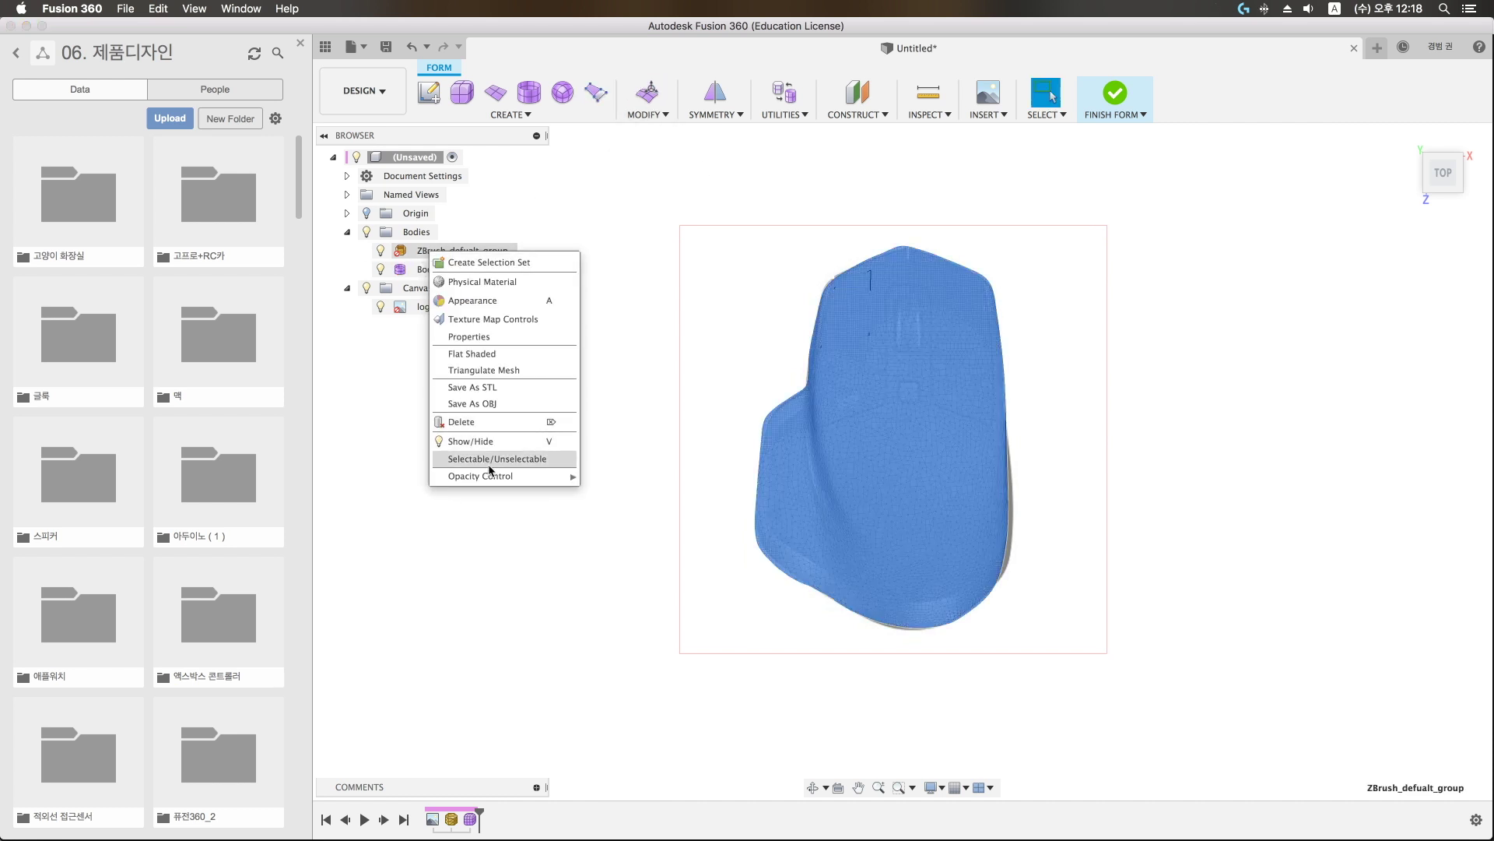
mouse_move(502, 475)
left_click(629, 551)
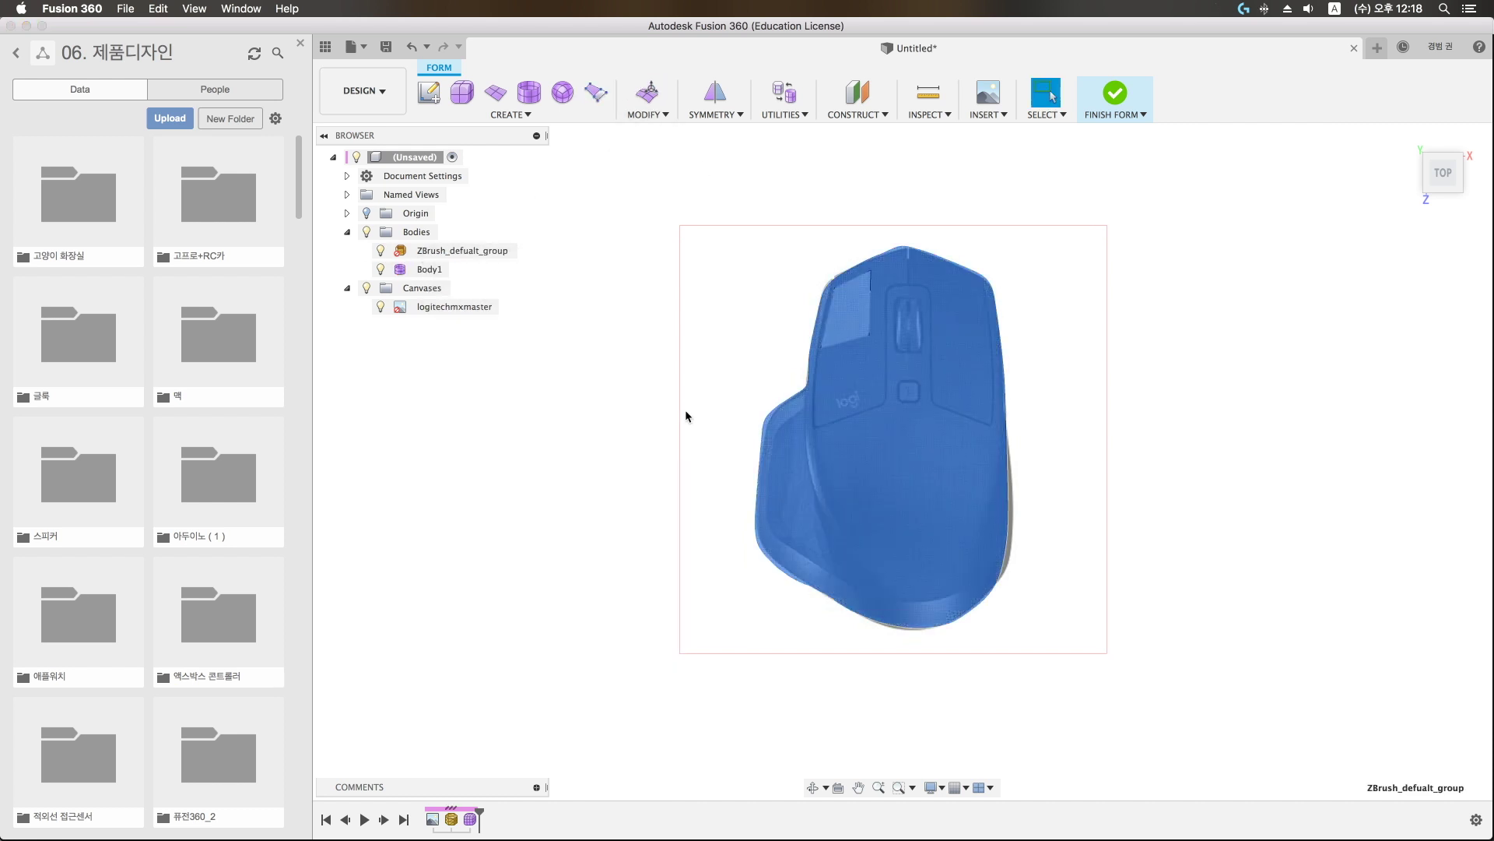
left_click(685, 409)
Step: Draw a four-corner face snapped to the mesh over the mouse's left button
left_click(596, 92)
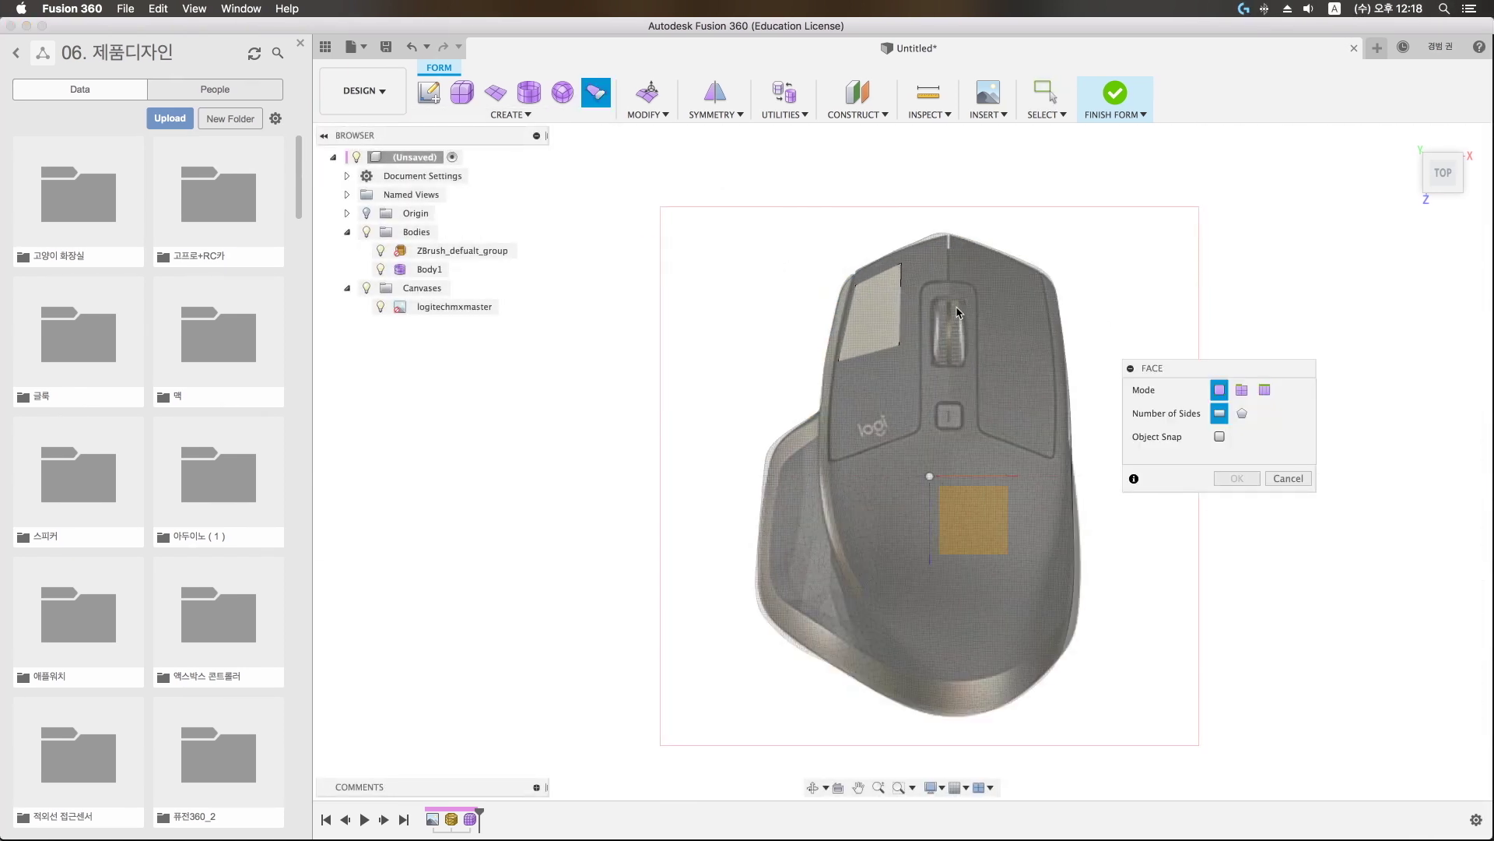
left_click(1220, 437)
left_click(901, 263)
left_click(947, 243)
left_click(944, 340)
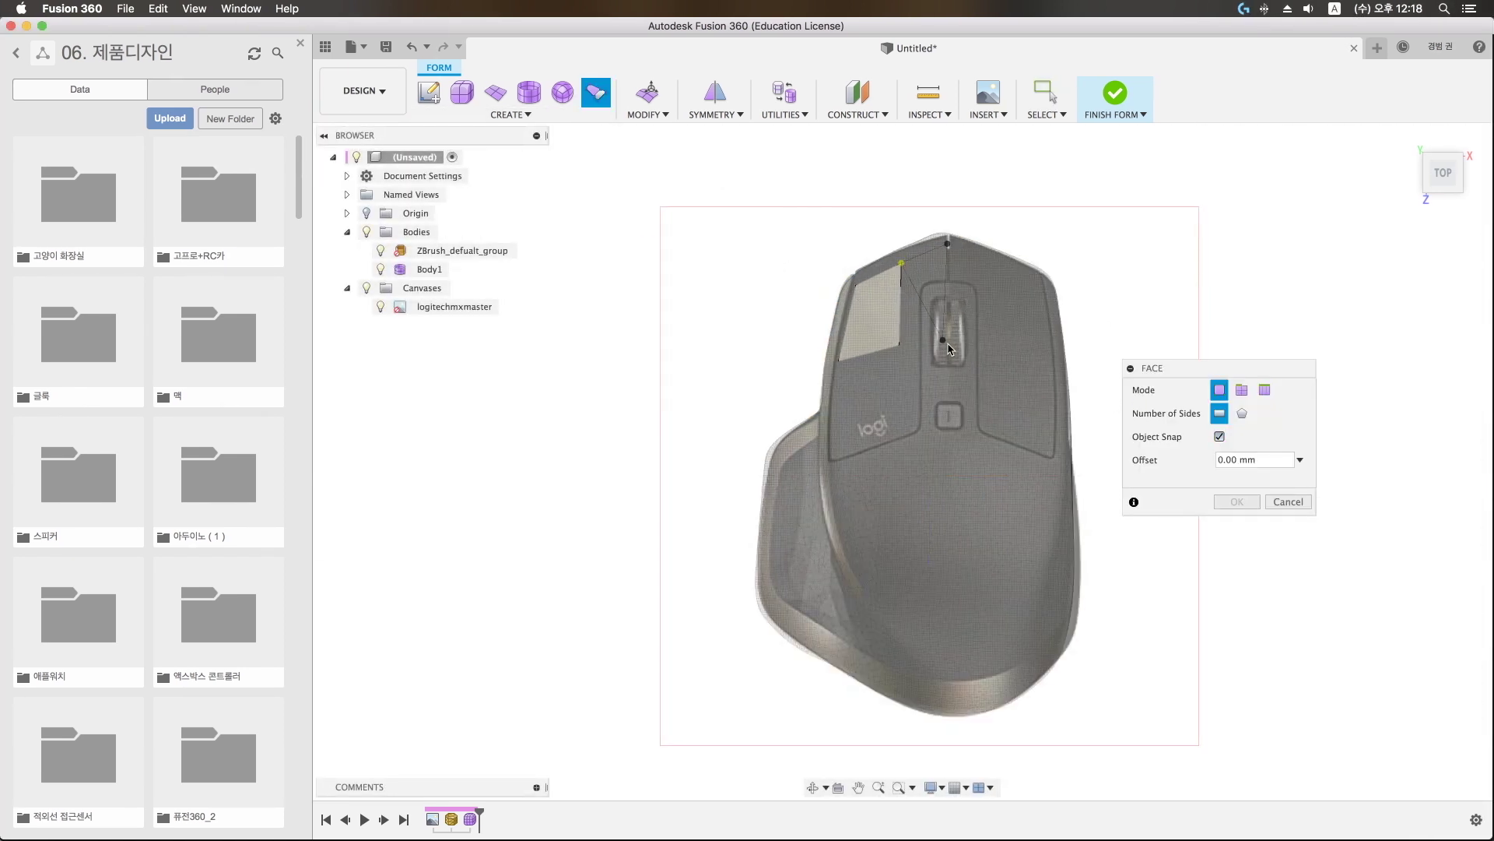
left_click(887, 353)
left_click(1237, 501)
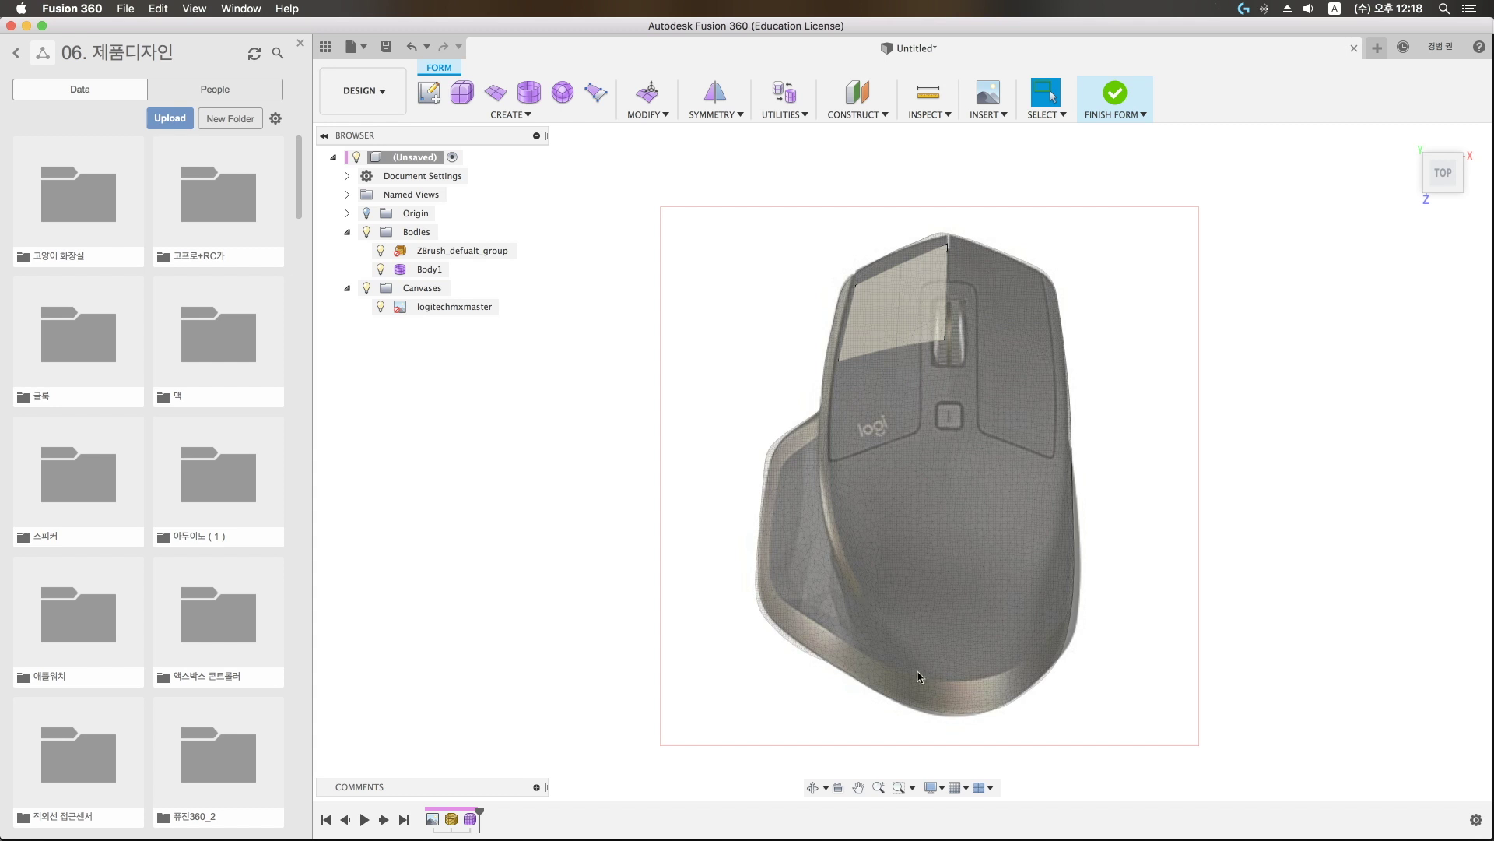
Step: Edit Form with mesh snapping, pulling the face's lower edges down the left side
left_click(650, 97)
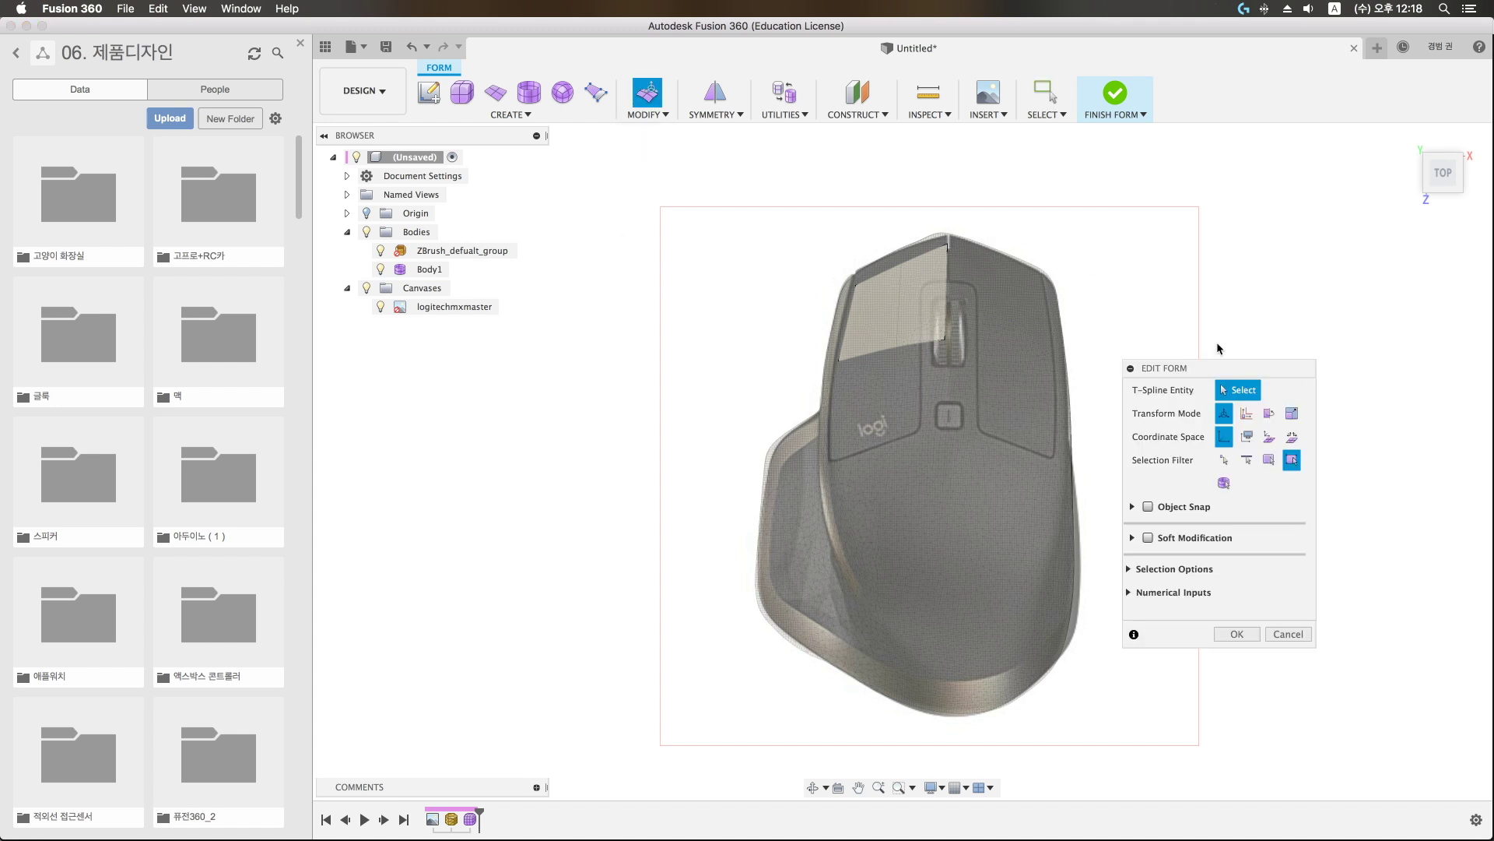
left_click(1149, 507)
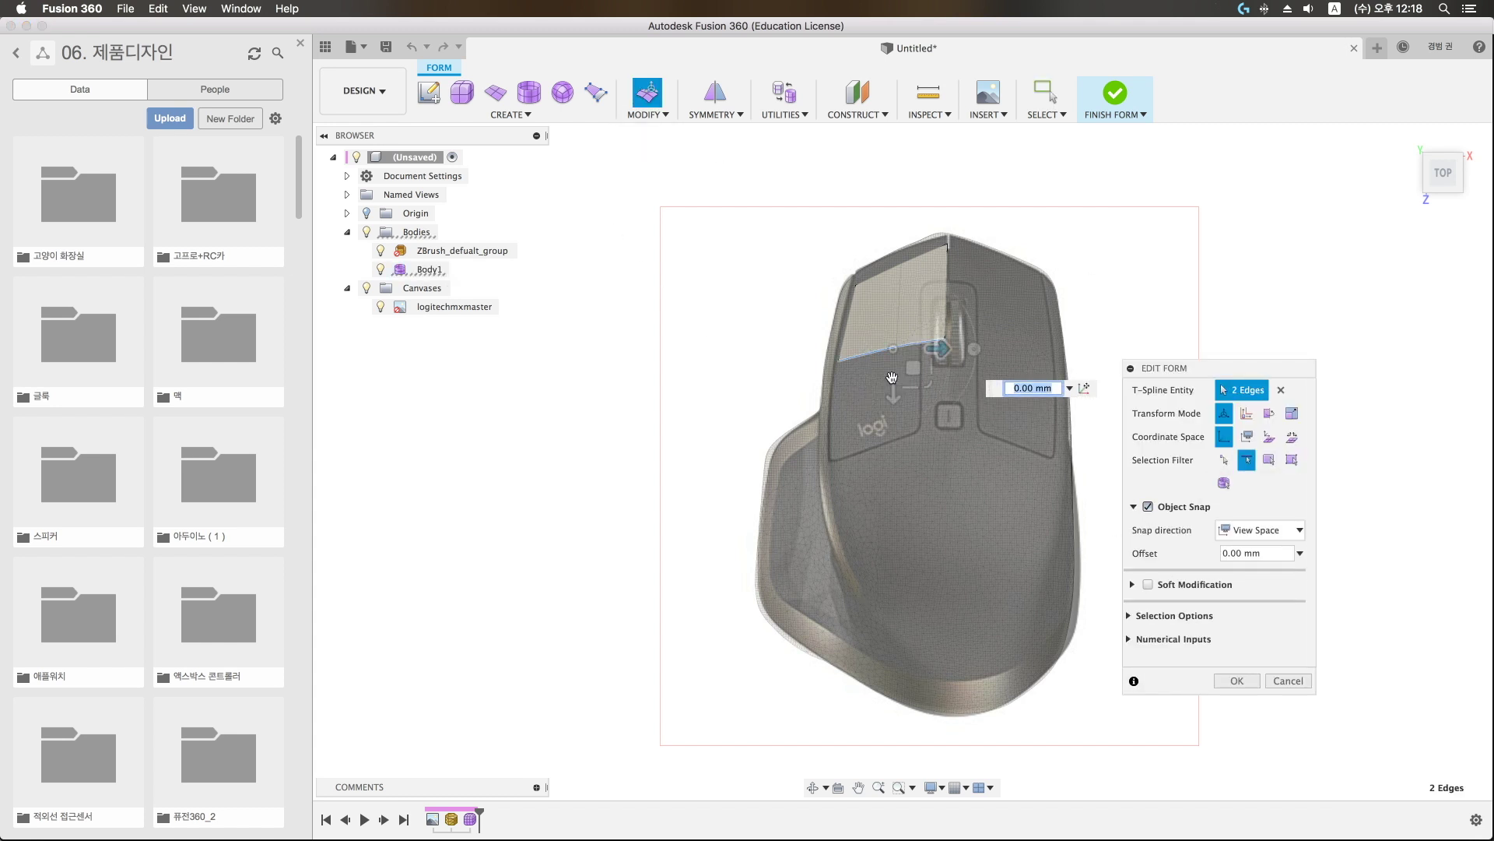
left_click_drag(915, 420, 939, 707)
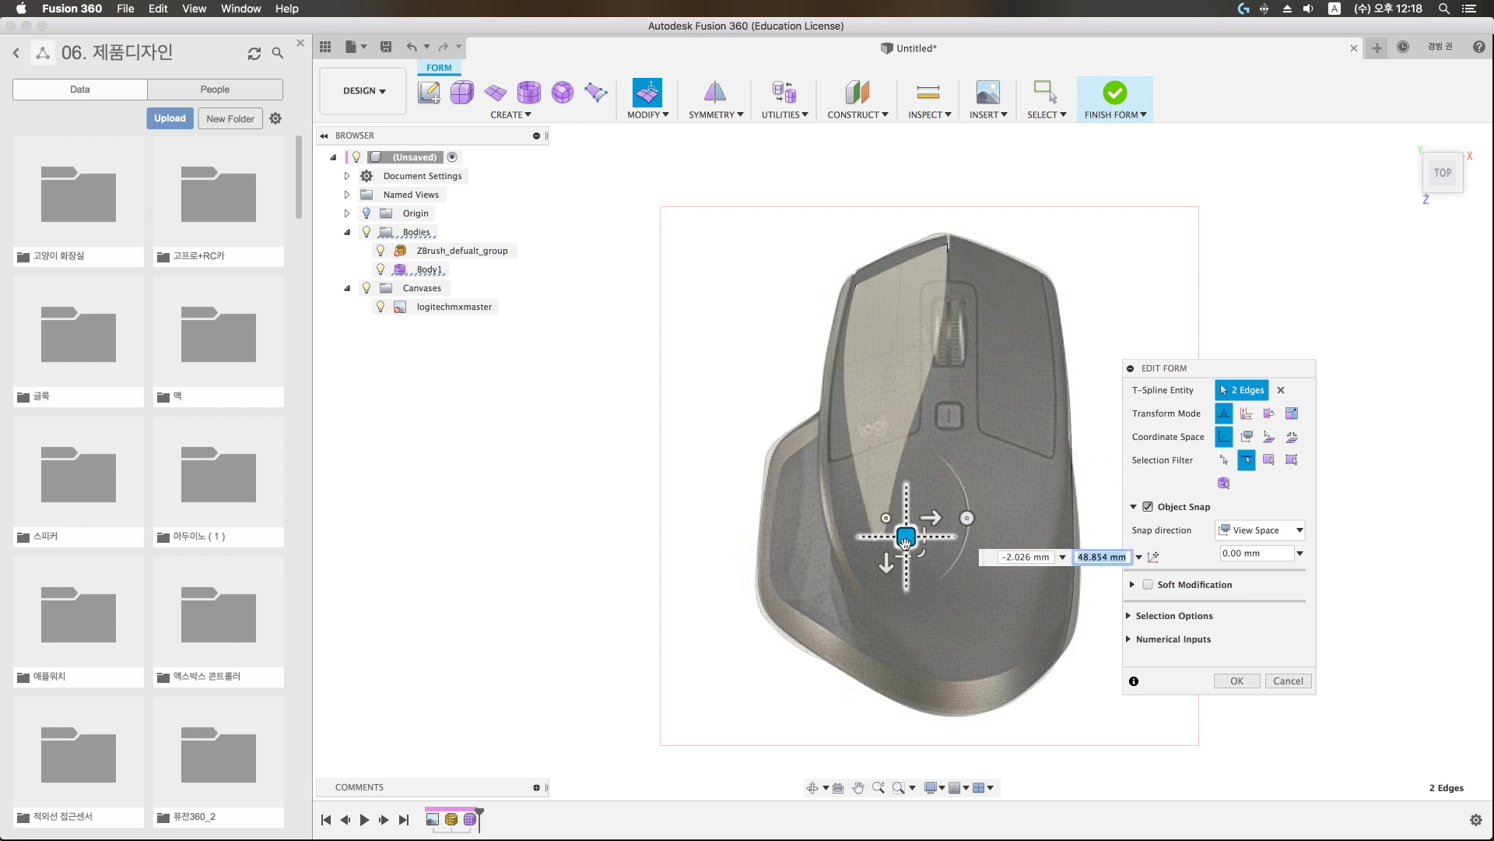
left_click(1237, 680)
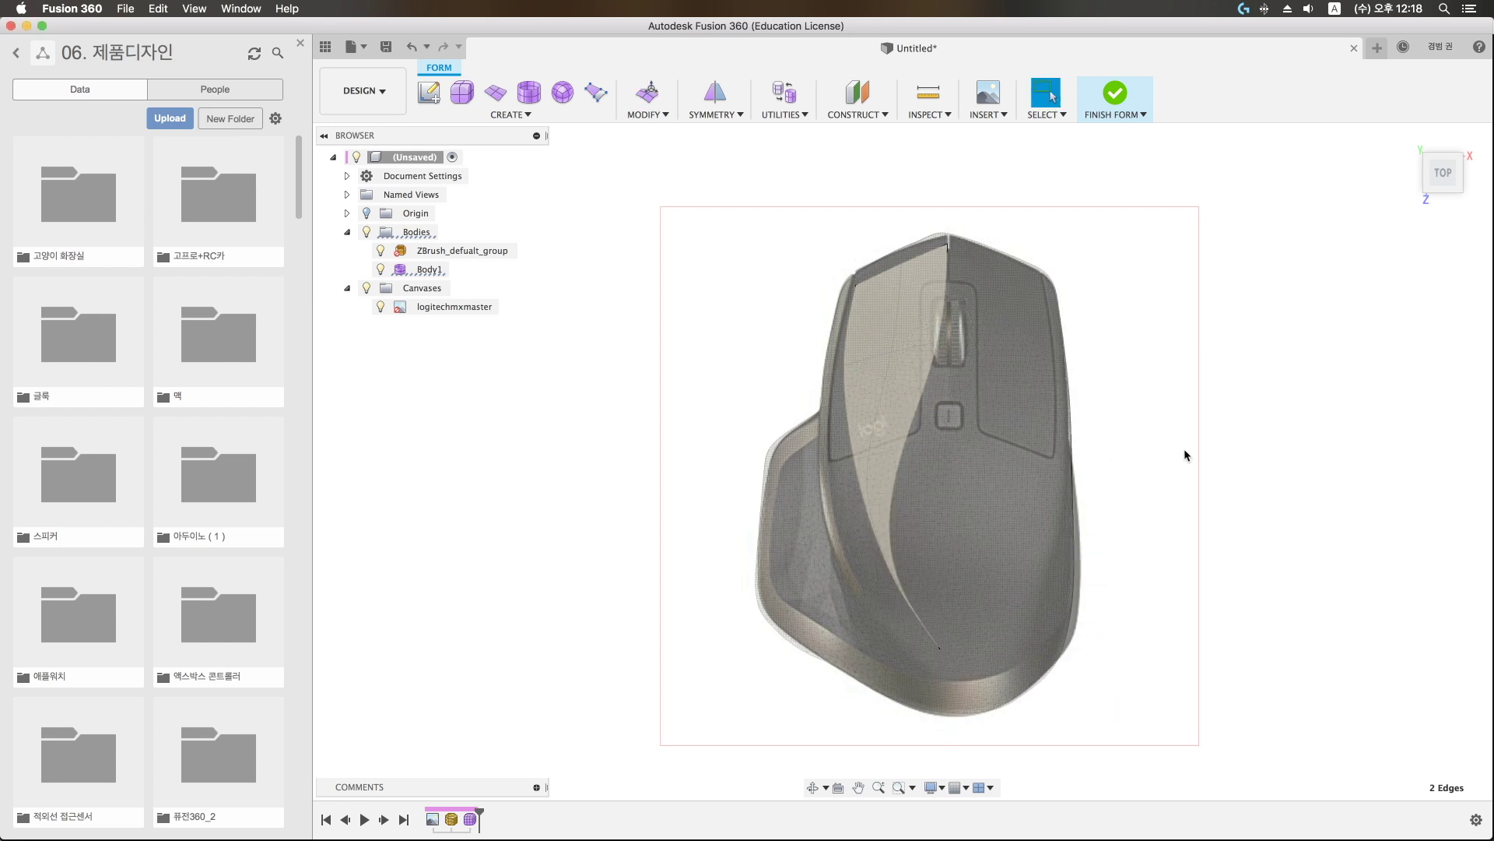
left_click(1216, 415)
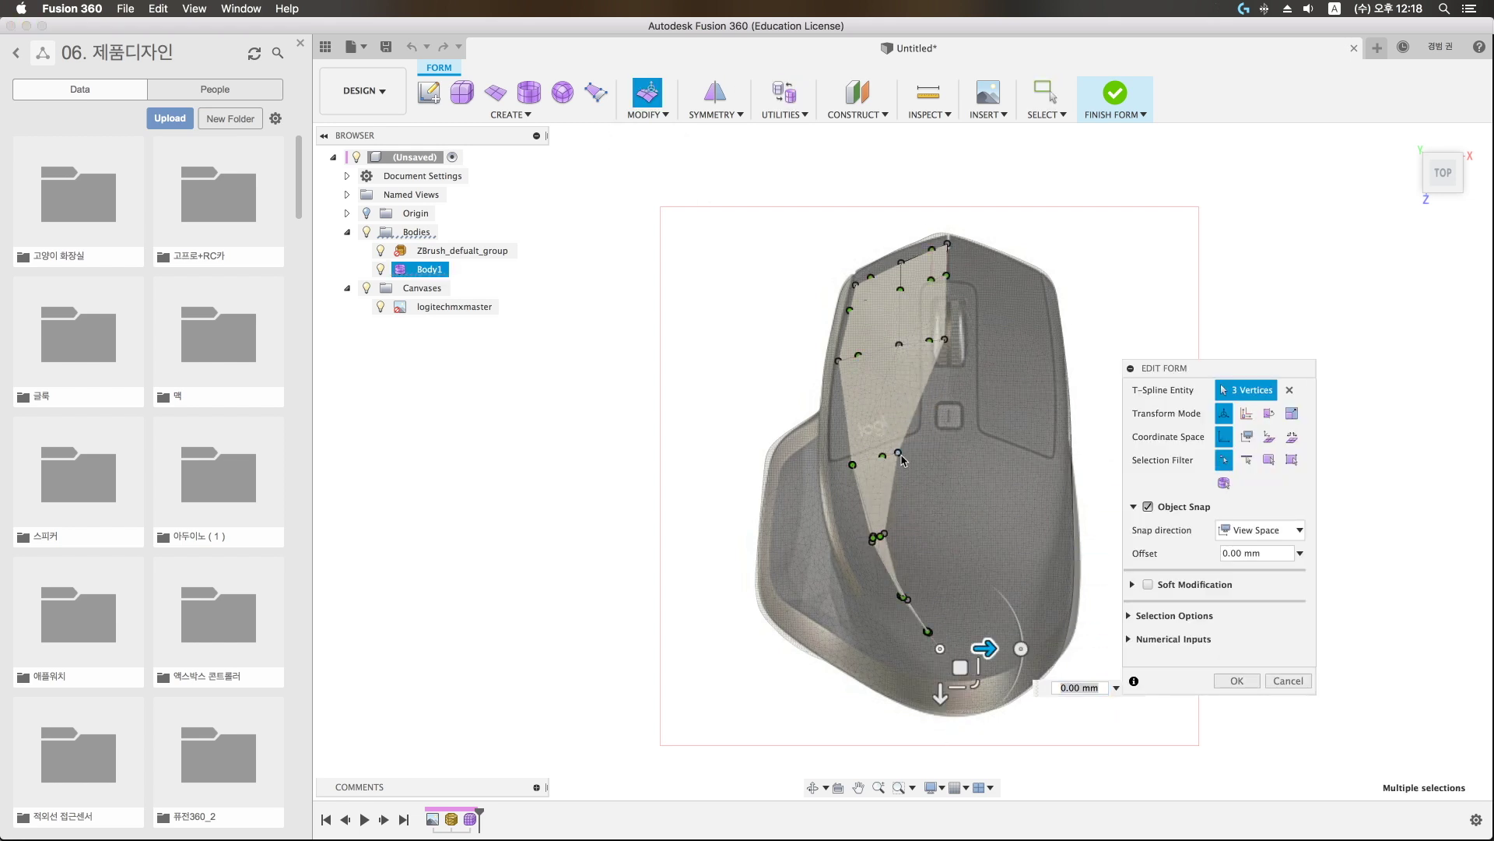
left_click(995, 450)
left_click_drag(996, 452, 1010, 455)
Step: Reposition the strip's vertices, including the front tip, to hug the mesh surface
left_click(901, 458)
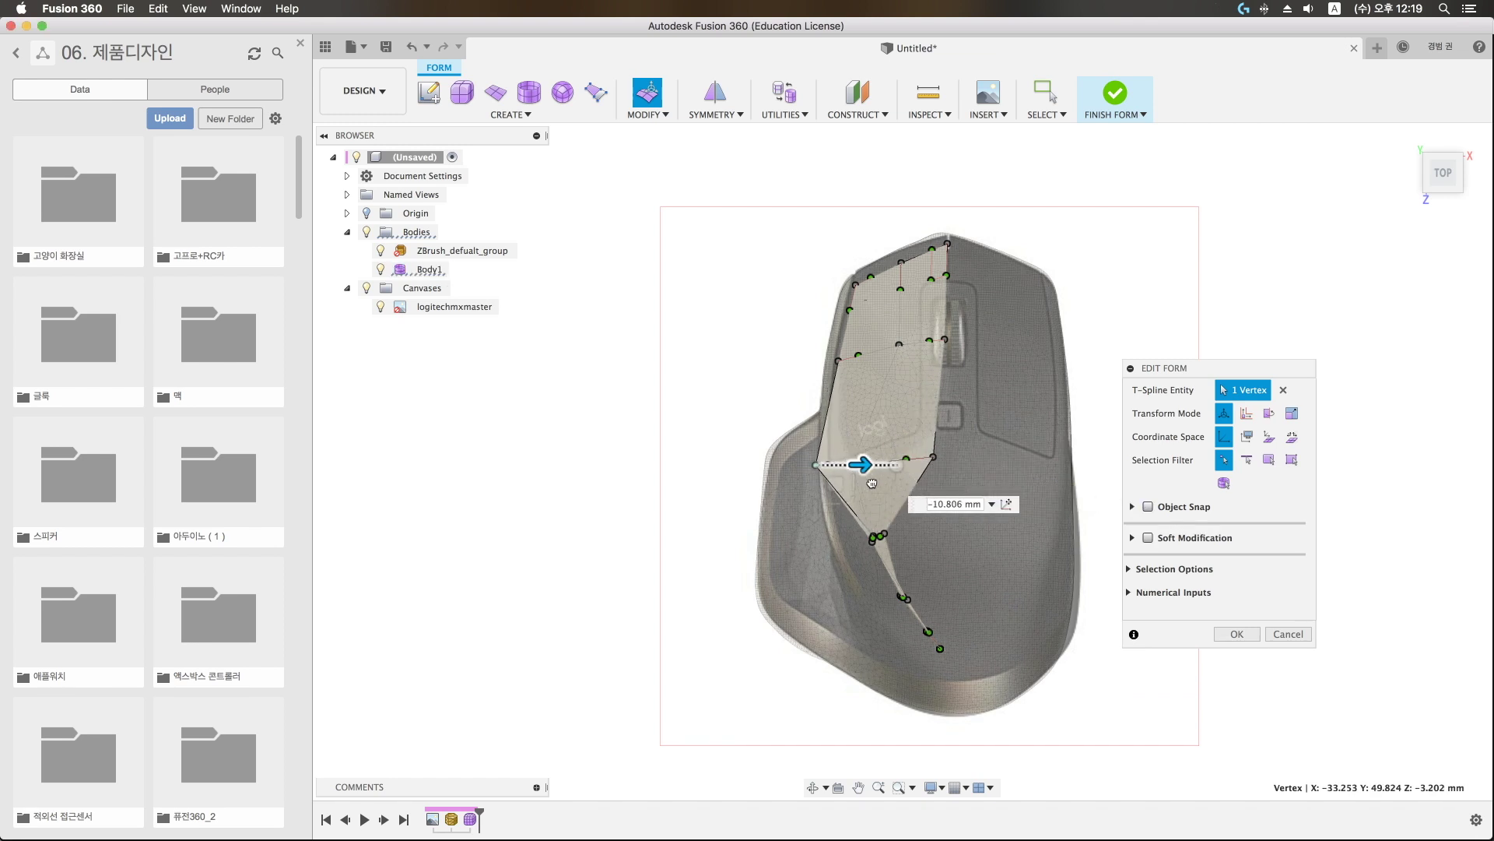
left_click(900, 289)
left_click_drag(901, 286, 963, 251)
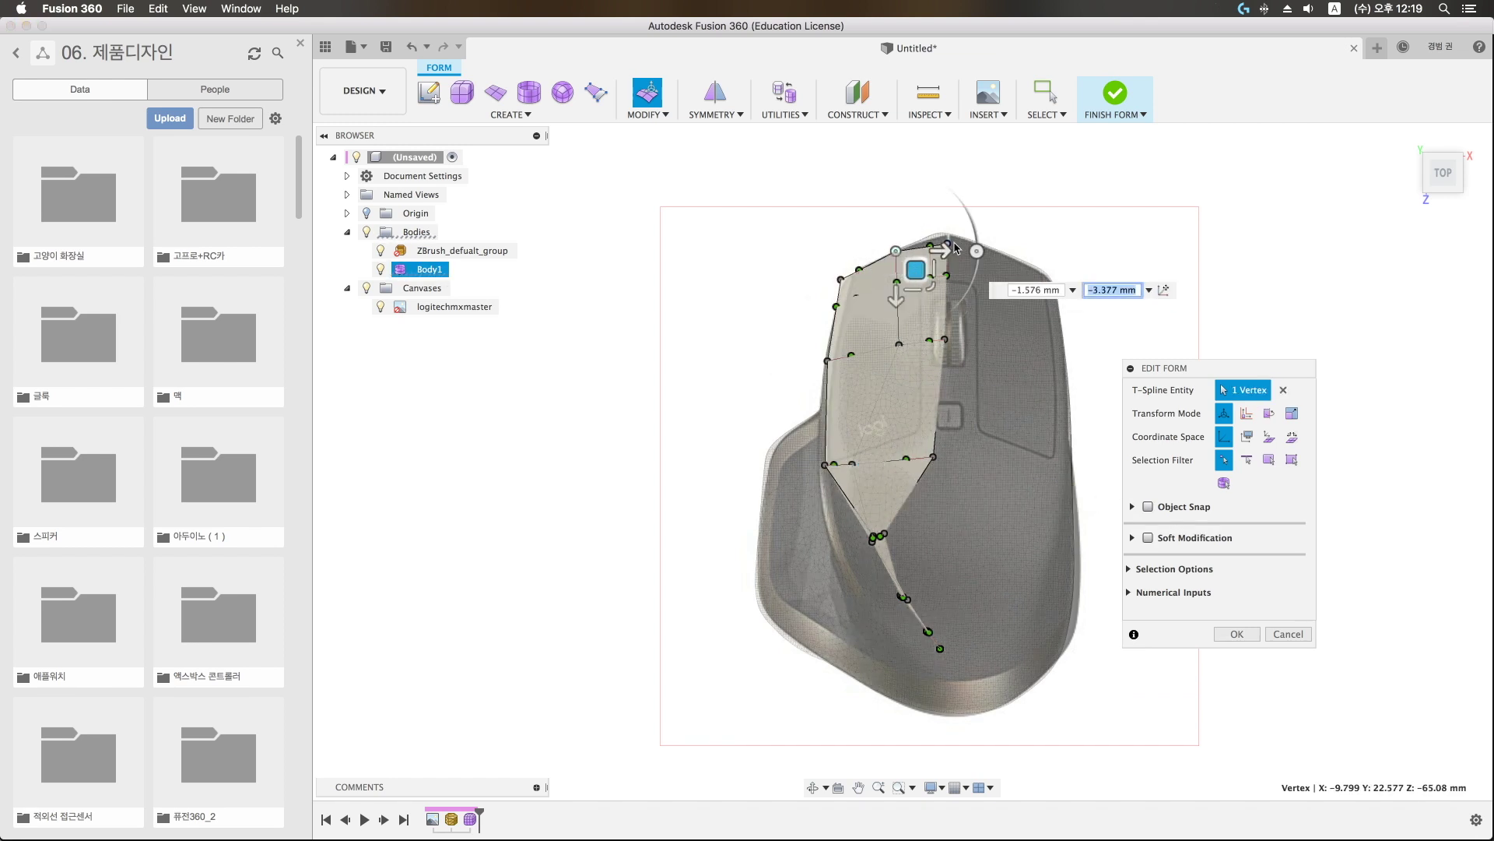
left_click(903, 460)
middle_click_drag(909, 553, 917, 486, "shift")
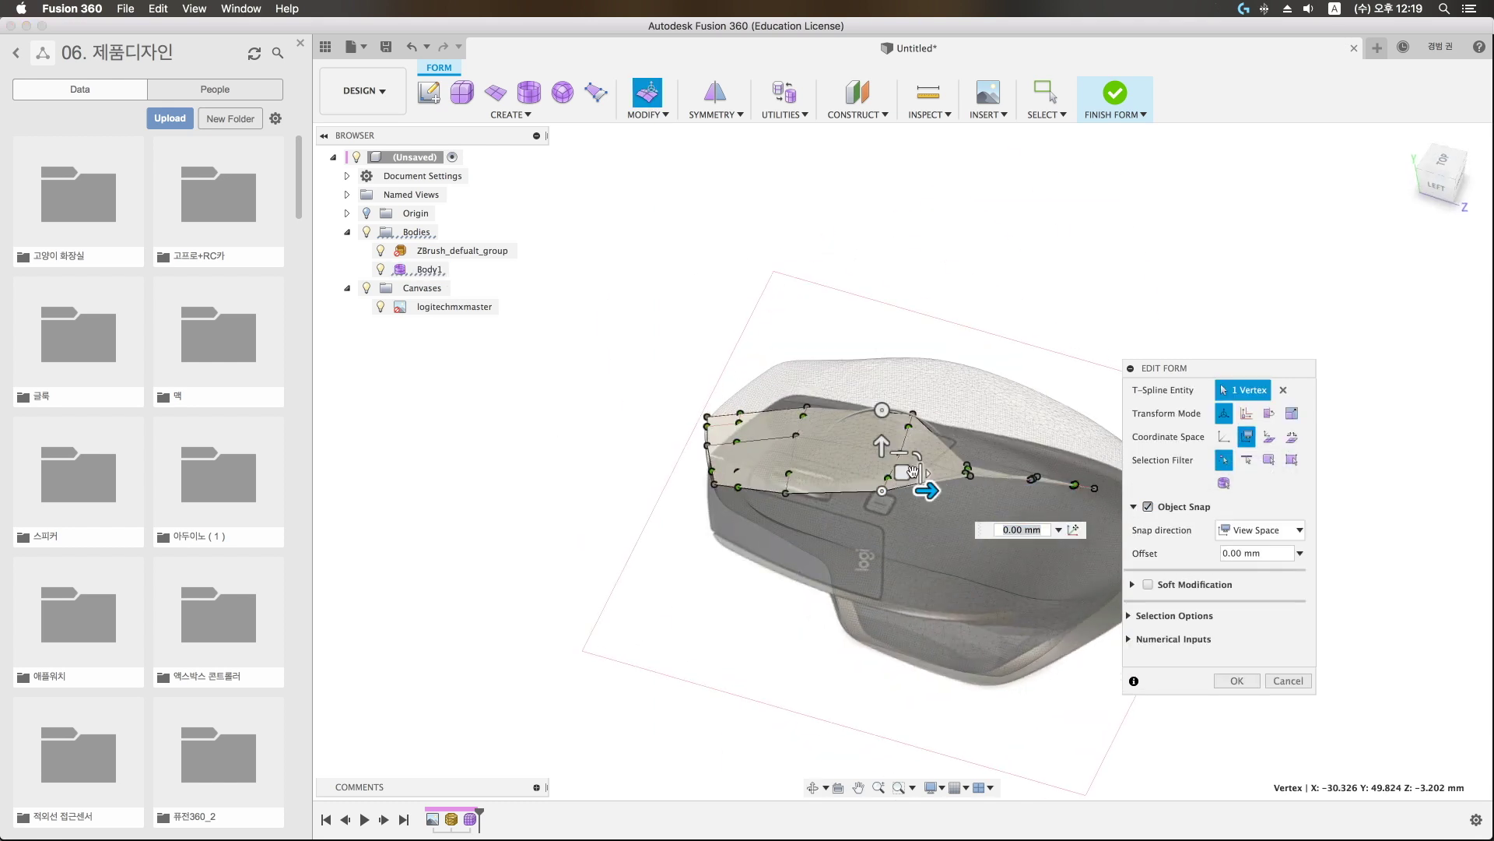
left_click(969, 467)
middle_click_drag(1008, 410, 928, 477, "shift")
scroll(961, 477, "up", 5)
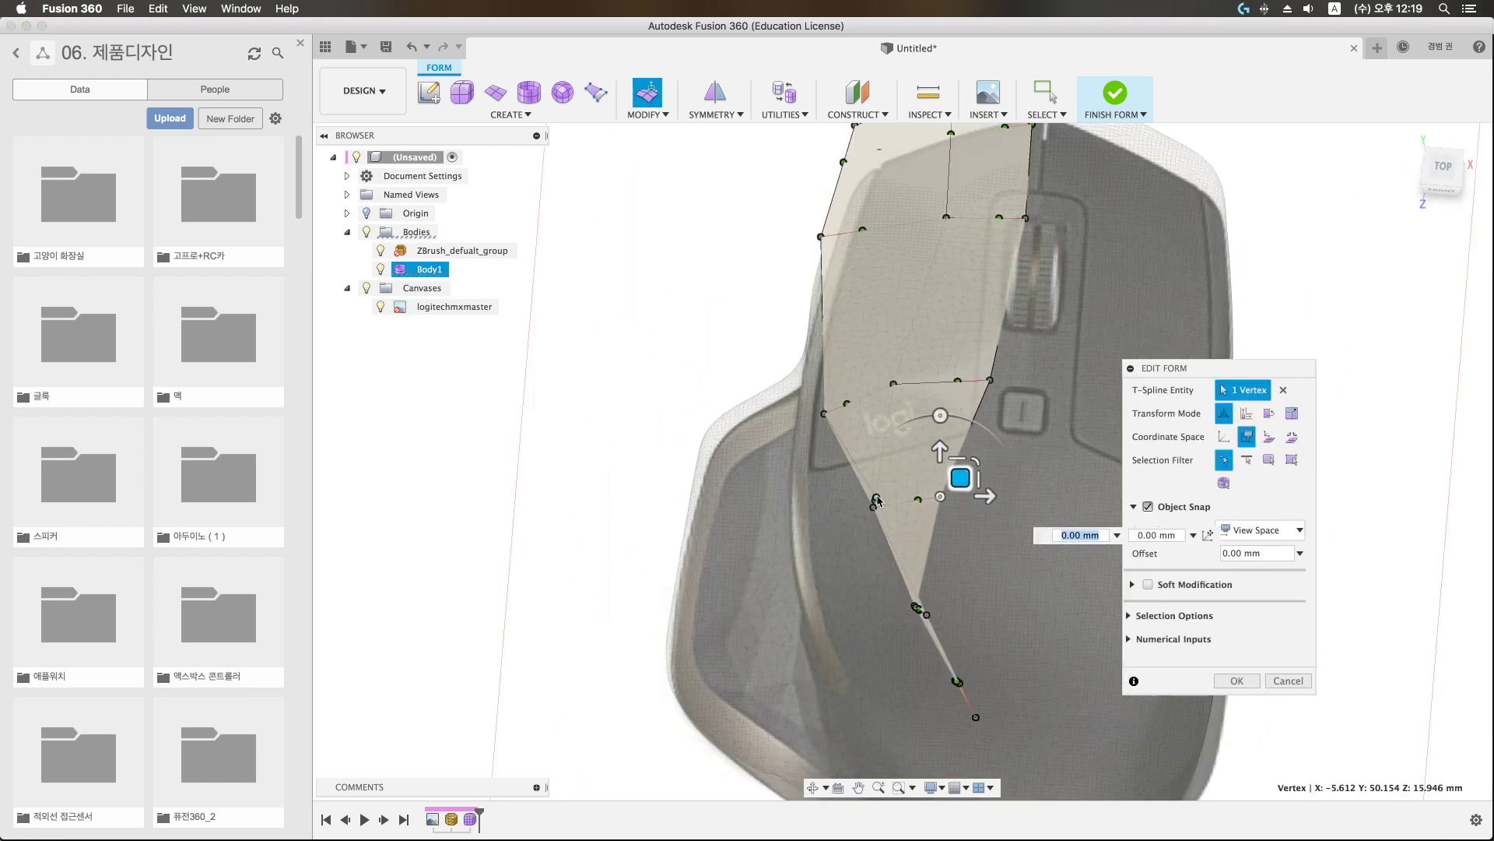
left_click(1147, 506)
left_click_drag(942, 432, 928, 403)
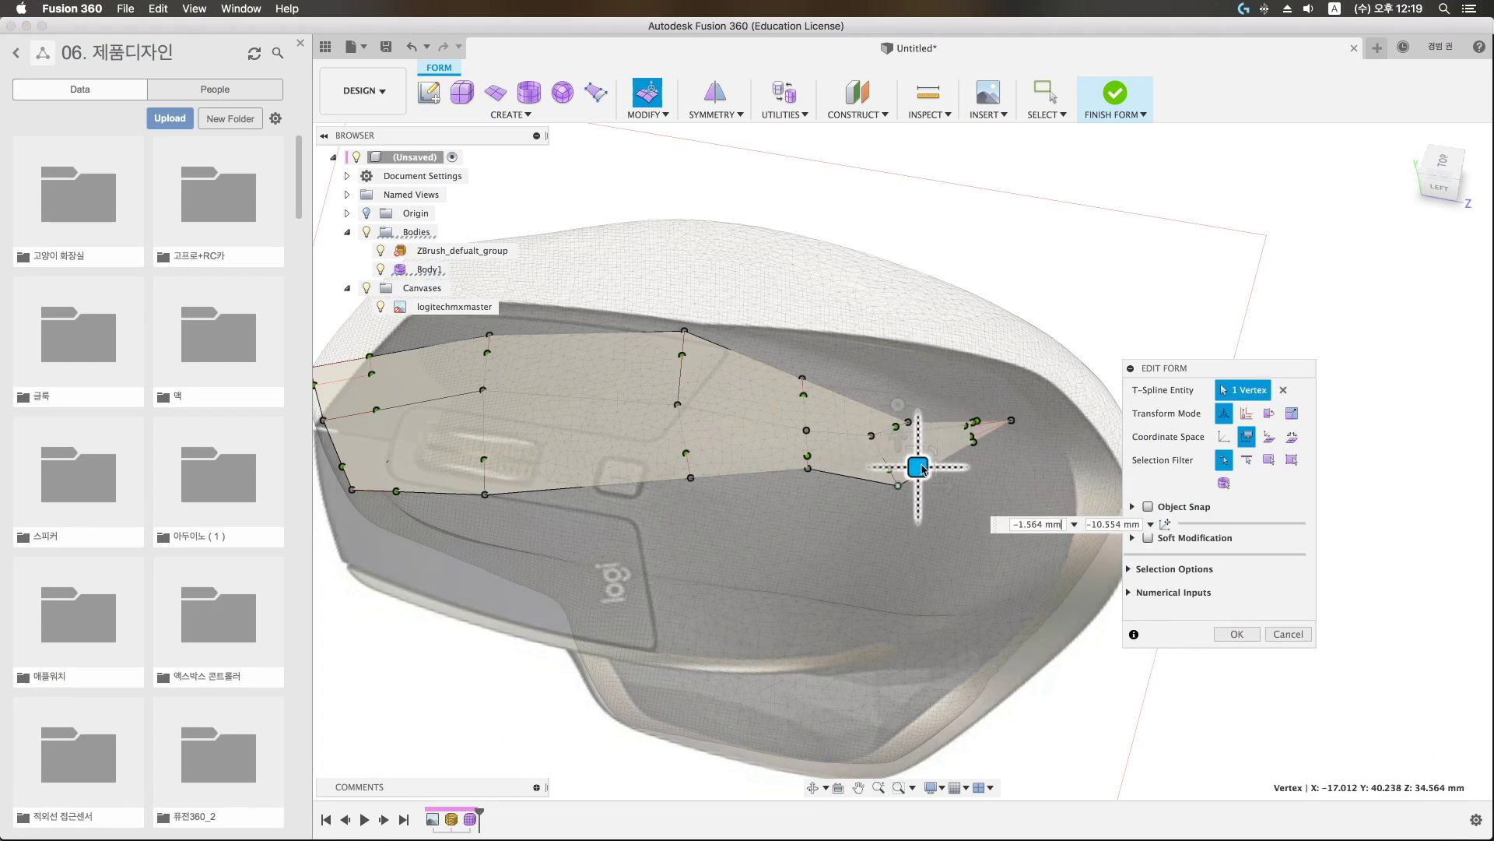
middle_click_drag(931, 402, 953, 458, "shift")
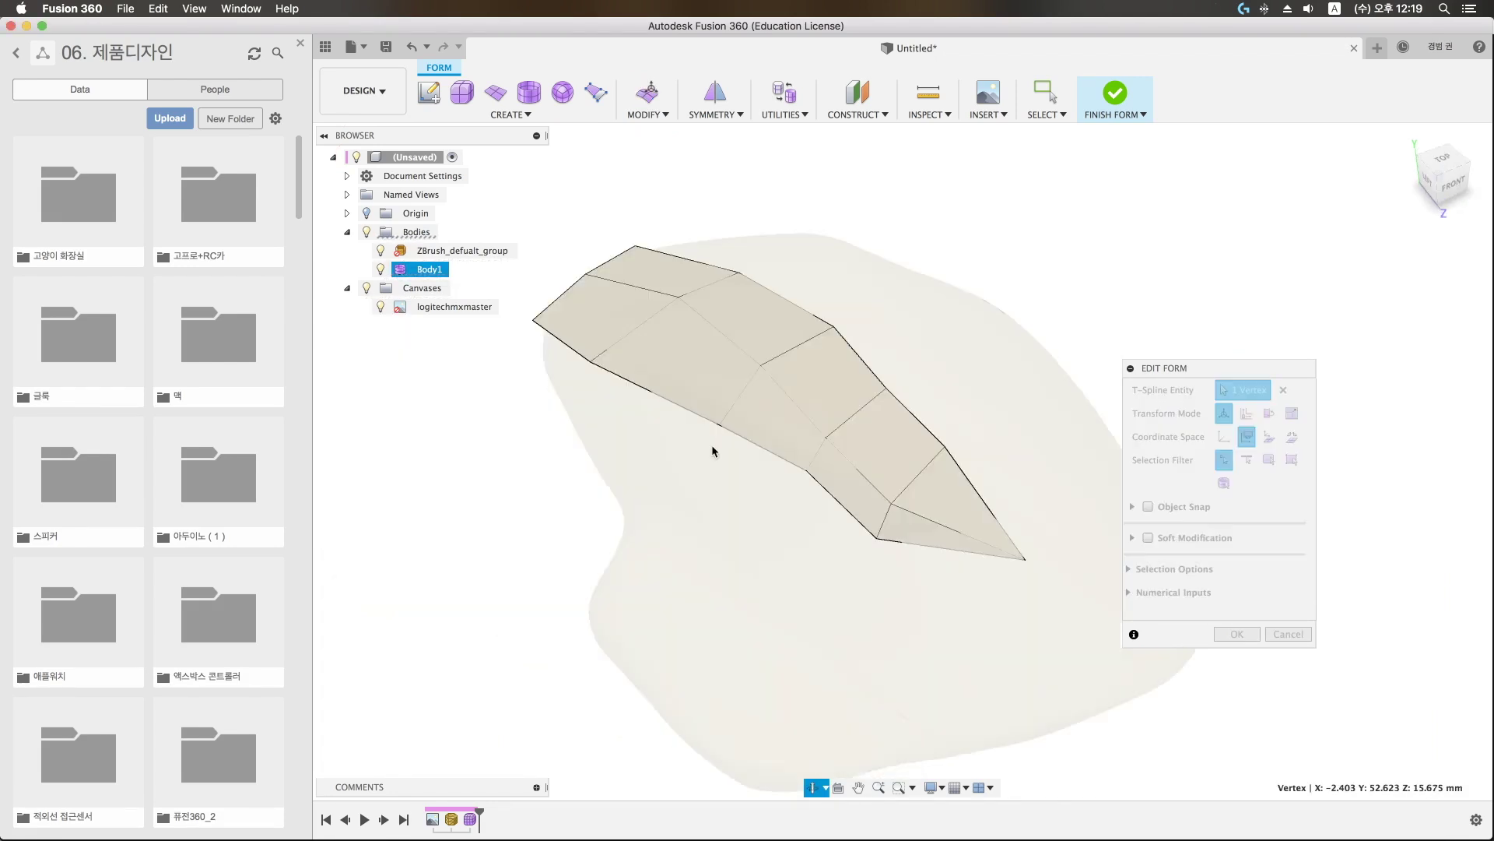
mouse_move(954, 458)
left_mouse_down()
mouse_move(905, 611)
mouse_move(867, 420)
left_mouse_up()
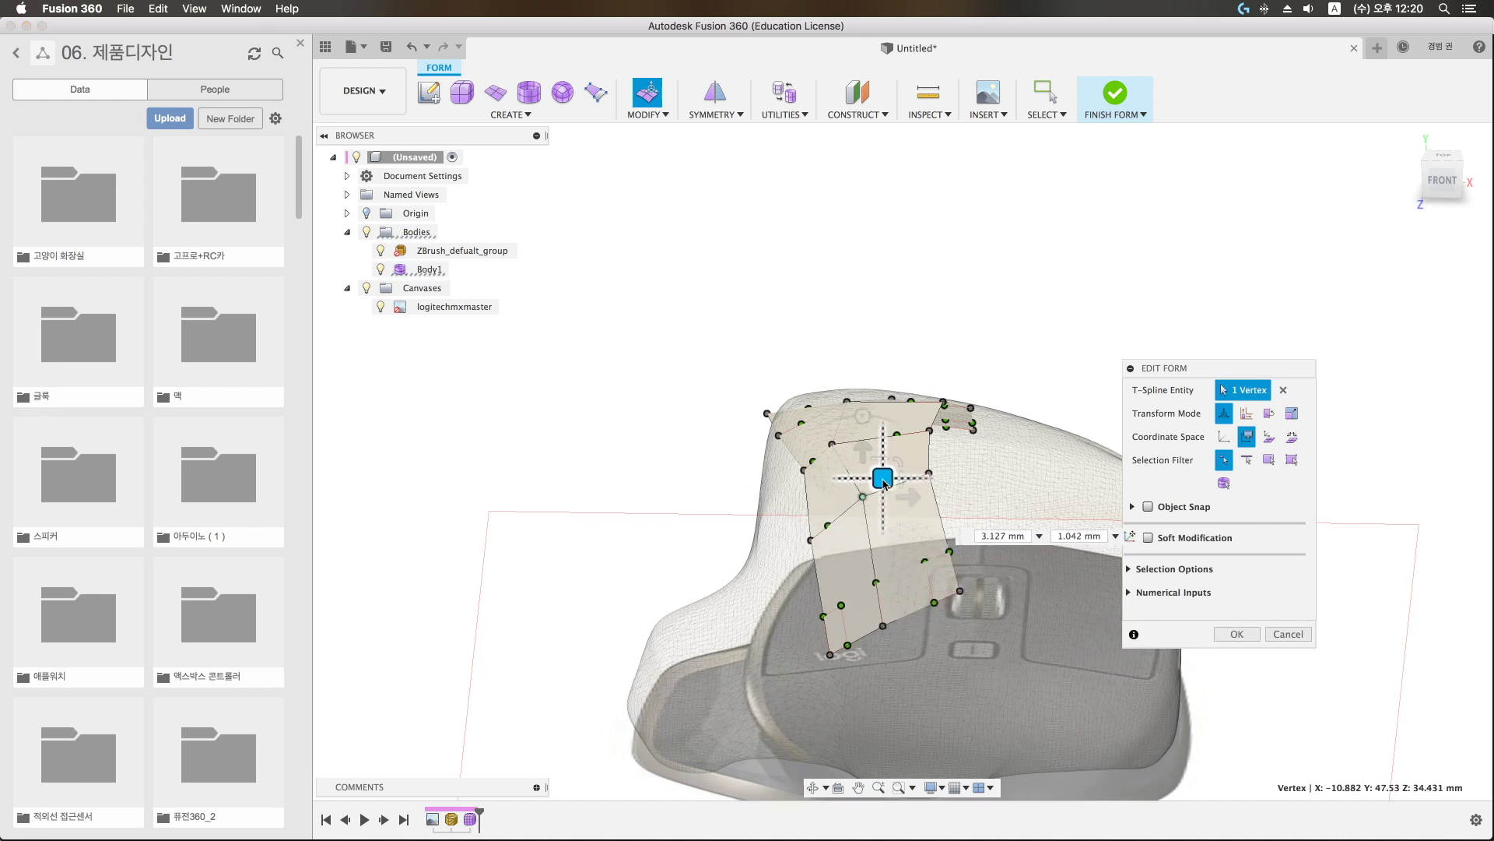
Step: Reposition the strip's vertices so they hug the mouse mesh surface
mouse_move(867, 420)
middle_mouse_down("shift")
mouse_move(898, 468)
mouse_move(745, 518)
middle_mouse_up("shift")
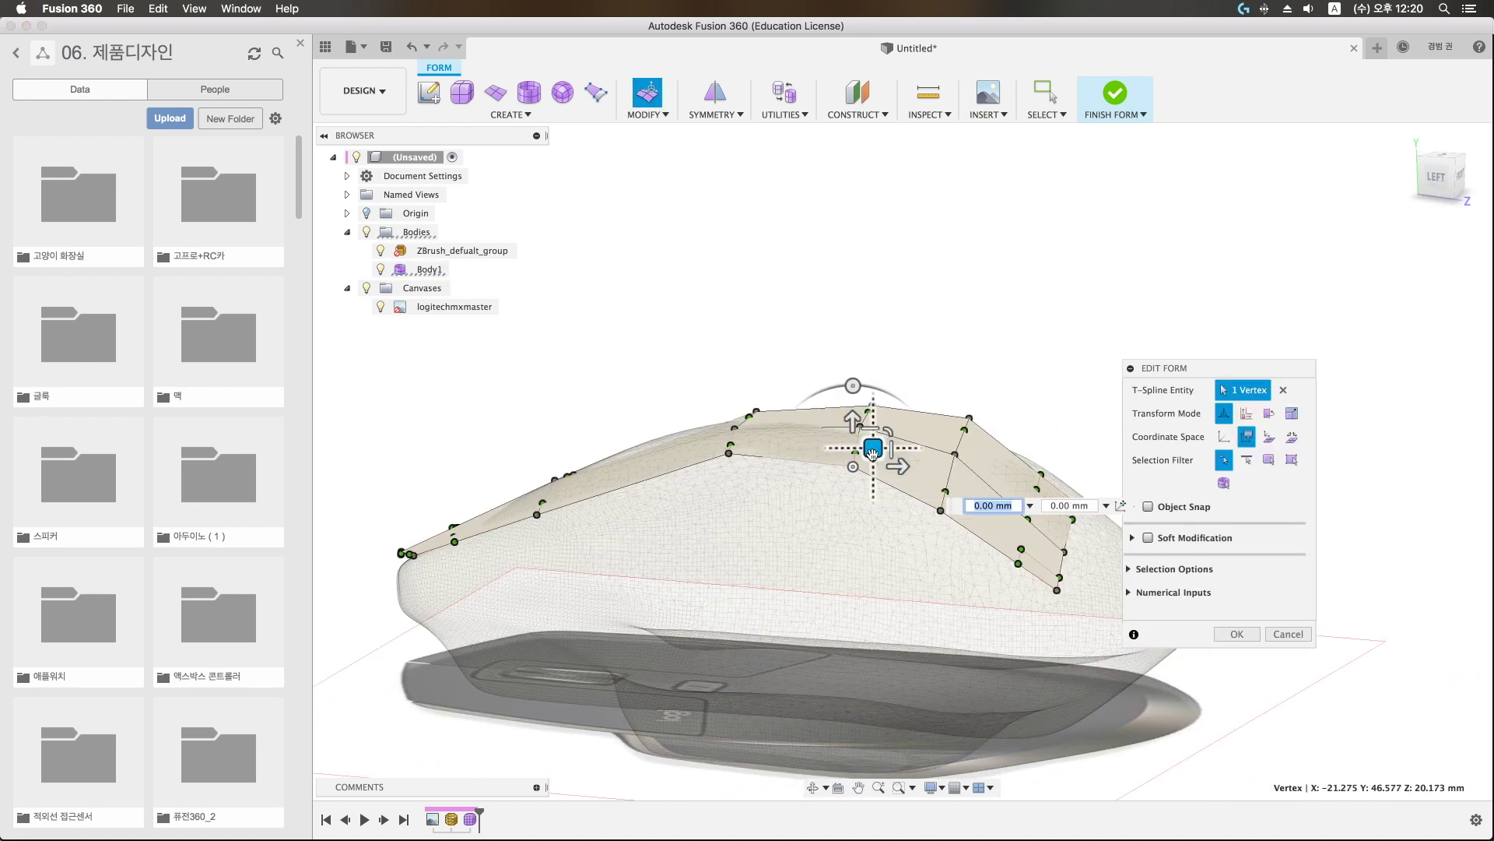
left_click_drag(809, 436, 818, 417)
mouse_move(819, 417)
middle_mouse_down("shift")
mouse_move(812, 596)
mouse_move(733, 427)
middle_mouse_up("shift")
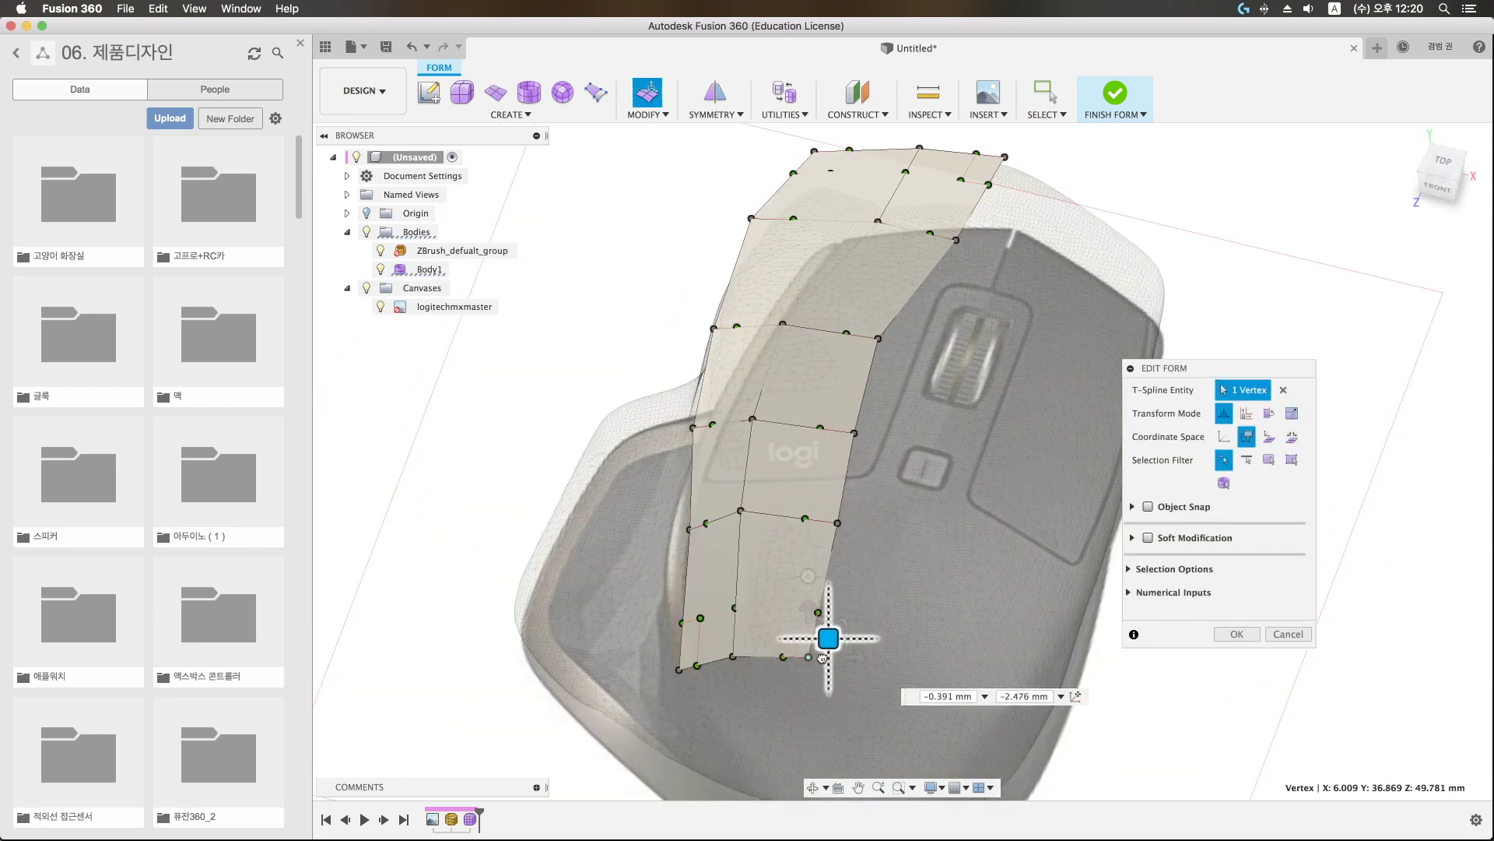
left_click(761, 635)
mouse_move(761, 634)
middle_mouse_down("shift")
mouse_move(683, 539)
mouse_move(701, 576)
middle_mouse_up("shift")
left_click(682, 539)
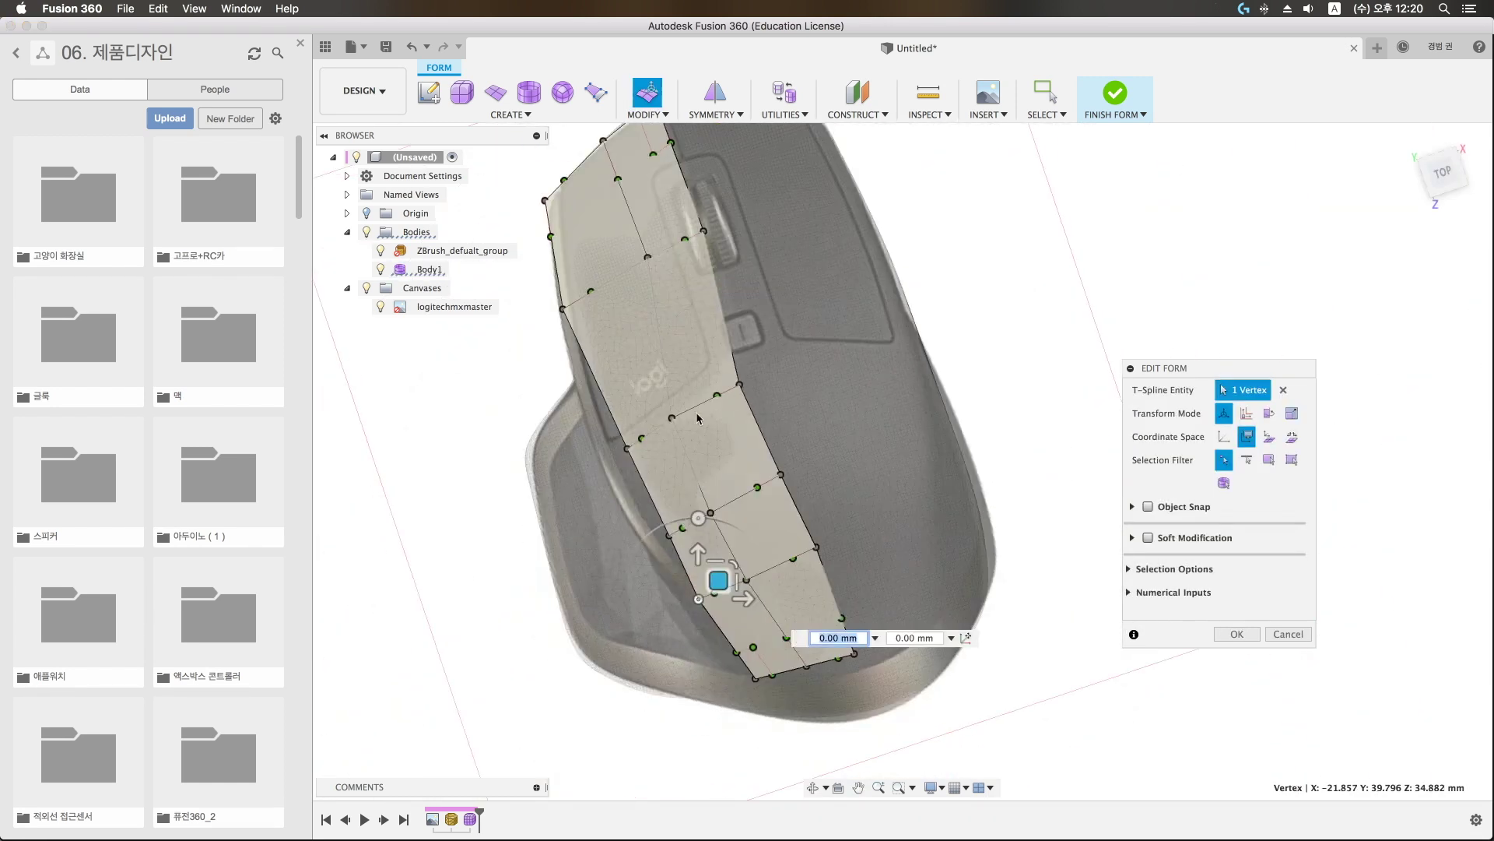
left_click(701, 387)
left_click_drag(700, 386, 782, 432)
middle_click_drag(782, 431, 717, 384, "shift")
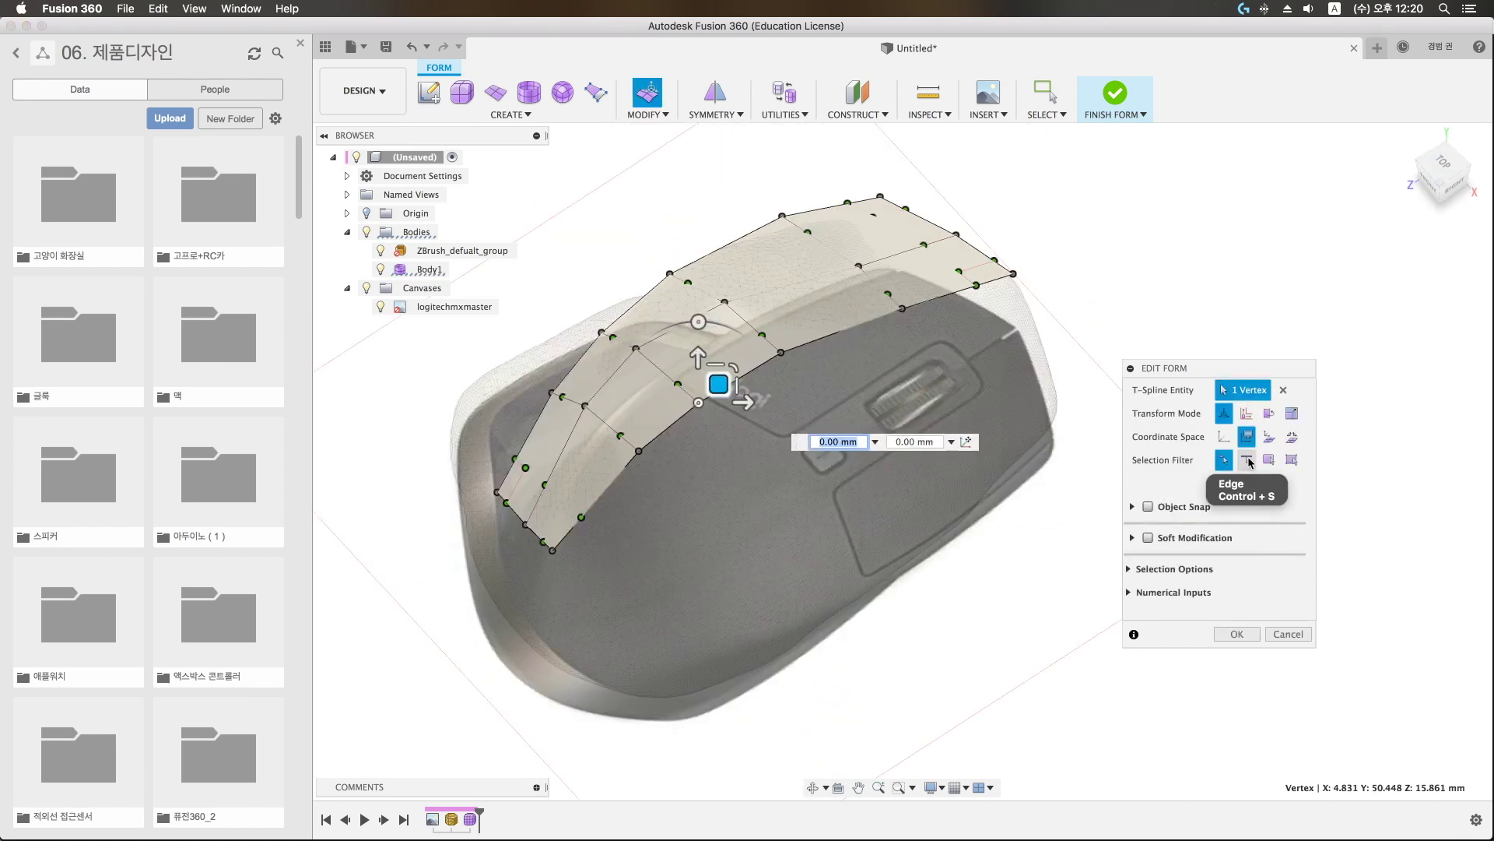
Step: Alt-drag the strip's outer edge loop across the mouse top and fit its corner vertex to the outline
left_click(1246, 460)
double_click(801, 382)
left_click_drag(790, 374, 861, 484)
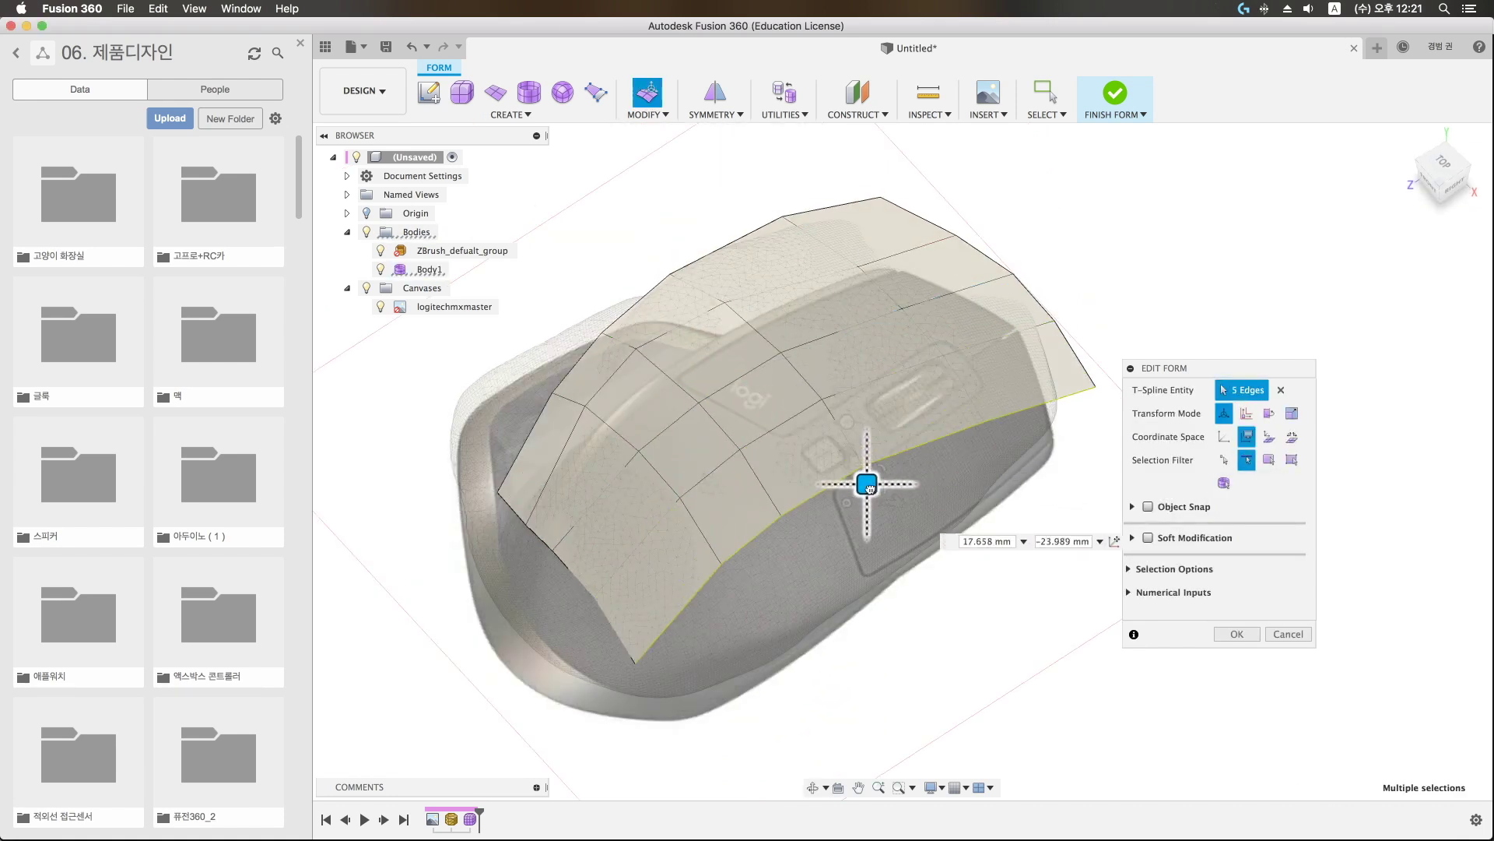
middle_click_drag(864, 506, 637, 597, "shift")
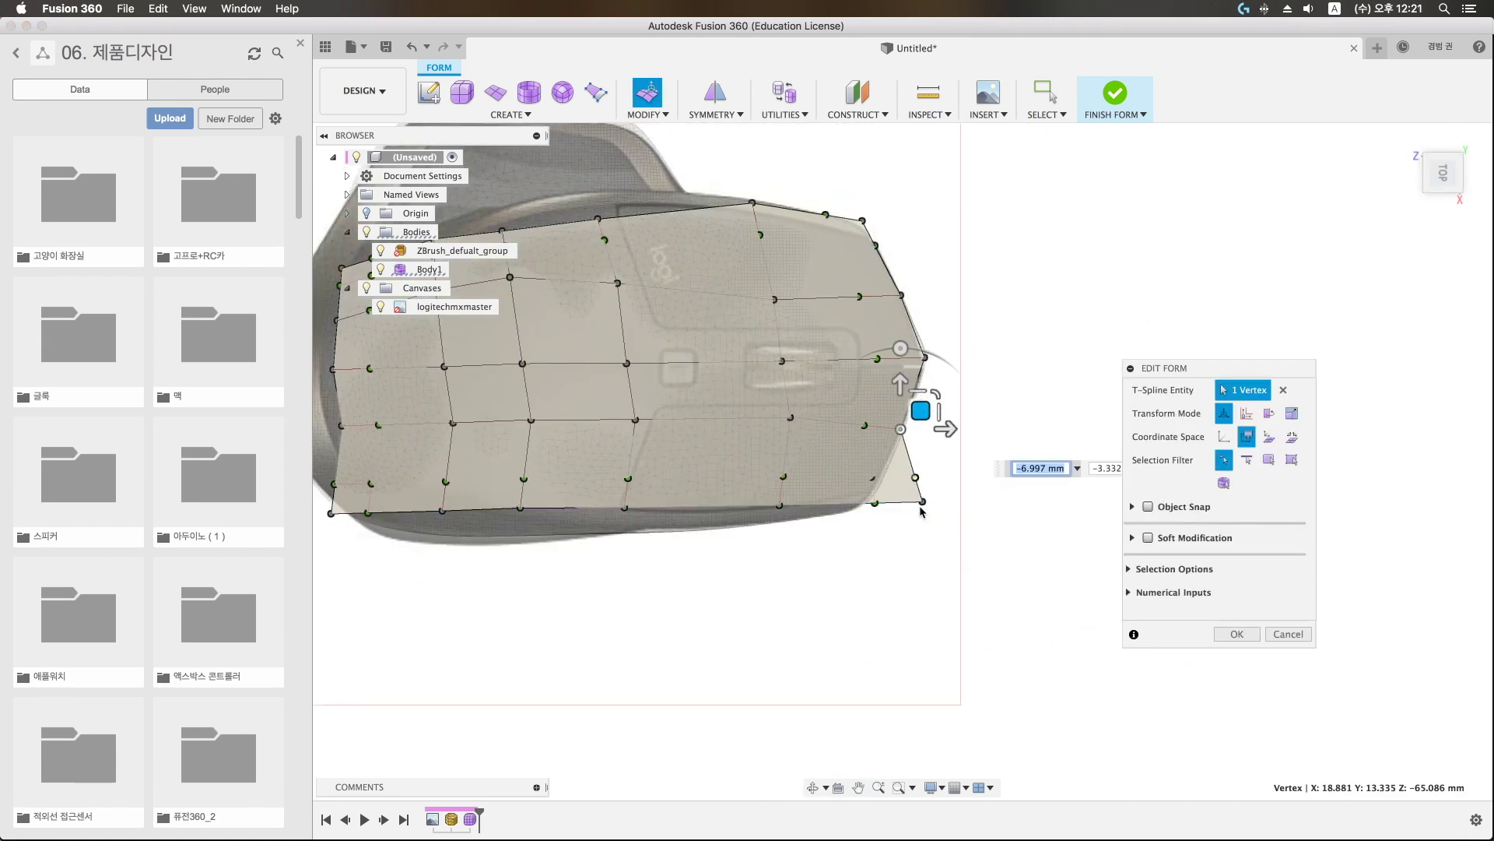
left_click_drag(923, 407, 874, 477)
left_click(623, 480)
left_click_drag(624, 480, 770, 471)
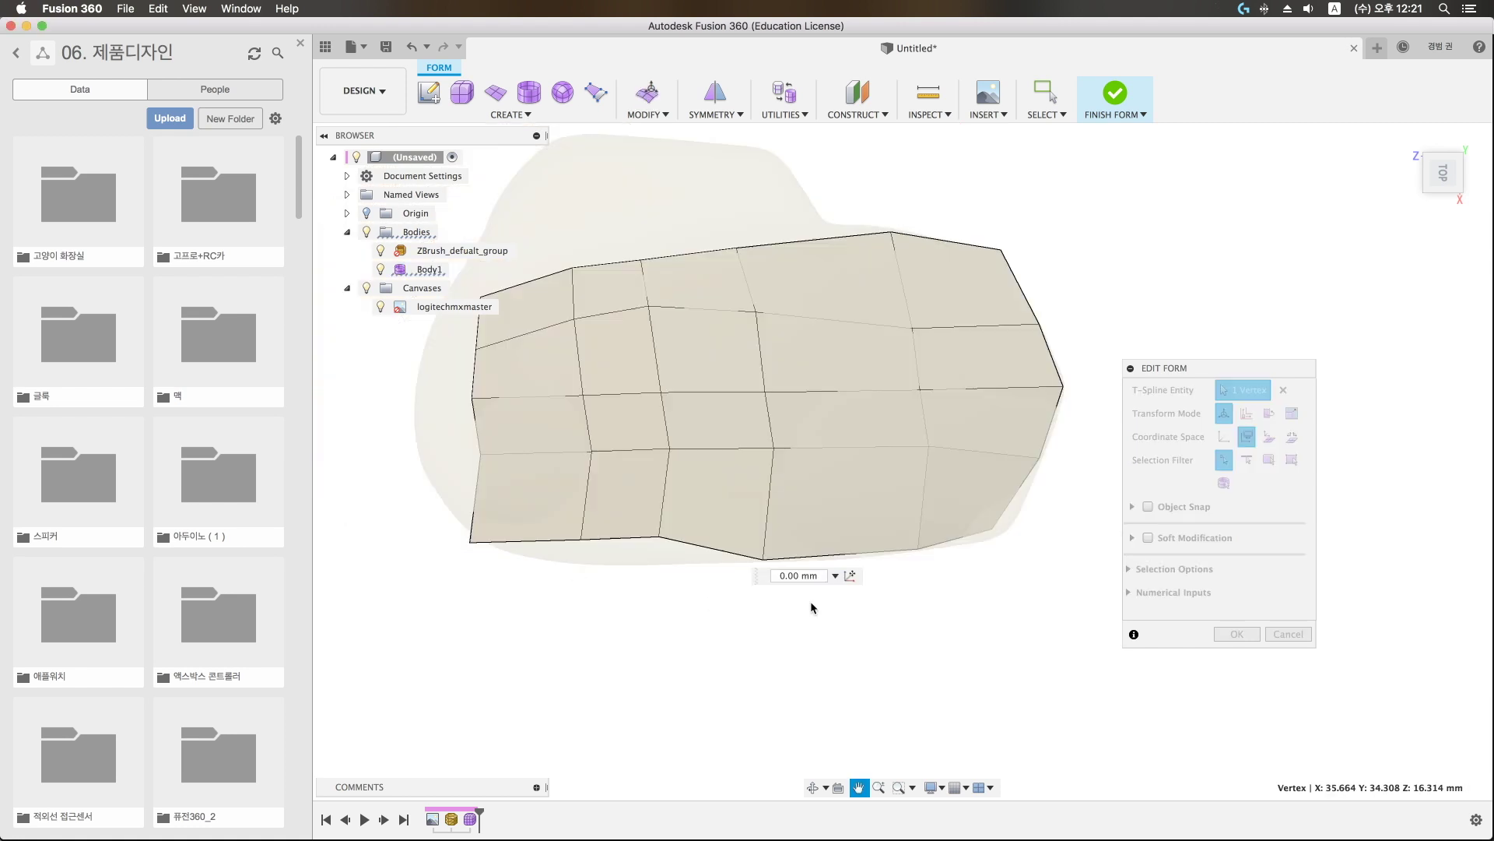
mouse_move(770, 471)
middle_mouse_down("shift")
mouse_move(905, 445)
mouse_move(832, 539)
middle_mouse_up("shift")
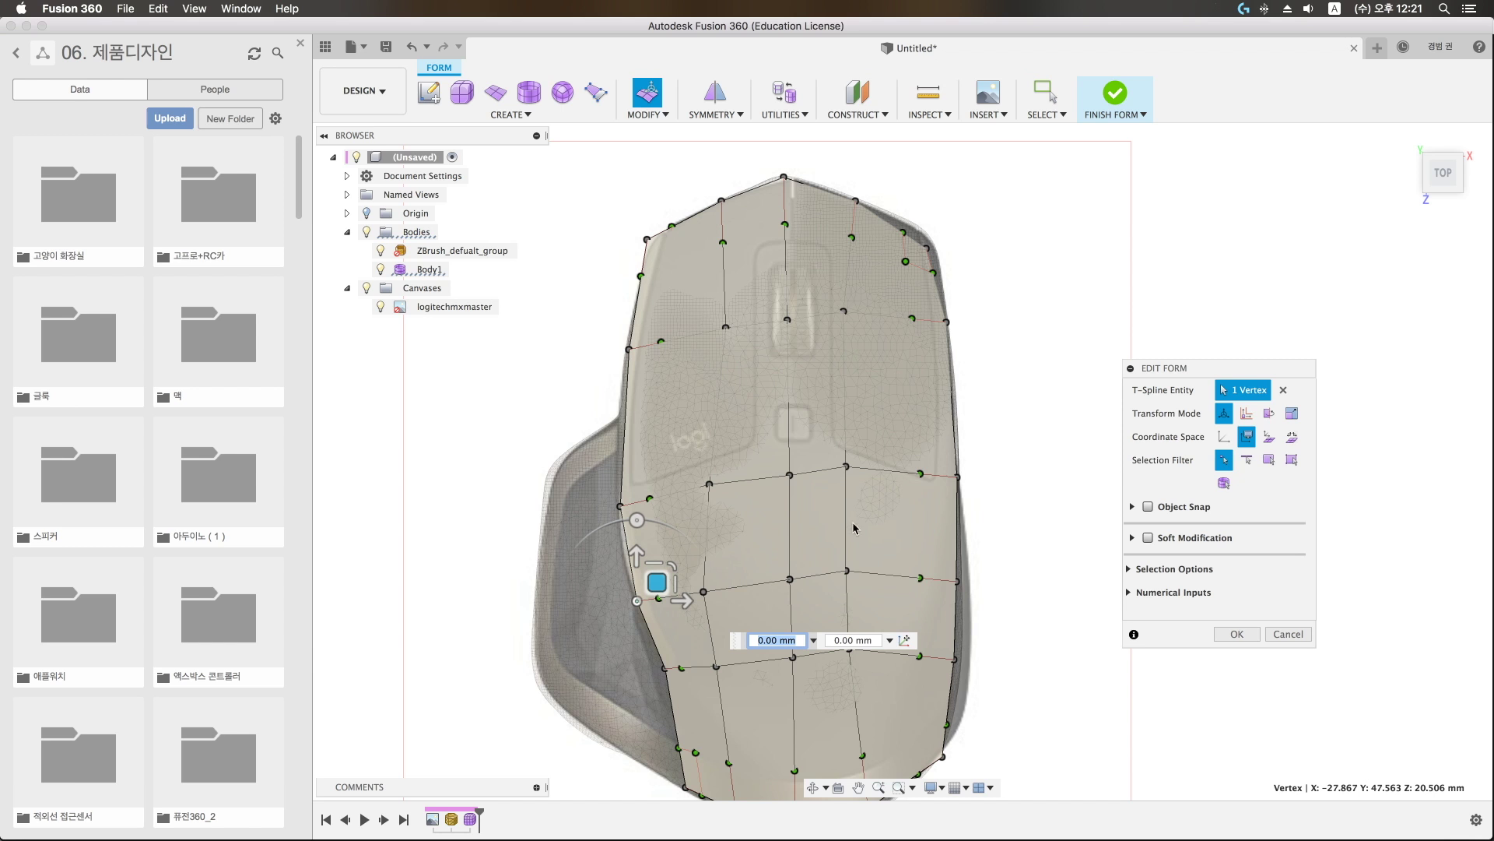
Step: With Object Snap on, fit the middle and side vertices to the mesh outline
middle_click_drag(794, 529, 801, 441)
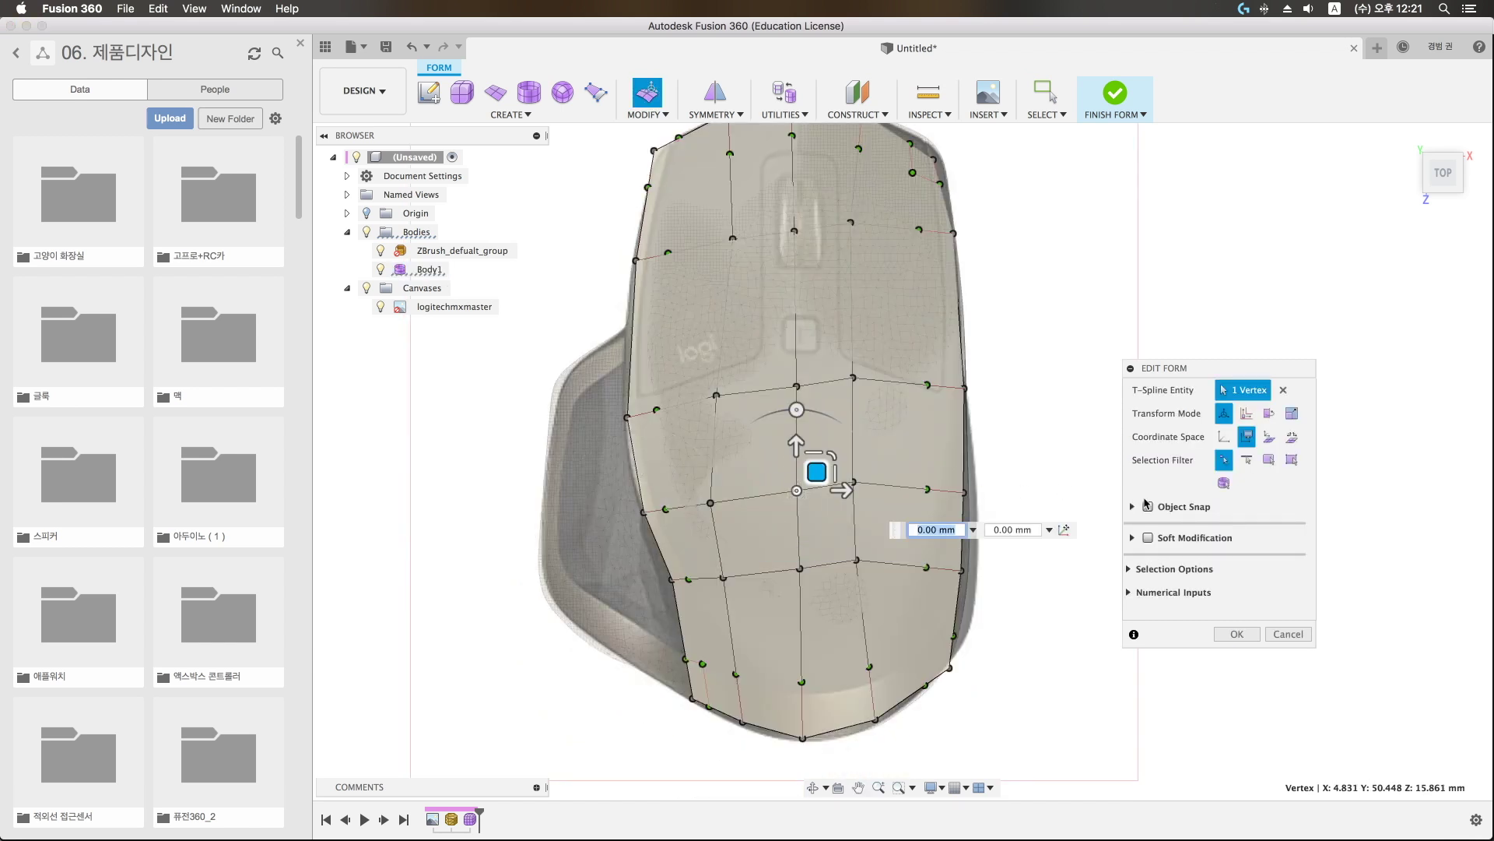
left_click(1146, 507)
left_click_drag(823, 473, 810, 472)
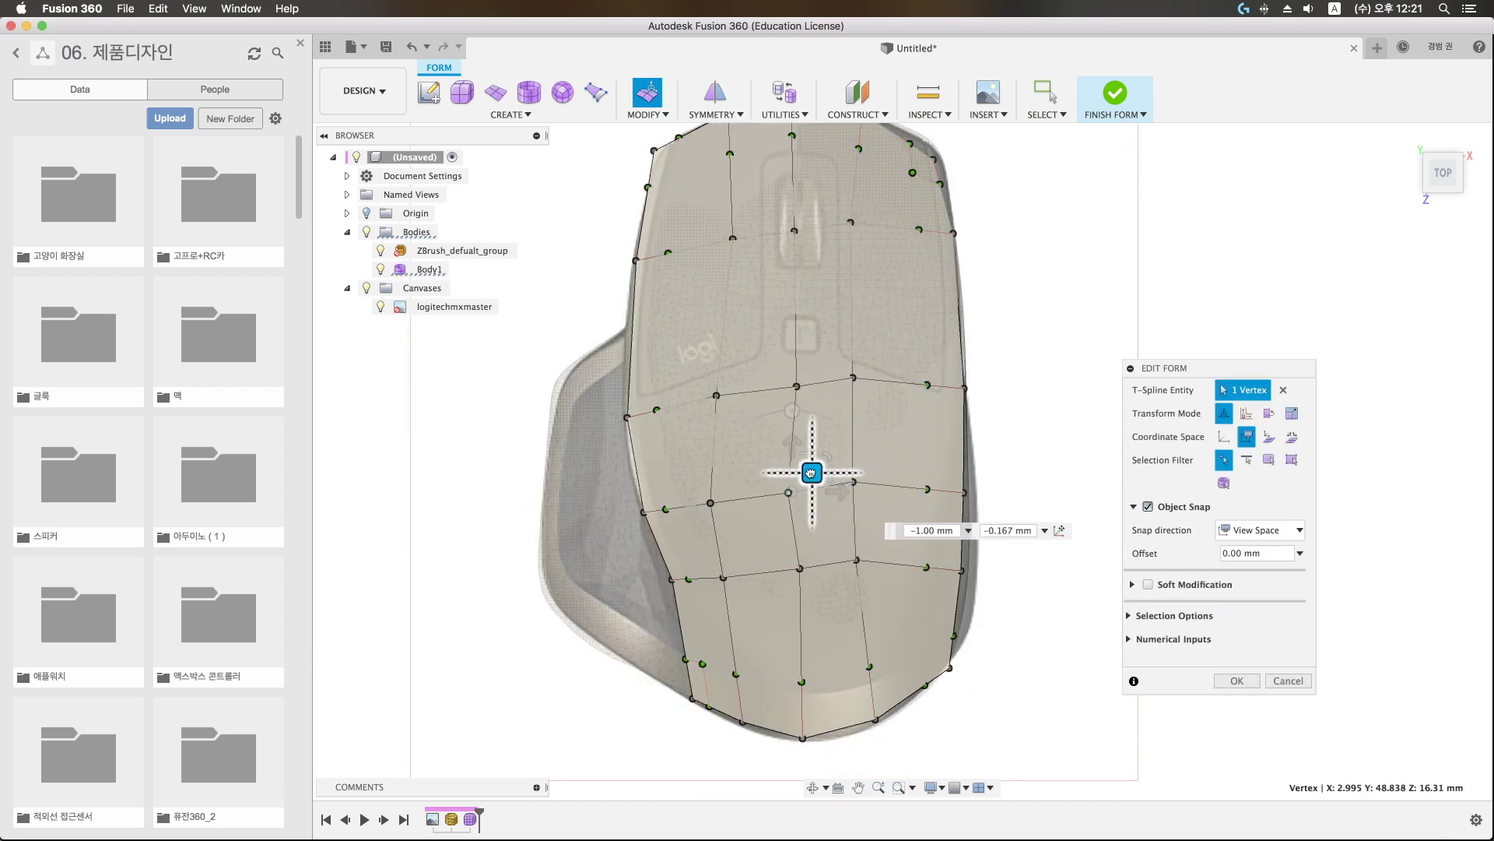
left_click(817, 473)
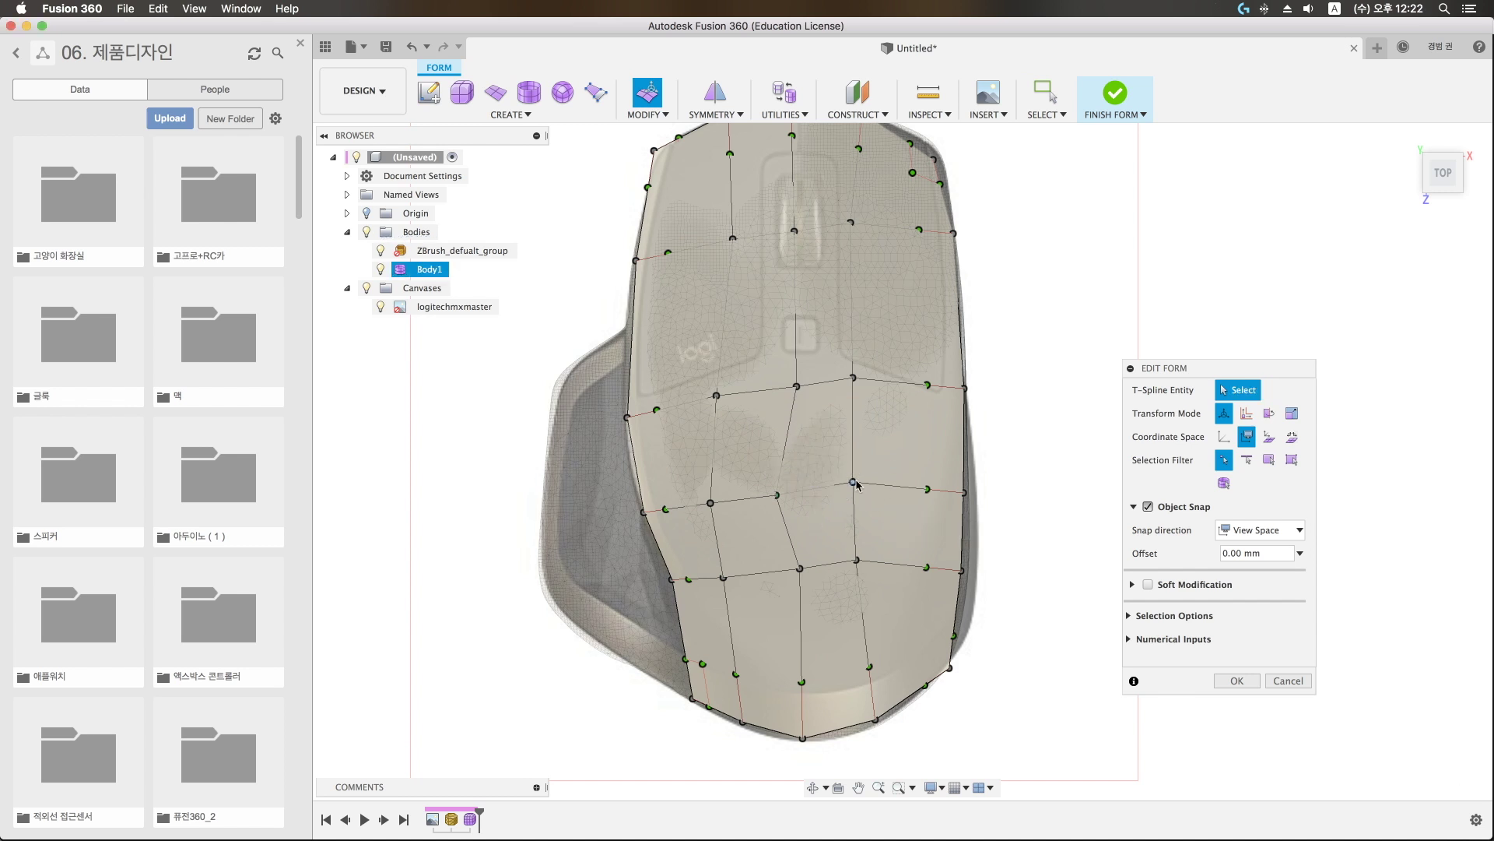
left_click_drag(875, 463, 903, 470)
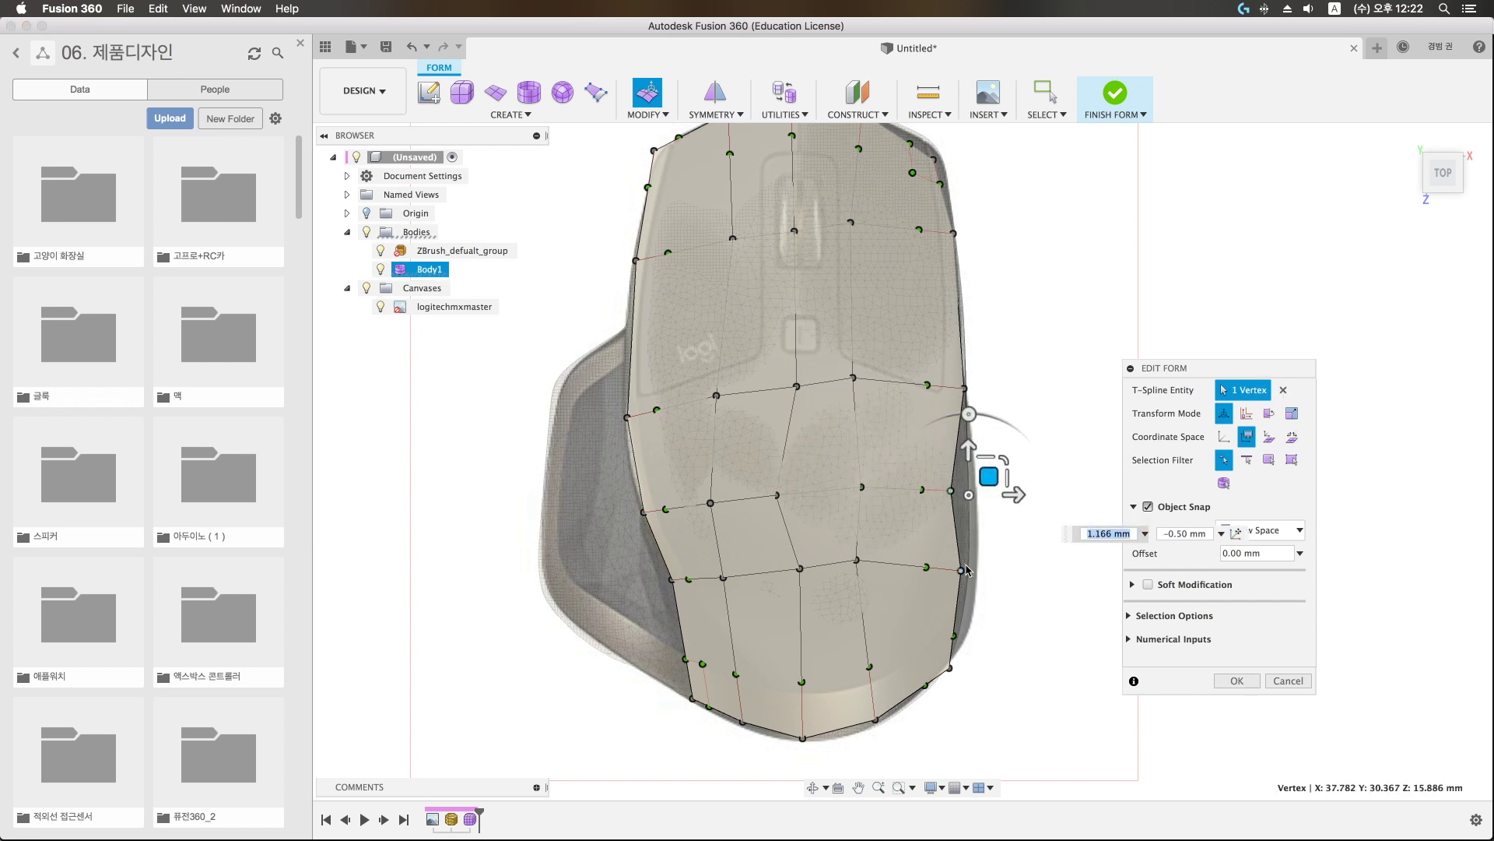
left_click_drag(988, 478, 987, 543)
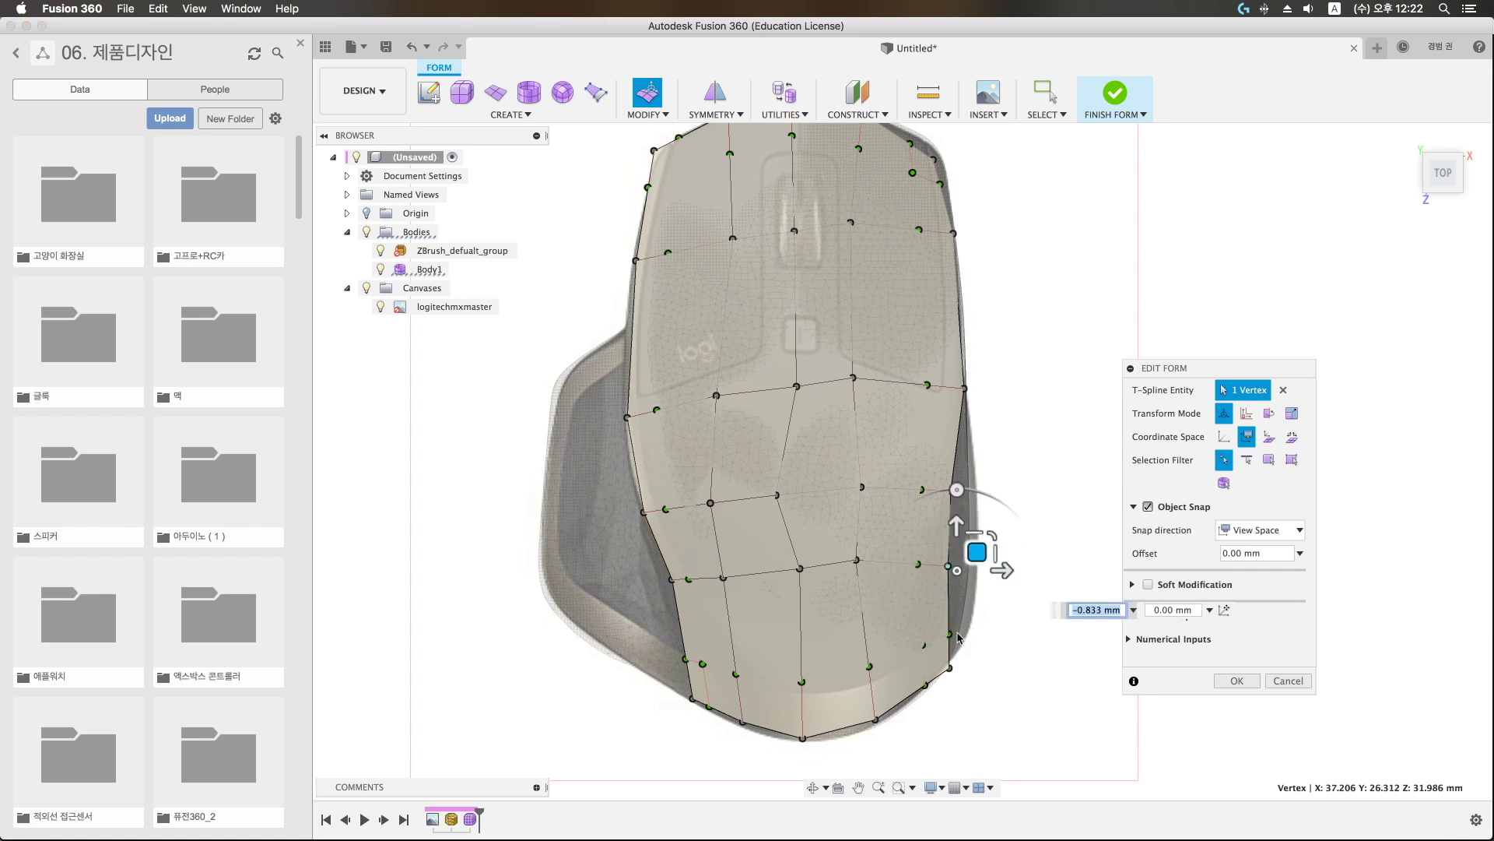
left_click(1145, 508)
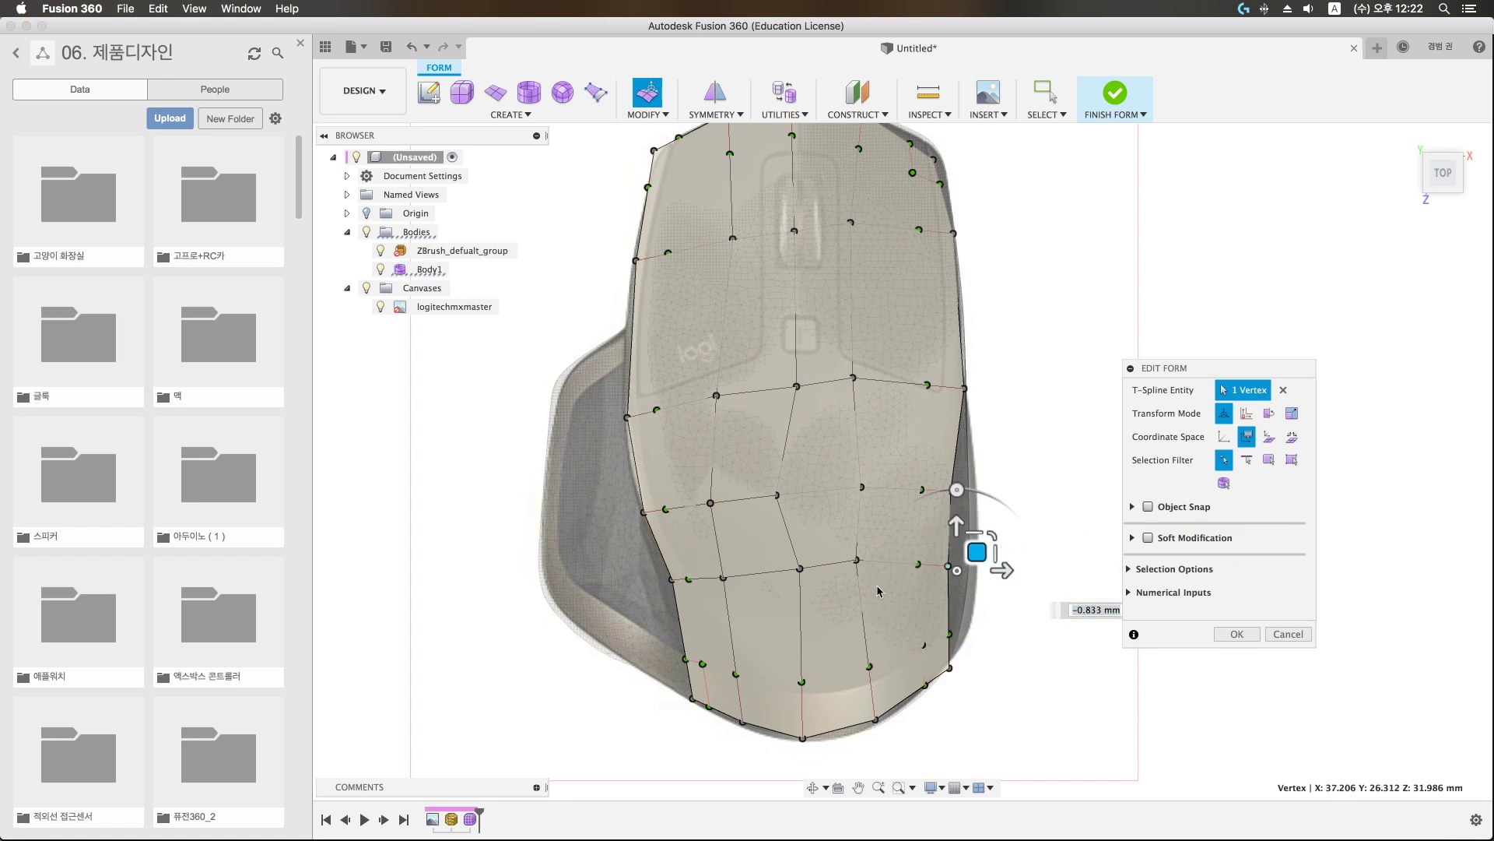
left_click_drag(822, 552, 784, 580)
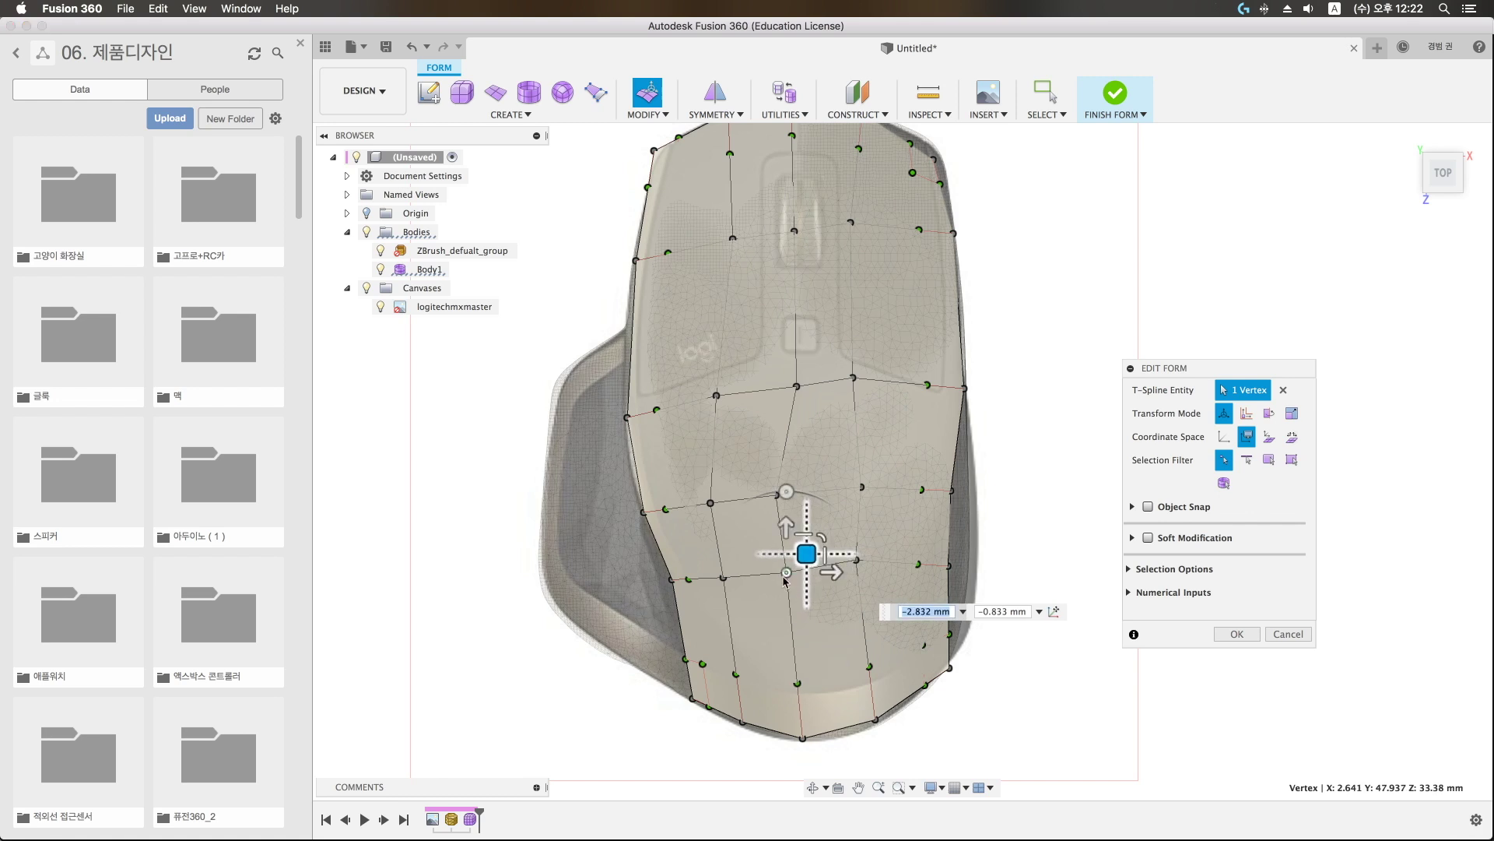
Step: Re-enable Object Snap and nudge the top vertices onto the mesh
mouse_move(722, 617)
middle_mouse_down("shift")
mouse_move(787, 479)
mouse_move(762, 523)
middle_mouse_up("shift")
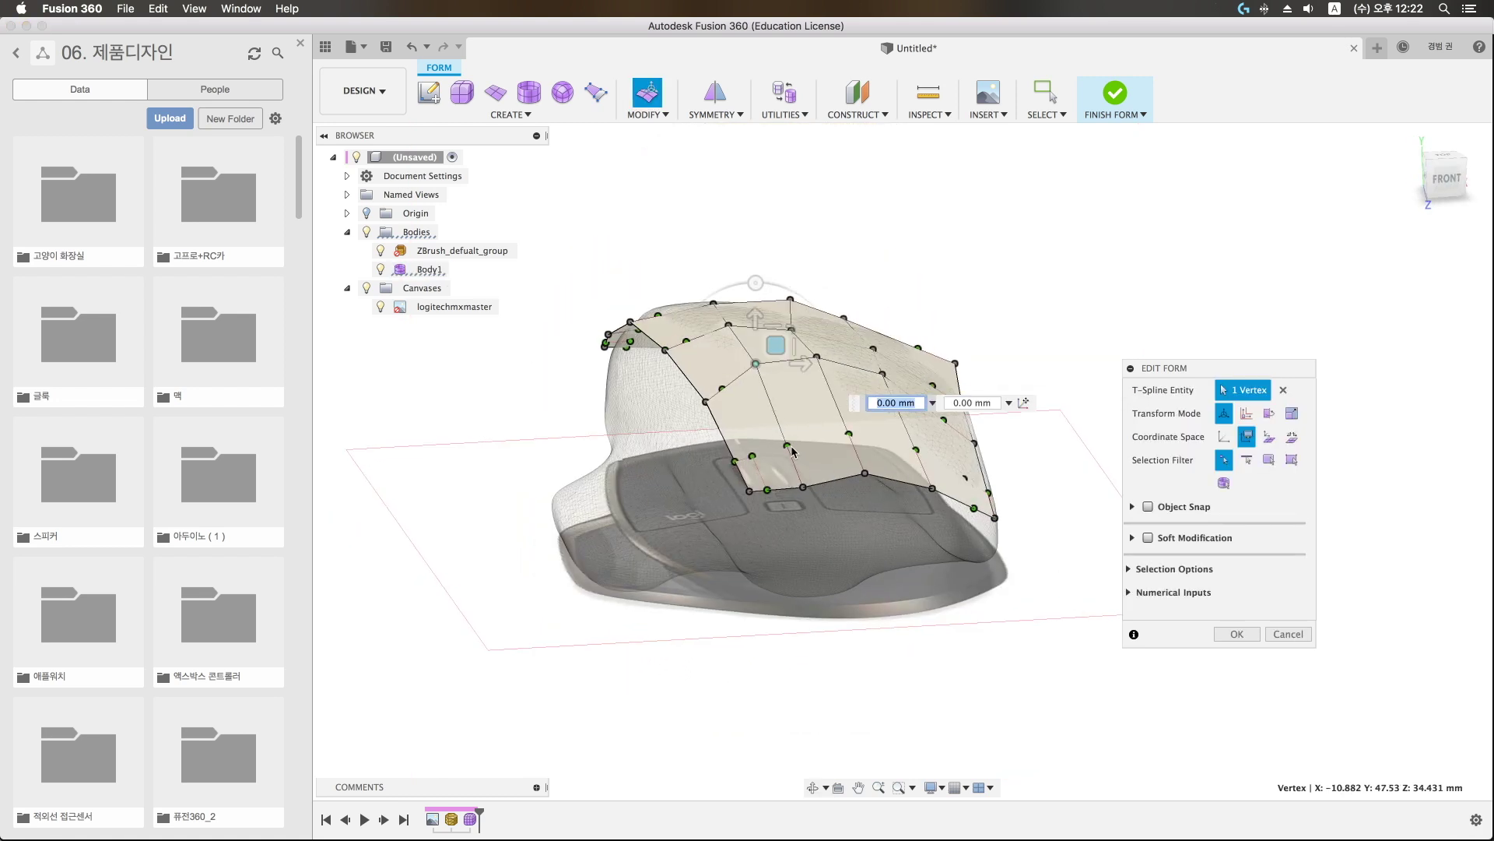
middle_click_drag(792, 451, 934, 529, "shift")
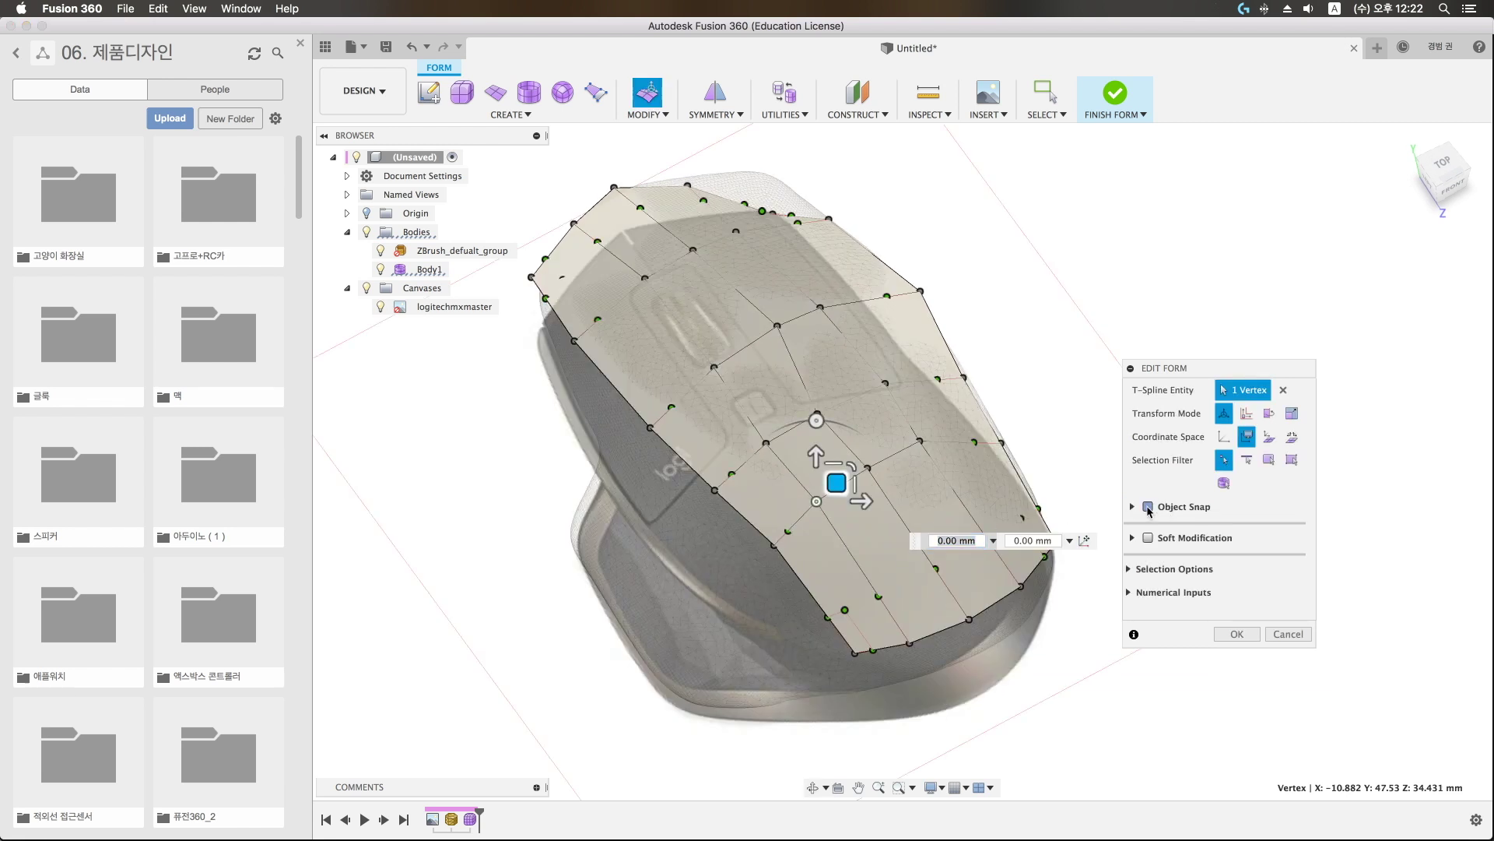
left_click(1148, 507)
left_click_drag(836, 482, 847, 491)
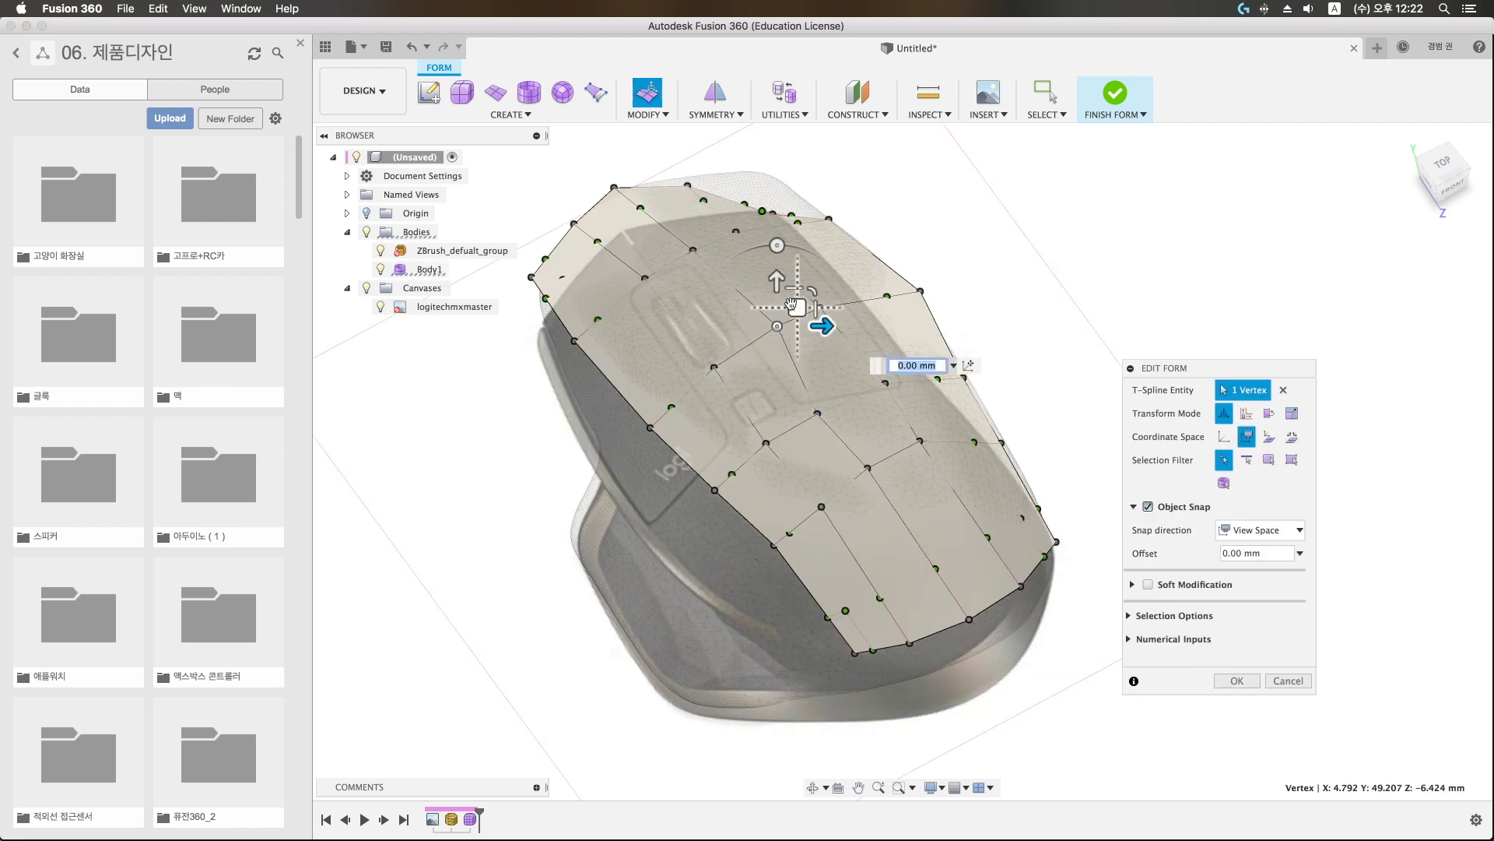
left_click_drag(793, 303, 789, 311)
Step: Pull the bottom, lower-left and left-side vertices out to the mesh's base edge
mouse_move(872, 411)
middle_mouse_down("shift")
mouse_move(760, 417)
mouse_move(1017, 448)
mouse_move(786, 623)
middle_mouse_up("shift")
left_click_drag(786, 622, 782, 614)
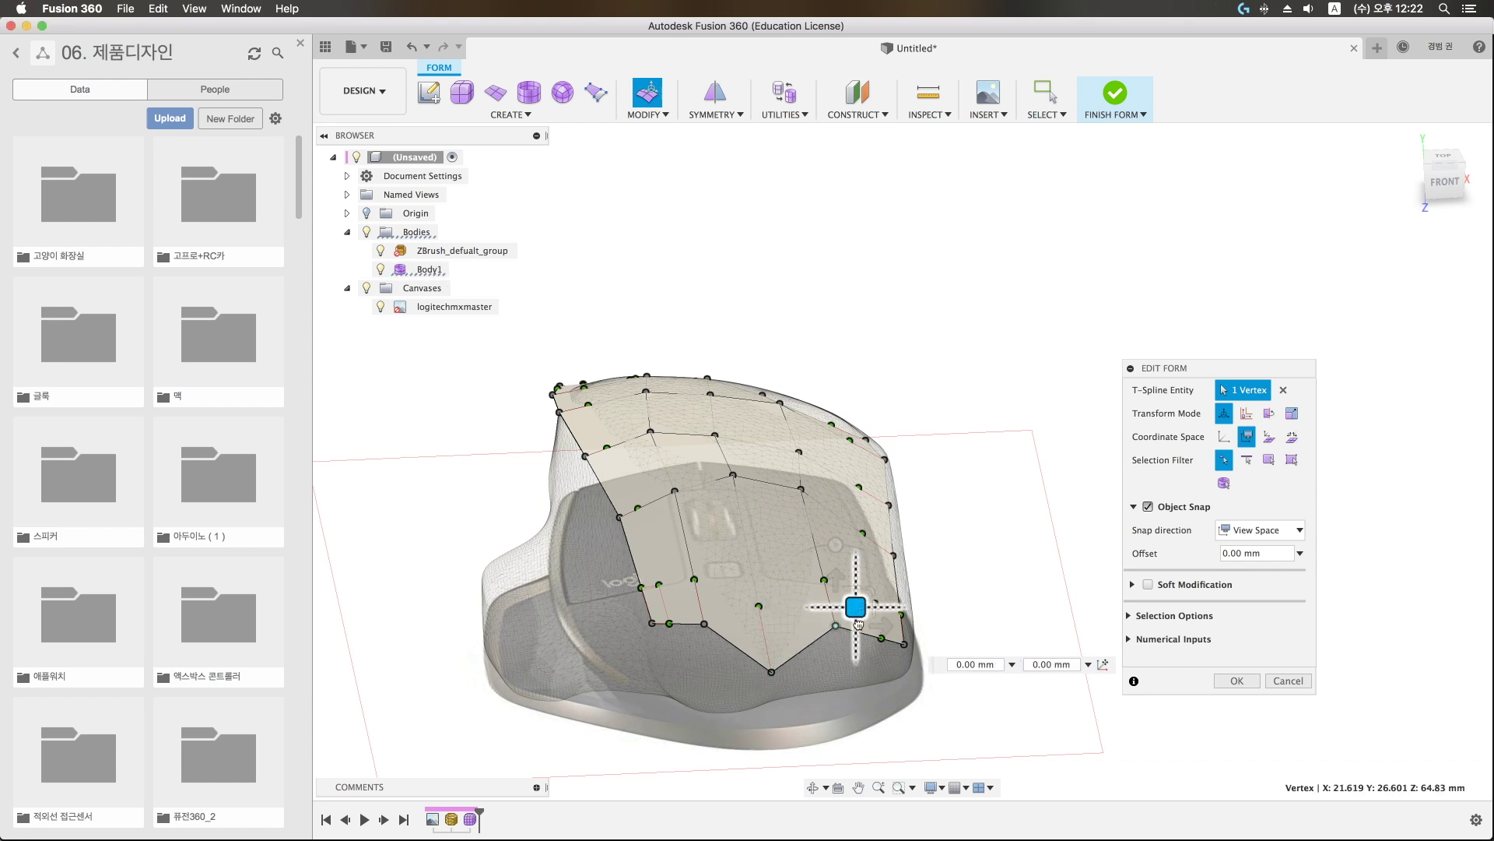
left_click(781, 677)
left_click(781, 676)
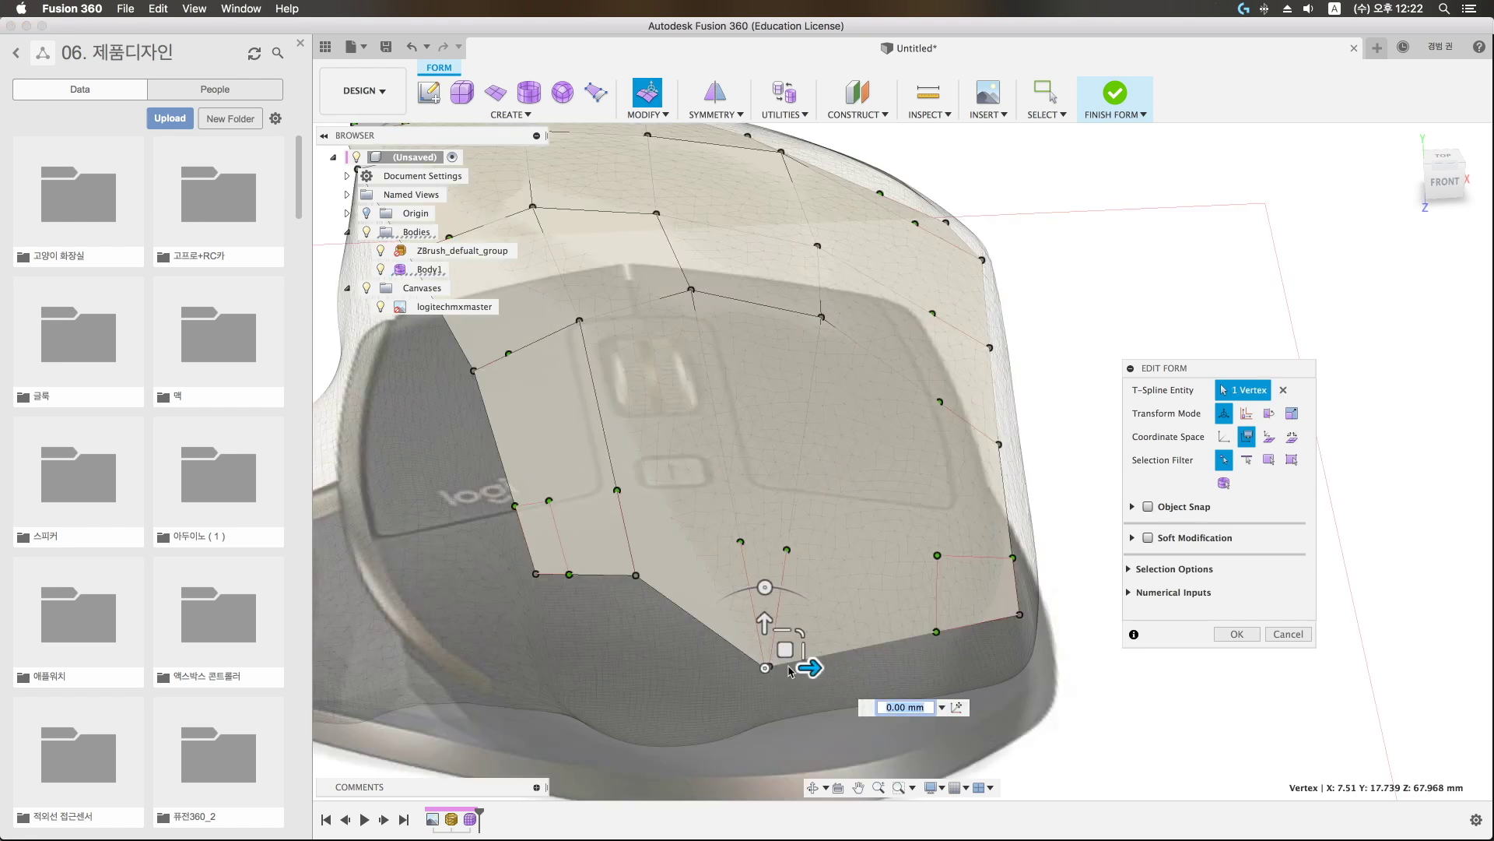
mouse_move(801, 664)
left_mouse_down()
mouse_move(941, 622)
mouse_move(573, 661)
left_mouse_up()
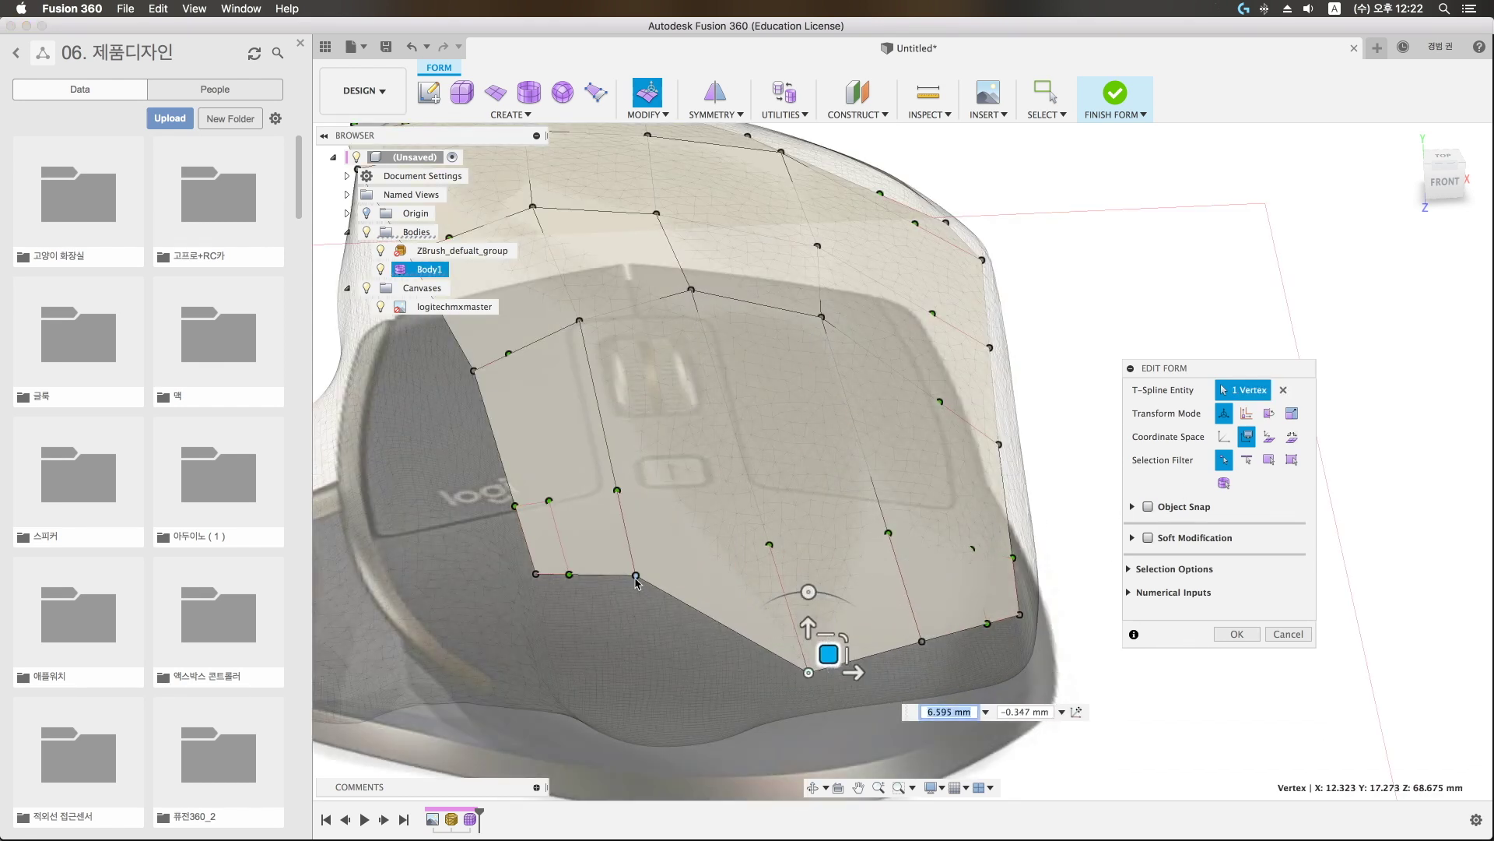
mouse_move(573, 661)
middle_mouse_down("shift")
mouse_move(636, 629)
mouse_move(1049, 531)
middle_mouse_up("shift")
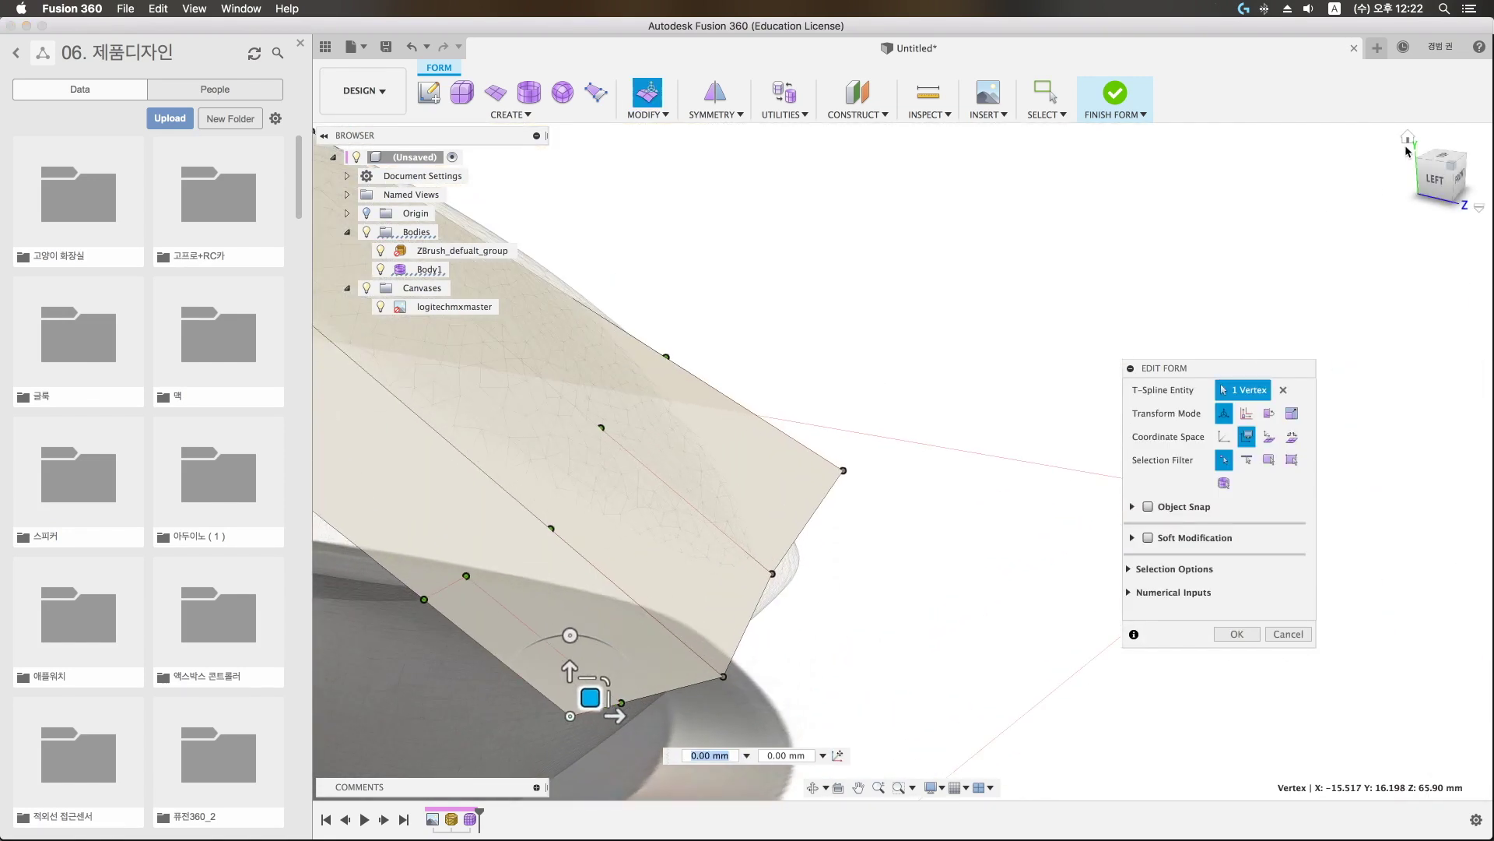
left_click_drag(909, 706, 860, 657)
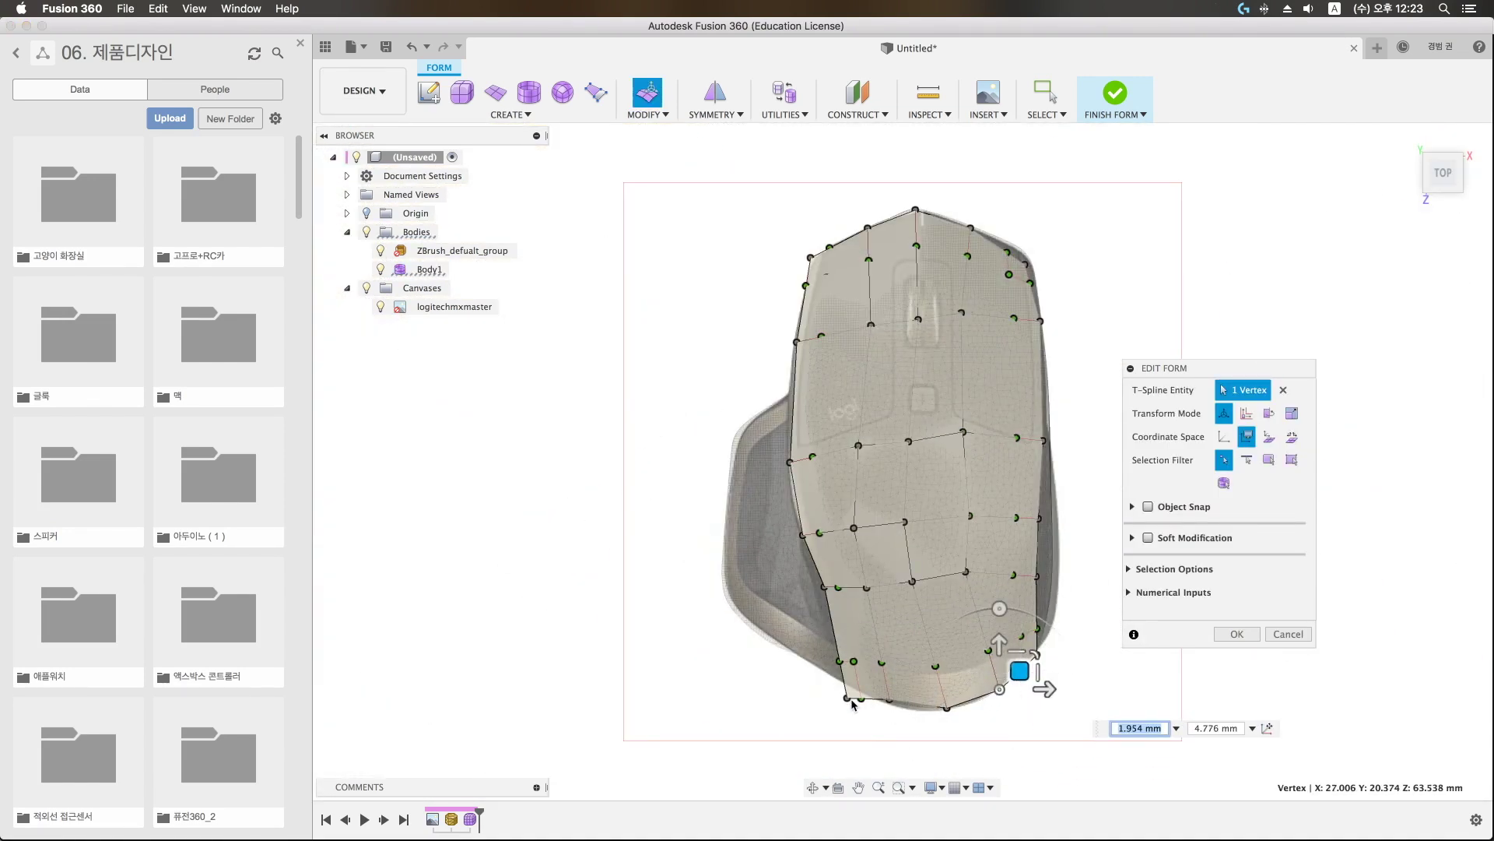
left_click(867, 588)
left_click_drag(873, 589, 864, 585)
Step: Adjust the upper-left and right-side vertices to fit the mesh outline
left_click(1027, 254)
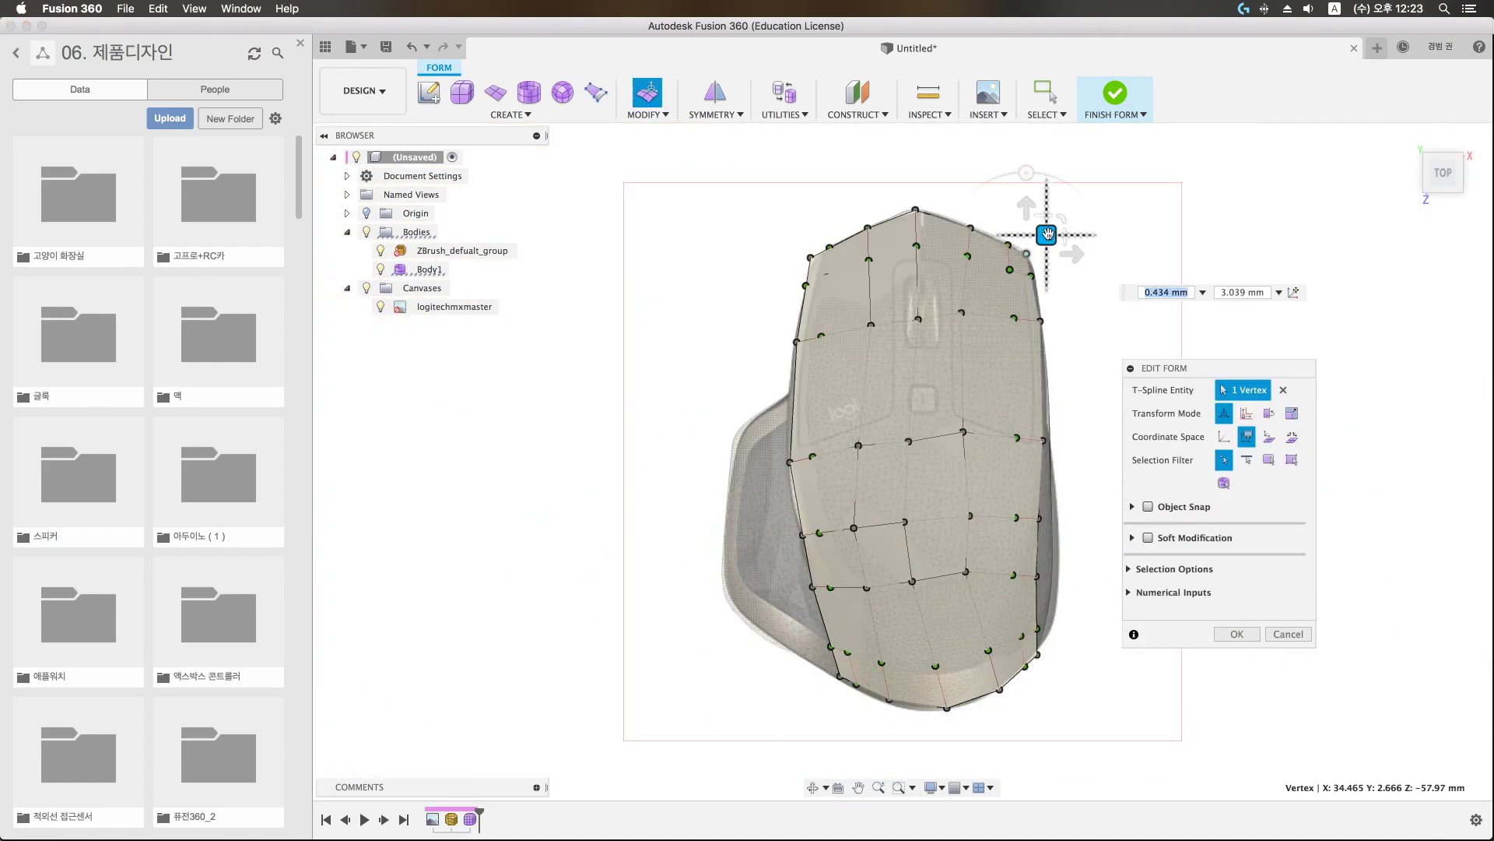
left_click(795, 341)
left_click_drag(795, 340, 812, 335)
left_click(871, 326)
left_click(1014, 317)
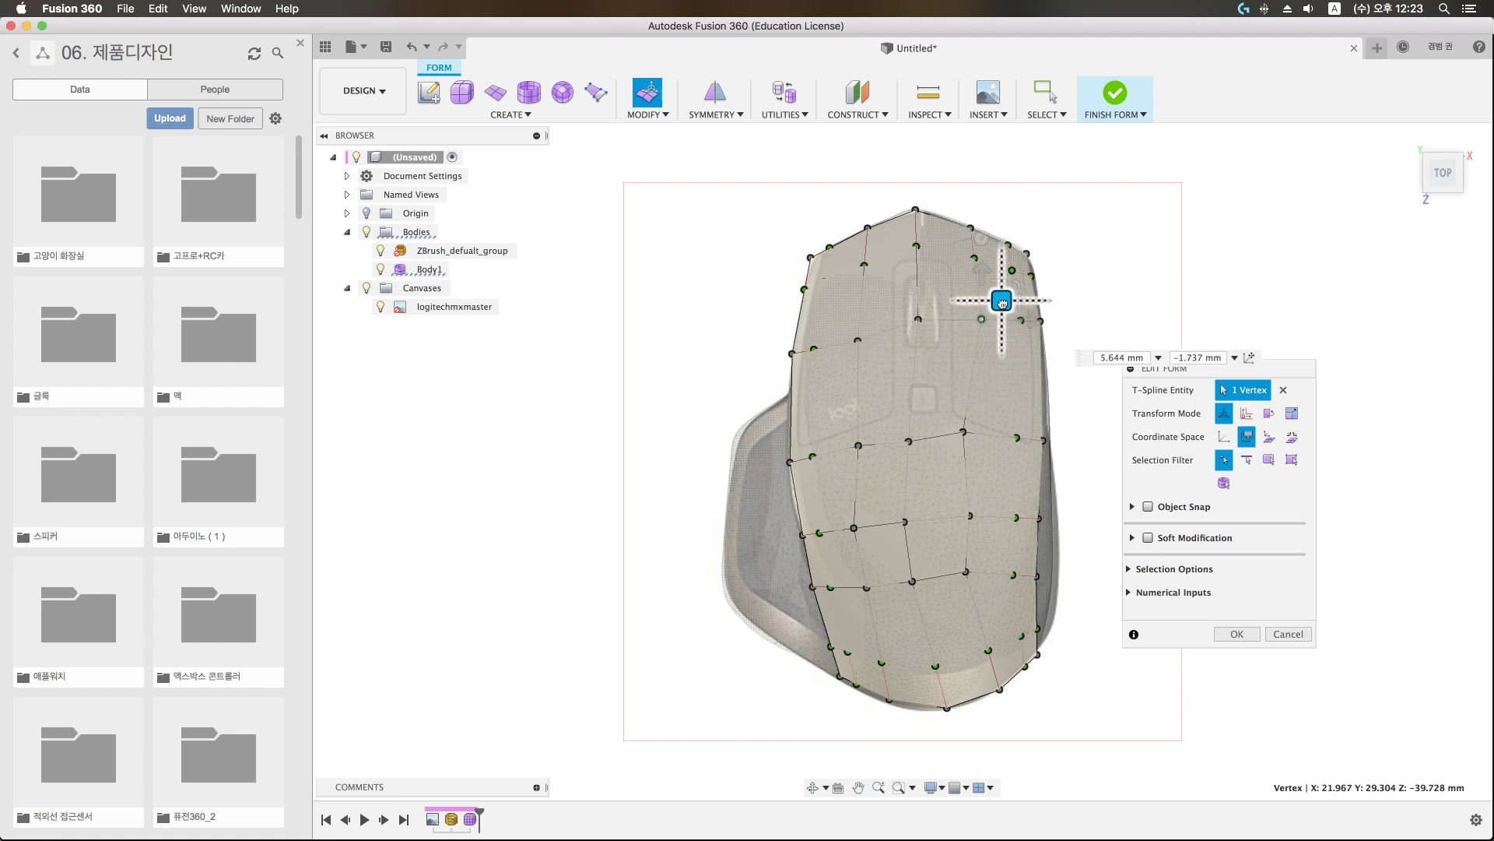
left_click(1018, 438)
mouse_move(1018, 438)
middle_mouse_down("shift")
mouse_move(846, 375)
mouse_move(968, 518)
mouse_move(904, 580)
mouse_move(981, 526)
middle_mouse_up("shift")
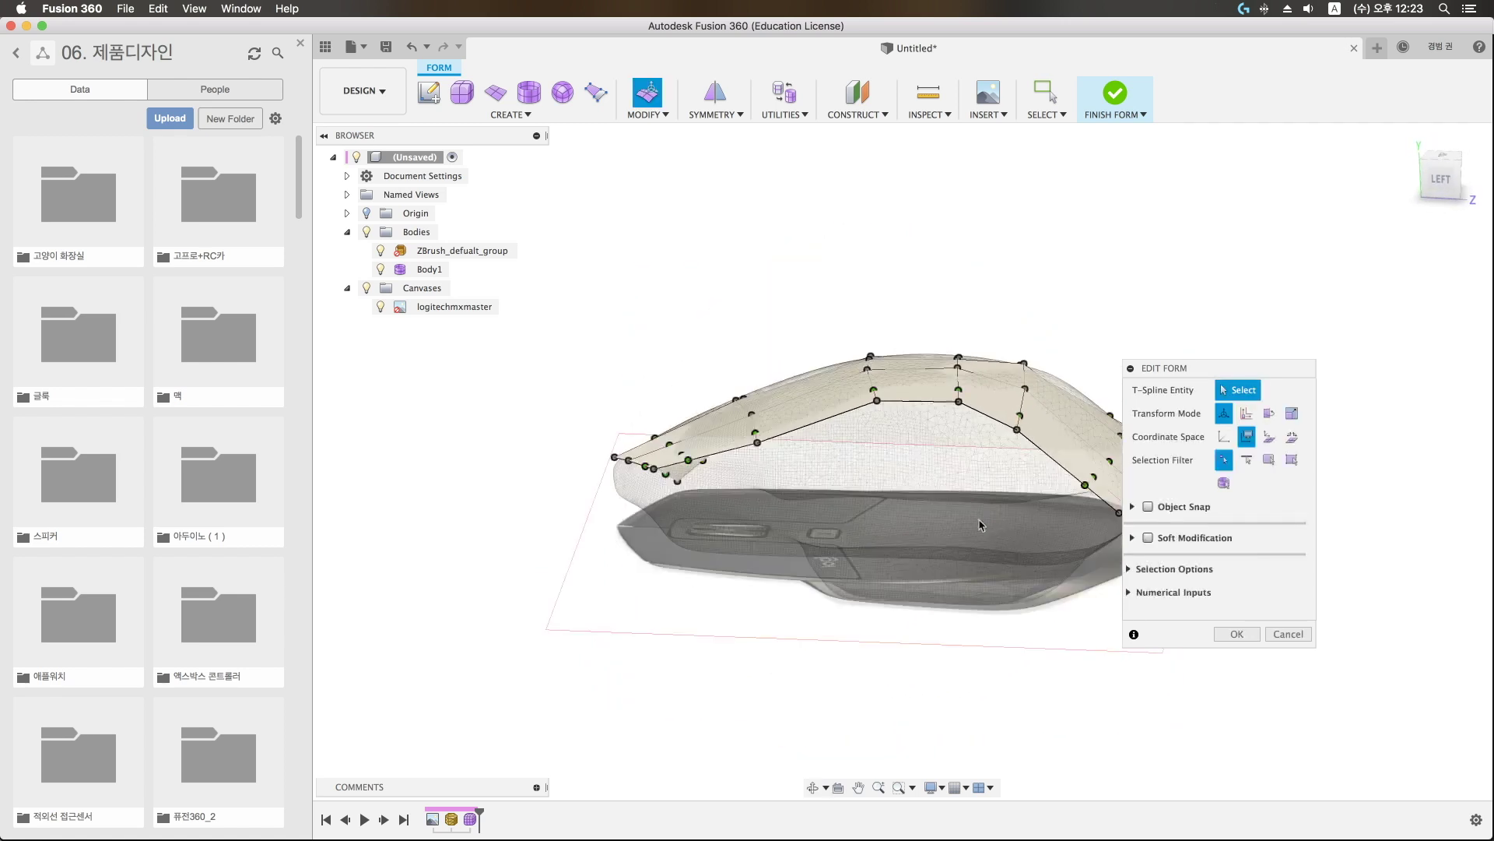
mouse_move(885, 490)
middle_mouse_down("shift")
mouse_move(671, 615)
mouse_move(1218, 451)
middle_mouse_up("shift")
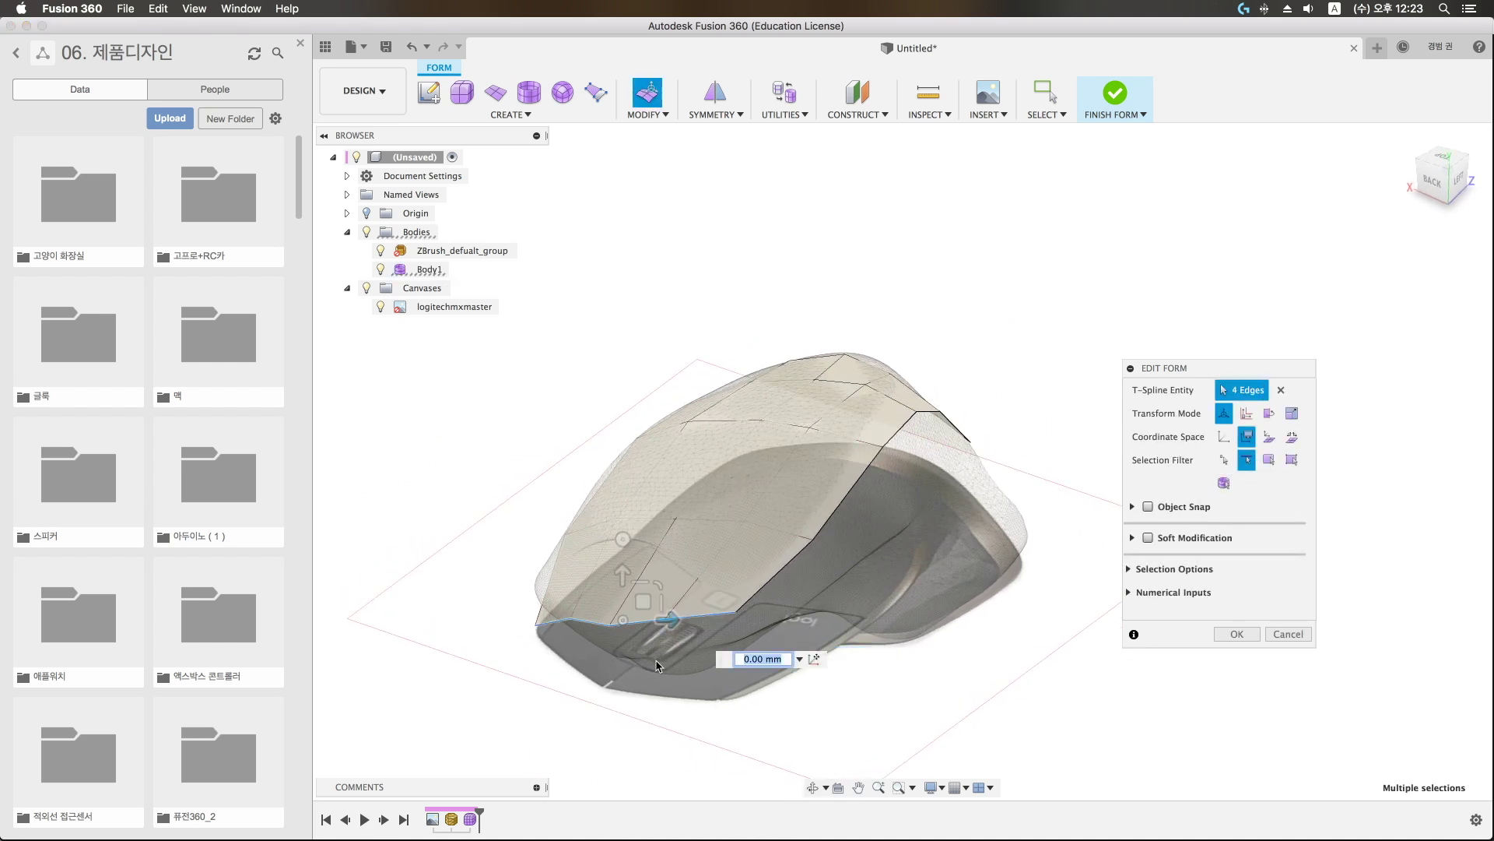
Step: Try lowering the bottom edges, undo that move, and commit the form edit
middle_click_drag(656, 665, 704, 623, "shift")
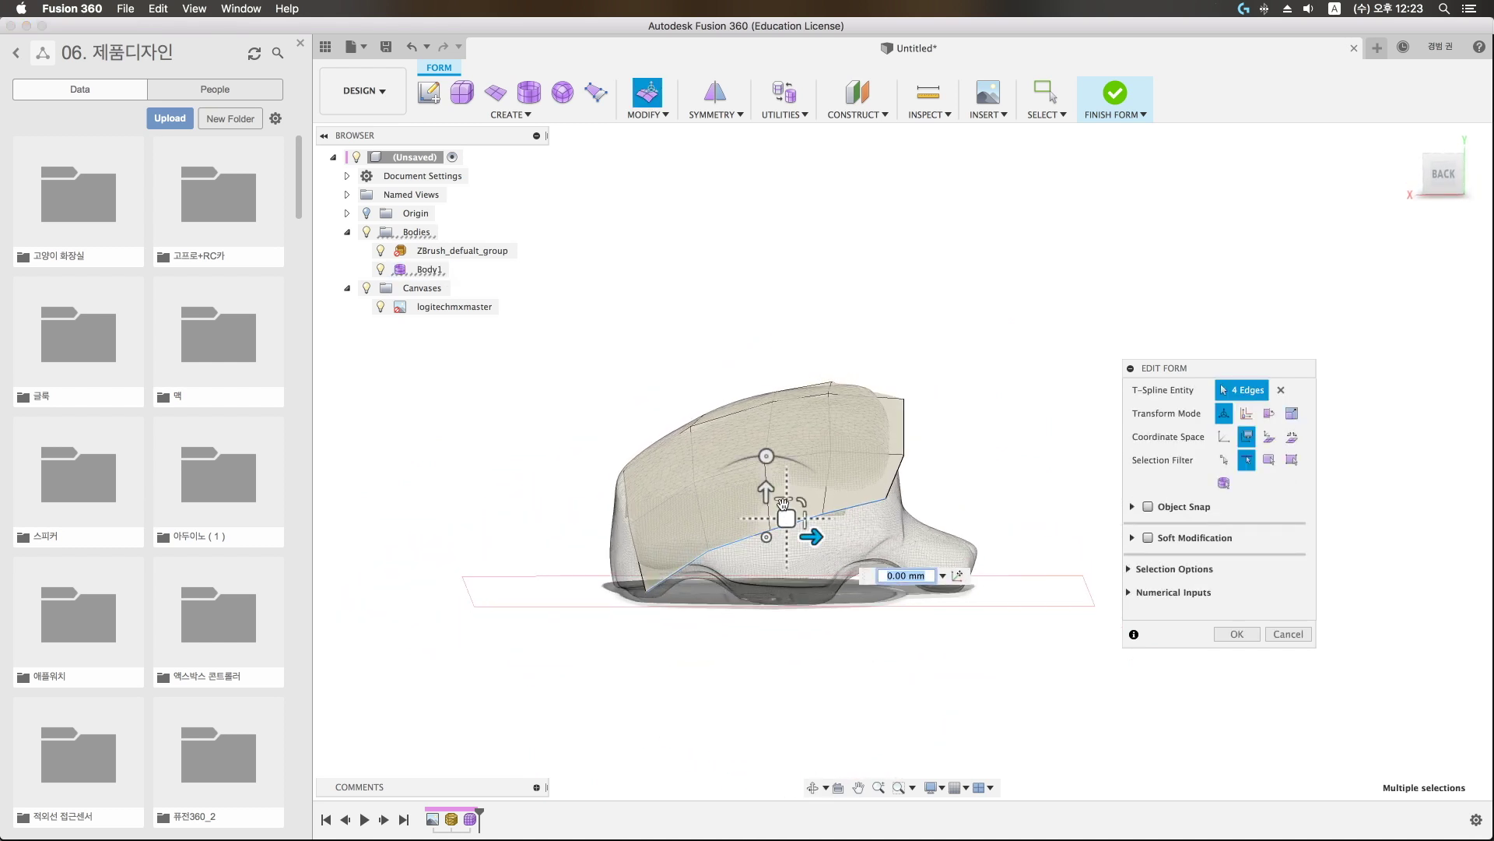
mouse_move(785, 514)
left_mouse_down()
mouse_move(781, 532)
mouse_move(766, 521)
left_mouse_up()
key("super+z")
key("super+z")
middle_click_drag(780, 542, 667, 536, "shift")
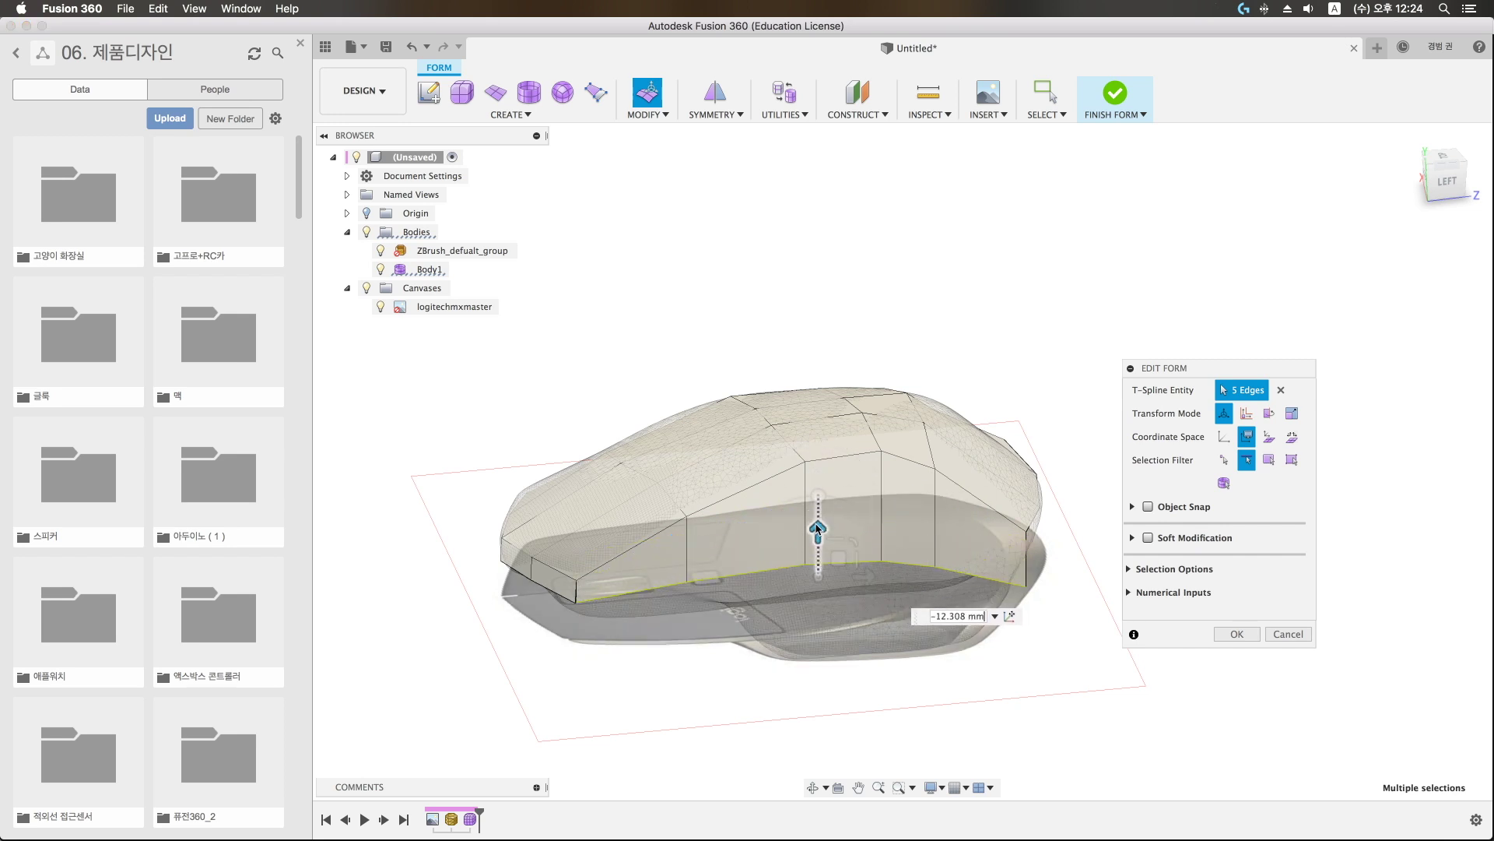
mouse_move(818, 529)
middle_mouse_down("shift")
mouse_move(617, 618)
mouse_move(993, 559)
middle_mouse_up("shift")
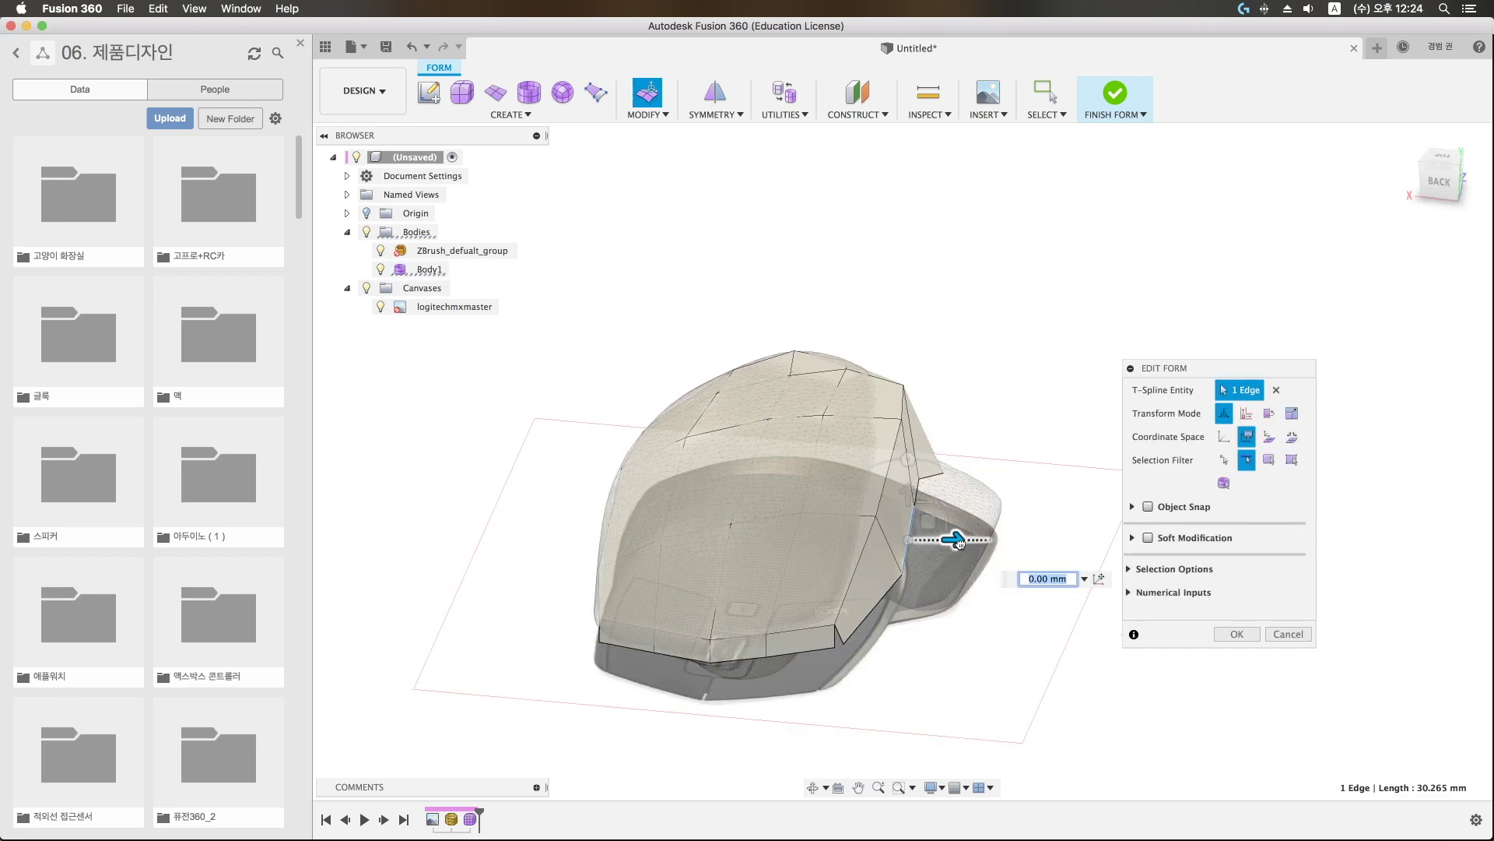
left_click(1220, 633)
Step: Cancel Weld Vertices and pull a lower side vertex left across the body
left_click(648, 114)
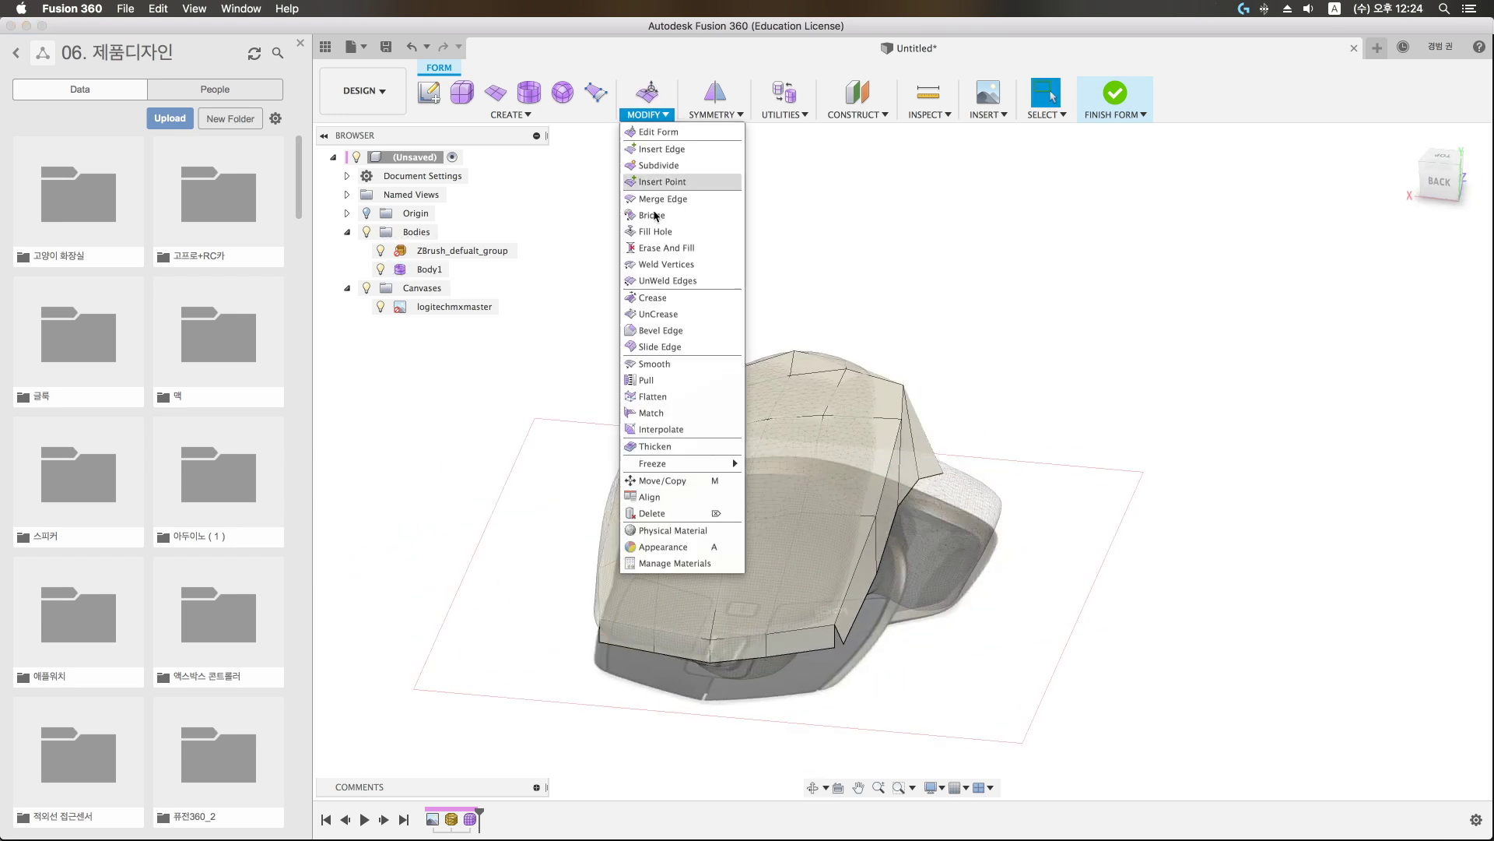
left_click(675, 265)
mouse_move(818, 653)
middle_mouse_down("shift")
mouse_move(1012, 576)
mouse_move(924, 572)
middle_mouse_up("shift")
key("Escape")
left_click(1035, 577)
left_click_drag(924, 572, 706, 674)
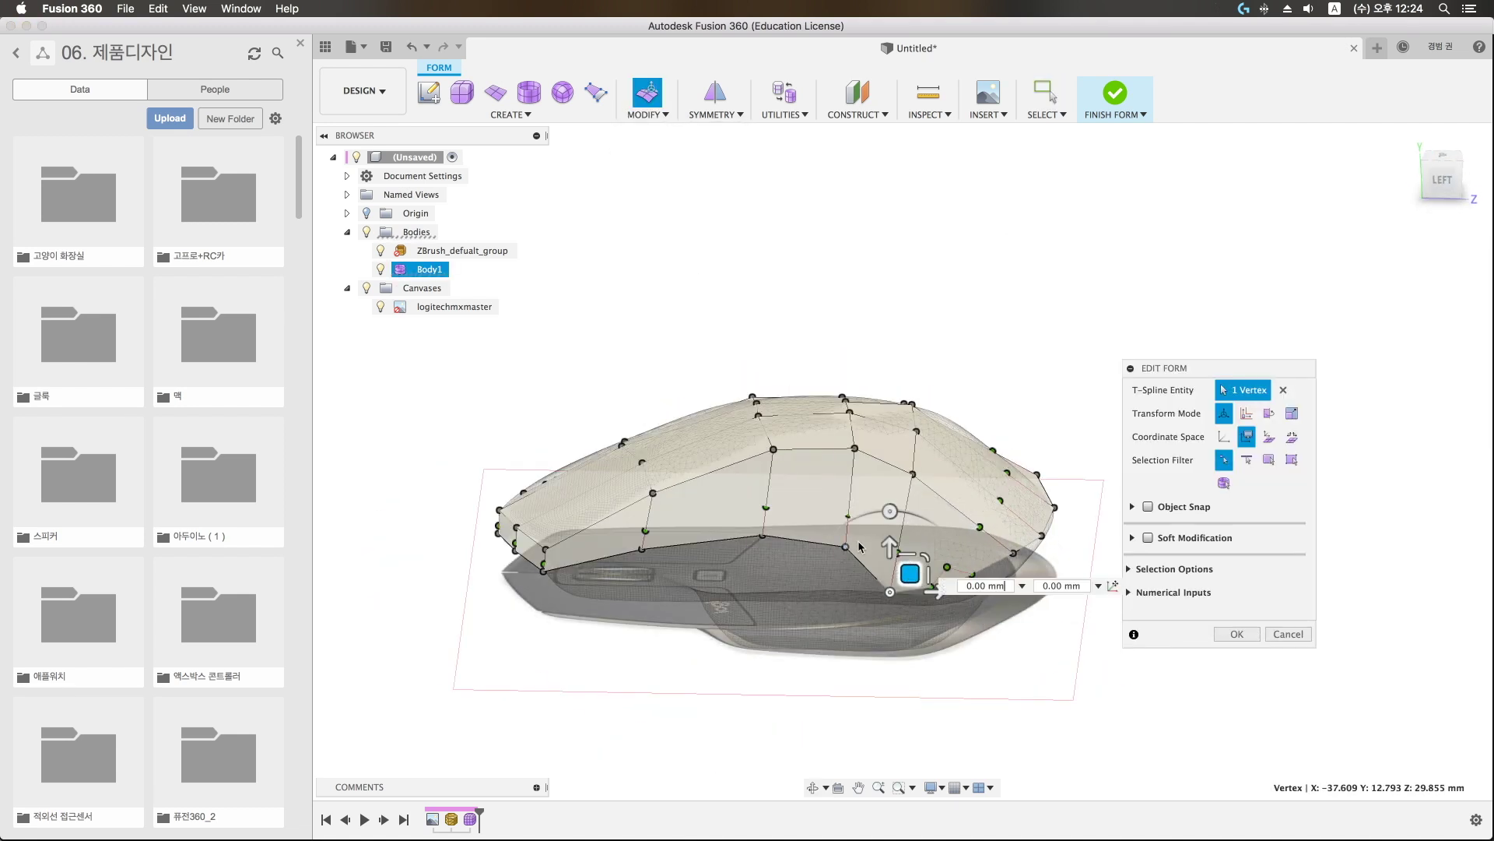
left_click(705, 678)
mouse_move(706, 677)
middle_mouse_down("shift")
mouse_move(799, 698)
mouse_move(752, 609)
middle_mouse_up("shift")
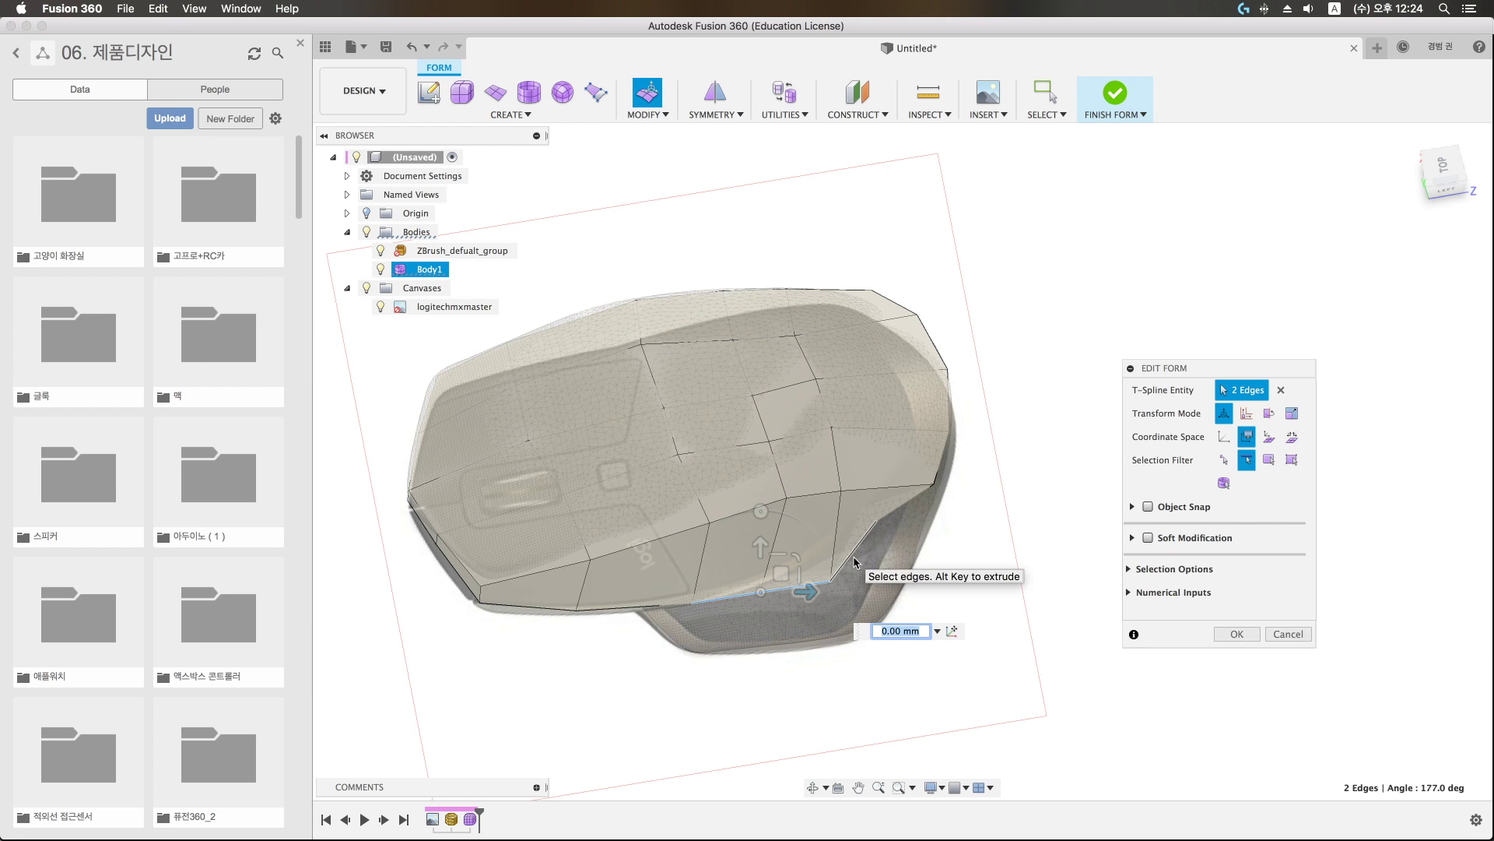
Step: Push the lower edges down and outward and pull a vertex toward the mesh base
left_click_drag(817, 582, 824, 605)
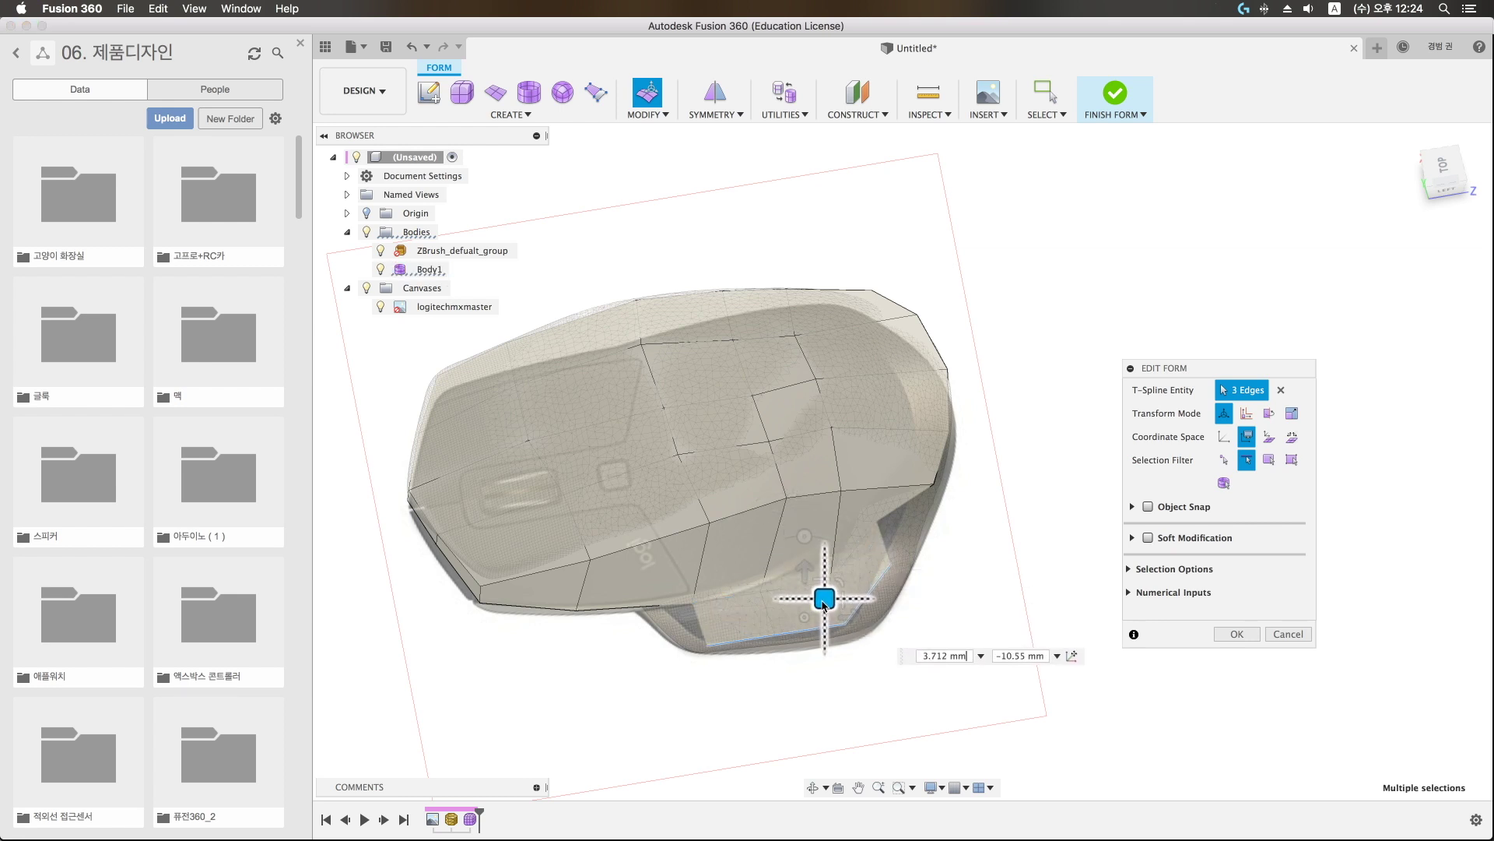
left_click(966, 561)
middle_click_drag(965, 562, 919, 545, "shift")
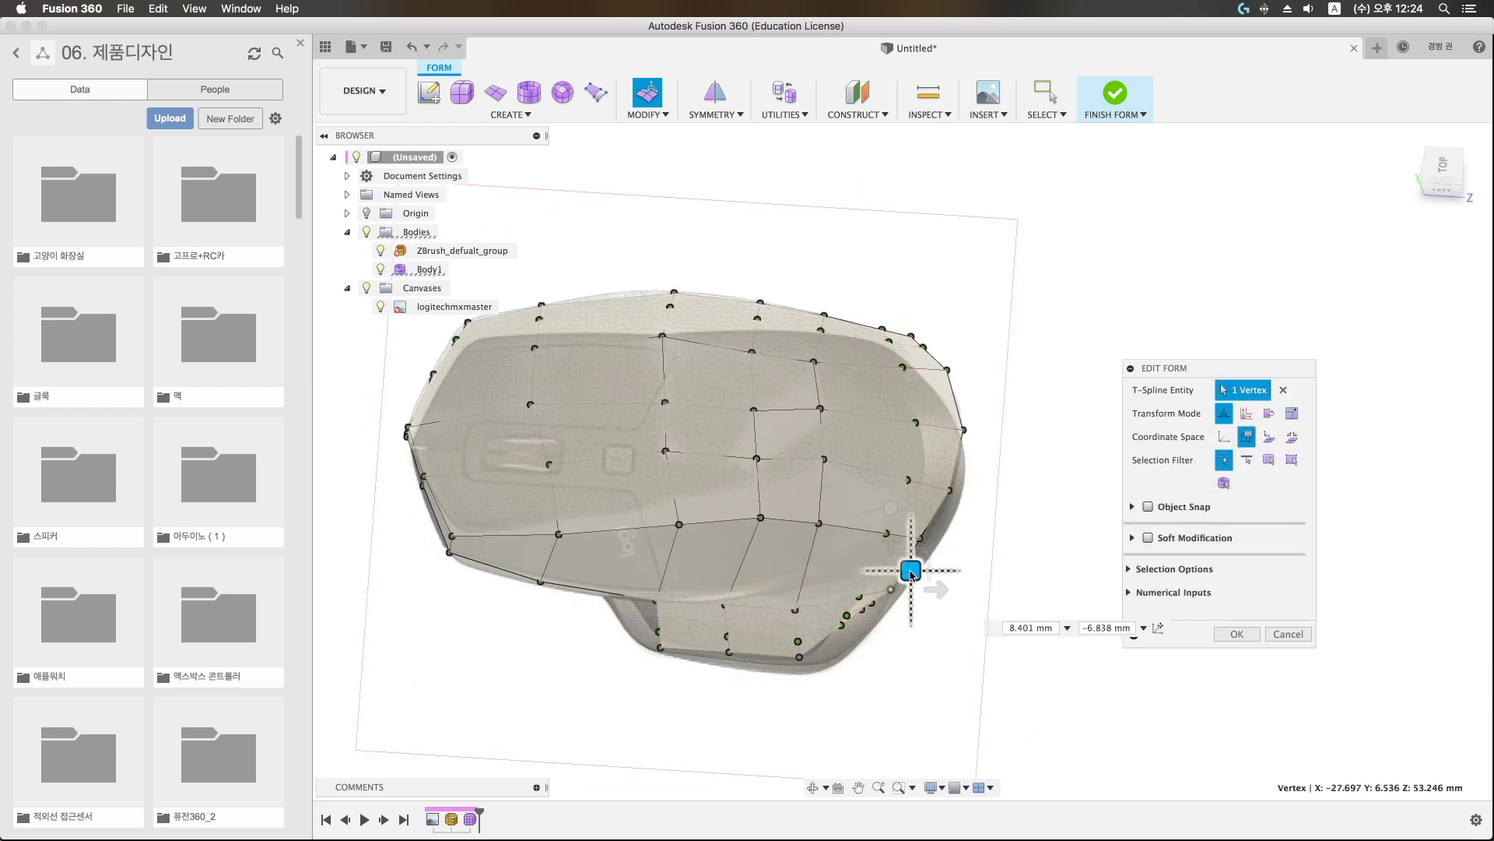
left_click(855, 637)
left_click(887, 593)
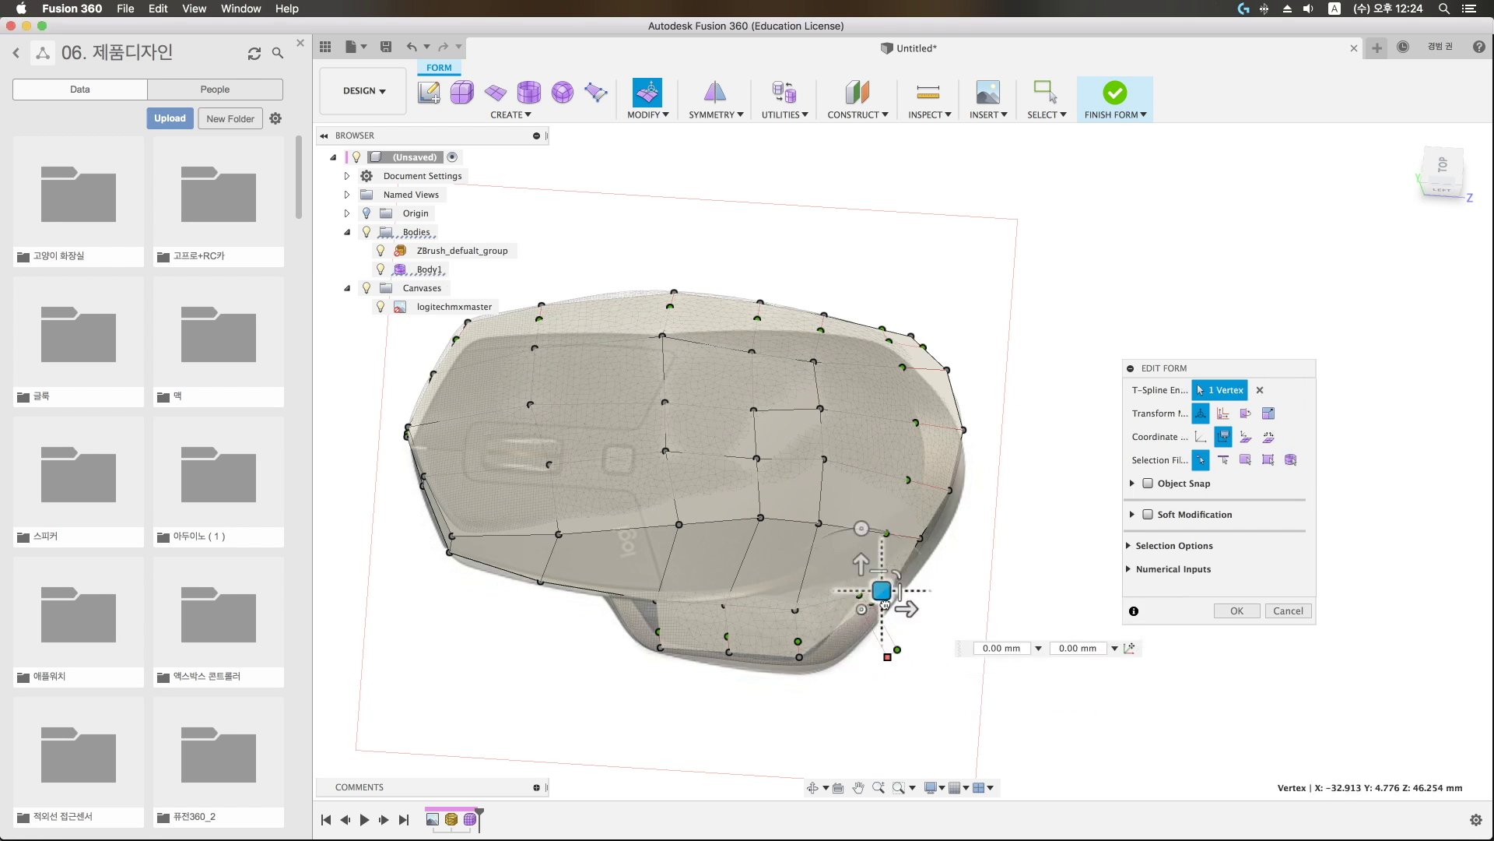
mouse_move(885, 603)
left_mouse_down()
mouse_move(872, 641)
mouse_move(854, 644)
left_mouse_up()
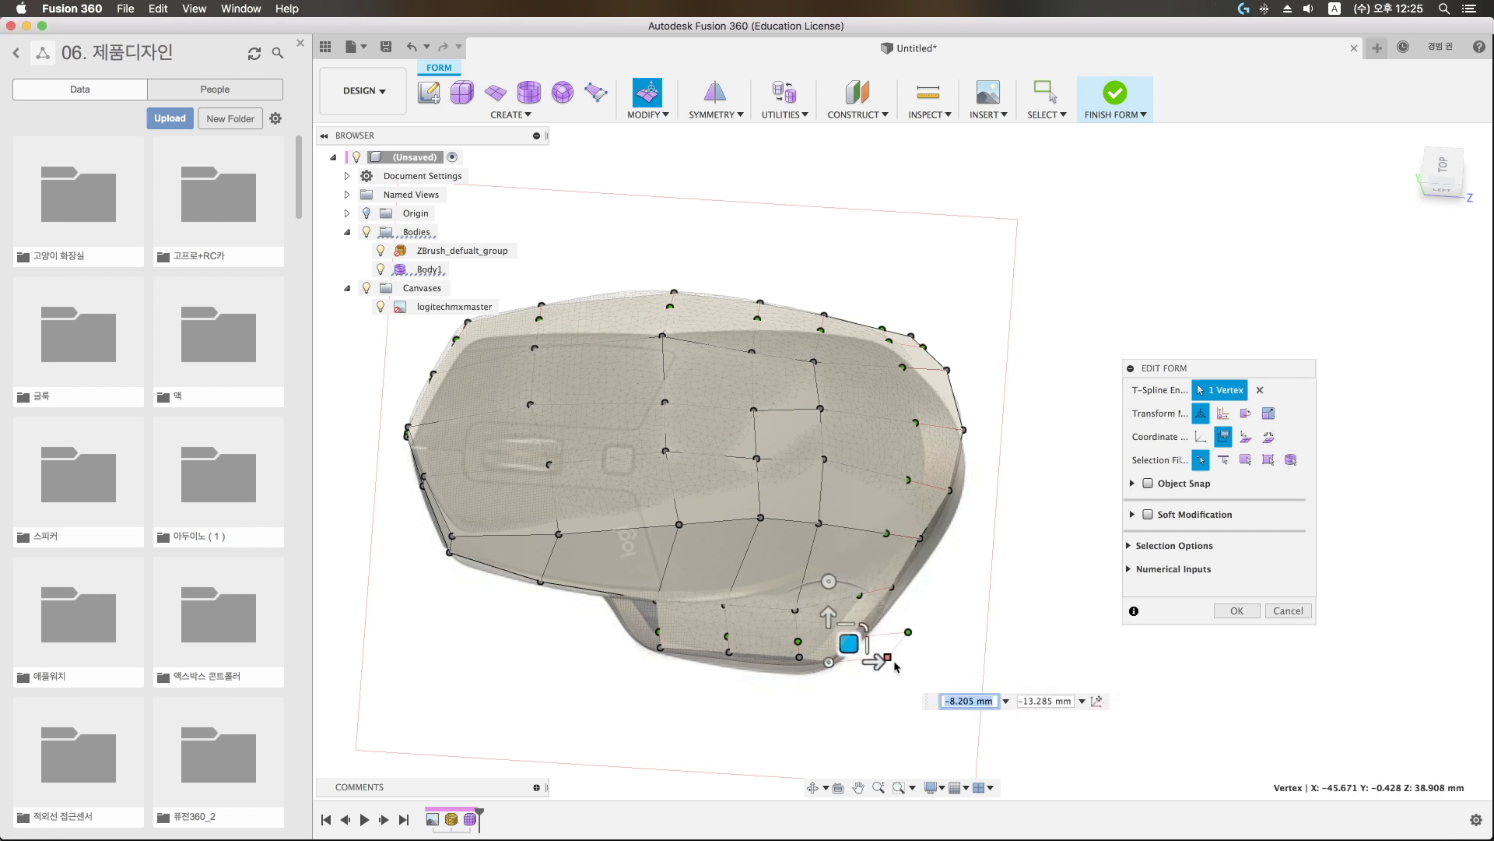
left_click(889, 658)
key("Escape")
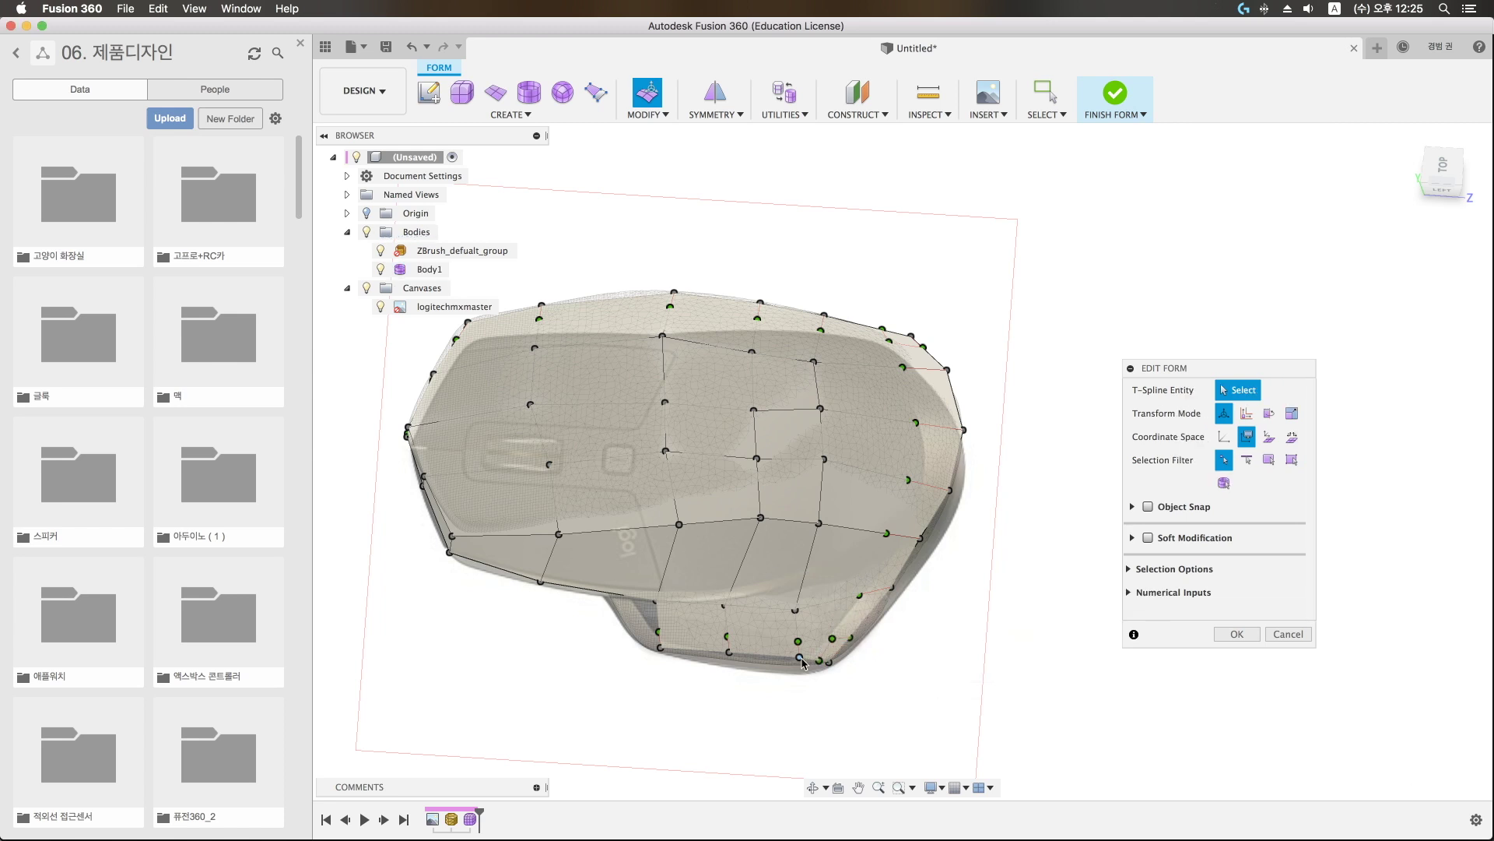
Step: Move a lower vertex toward the mesh edge and select a side vertex
left_click_drag(812, 652, 679, 626)
middle_click_drag(679, 626, 750, 611)
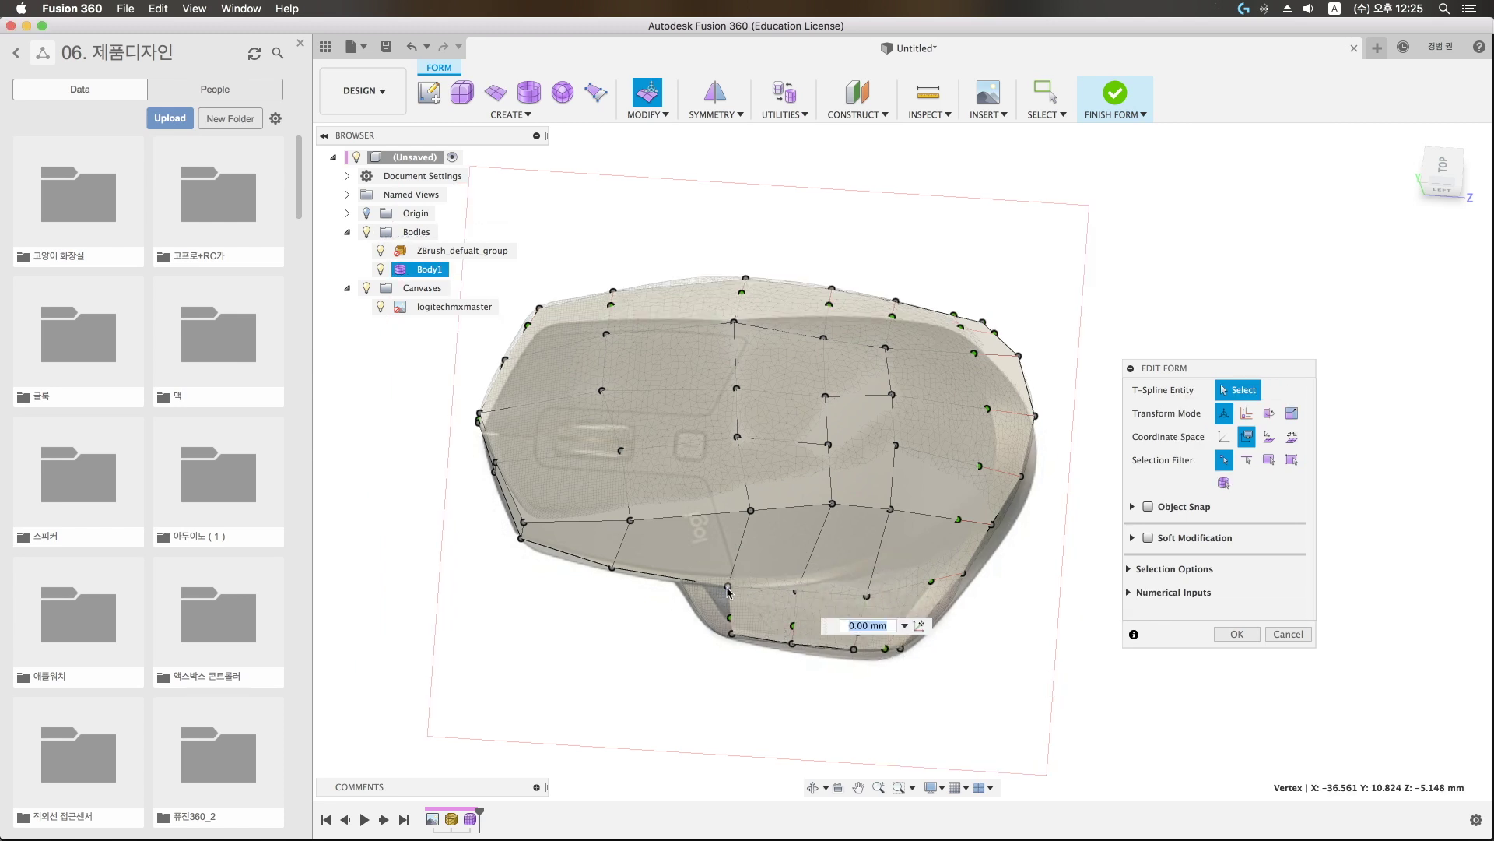
left_click_drag(731, 607, 700, 556)
middle_click_drag(720, 610, 877, 585, "shift")
key("Escape")
left_click(845, 520)
middle_click_drag(856, 529, 1129, 498, "shift")
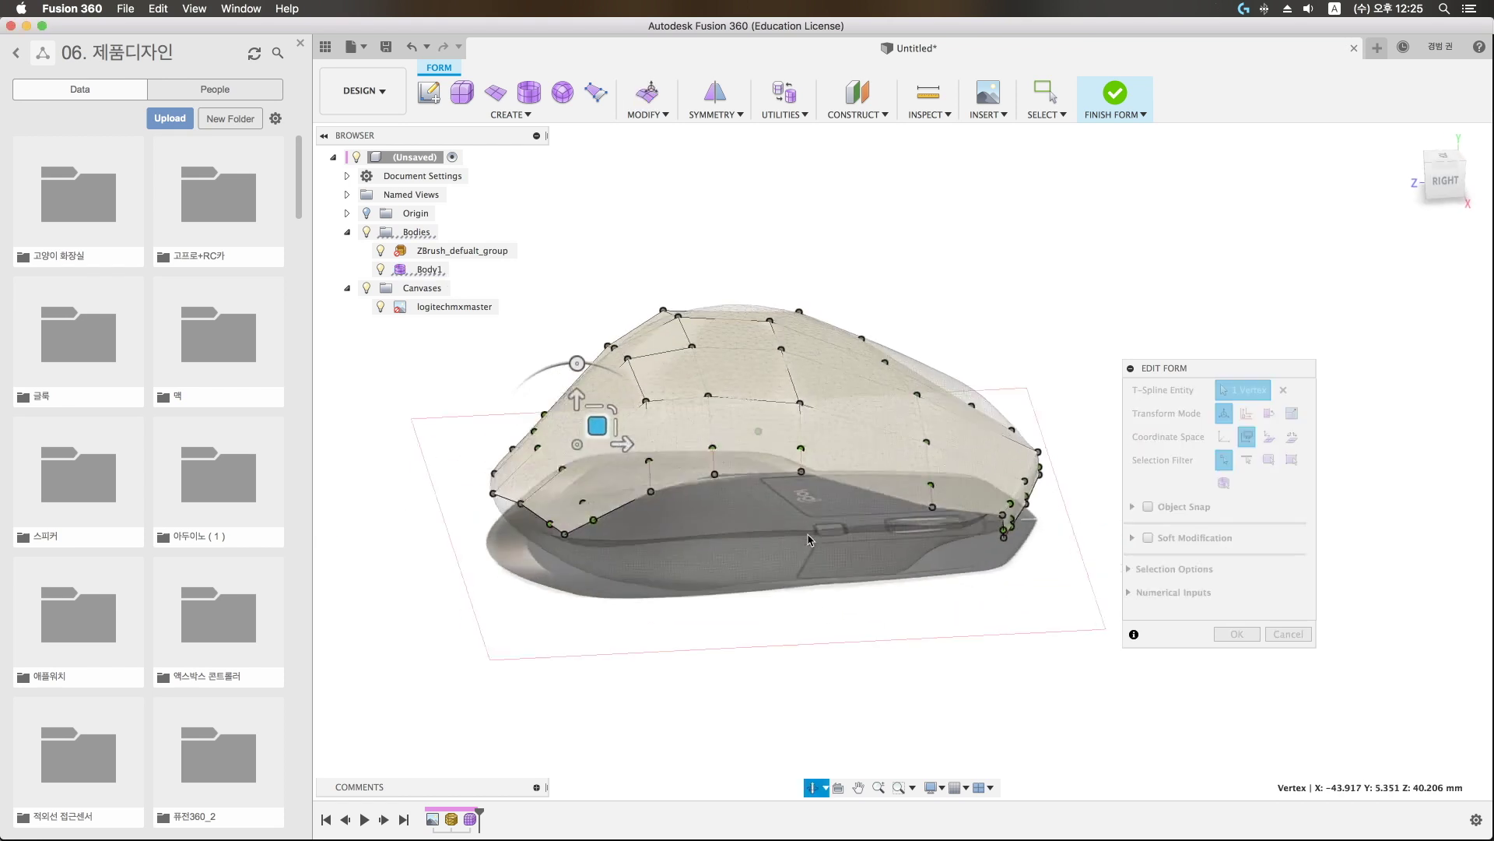
Step: Select bottom edges along the right side with the Edge filter, then finish
left_click(1246, 460)
left_click(981, 506)
left_click(652, 525, "shift")
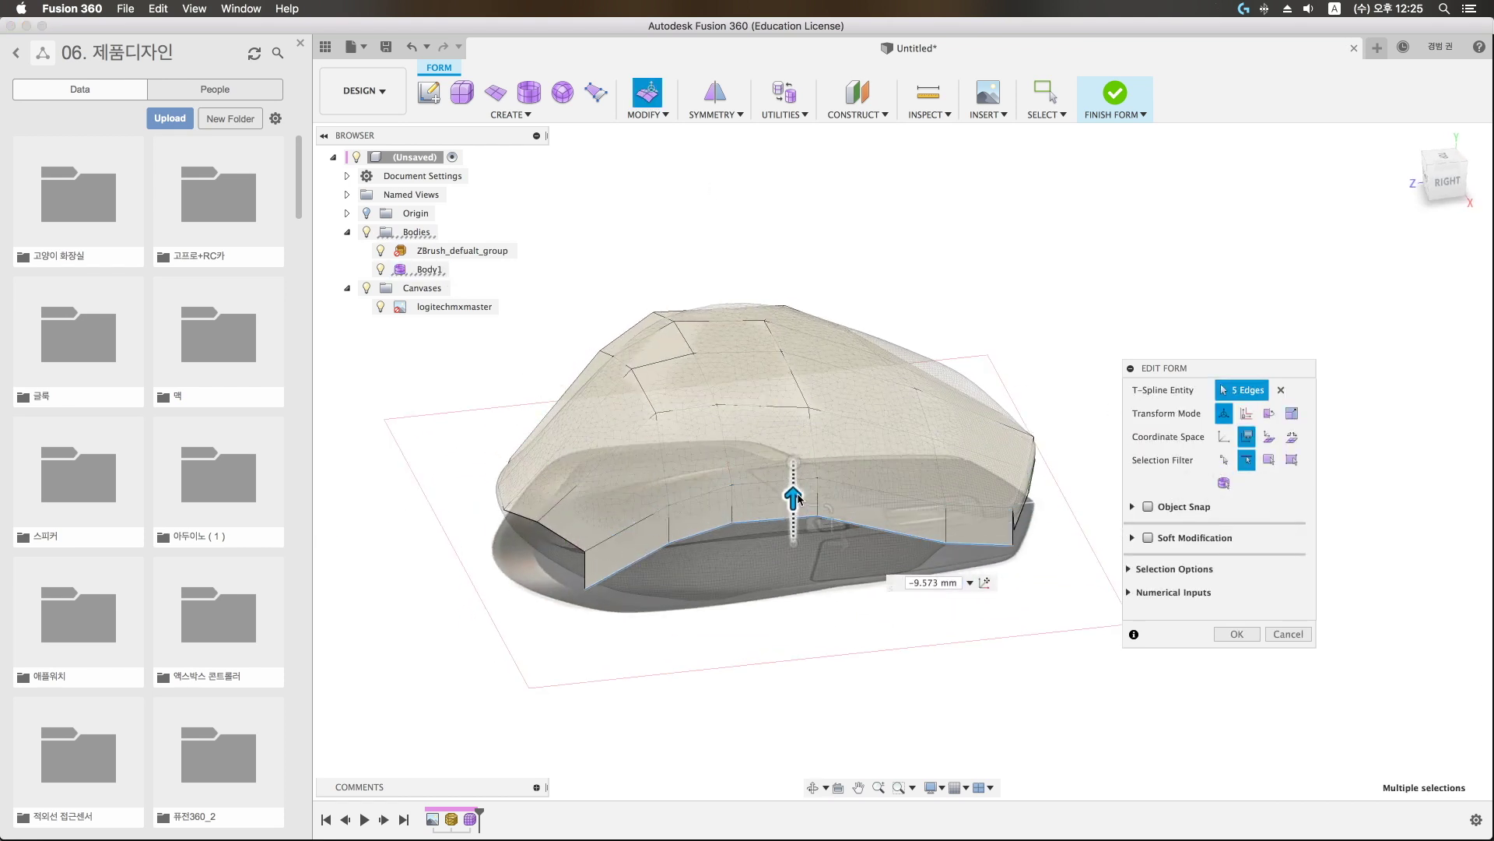
mouse_move(794, 500)
middle_mouse_down("shift")
mouse_move(775, 440)
mouse_move(880, 600)
mouse_move(739, 389)
mouse_move(739, 571)
middle_mouse_up("shift")
key("Escape")
Step: Run Weld Vertices on the T-spline body
left_click(646, 114)
left_click(676, 268)
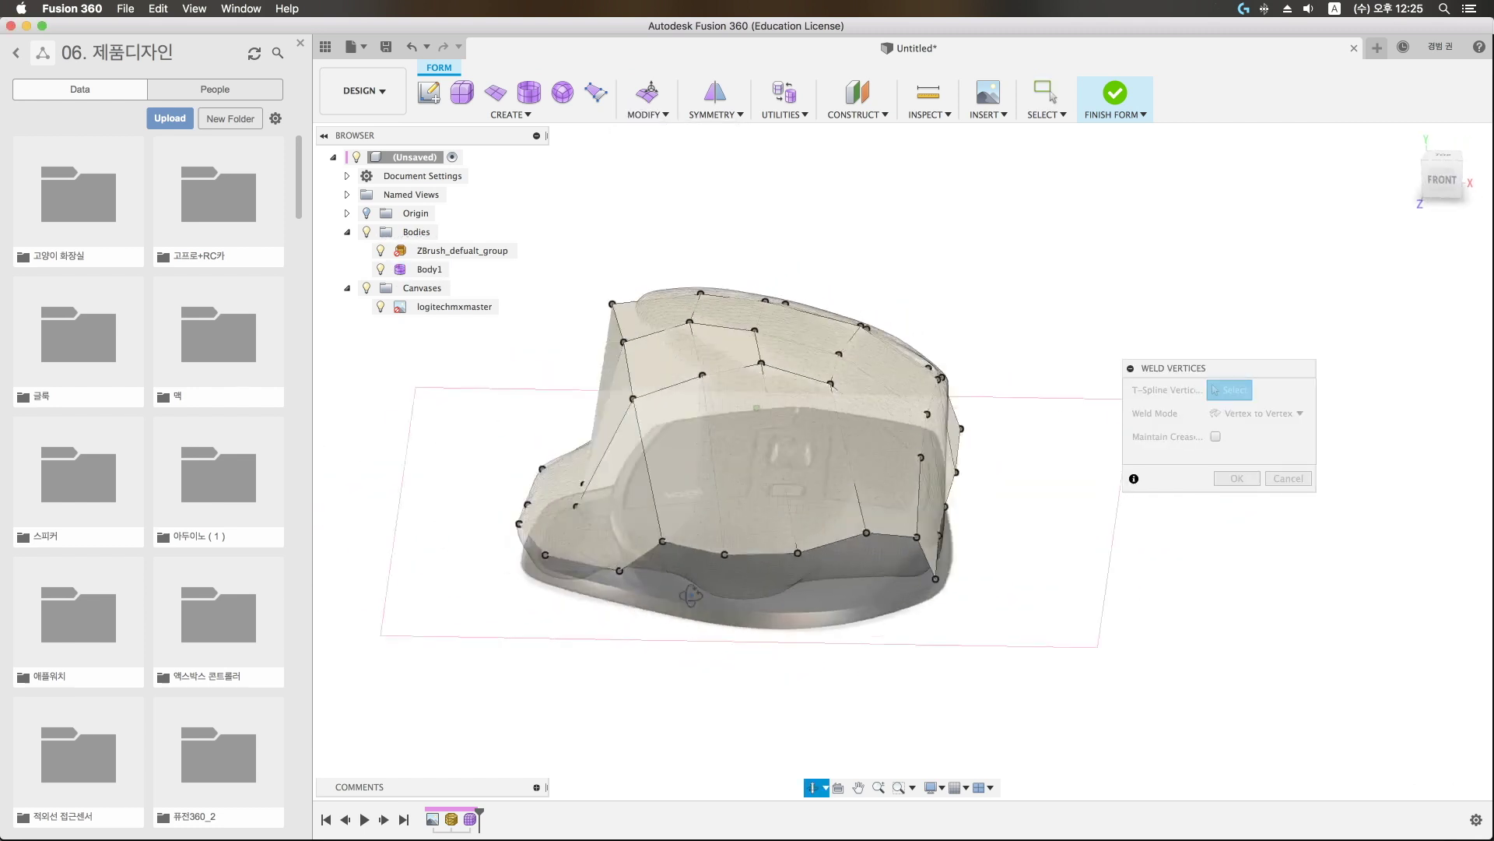
middle_click_drag(871, 599, 796, 623, "shift")
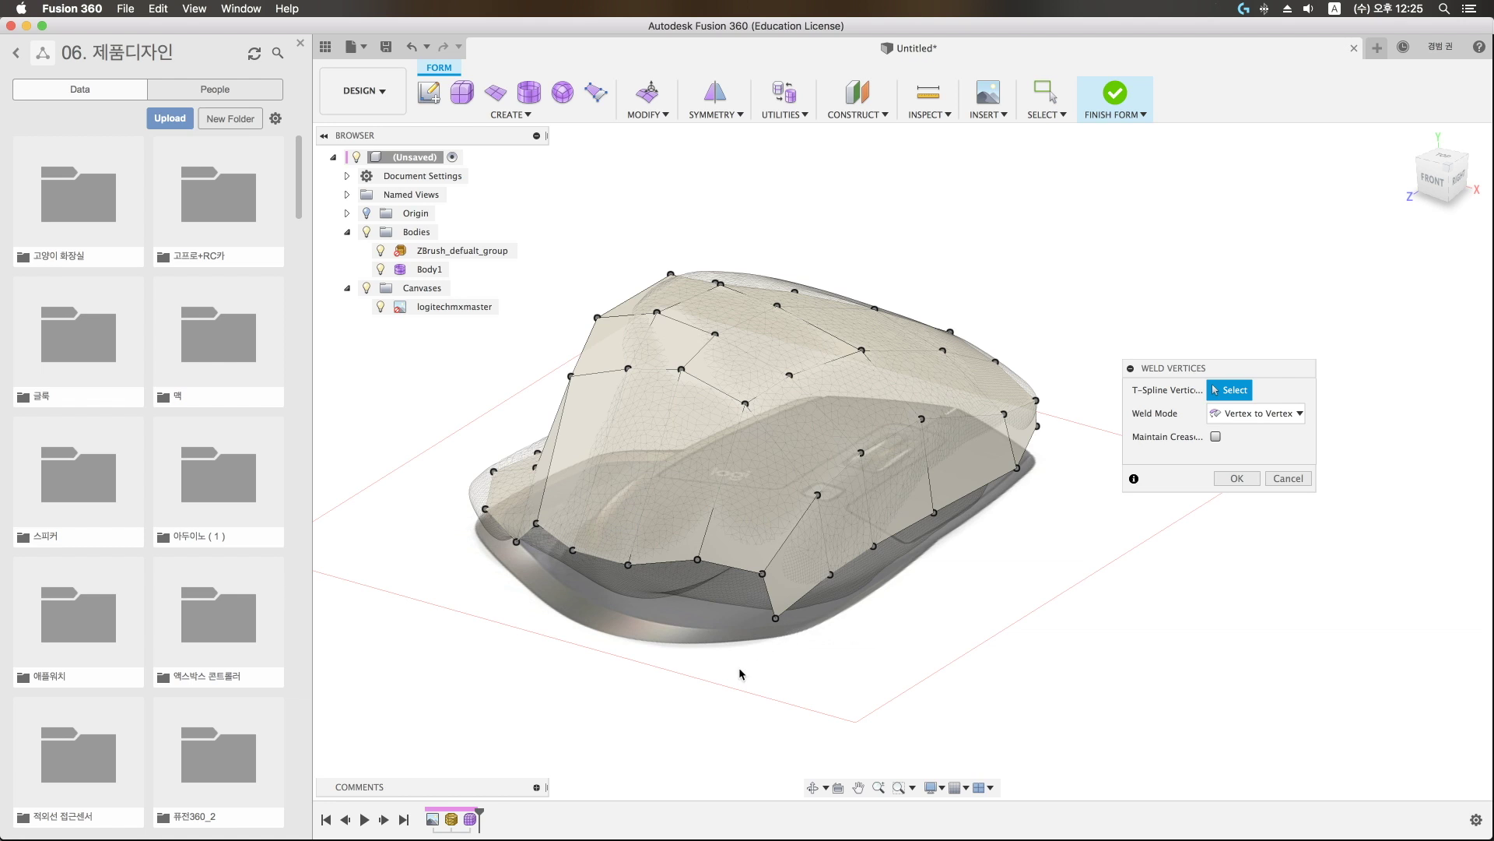
middle_click_drag(761, 647, 695, 644, "shift")
key("Escape")
Step: Select the lower edge loop in Edit Form and drop it about 7 mm
left_click(647, 92)
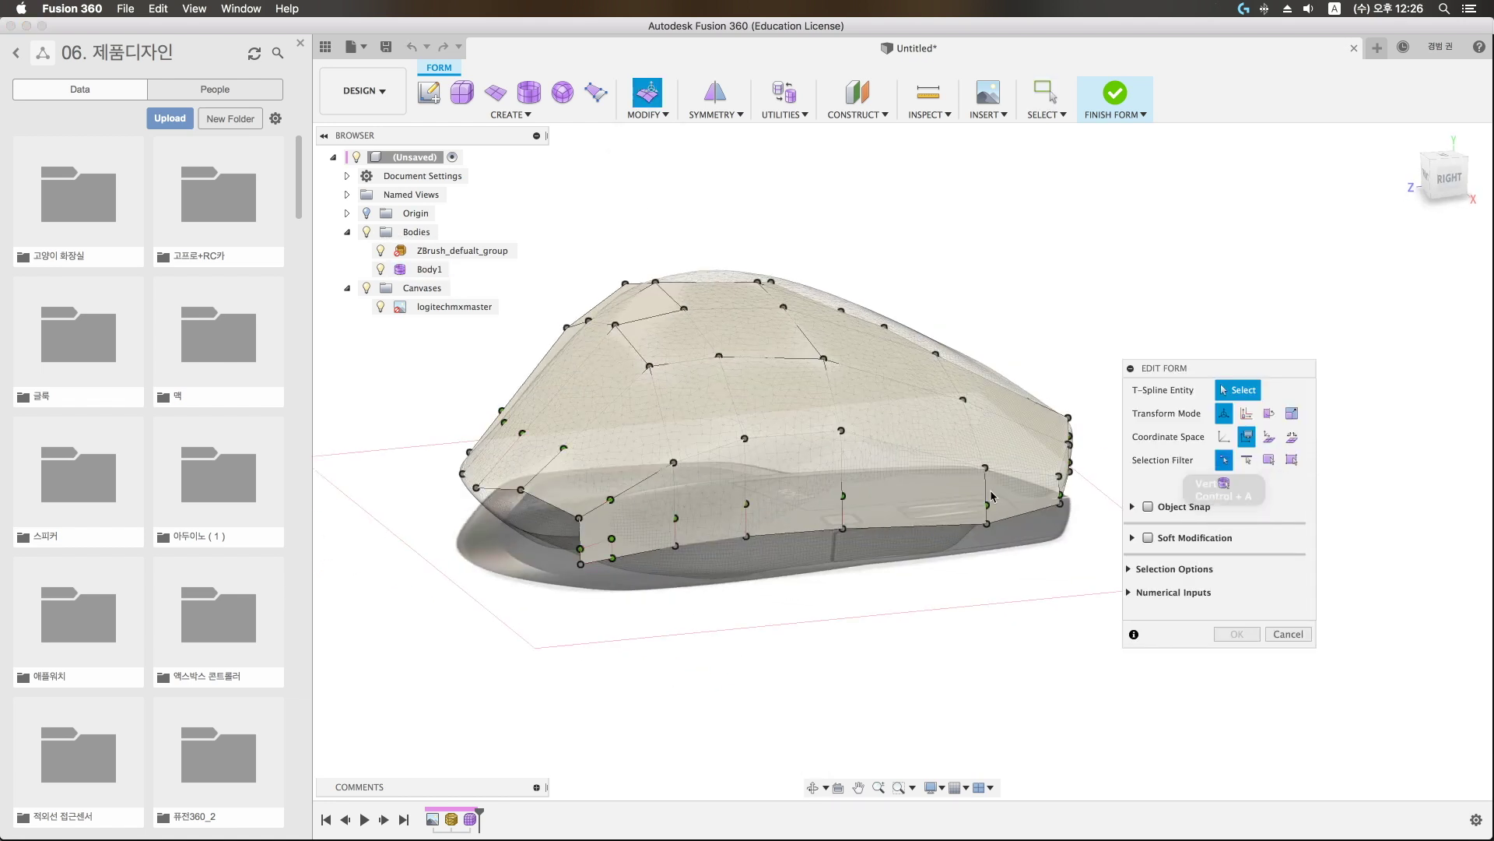
mouse_move(610, 547)
middle_mouse_down("shift")
mouse_move(697, 583)
mouse_move(713, 495)
middle_mouse_up("shift")
double_click(713, 492)
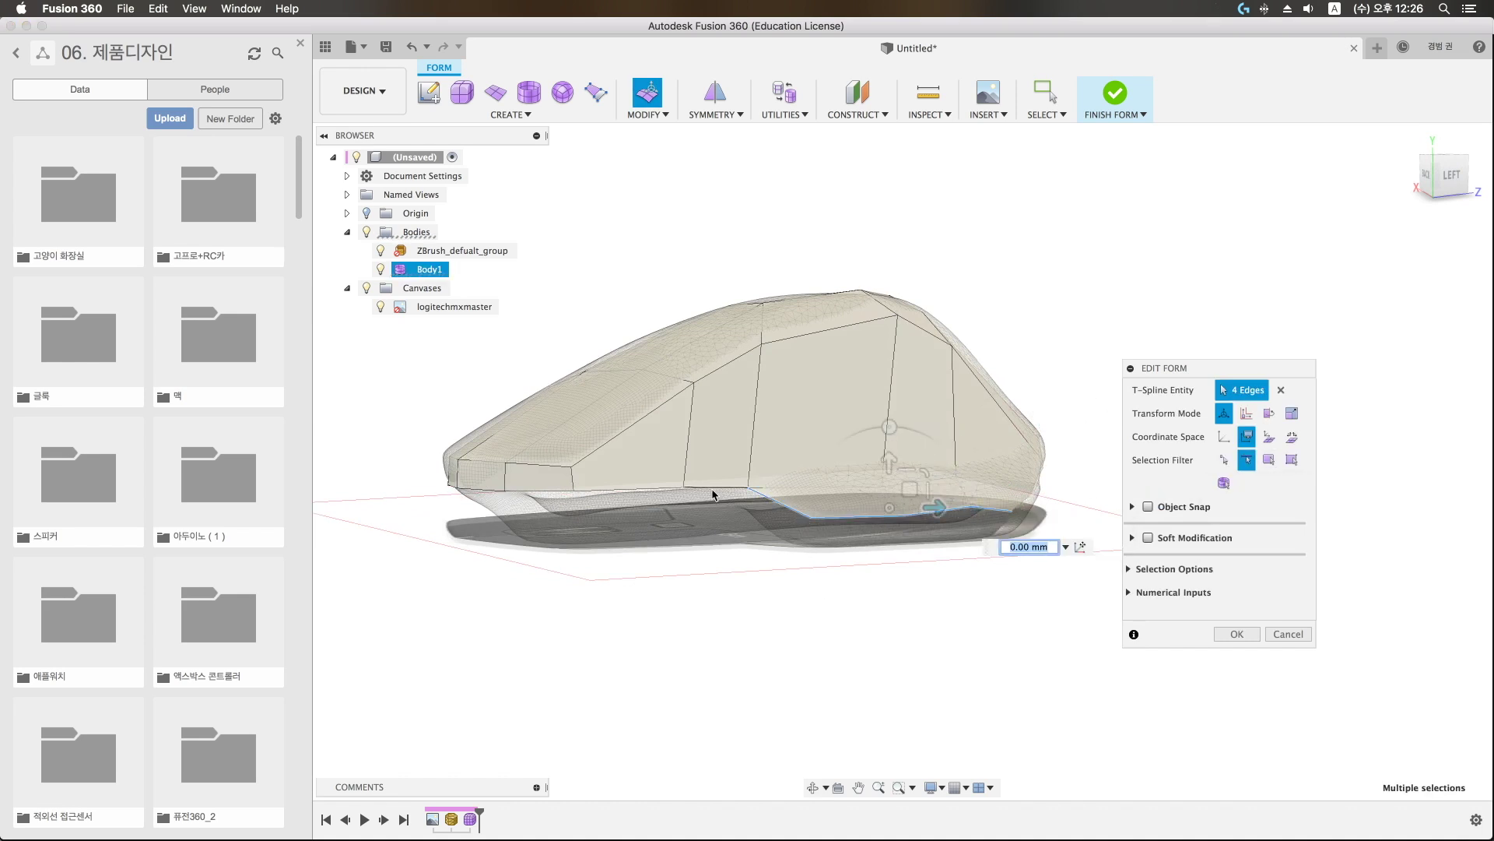
left_click(557, 496, "shift")
middle_click_drag(557, 497, 714, 577, "shift")
mouse_move(571, 597)
middle_mouse_down("shift")
mouse_move(616, 575)
mouse_move(754, 579)
middle_mouse_up("shift")
middle_click_drag(492, 577, 648, 621, "shift")
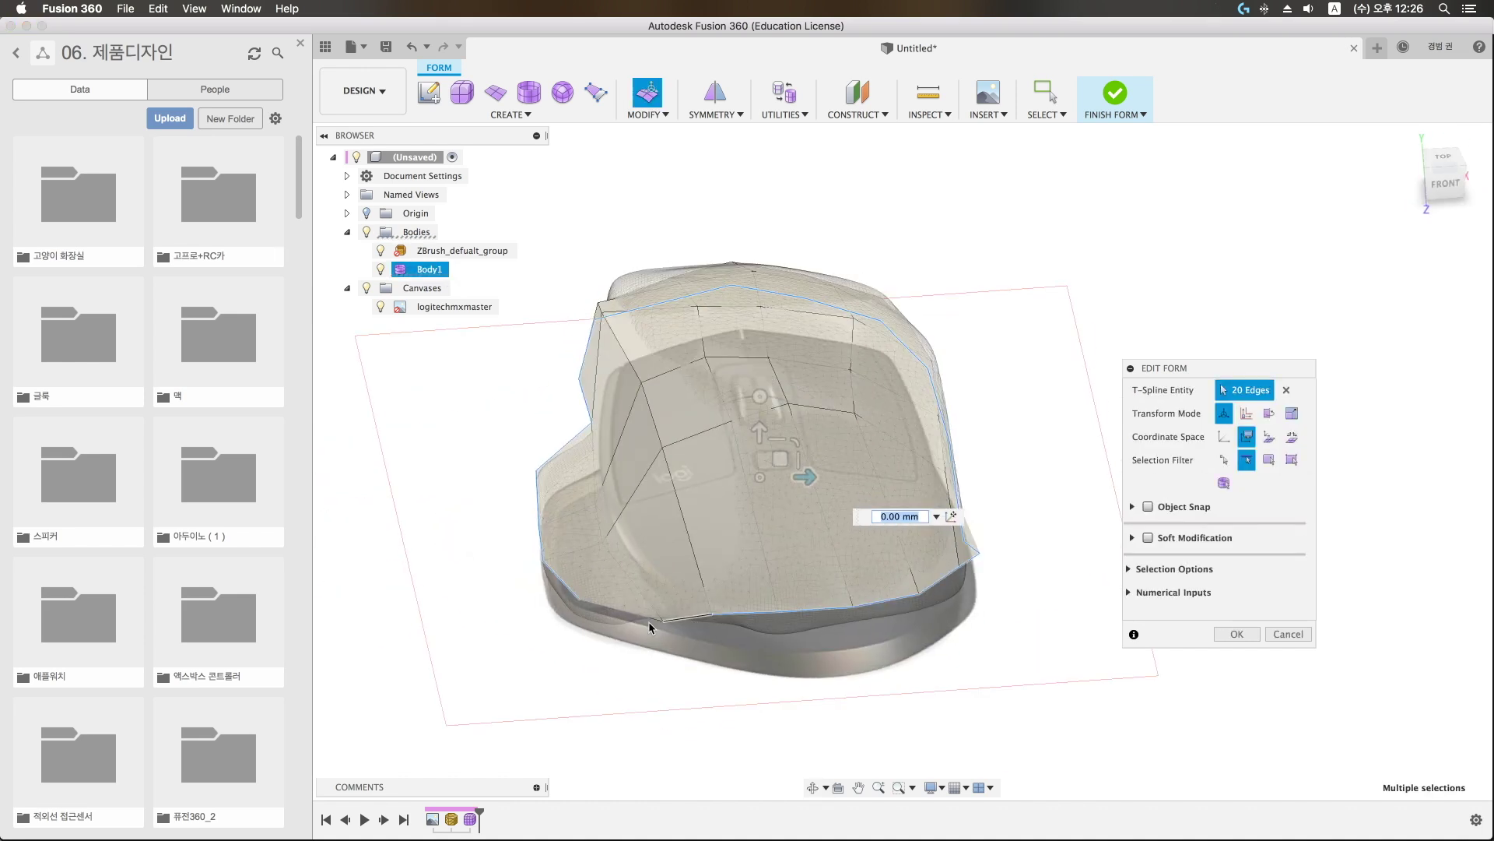
left_click_drag(754, 447, 754, 438)
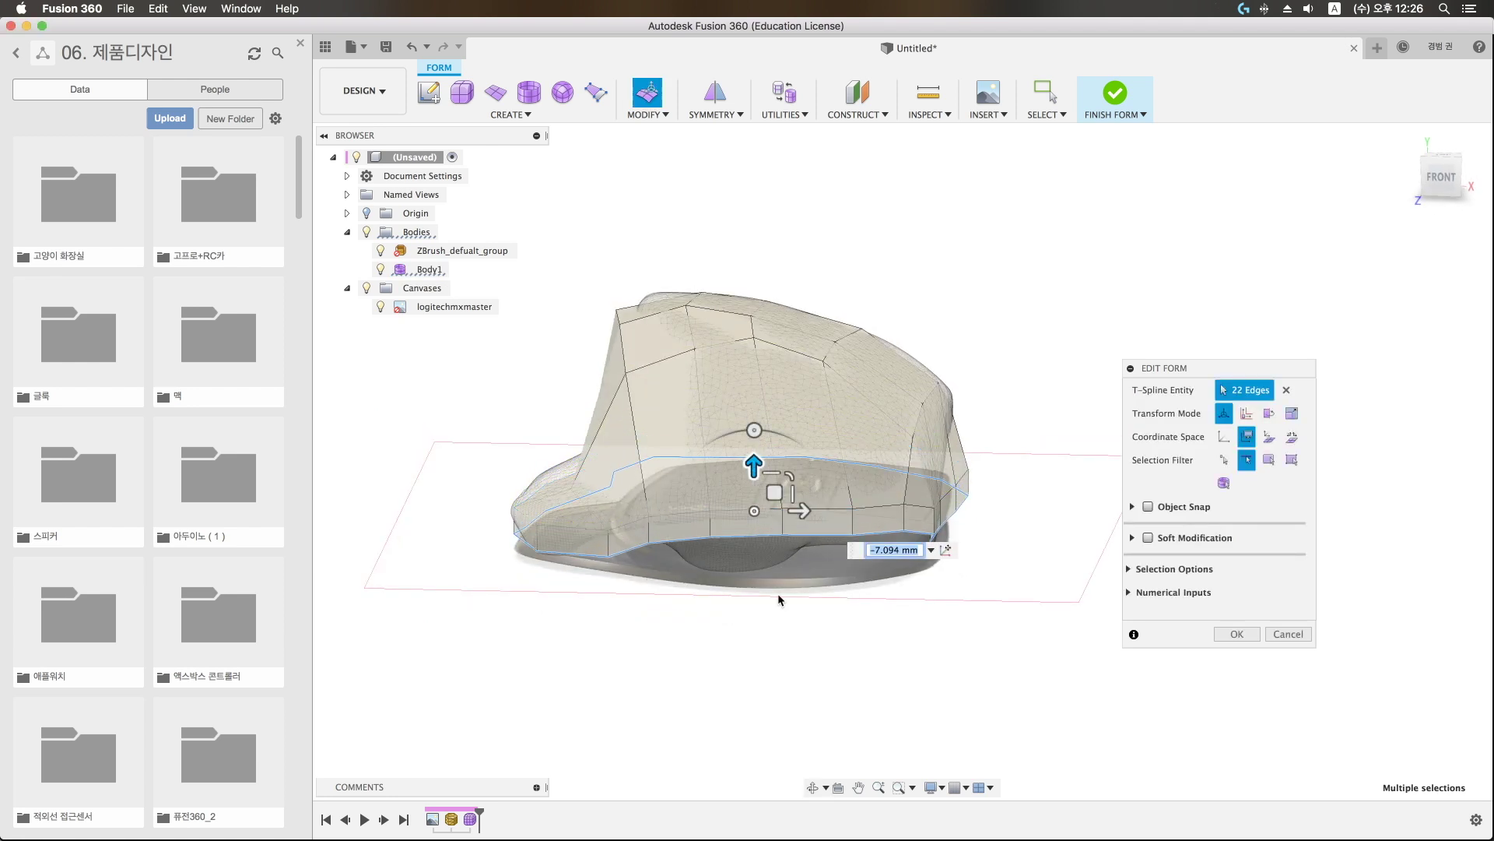
Step: Select the front and back corner edges and commit the shape edit with OK
mouse_move(778, 593)
middle_mouse_down("shift")
mouse_move(716, 587)
mouse_move(986, 537)
mouse_move(791, 562)
mouse_move(695, 553)
mouse_move(990, 528)
middle_mouse_up("shift")
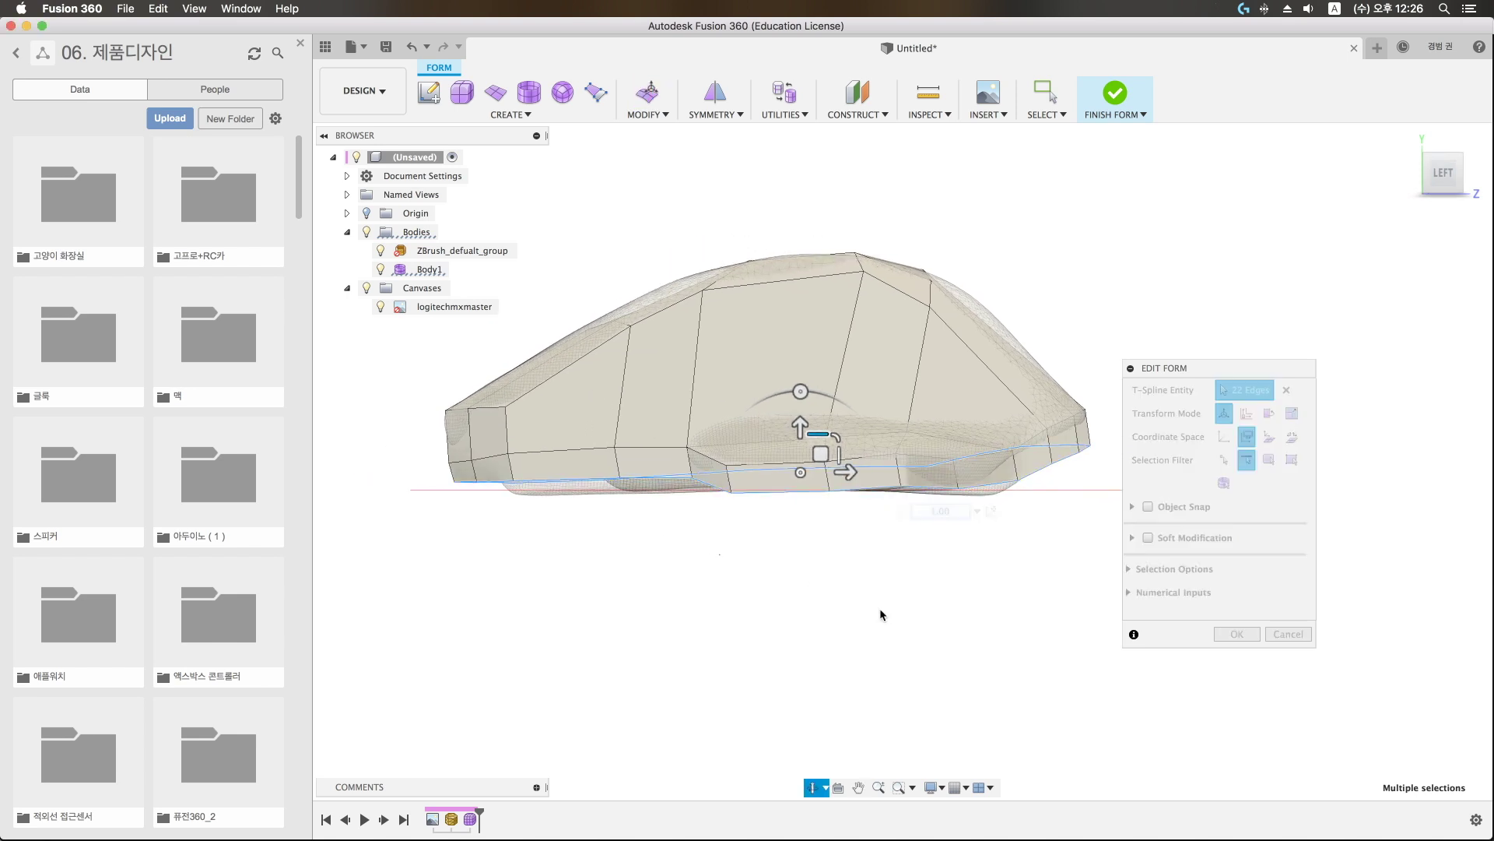
middle_click_drag(880, 609, 1098, 517, "shift")
scroll(966, 511, "up", 3)
left_click(908, 509)
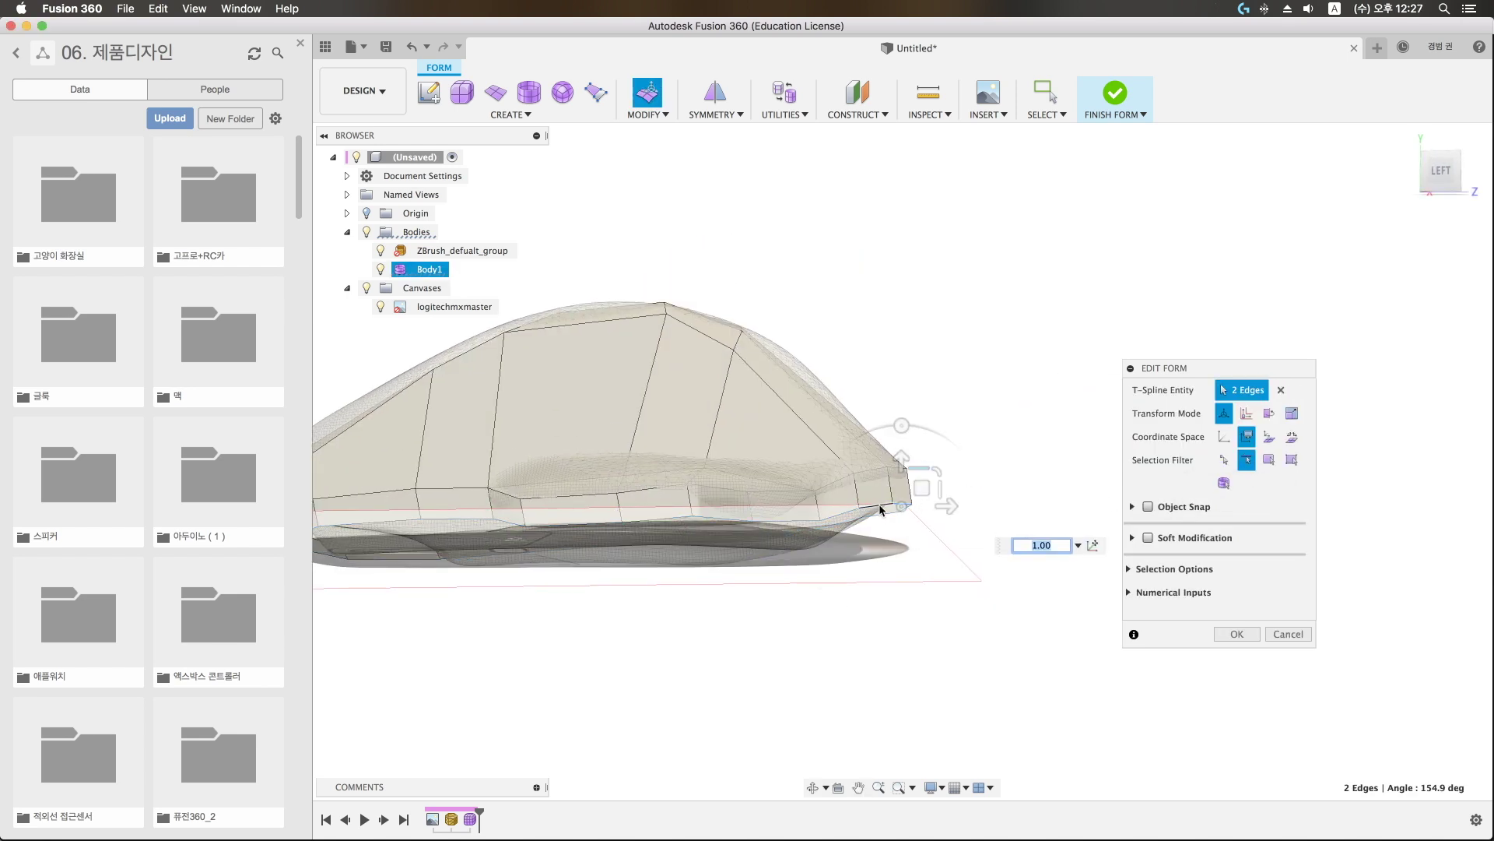
mouse_move(880, 510)
middle_mouse_down("shift")
mouse_move(586, 574)
mouse_move(702, 605)
mouse_move(572, 577)
middle_mouse_up("shift")
left_click(847, 505, "shift")
left_click(593, 525)
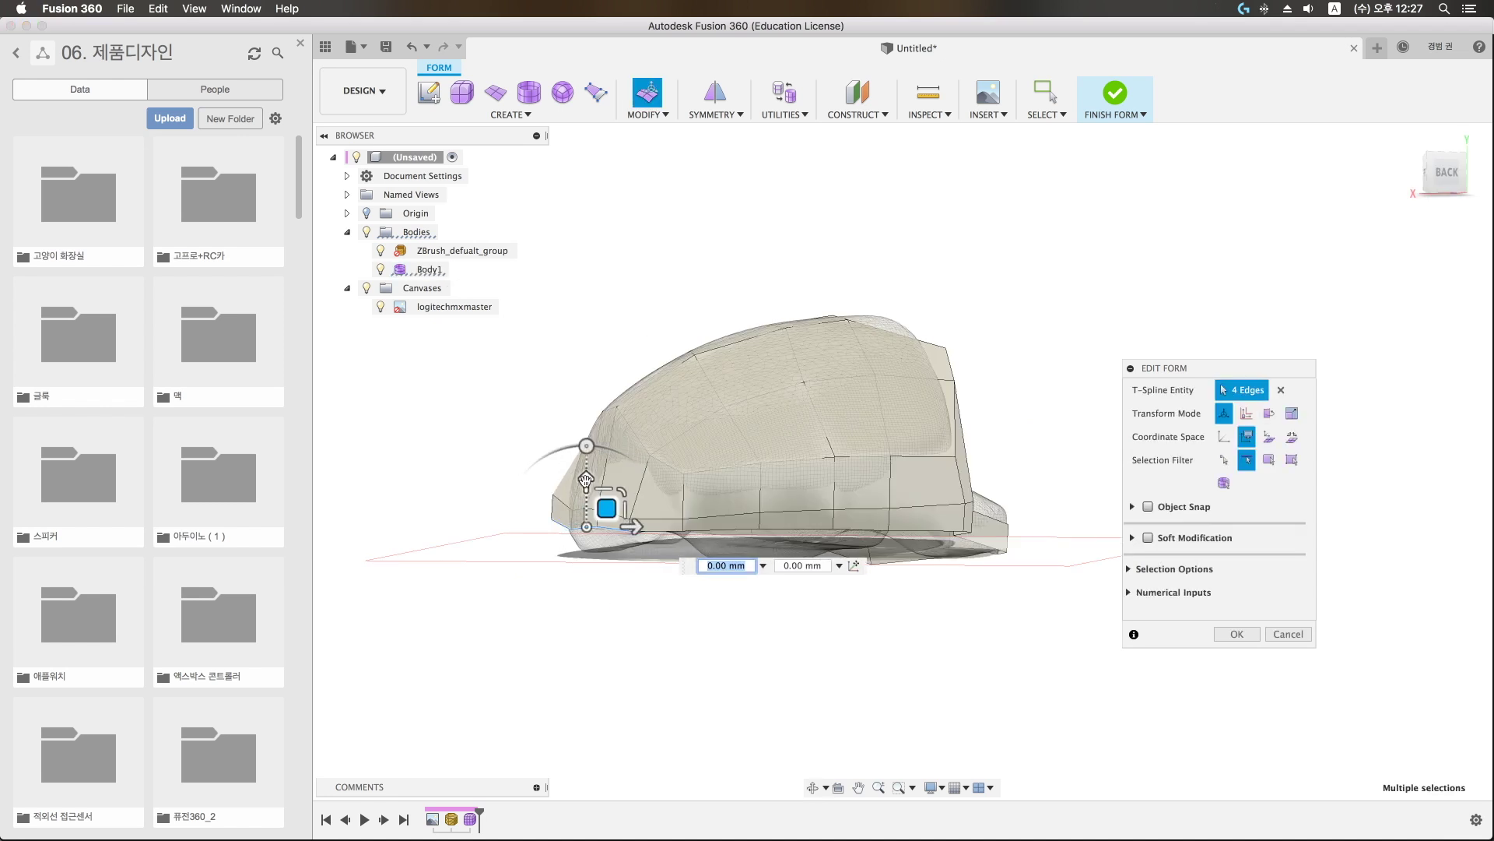
middle_click_drag(926, 545, 1012, 537, "shift")
left_click(1237, 634)
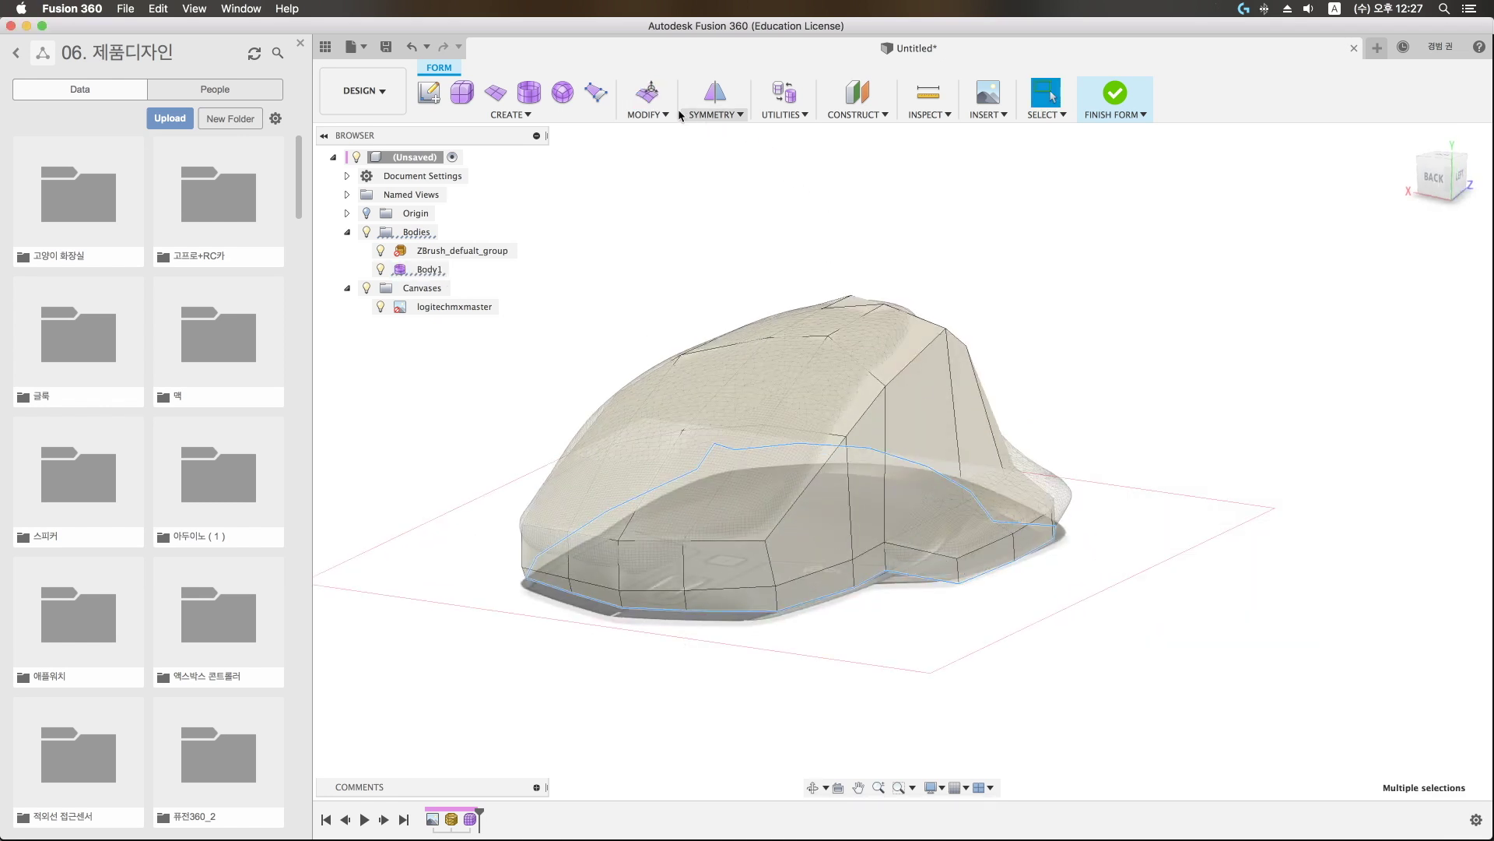
Step: Flatten the 22 bottom vertices onto the ground plane via Select Plane direction
left_click(646, 114)
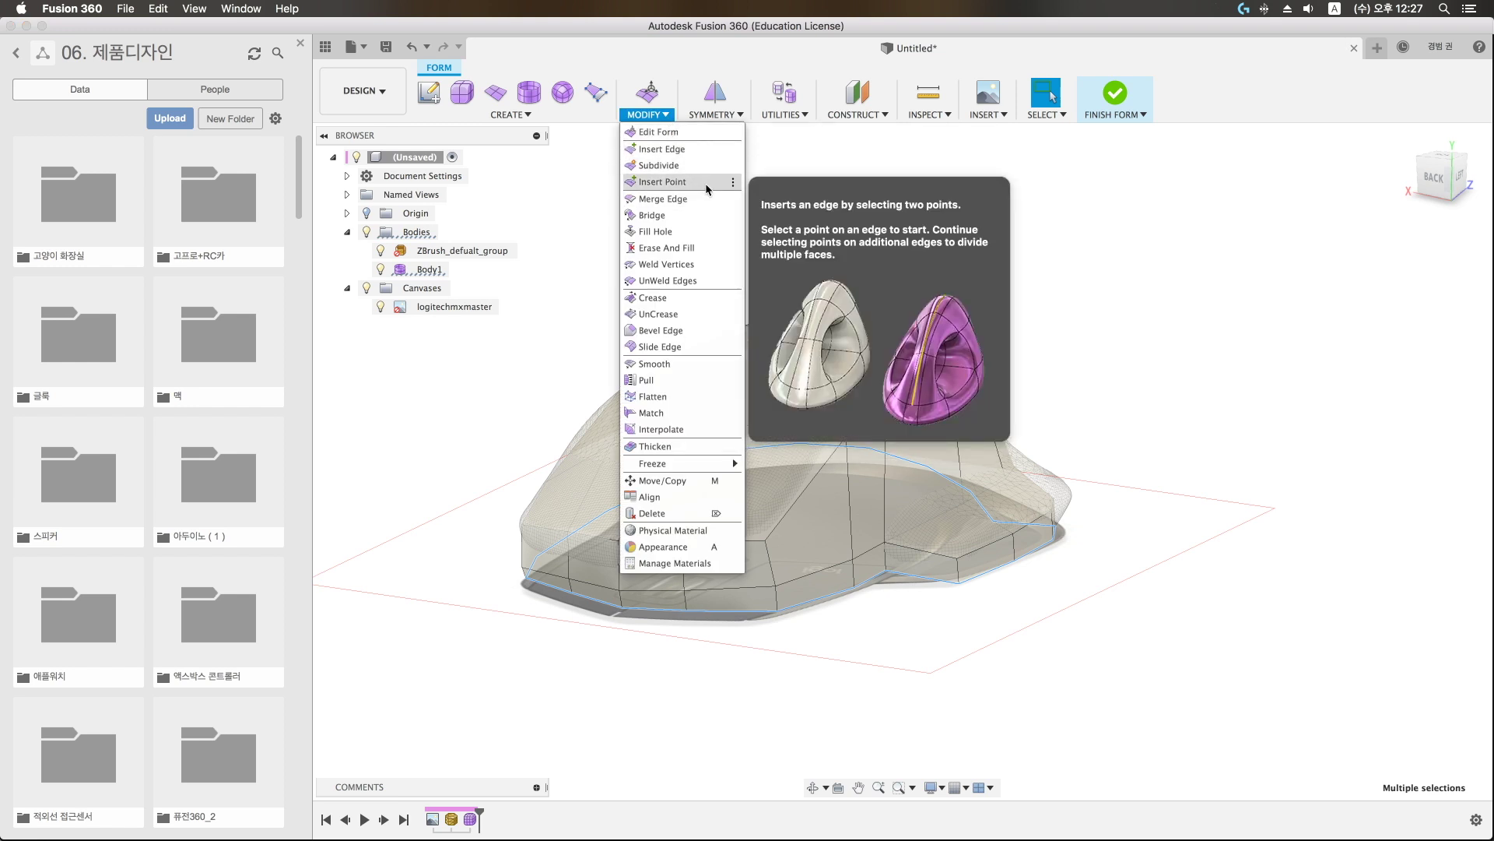
left_click(661, 397)
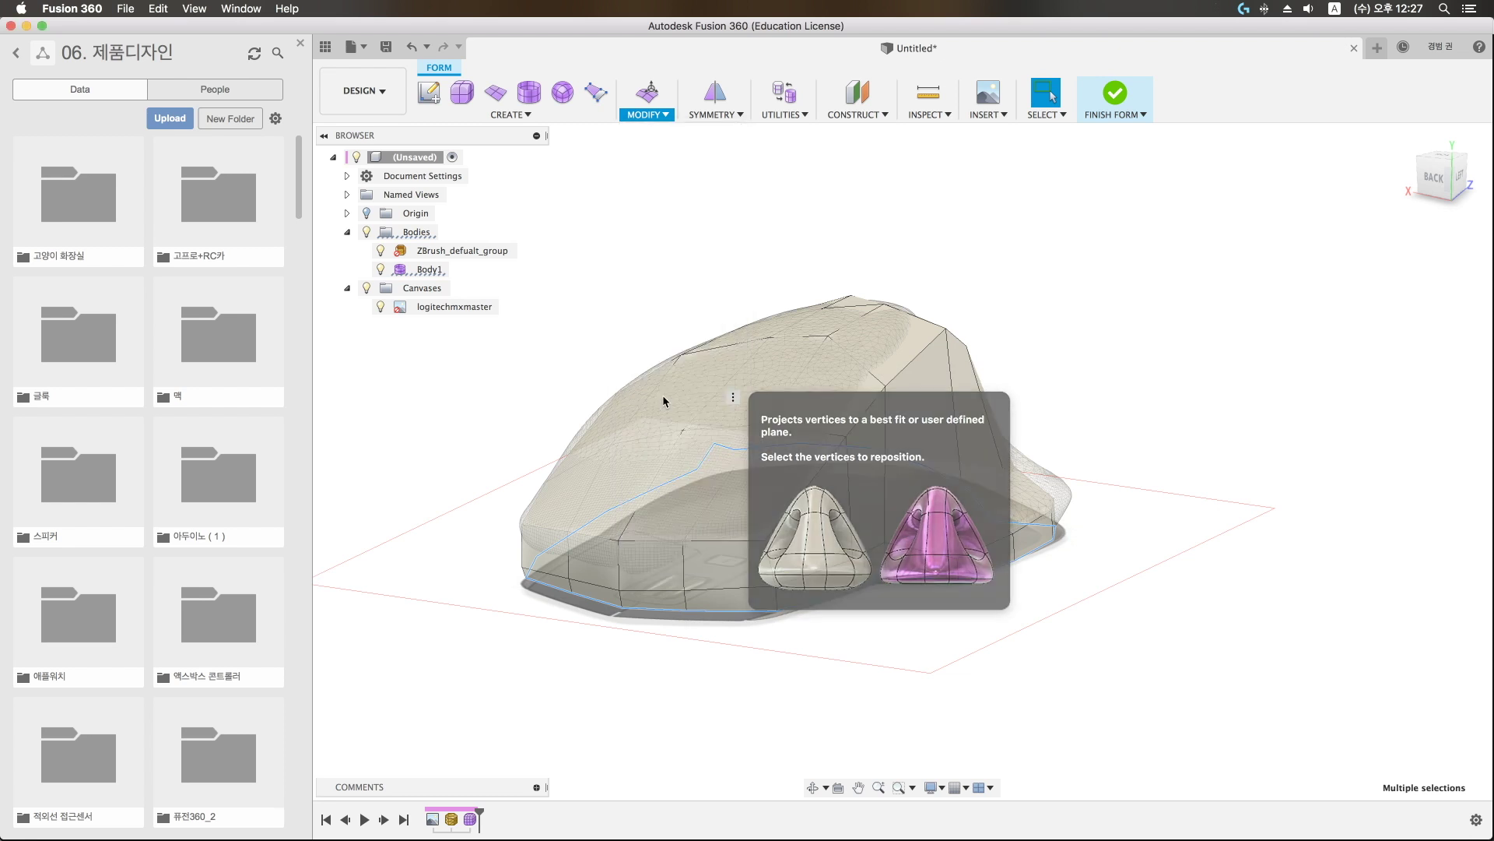
left_click(1252, 422)
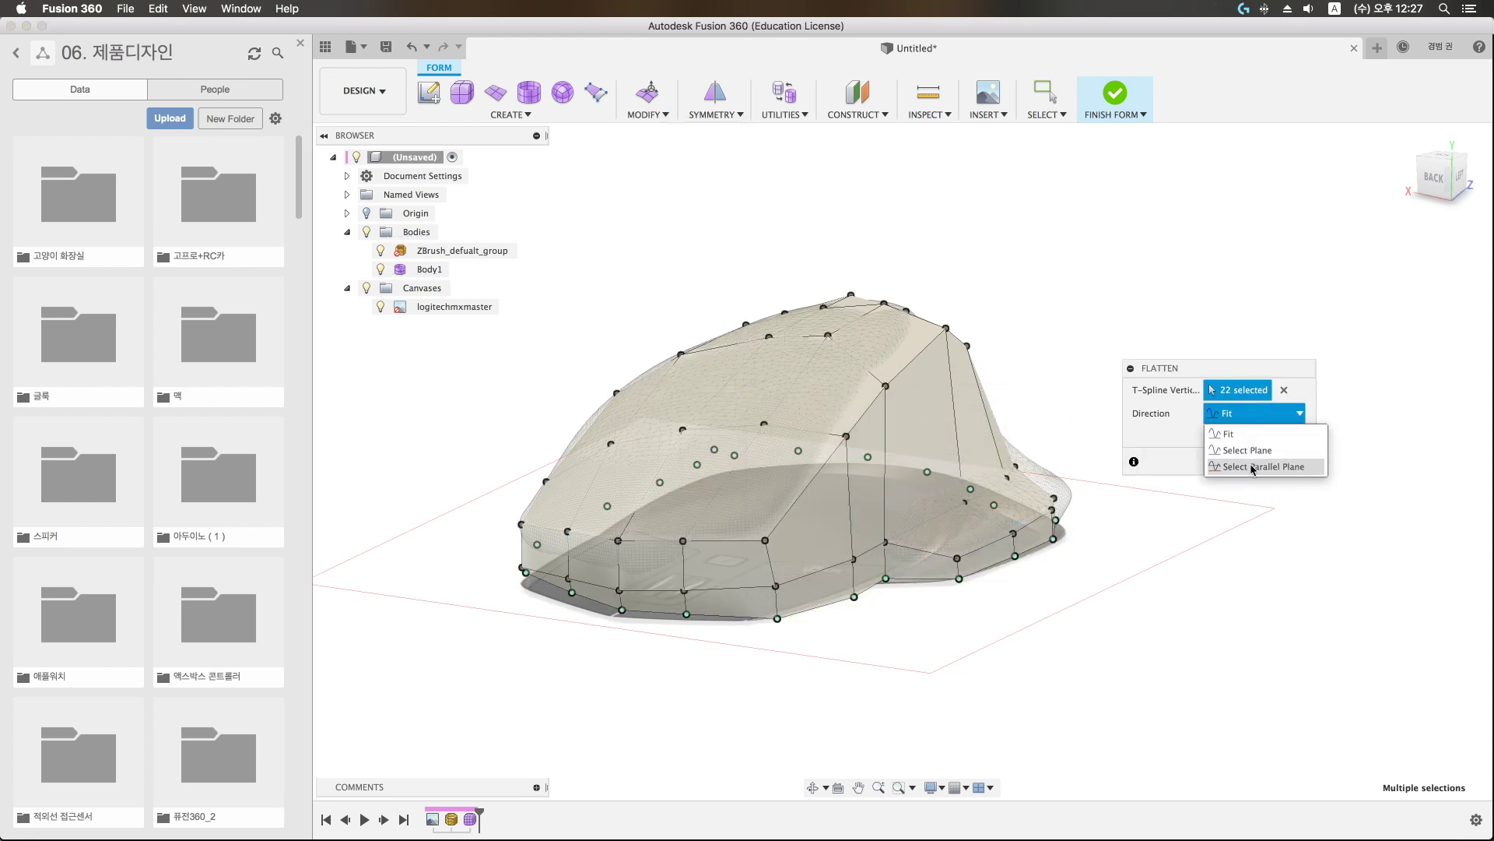
left_click(1245, 451)
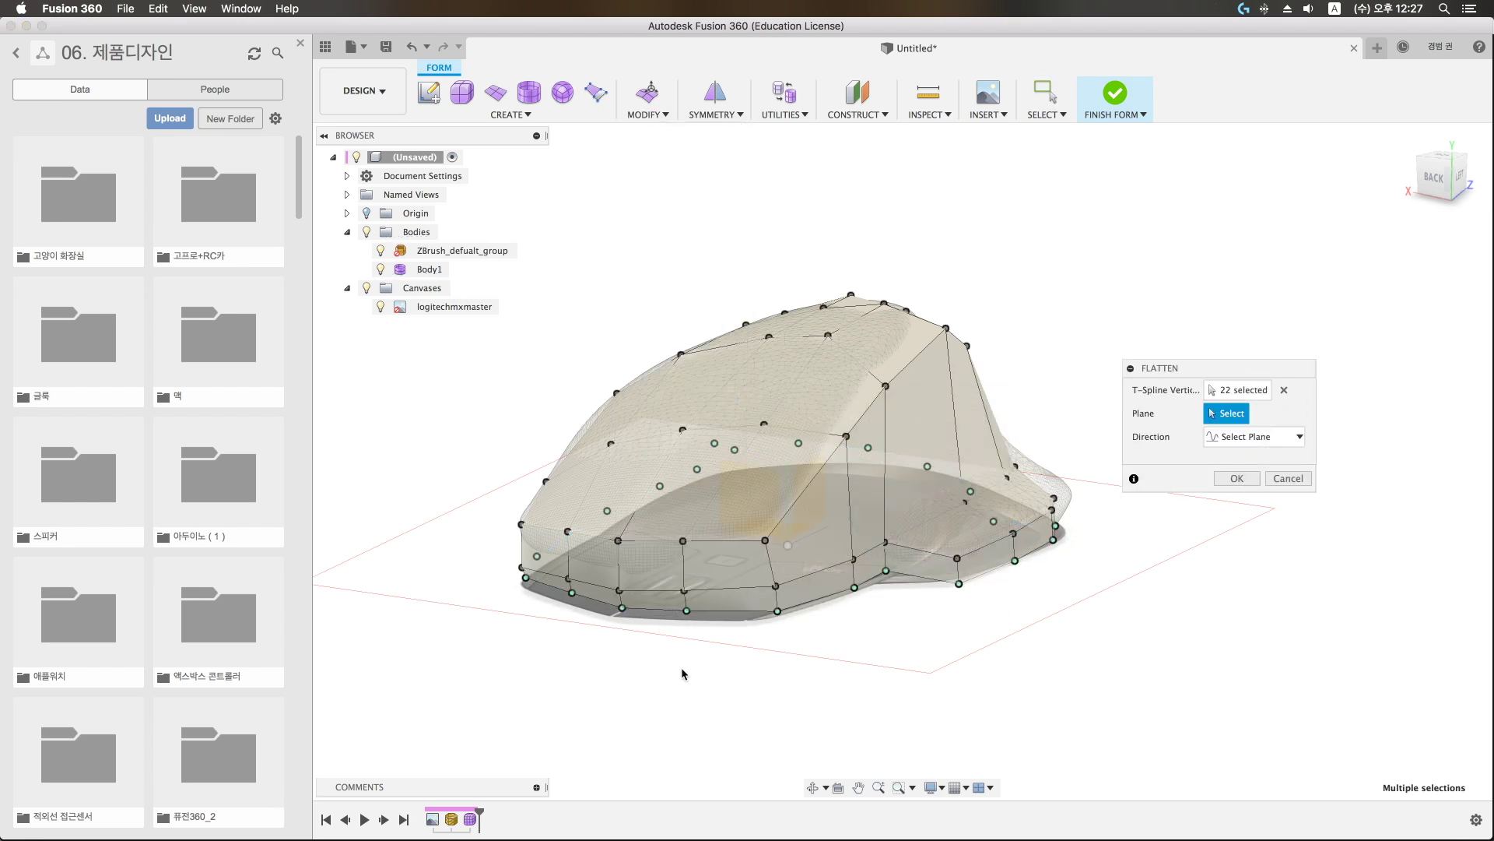
mouse_move(683, 673)
middle_mouse_down("shift")
mouse_move(707, 623)
mouse_move(774, 568)
middle_mouse_up("shift")
left_click(774, 568)
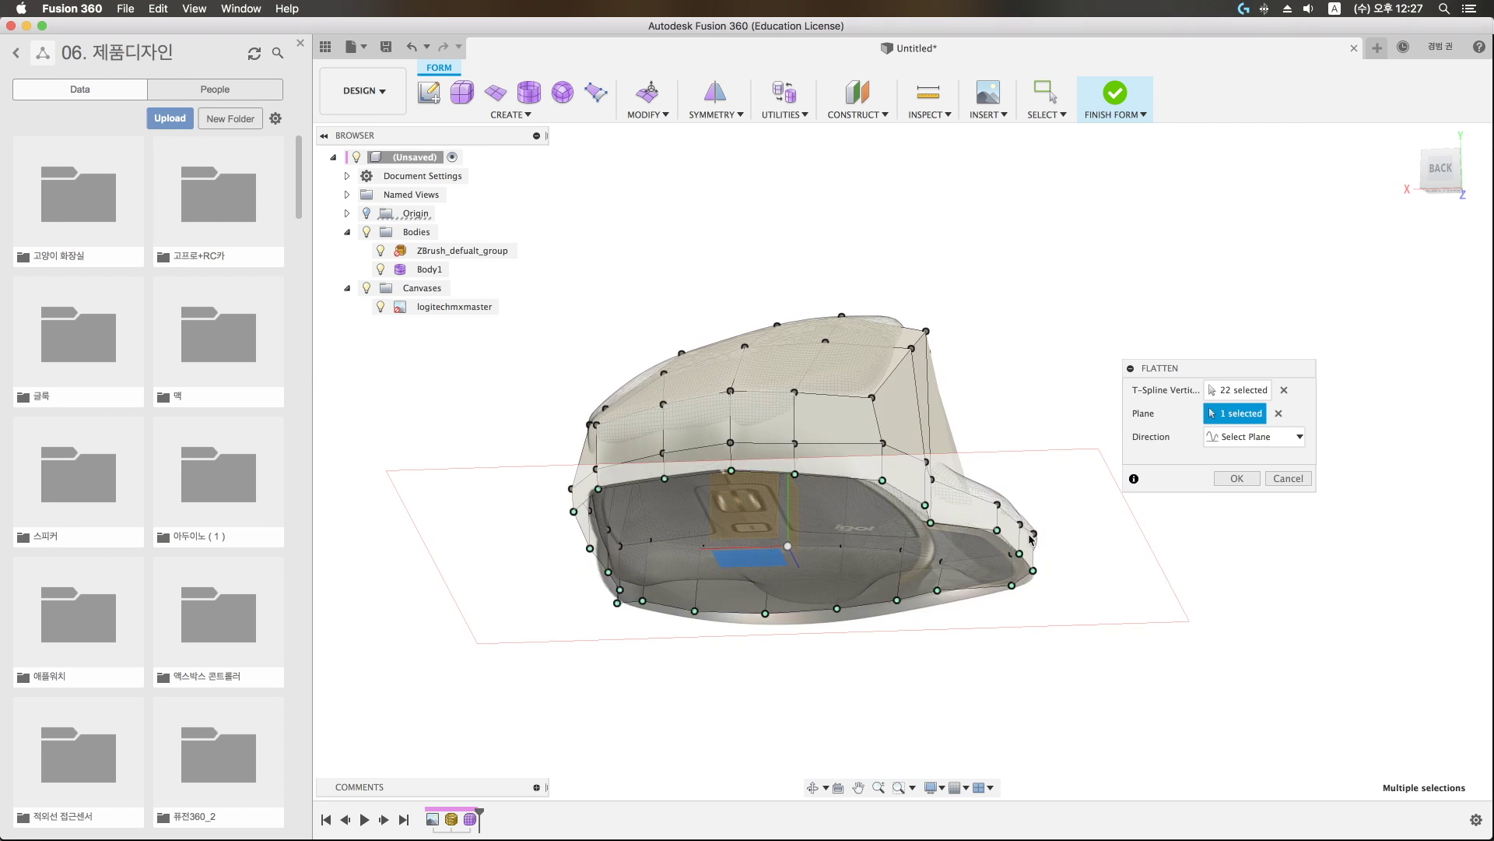
left_click_drag(1089, 540, 1328, 332)
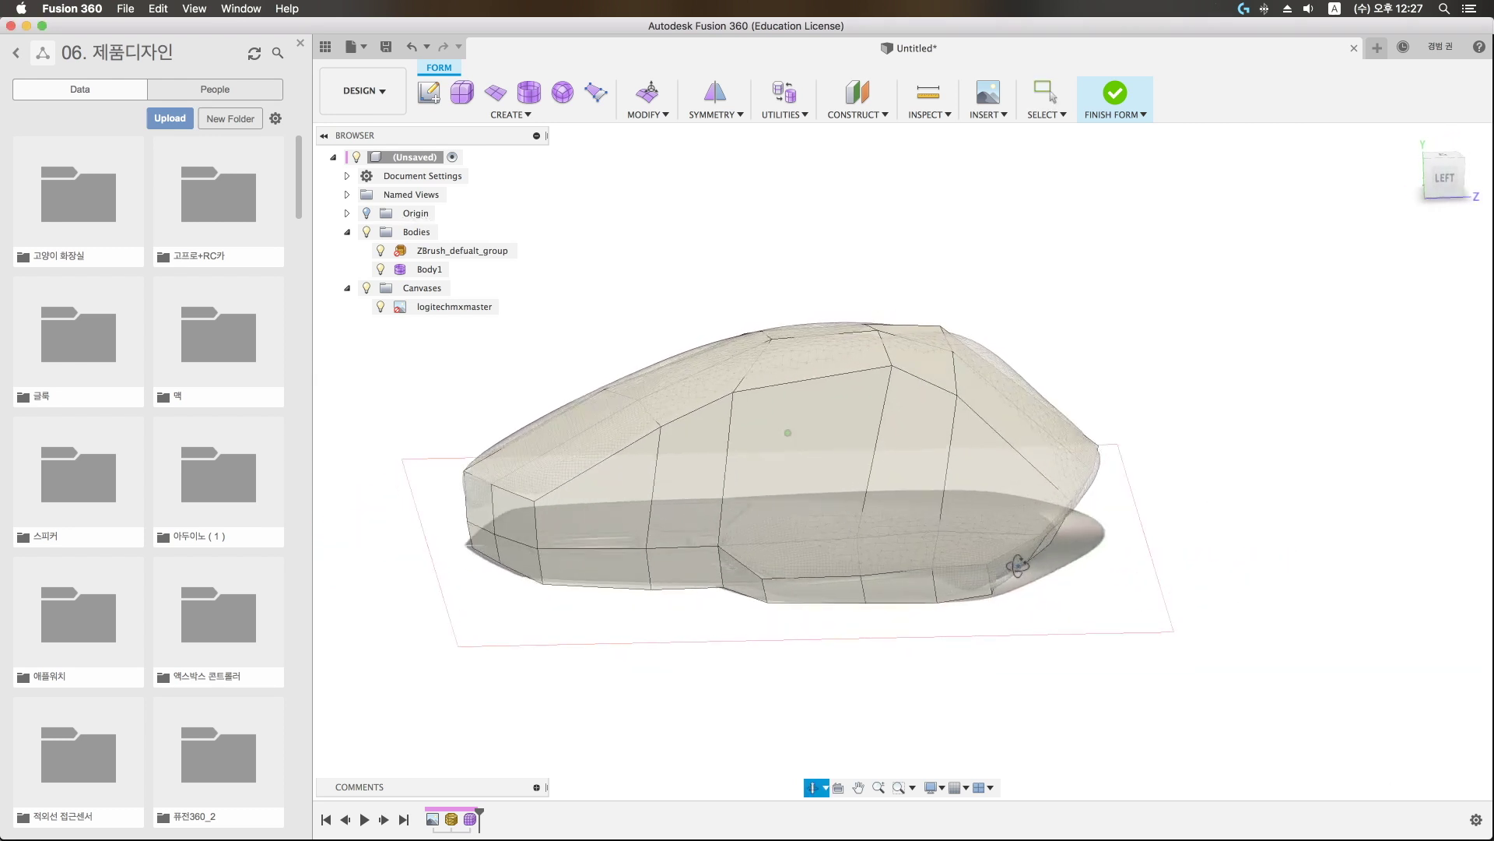
key("Escape")
left_click(1440, 183)
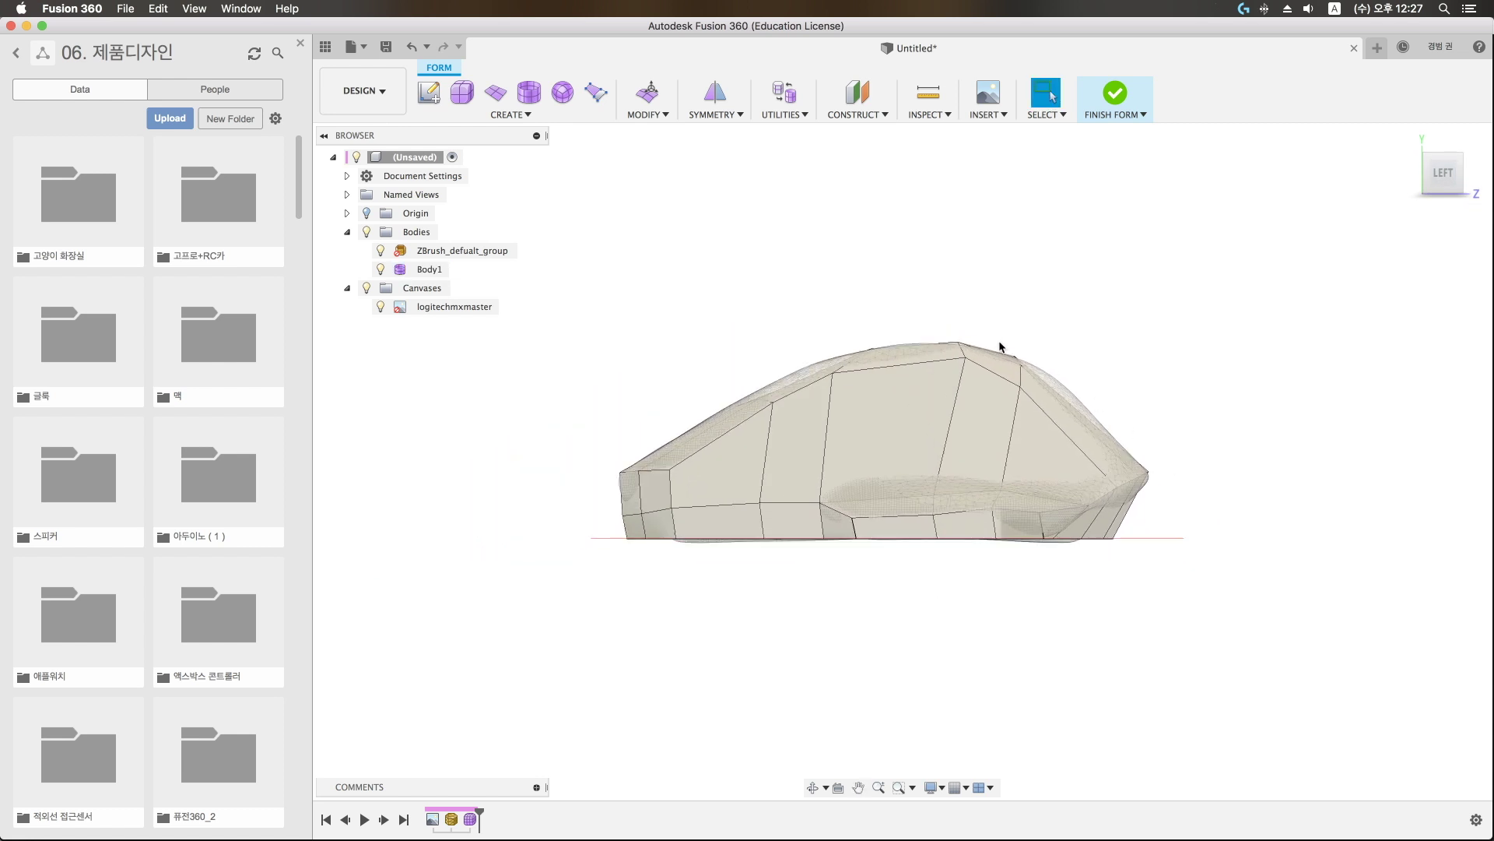
Step: In Edit Form with the vertex filter, nudge the front tip vertex to fit the mesh
left_click(651, 93)
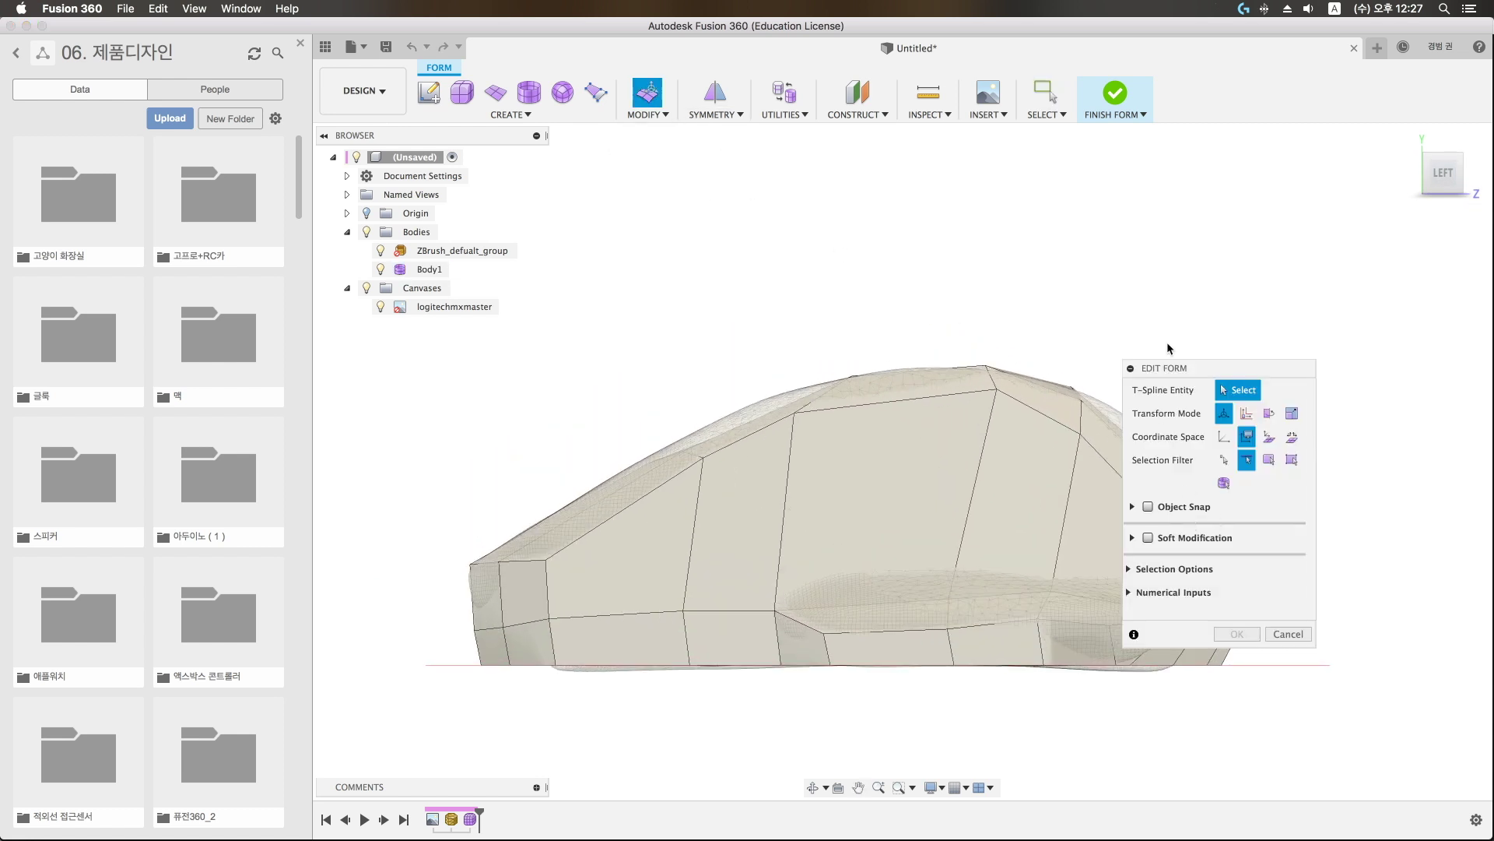
left_click_drag(1176, 371, 1303, 339)
middle_click_drag(1251, 537, 1026, 489)
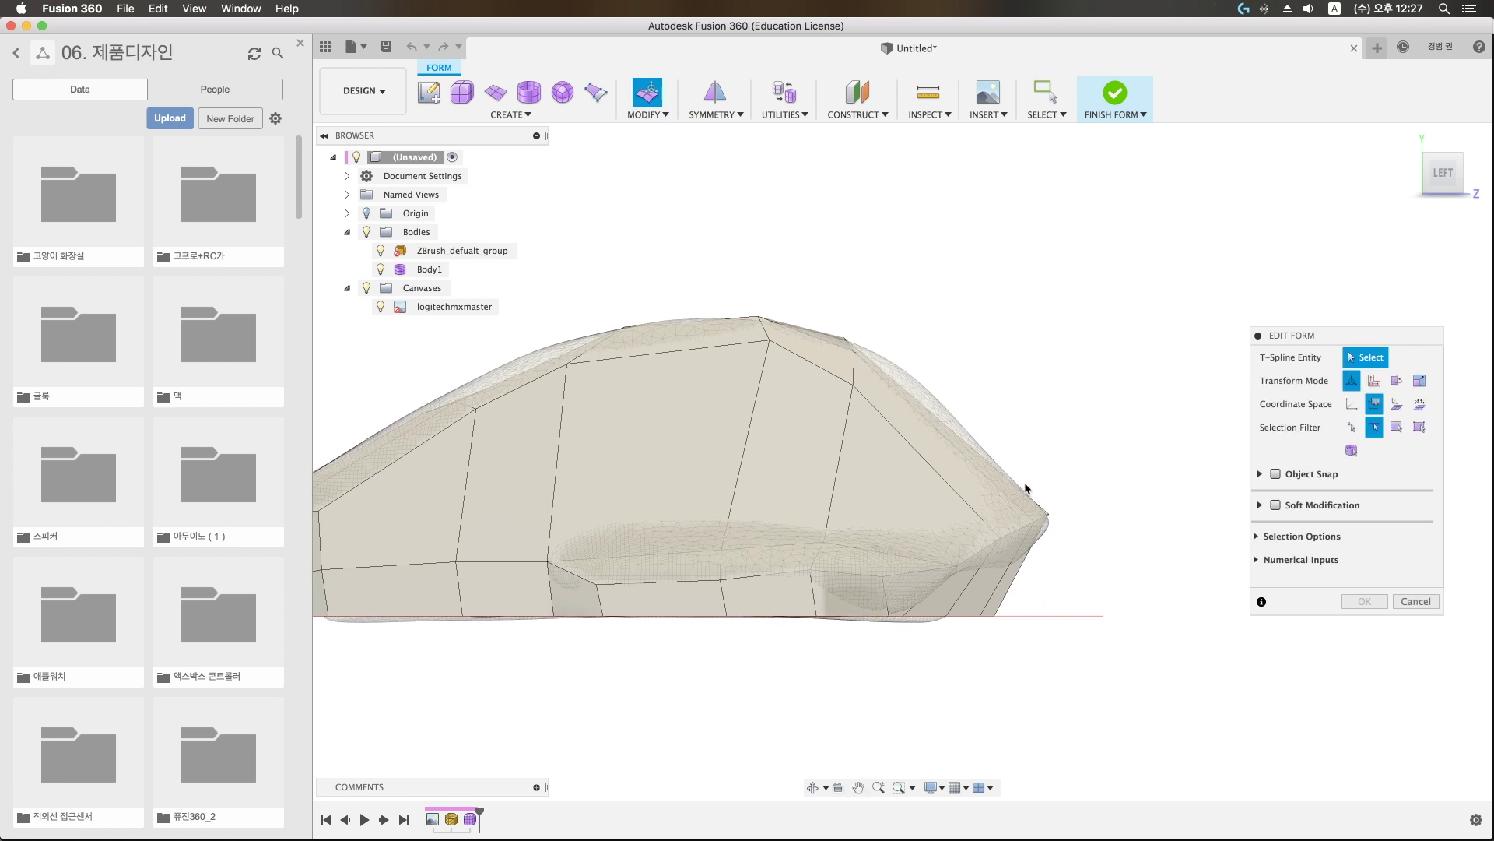
left_click(1351, 427)
left_click(1049, 514)
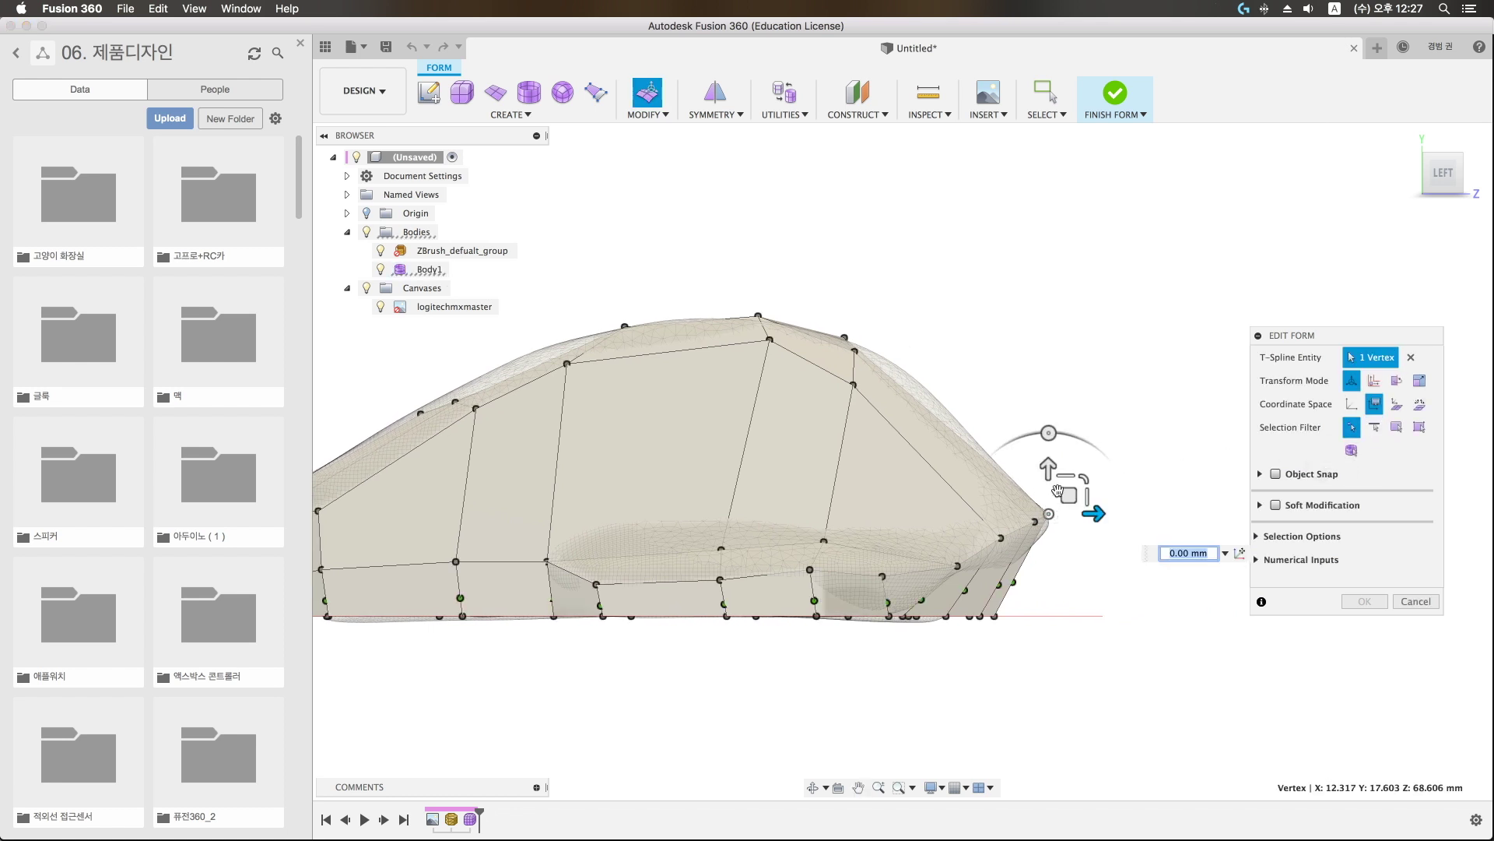
left_click_drag(1050, 512, 1074, 499)
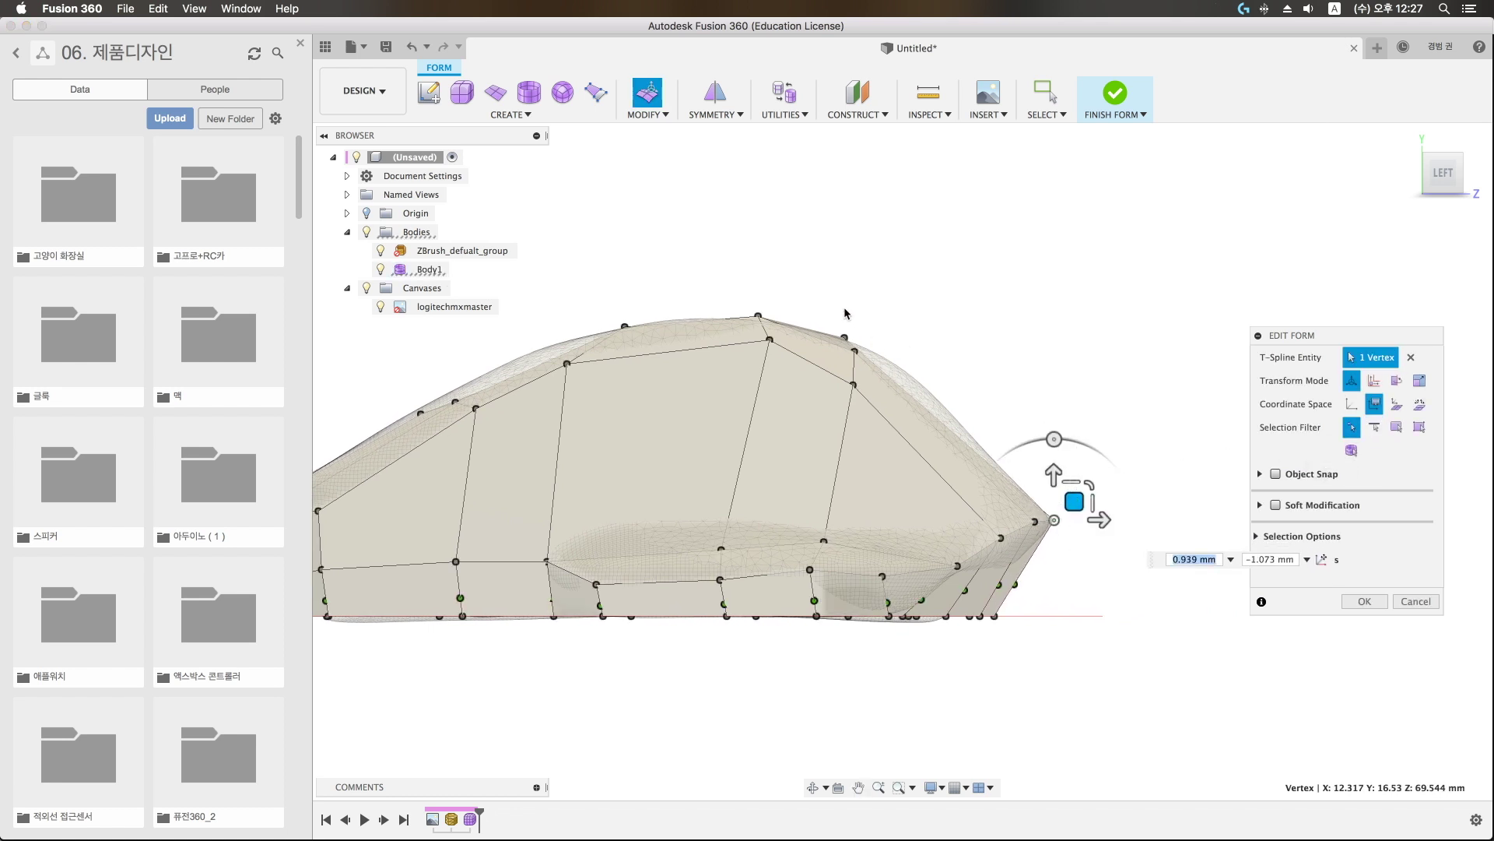
Step: Pull the upper front vertex down and forward, then confirm the edit
left_click(844, 337)
left_click_drag(864, 319, 898, 373)
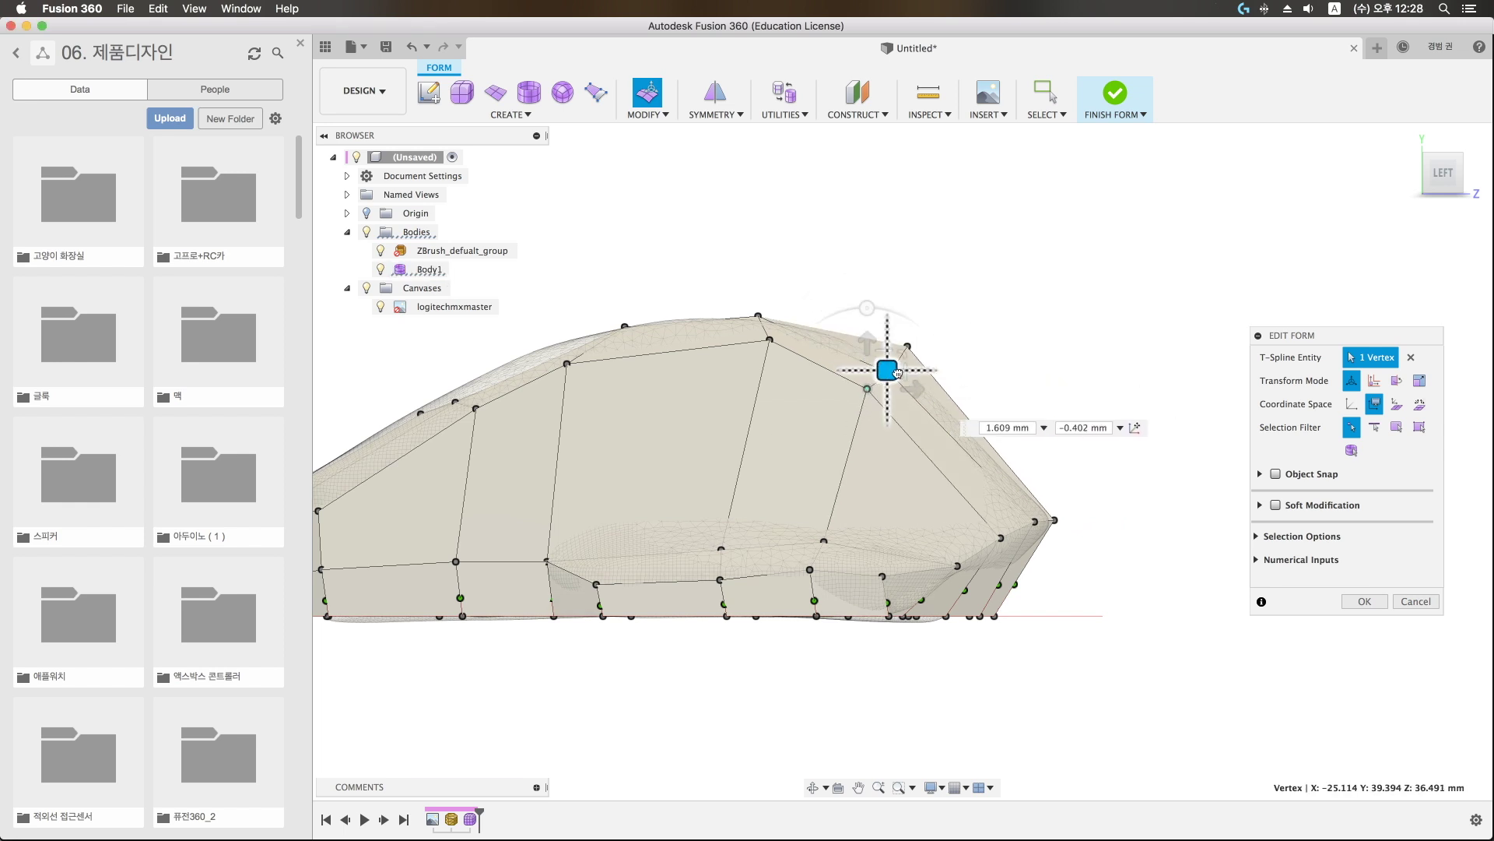
mouse_move(897, 374)
middle_mouse_down("shift")
mouse_move(1026, 374)
mouse_move(844, 605)
middle_mouse_up("shift")
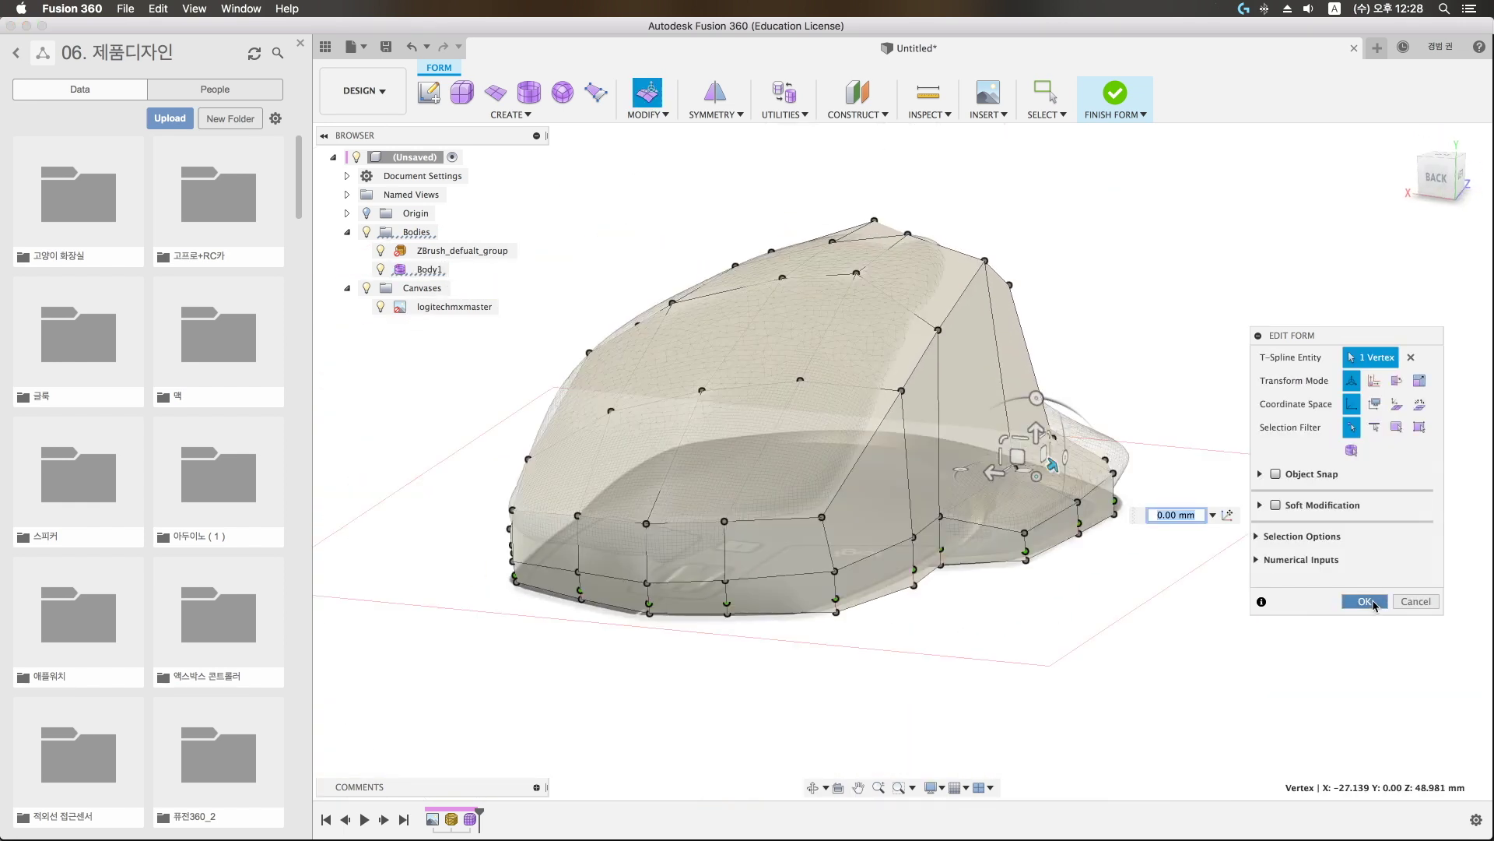
left_click(1370, 602)
scroll(1085, 581, "down", 3)
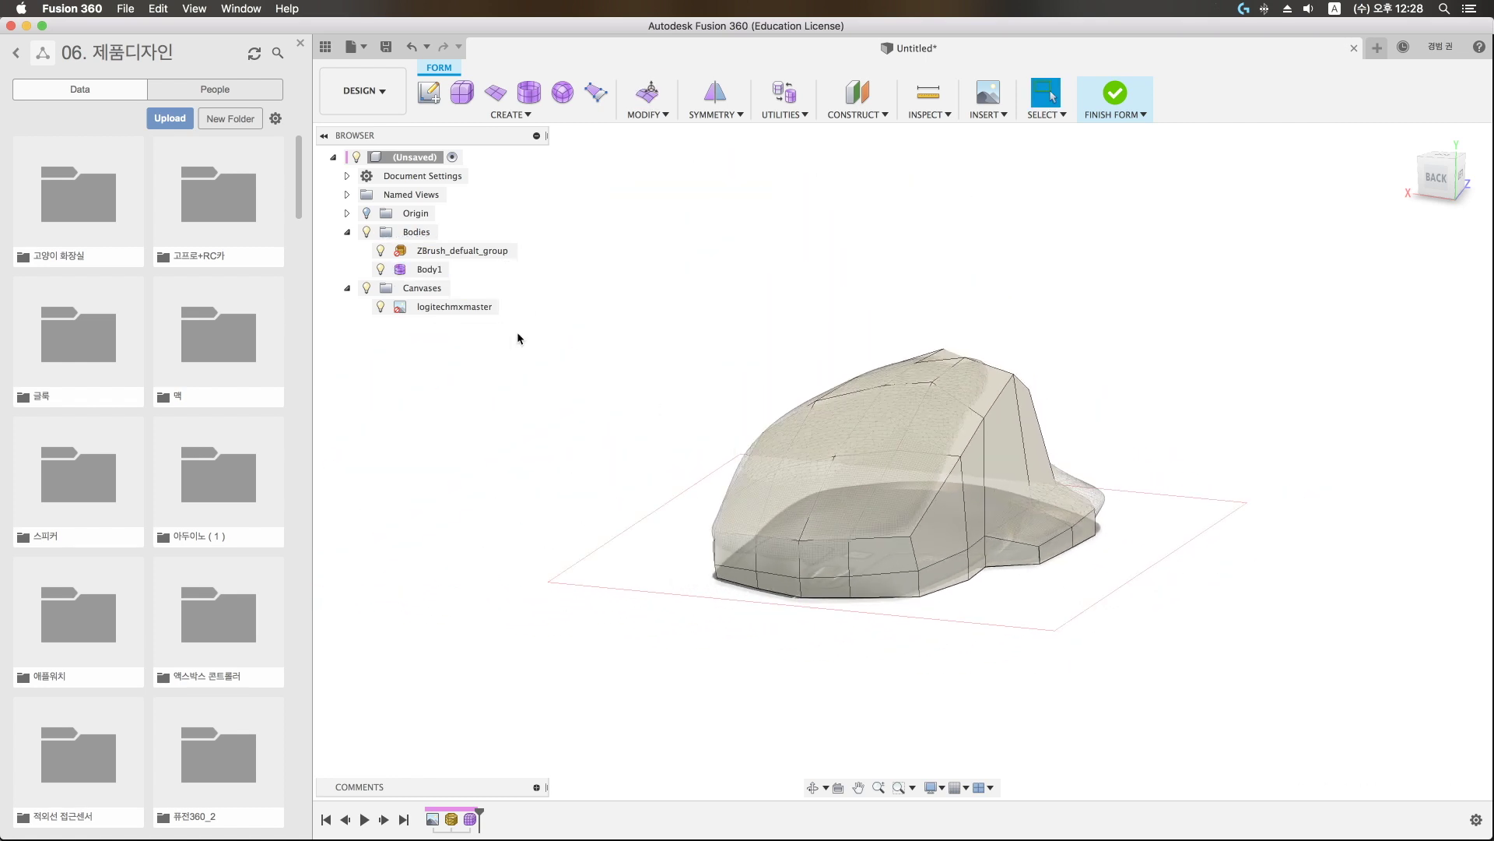
mouse_move(607, 385)
middle_mouse_down("shift")
mouse_move(572, 420)
mouse_move(625, 488)
middle_mouse_up("shift")
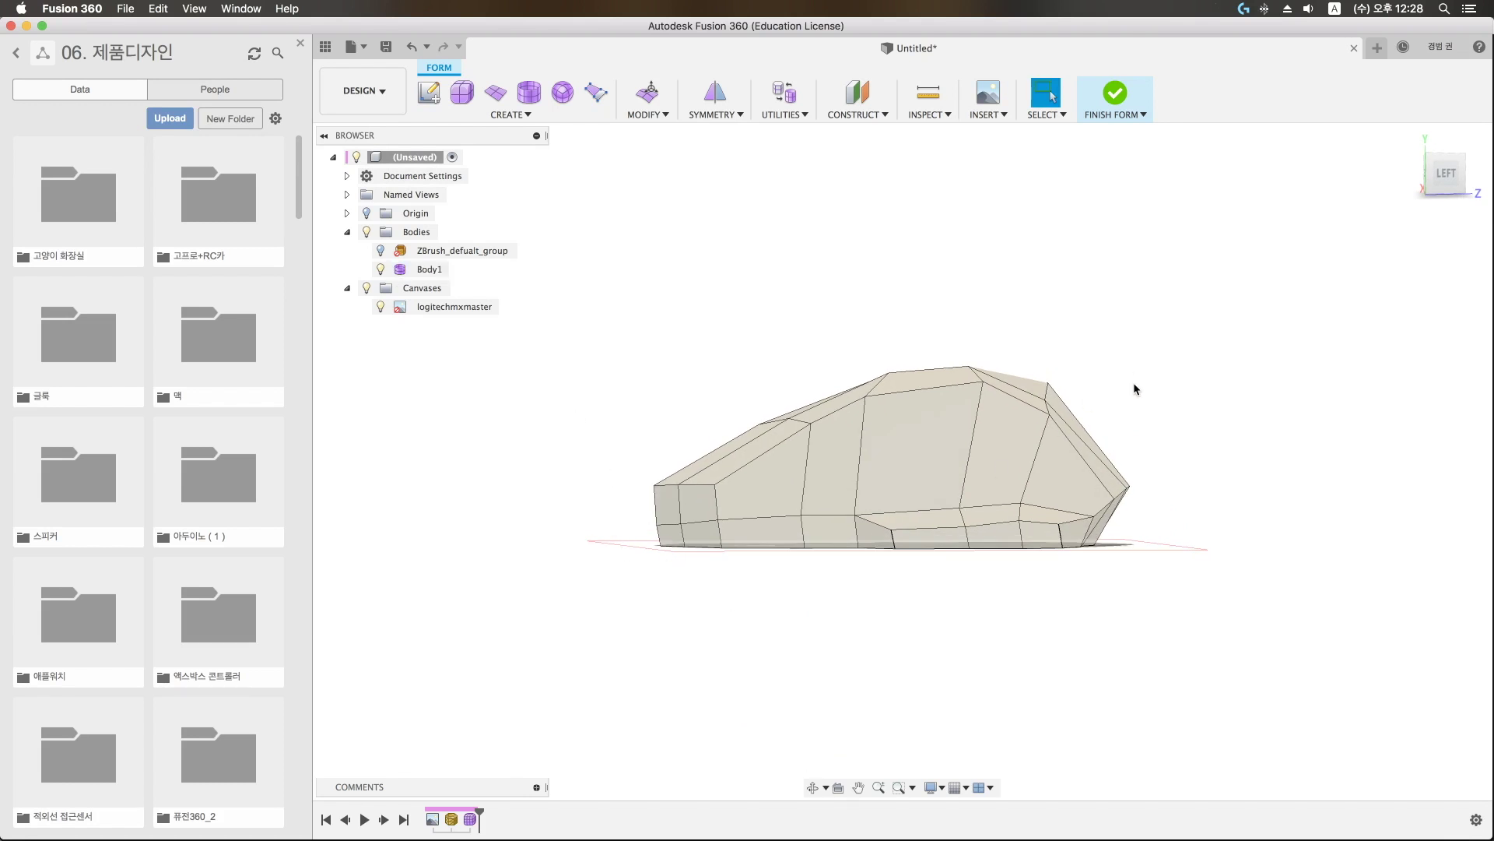
Step: In Left view, select the rear bottom corner edges and a front bottom edge
left_click(1447, 179)
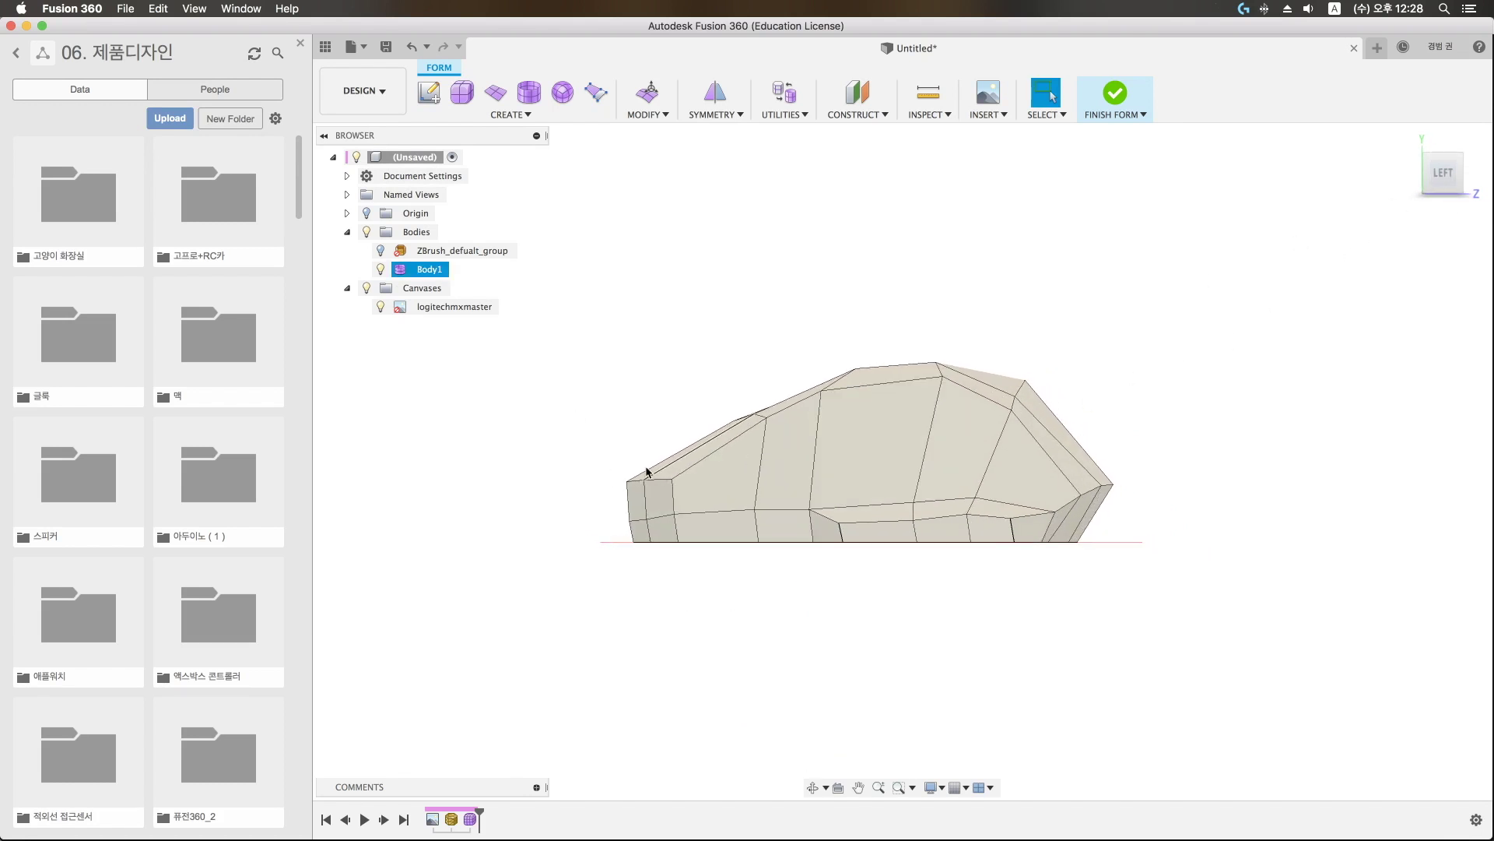
left_click(636, 99)
left_click_drag(587, 489, 752, 565)
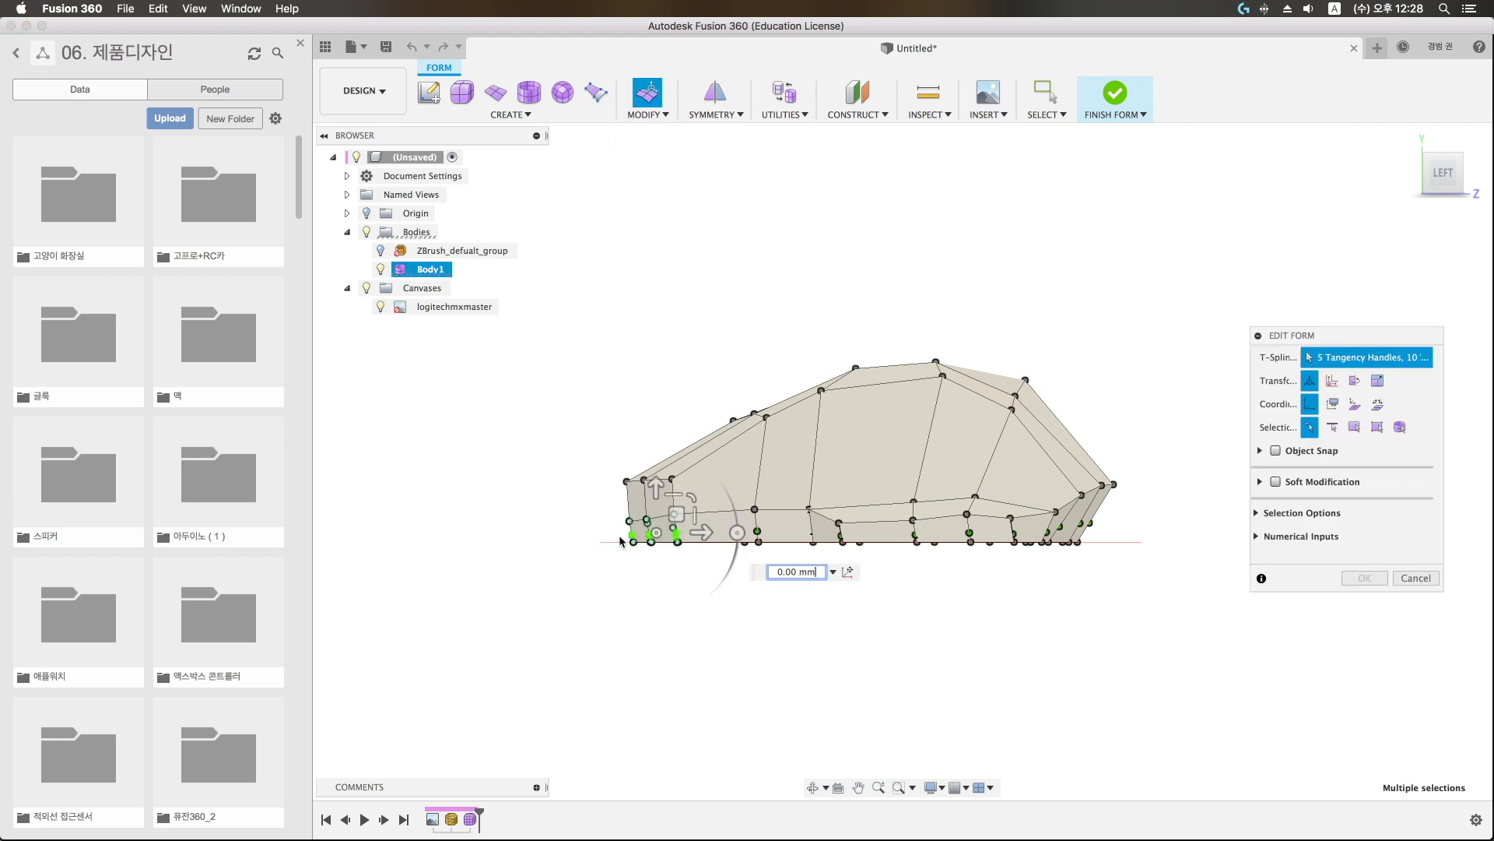
middle_click_drag(752, 565, 863, 606, "shift")
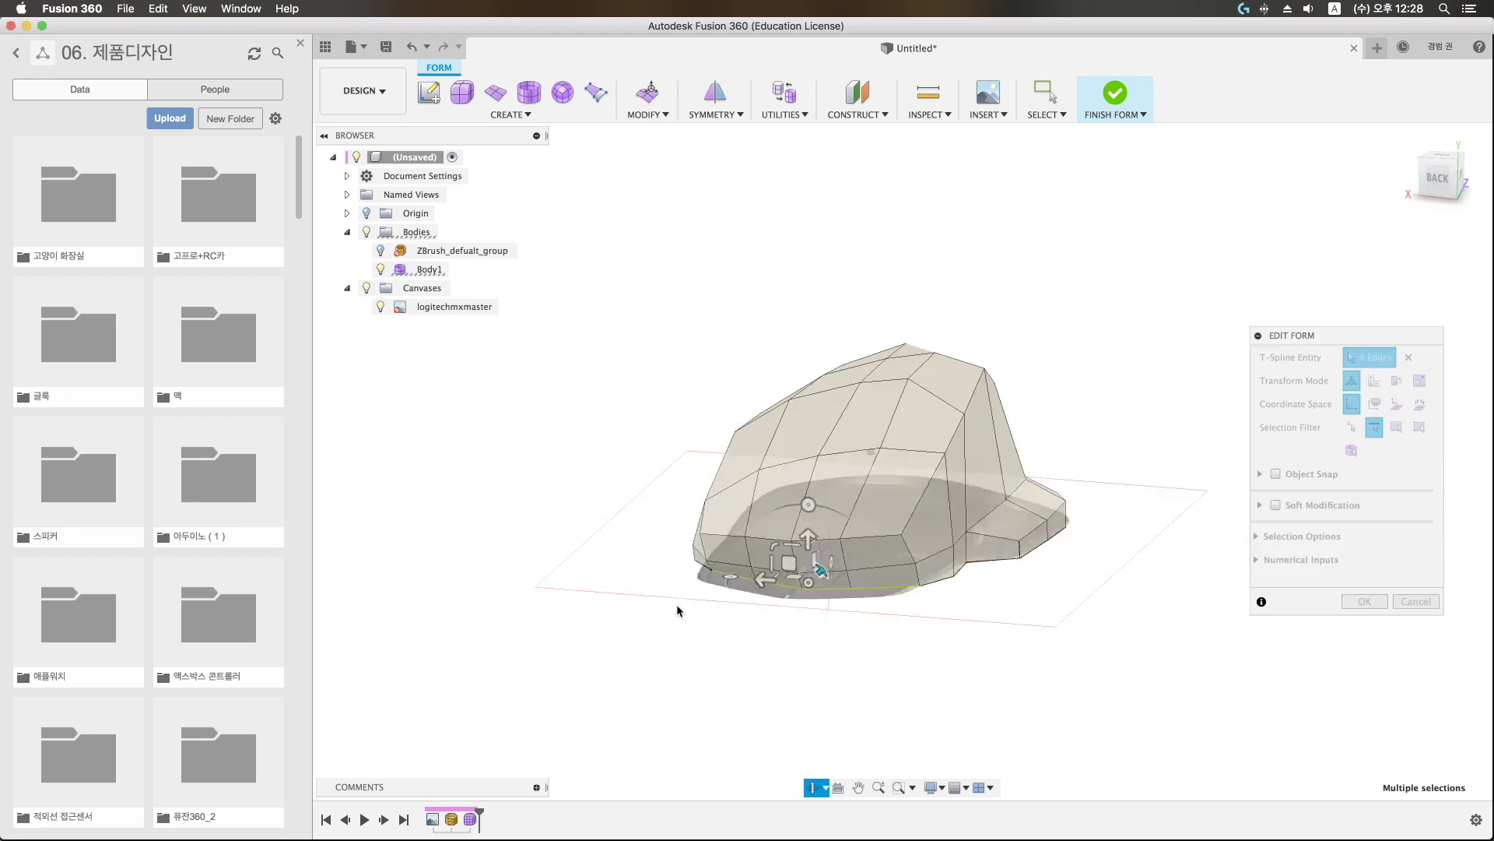
left_click(871, 579)
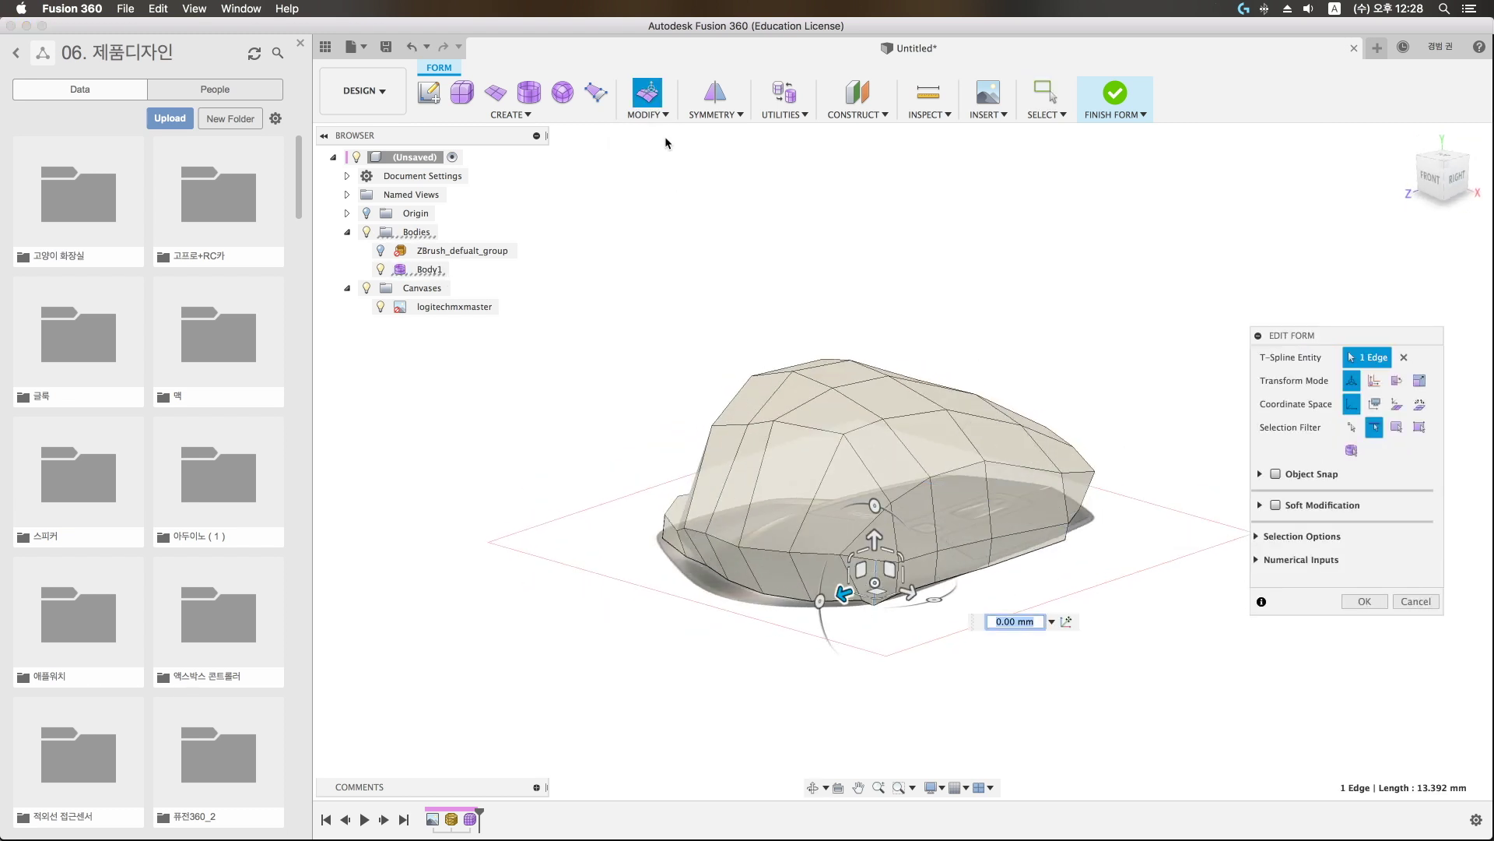
left_click(646, 114)
Step: Remove the crease from the selected edge and look at the body's underside
left_click(680, 336)
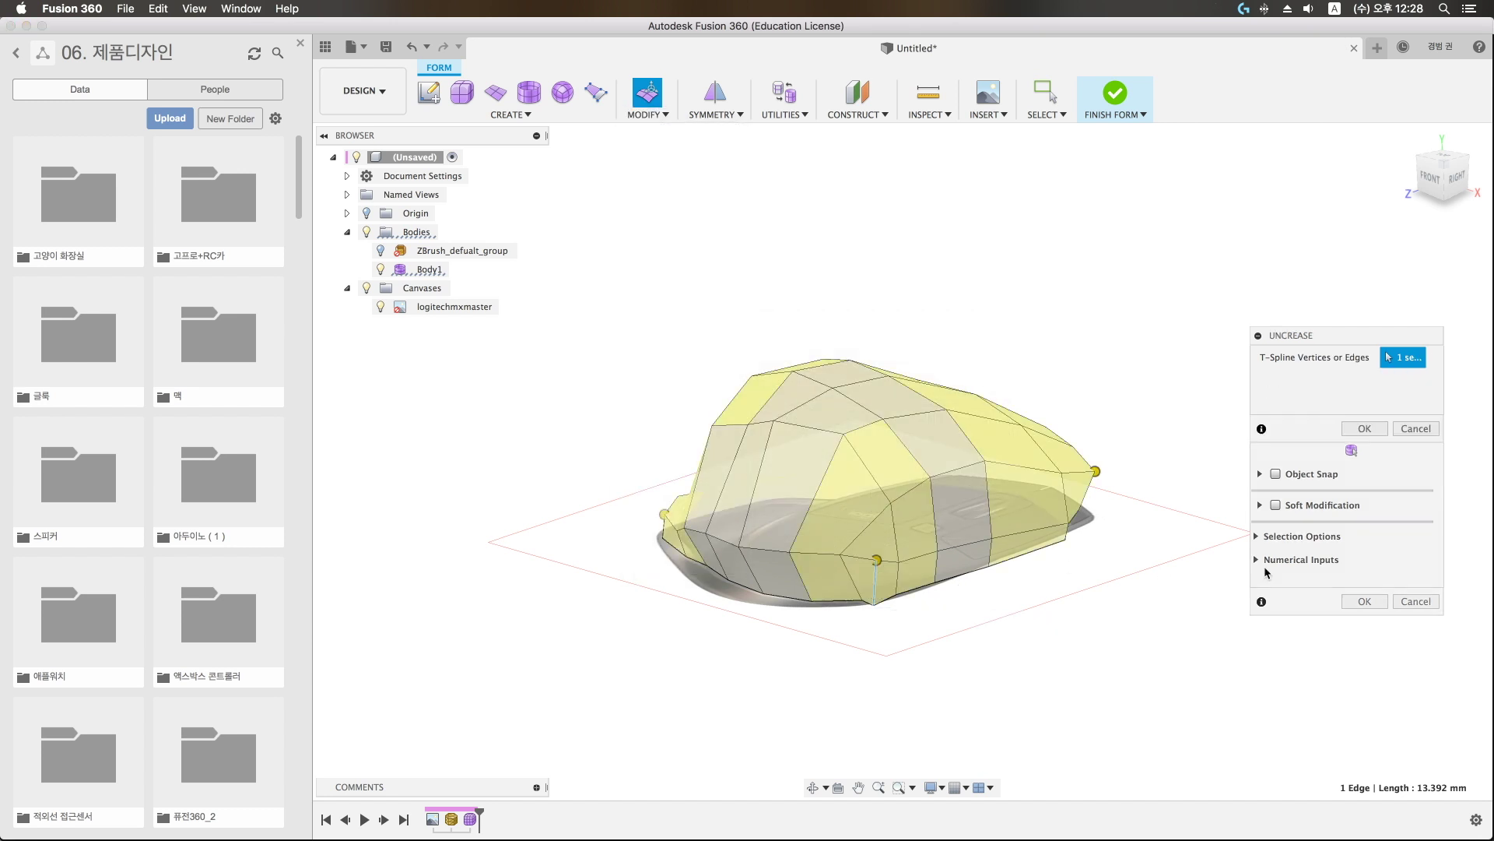
left_click(1365, 429)
middle_click_drag(969, 628, 851, 372, "shift")
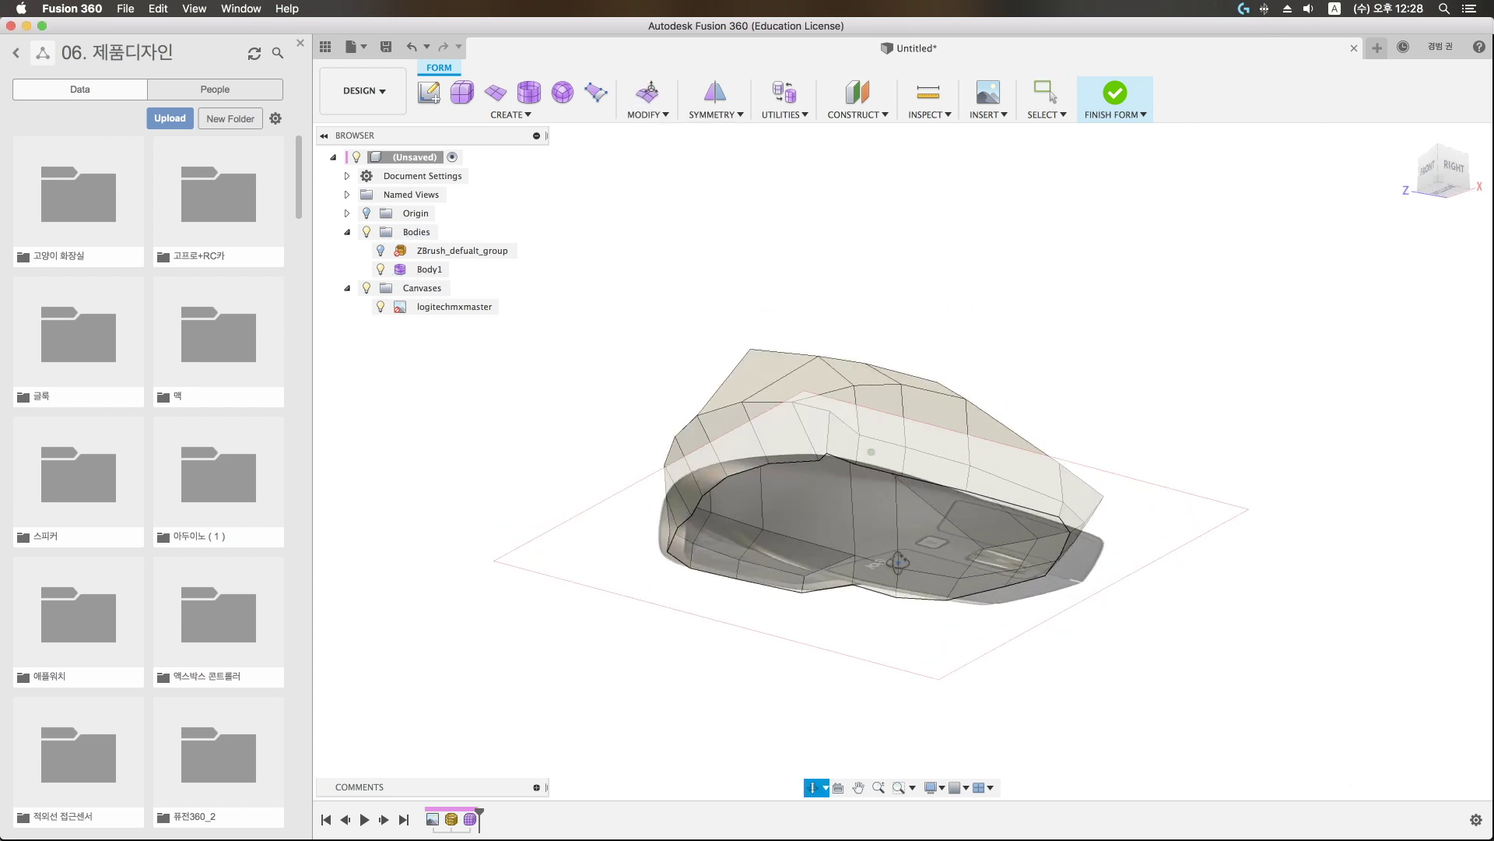
scroll(865, 475, "down", 3)
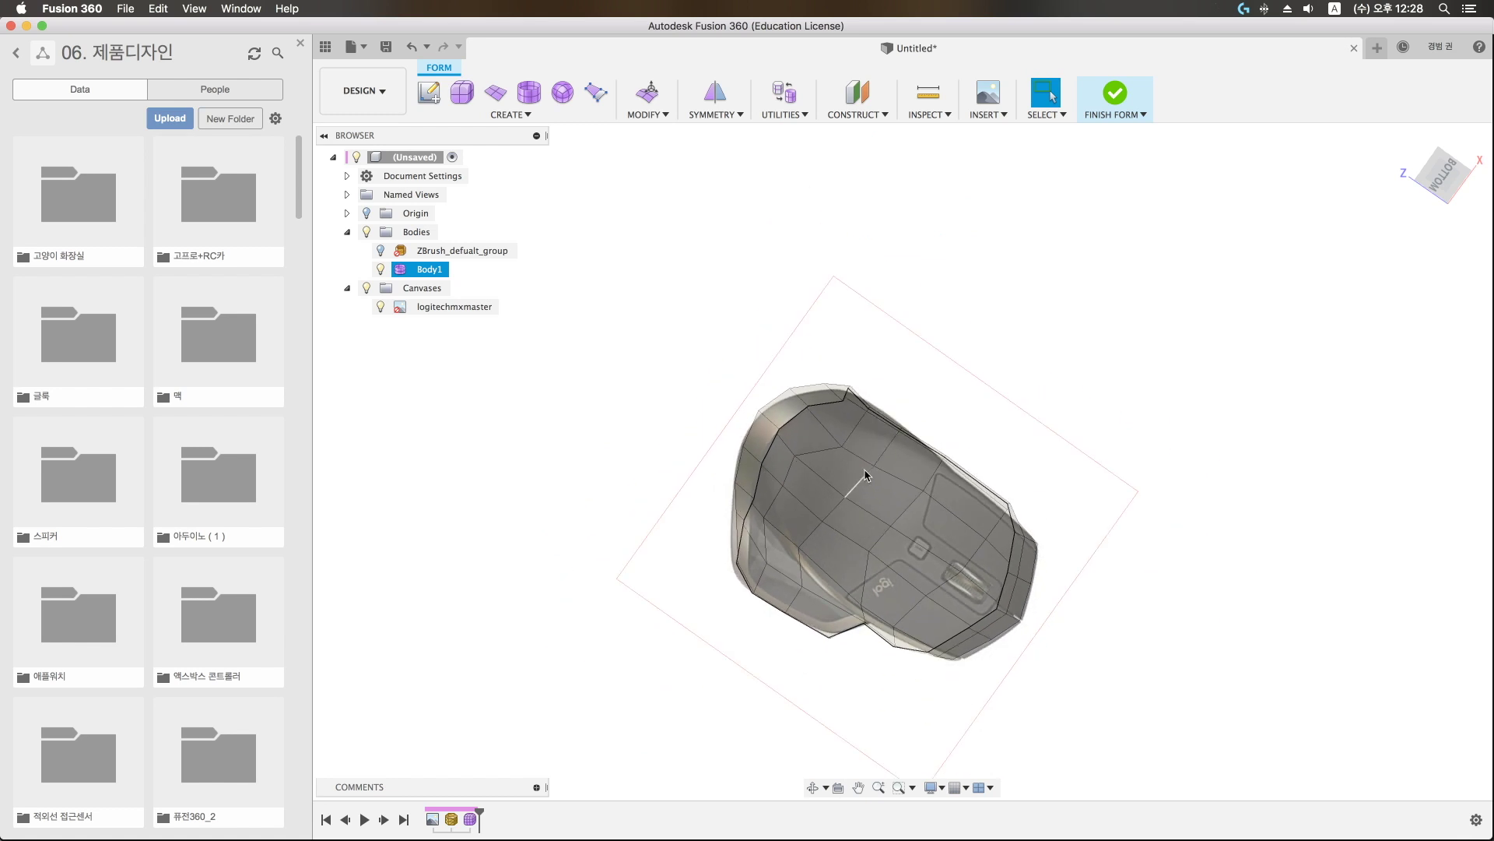
Step: In Edit Form with the Vertex filter, move a top-edge vertex, then undo it
key("super+e")
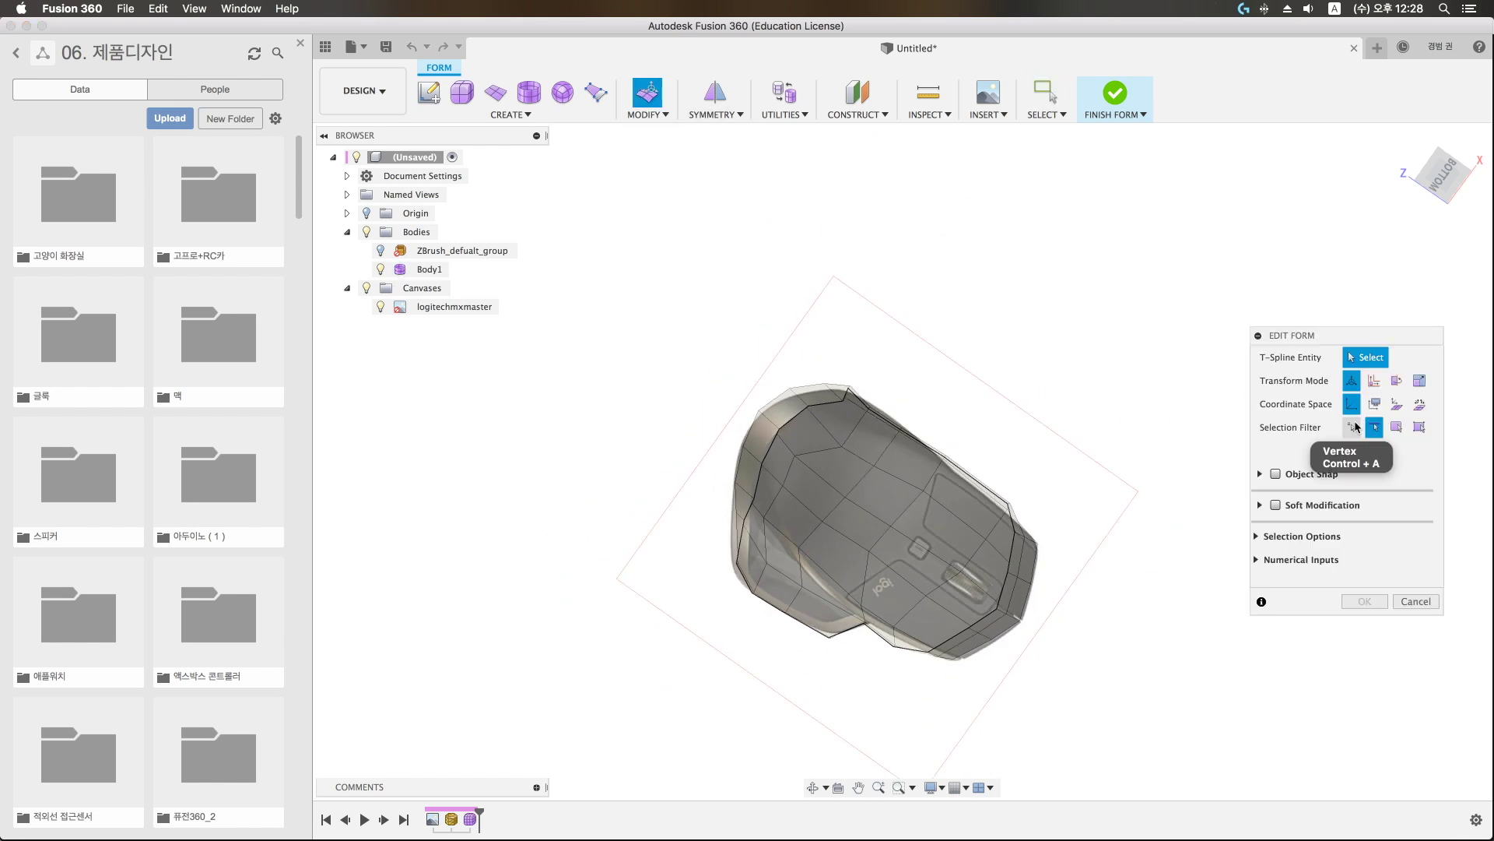
left_click(1355, 427)
scroll(928, 376, "up", 3)
scroll(840, 405, "up", 3)
left_click(815, 418)
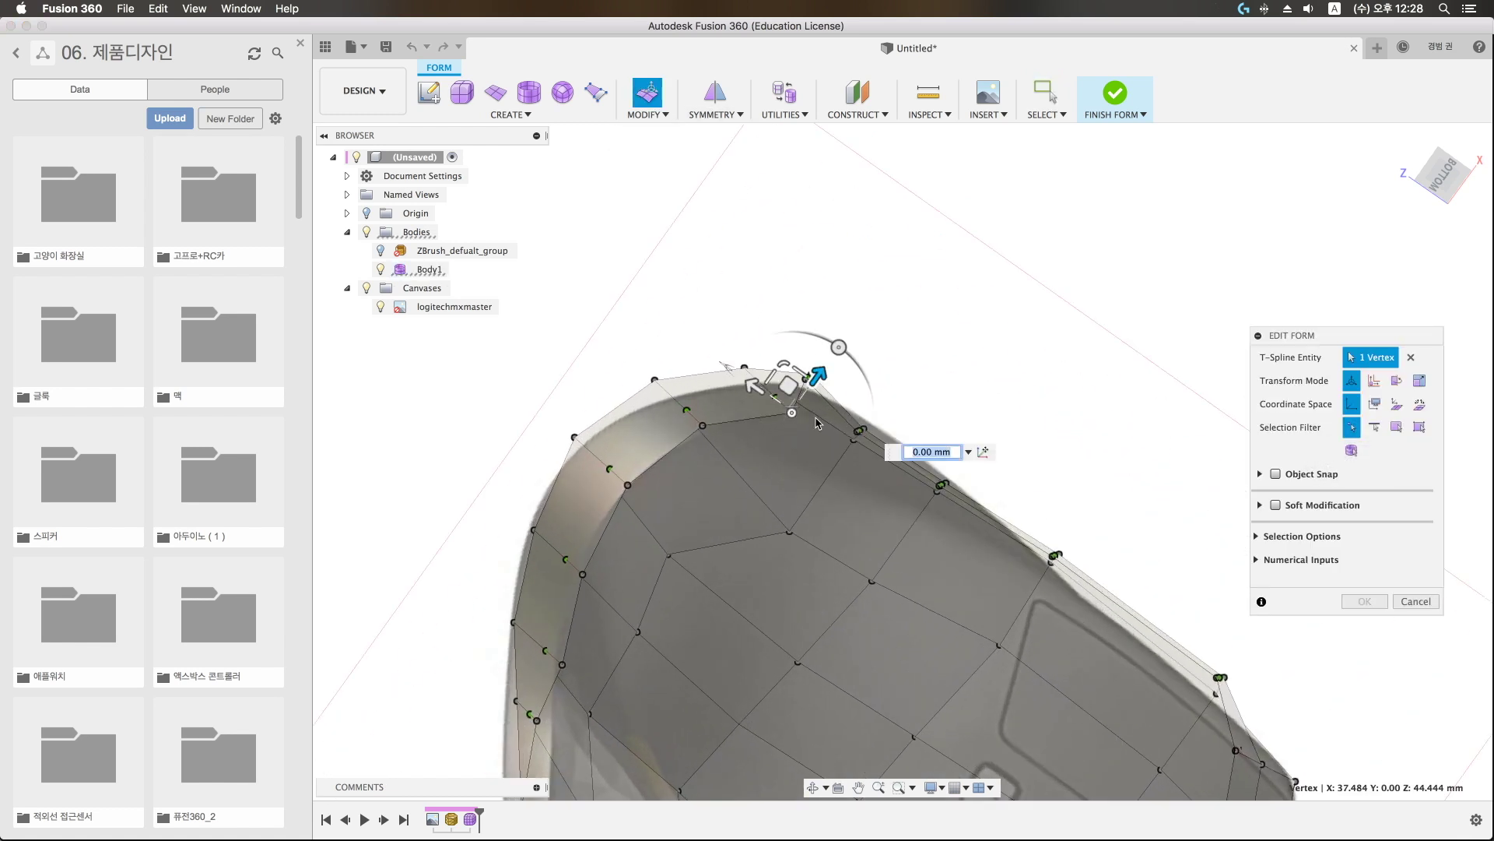
left_click_drag(780, 381, 755, 392)
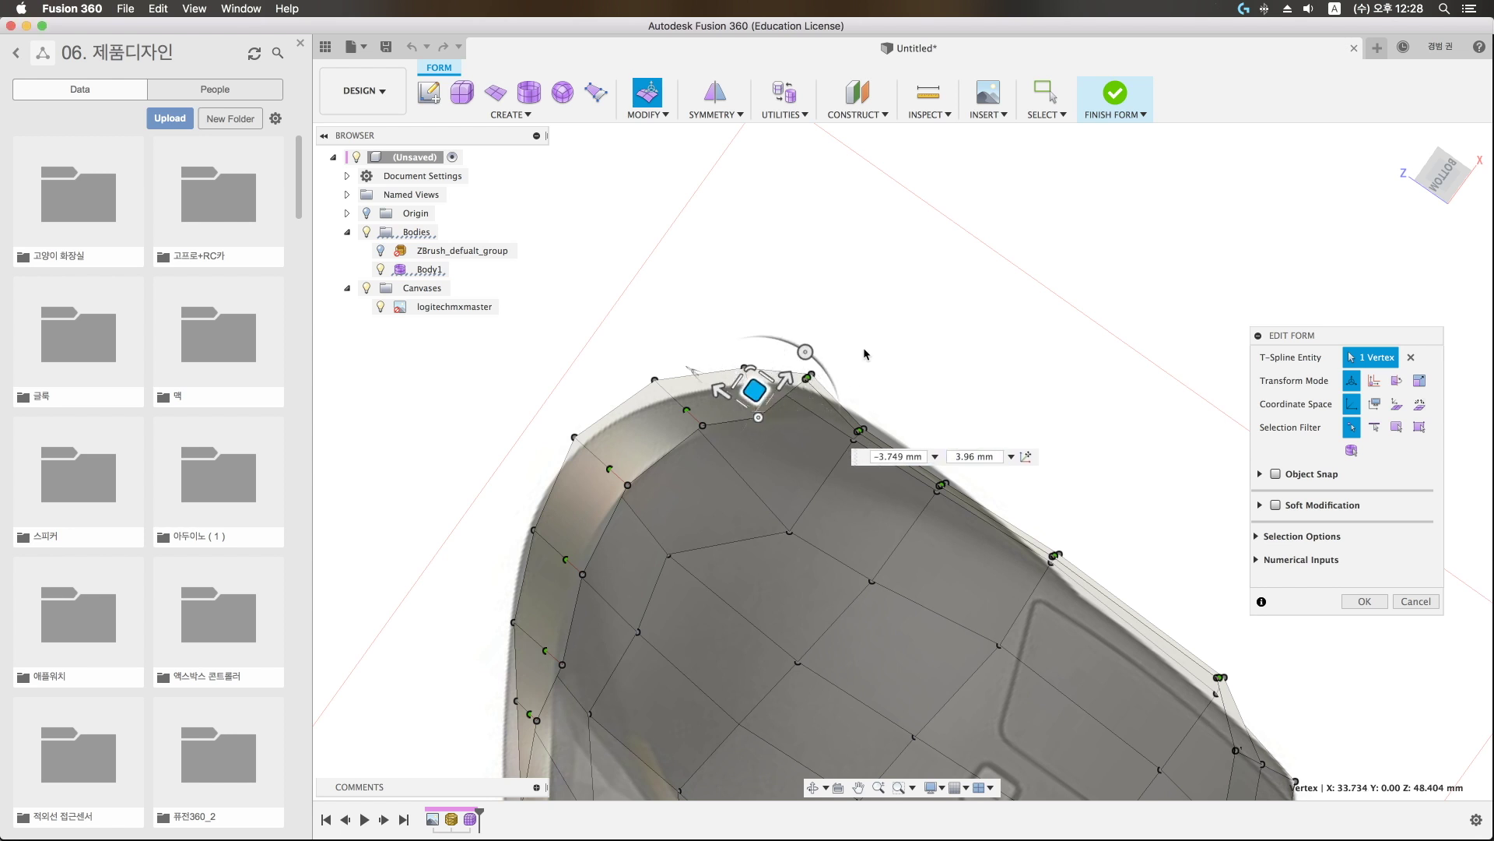
left_click(818, 413)
key("super+z")
Step: Pull the top-edge vertex down and inward and nudge its neighbouring vertex slightly
left_click(803, 356)
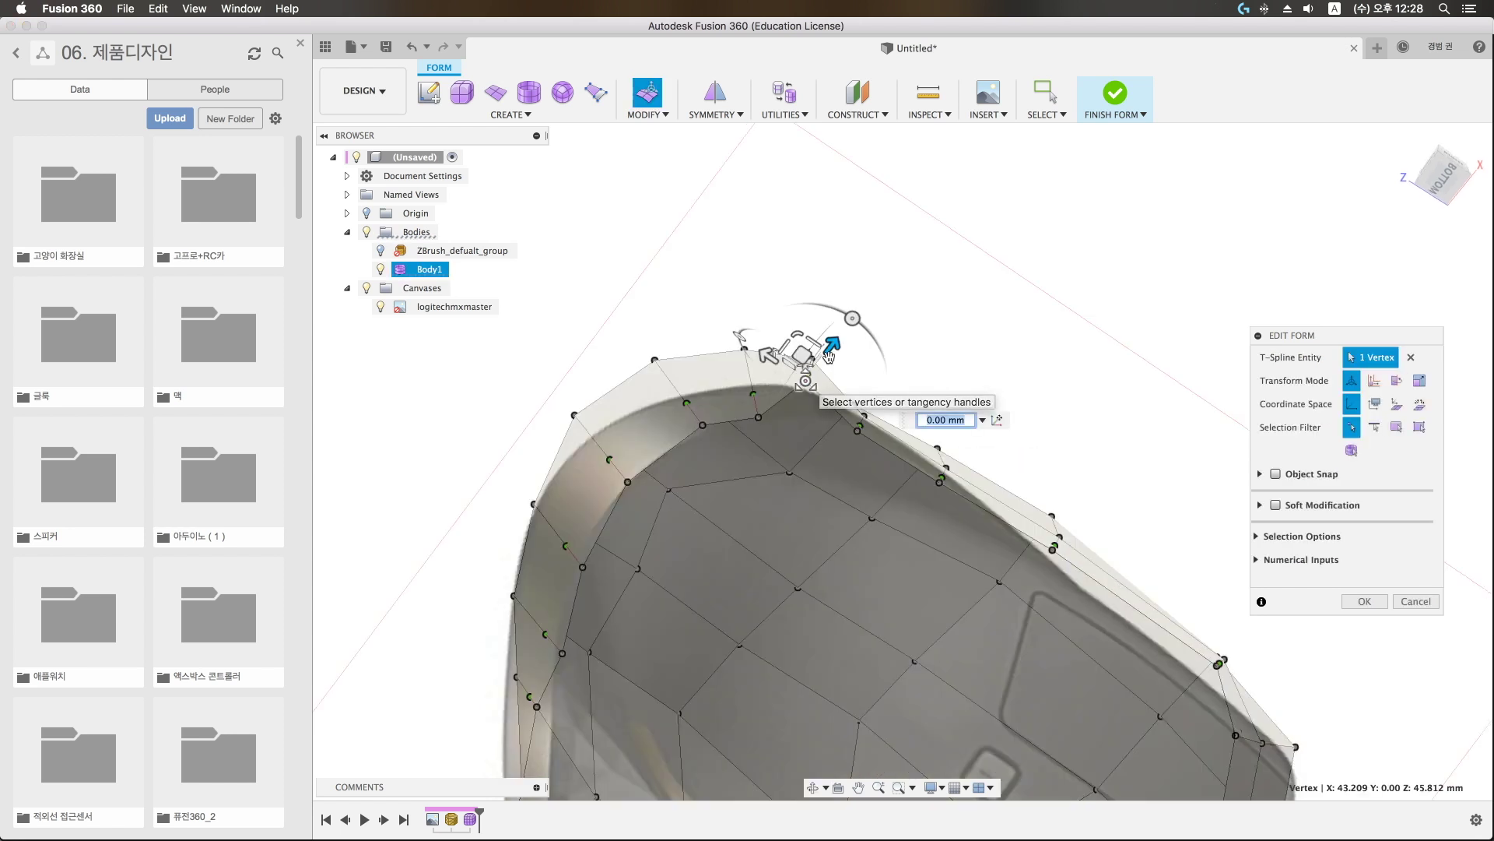
left_click_drag(802, 356, 807, 401)
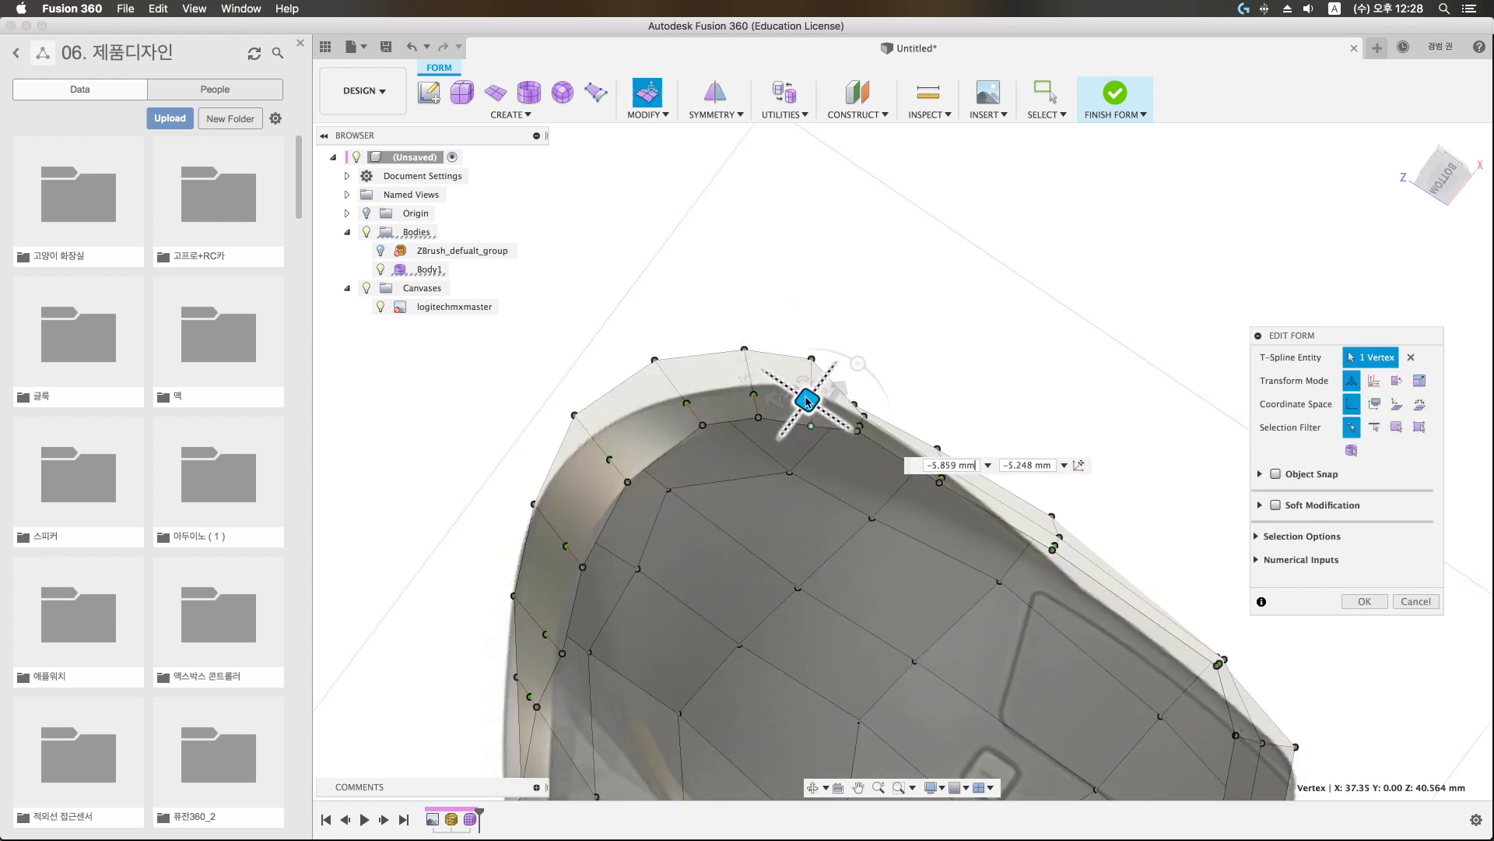
left_click(857, 405)
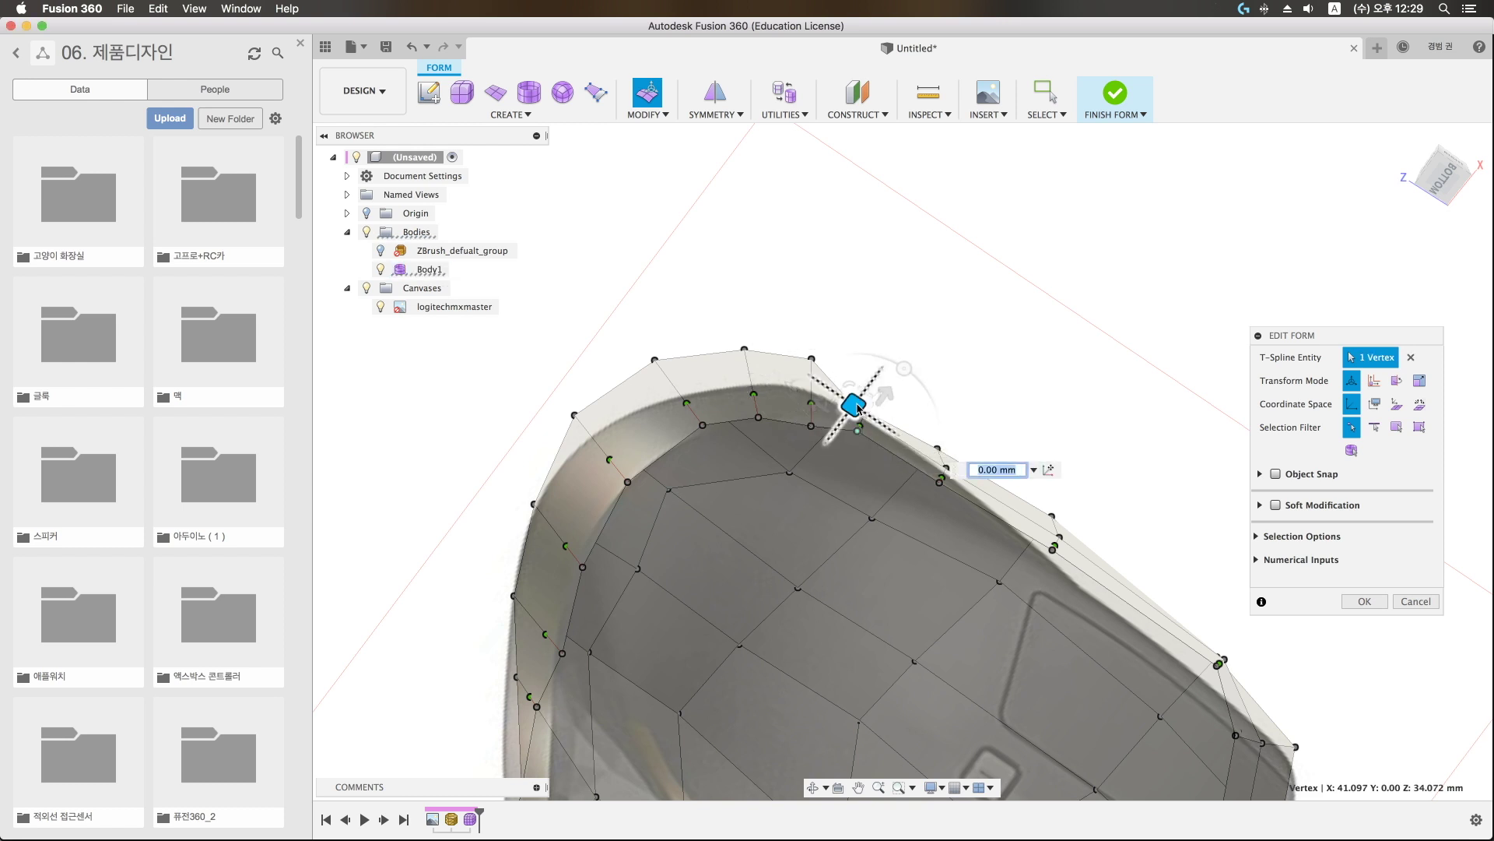
left_click_drag(856, 407, 861, 422)
Step: Raise a vertex on the body's lower side by about 1.773 mm
mouse_move(861, 424)
middle_mouse_down("shift")
mouse_move(938, 379)
mouse_move(707, 427)
middle_mouse_up("shift")
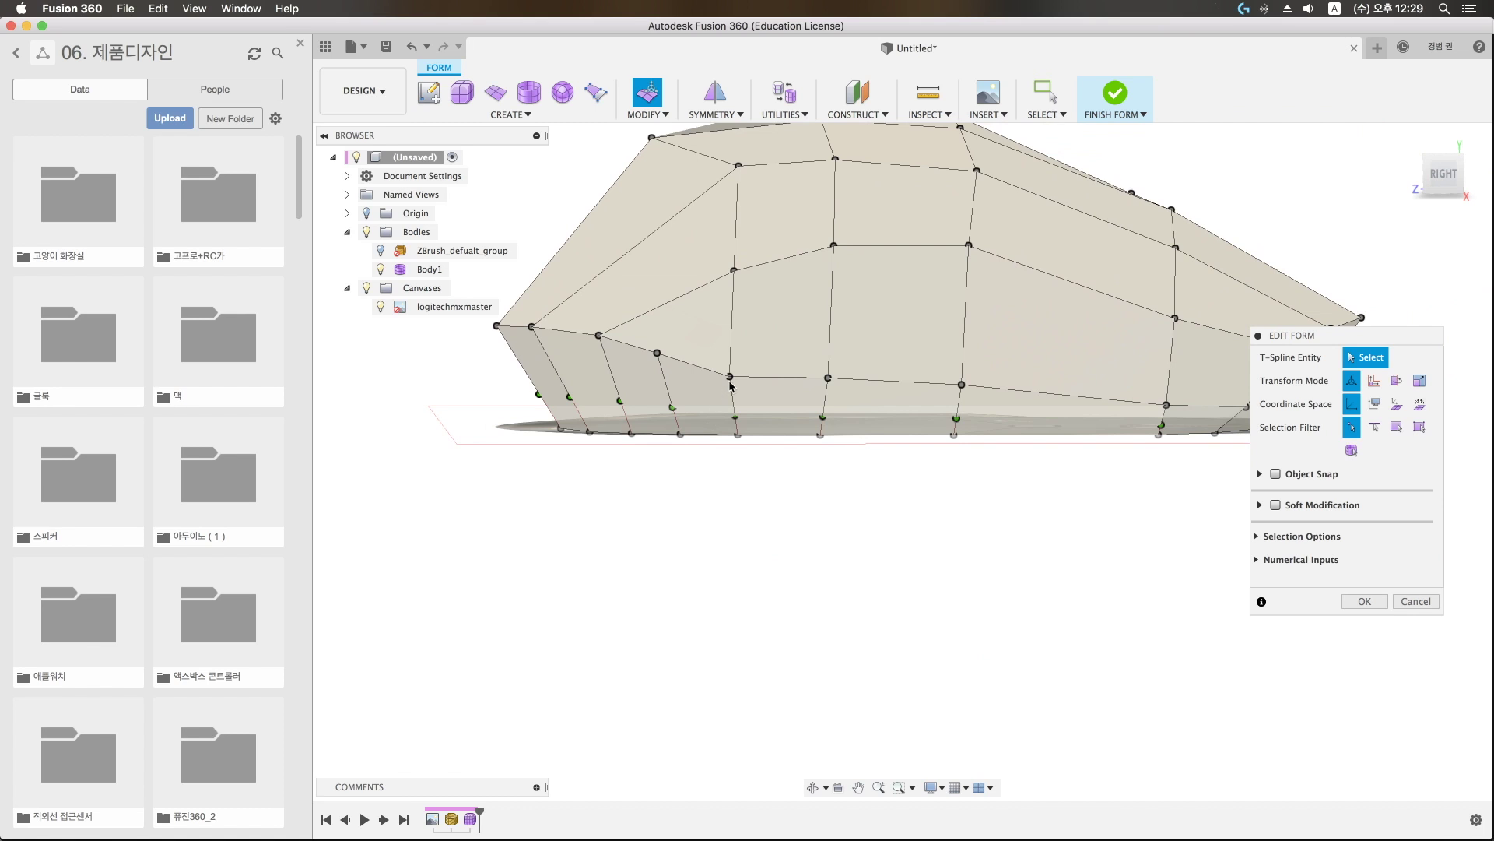
left_click(730, 379)
mouse_move(667, 441)
middle_mouse_down("shift")
mouse_move(774, 459)
mouse_move(961, 390)
middle_mouse_up("shift")
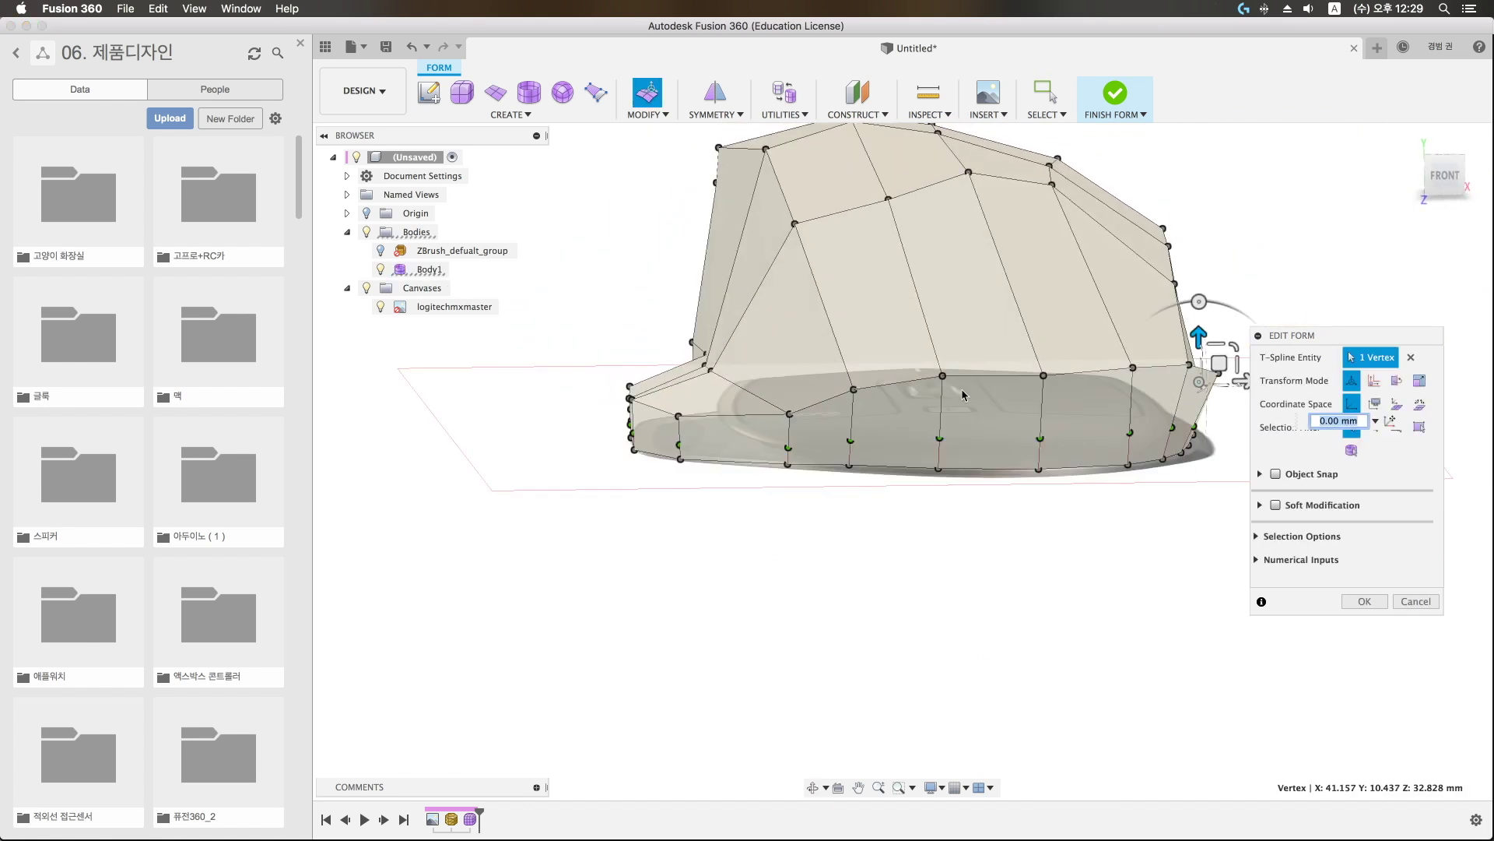
left_click(1044, 377)
left_click_drag(1043, 330, 1044, 319)
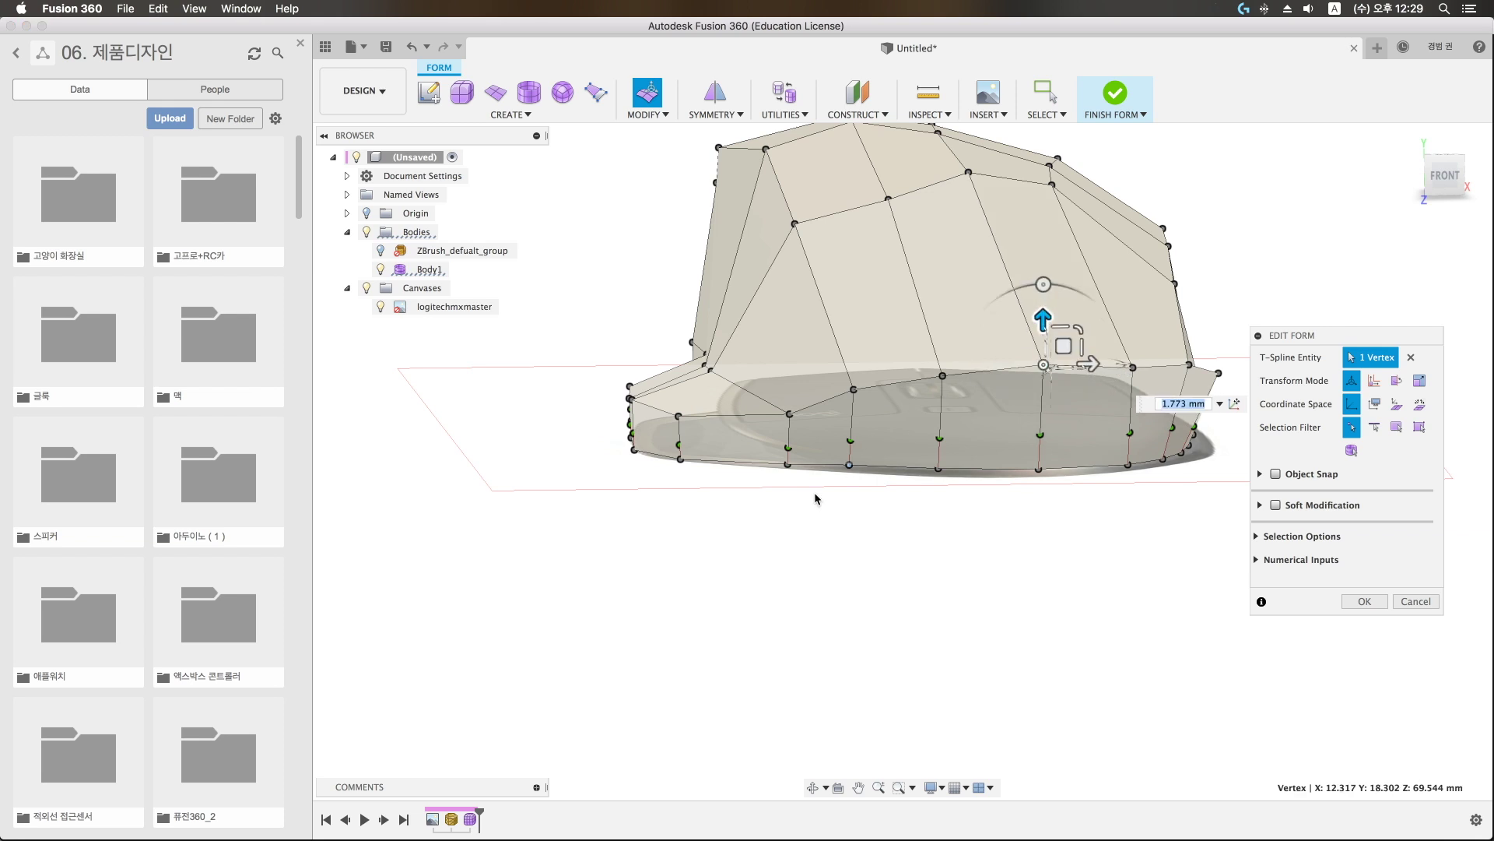
Step: Inspect the reshaped body from several angles and confirm the form edits
scroll(817, 499, "up", 5)
middle_click_drag(880, 493, 858, 534, "shift")
scroll(858, 534, "down", 5)
mouse_move(786, 441)
middle_mouse_down()
mouse_move(986, 603)
mouse_move(909, 518)
middle_mouse_up()
scroll(909, 518, "down", 5)
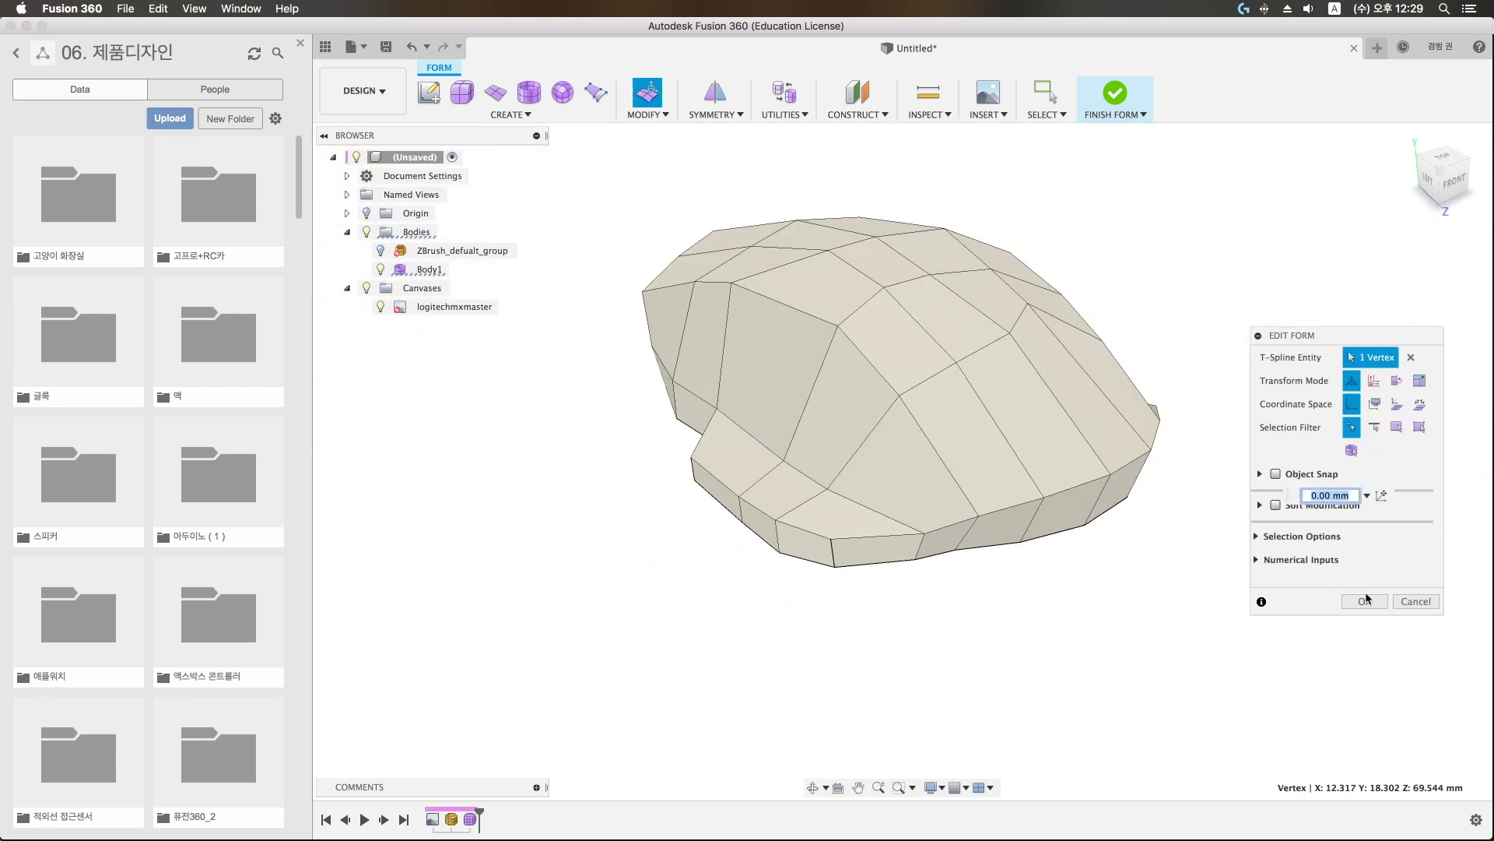
left_click(1365, 598)
mouse_move(1159, 586)
middle_mouse_down("shift")
mouse_move(1119, 592)
mouse_move(1169, 589)
middle_mouse_up("shift")
Step: Switch Body1 to Smooth Display through the T-spline display mode
left_click(667, 161)
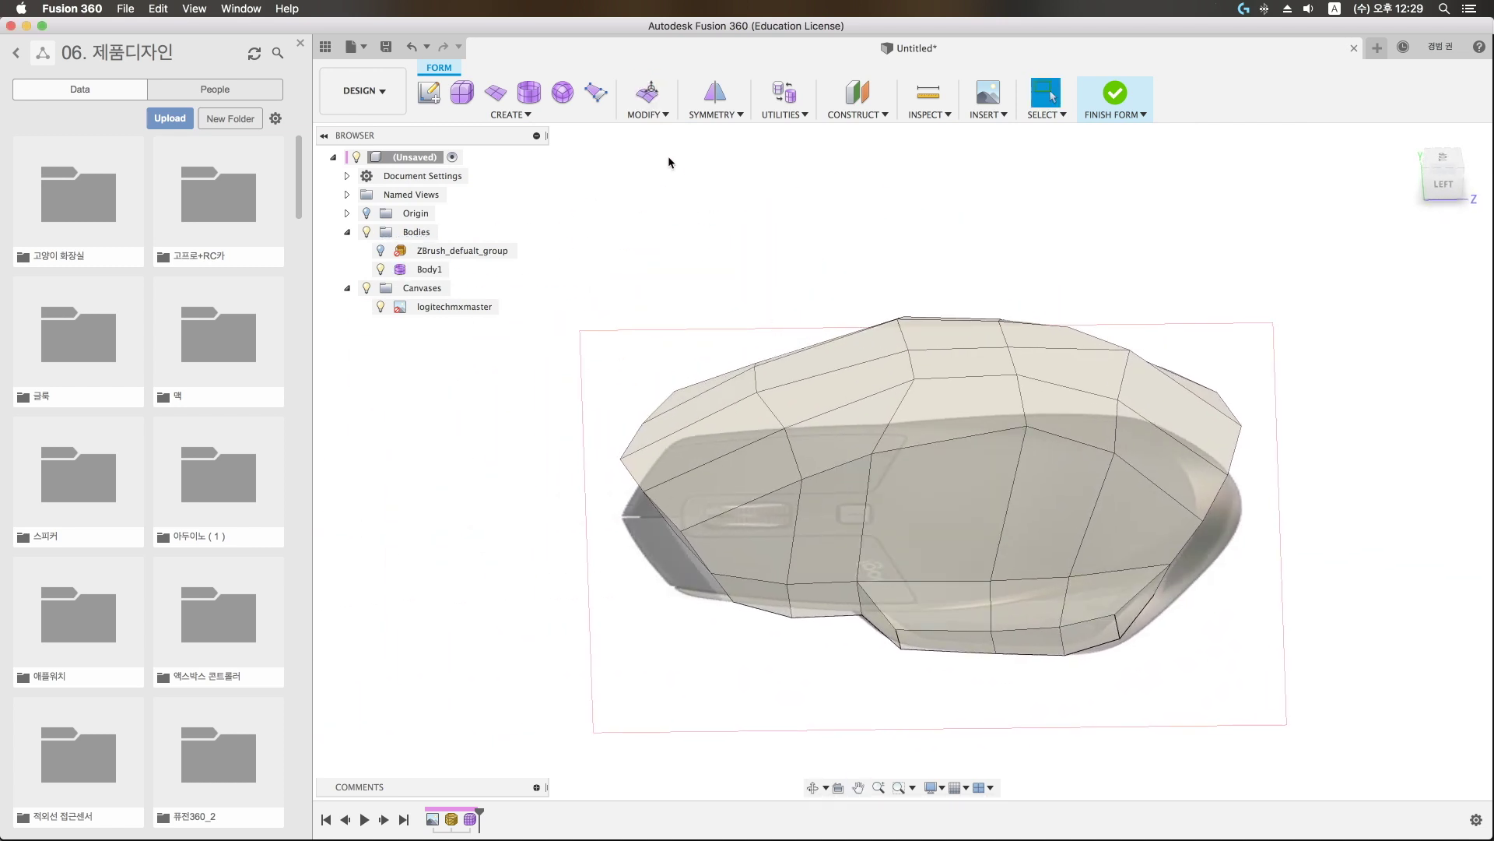
left_click(785, 97)
left_click(1386, 380)
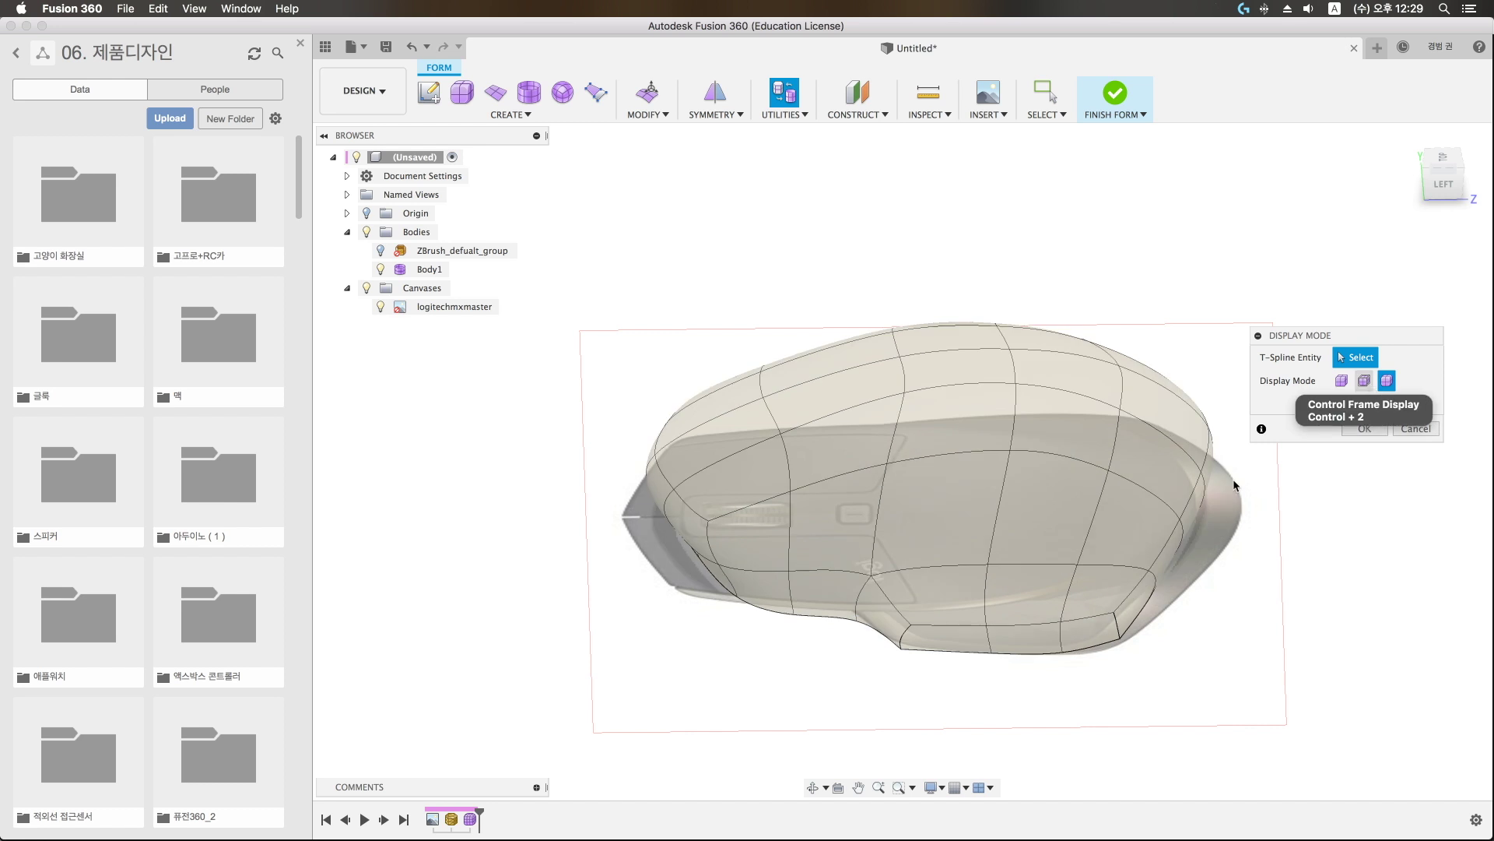
left_click(962, 545)
mouse_move(962, 545)
middle_mouse_down("shift")
mouse_move(974, 522)
mouse_move(958, 524)
middle_mouse_up("shift")
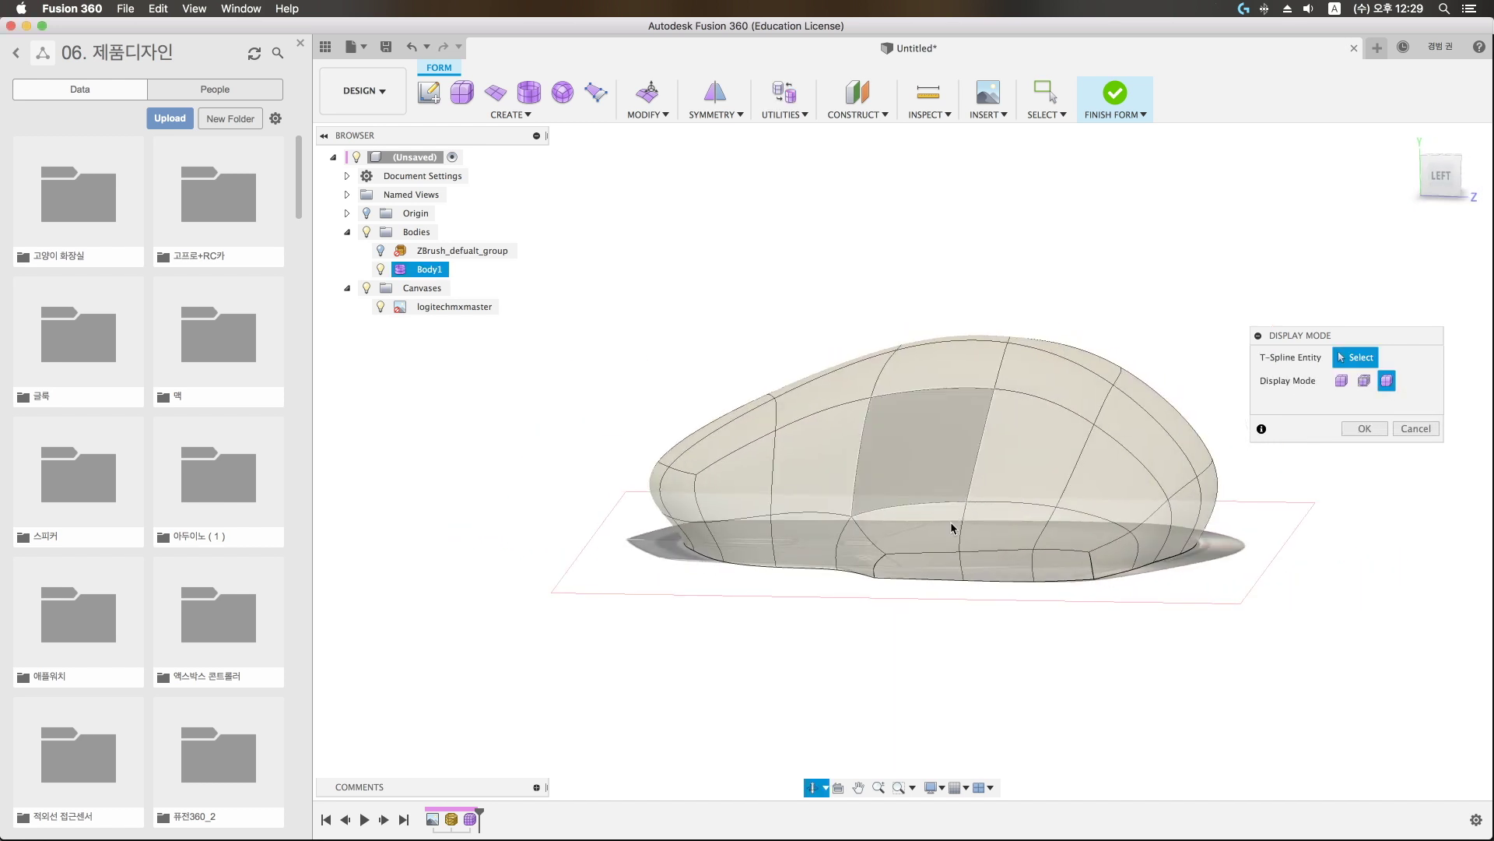
left_click(1365, 428)
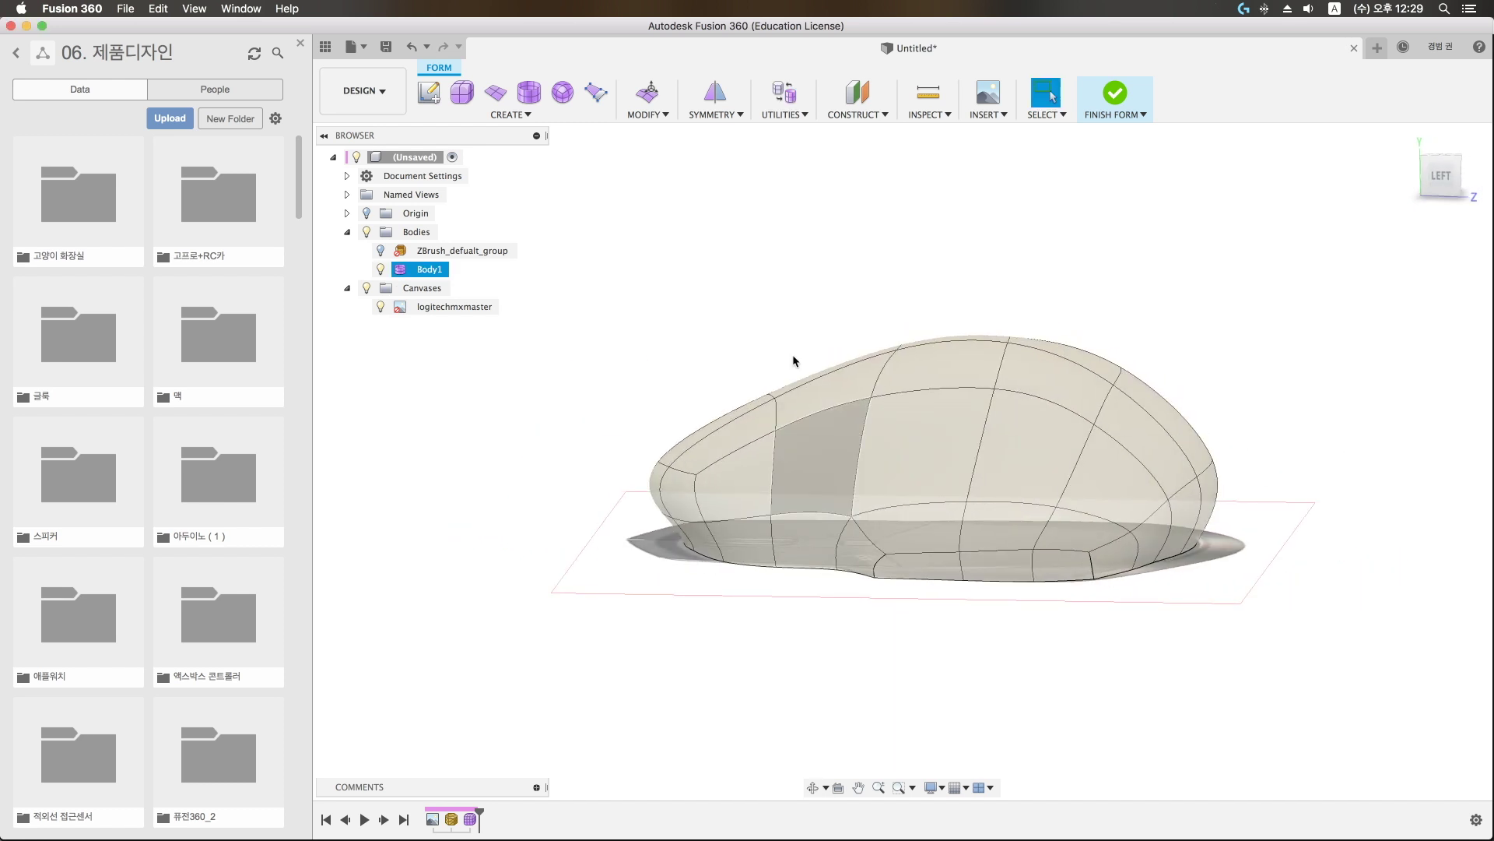
Step: UnCrease two of the body's lower base edges
left_click(643, 114)
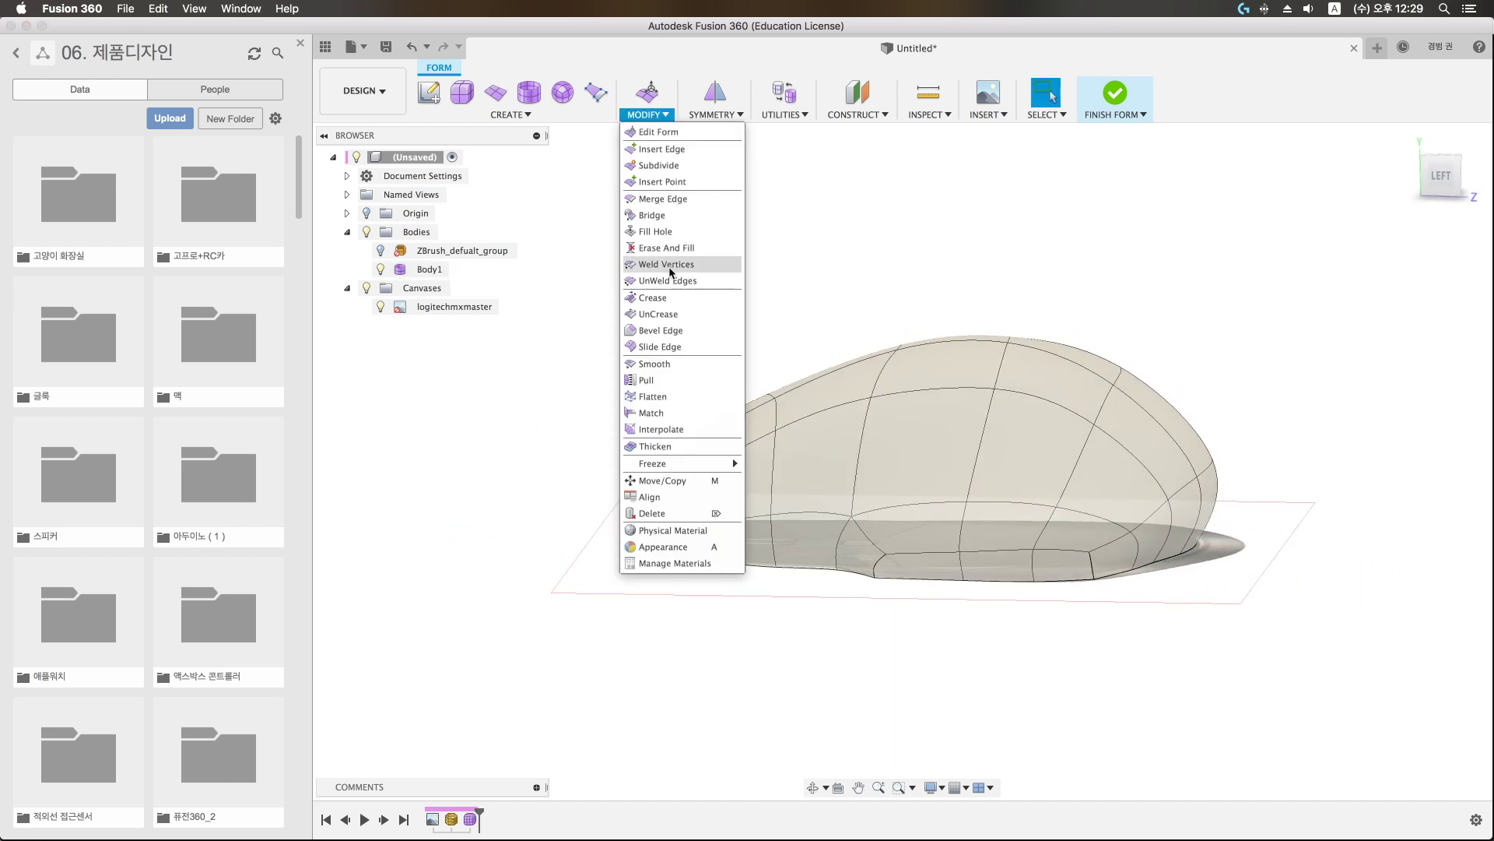
left_click(659, 314)
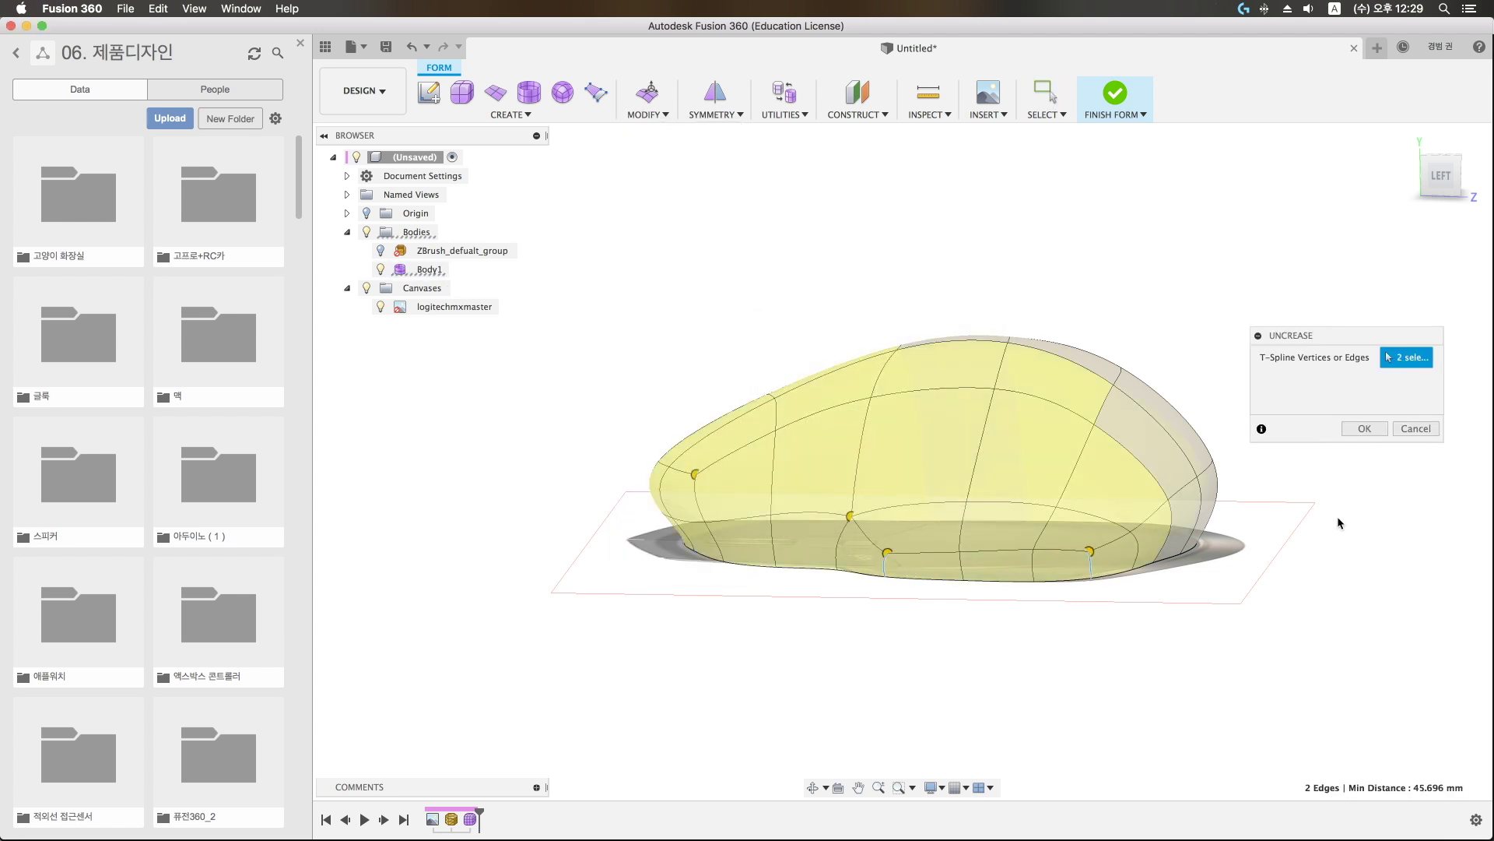
left_click(1385, 430)
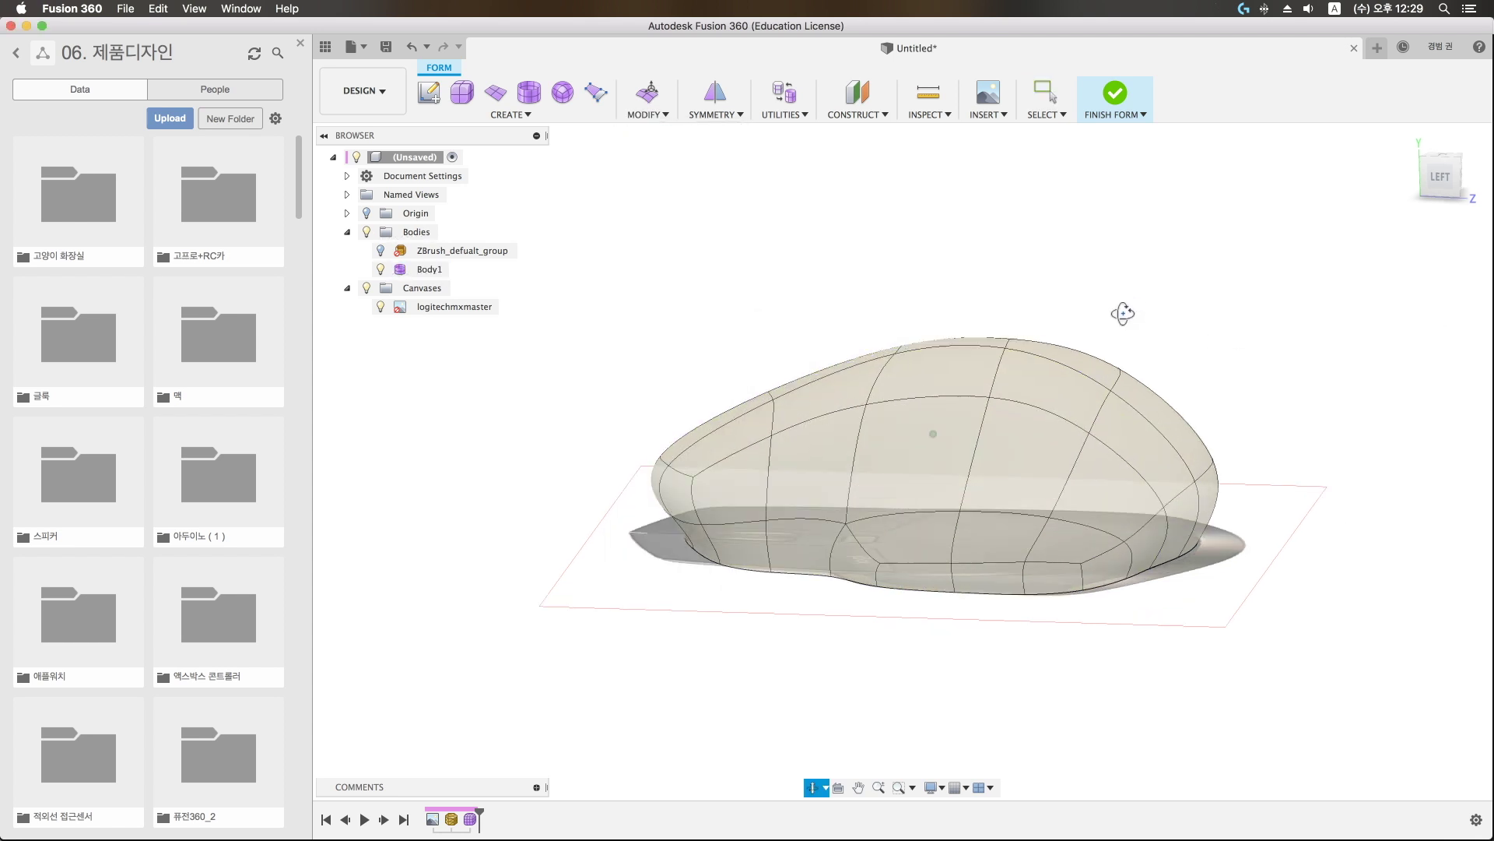
mouse_move(1124, 310)
middle_mouse_down("shift")
mouse_move(1135, 408)
mouse_move(1137, 300)
mouse_move(1134, 358)
middle_mouse_up("shift")
left_click(653, 113)
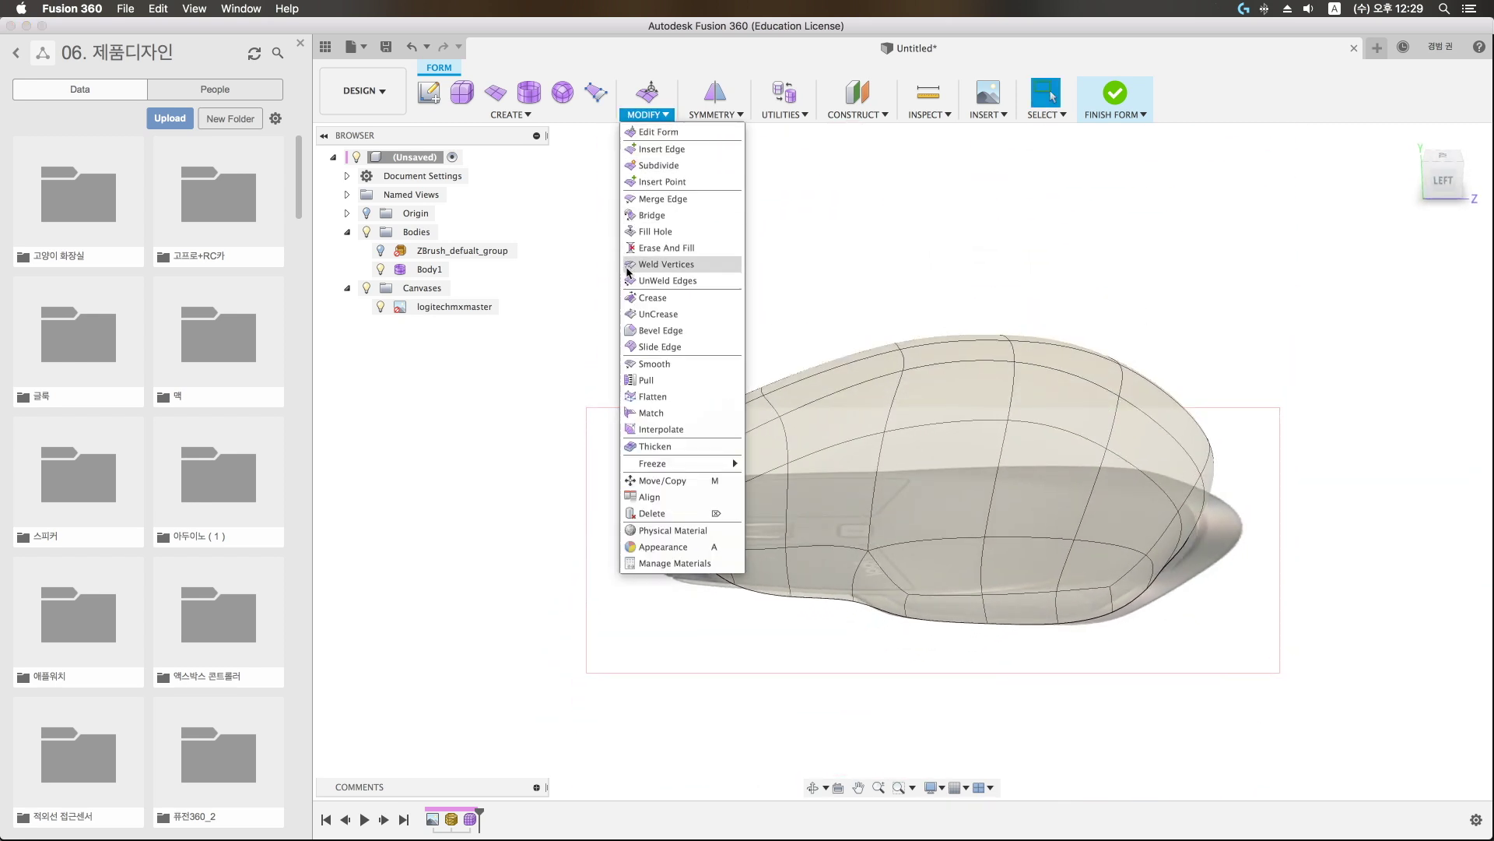
Step: Start a Crease and pick Body1's shoulder-line and base edges, orbiting around the body
left_click(646, 297)
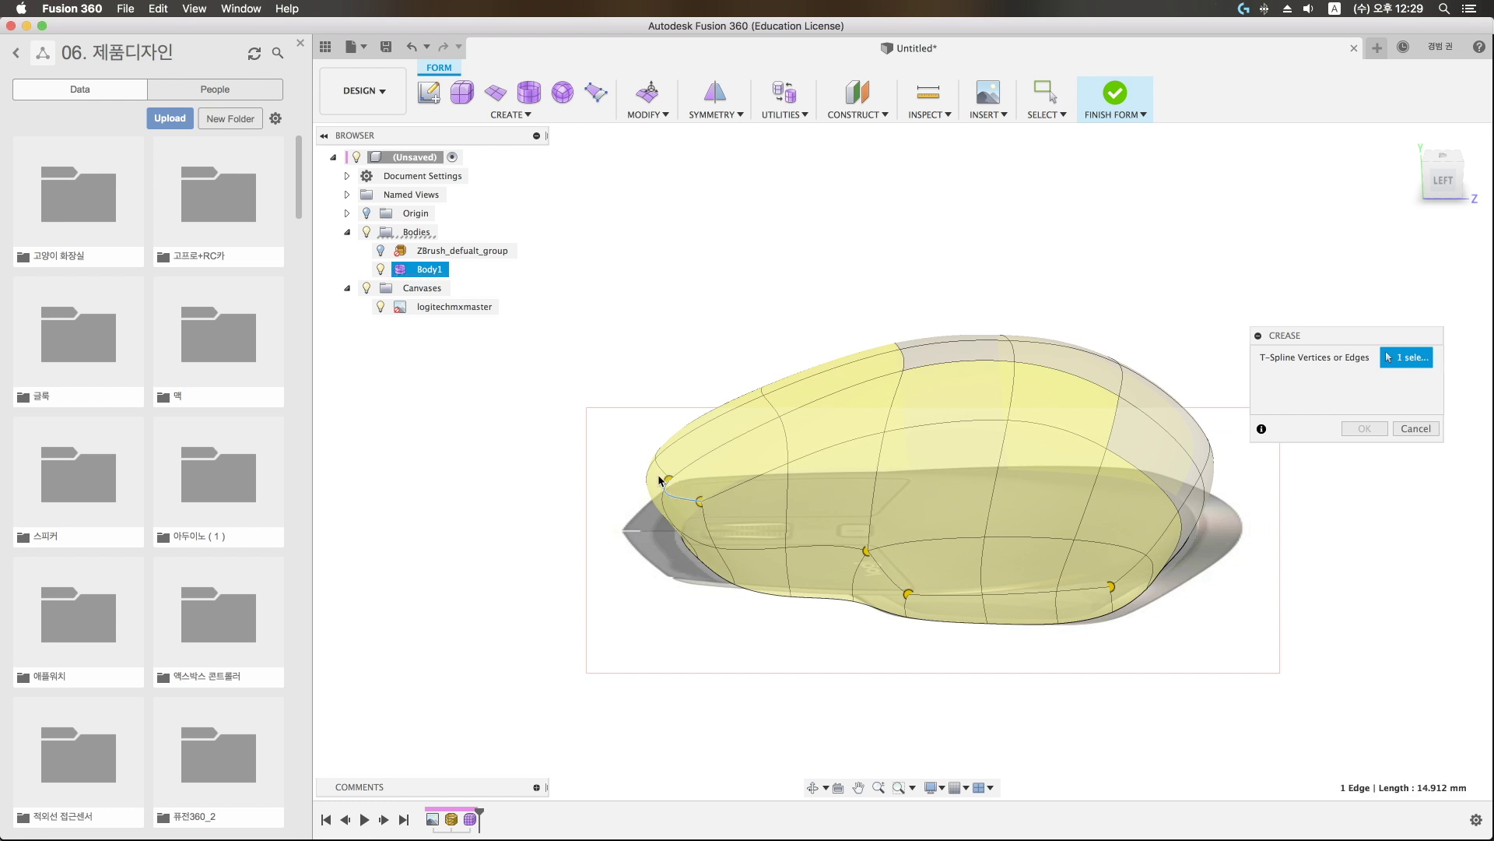
left_click(658, 475)
middle_click_drag(524, 493, 632, 529, "shift")
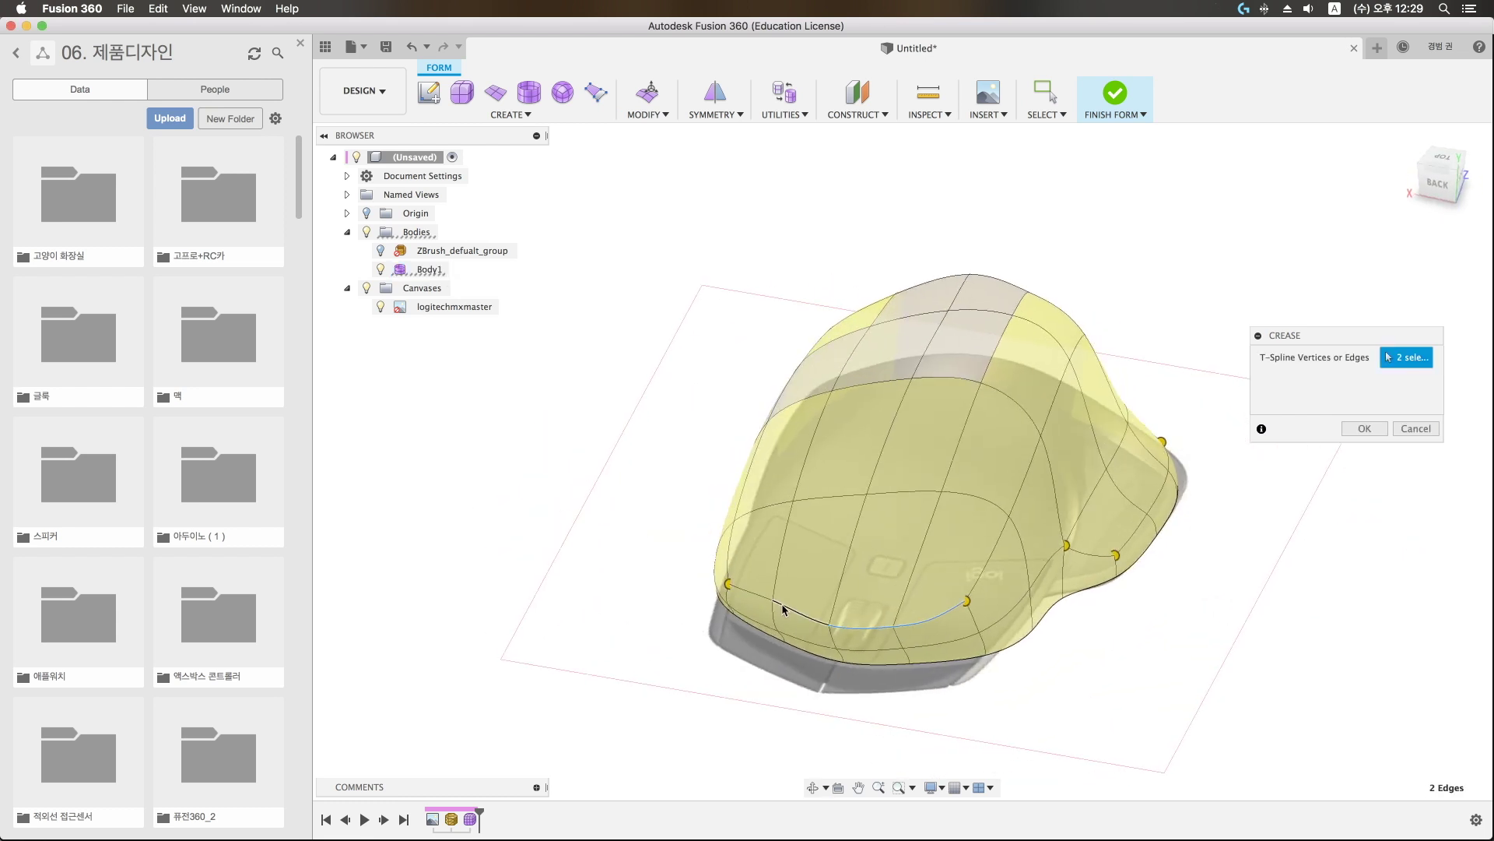
left_click(731, 548)
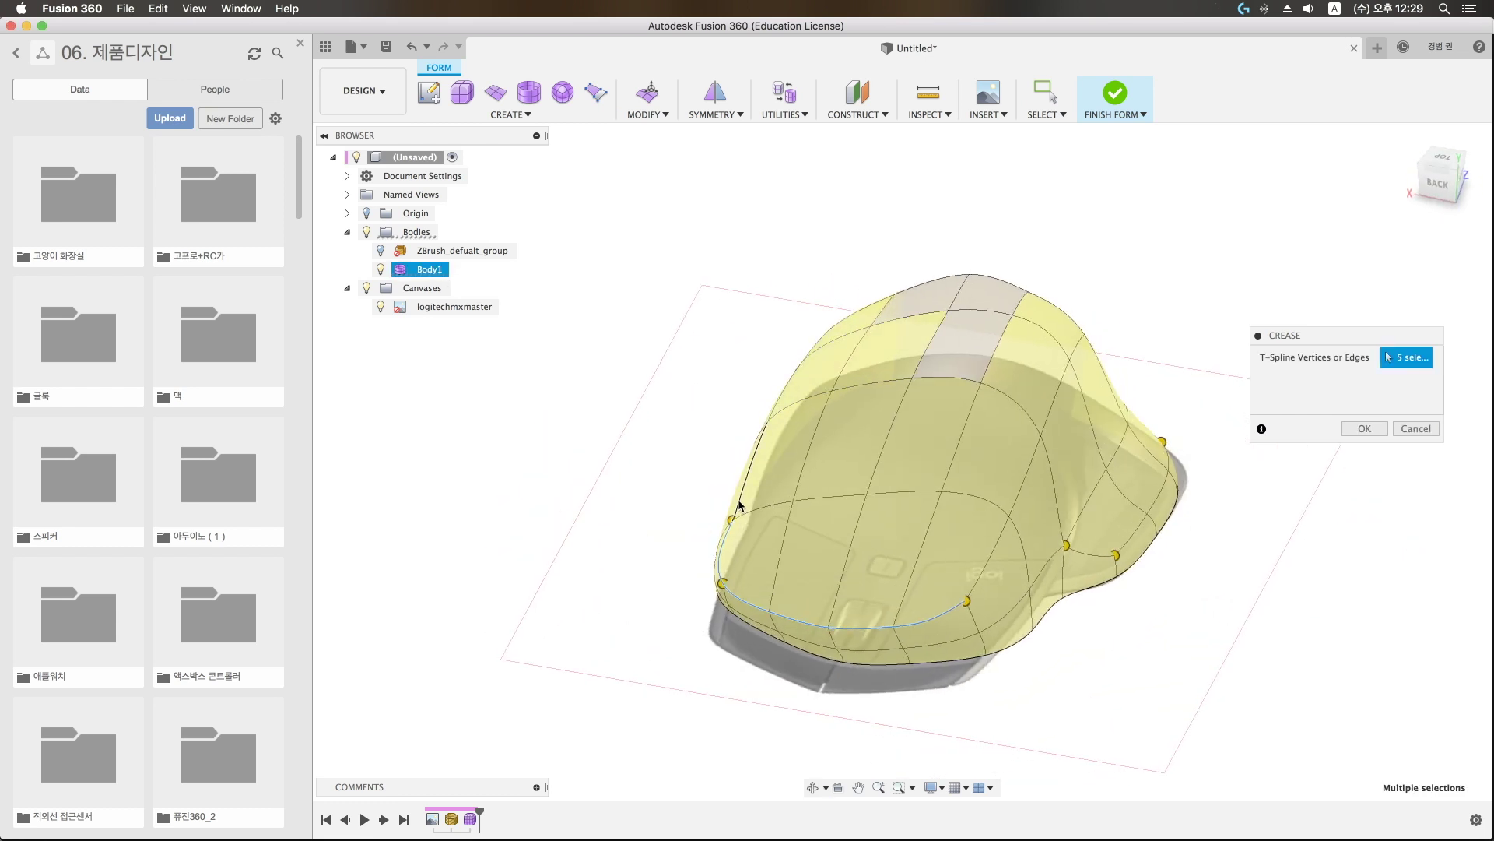
left_click(743, 506)
middle_click_drag(742, 506, 830, 445, "shift")
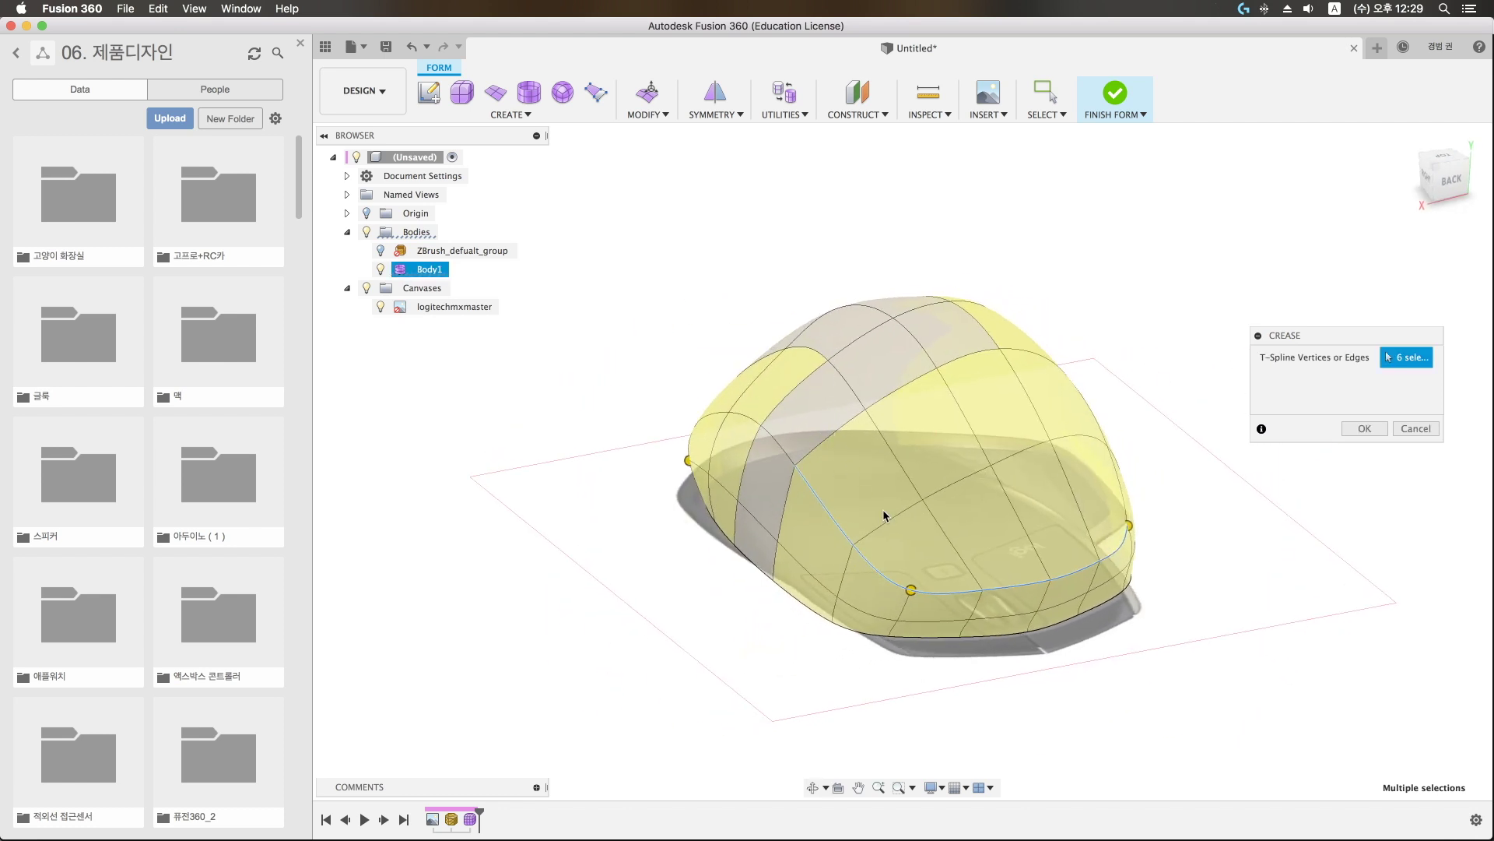
mouse_move(884, 515)
middle_mouse_down("shift")
mouse_move(847, 517)
mouse_move(903, 492)
middle_mouse_up("shift")
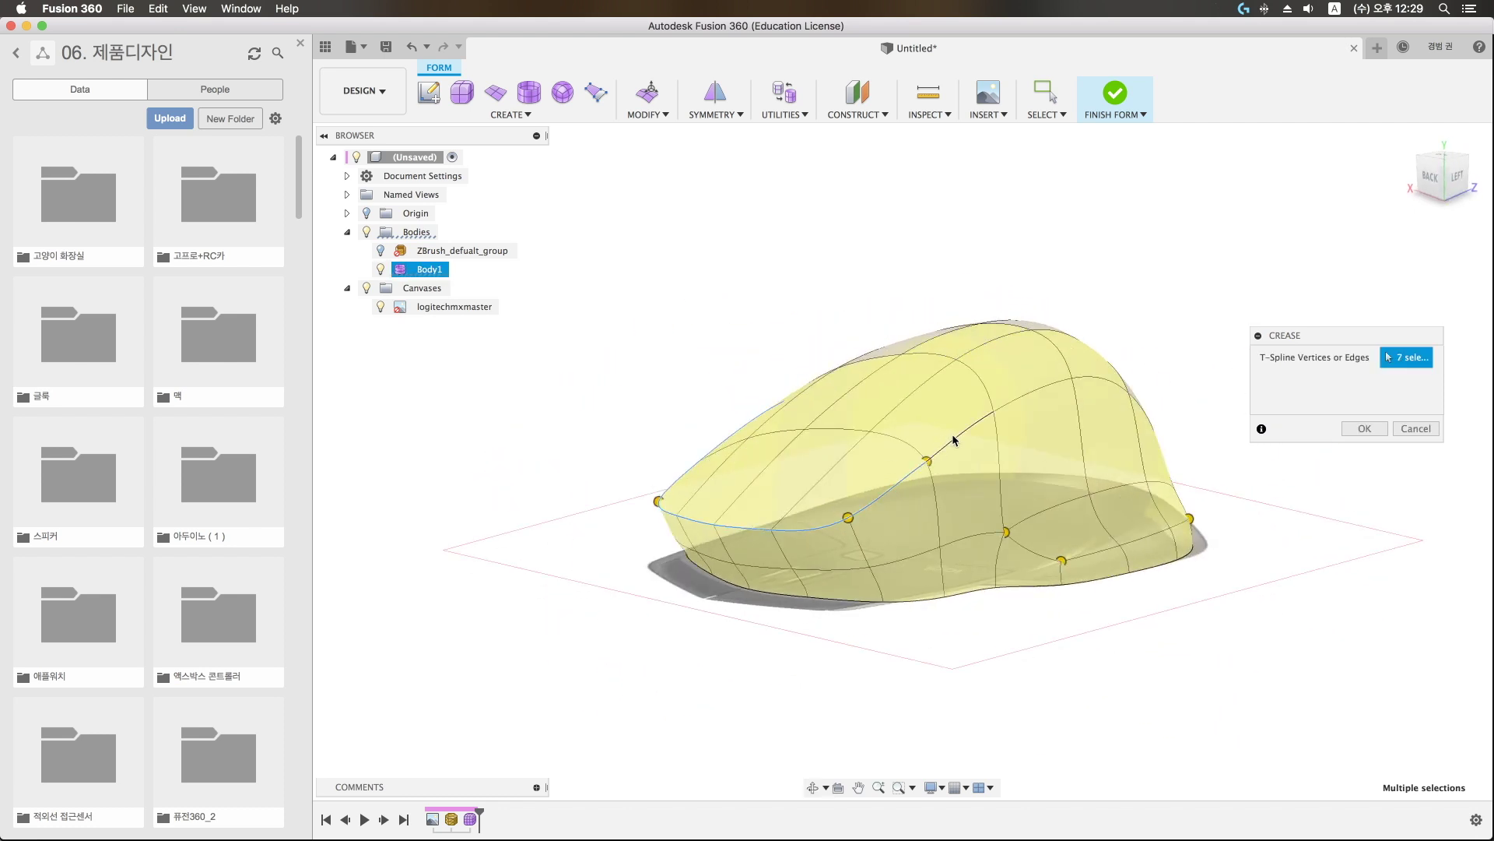
left_click(1093, 381)
middle_click_drag(1093, 382, 983, 460, "shift")
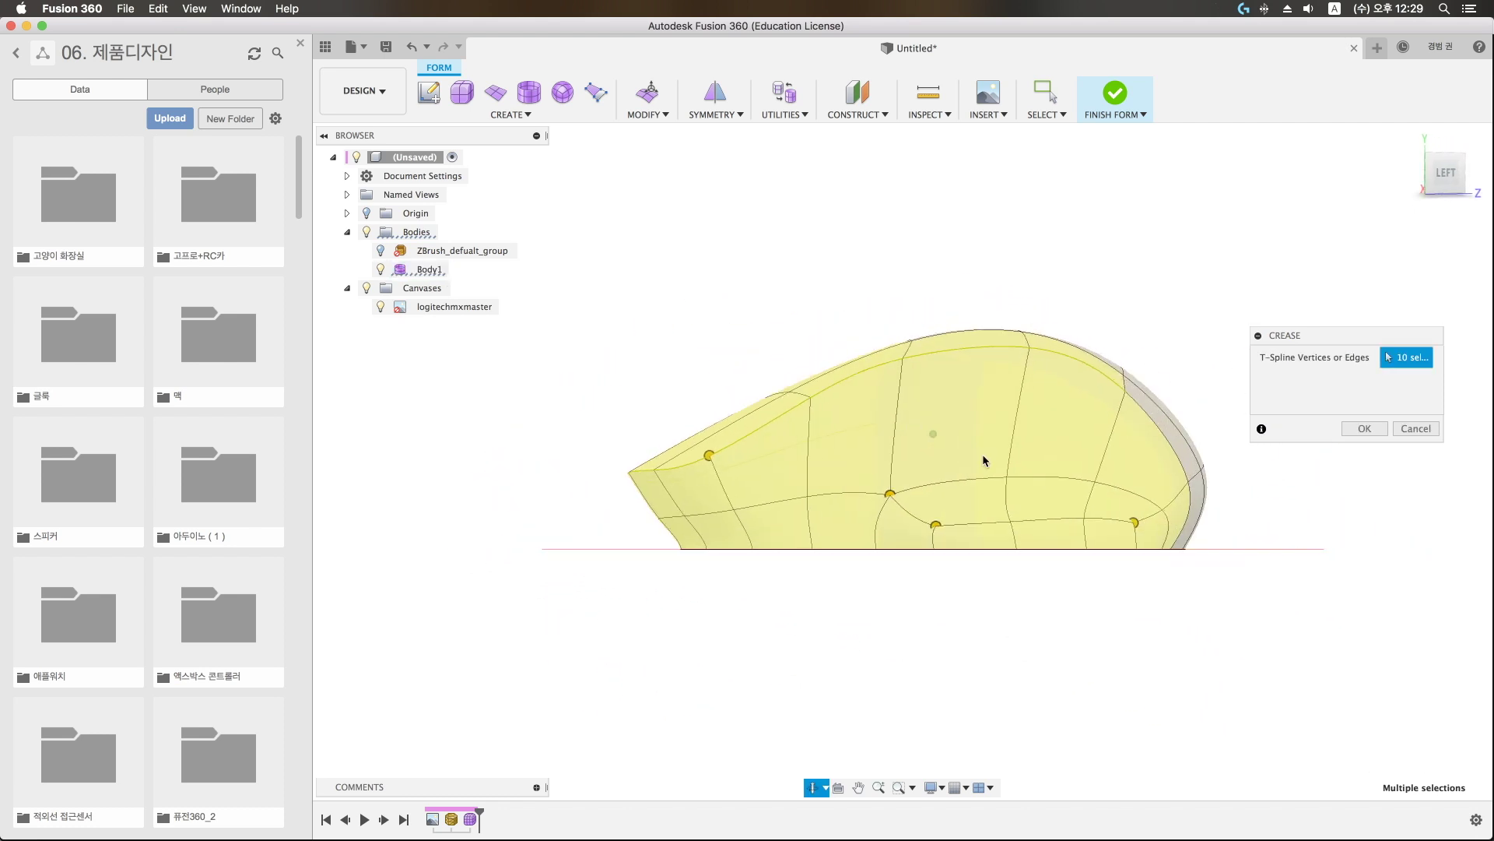
middle_click_drag(1077, 455, 1006, 460, "shift")
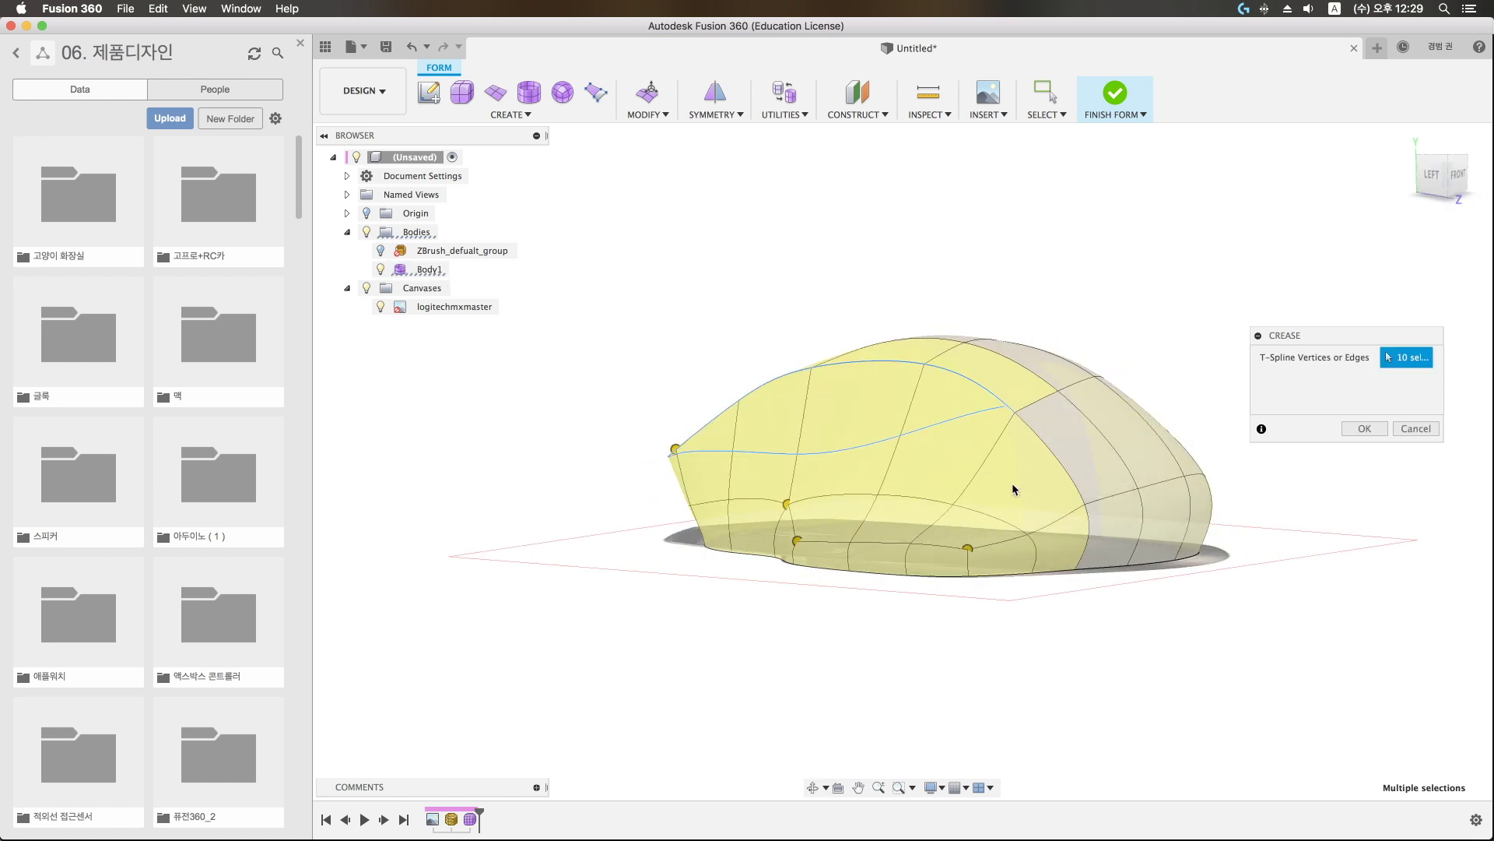
middle_click_drag(782, 547, 786, 543, "shift")
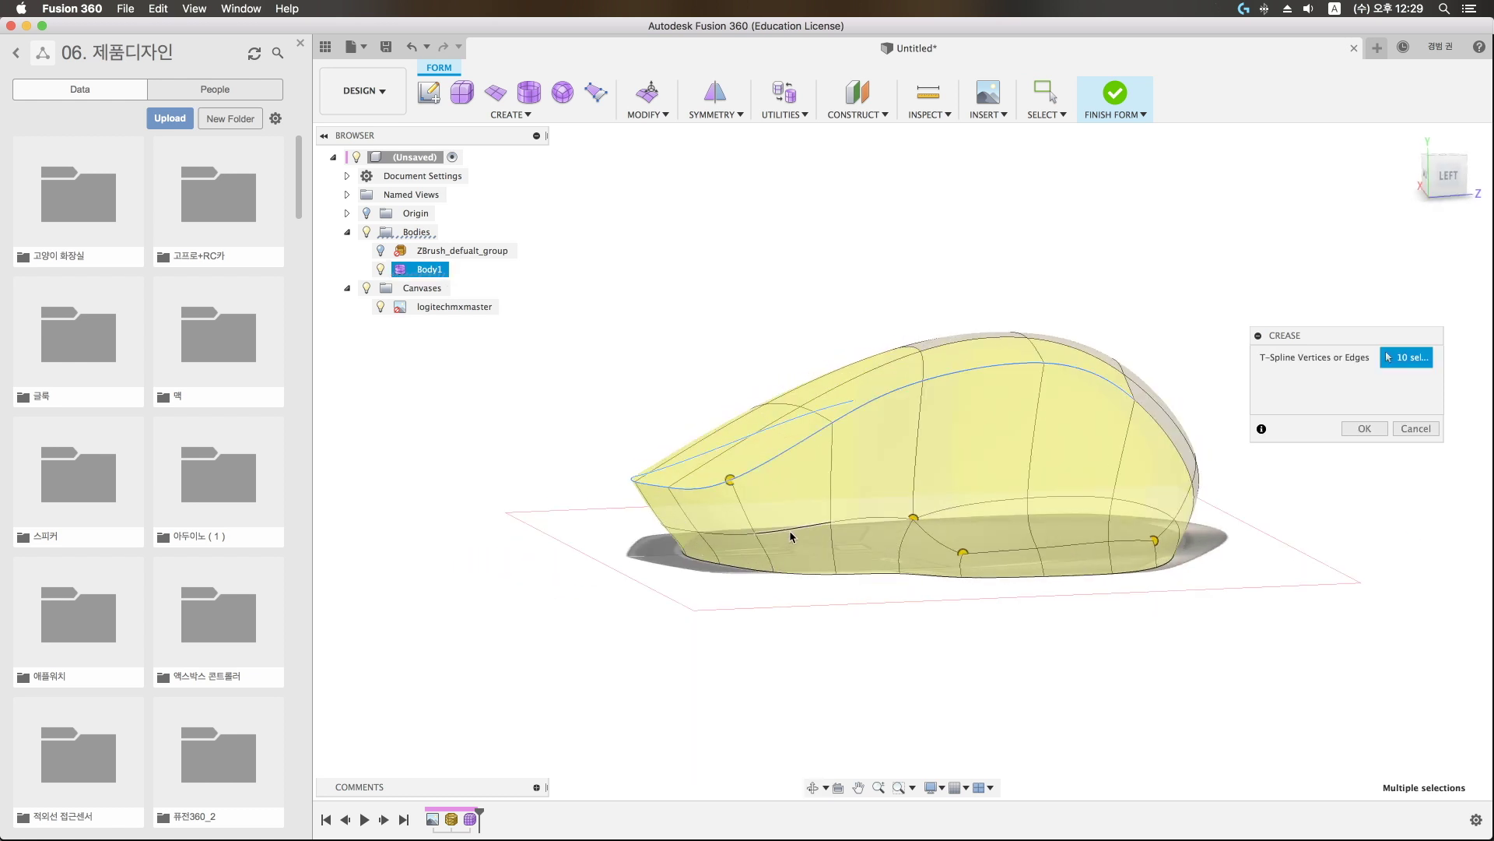
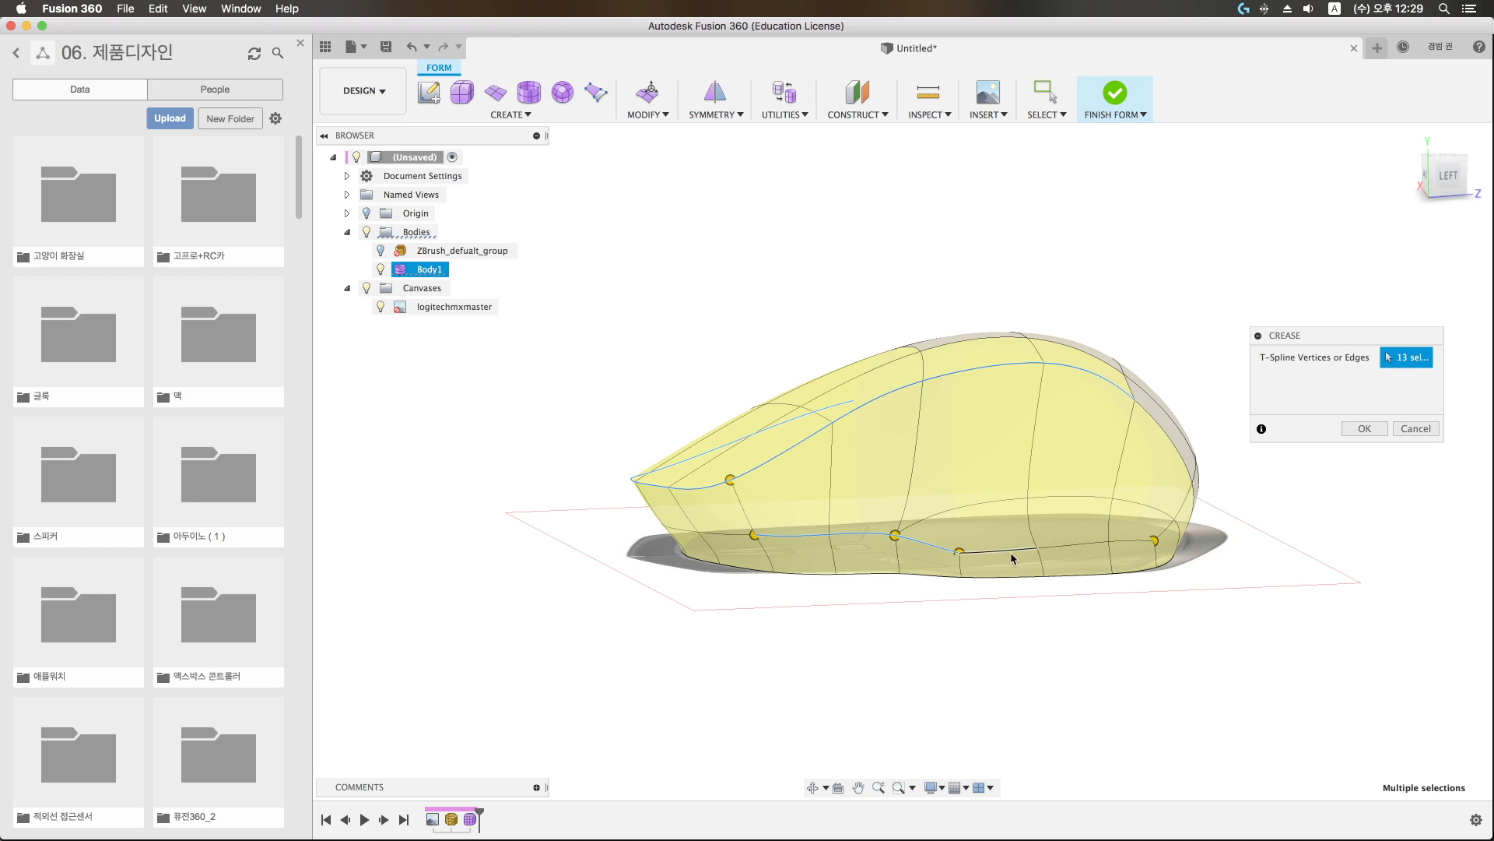
Step: Crease the remaining lower-rim edges and loops of the mouse body, 26 edges in total
left_click(1061, 552)
middle_click_drag(1062, 551, 865, 619, "shift")
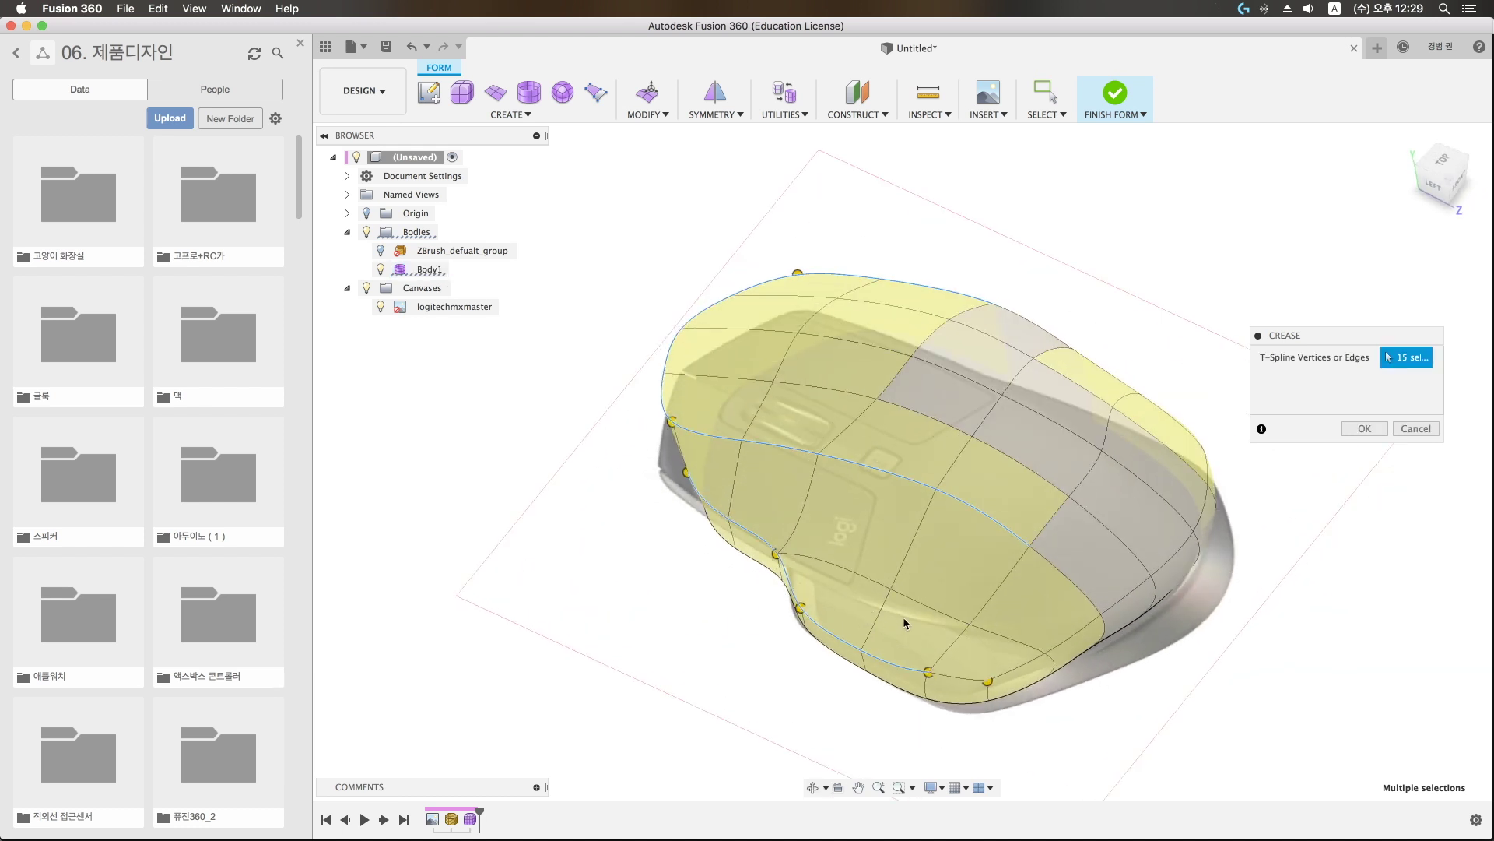
double_click(1094, 637)
middle_click_drag(1093, 637, 841, 628, "shift")
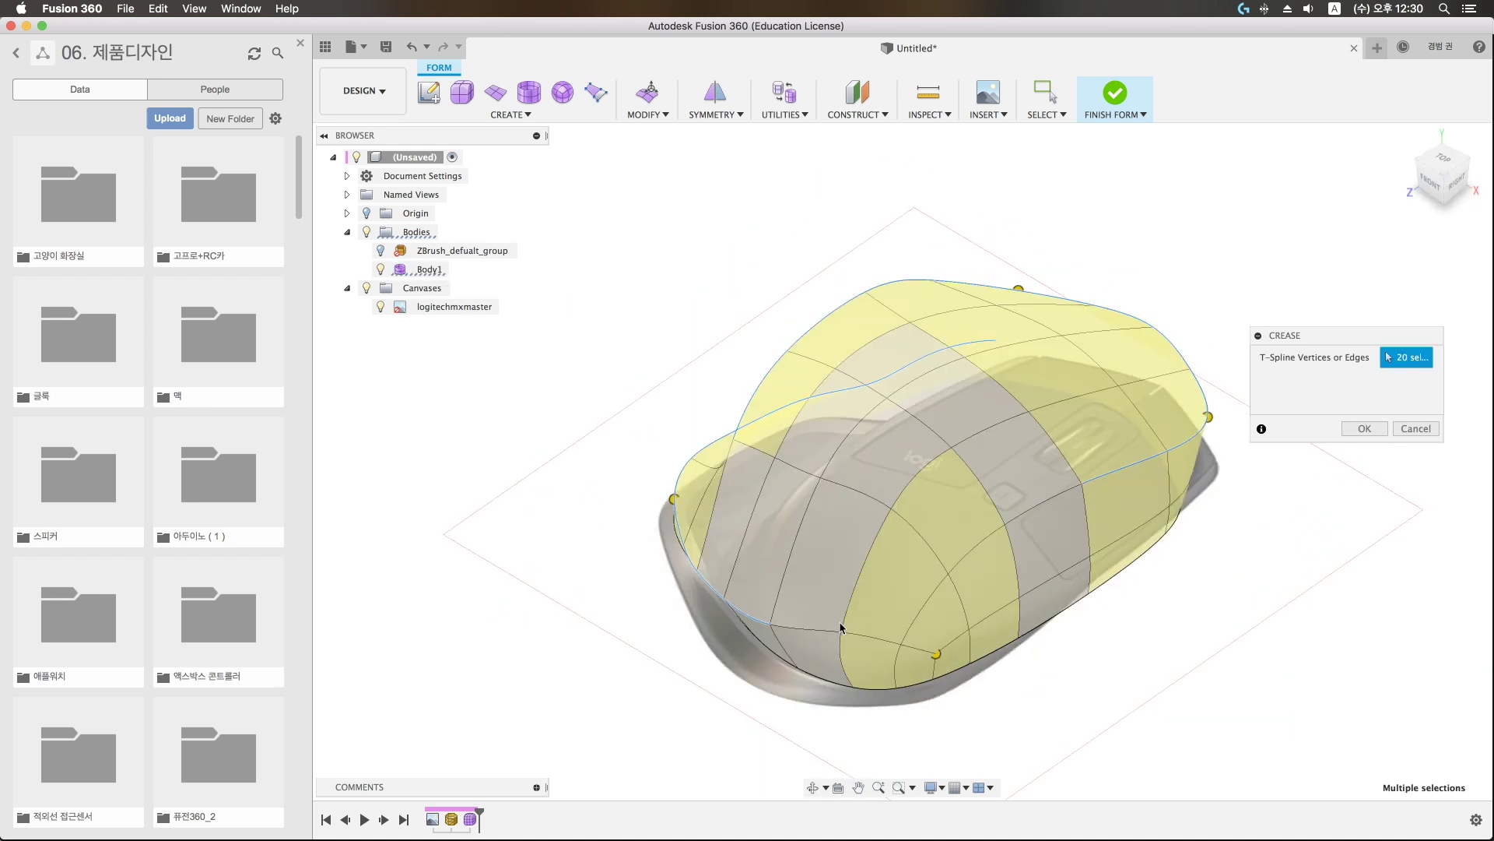
middle_click_drag(959, 650, 841, 566, "shift")
left_click(856, 569)
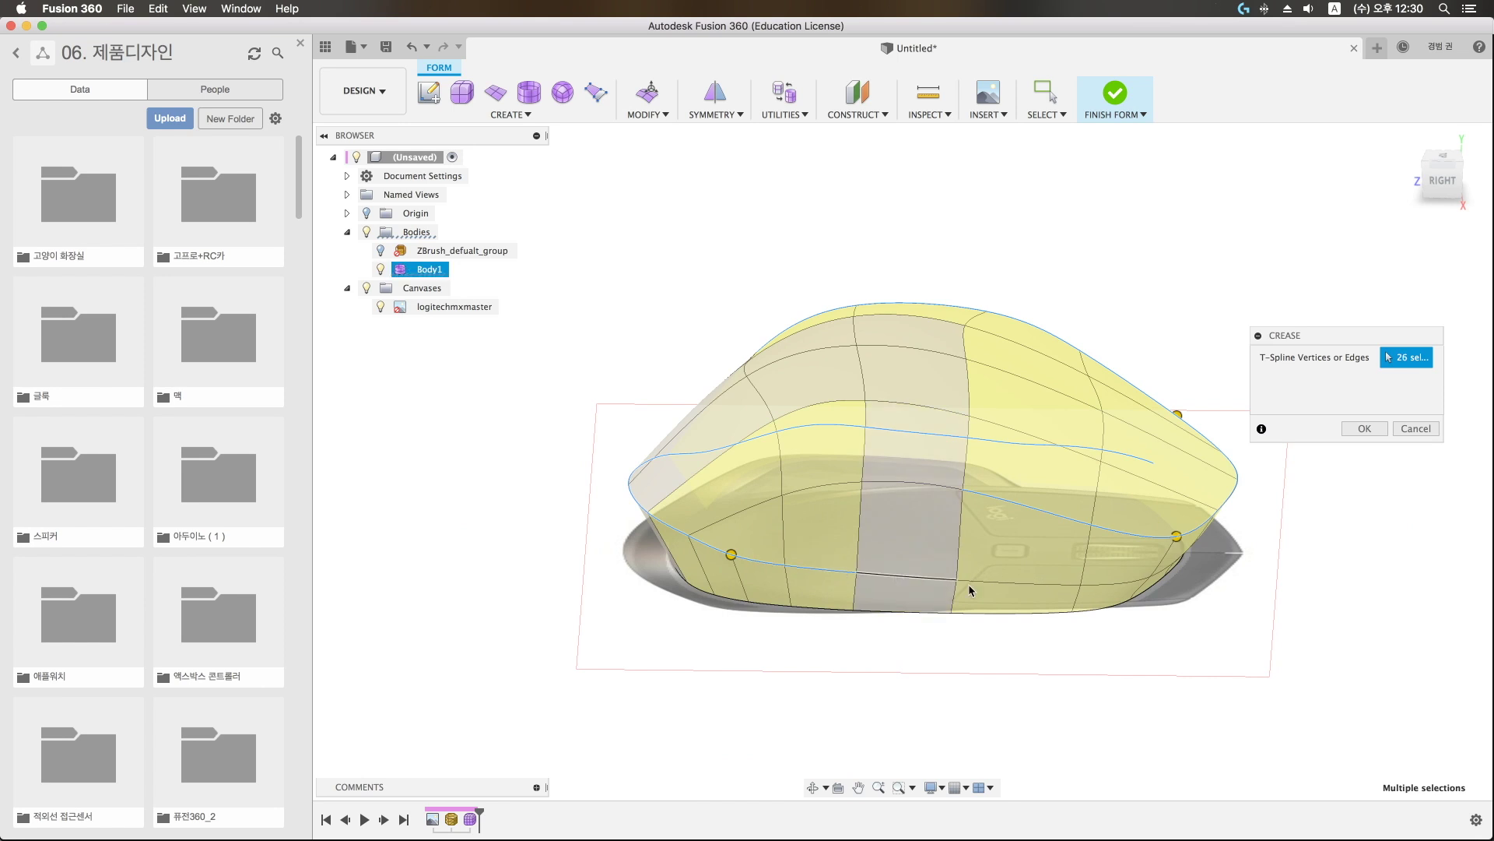
mouse_move(971, 590)
middle_mouse_down("shift")
mouse_move(1233, 567)
mouse_move(1331, 584)
mouse_move(1331, 611)
middle_mouse_up("shift")
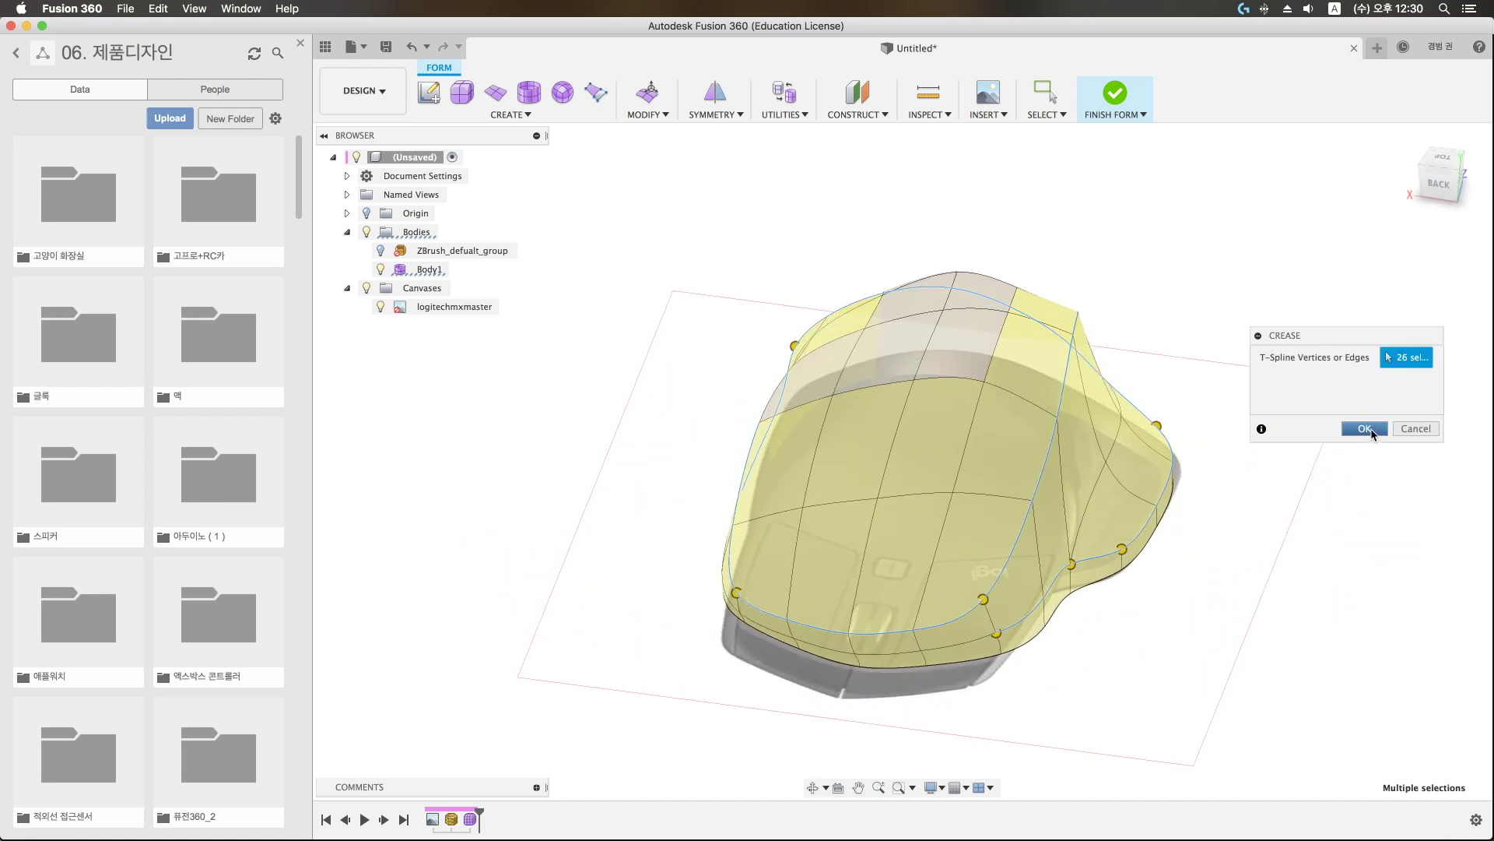
left_click(1372, 434)
Step: With the Edge filter, pull the front edge forward to reshape the mouse's nose
mouse_move(1232, 557)
middle_mouse_down("shift")
mouse_move(1151, 516)
mouse_move(721, 528)
mouse_move(741, 526)
middle_mouse_up("shift")
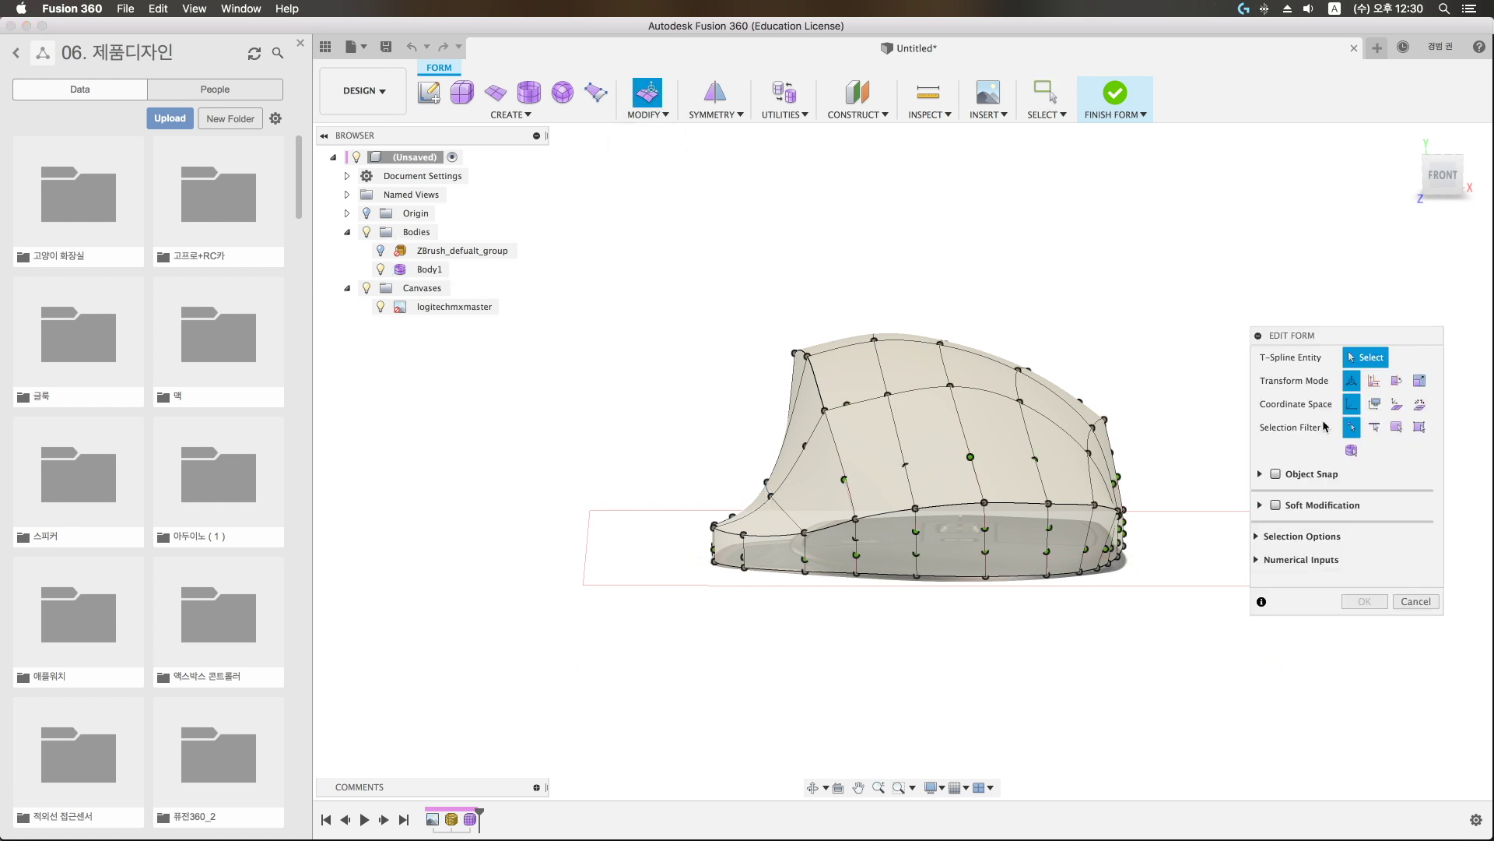
left_click(1373, 427)
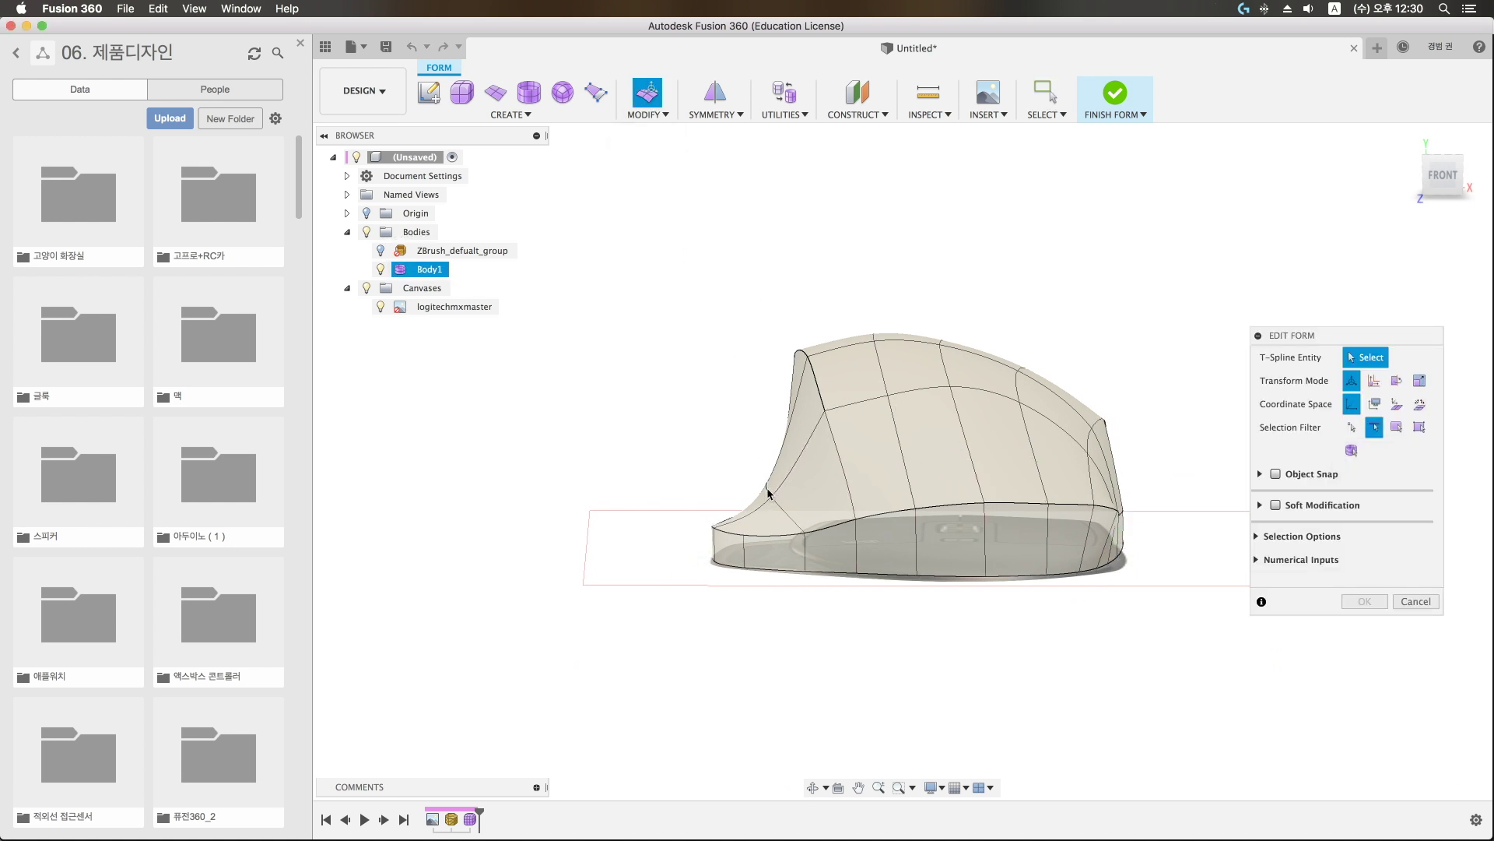
left_click(768, 492)
left_click_drag(790, 472, 832, 477)
middle_click_drag(700, 437, 954, 487, "shift")
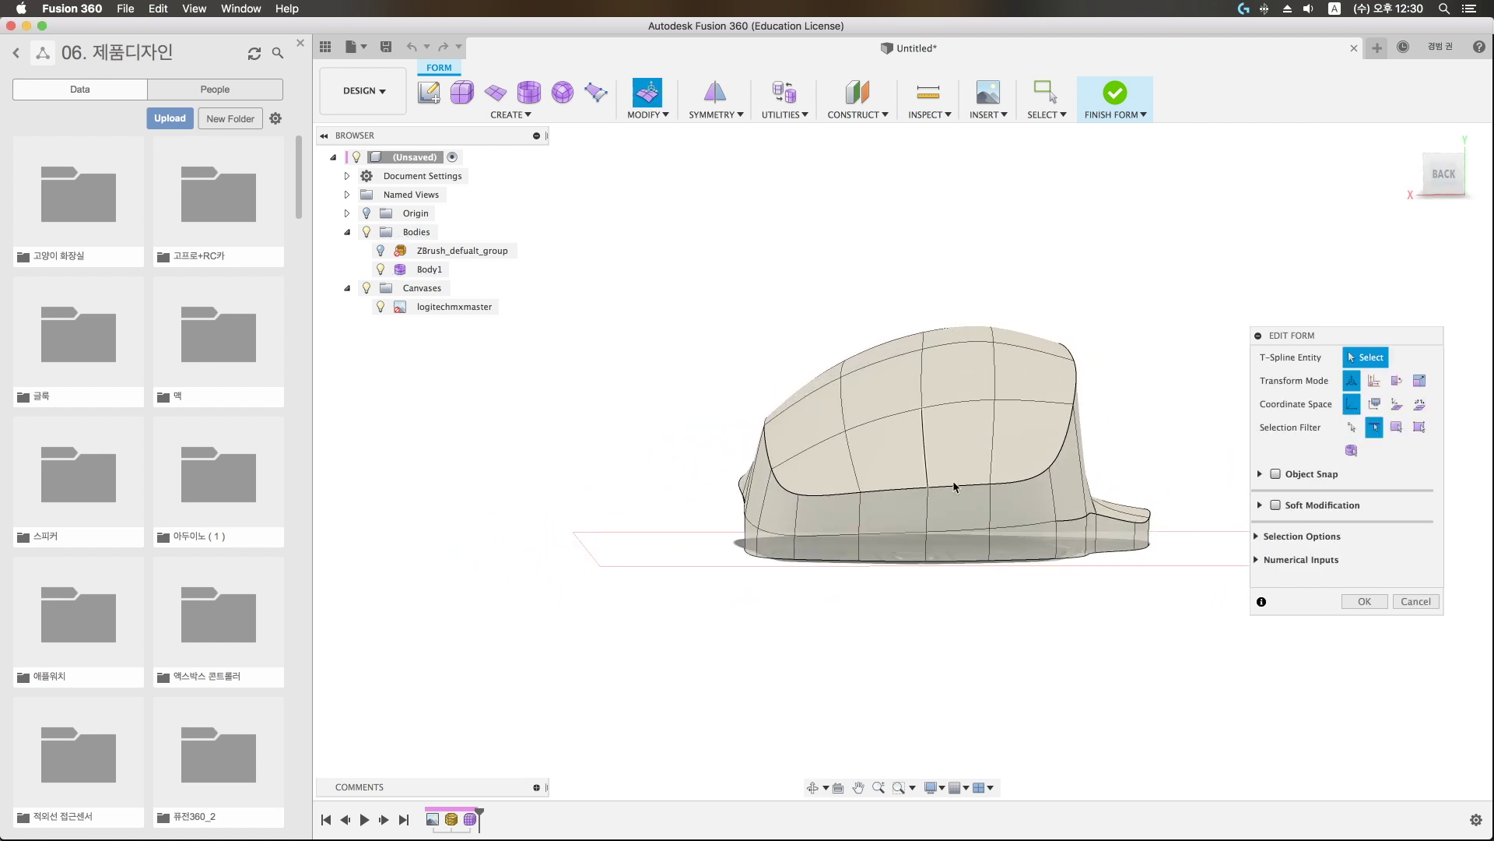
Step: Crease a single edge near the lower front corner of the body
double_click(1029, 528)
middle_click_drag(881, 588, 897, 587, "shift")
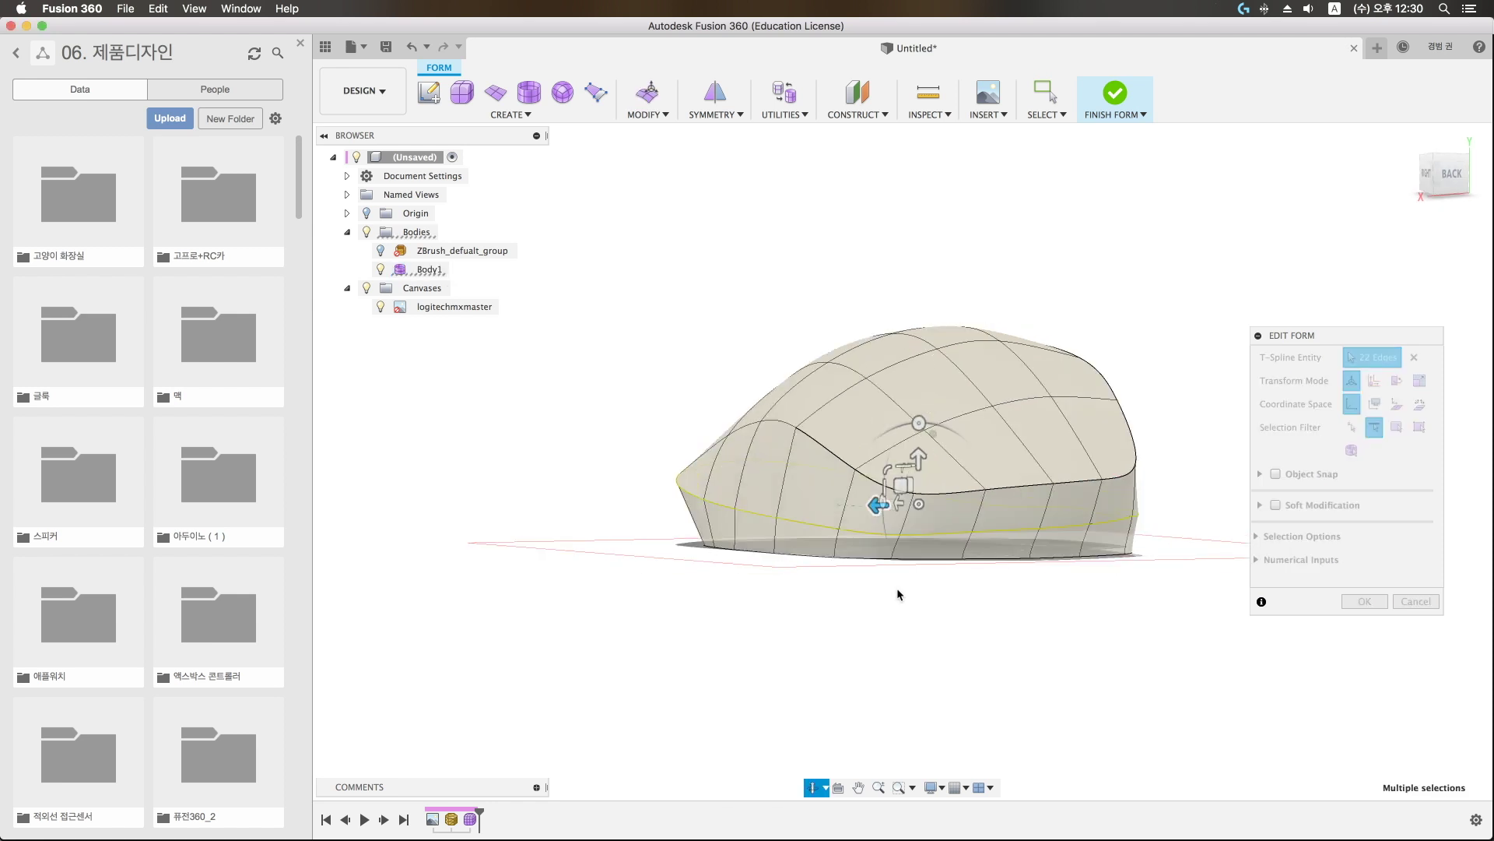
left_click(891, 237)
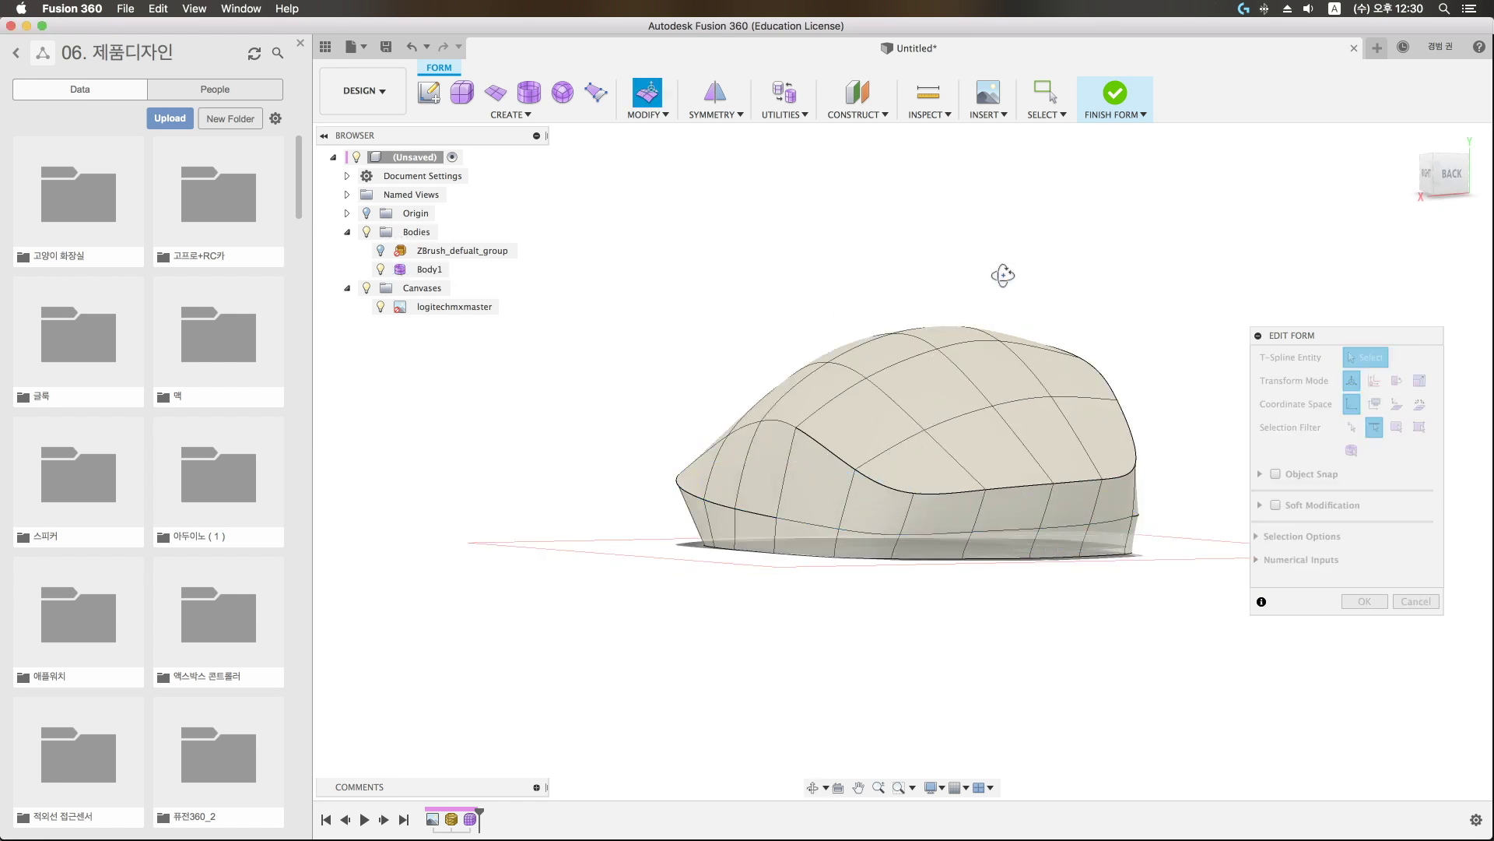
middle_click_drag(1001, 277, 908, 283, "shift")
left_click(766, 539)
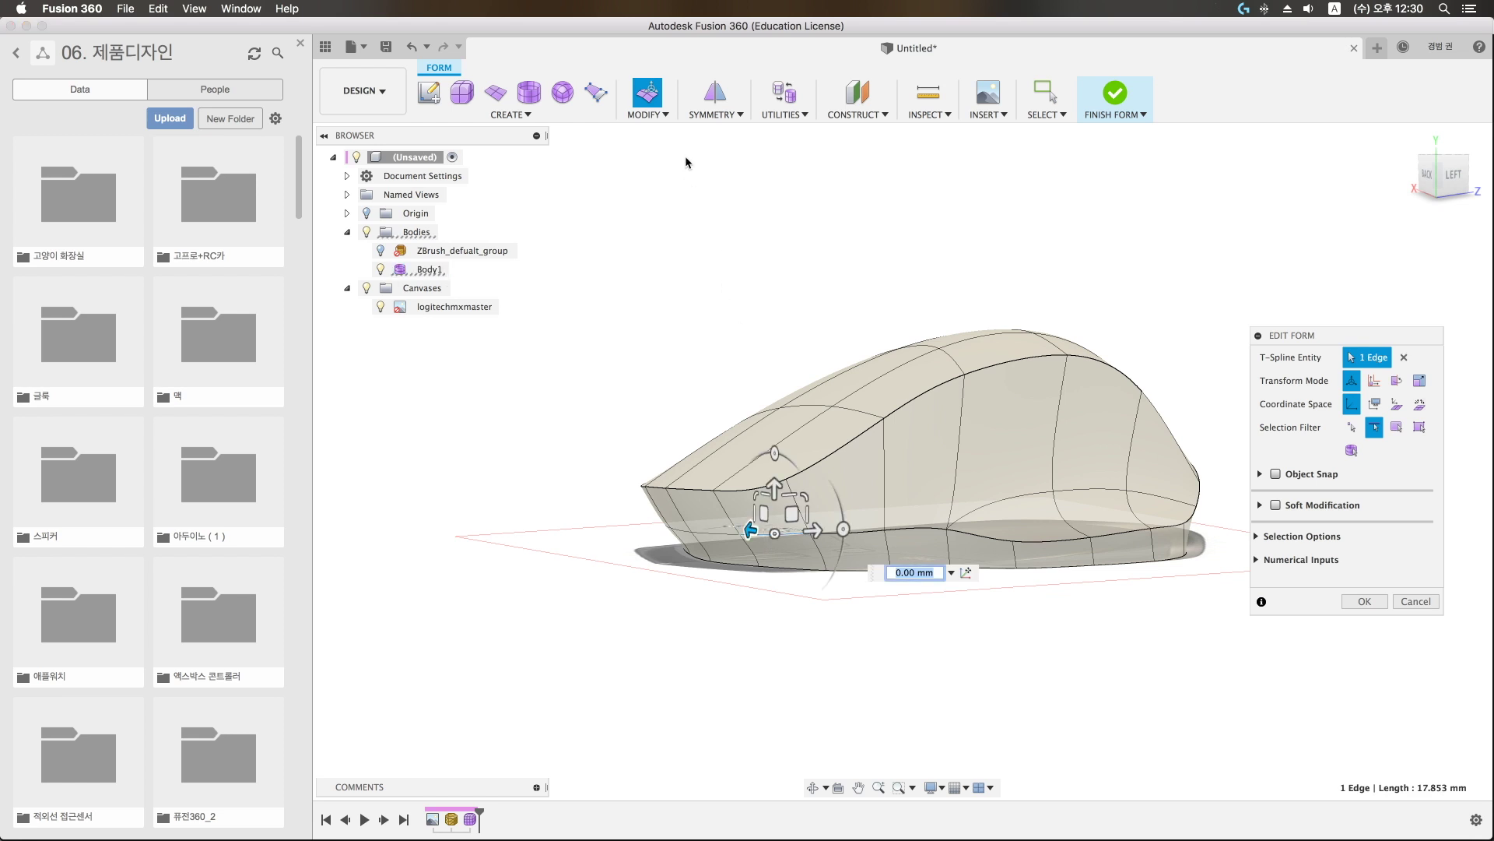
left_click(674, 118)
left_click(647, 290)
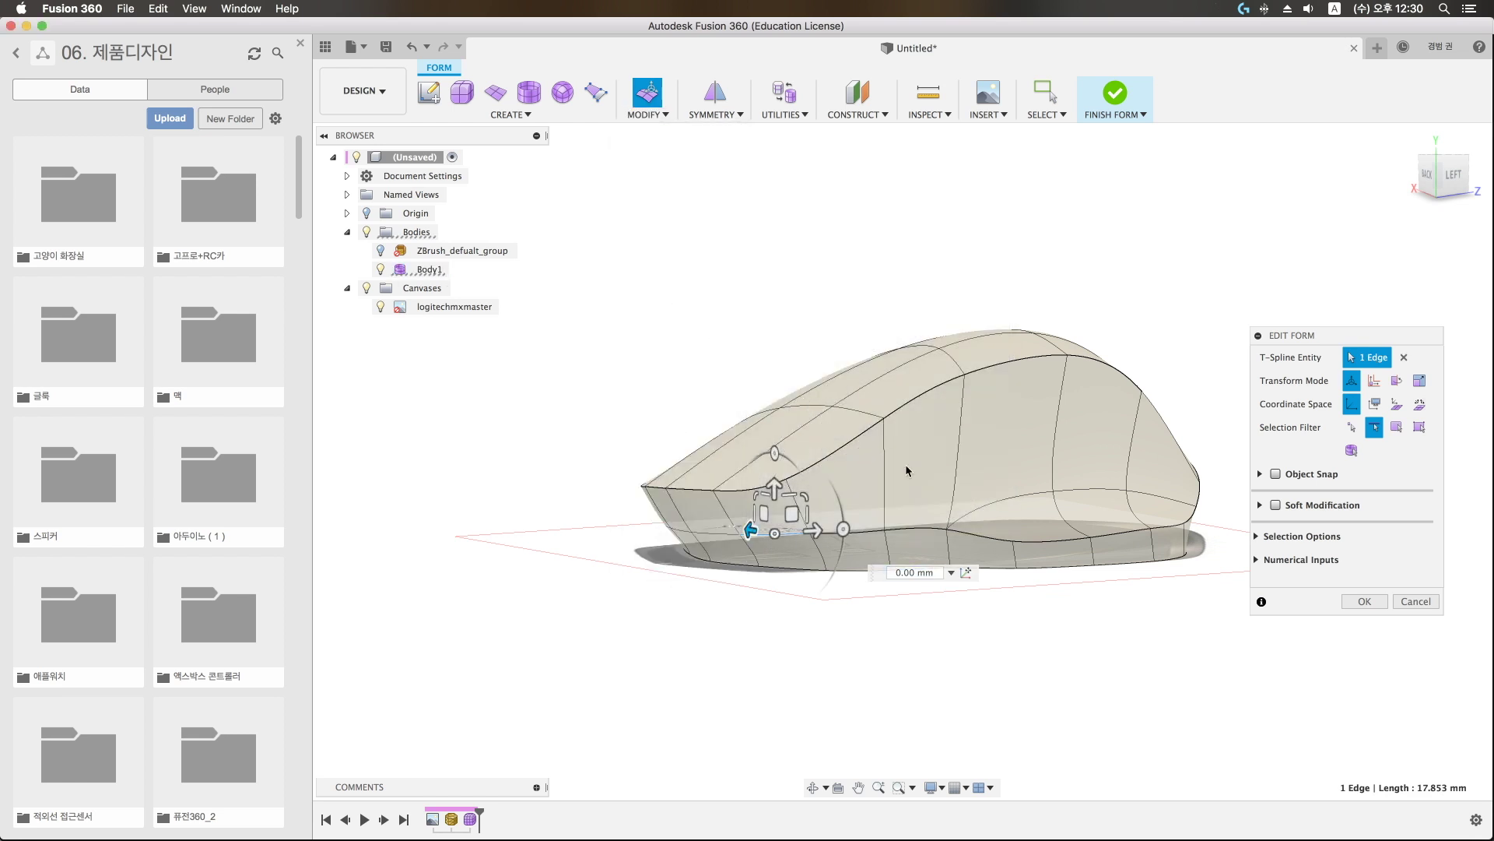
left_click(1368, 426)
mouse_move(1254, 446)
middle_mouse_down("shift")
mouse_move(1126, 561)
mouse_move(1404, 258)
middle_mouse_up("shift")
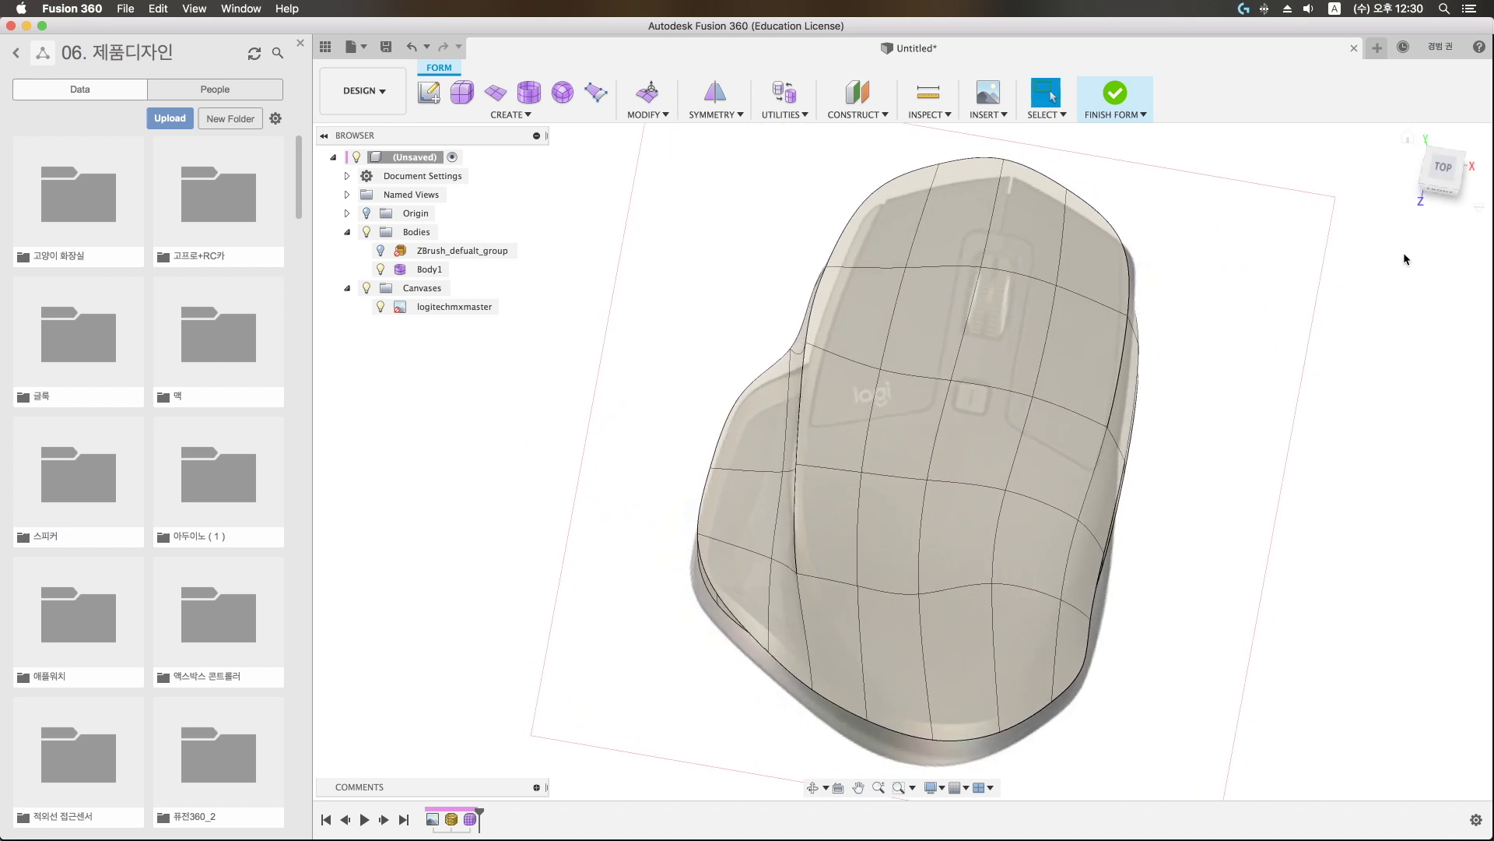
Step: Inspect the creased body from the top, tilted side and Home isometric views
left_click(1443, 177)
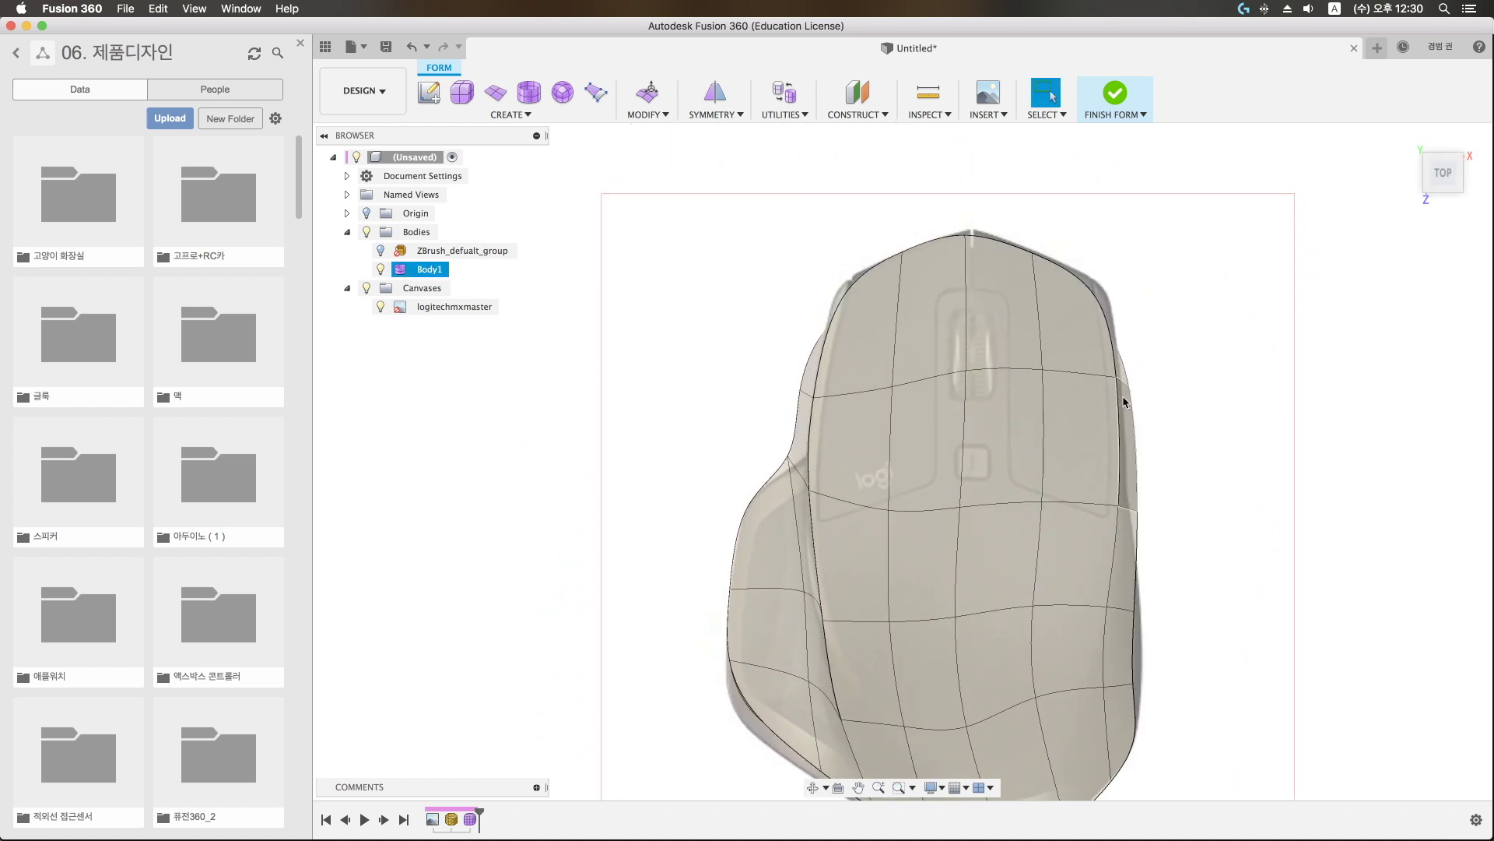
left_click(1081, 218)
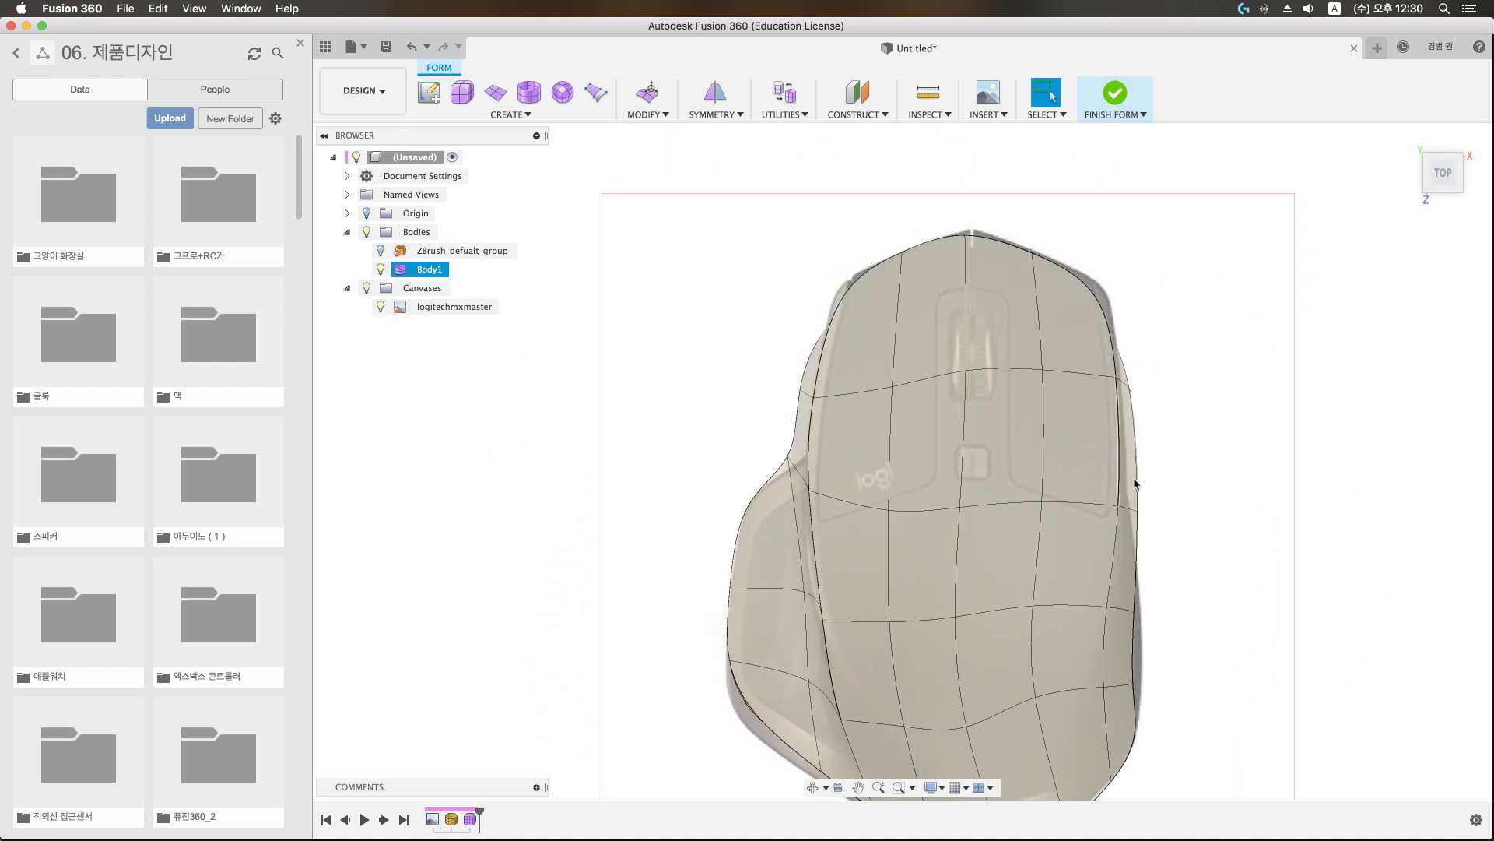
mouse_move(1134, 483)
middle_mouse_down("shift")
mouse_move(1003, 506)
mouse_move(948, 483)
mouse_move(987, 593)
mouse_move(950, 603)
middle_mouse_up("shift")
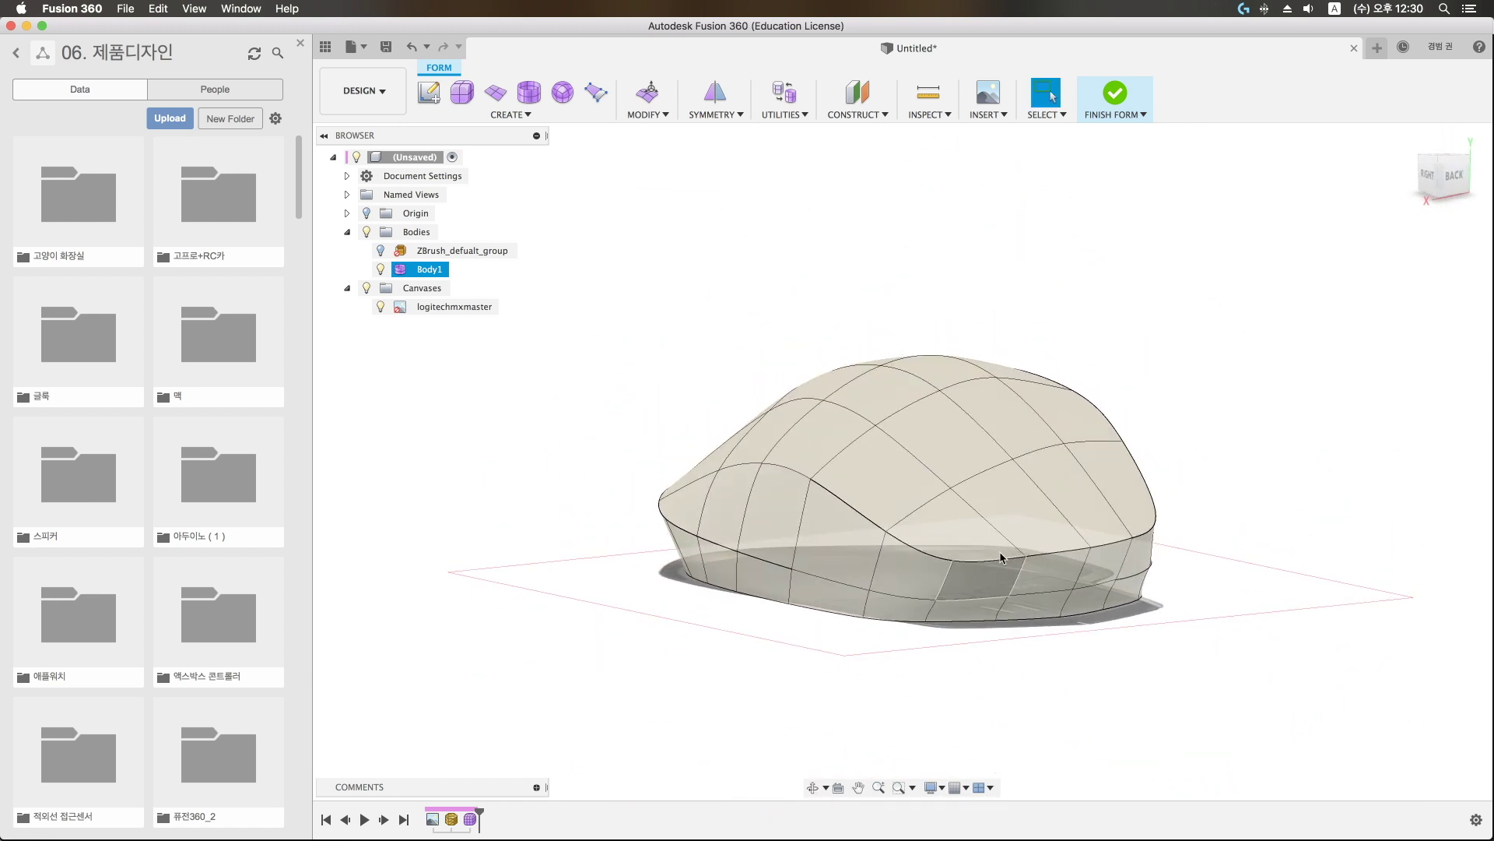
left_click(1408, 141)
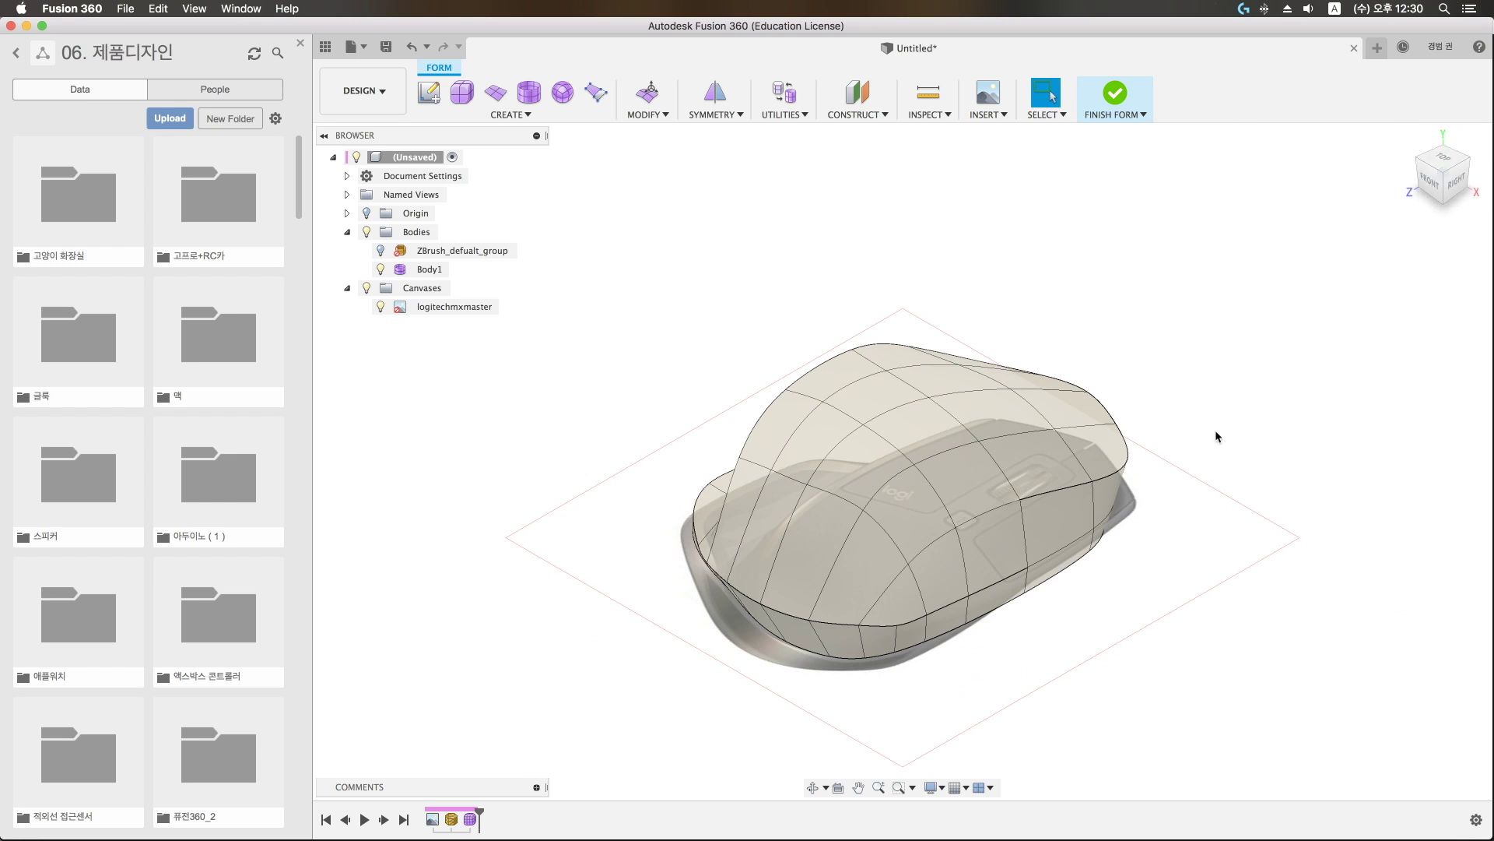
middle_click_drag(1216, 434, 1198, 505, "shift")
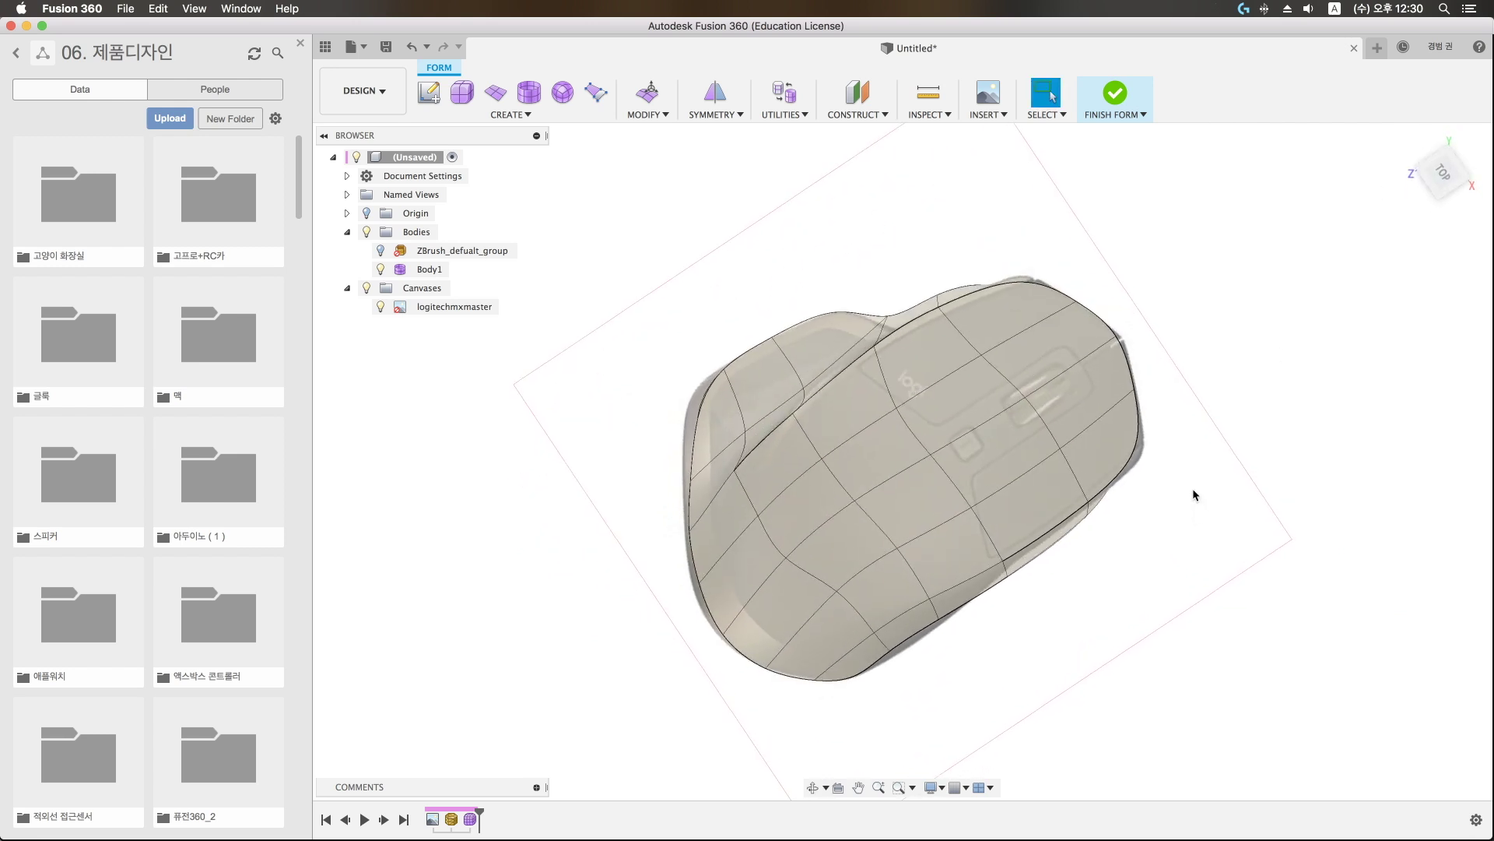
mouse_move(1196, 503)
middle_mouse_down("shift")
mouse_move(1175, 498)
mouse_move(1141, 394)
mouse_move(1108, 368)
mouse_move(1014, 482)
middle_mouse_up("shift")
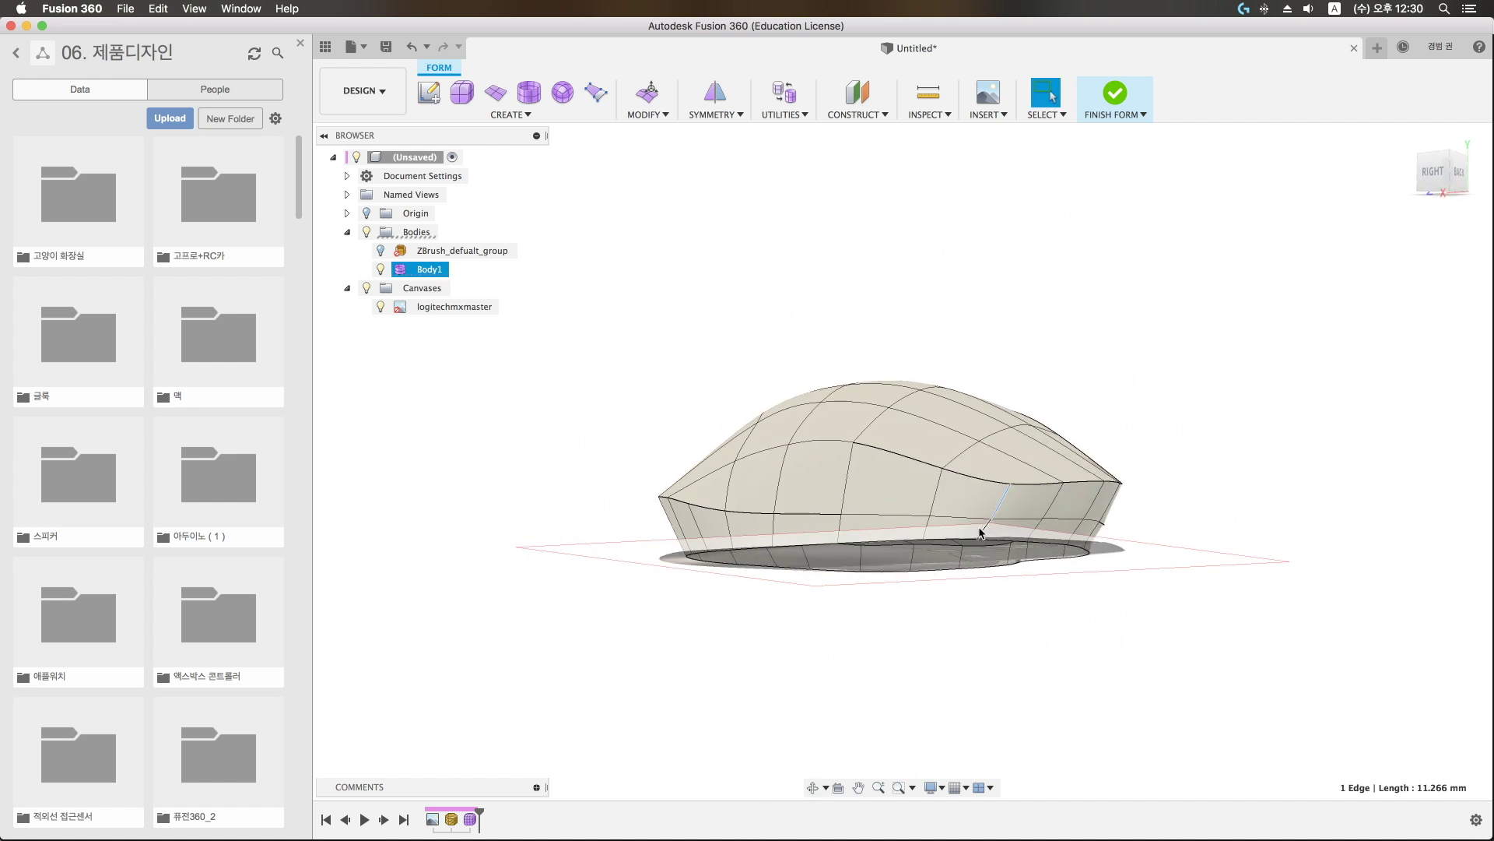
Step: Select left-side and top edges, then pull the right-bulge tangency handle upward
left_click(658, 117)
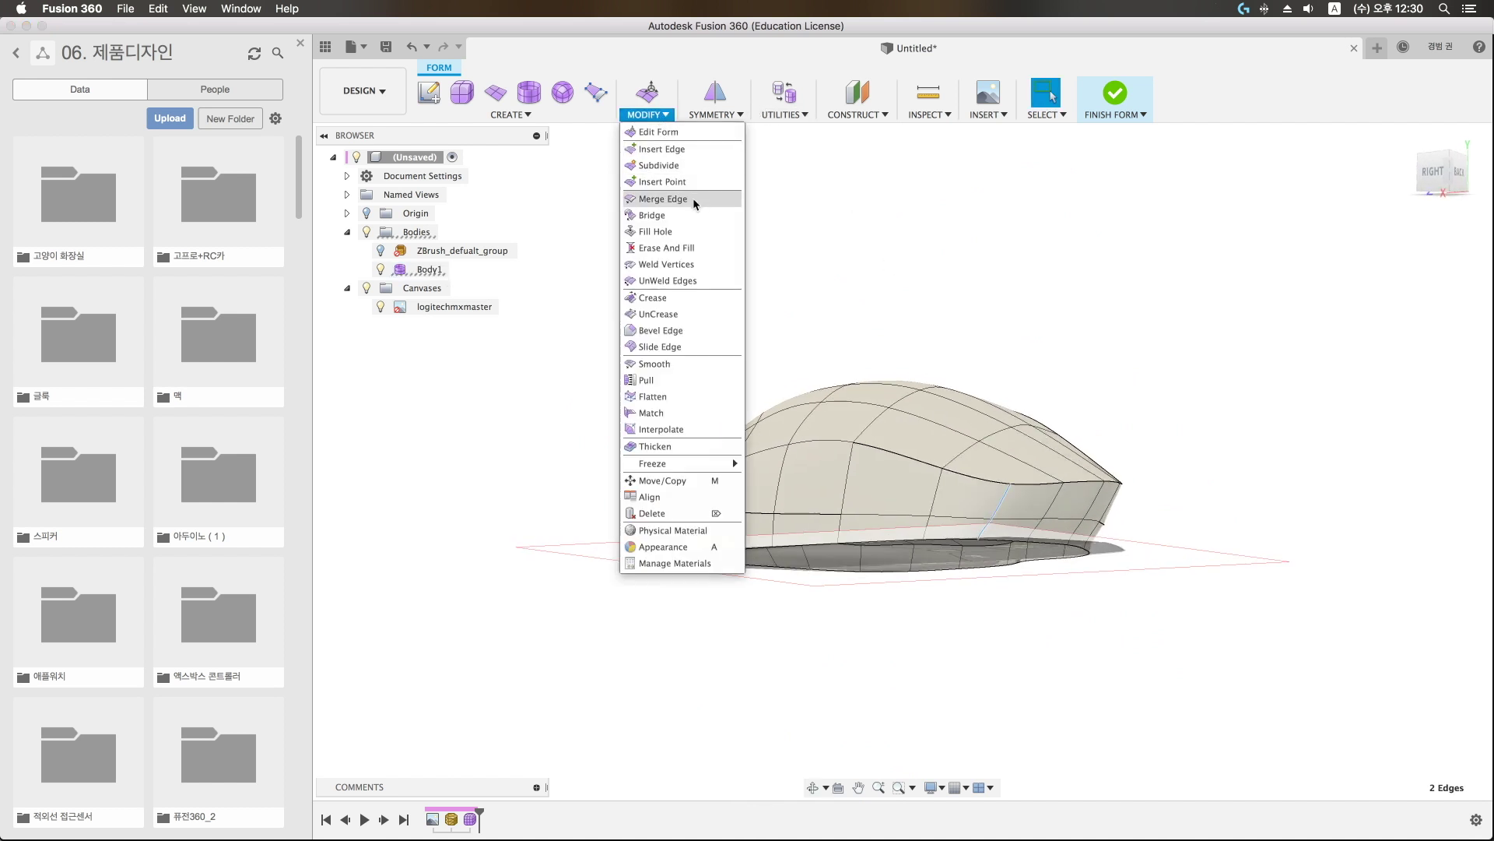
left_click(674, 156)
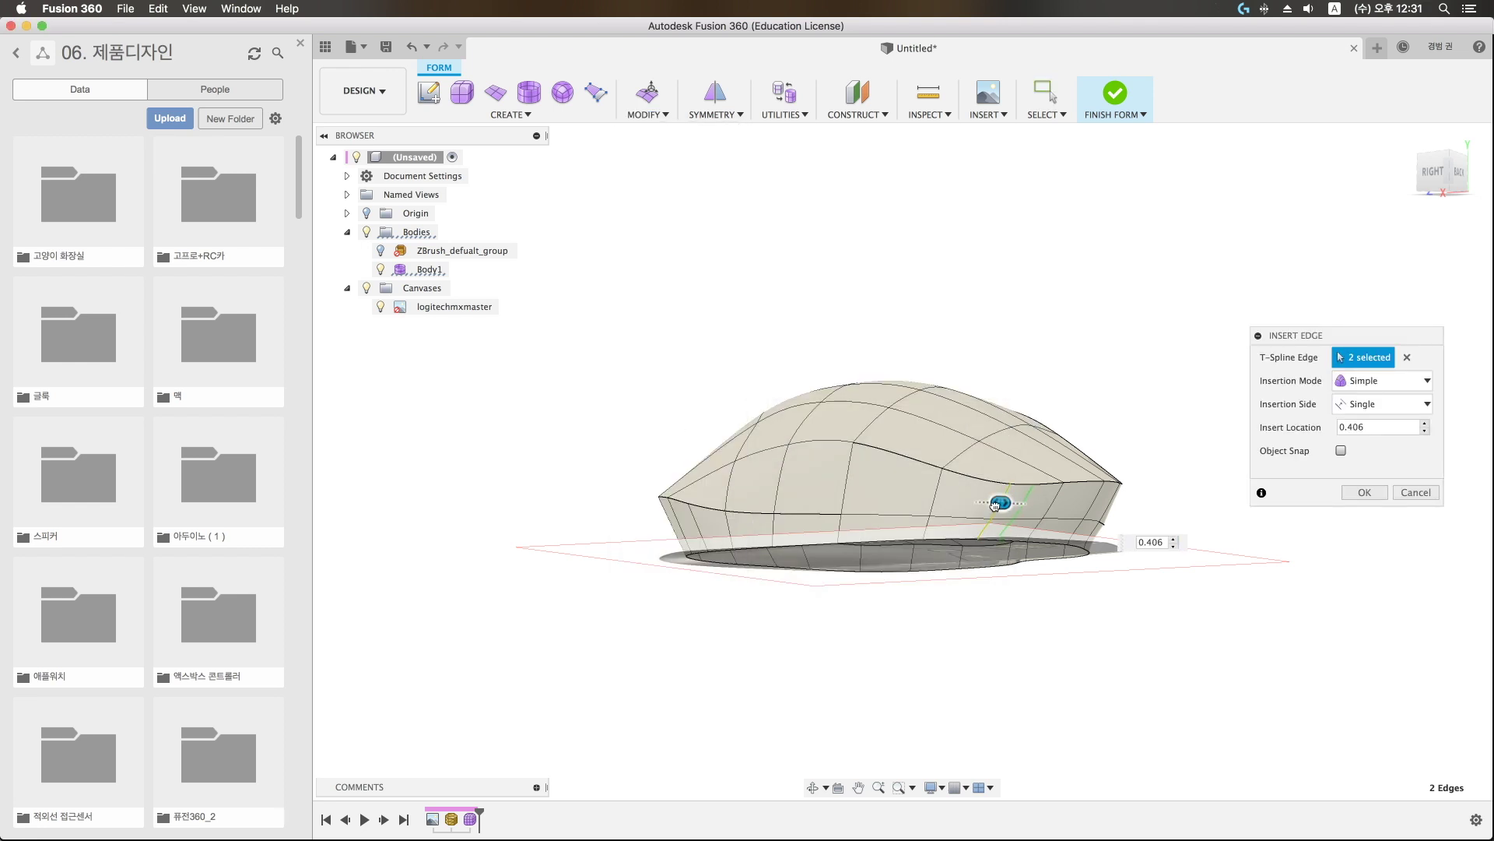
key("e")
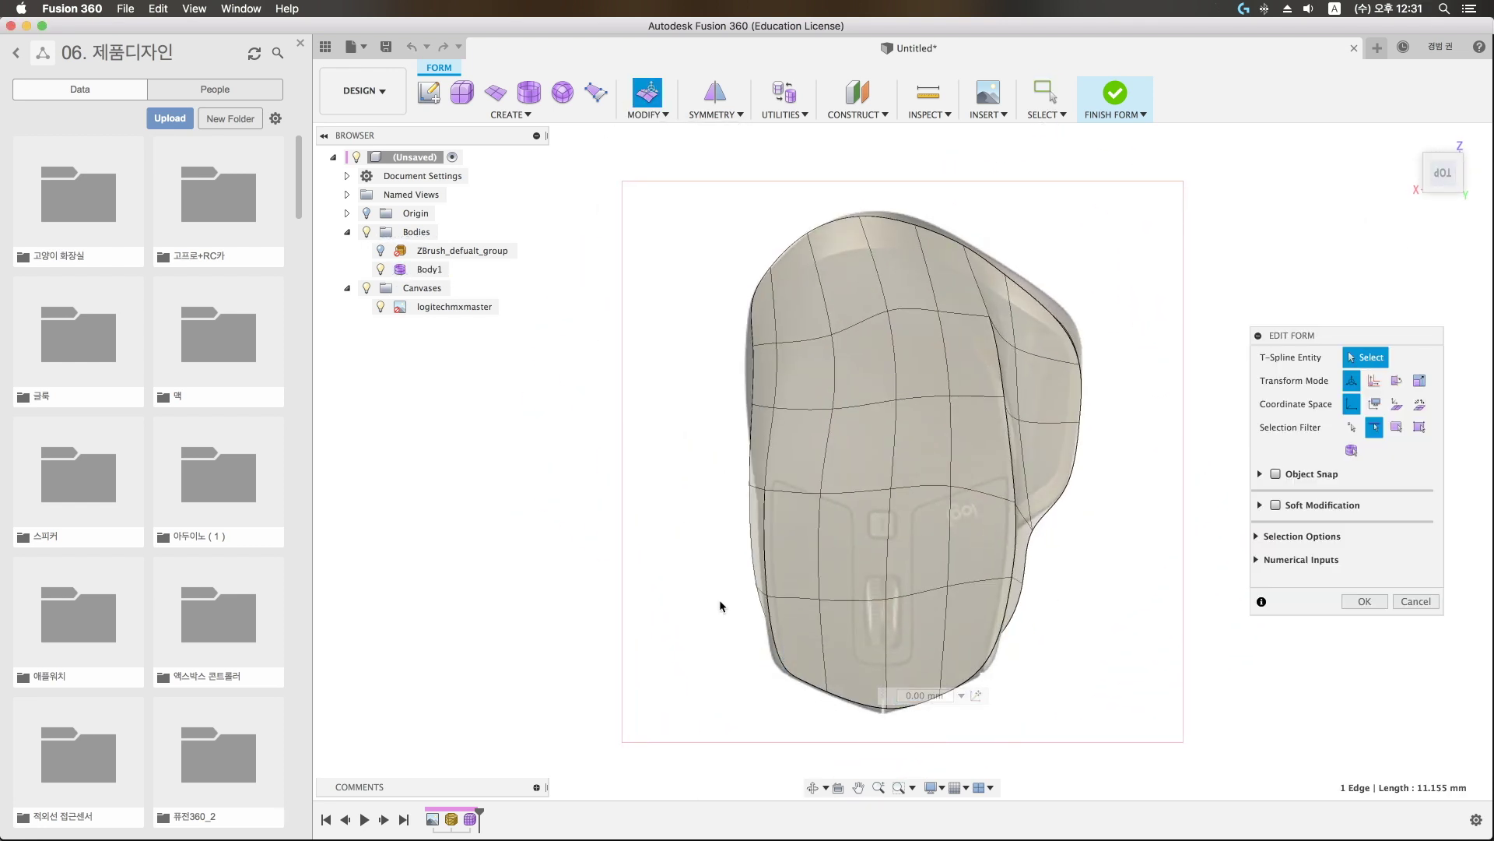
left_click(753, 527)
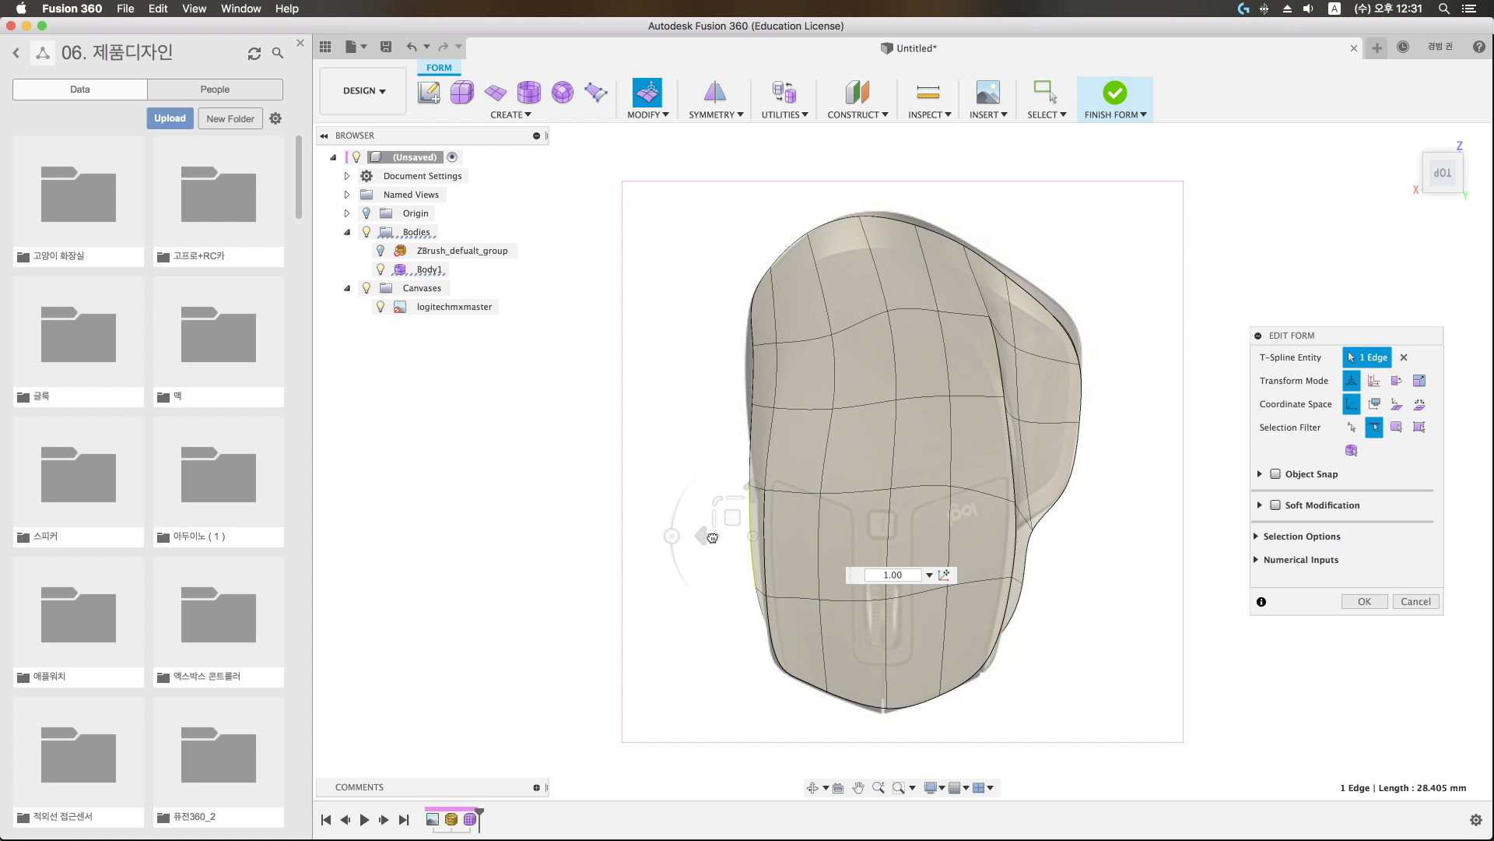
left_click(750, 373)
left_click(867, 212)
left_click(1012, 263)
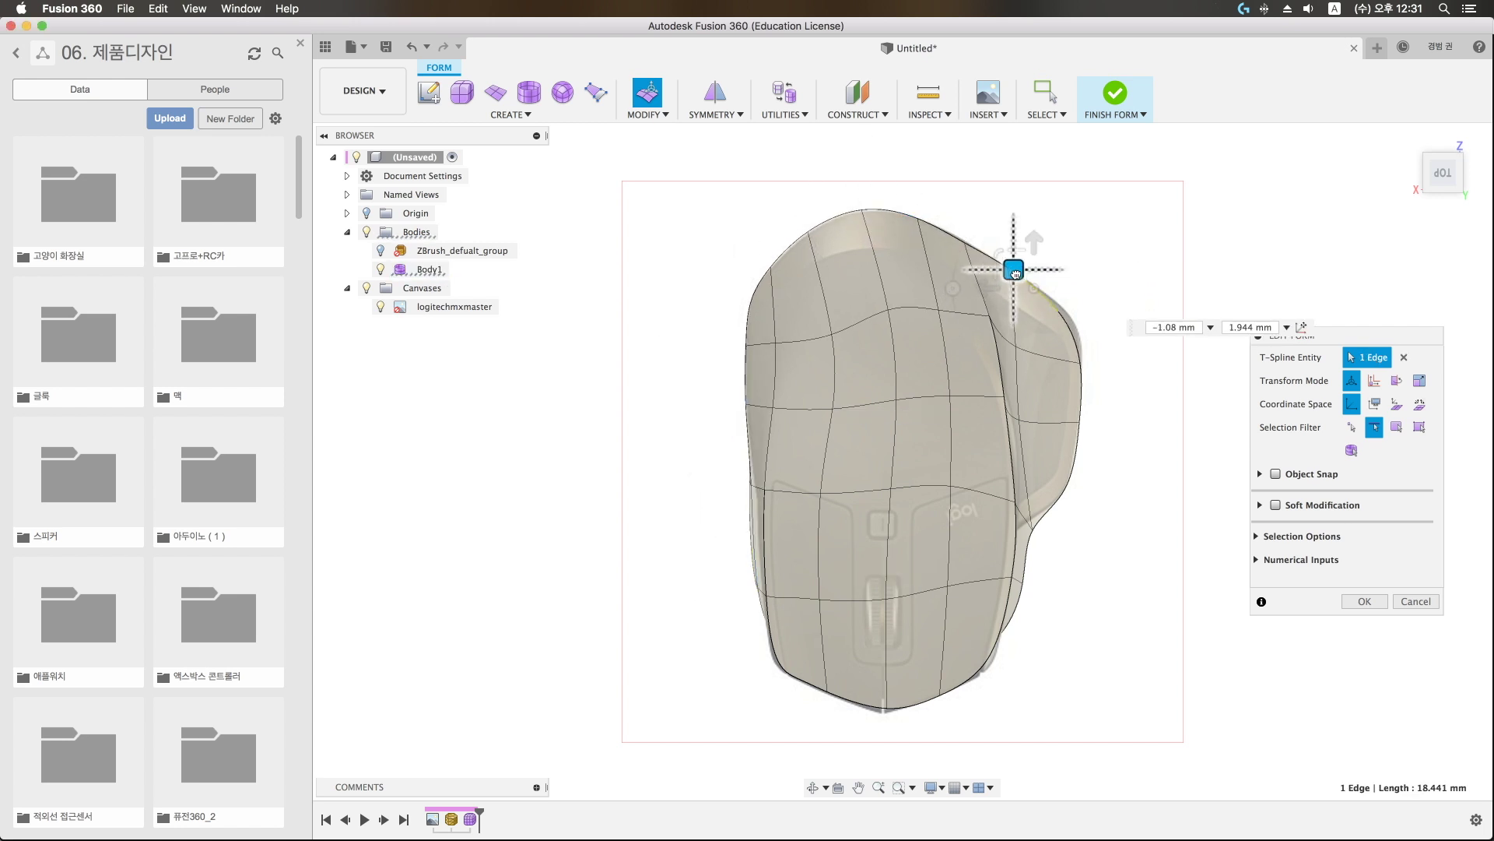
left_click(1061, 348)
left_click_drag(1063, 352, 1067, 296)
Step: Pull the lower-right tangency handle in 5.401 mm and shift contour vertices left onto the outline
left_click(1103, 438)
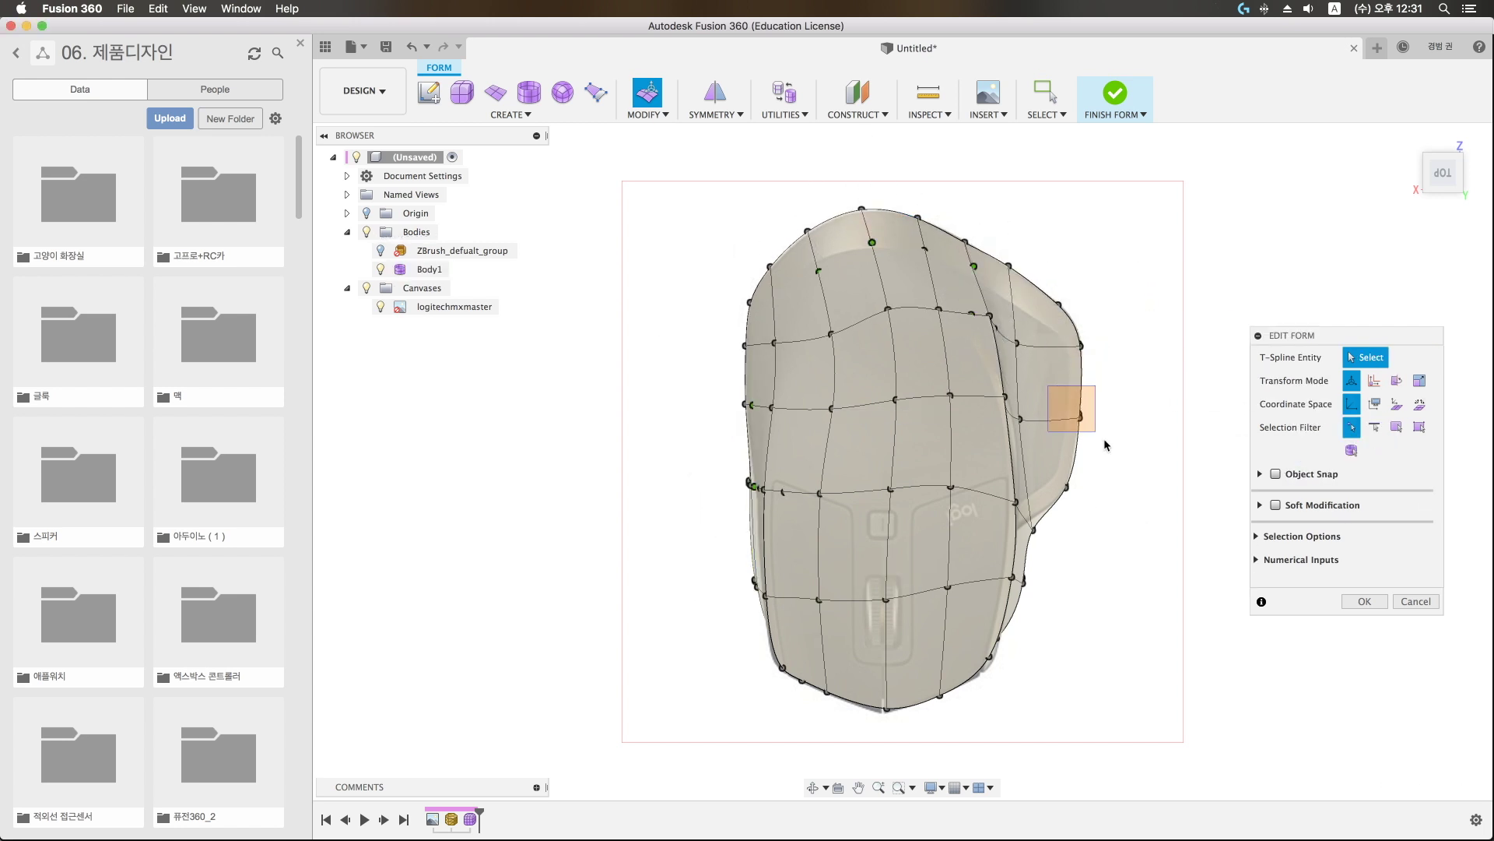
left_click(1052, 432)
left_click_drag(1013, 616, 1050, 561)
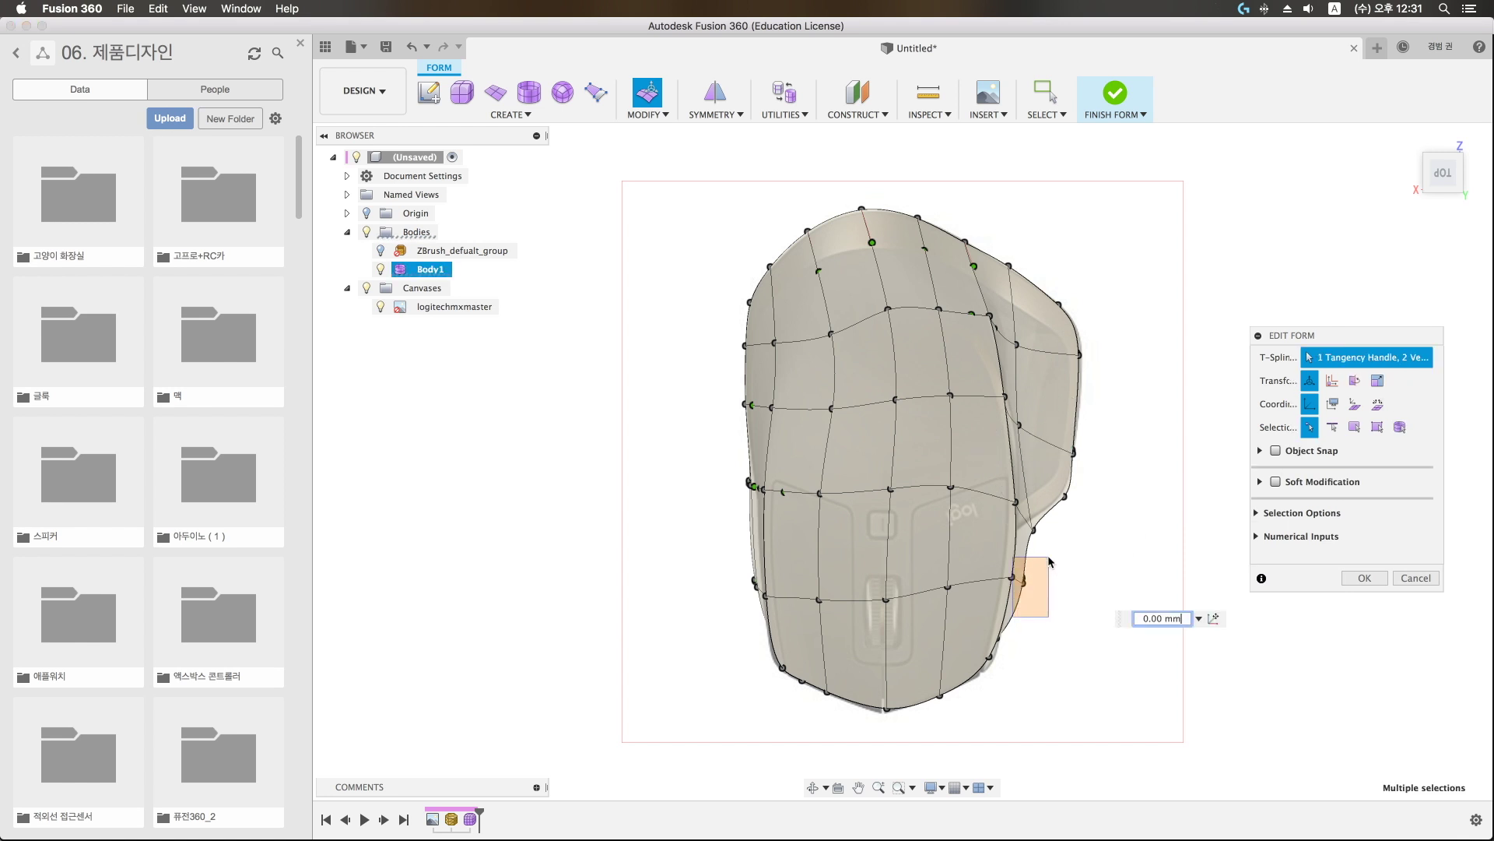
left_click_drag(958, 579, 950, 577)
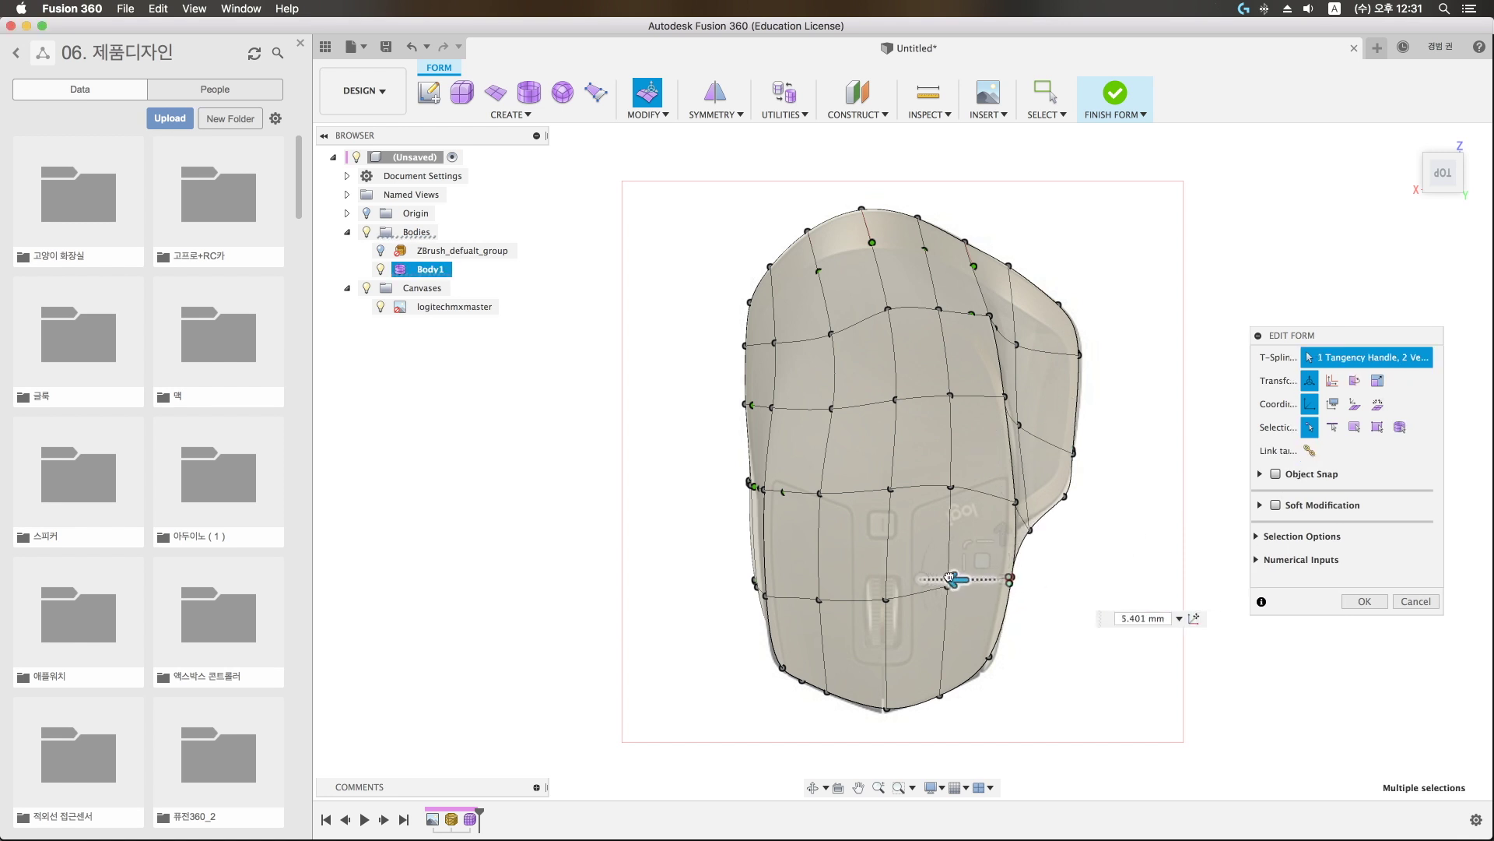
left_click(1036, 539)
scroll(1019, 556, "up", 5)
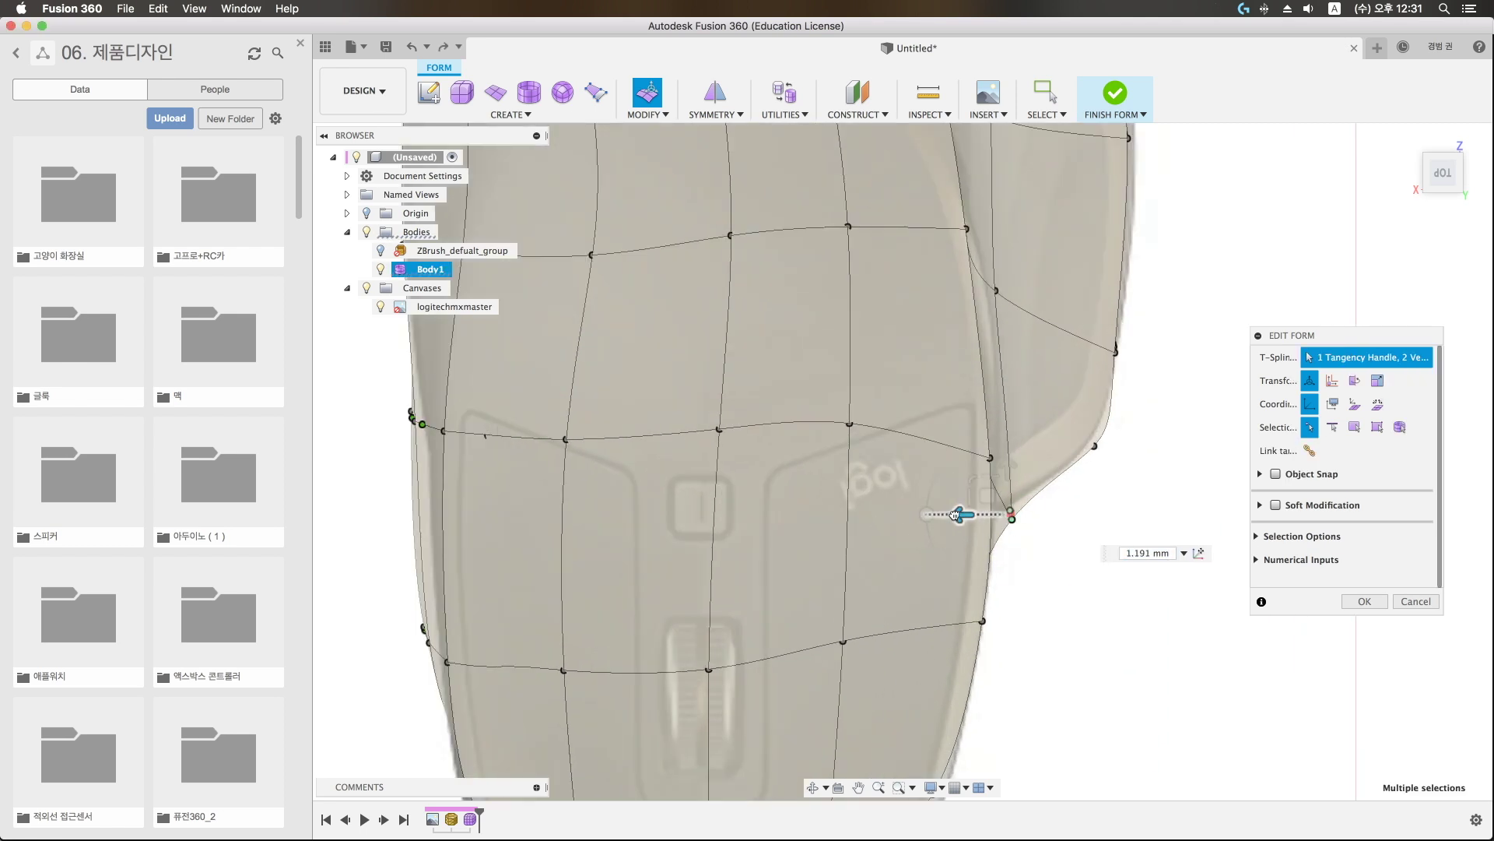
left_click_drag(1061, 428, 1044, 434)
left_click(1092, 335)
scroll(1179, 251, "down", 5)
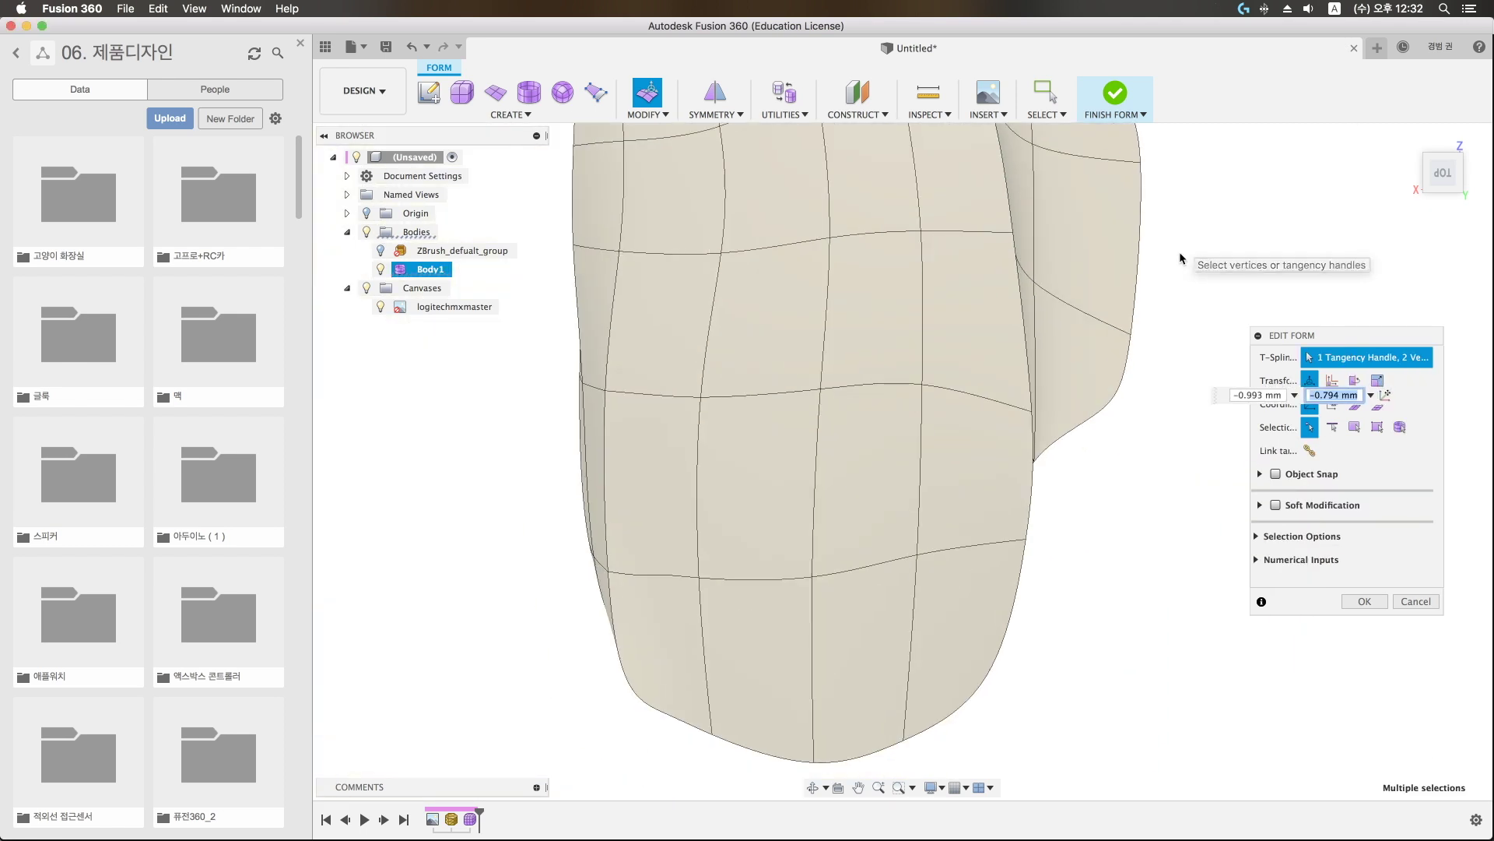
scroll(895, 367, "down", 2)
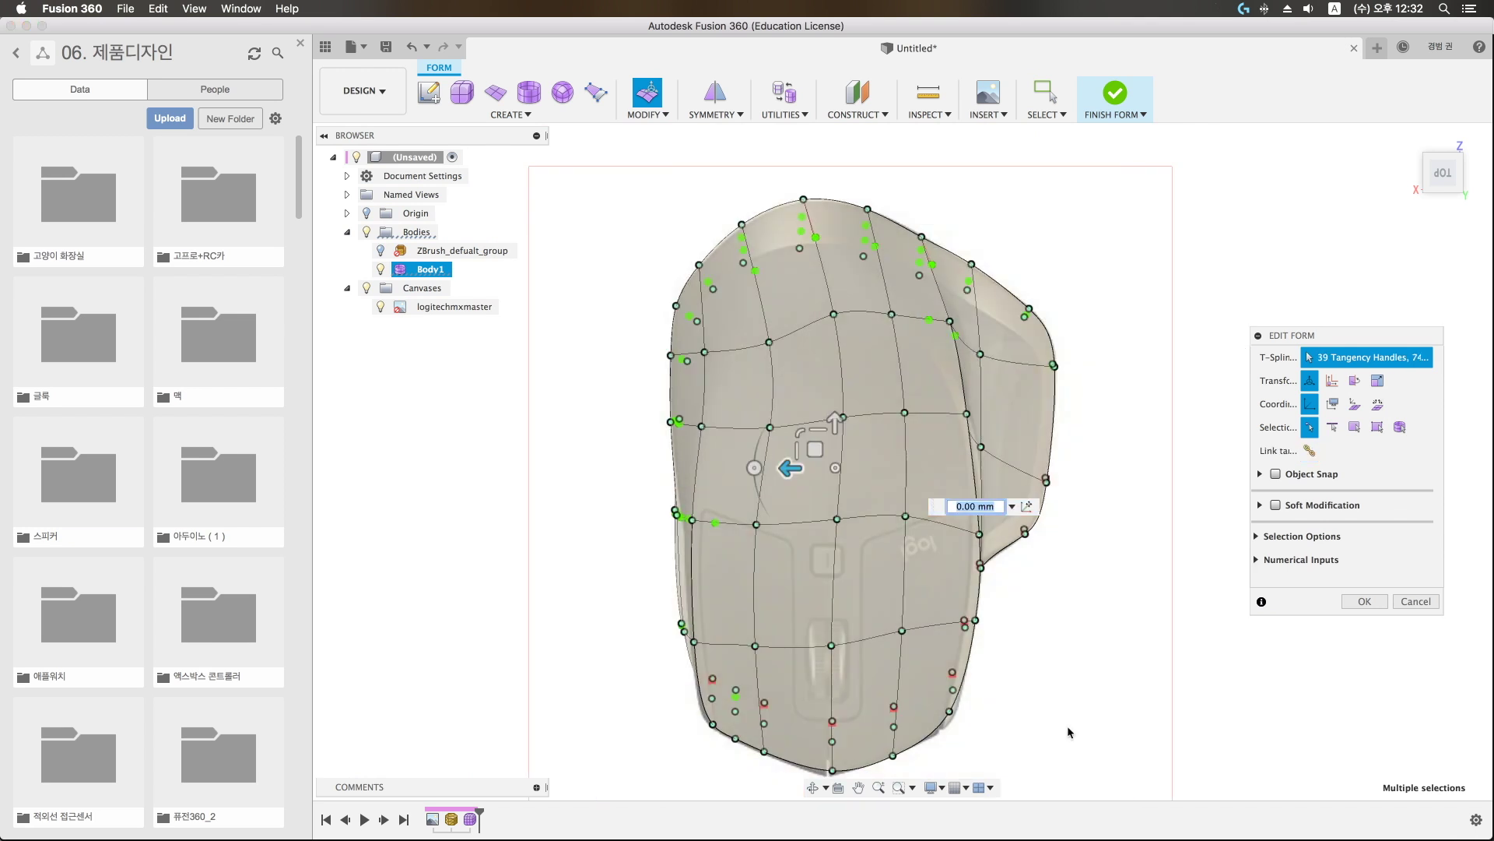
middle_click_drag(895, 367, 895, 290)
left_click(972, 541, "shift")
Step: Insert an edge beside the two selected bottom edges
key("Escape")
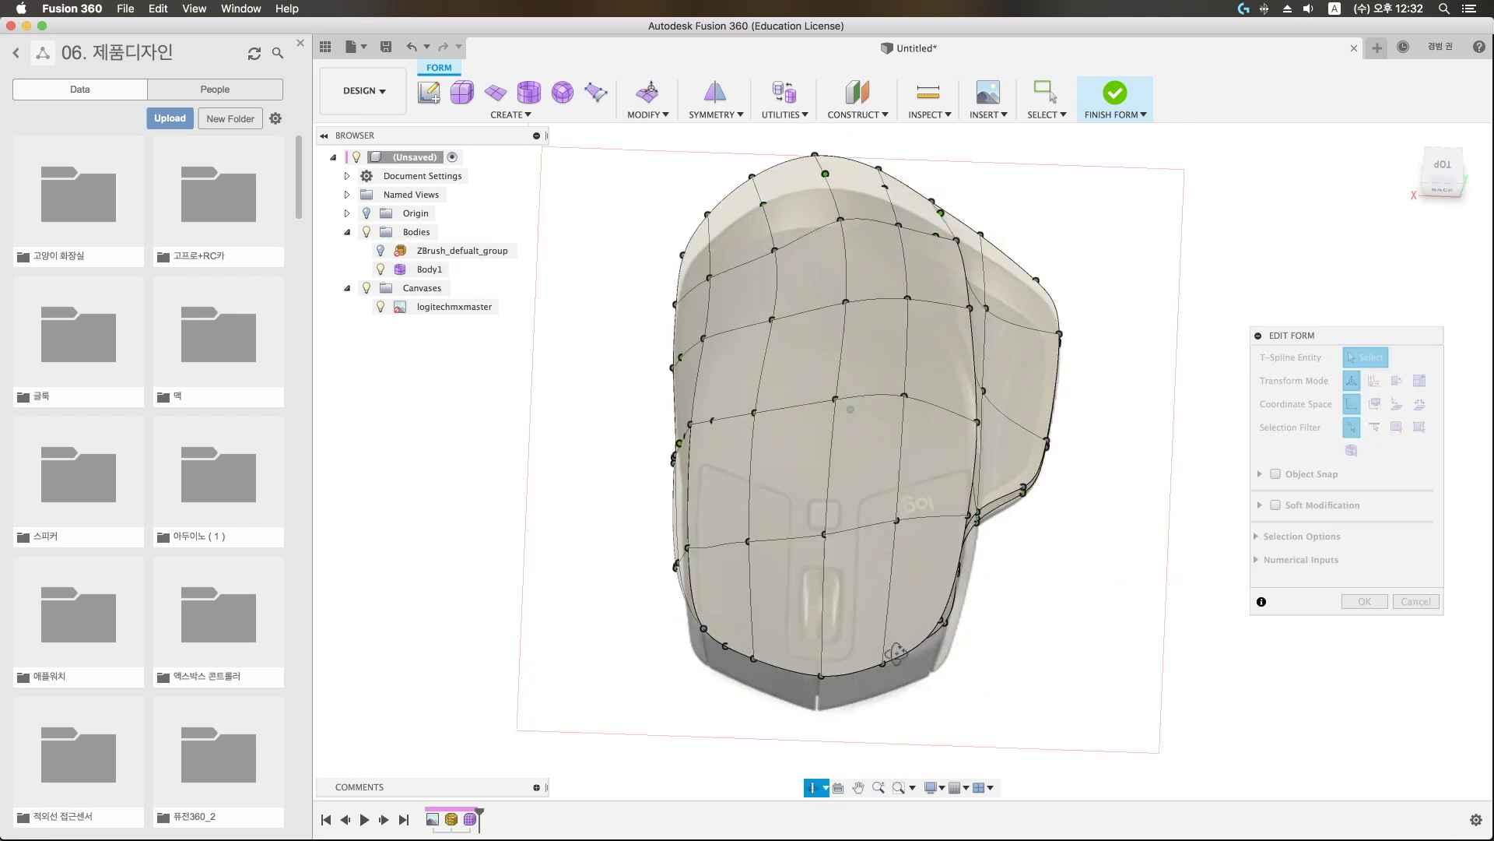
middle_click_drag(928, 544, 925, 551, "shift")
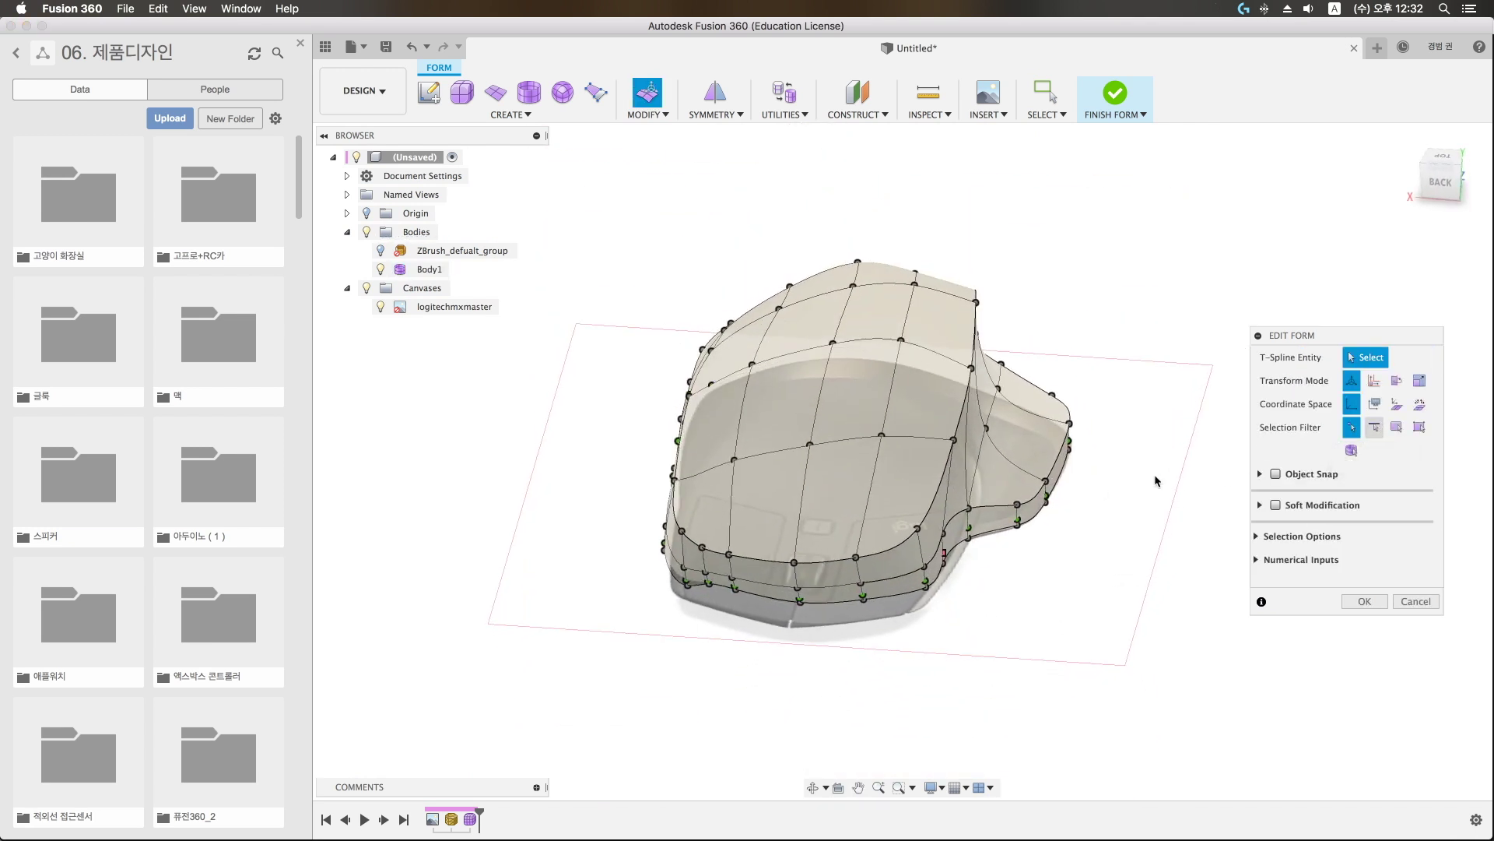
left_click(927, 585, "shift")
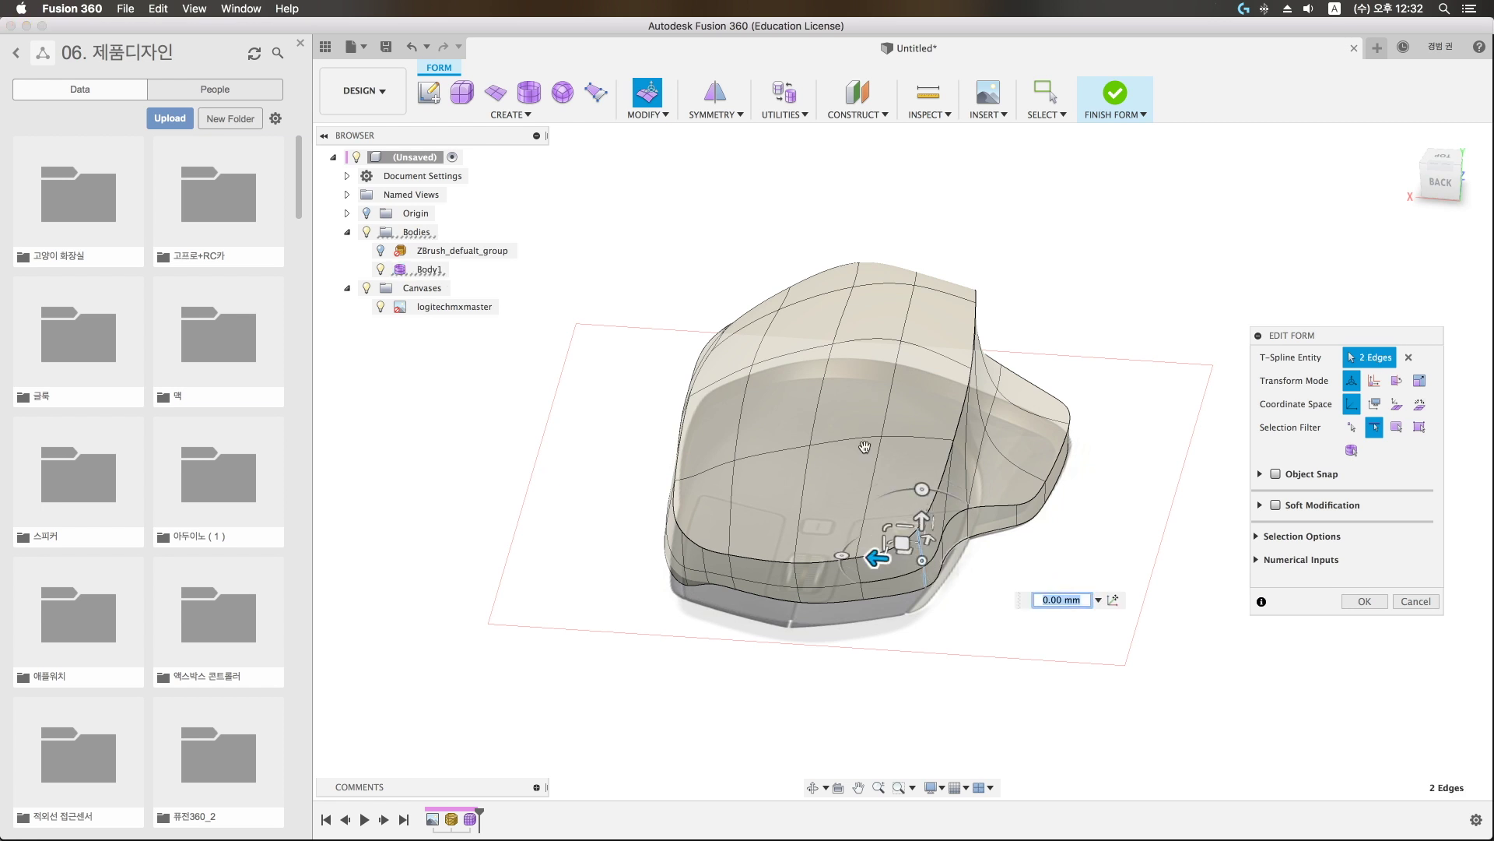
left_click(640, 114)
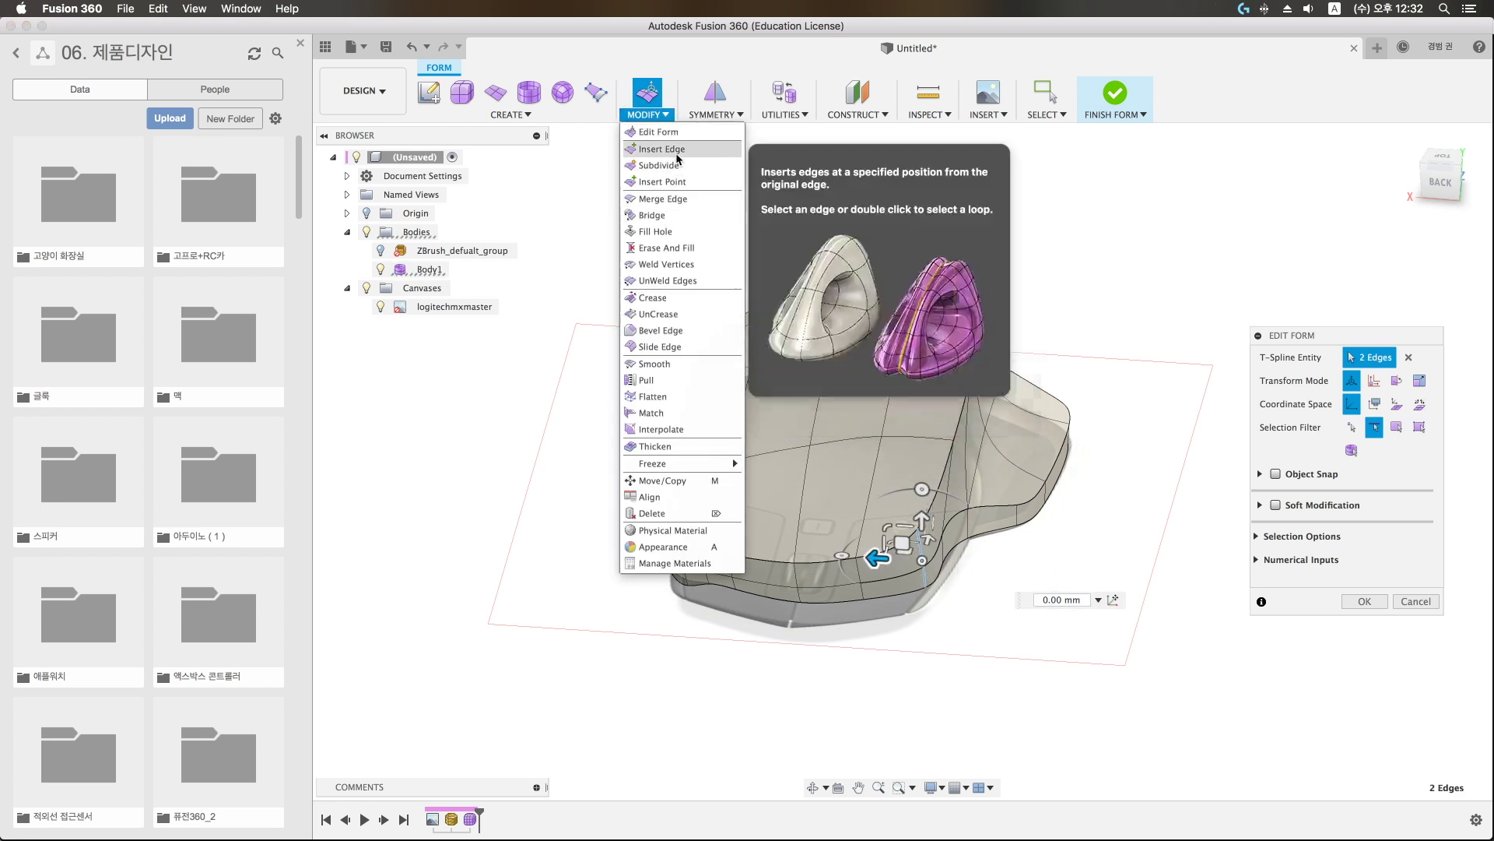
right_click_drag(877, 542, 874, 589)
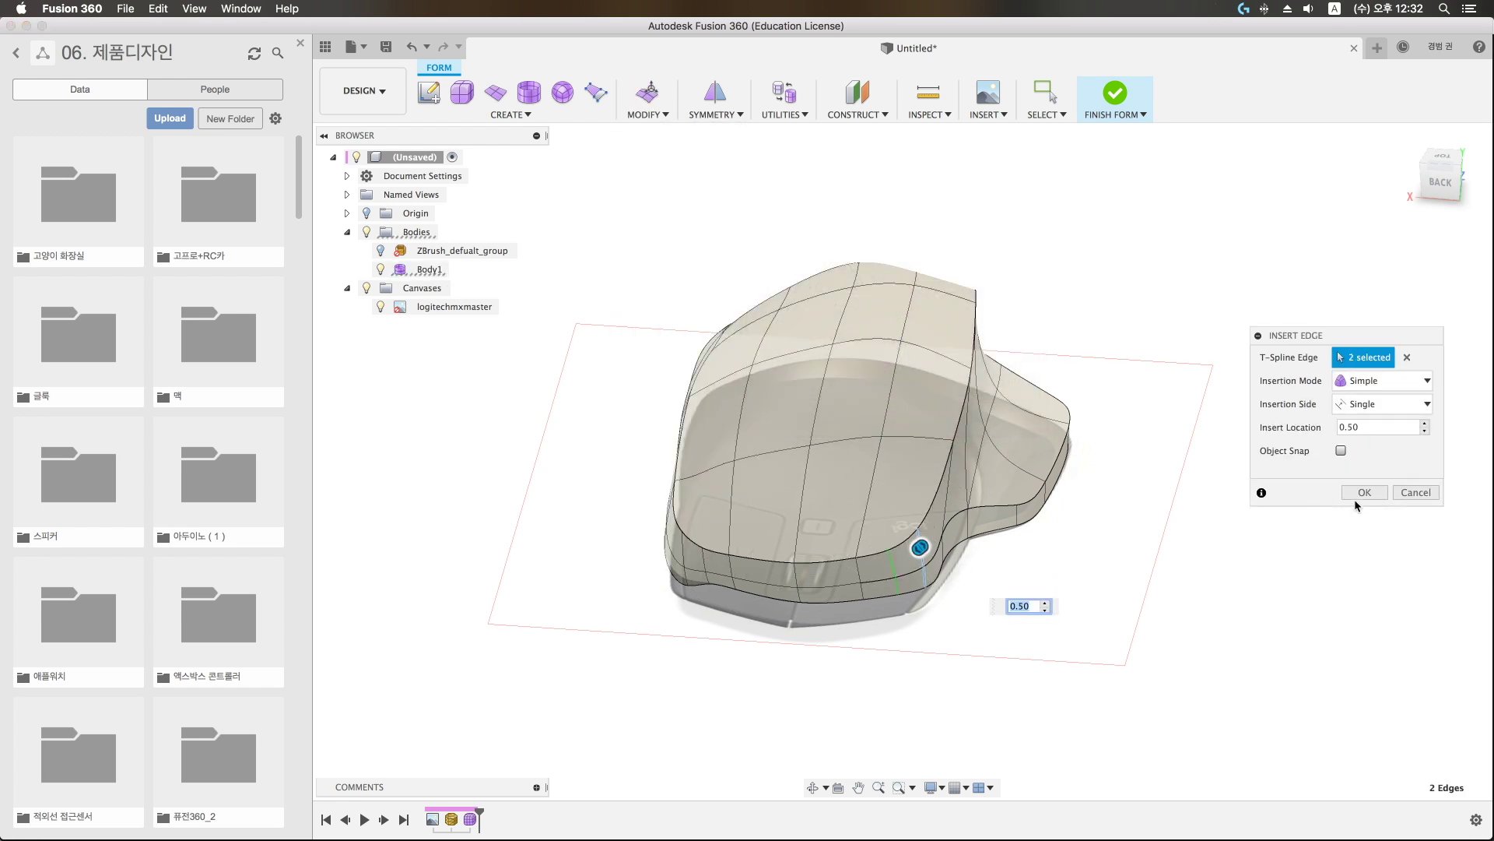
left_click(1364, 491)
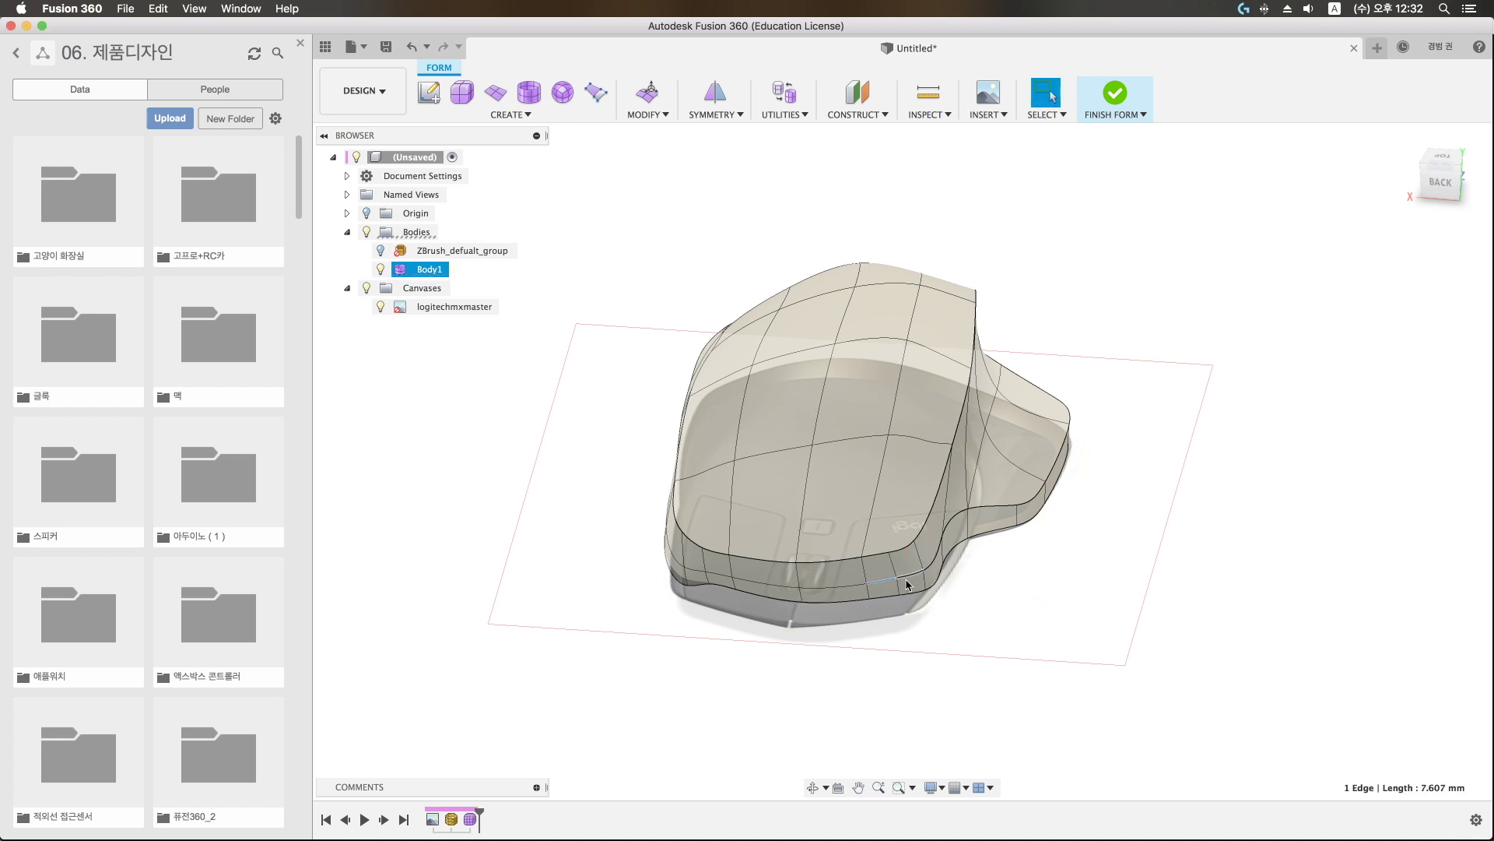
Step: Remove the creases from the two bottom edges
left_click(652, 116)
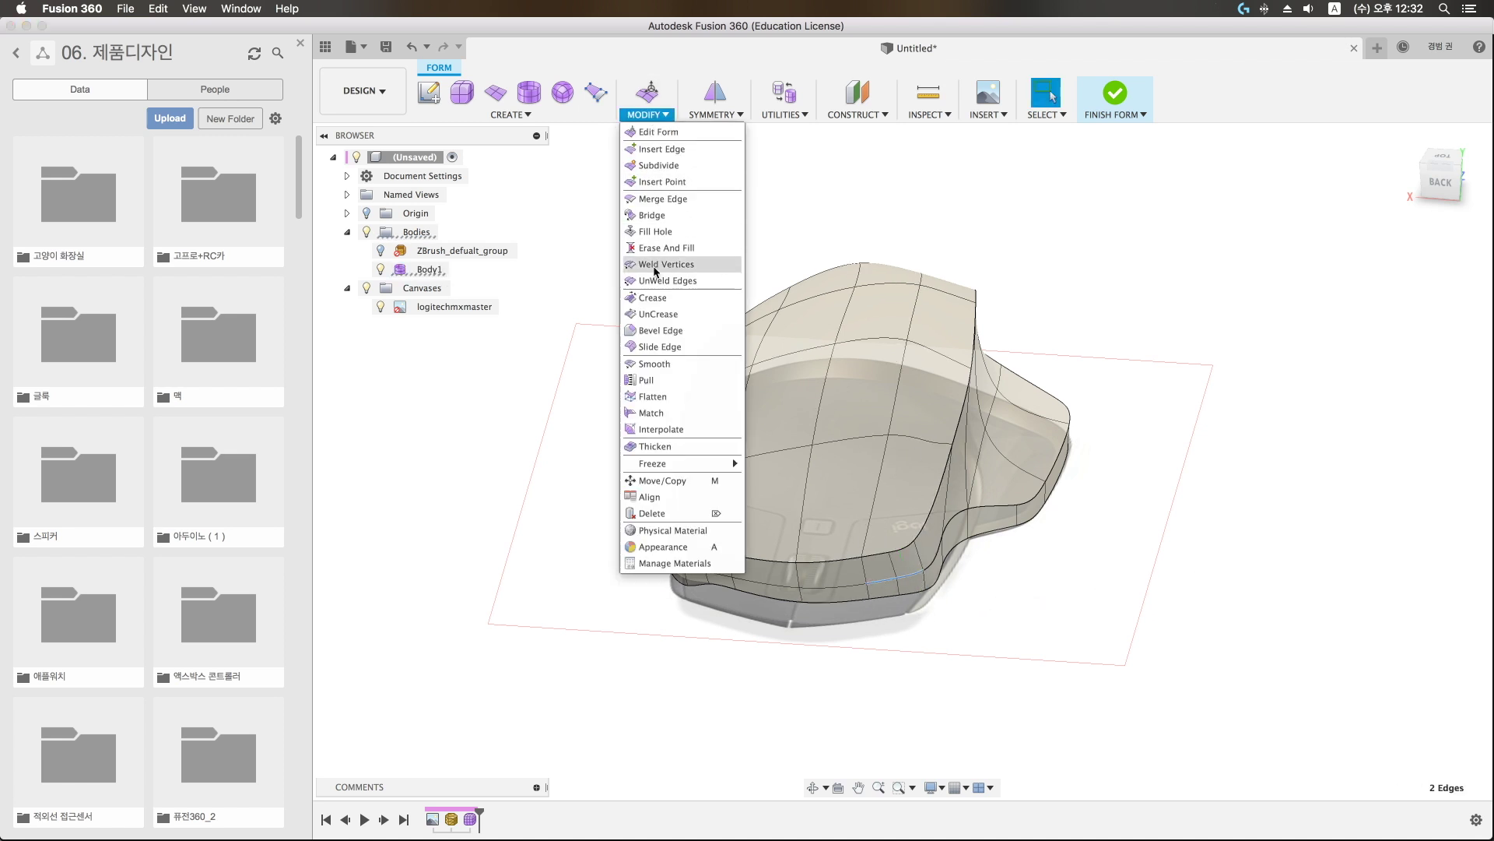
left_click(658, 314)
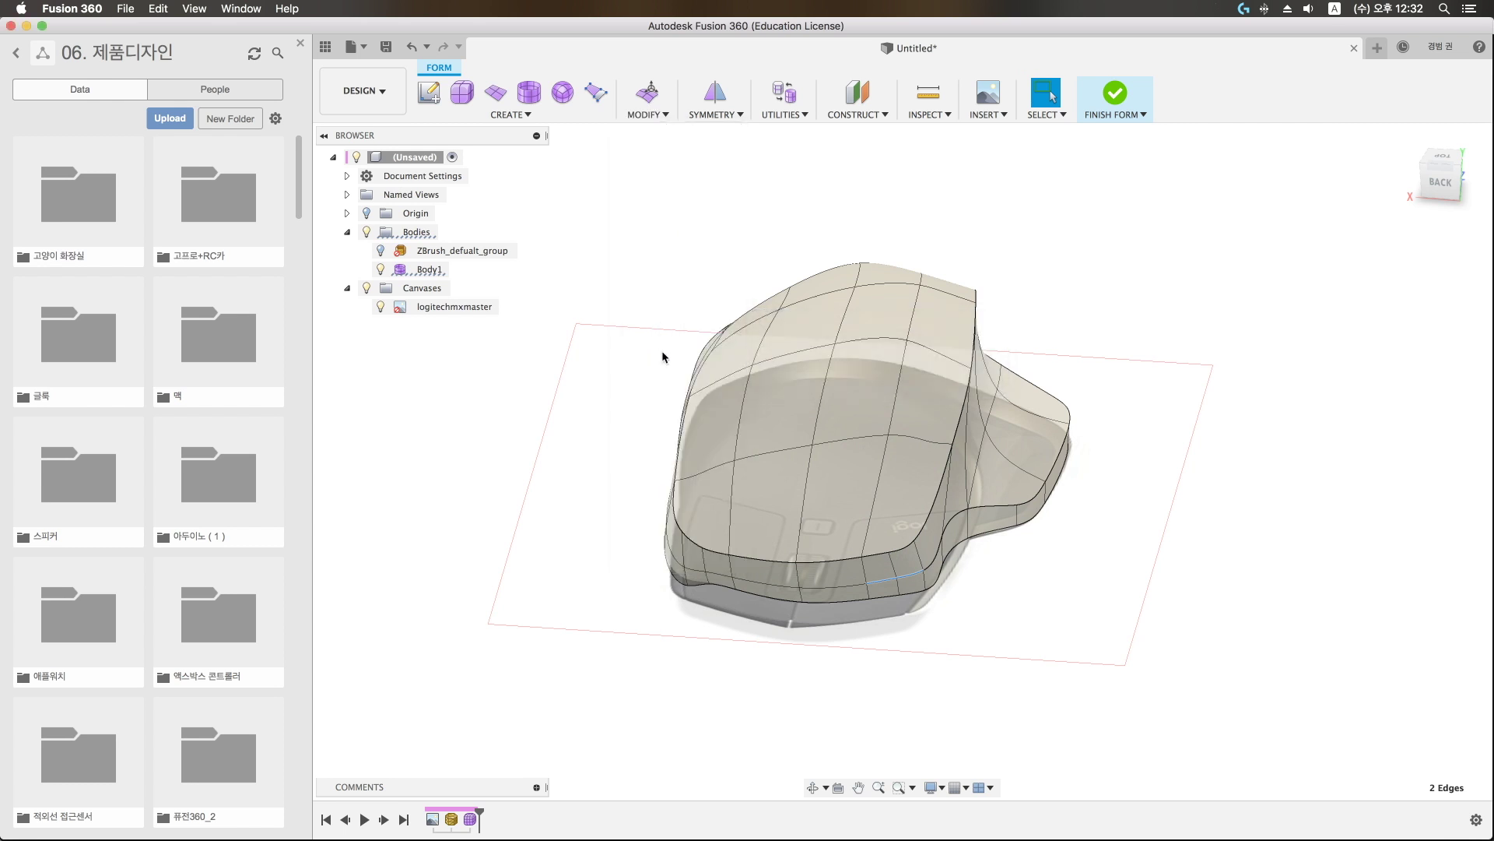
left_click(1374, 434)
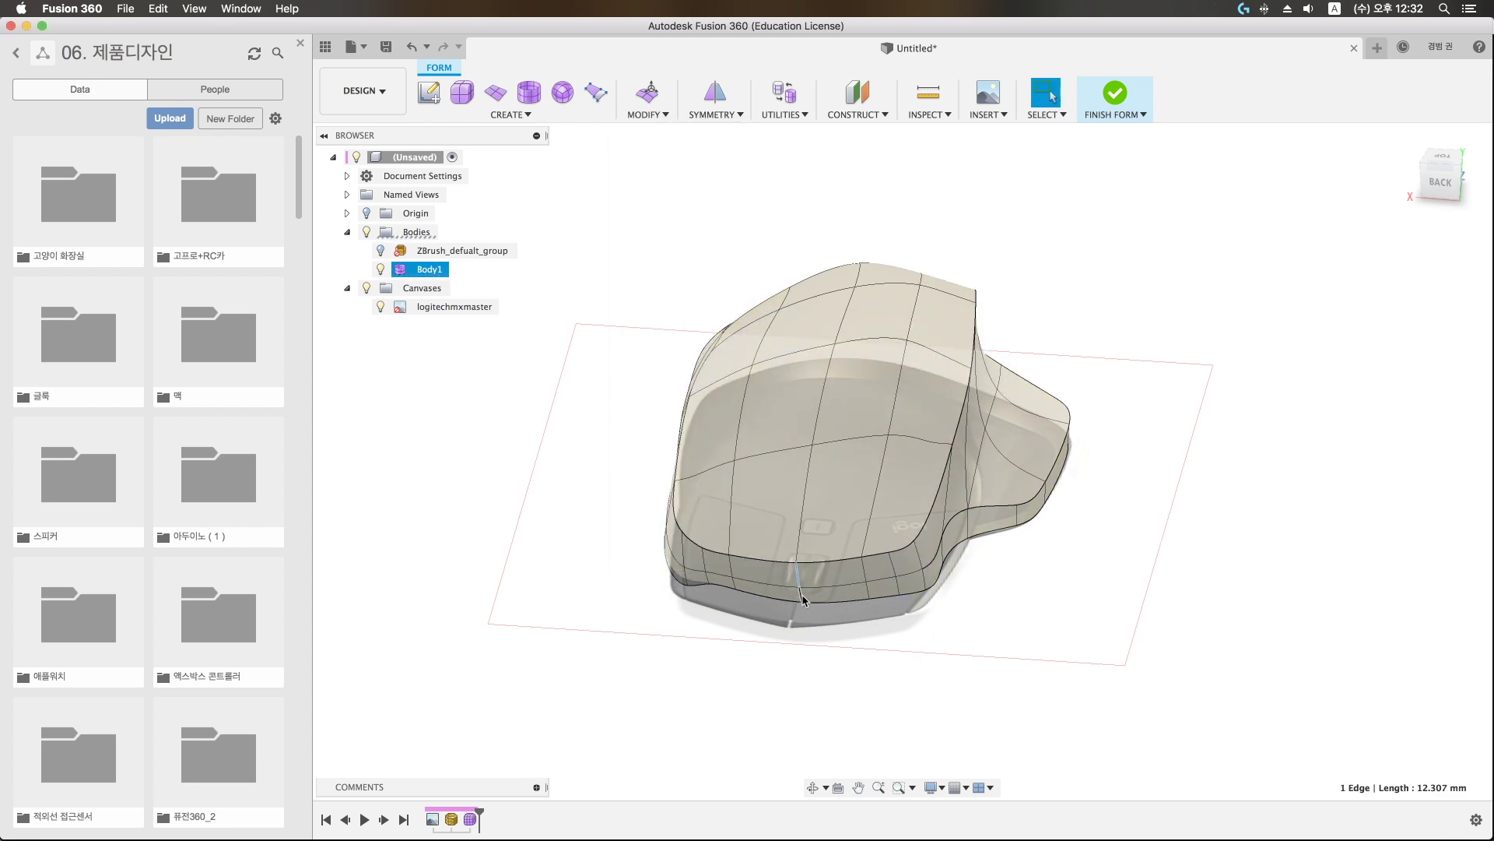
Step: Insert new edges on both sides of the selected bottom edges
left_click(644, 115)
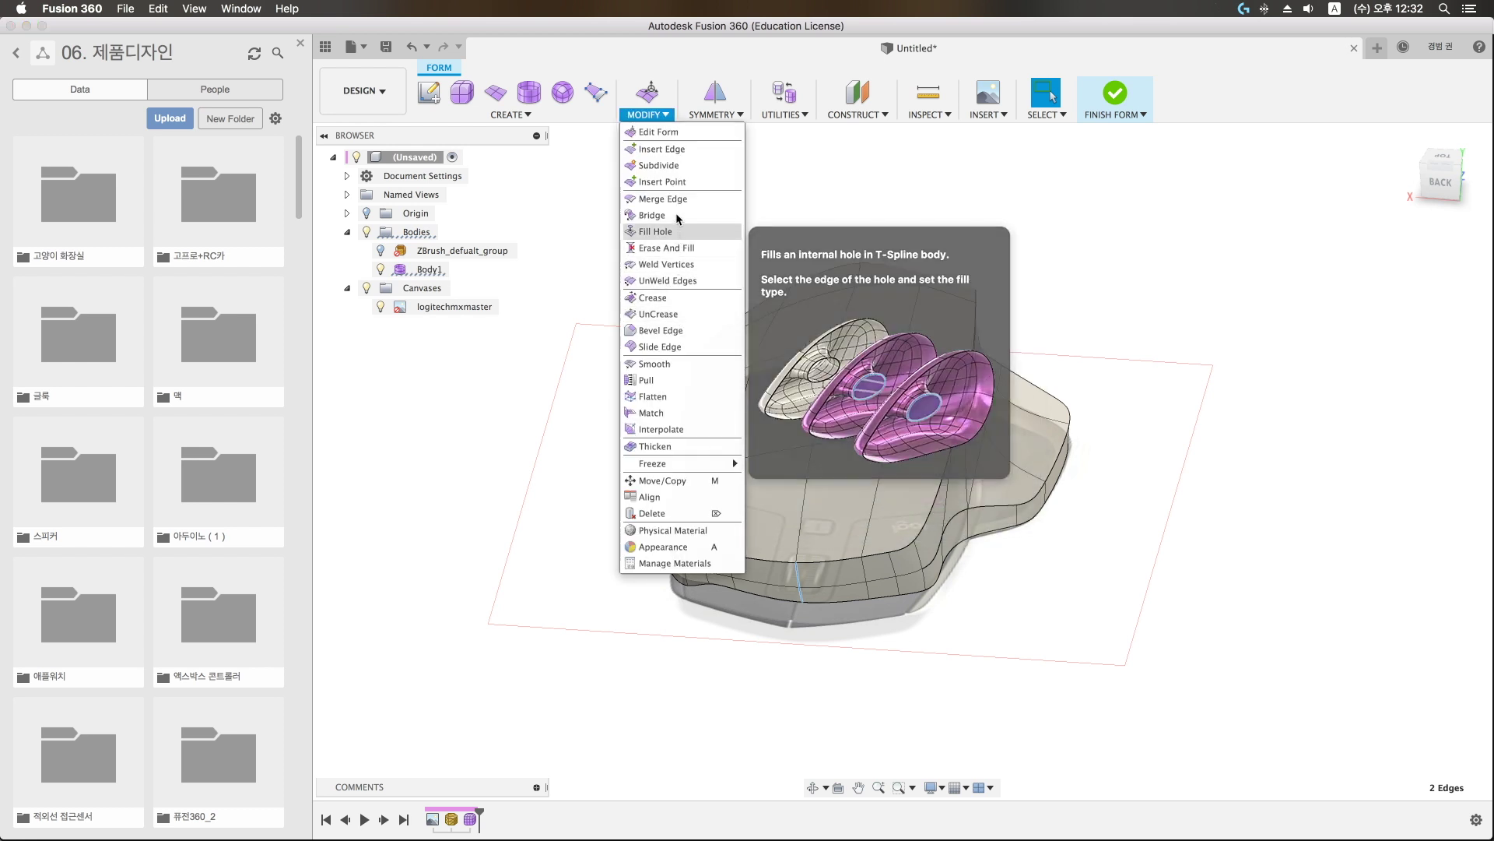
left_click(662, 148)
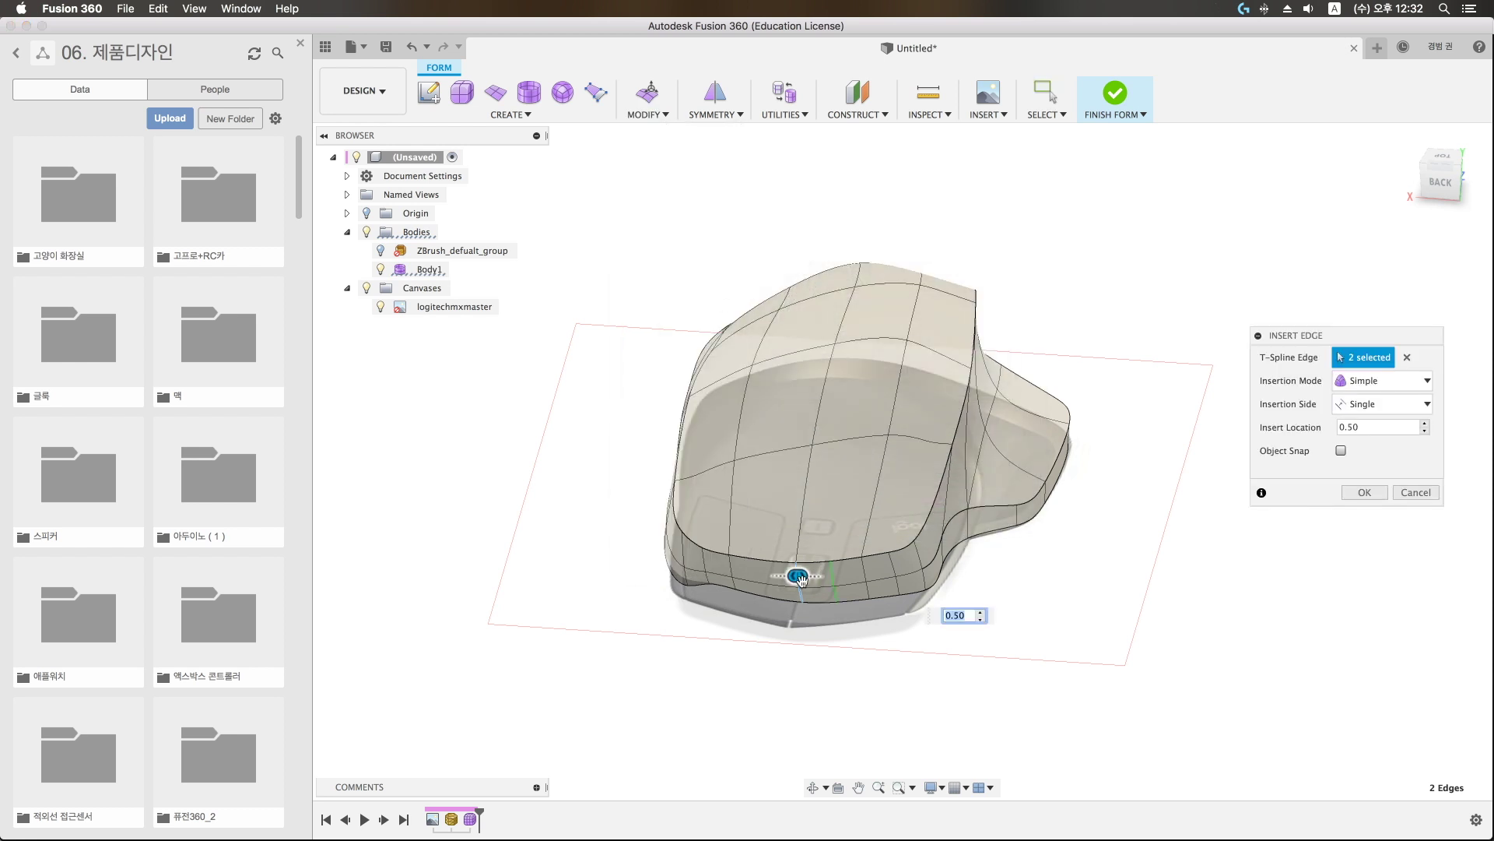
left_click_drag(788, 577, 776, 577)
left_click(1381, 404)
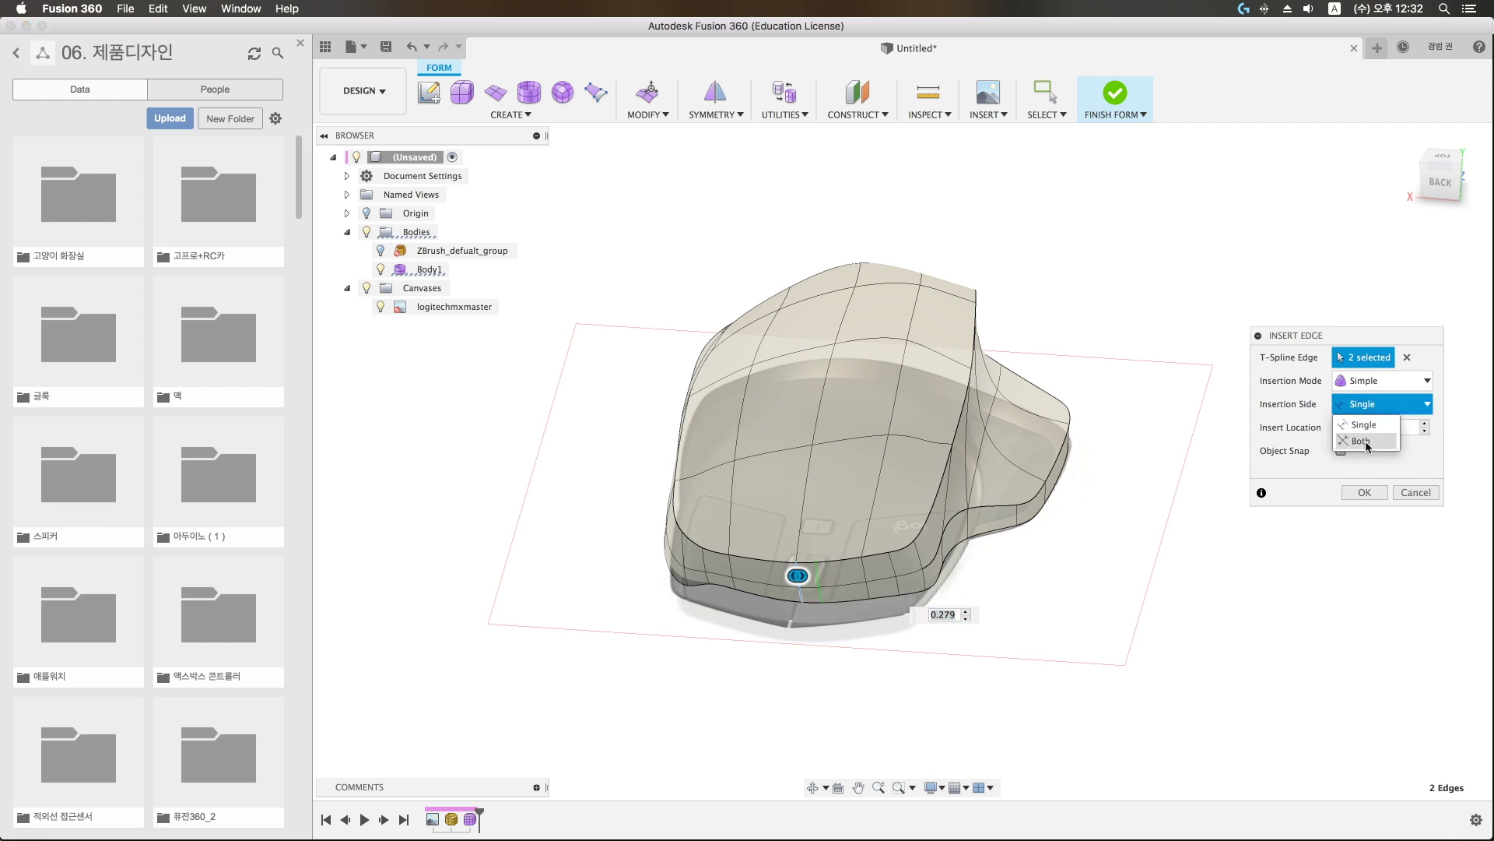
left_click(1365, 447)
left_click(1362, 492)
Step: In Top view, move a left-side edge outward 7.92 mm to match the outline
left_click(1442, 157)
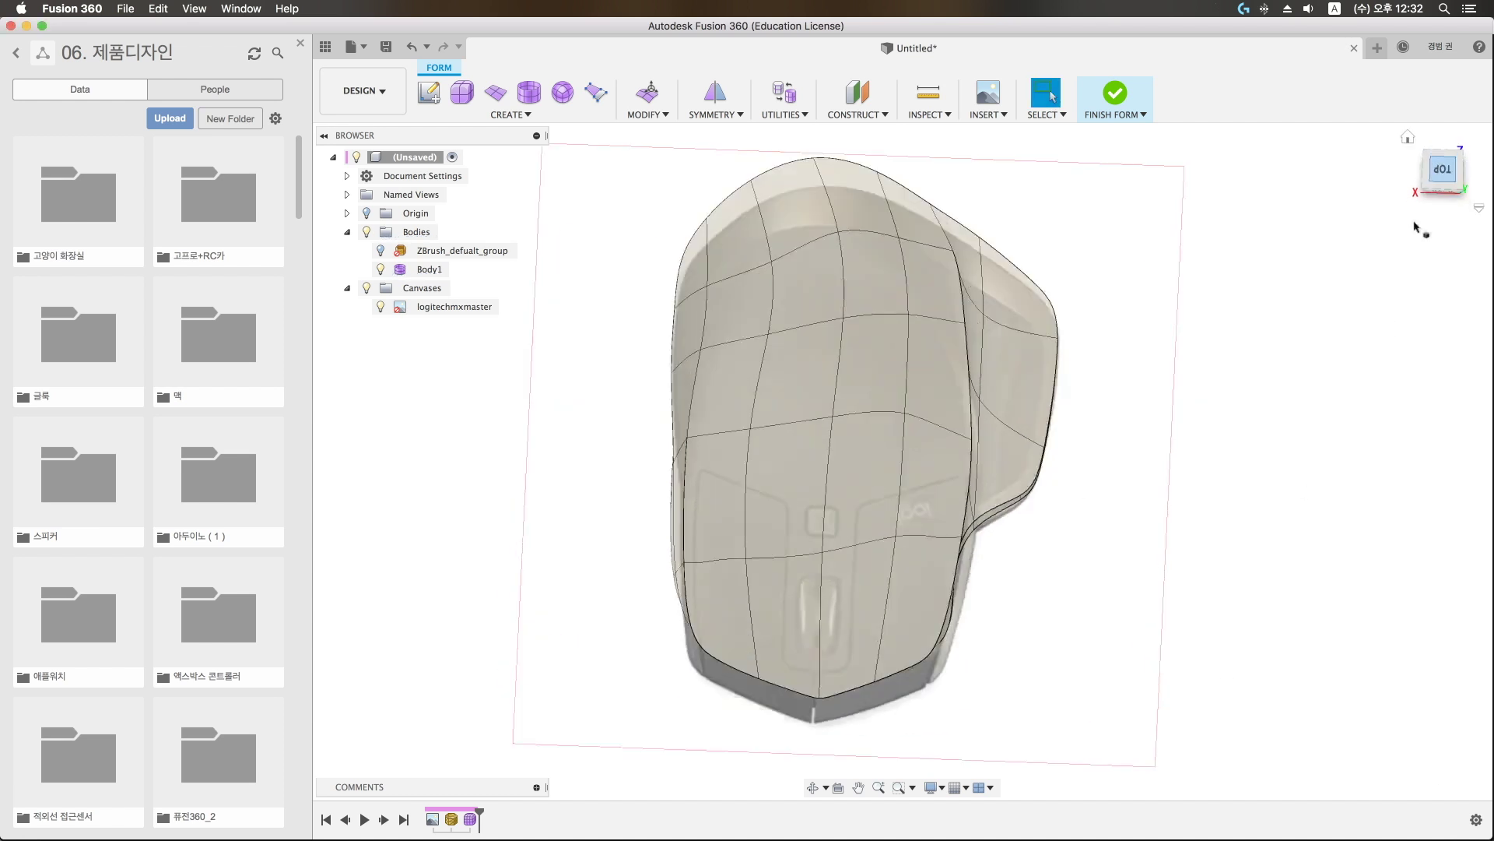
double_click(825, 708)
key("e")
key("Escape")
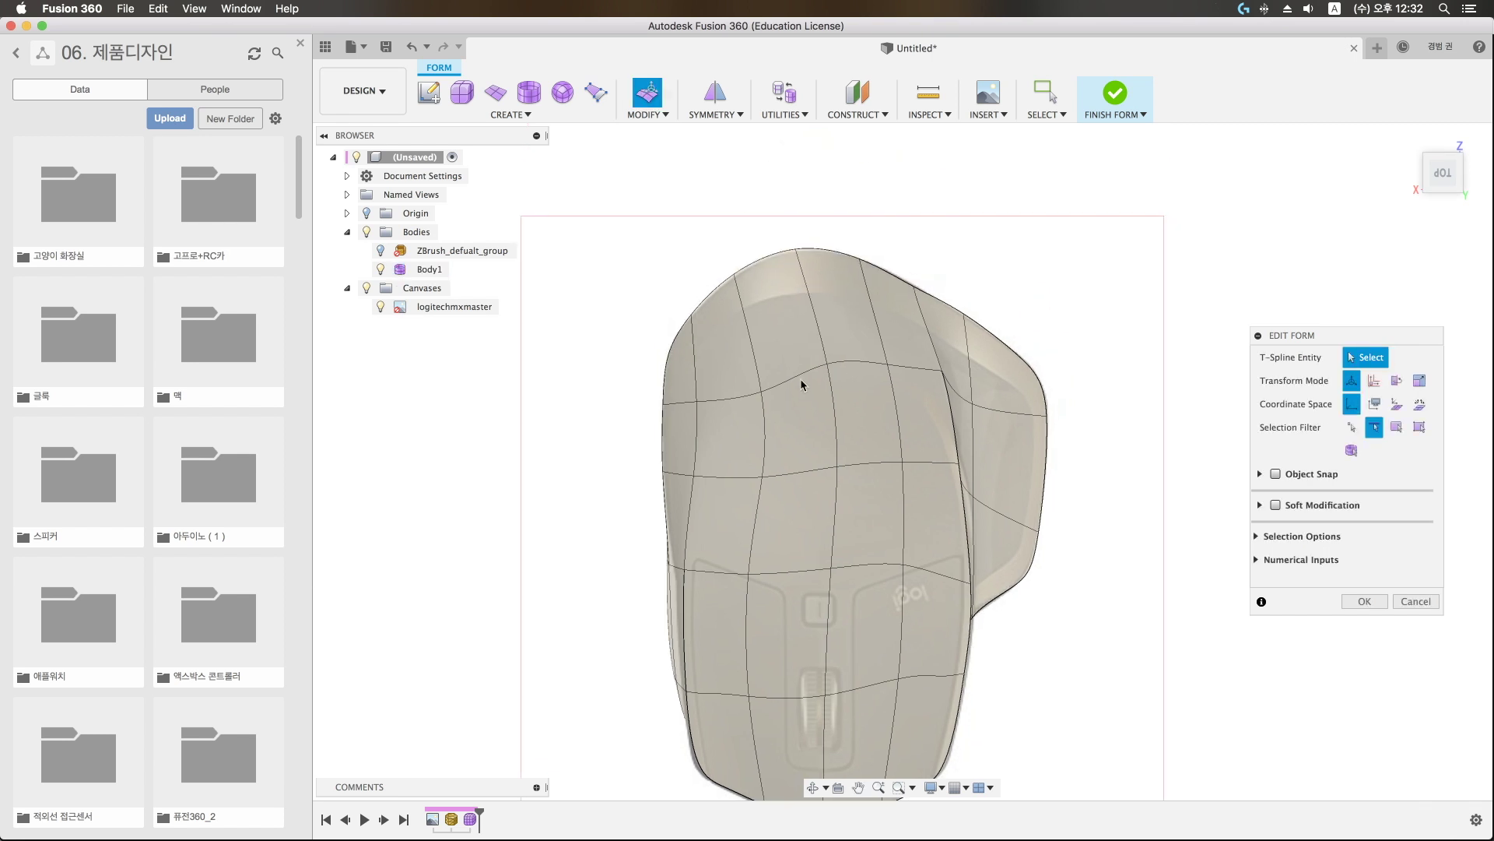
left_click(1373, 429)
left_click(832, 425)
left_click_drag(785, 433, 677, 440)
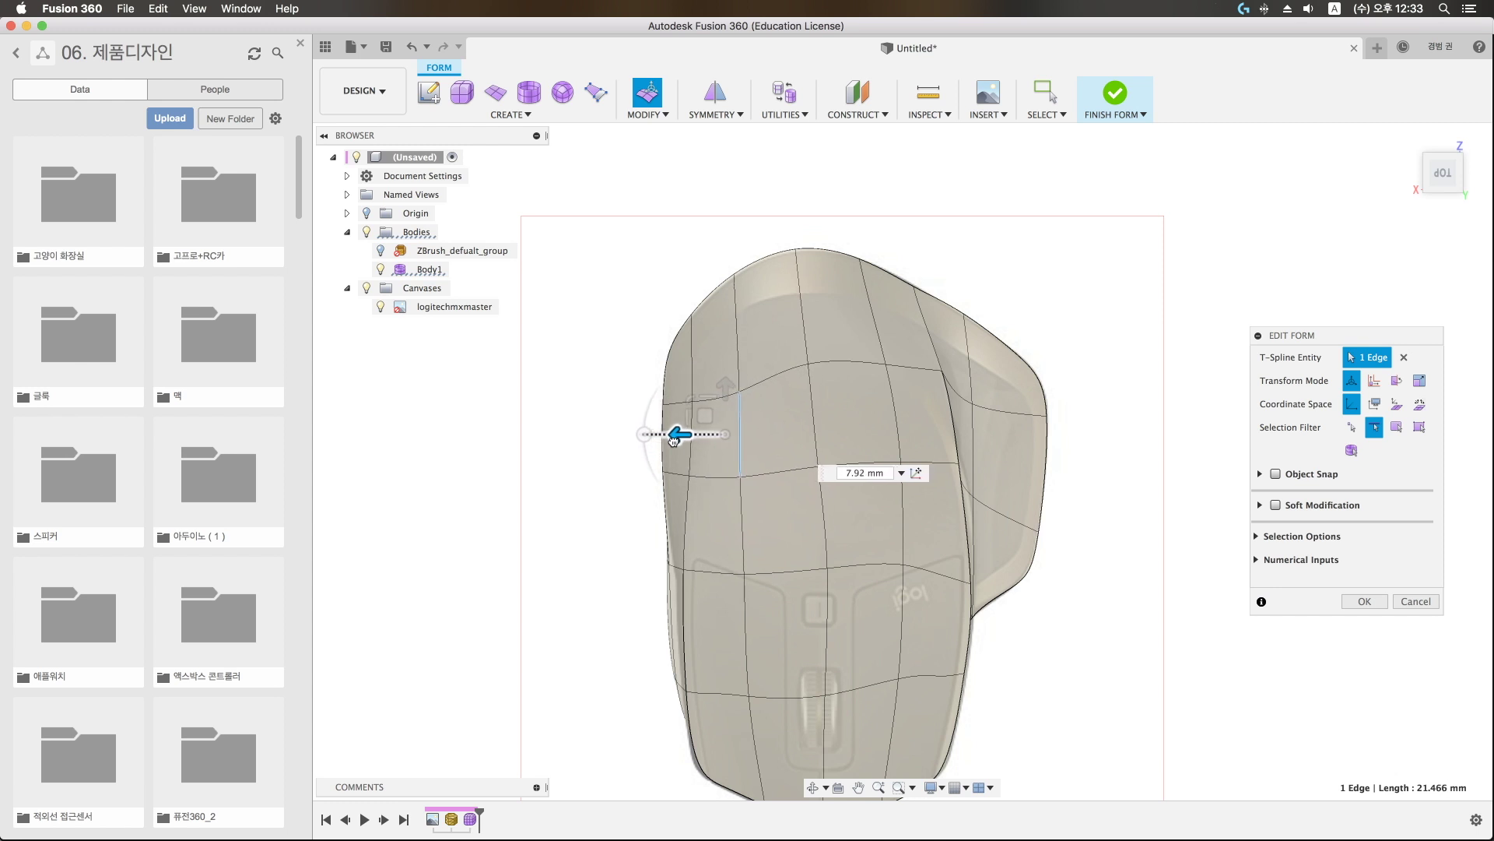
Step: In Top view, select a right-side edge, then the front-tip and left-side vertices
left_click(951, 403)
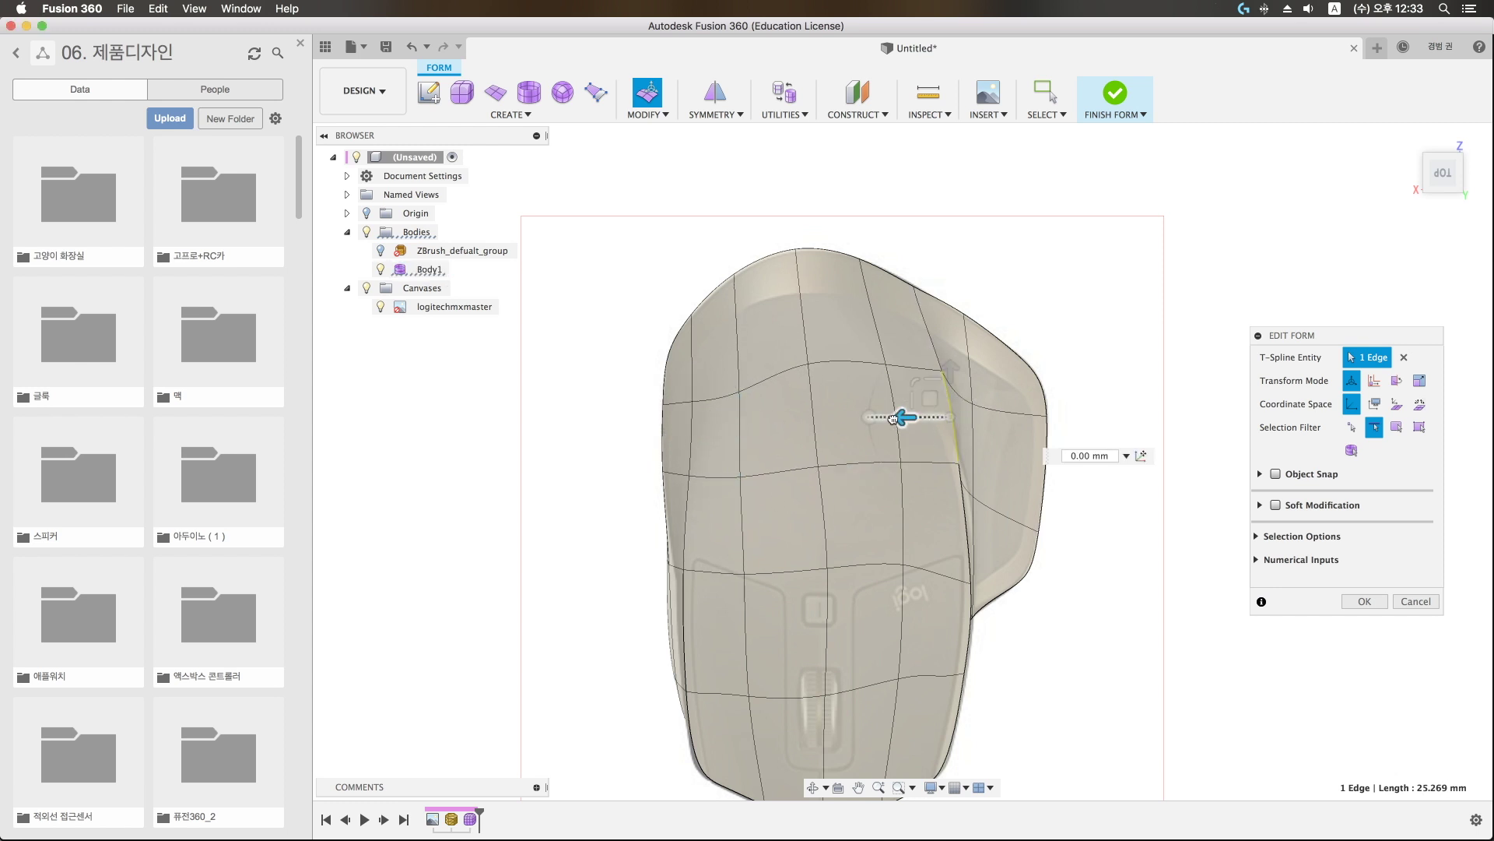
left_click(1352, 427)
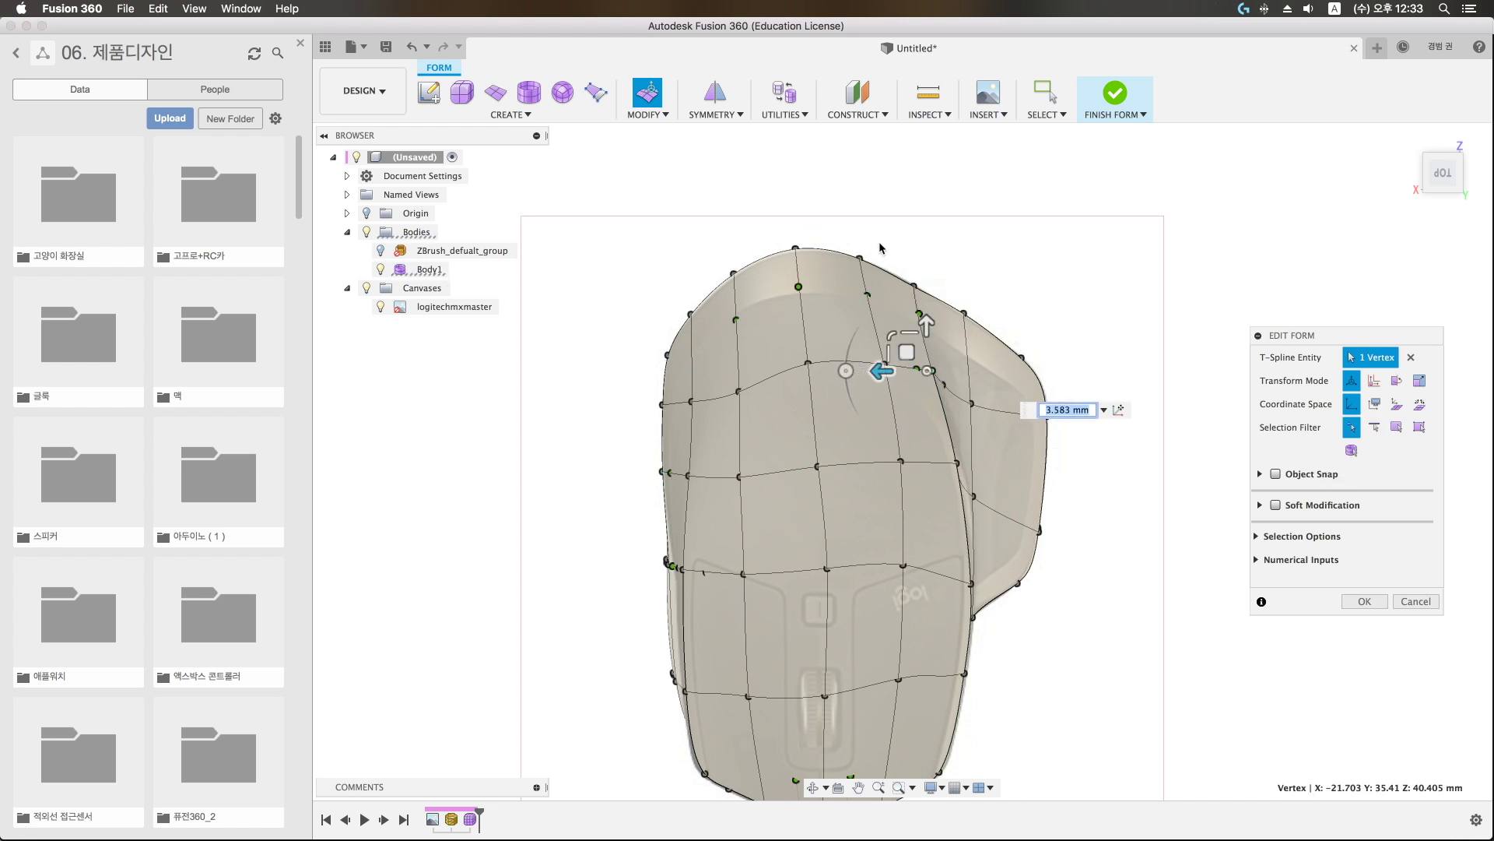
left_click(913, 294)
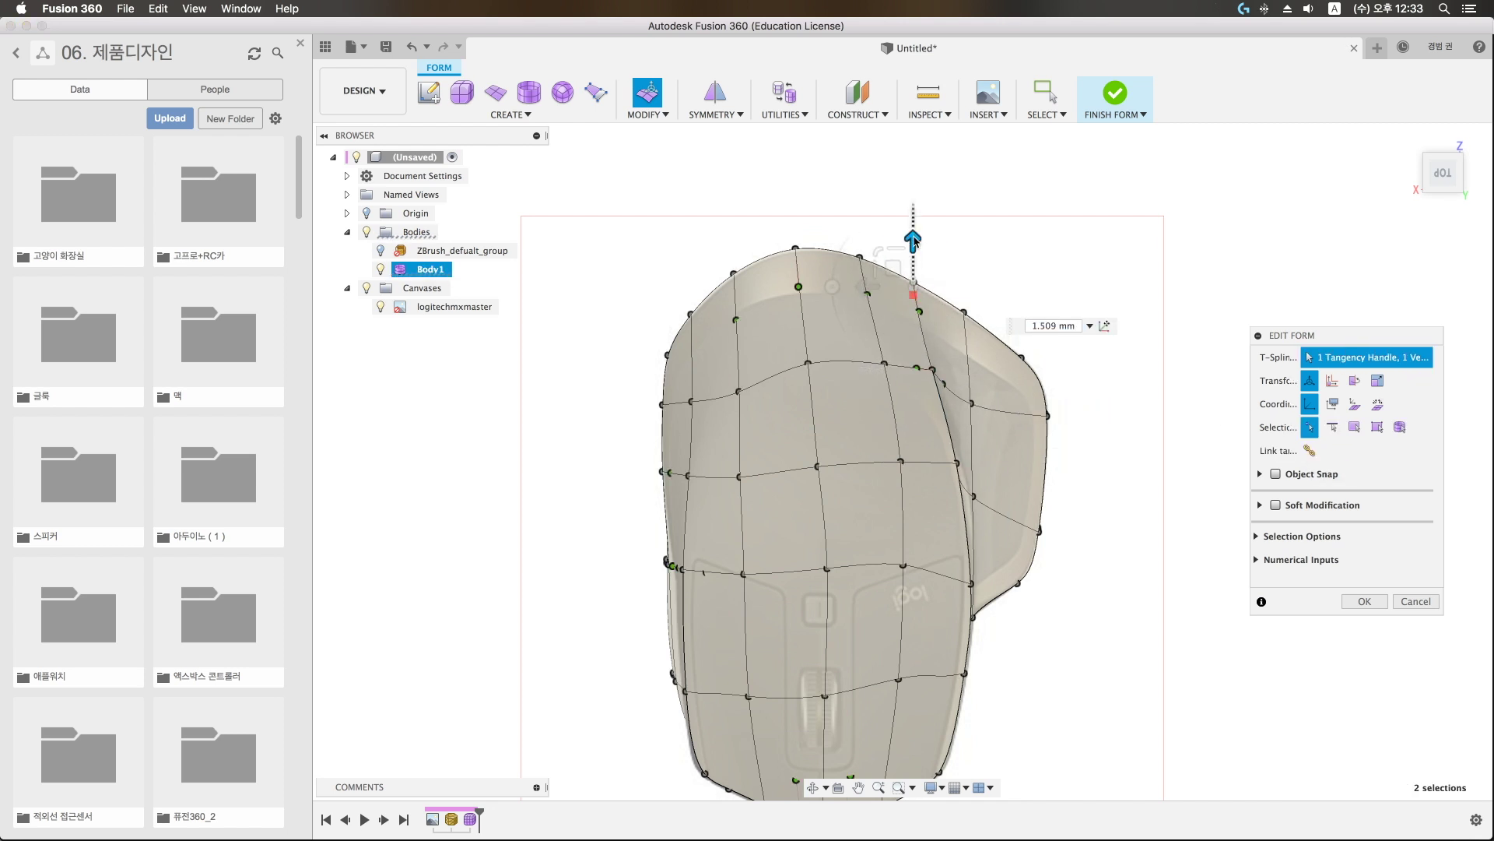
left_click(794, 268)
left_click_drag(771, 299, 705, 189)
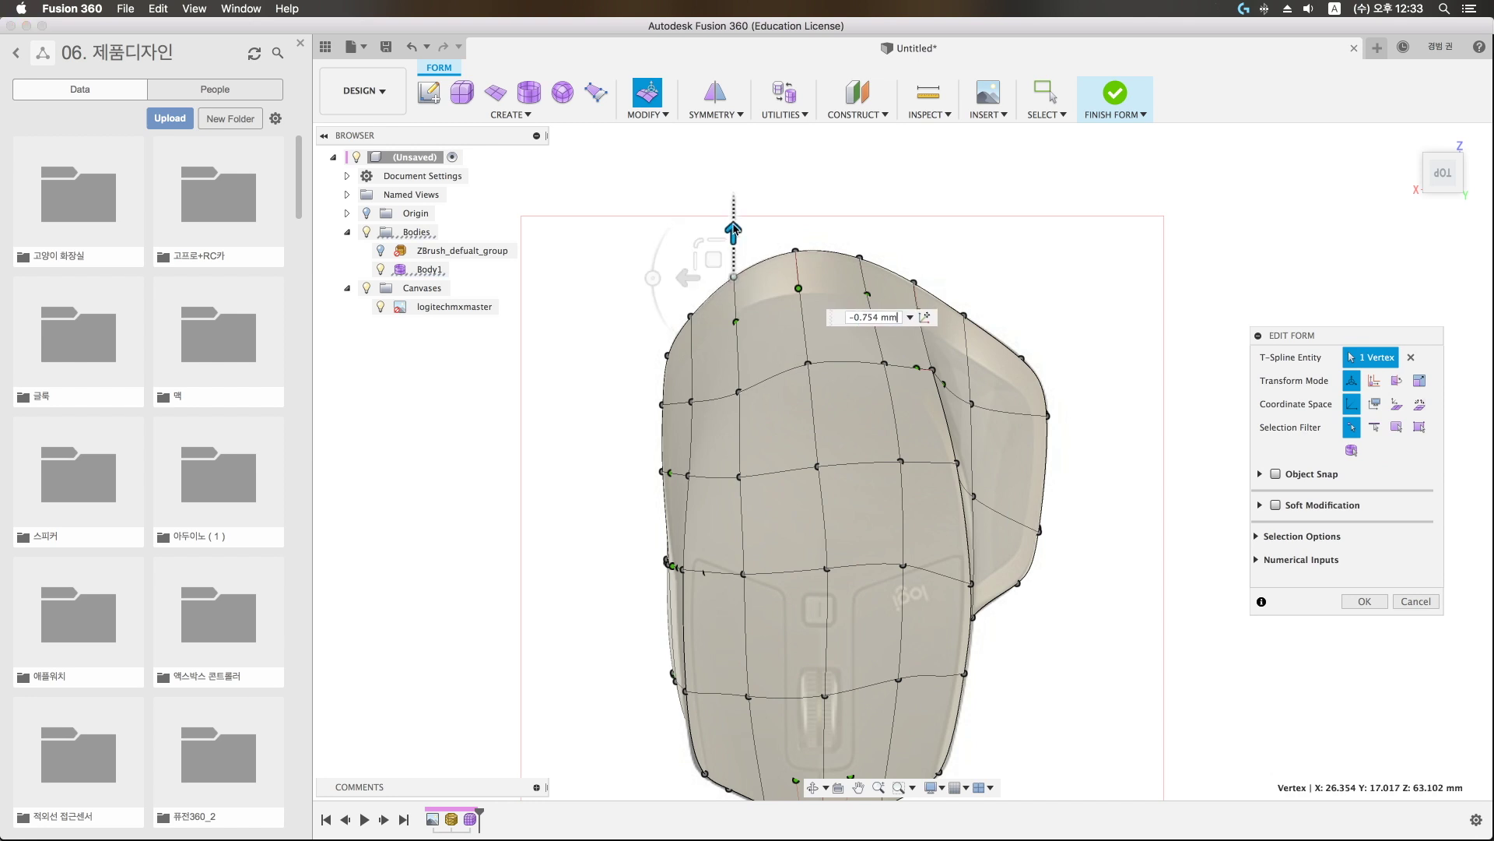
left_click_drag(635, 536, 681, 715)
left_click(668, 472)
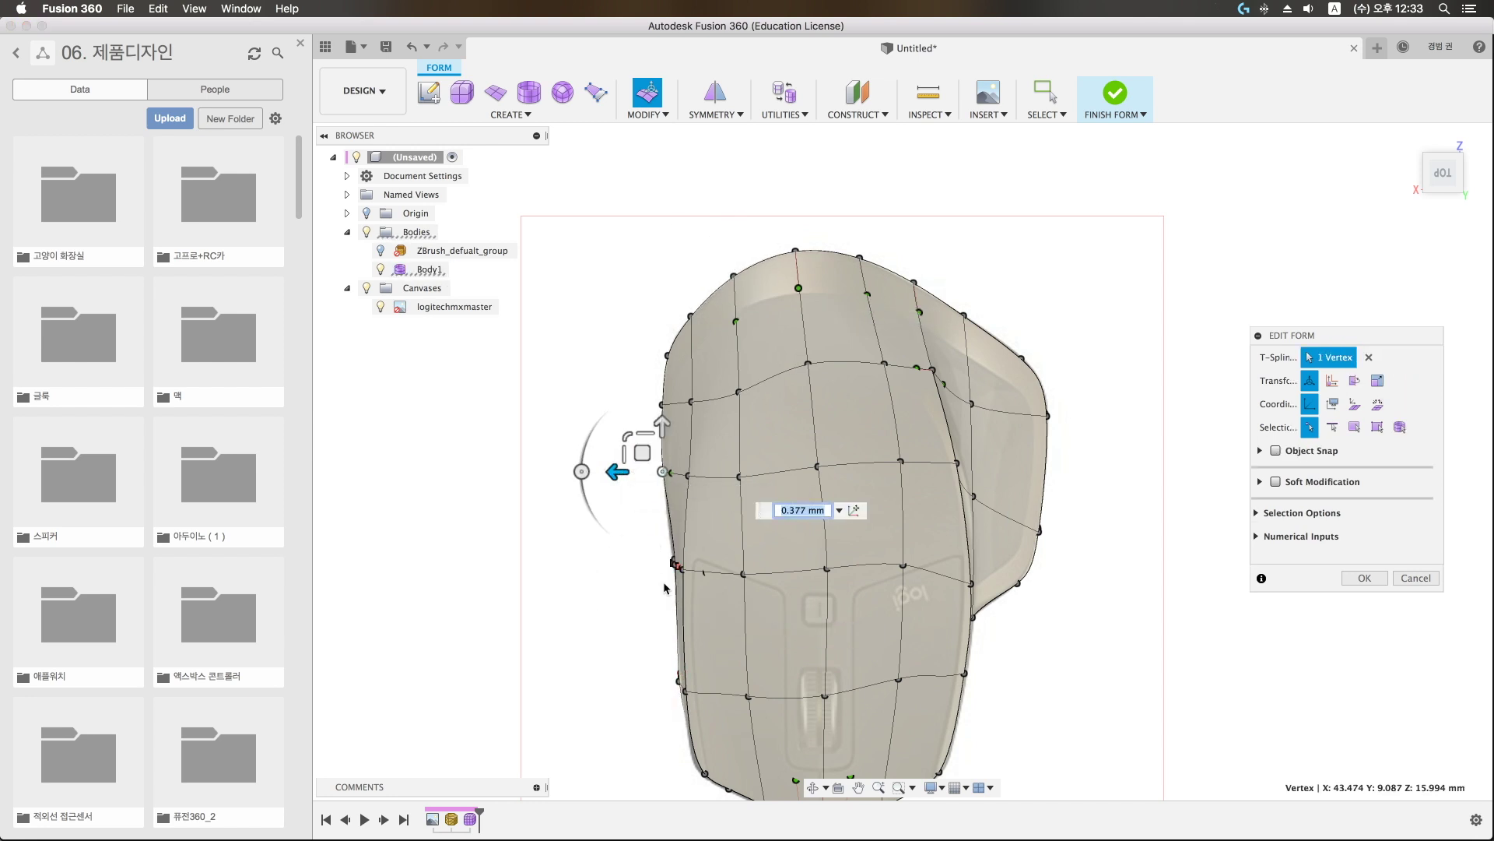
scroll(693, 545, "up", 5)
scroll(693, 545, "down", 5)
scroll(634, 533, "down", 2)
scroll(634, 534, "up", 2)
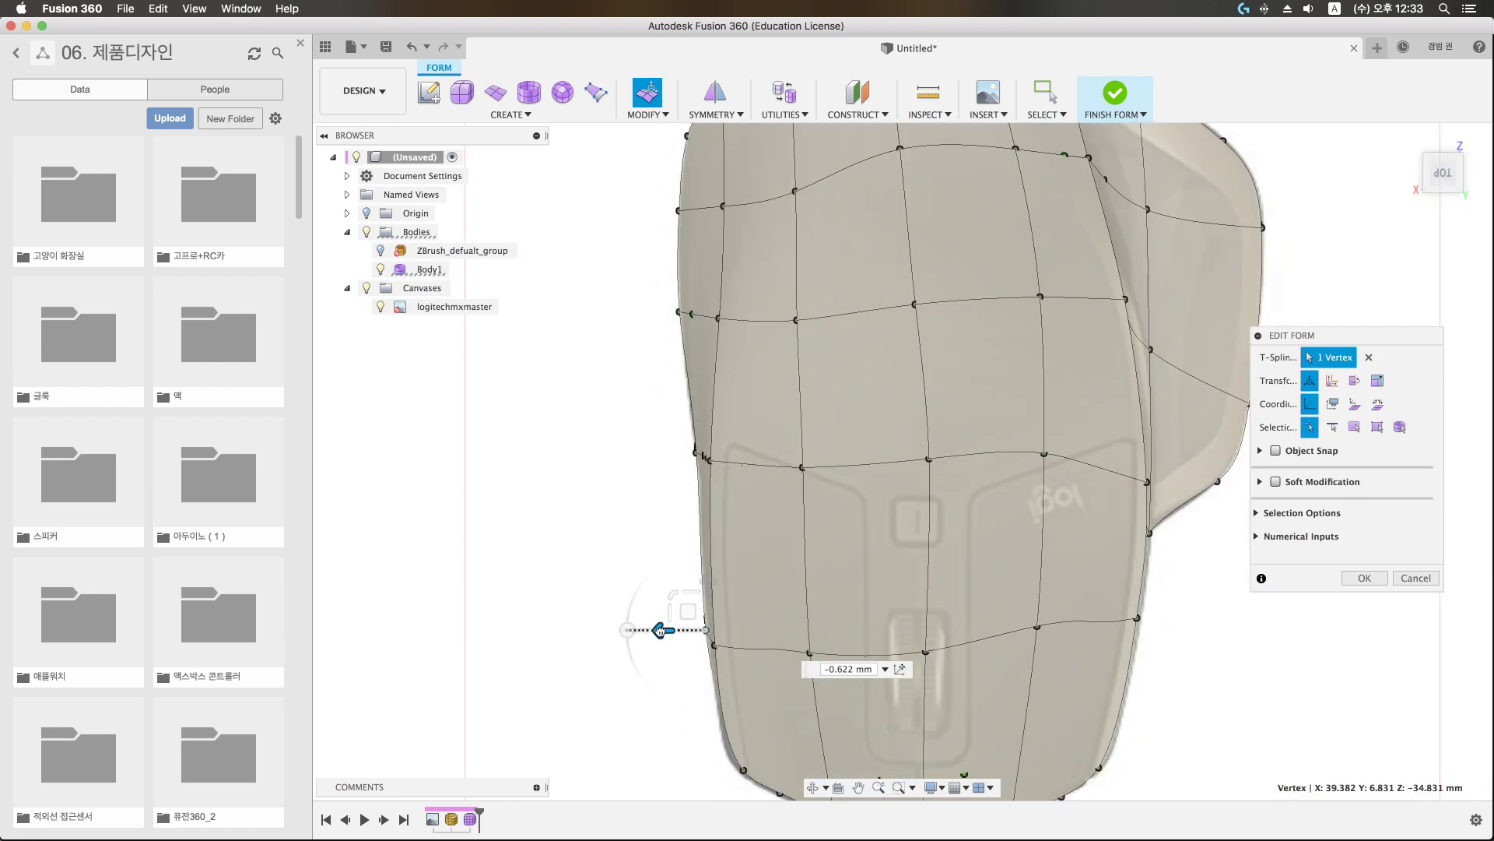
left_click_drag(630, 418, 772, 725)
Step: In Right view, push a side-profile vertex down and select the bottom edge loop
mouse_move(618, 644)
middle_mouse_down("shift")
mouse_move(937, 441)
mouse_move(1011, 464)
middle_mouse_up("shift")
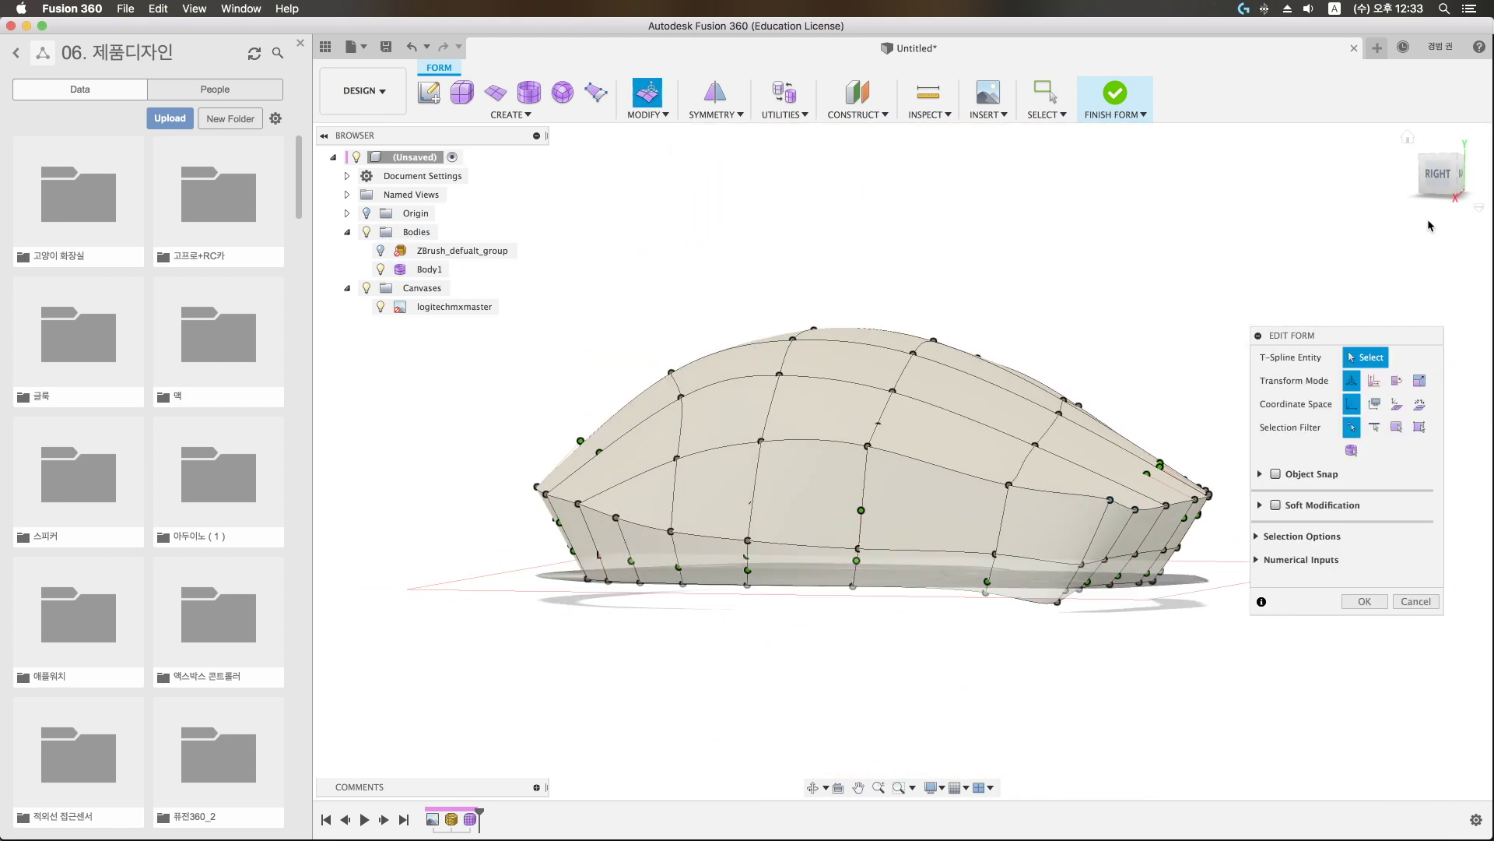
left_click(1438, 172)
left_click(1032, 470)
left_click_drag(1031, 436, 1031, 441)
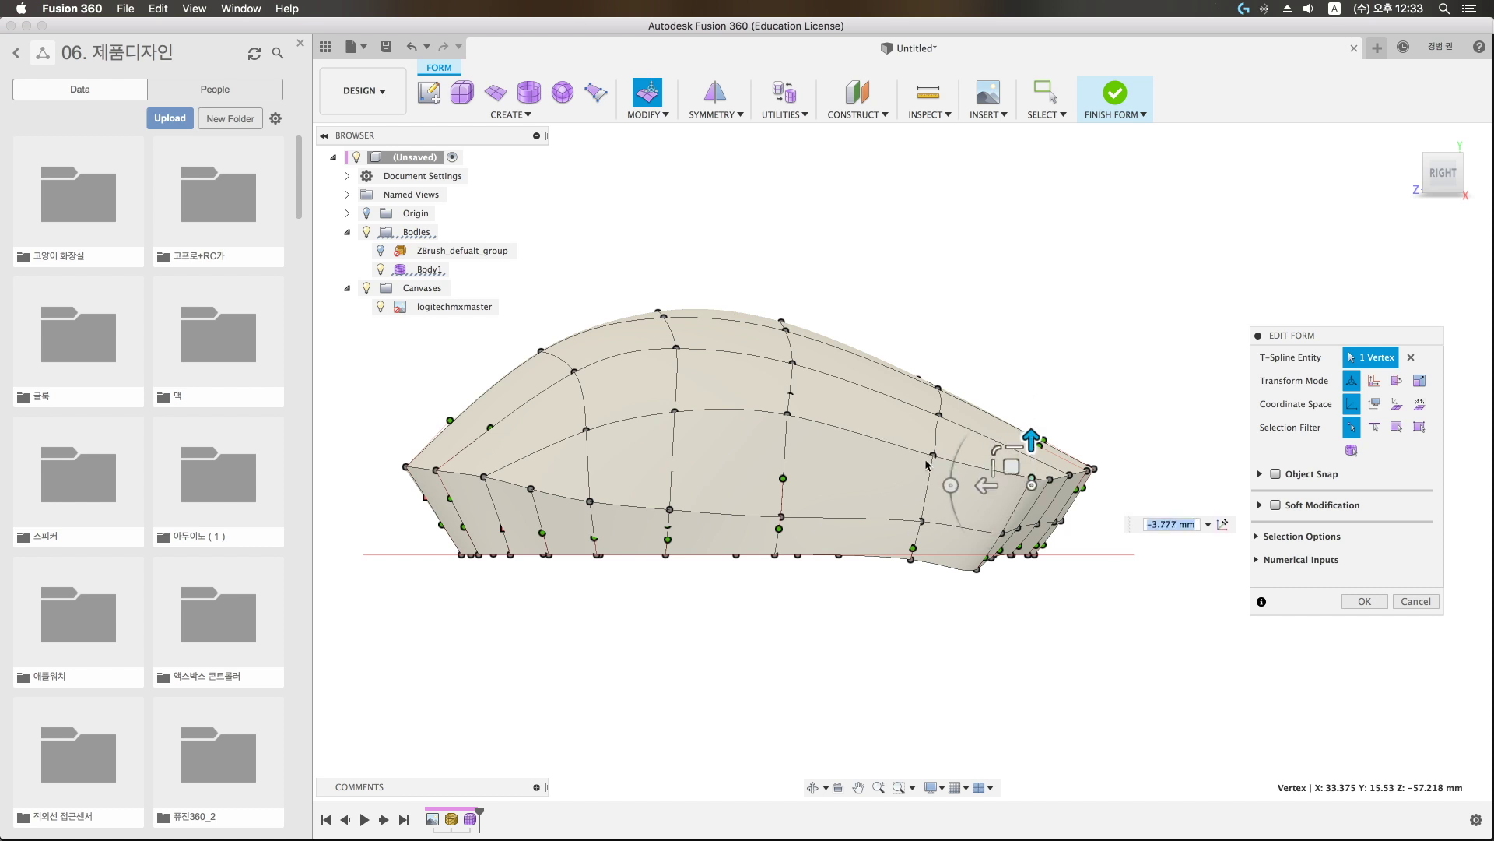
left_click(788, 414)
left_click(586, 428)
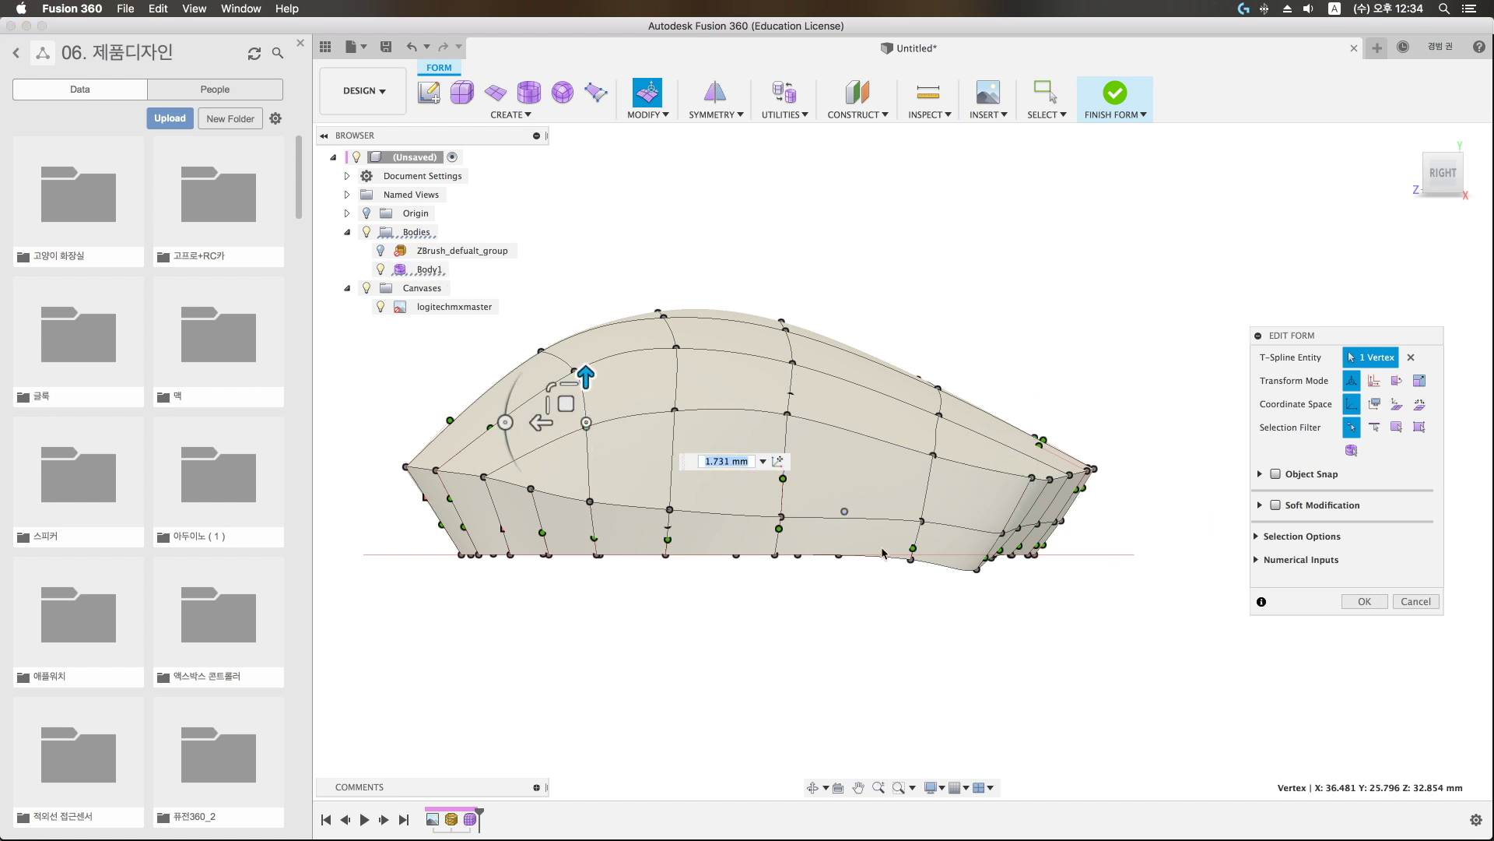
double_click(591, 554)
left_click(561, 117)
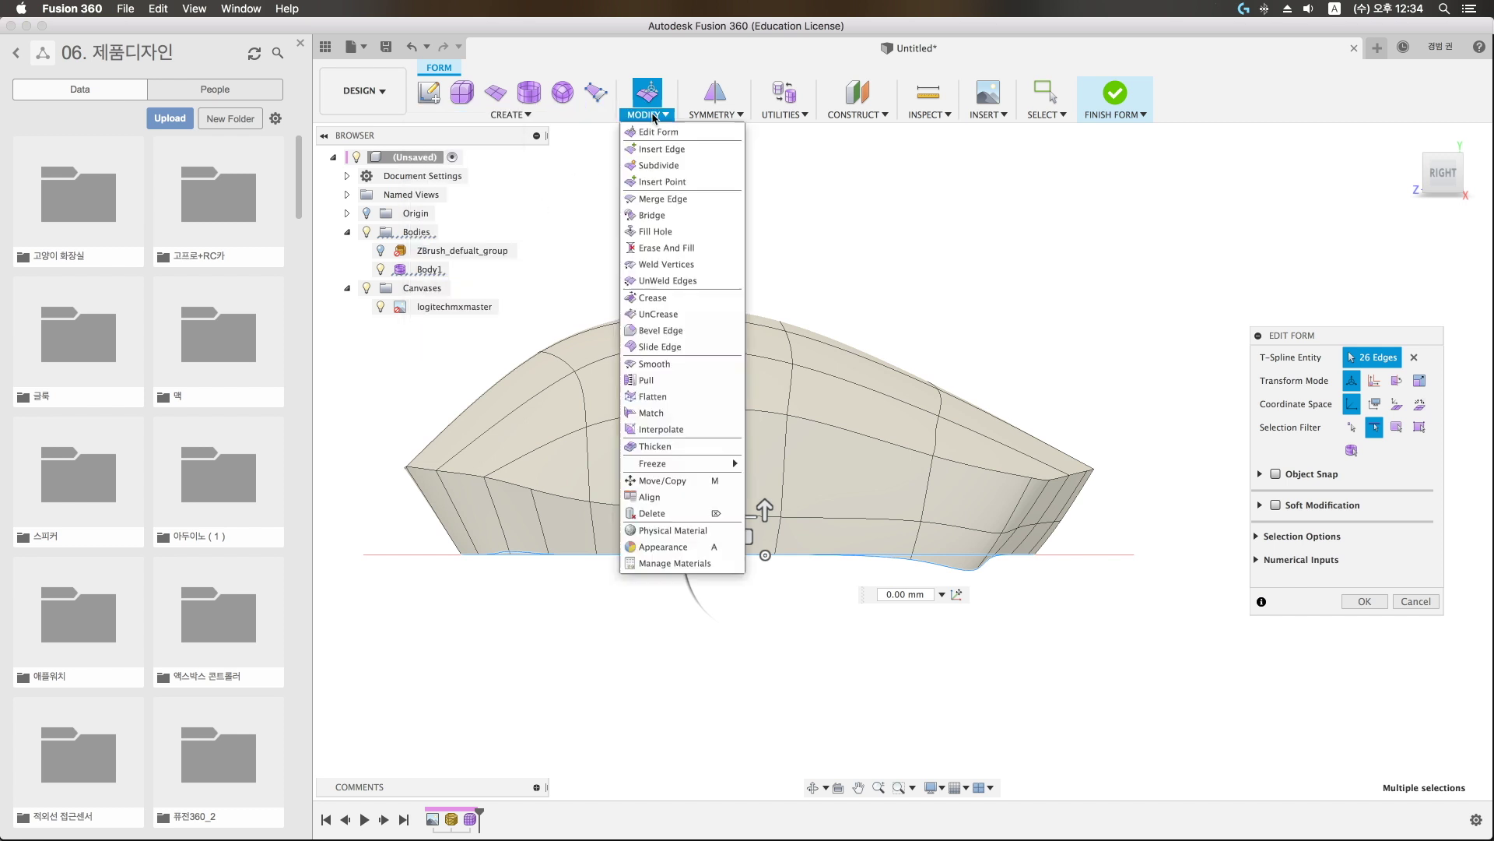
Step: Flatten the 26 bottom-rim vertices onto one plane for a flat underside
left_click(662, 377)
middle_click_drag(912, 565, 728, 526, "shift")
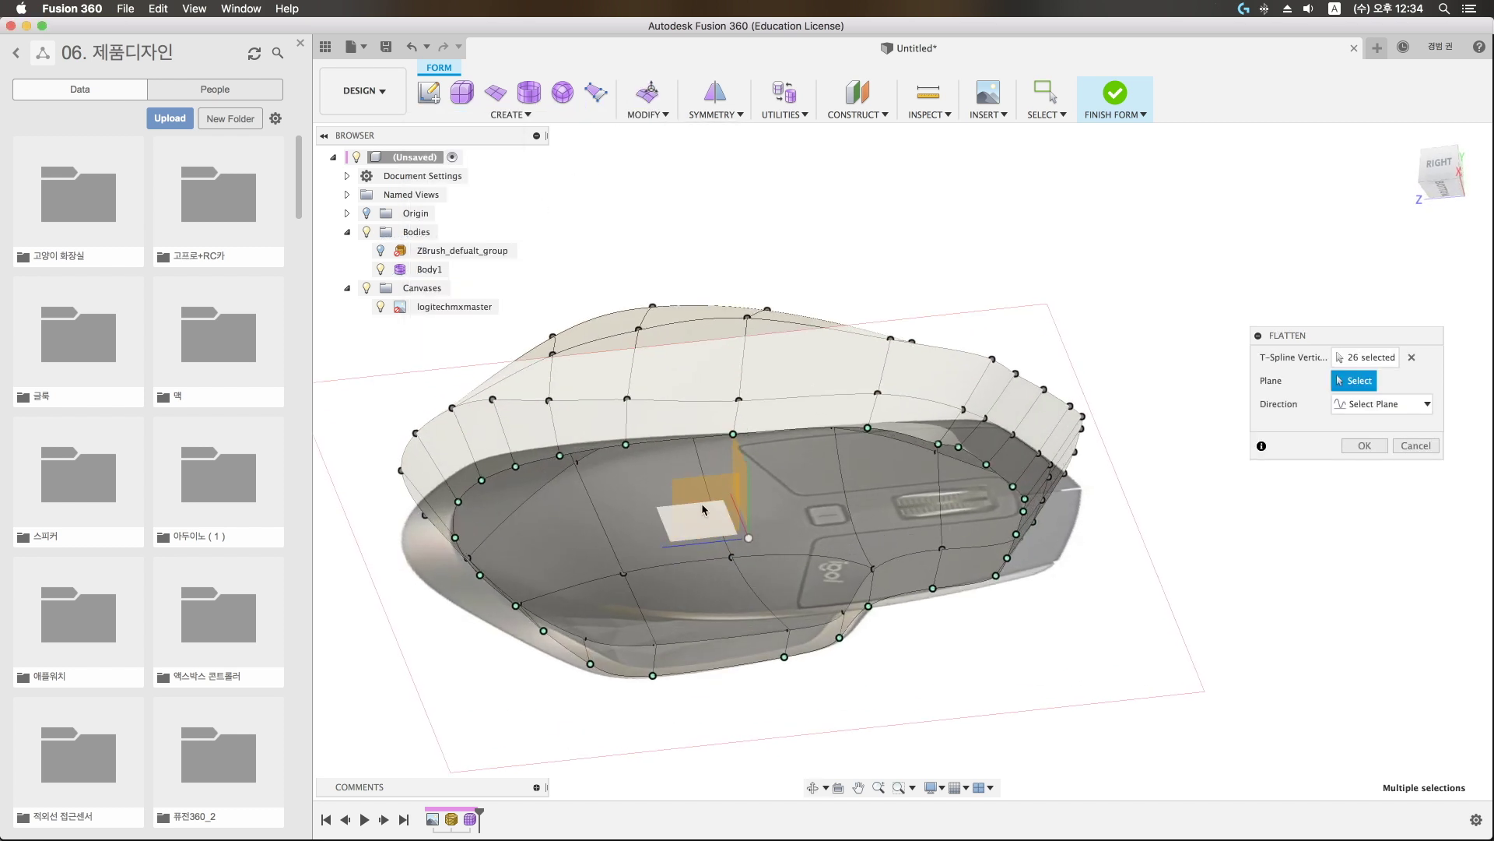
left_click(1365, 446)
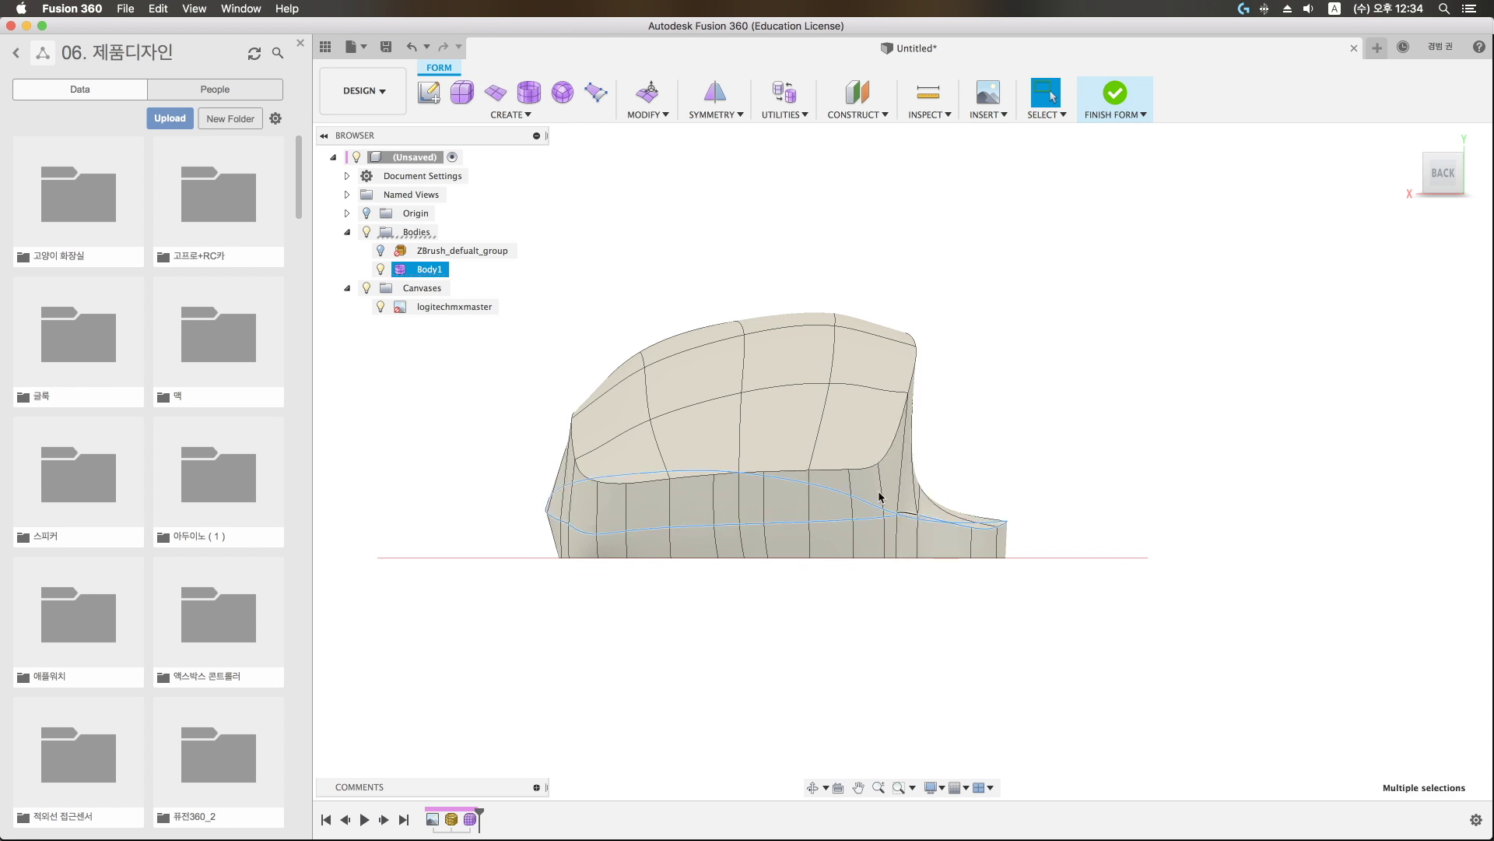
Step: Raise a front-side vertex about 1.4 mm and lower a top-crown vertex 0.944 mm
mouse_move(802, 237)
middle_mouse_down("shift")
mouse_move(1010, 300)
mouse_move(960, 417)
middle_mouse_up("shift")
double_click(960, 417)
left_click(826, 422)
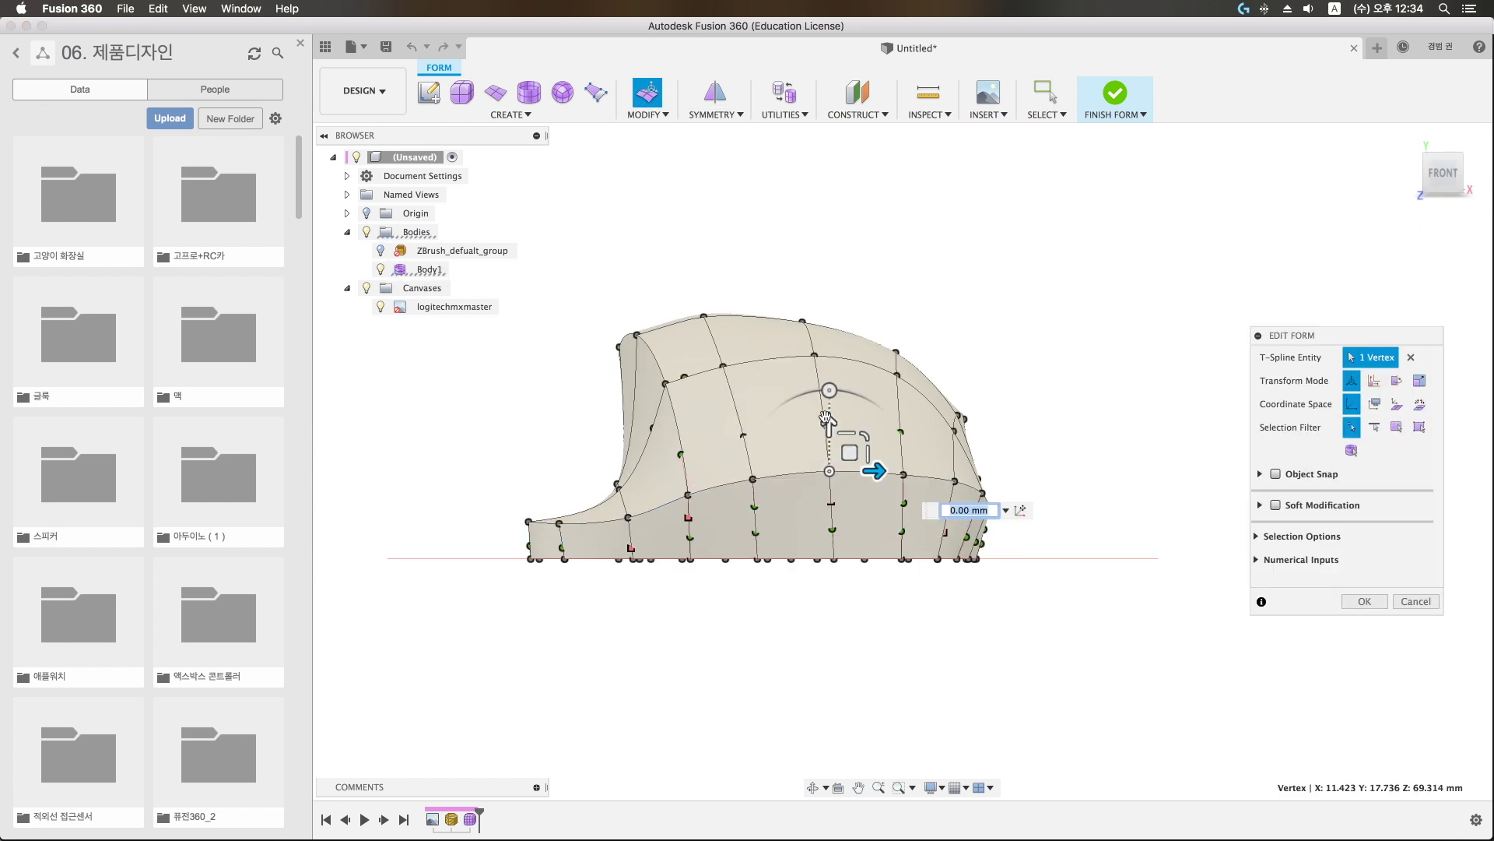
left_click(905, 459)
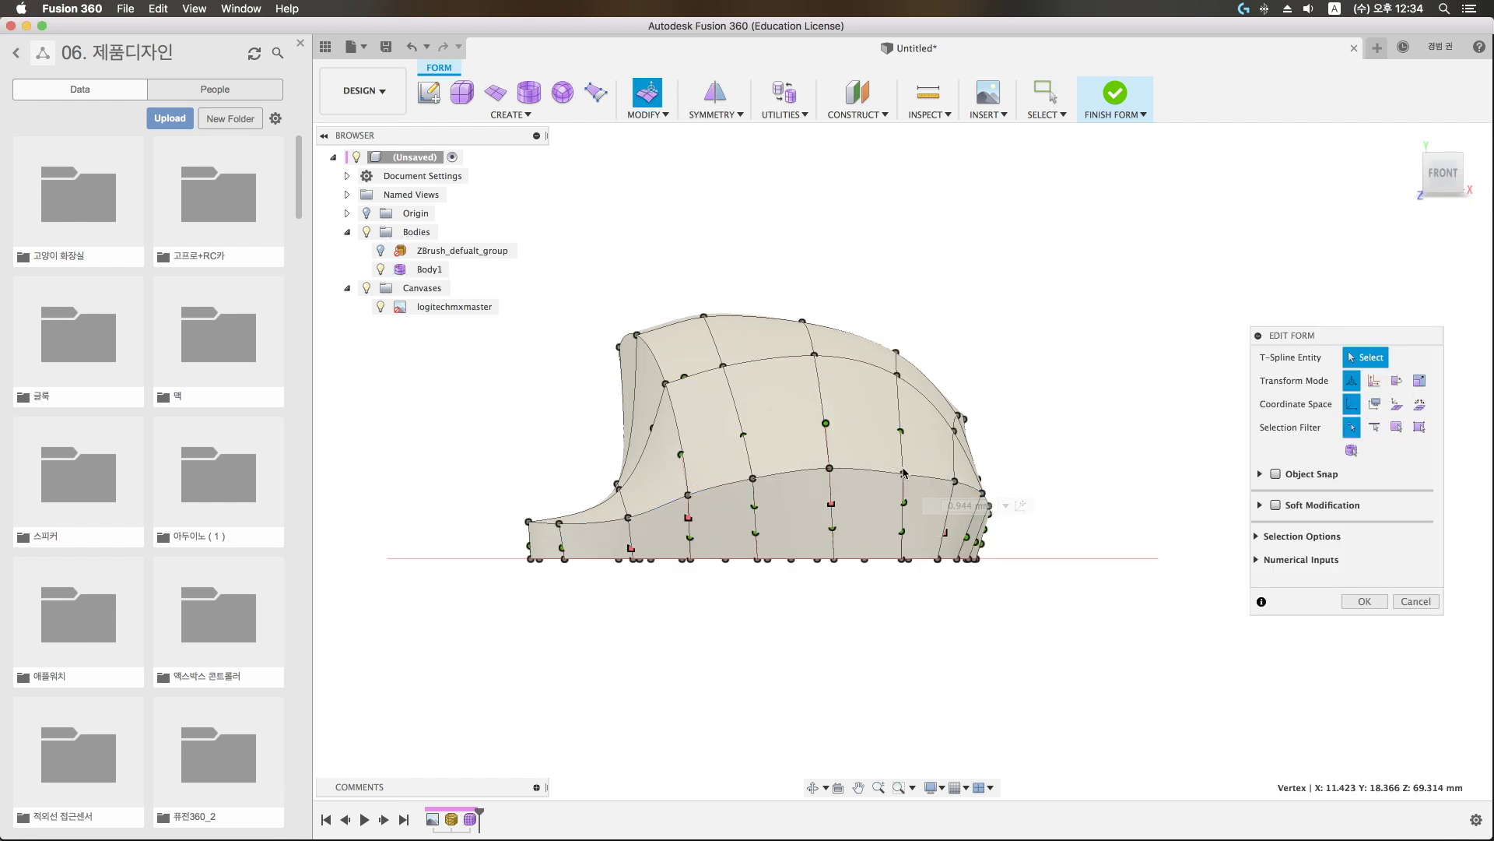
left_click_drag(906, 429, 908, 424)
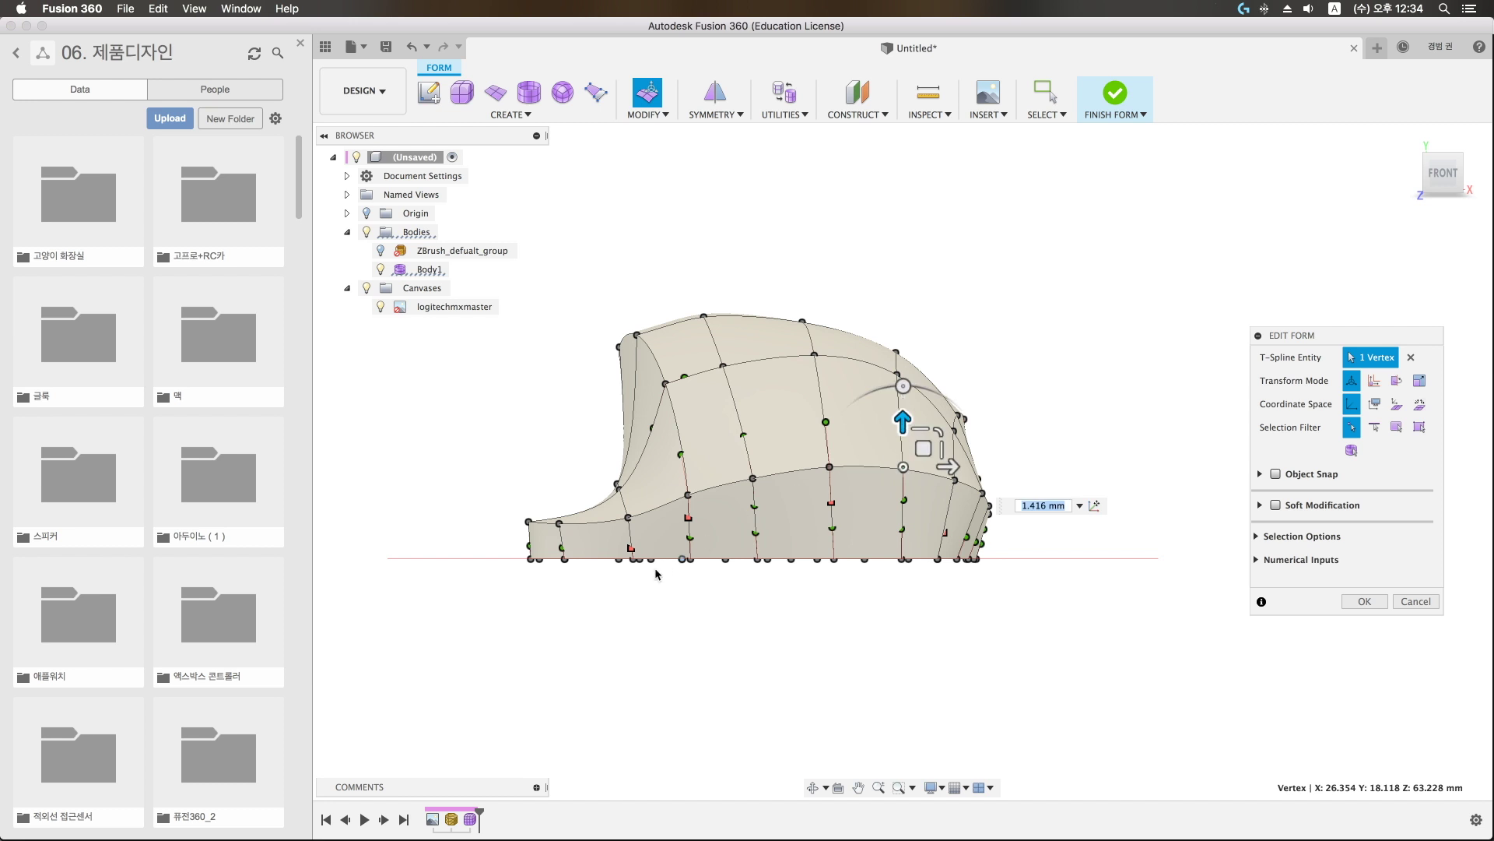
middle_click_drag(656, 574, 749, 381, "shift")
left_click(709, 353)
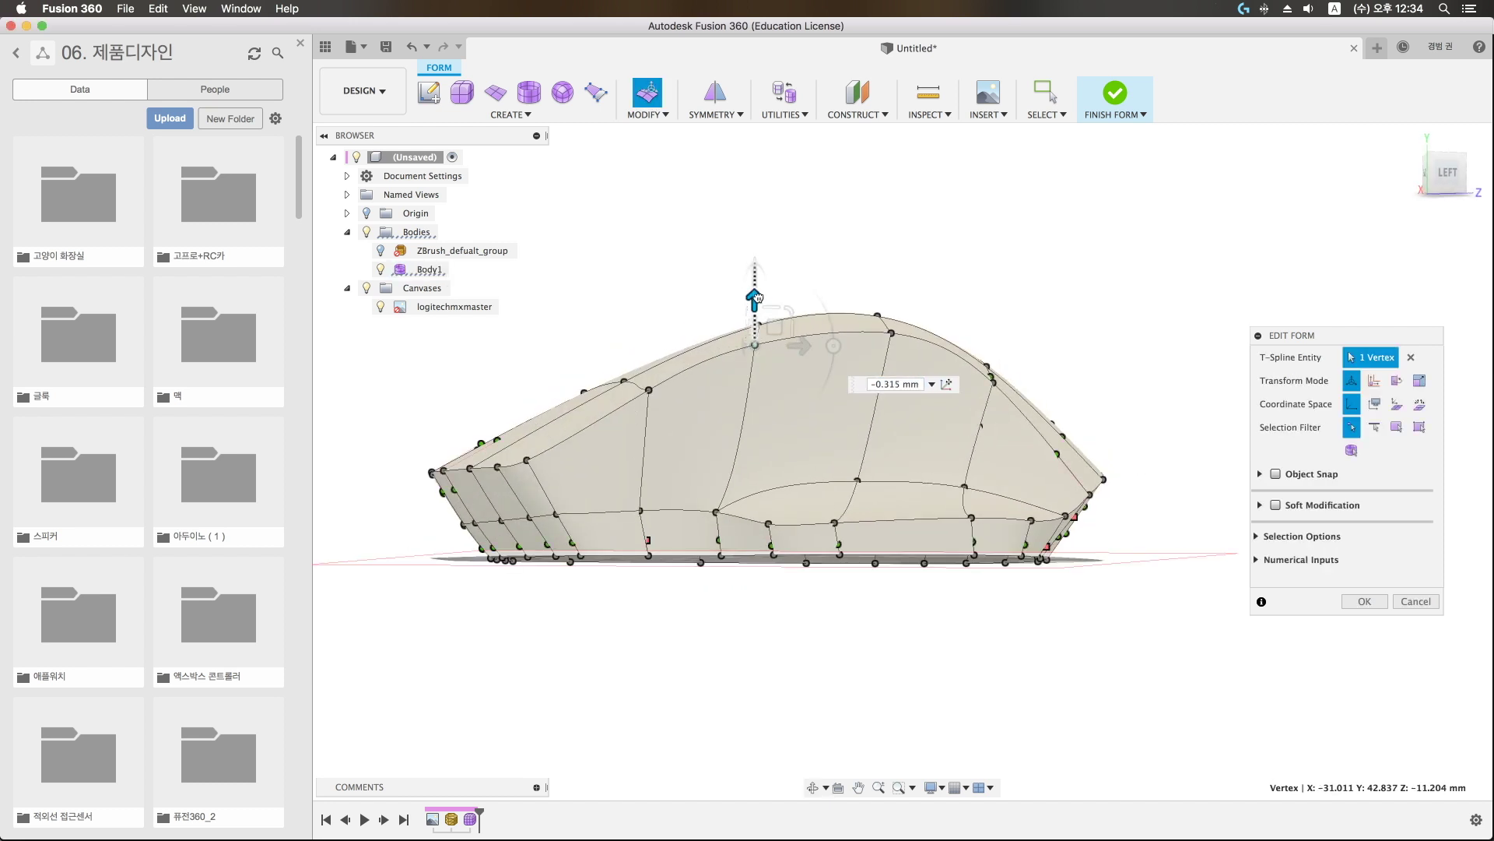
left_click_drag(759, 300, 759, 300)
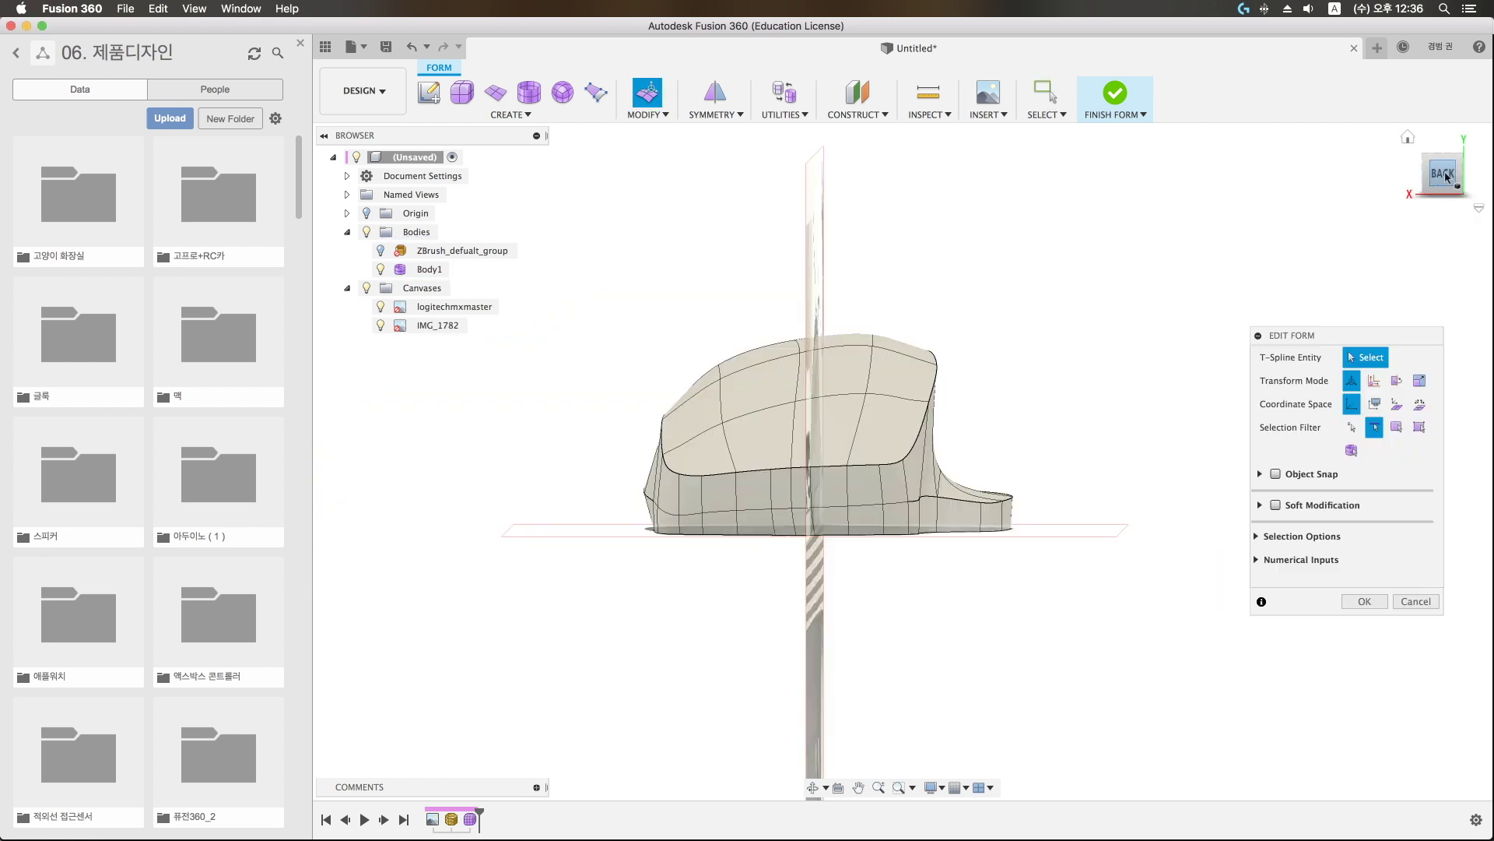
Step: In Back view, raise a rear top edge 2.761 mm and lower two front-top edges about 1.38 mm
left_click(1444, 175)
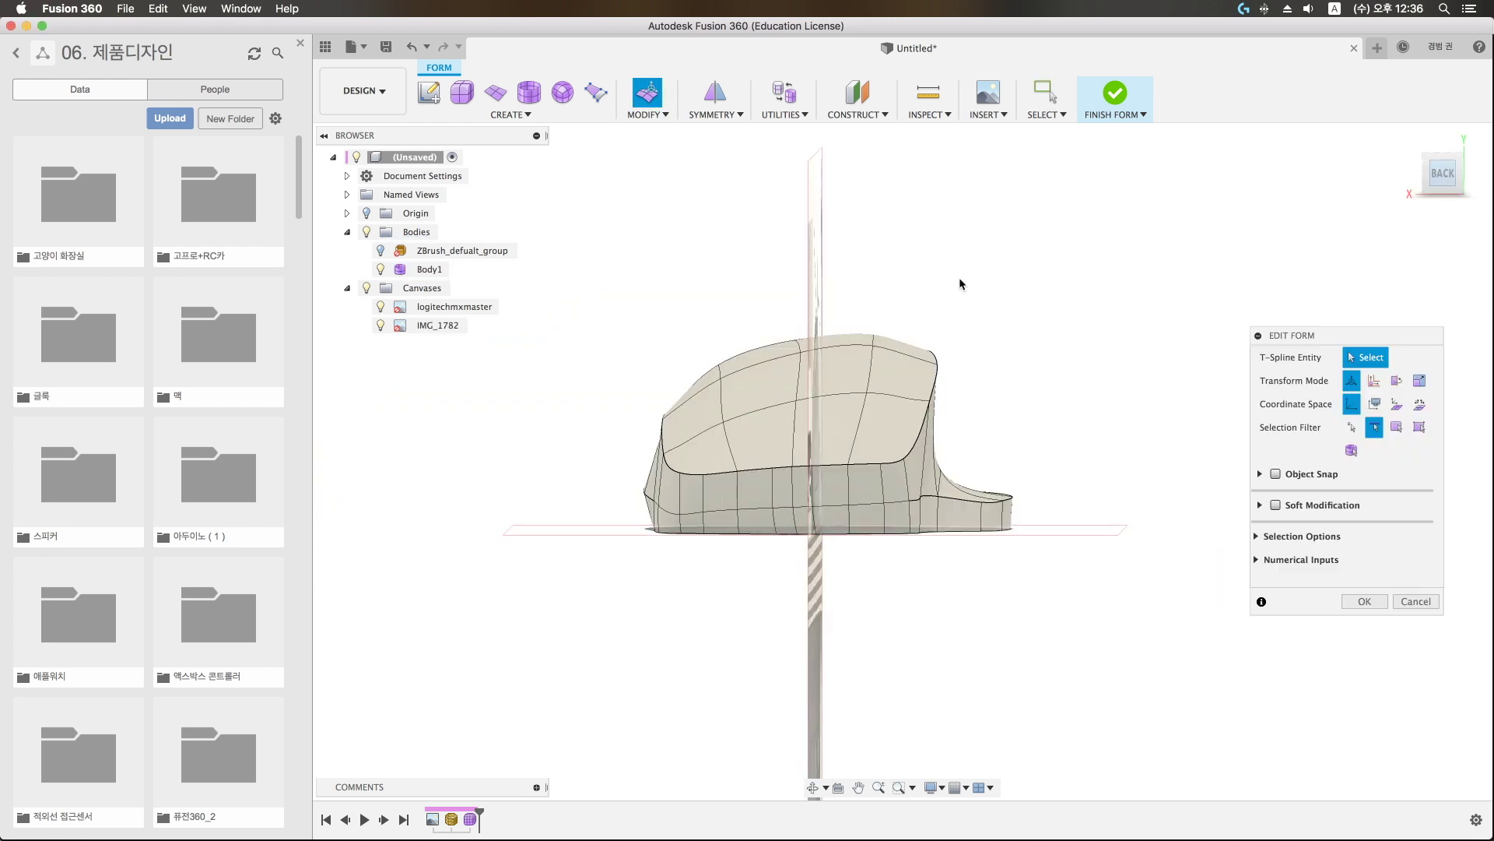
mouse_move(852, 304)
left_mouse_down()
mouse_move(891, 356)
mouse_move(876, 304)
mouse_move(935, 302)
left_mouse_up()
left_click(939, 358)
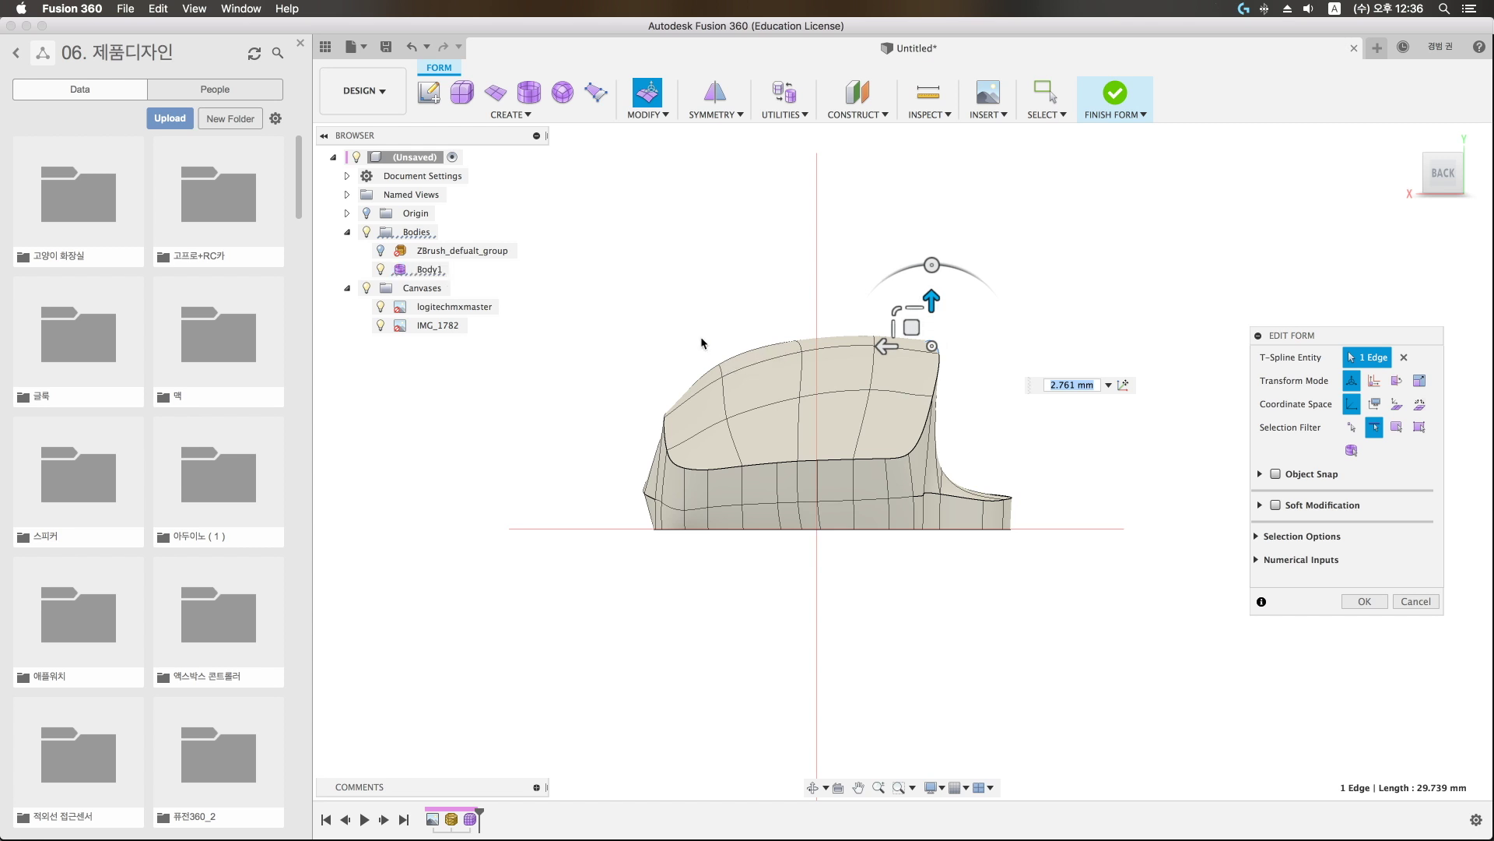
left_click_drag(701, 337, 727, 392)
left_click_drag(718, 323, 753, 320)
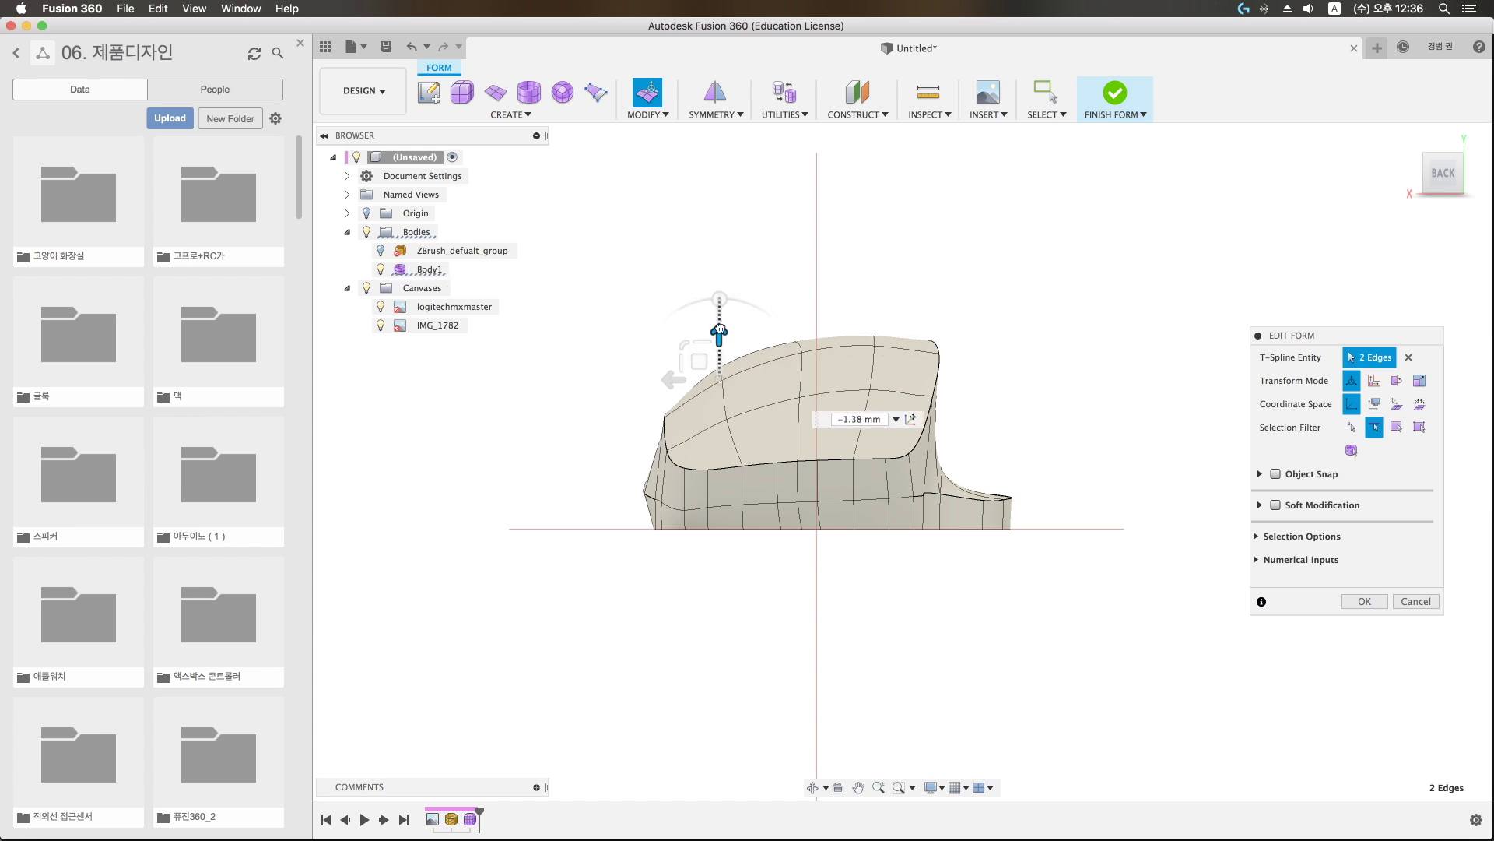
left_click_drag(951, 361, 952, 361)
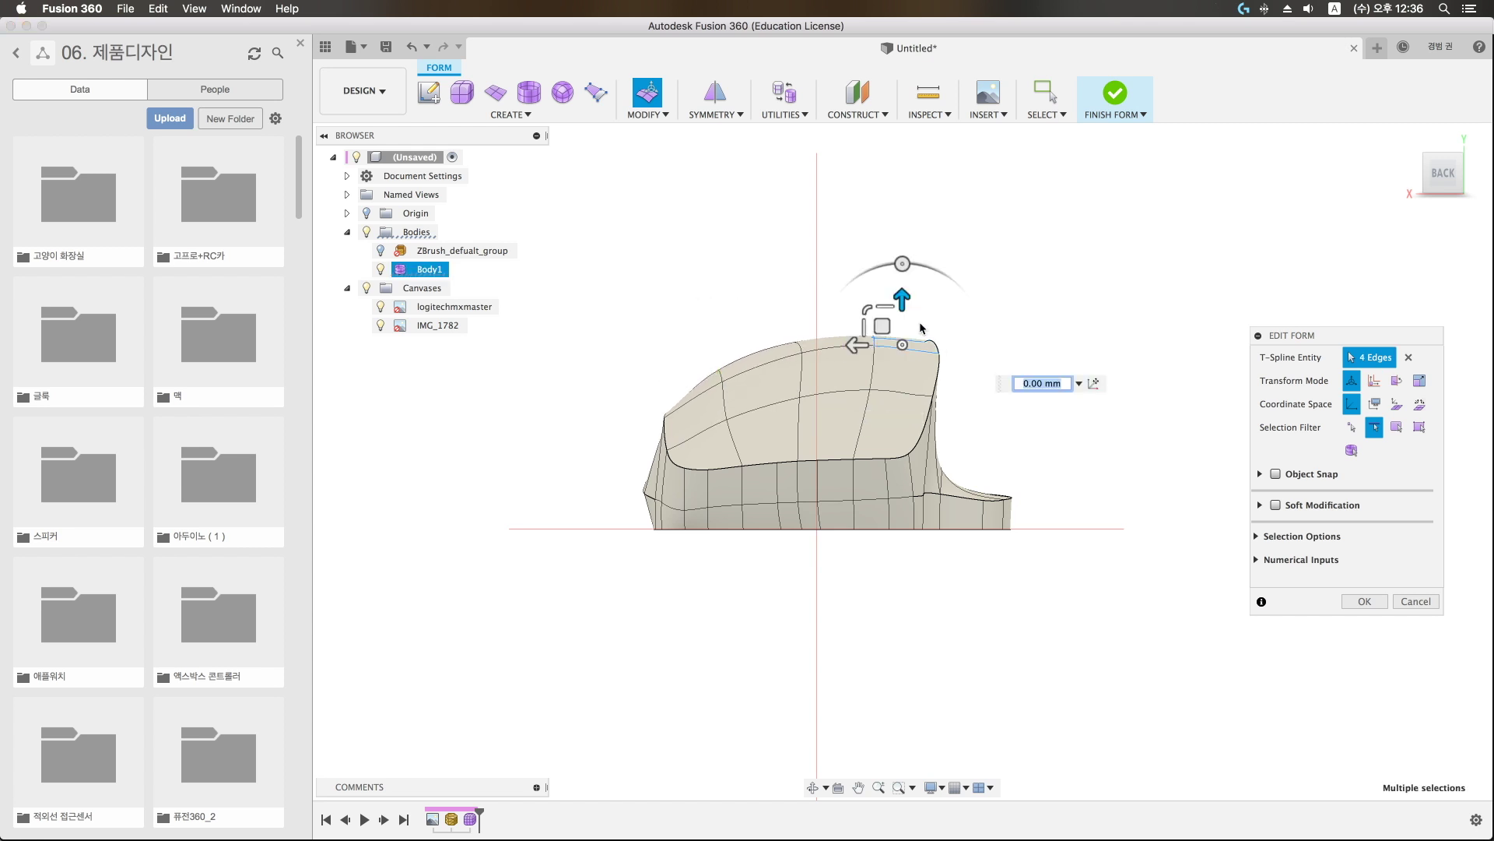
left_click_drag(901, 304, 903, 294)
left_click(857, 287)
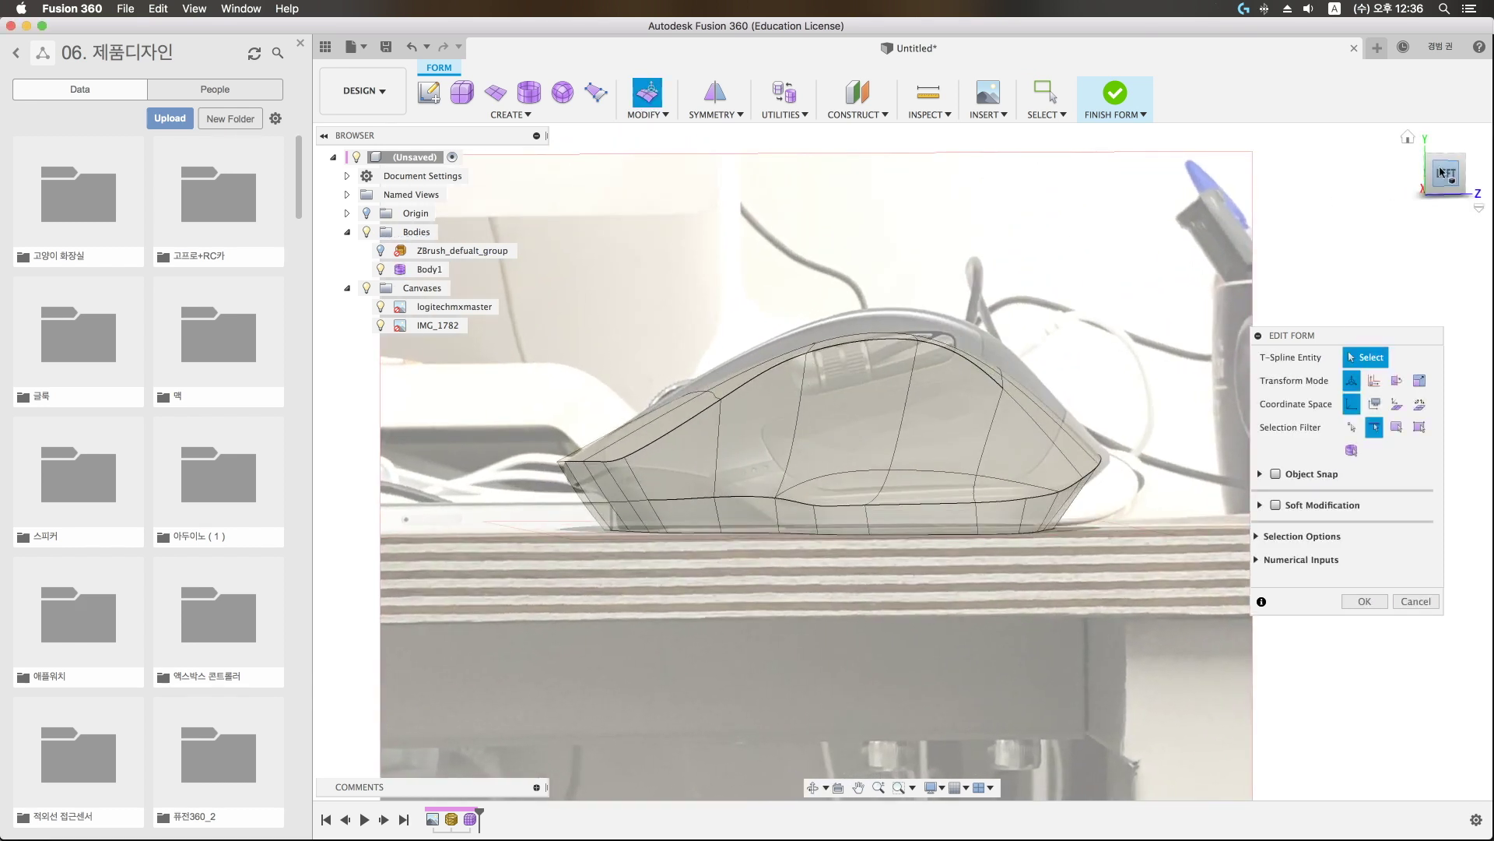
Step: Raise the crown's top edge and reposition a crown vertex toward the photo outline
left_click(851, 334)
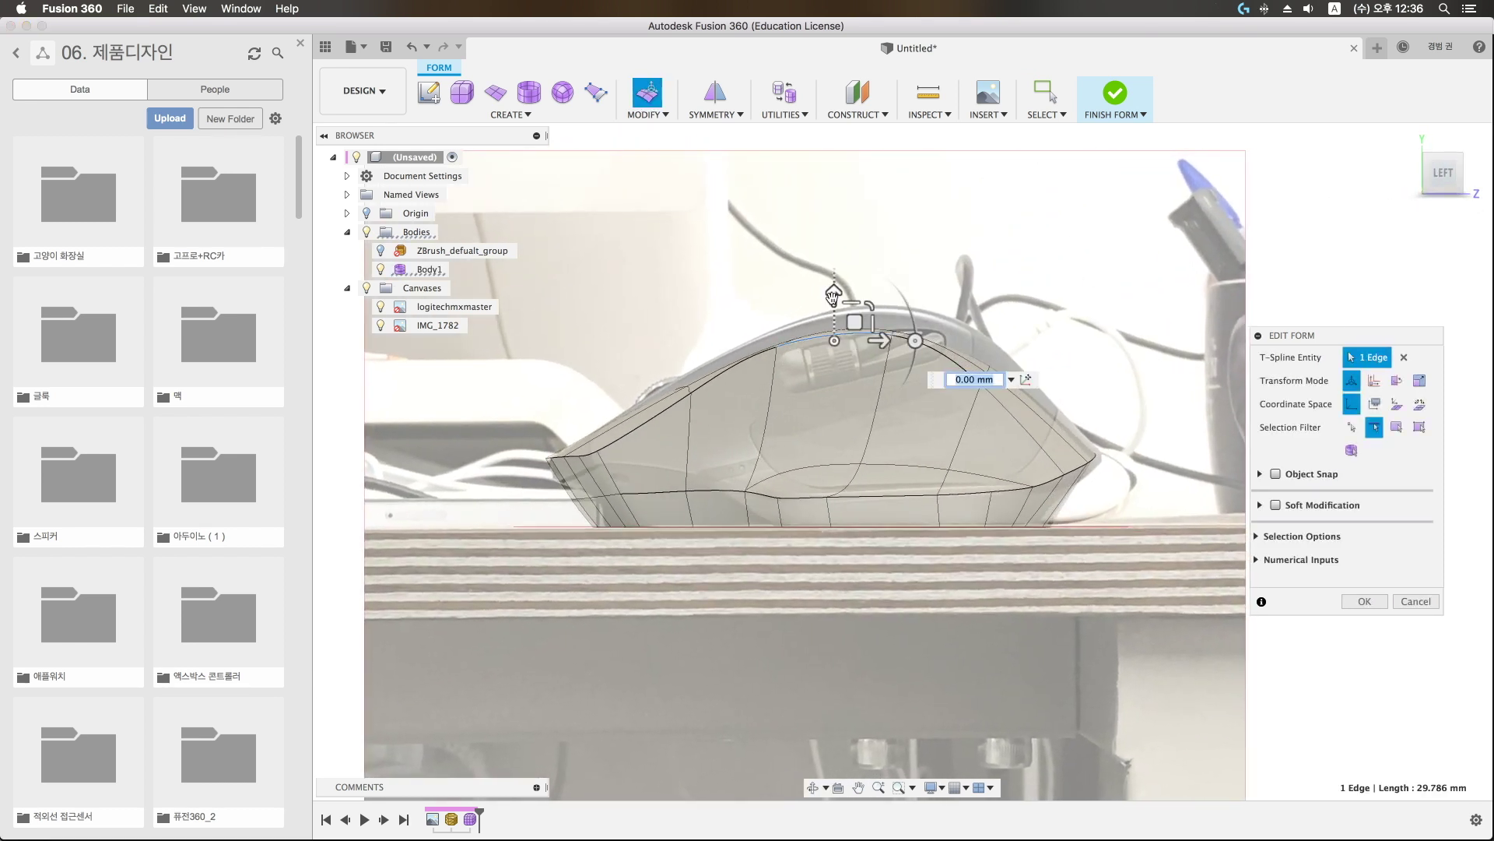
left_click_drag(833, 295, 834, 274)
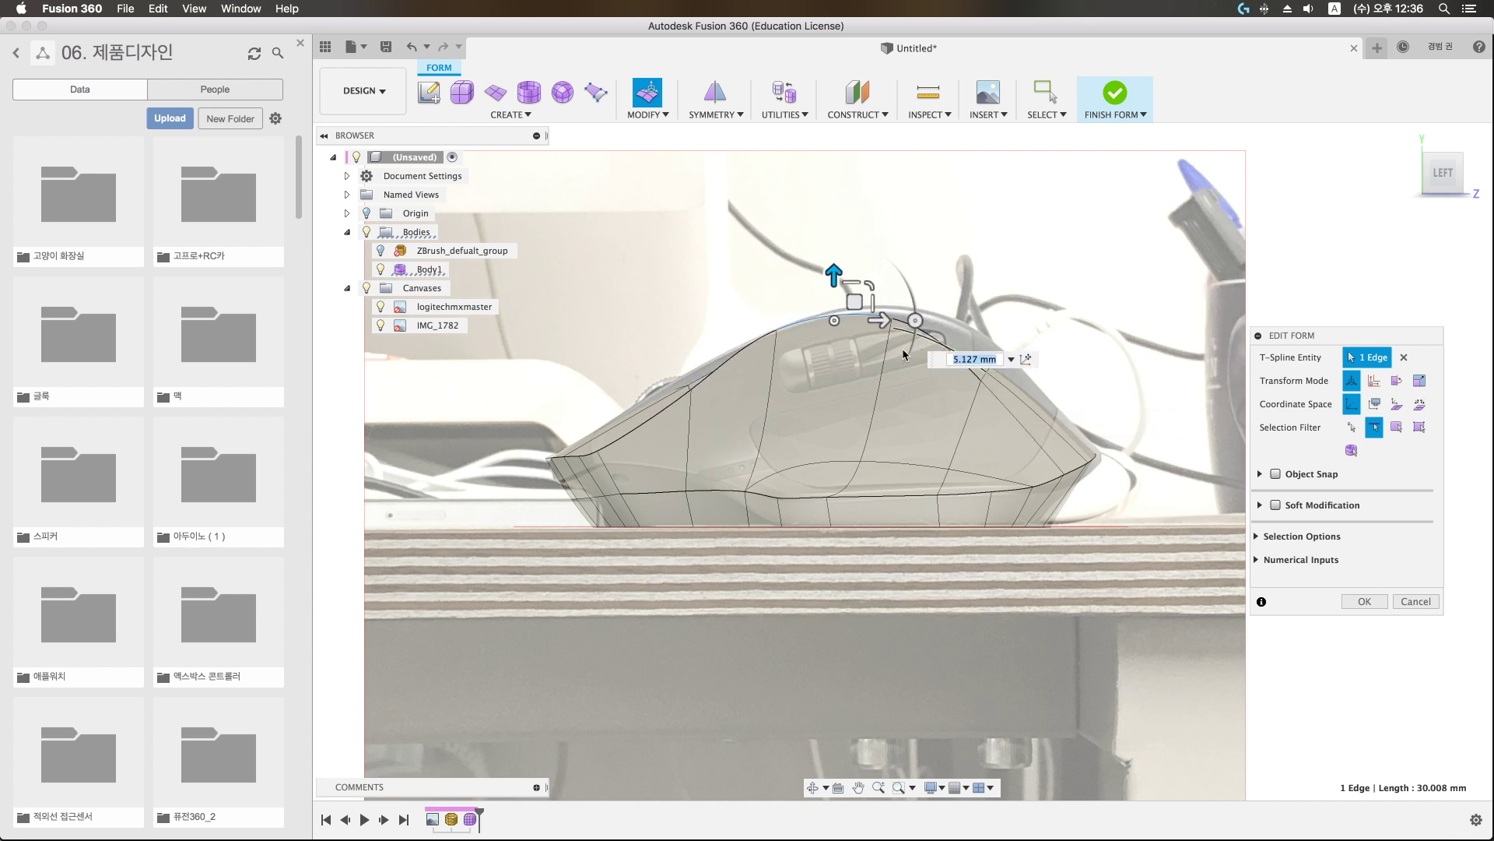
middle_click_drag(870, 386, 715, 400)
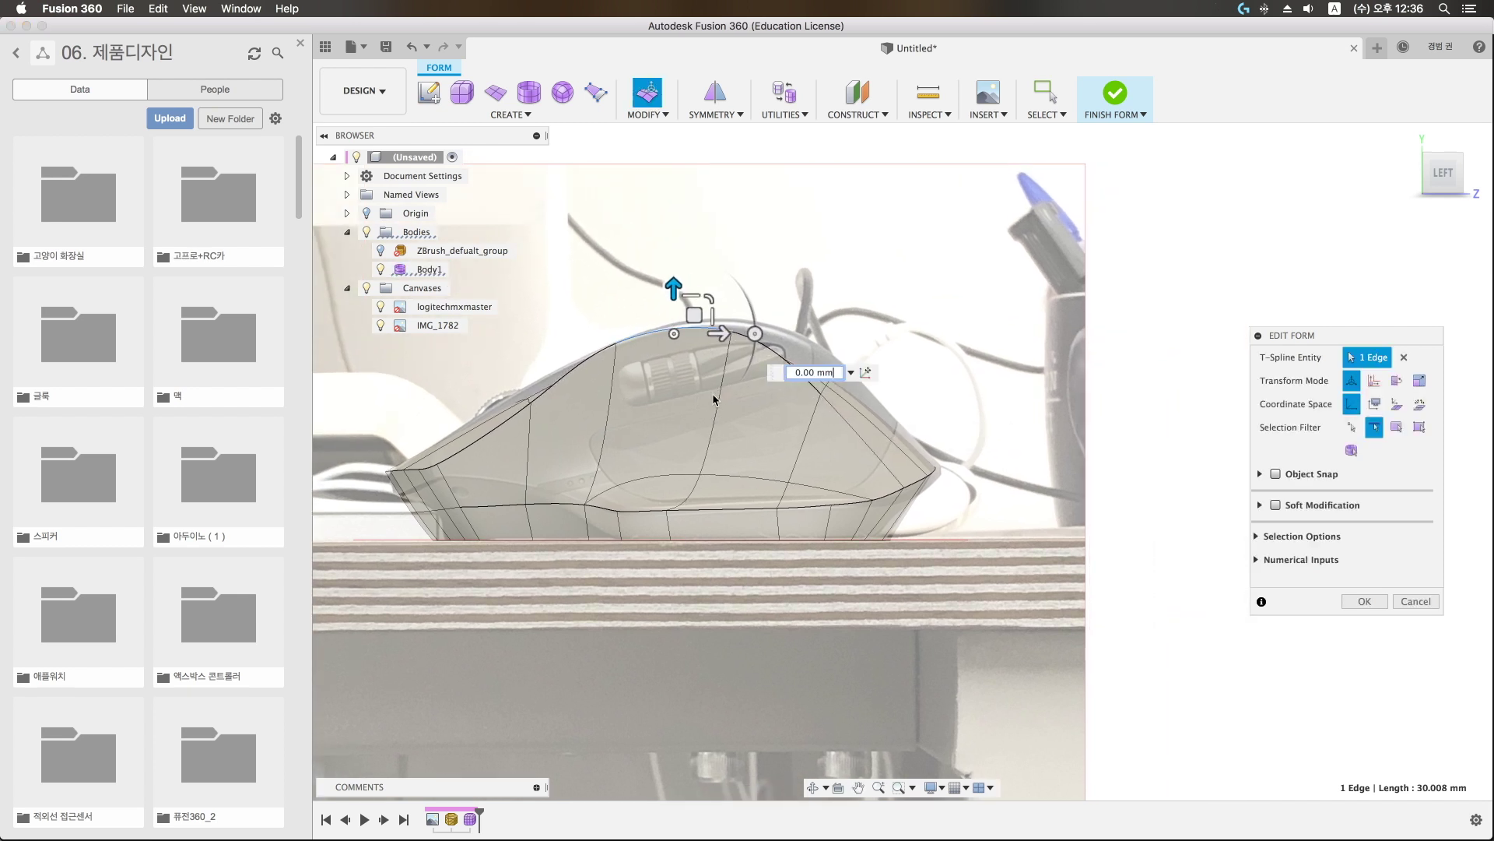
left_click(1351, 426)
left_click(844, 366)
left_click_drag(894, 363, 873, 371)
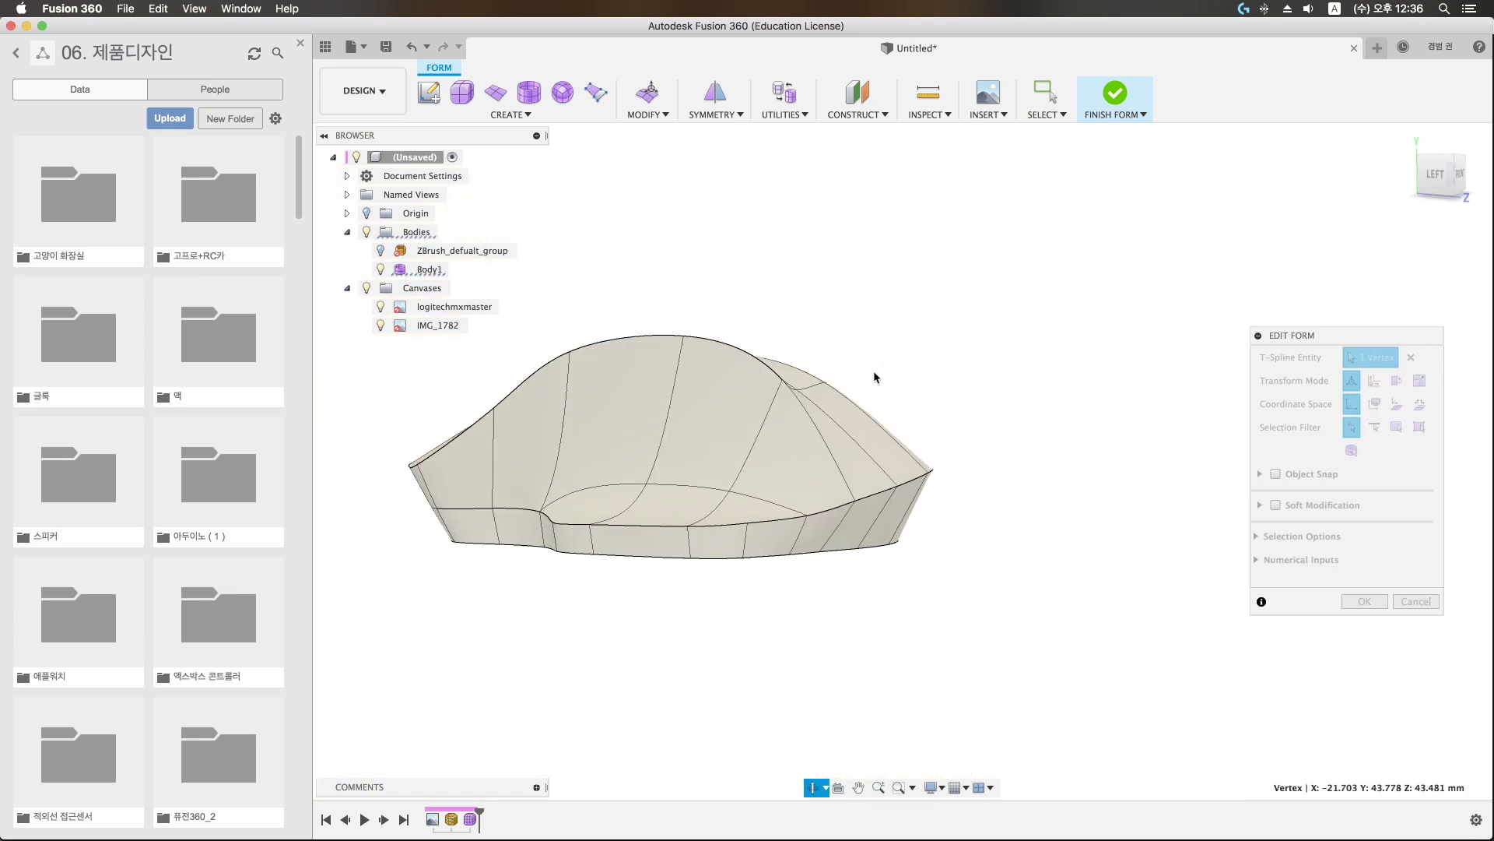
middle_click_drag(873, 371, 938, 324, "shift")
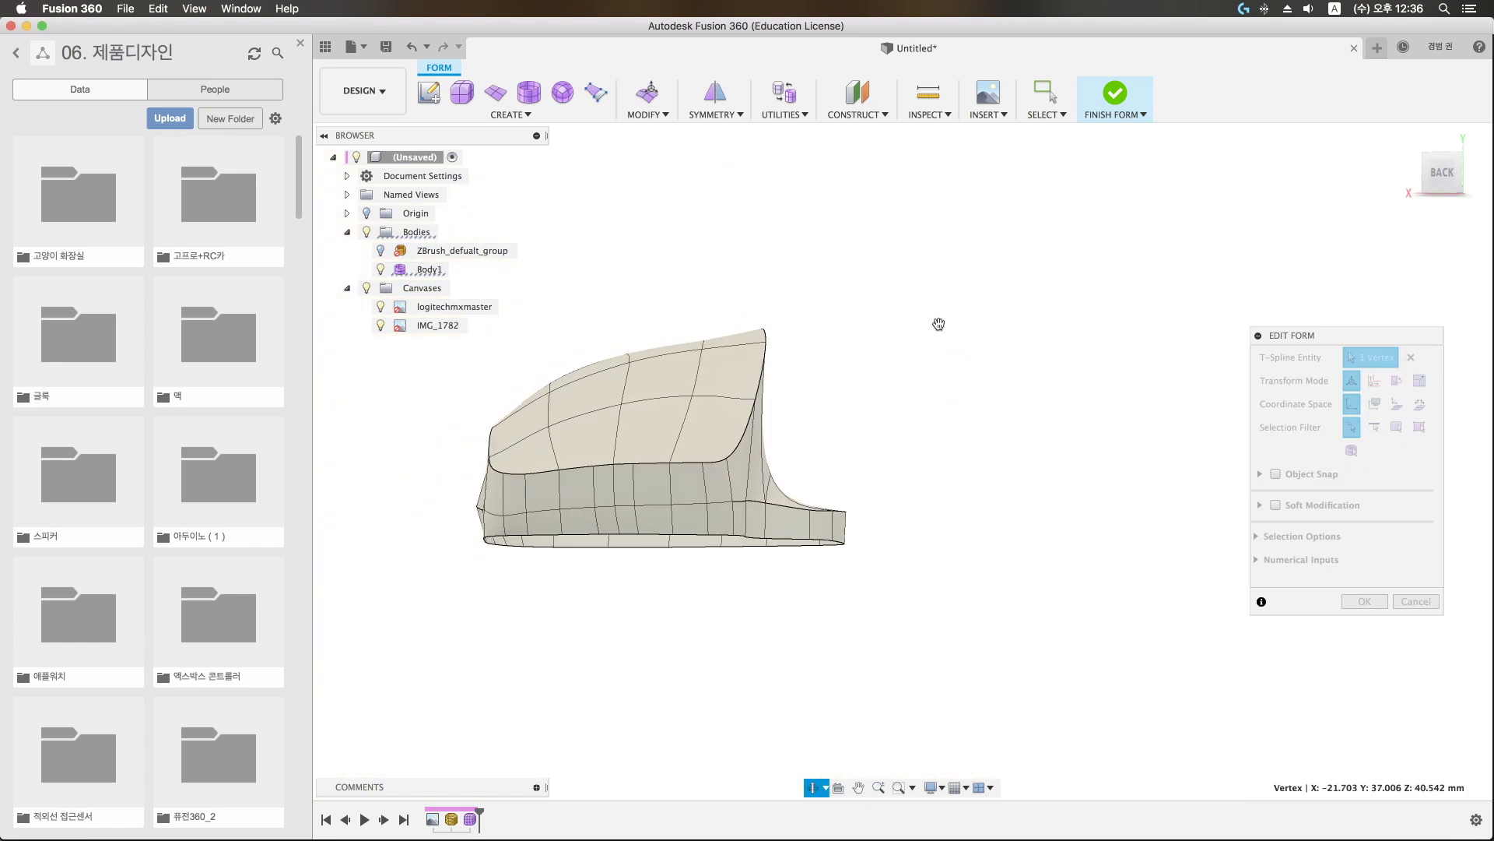
left_click(1452, 178)
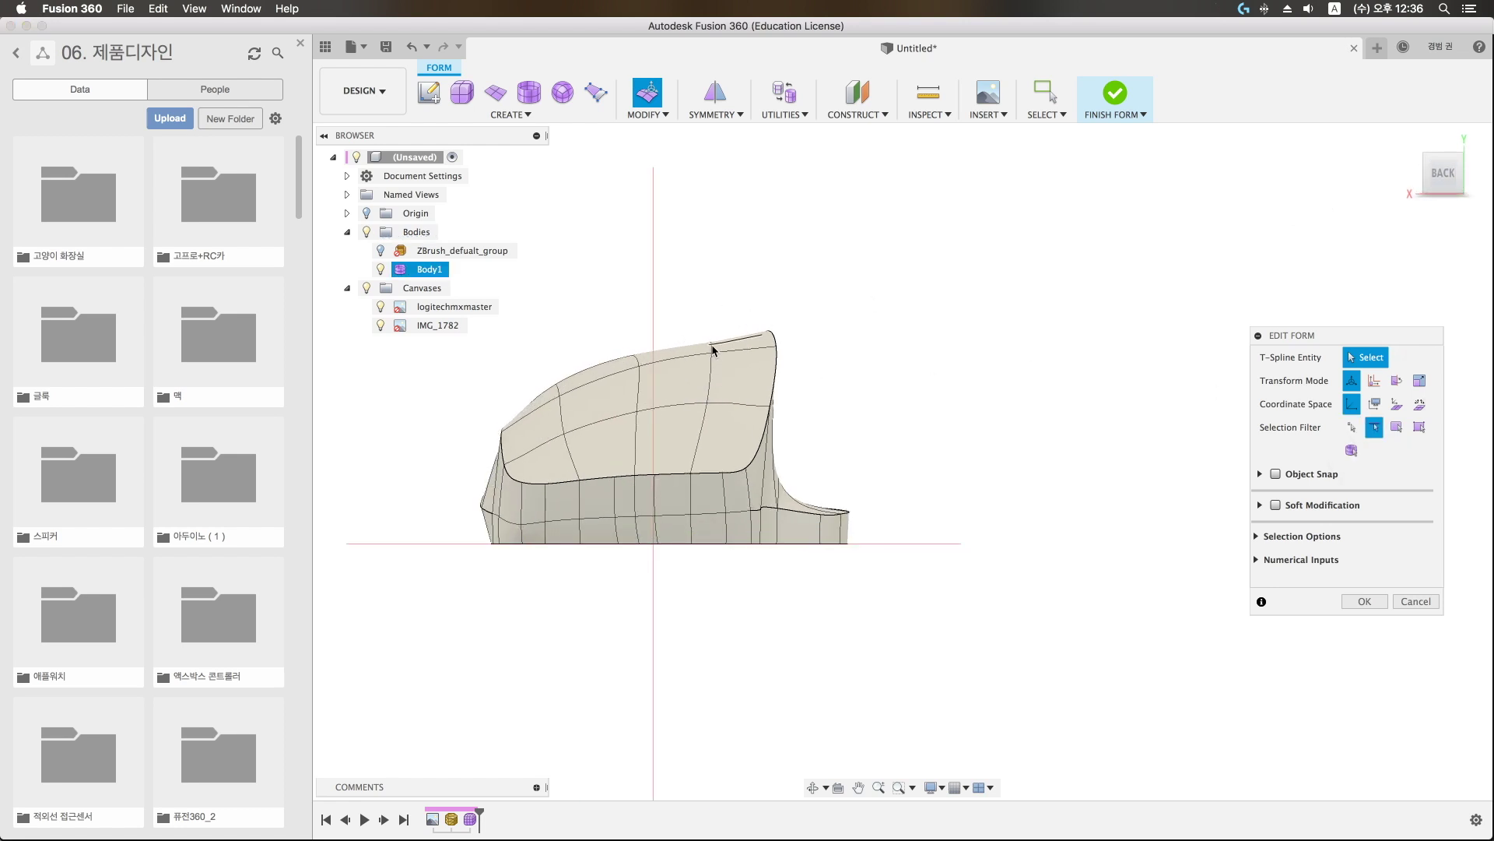
Step: Pull the lower front edge and tip vertices to match the side photo, one moving about 7.8 mm
left_click(710, 342)
left_click(635, 342)
left_click(555, 354)
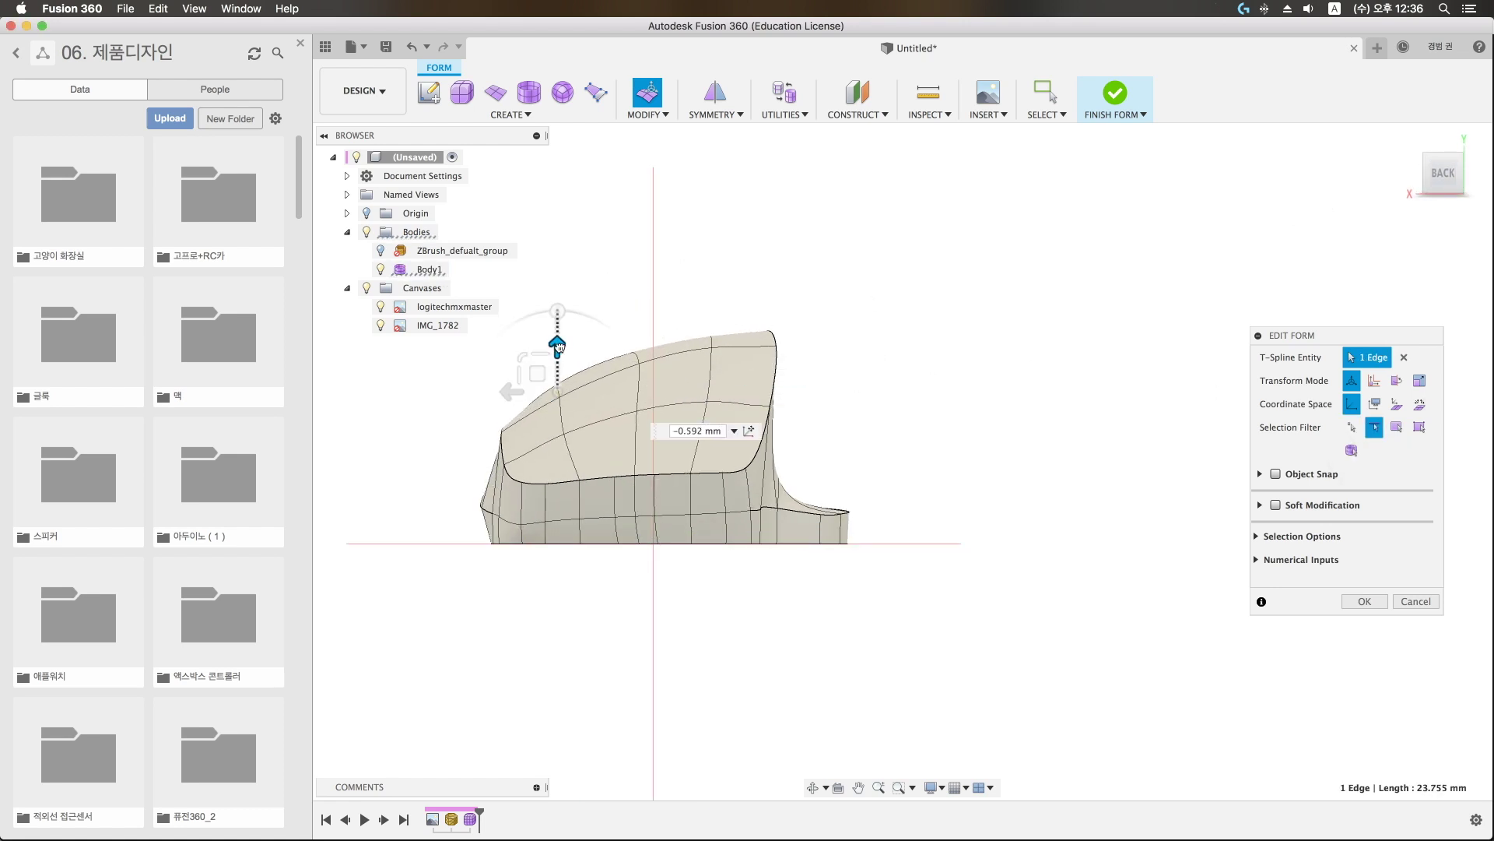
middle_click_drag(554, 354, 853, 426, "shift")
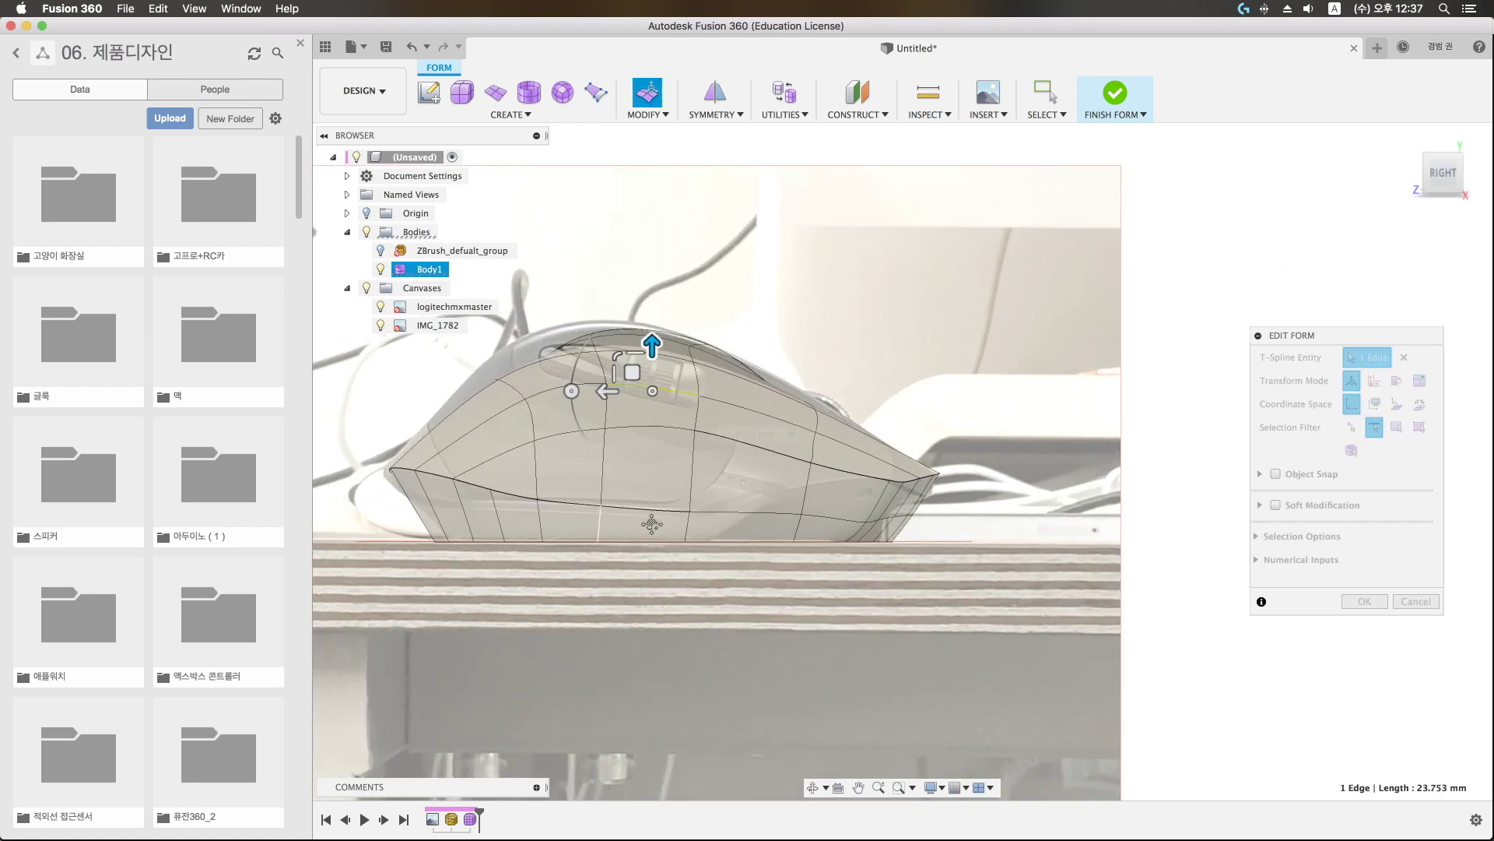
mouse_move(570, 531)
middle_mouse_down()
mouse_move(705, 510)
mouse_move(570, 502)
middle_mouse_up()
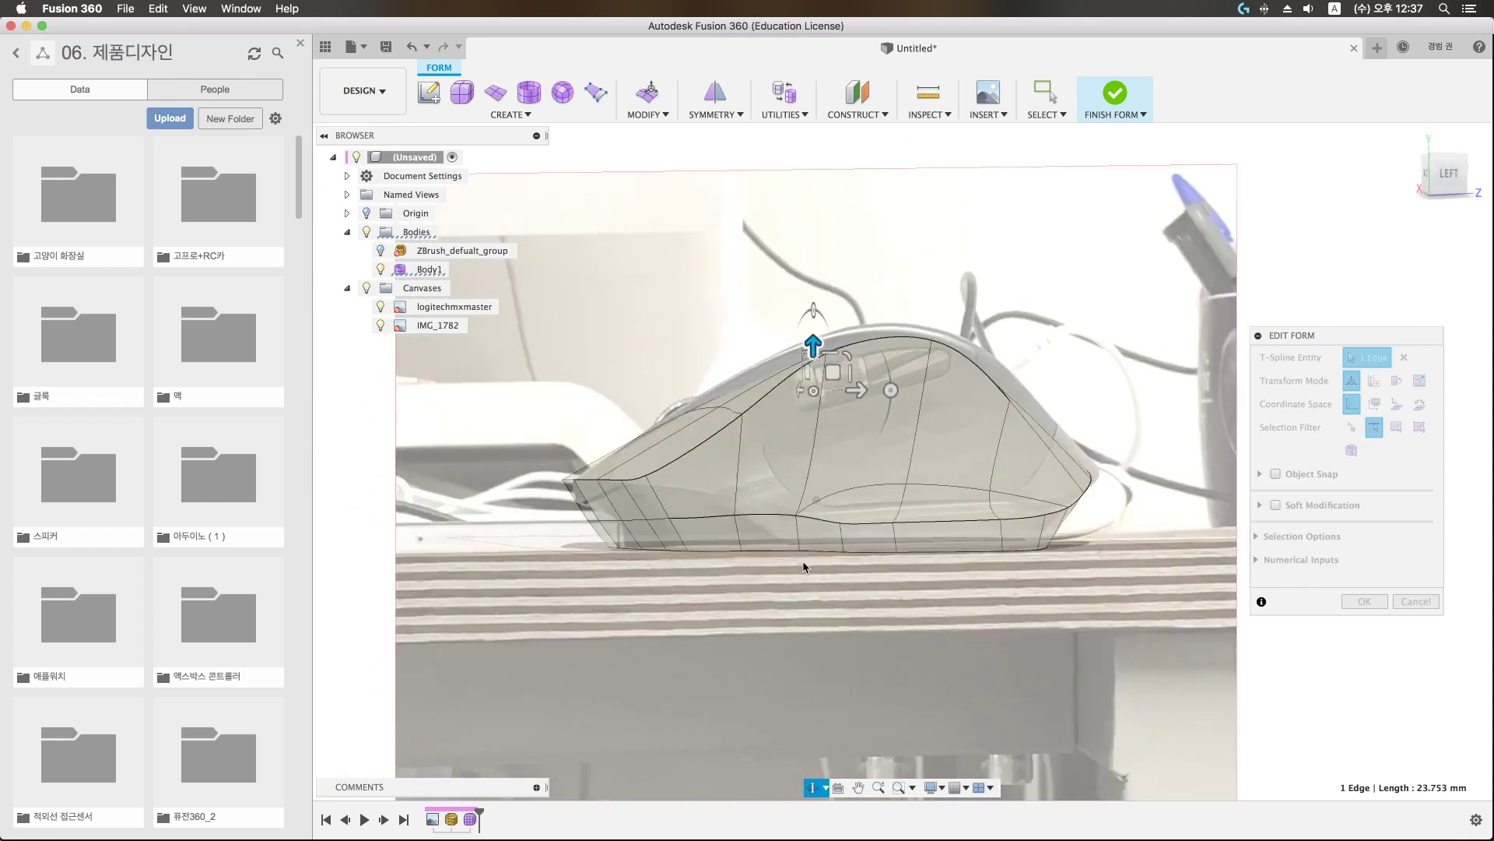
scroll(571, 502, "up", 5)
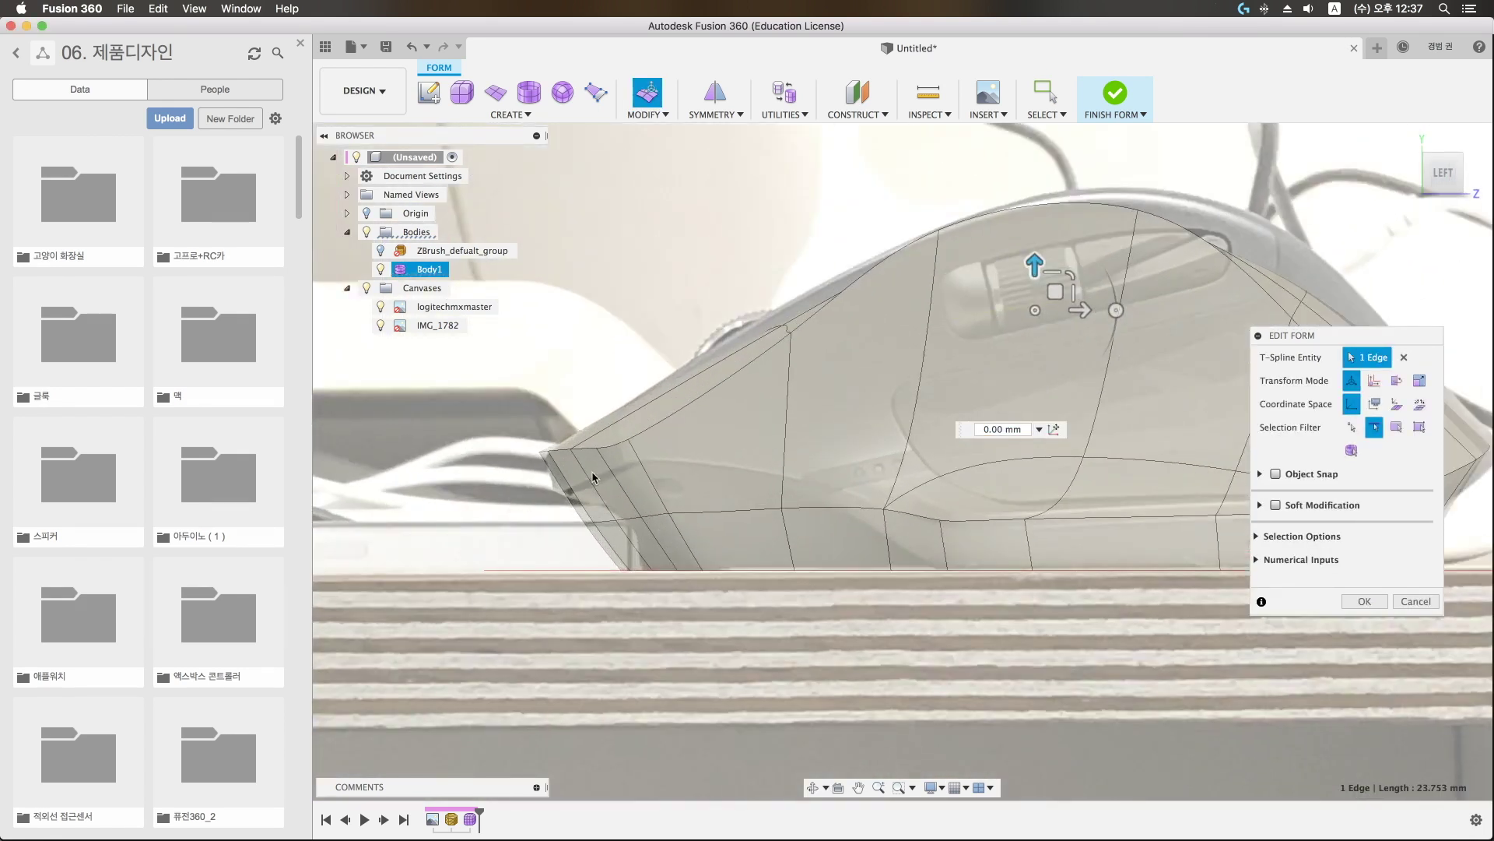
left_click(747, 514)
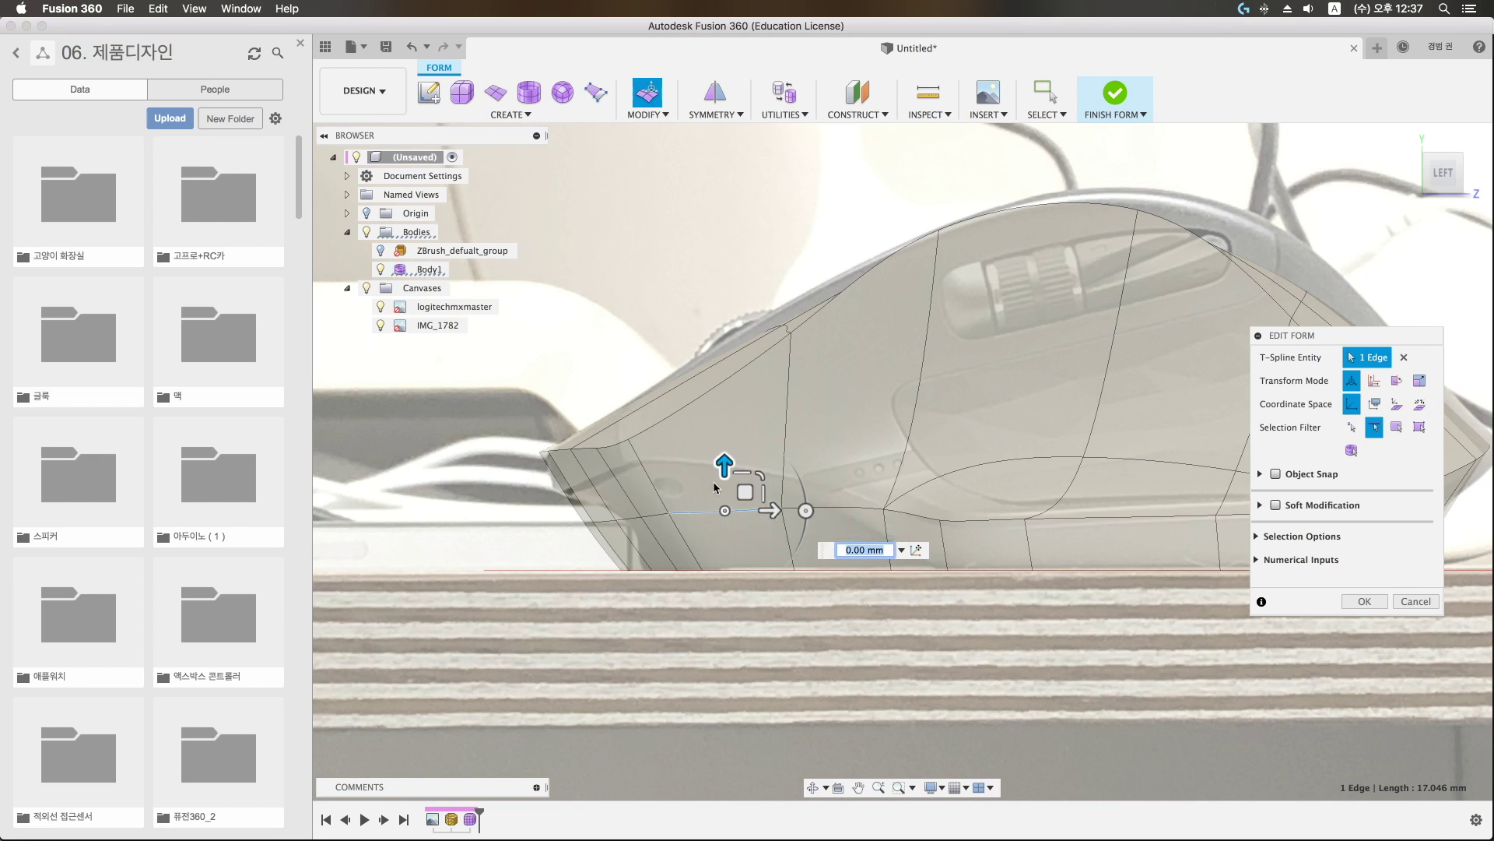
left_click_drag(724, 464, 621, 450)
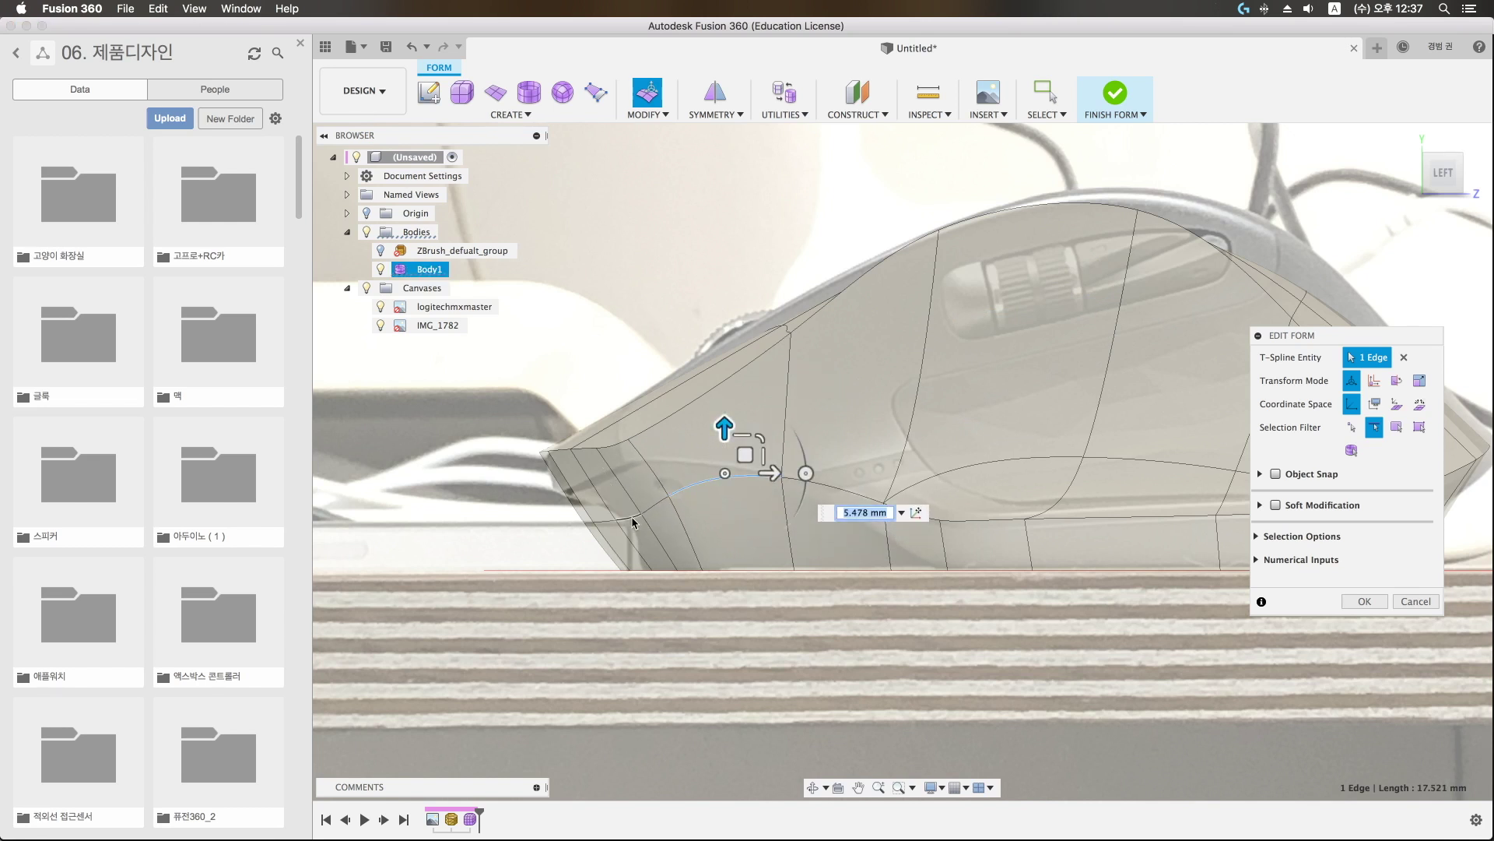
left_click(1352, 427)
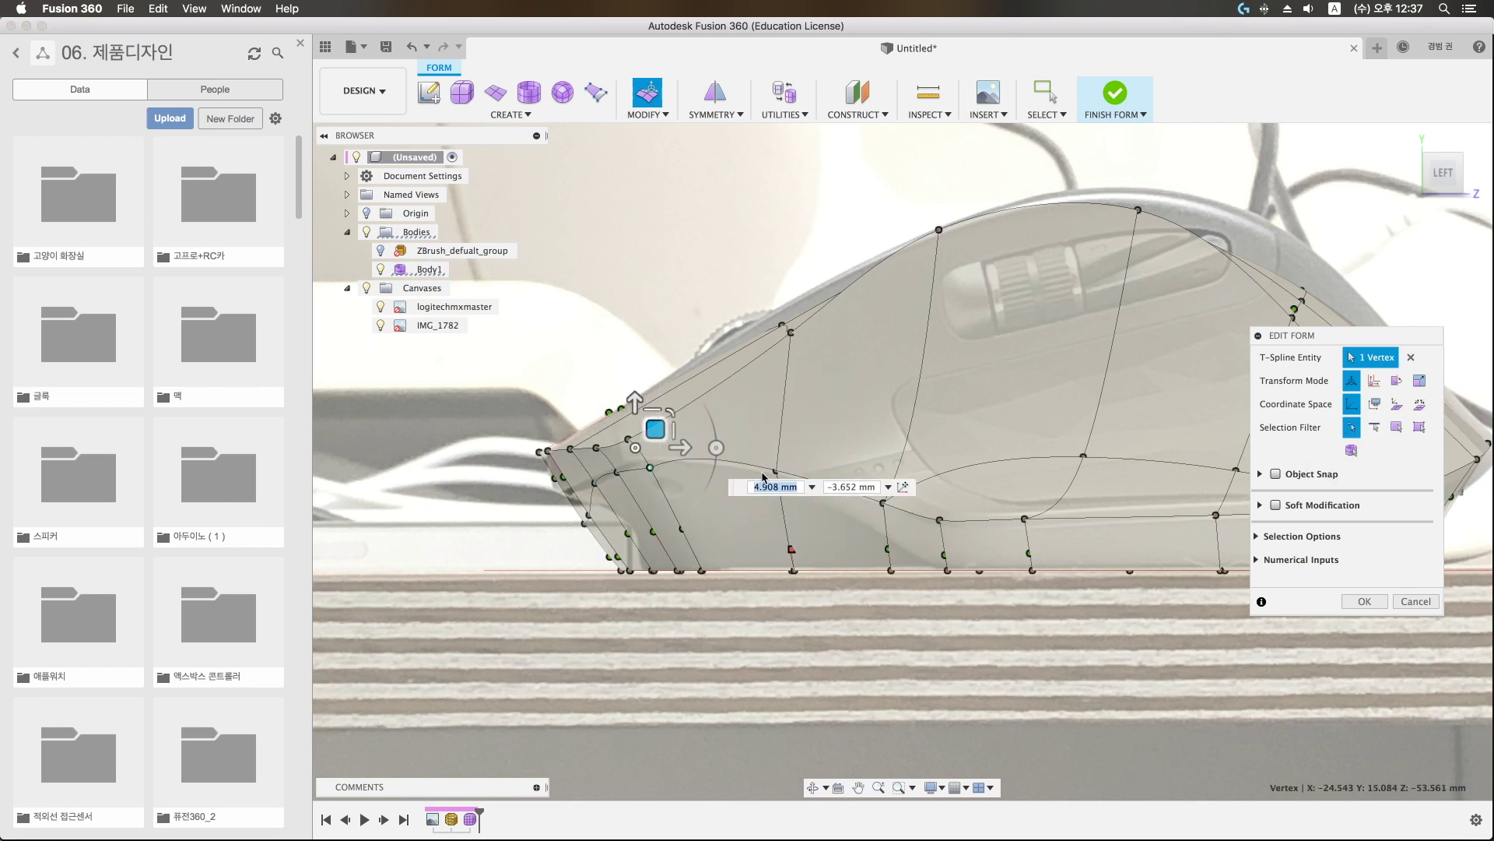
left_click_drag(781, 475, 810, 463)
left_click(610, 491)
left_click_drag(610, 490, 598, 457)
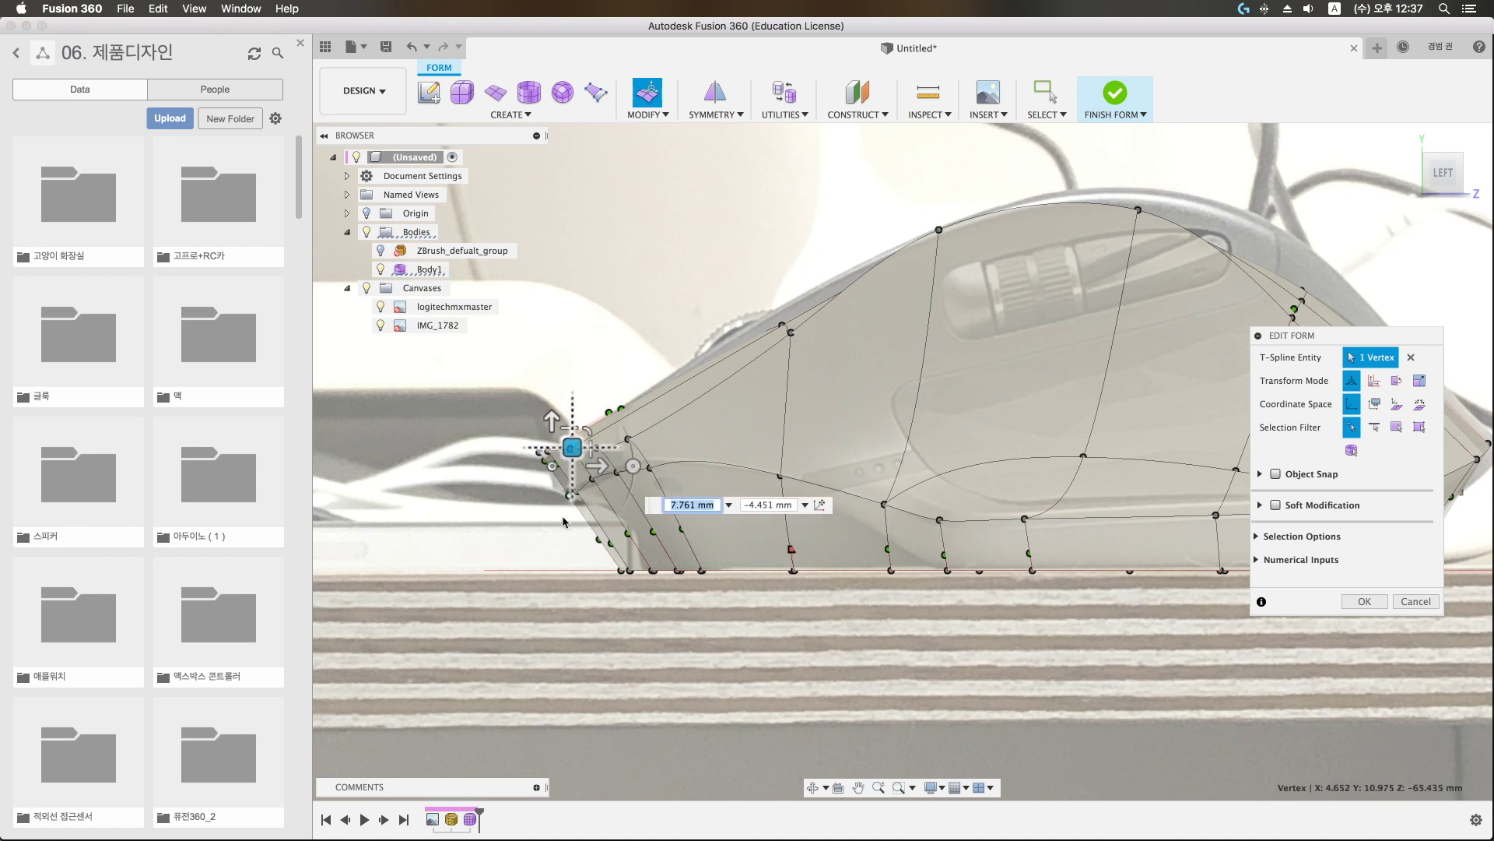
Step: Nudge a rear vertex and raise two top edges to refine the body's profile
middle_click_drag(599, 457, 843, 434)
left_click(811, 438)
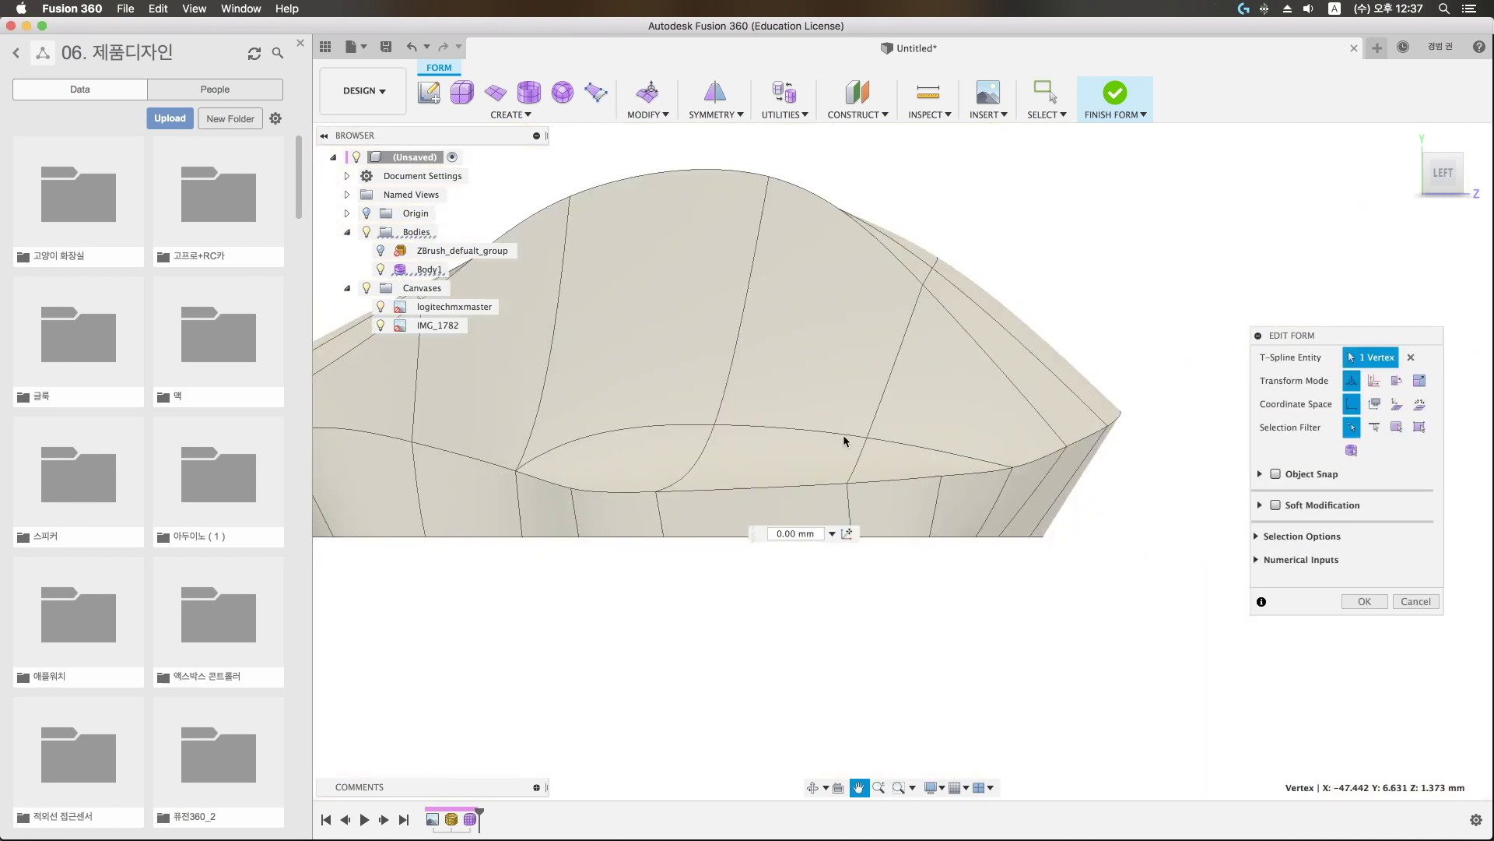
left_click_drag(942, 436, 941, 428)
left_click(1374, 426)
left_click(932, 261)
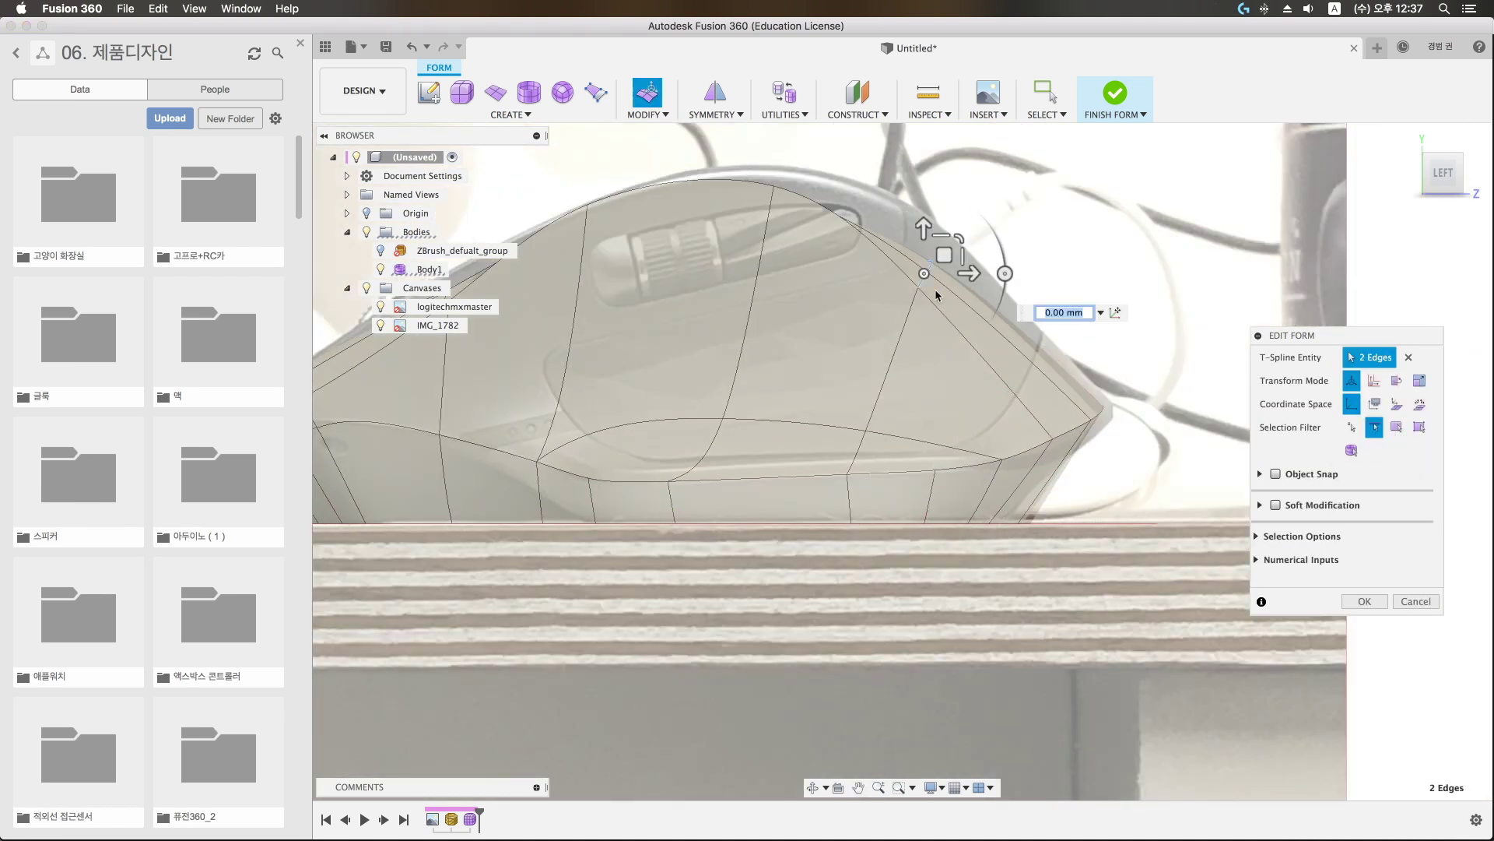
left_click_drag(950, 250, 960, 205)
mouse_move(959, 205)
middle_mouse_down("shift")
mouse_move(460, 438)
mouse_move(795, 418)
mouse_move(895, 498)
mouse_move(764, 544)
middle_mouse_up("shift")
Step: Crease the edge loop along the lower side of the mouse body
double_click(779, 536)
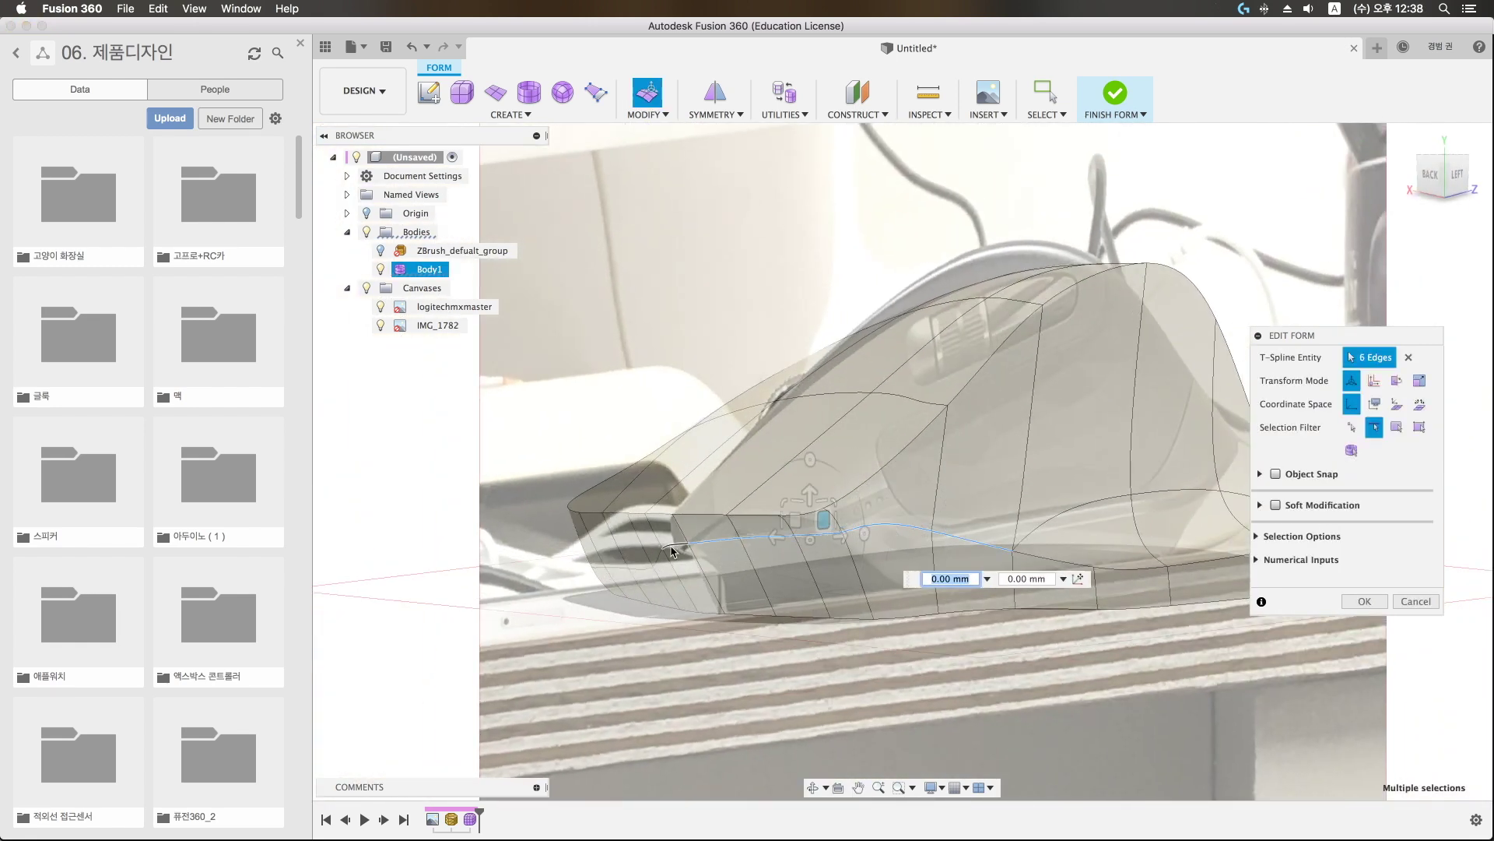
left_click(646, 94)
left_click(666, 298)
left_click(1415, 430)
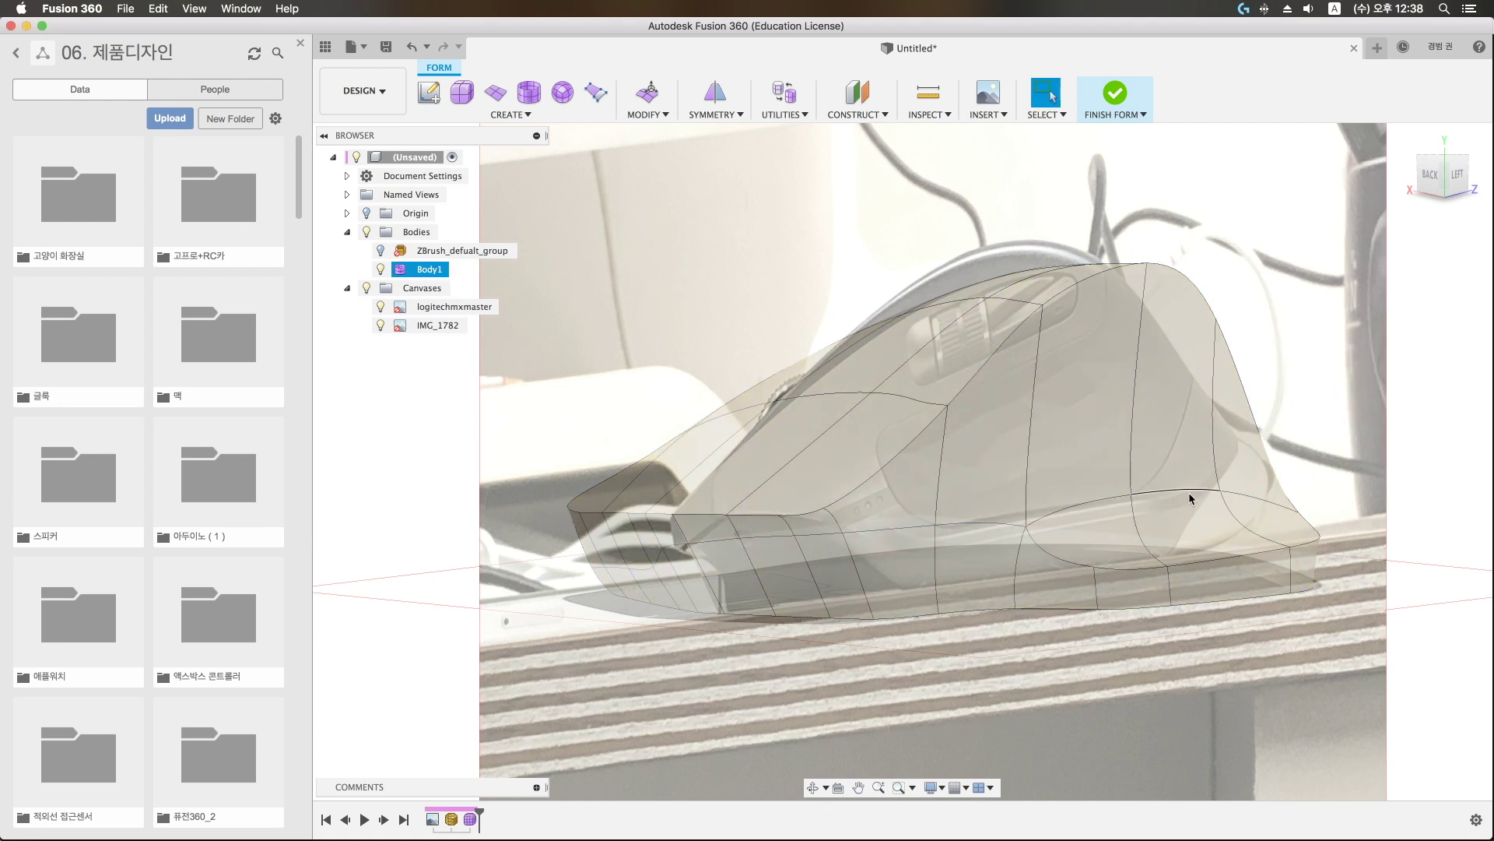
double_click(774, 537)
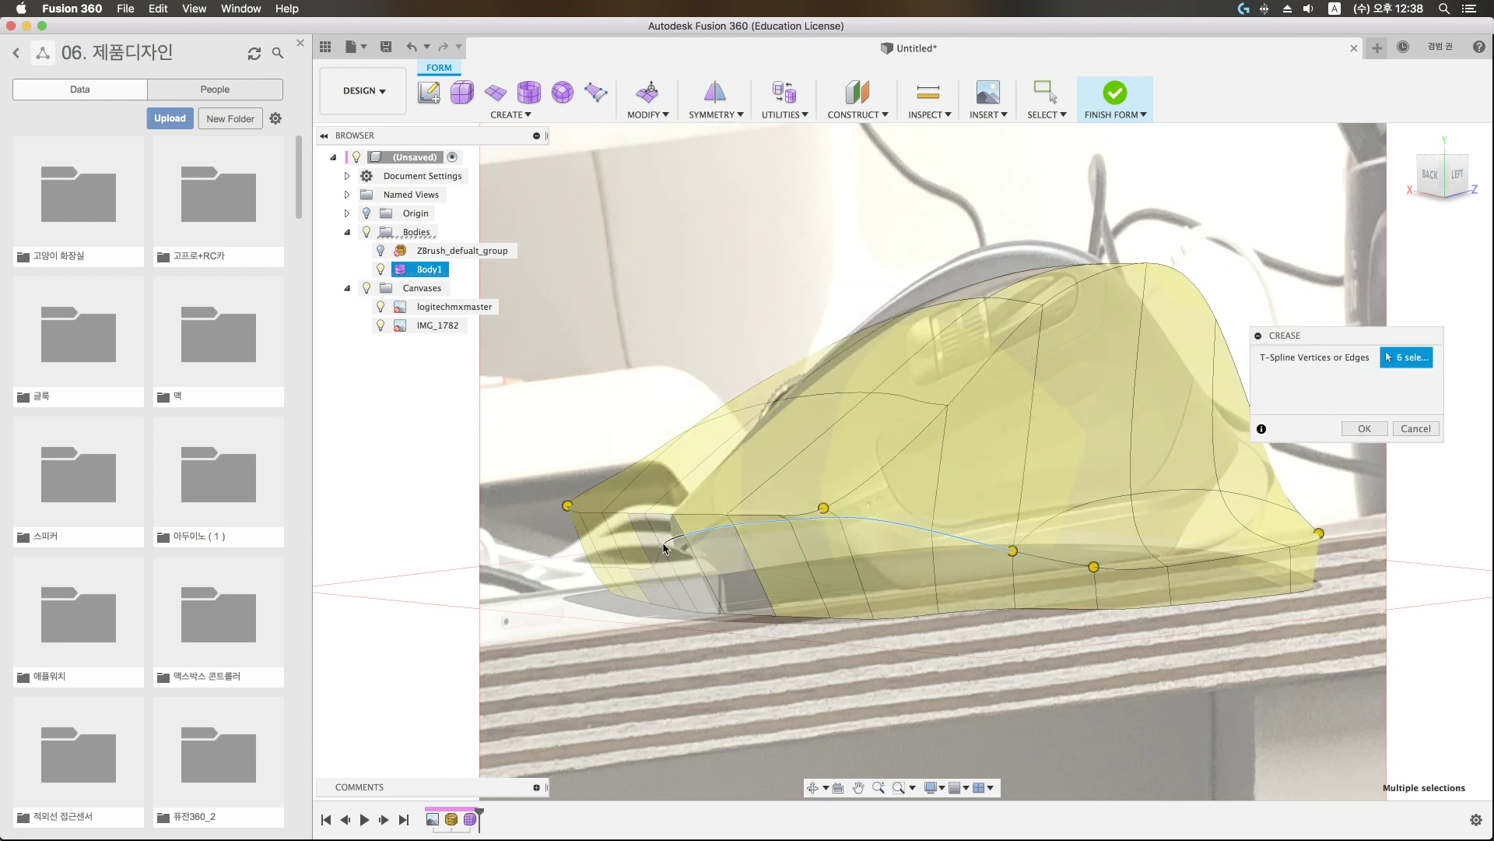
mouse_move(668, 545)
middle_mouse_down("shift")
mouse_move(595, 599)
mouse_move(1018, 545)
mouse_move(1129, 506)
middle_mouse_up("shift")
key("Return")
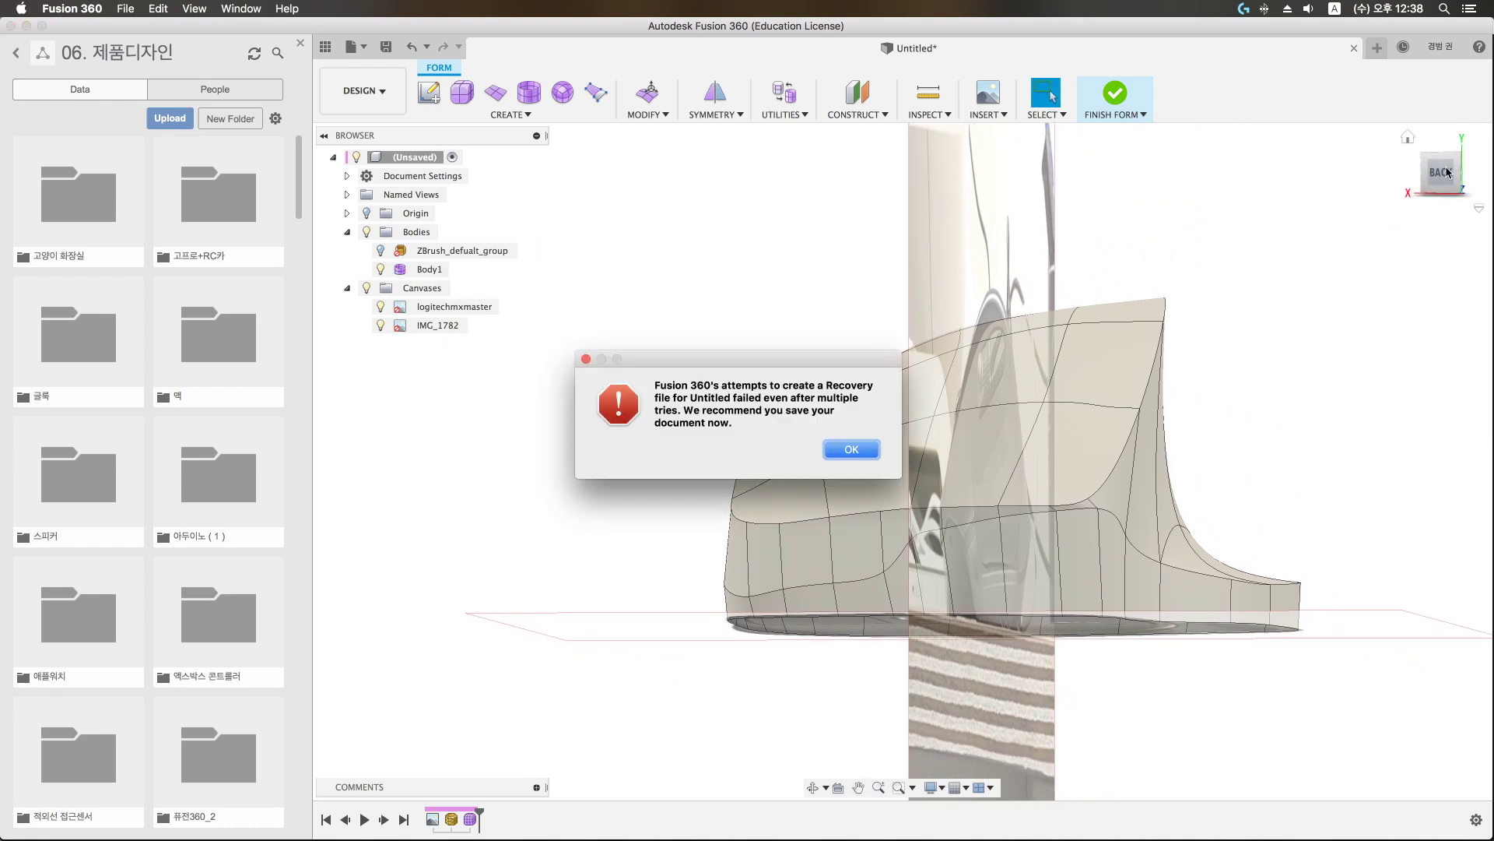
Step: Dismiss the recovery-file warning and save the design as mxmaster
left_click(846, 452)
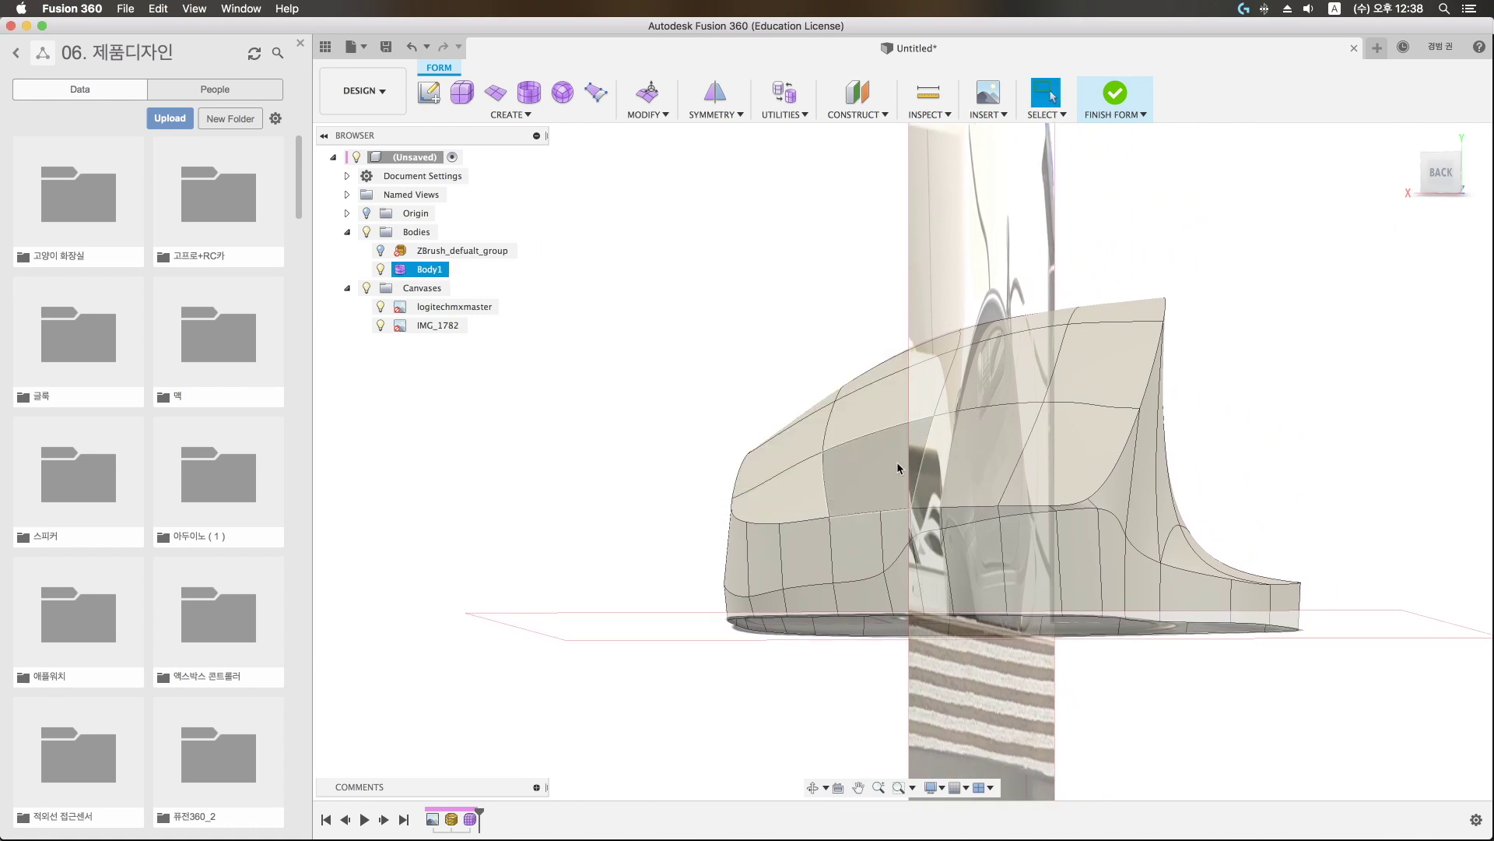
middle_click_drag(1111, 417, 1179, 422, "shift")
key("super+s")
type("mxmas")
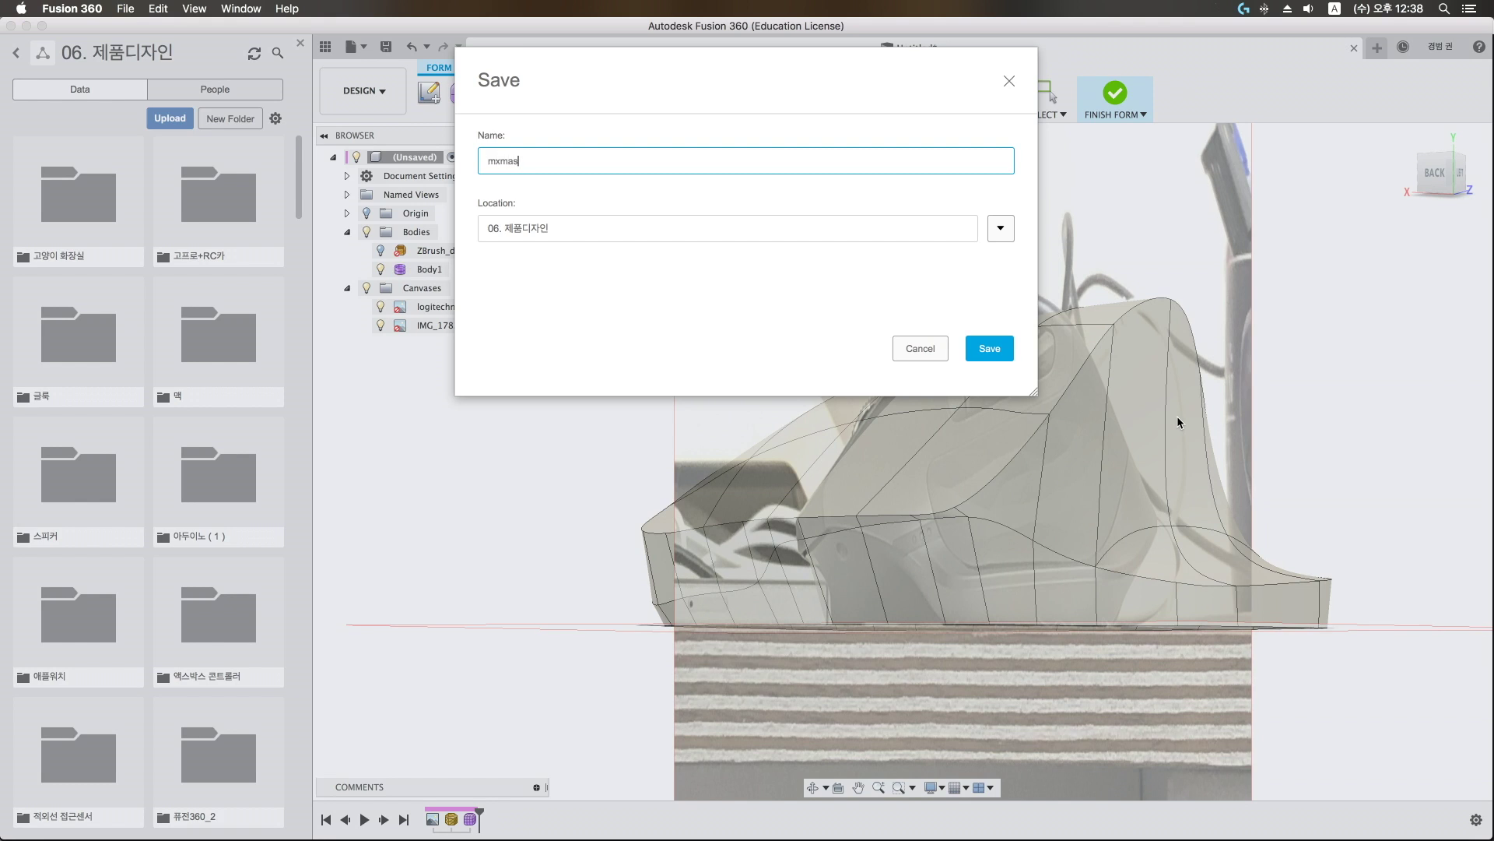
type("ter")
key("Return")
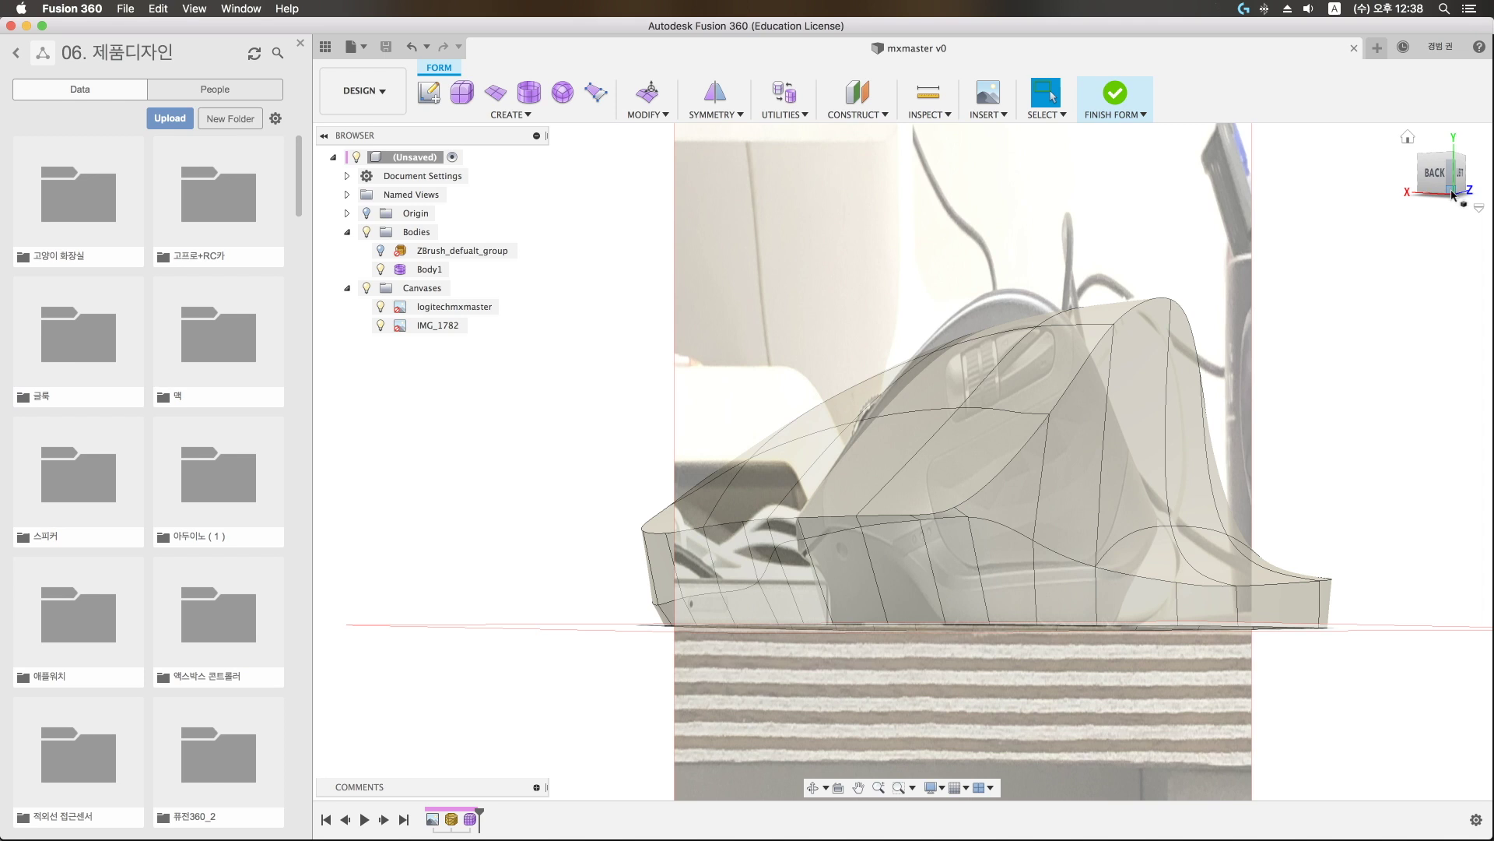
Step: From the left view, select the front-tip edges and pull them upward
left_click(1452, 194)
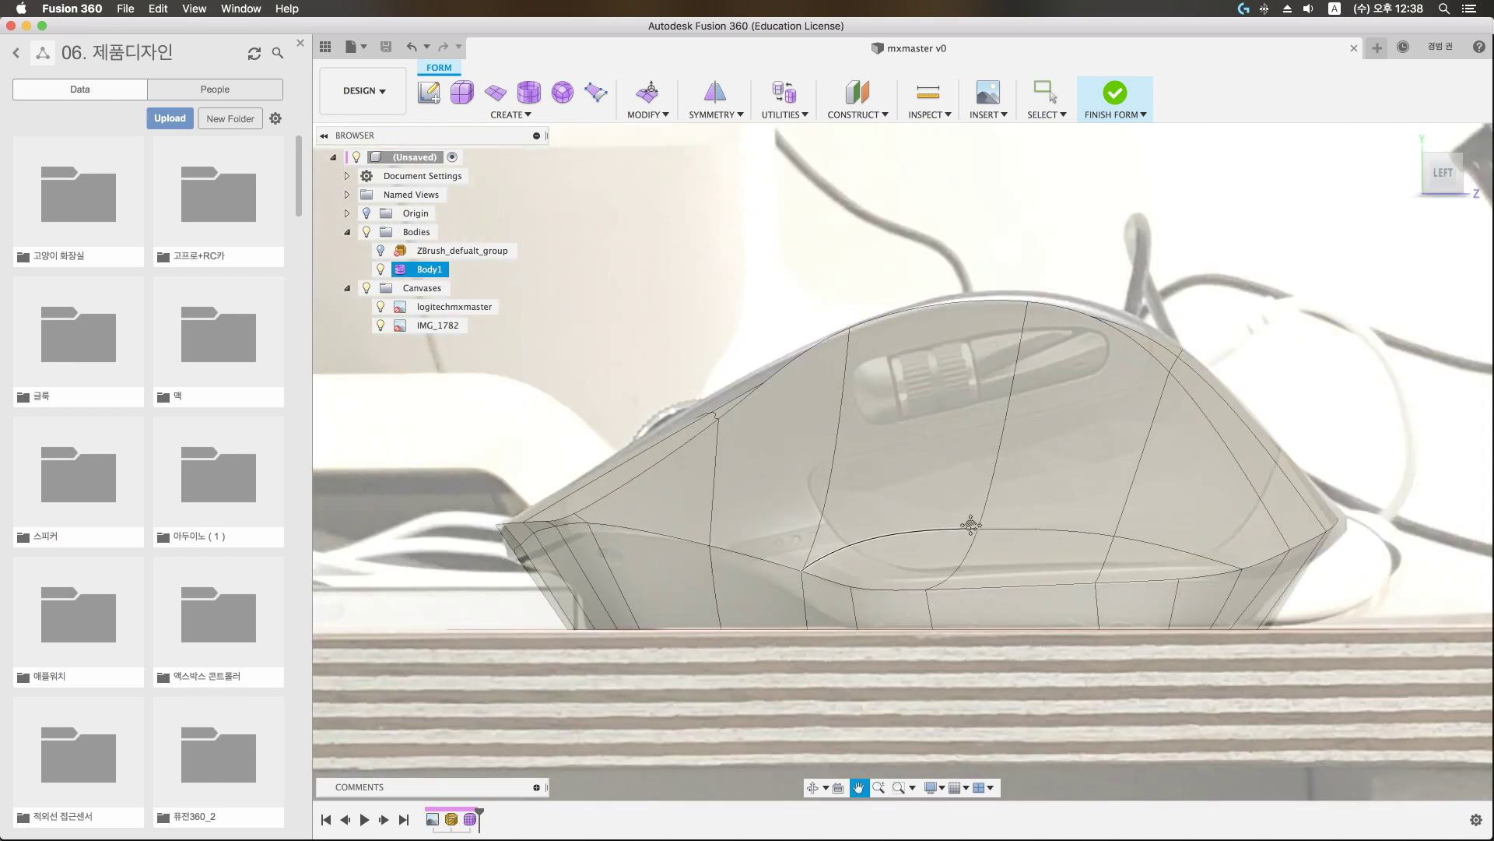
double_click(610, 516)
left_click(654, 506, "shift")
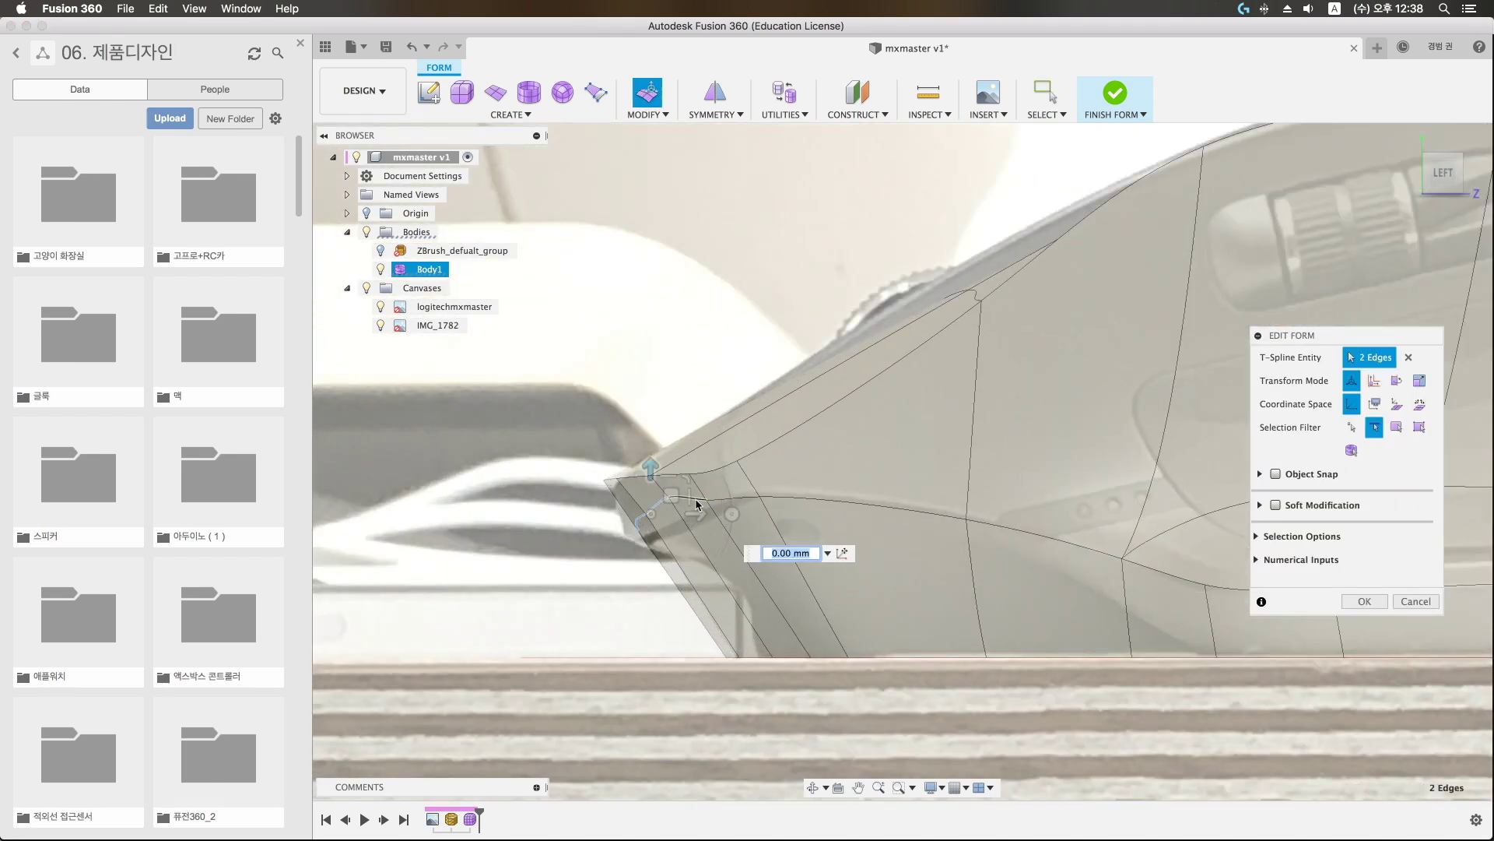
middle_click_drag(685, 511, 975, 554, "shift")
scroll(974, 554, "down", 3)
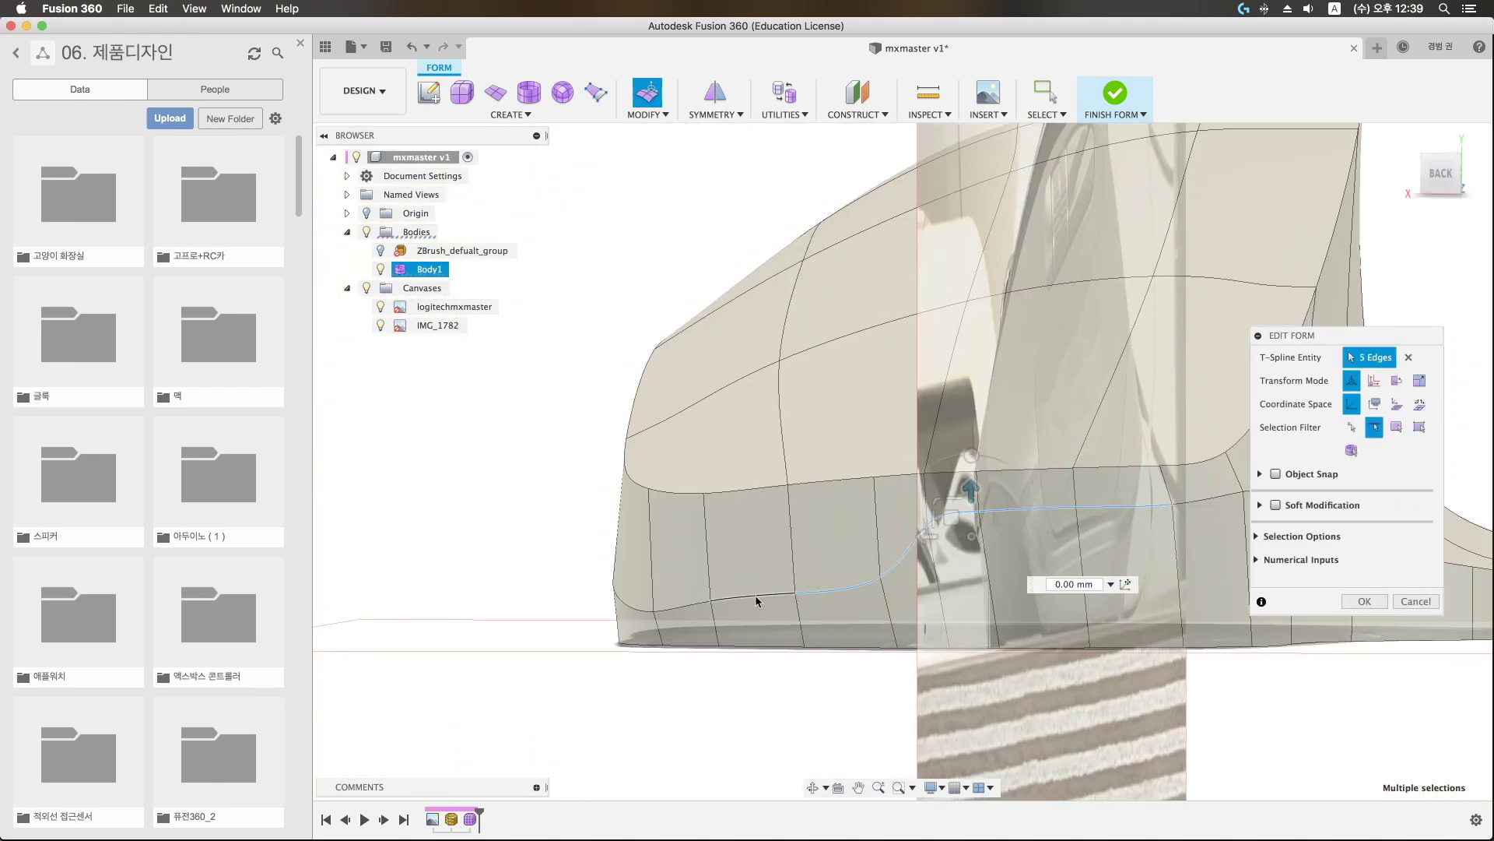
type("0.005")
left_click_drag(899, 518, 903, 476)
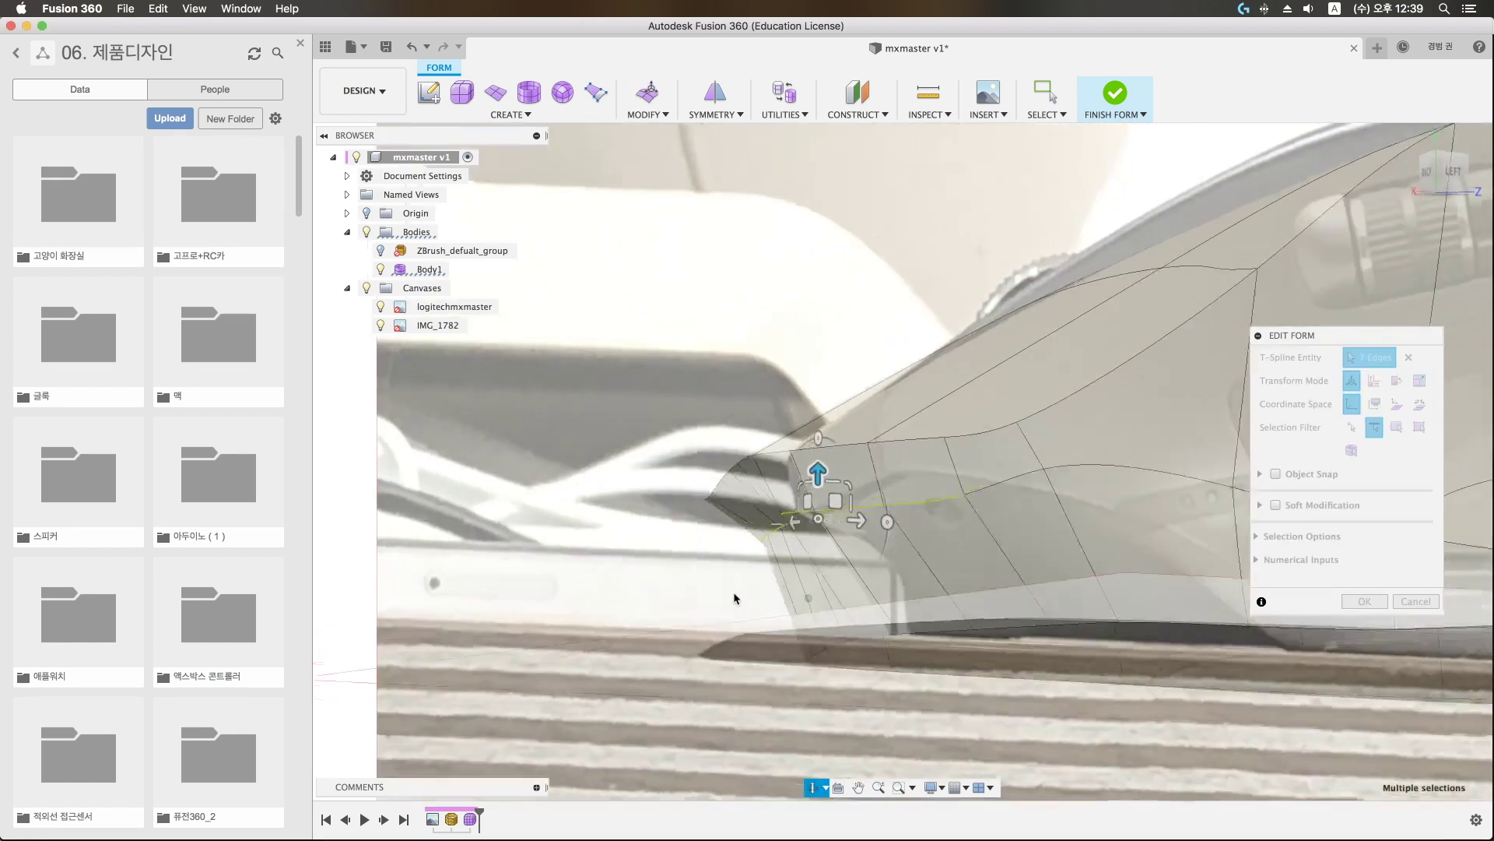
middle_click_drag(904, 476, 945, 599, "shift")
Step: Nudge front-tip vertices back along their axis, then bring up the Display Mode options
left_click(866, 513)
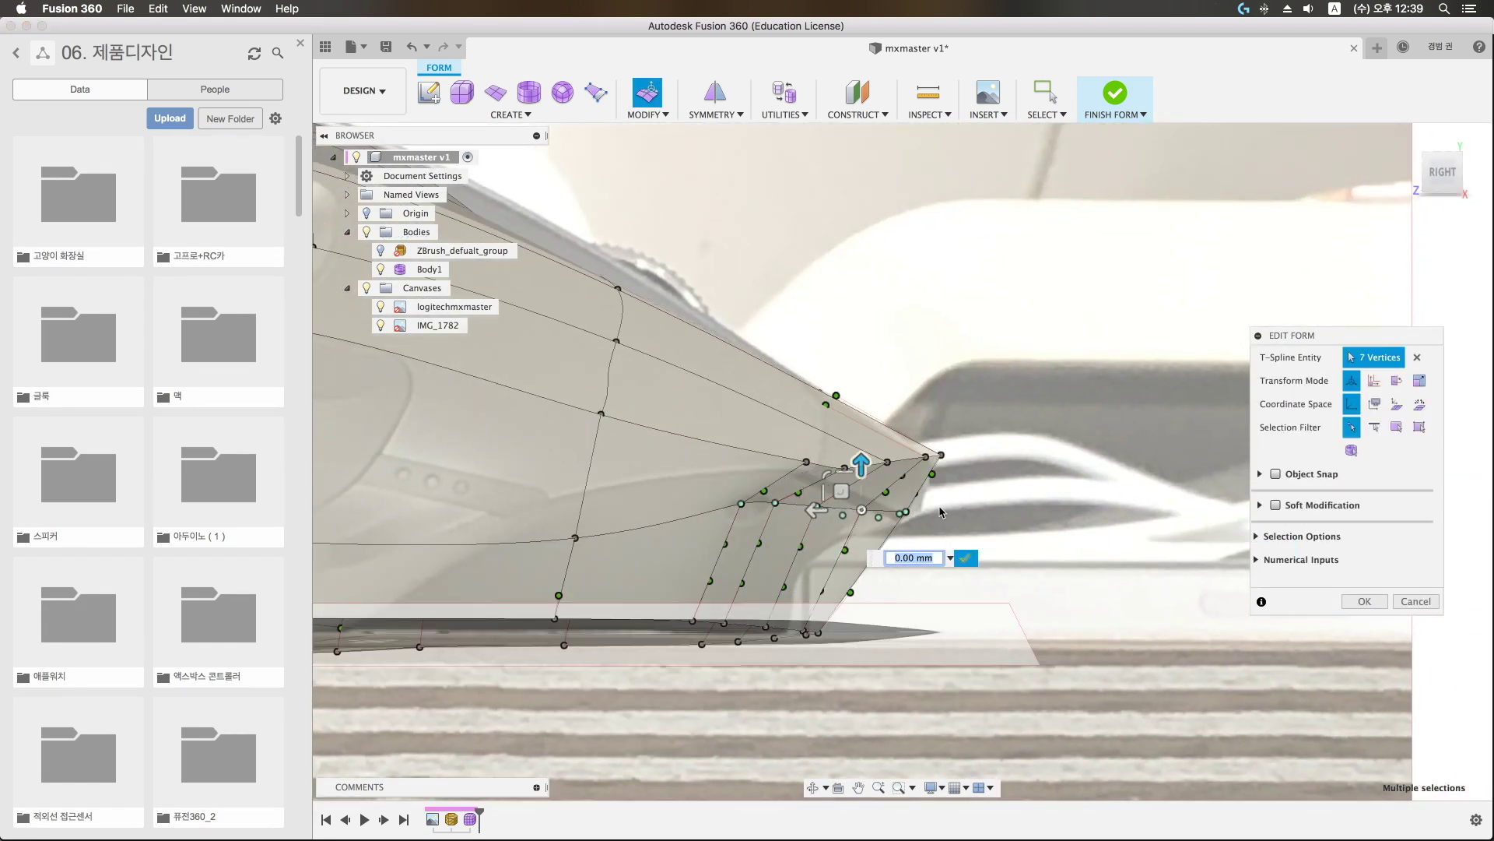
left_click(864, 512)
mouse_move(842, 513)
left_mouse_down()
mouse_move(891, 512)
mouse_move(733, 506)
mouse_move(758, 507)
left_mouse_up()
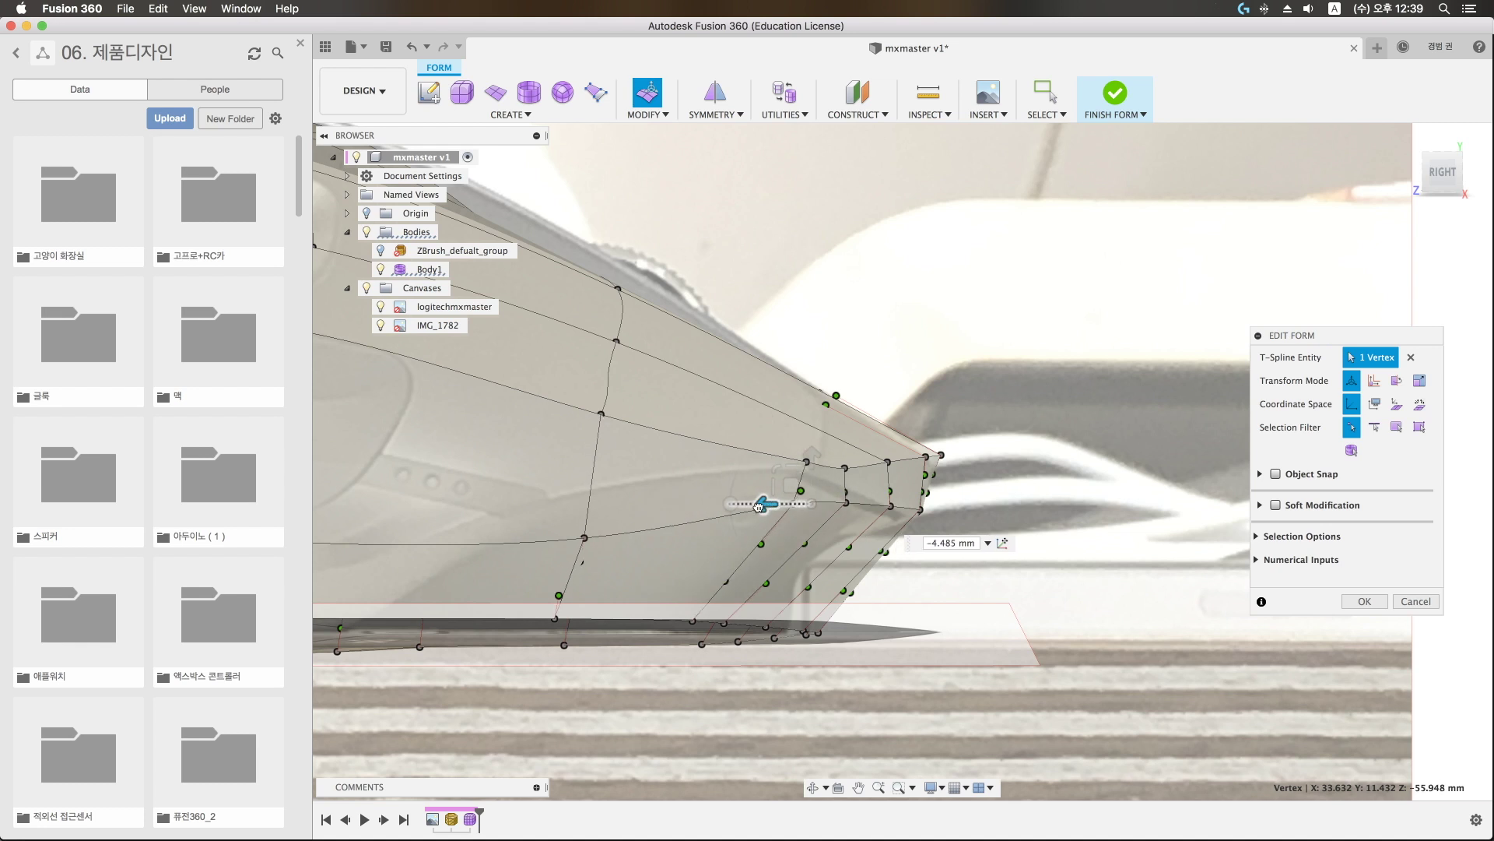
mouse_move(817, 552)
middle_mouse_down("shift")
mouse_move(754, 537)
mouse_move(733, 501)
mouse_move(752, 558)
middle_mouse_up("shift")
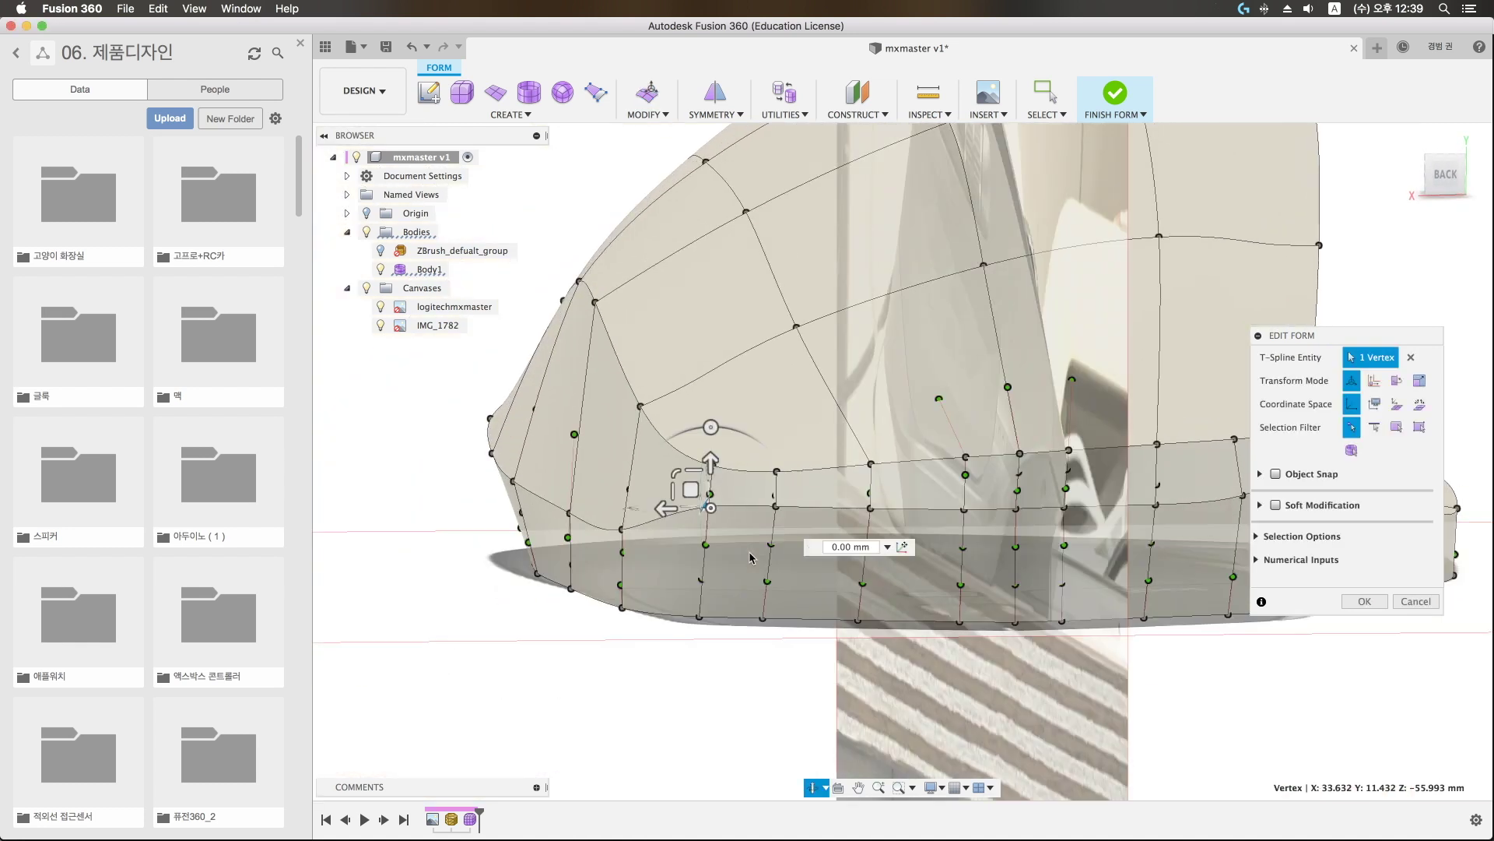
mouse_move(947, 550)
middle_mouse_down("shift")
mouse_move(954, 567)
mouse_move(950, 532)
mouse_move(895, 529)
mouse_move(802, 546)
mouse_move(860, 520)
middle_mouse_up("shift")
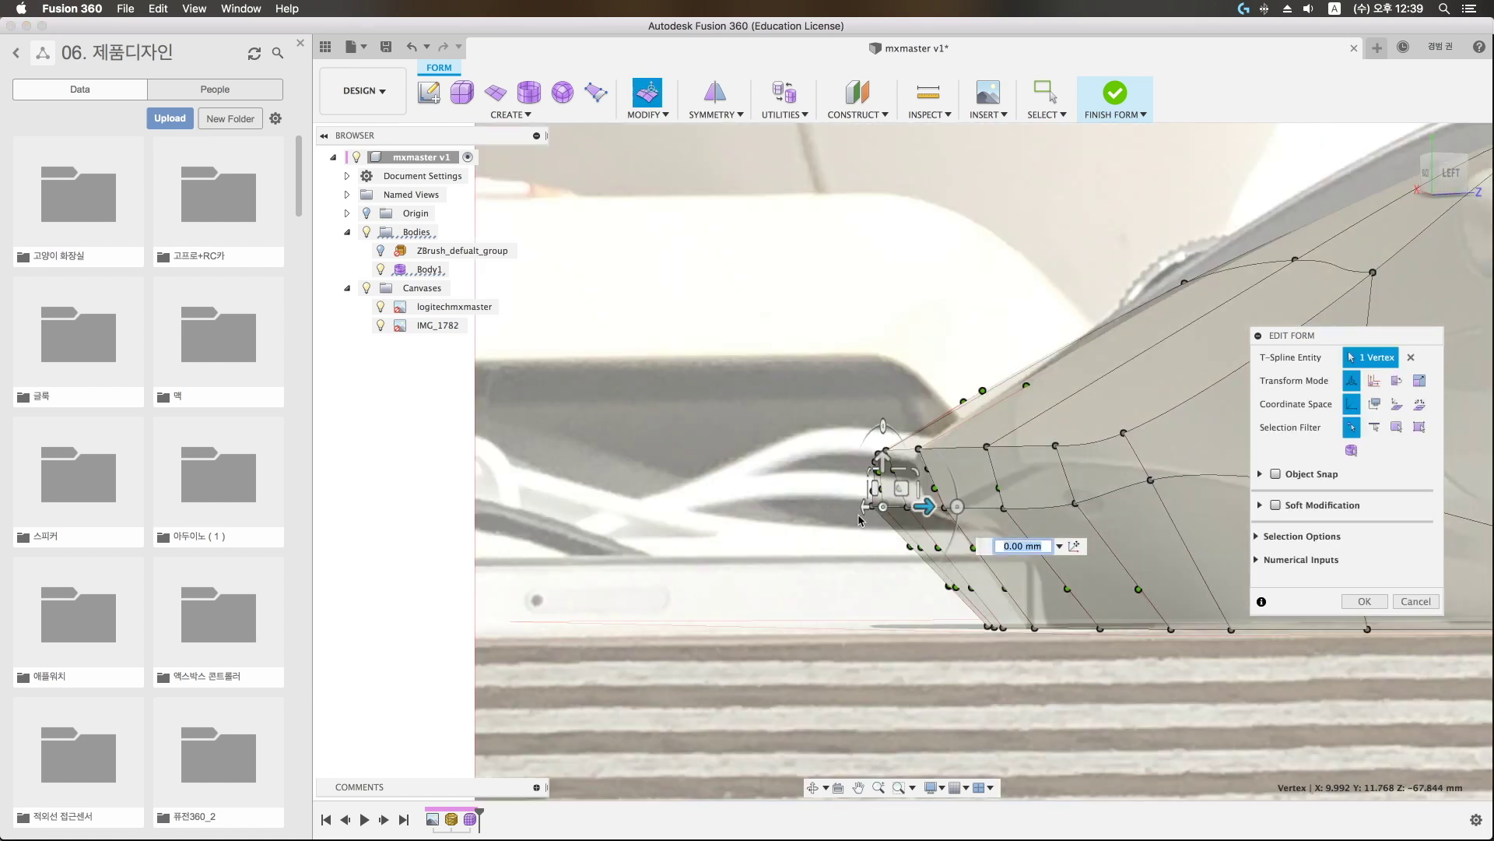
left_click_drag(924, 507, 930, 510)
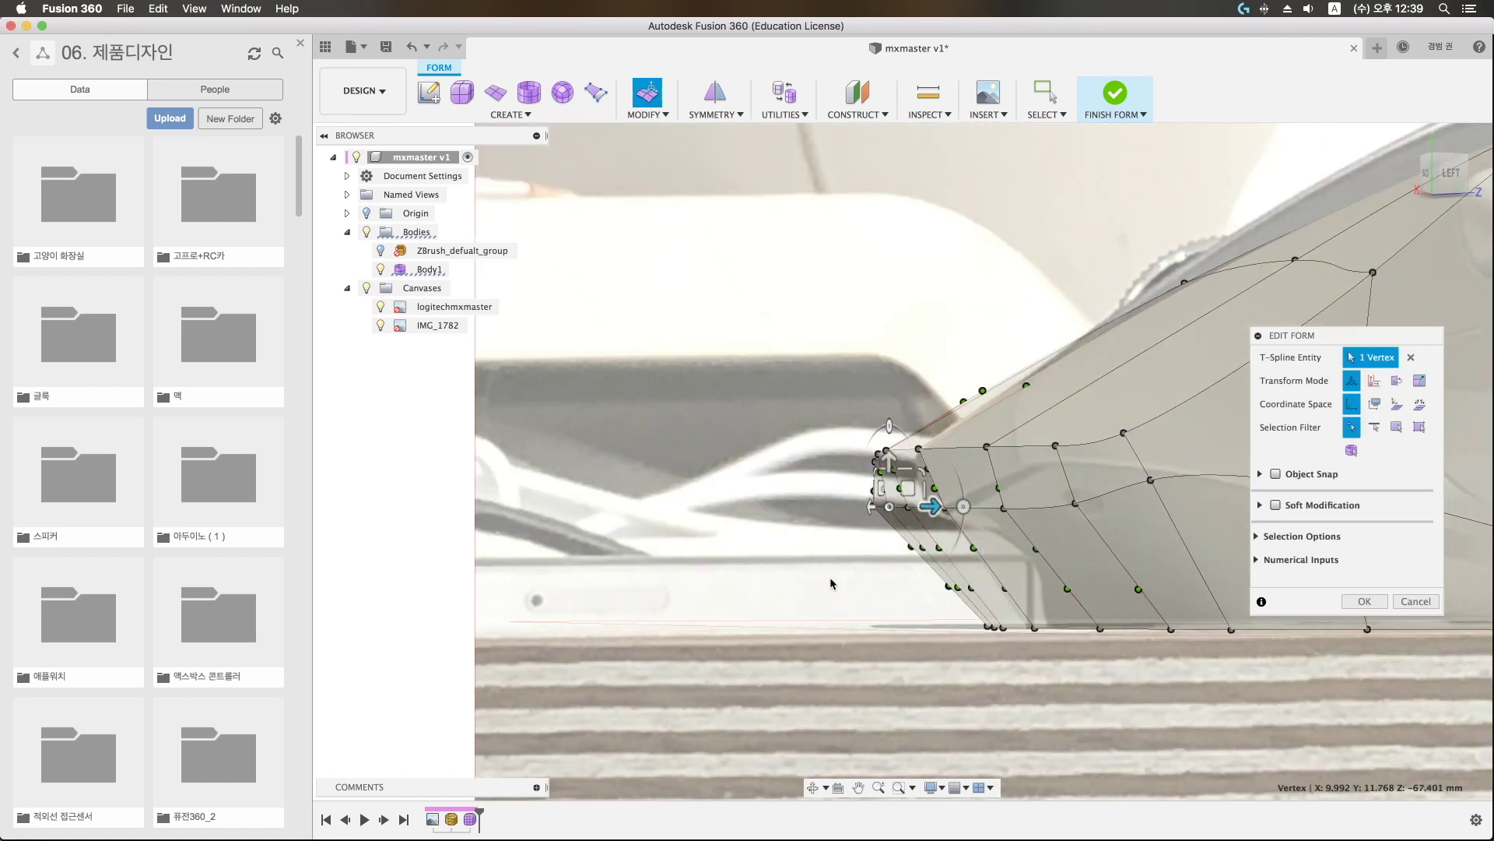
middle_click_drag(829, 582, 932, 496, "shift")
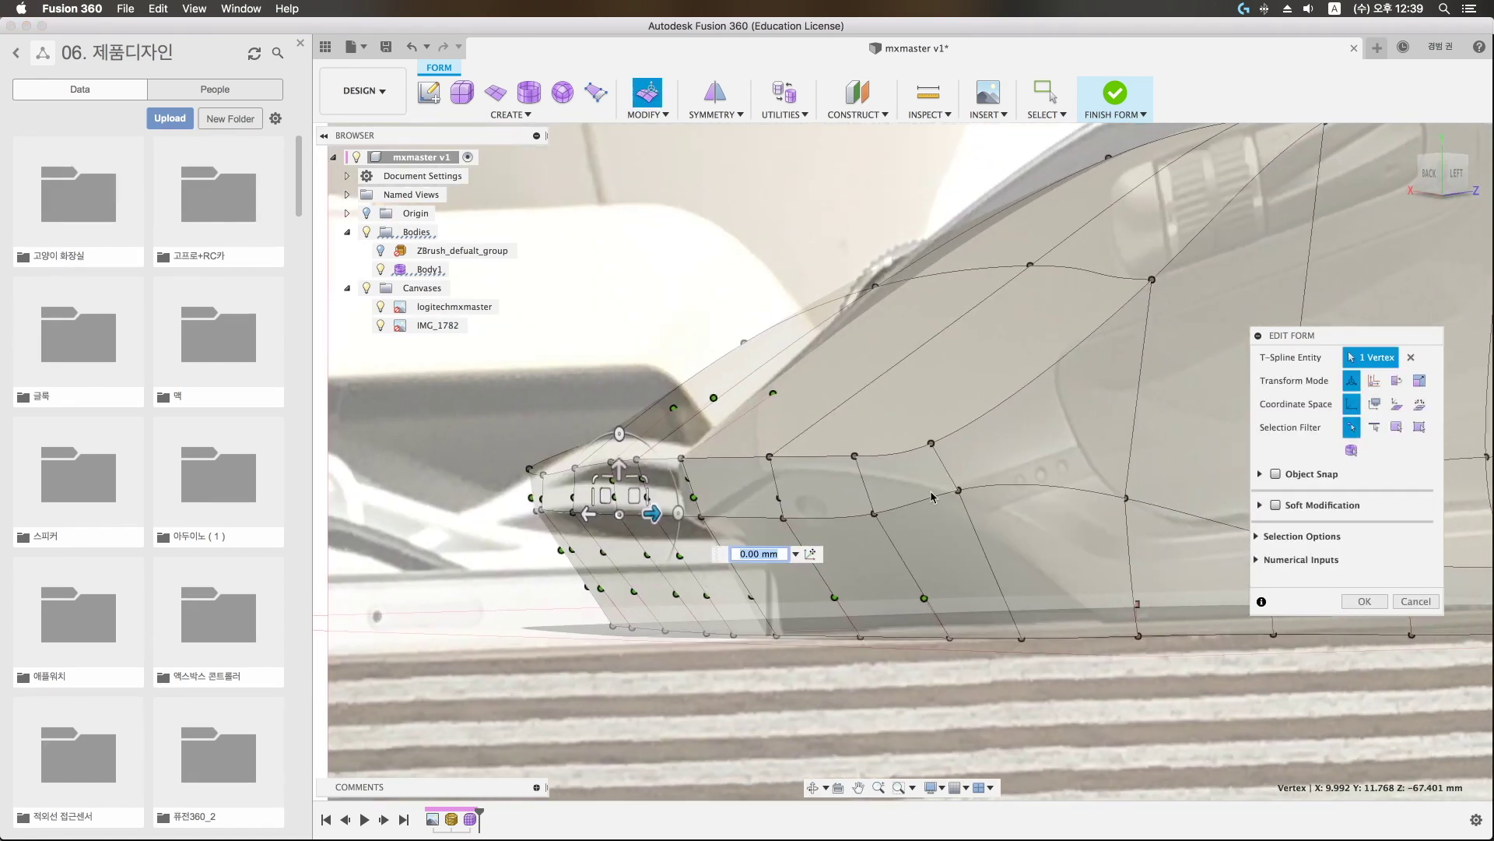
left_click(876, 515)
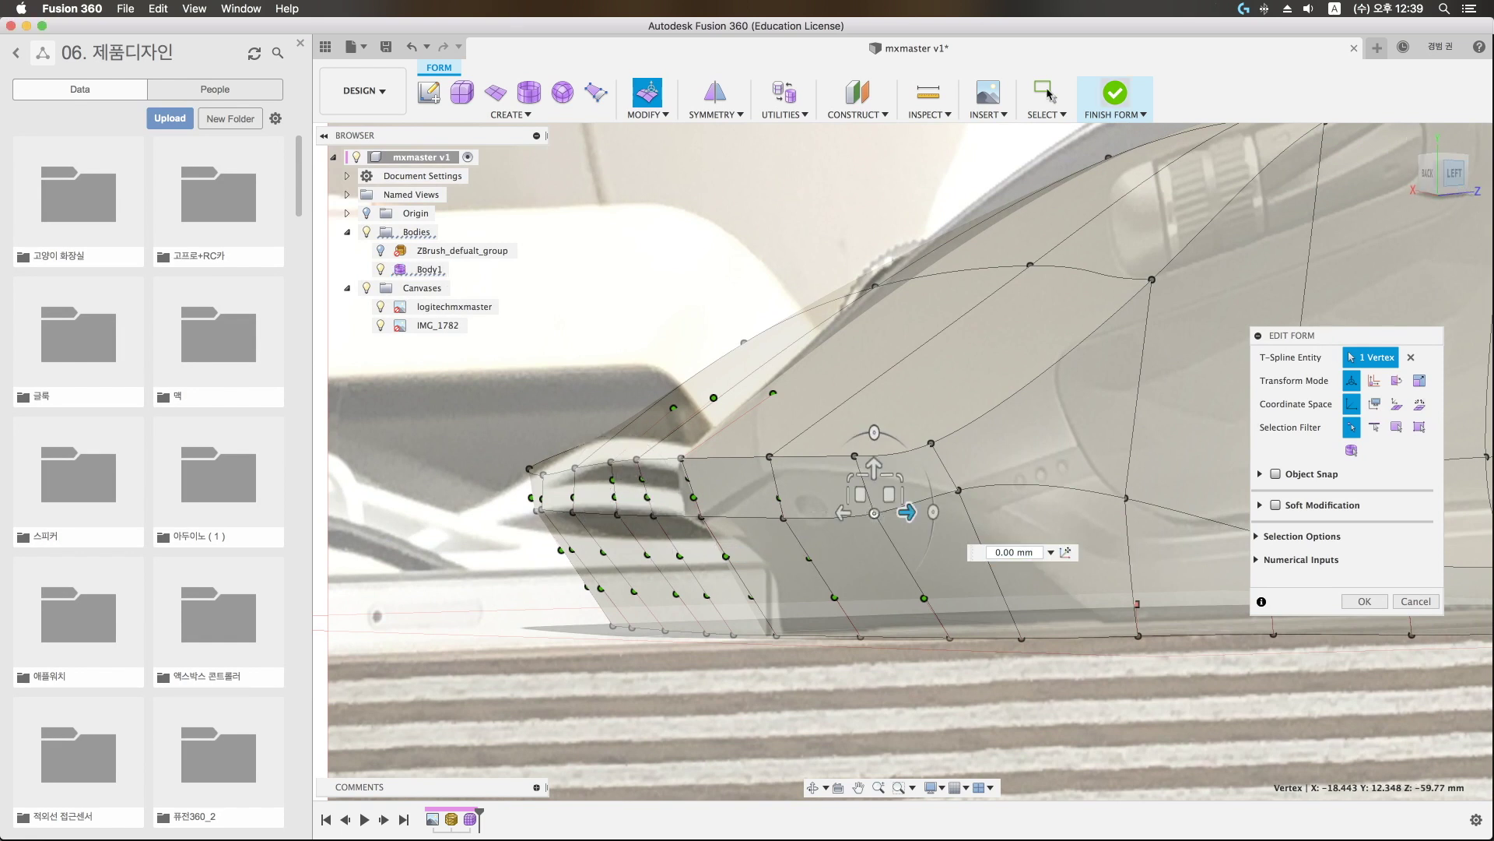
left_click(785, 92)
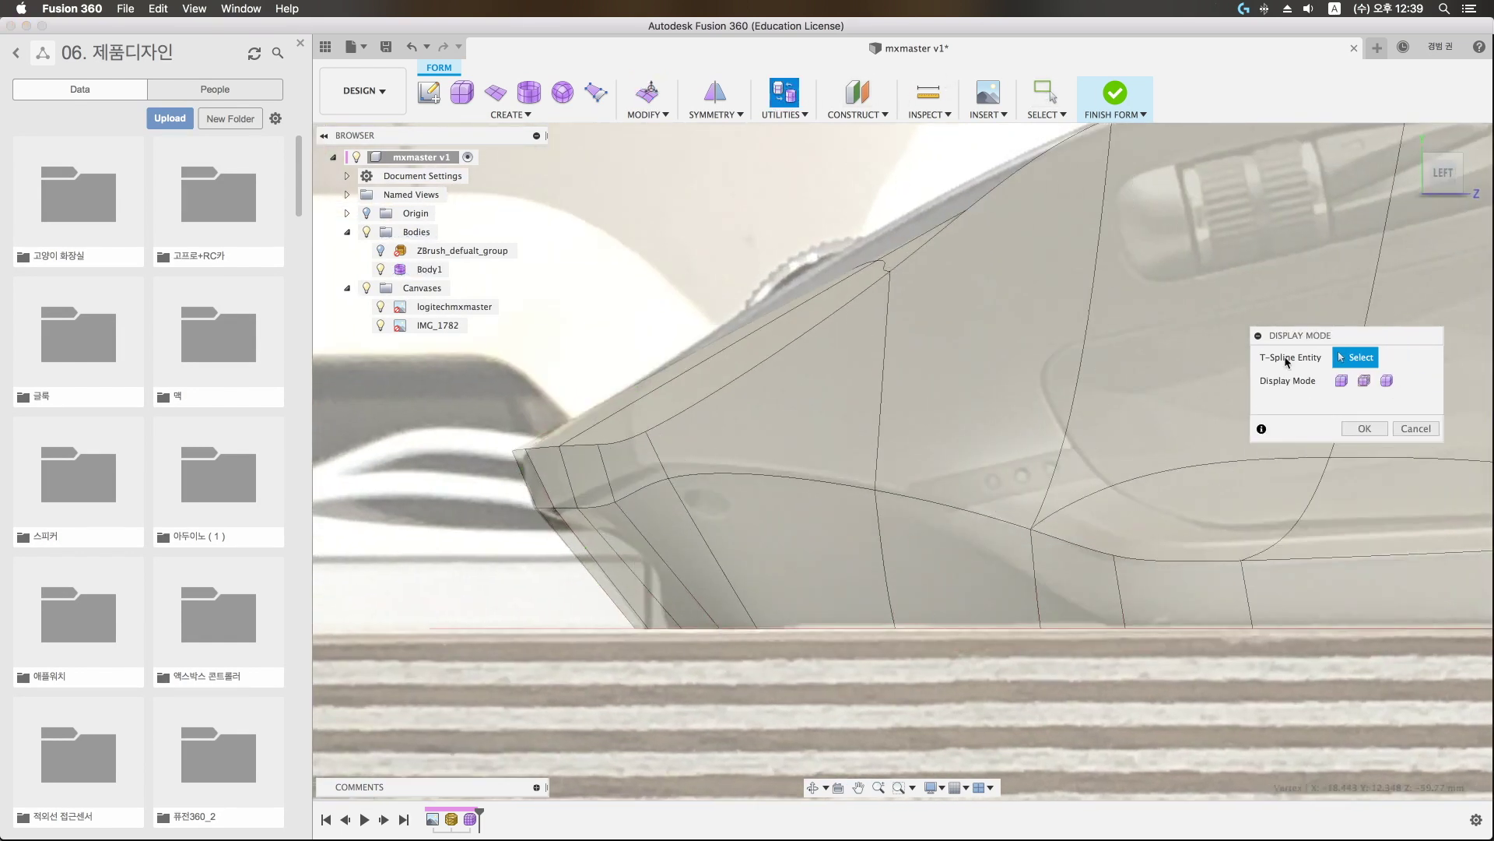
Step: Show the body in faceted box display and edit its form with edge-only selection
left_click(1342, 380)
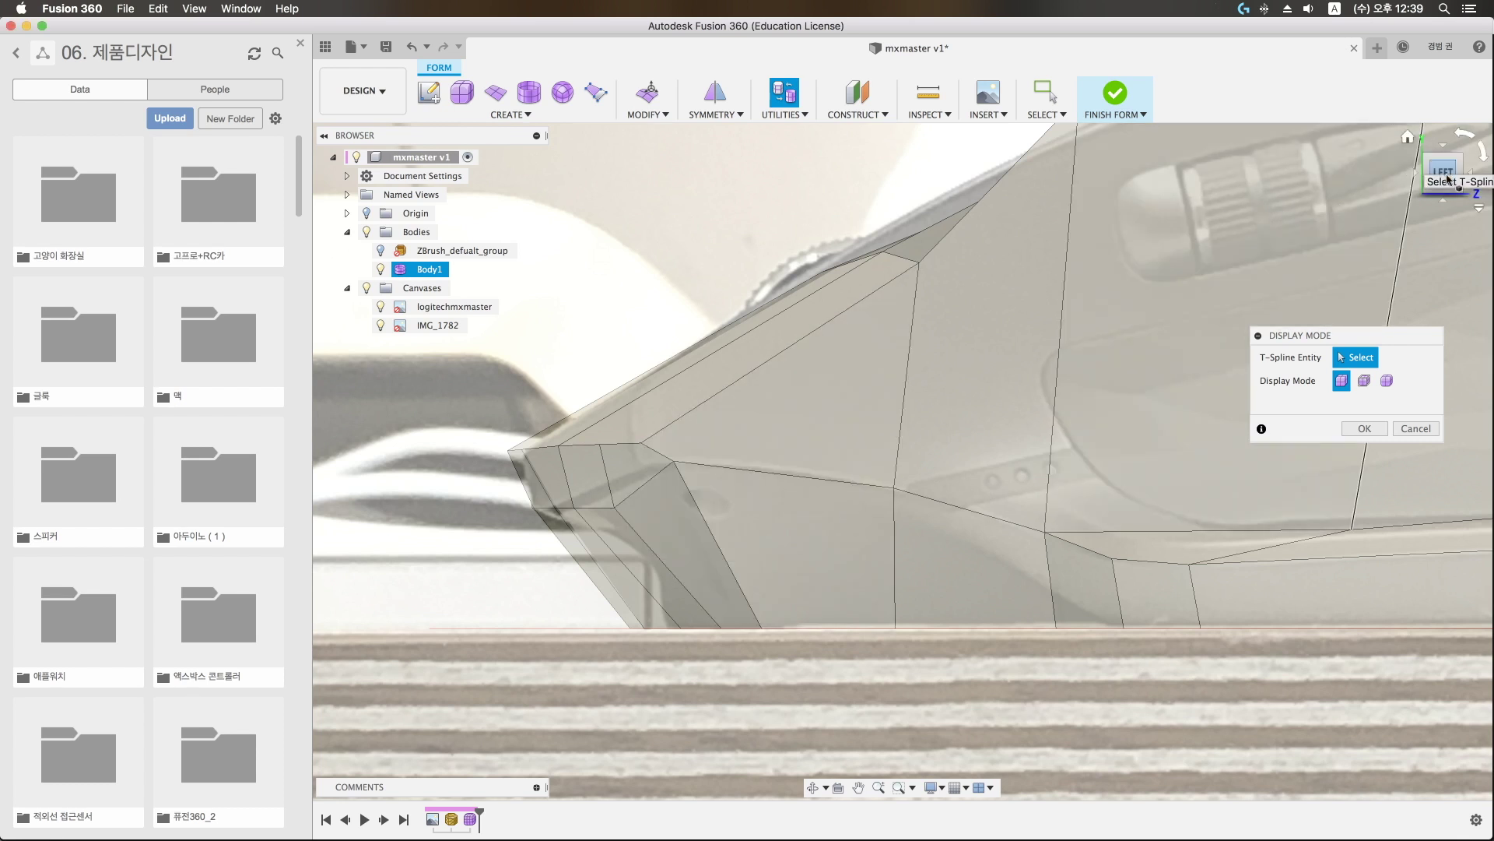
left_click(646, 91)
left_click(1375, 426)
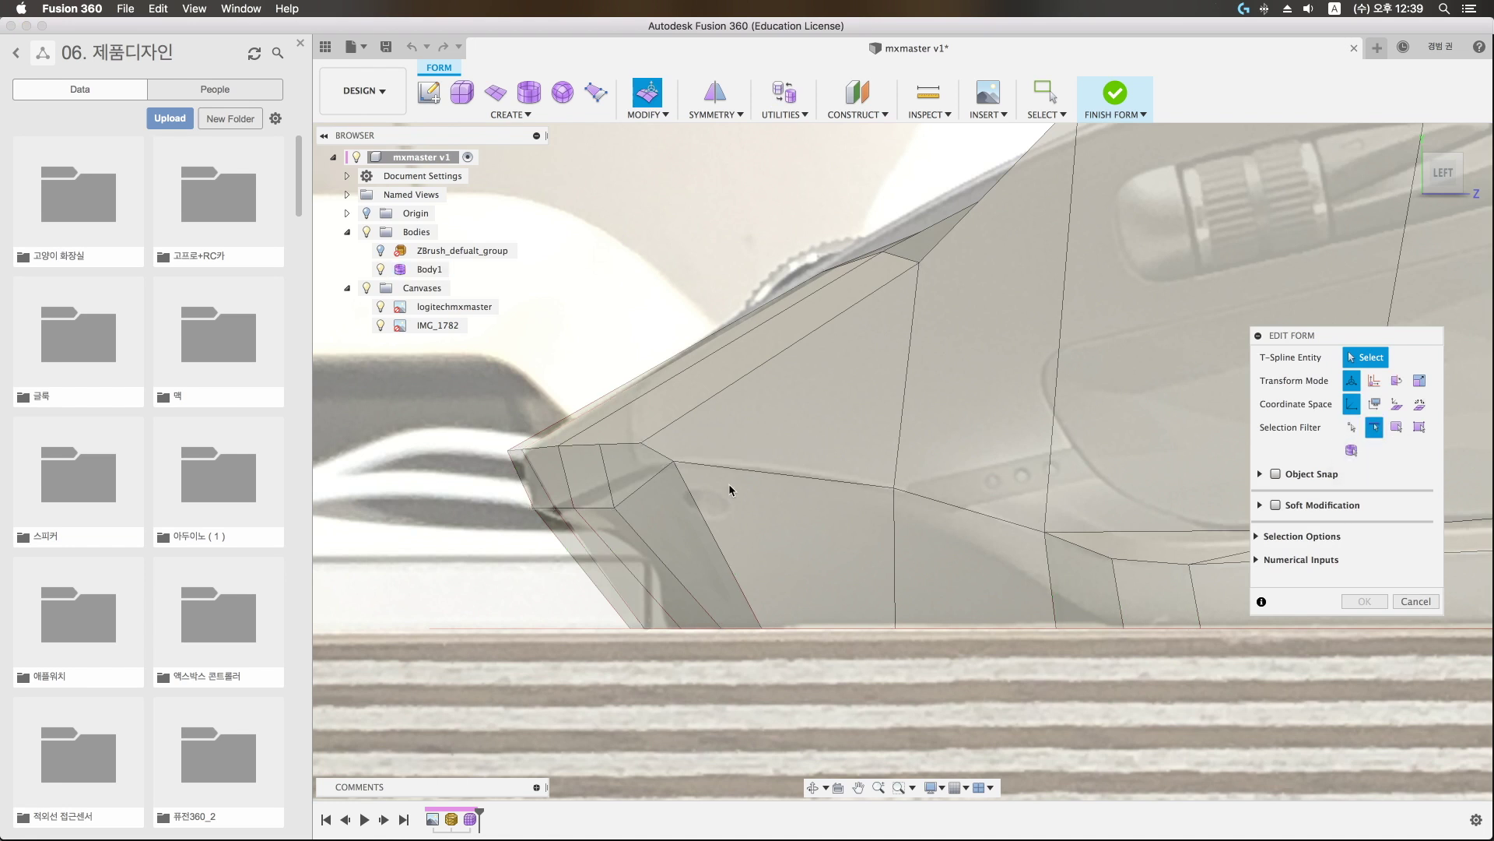
left_click(607, 505)
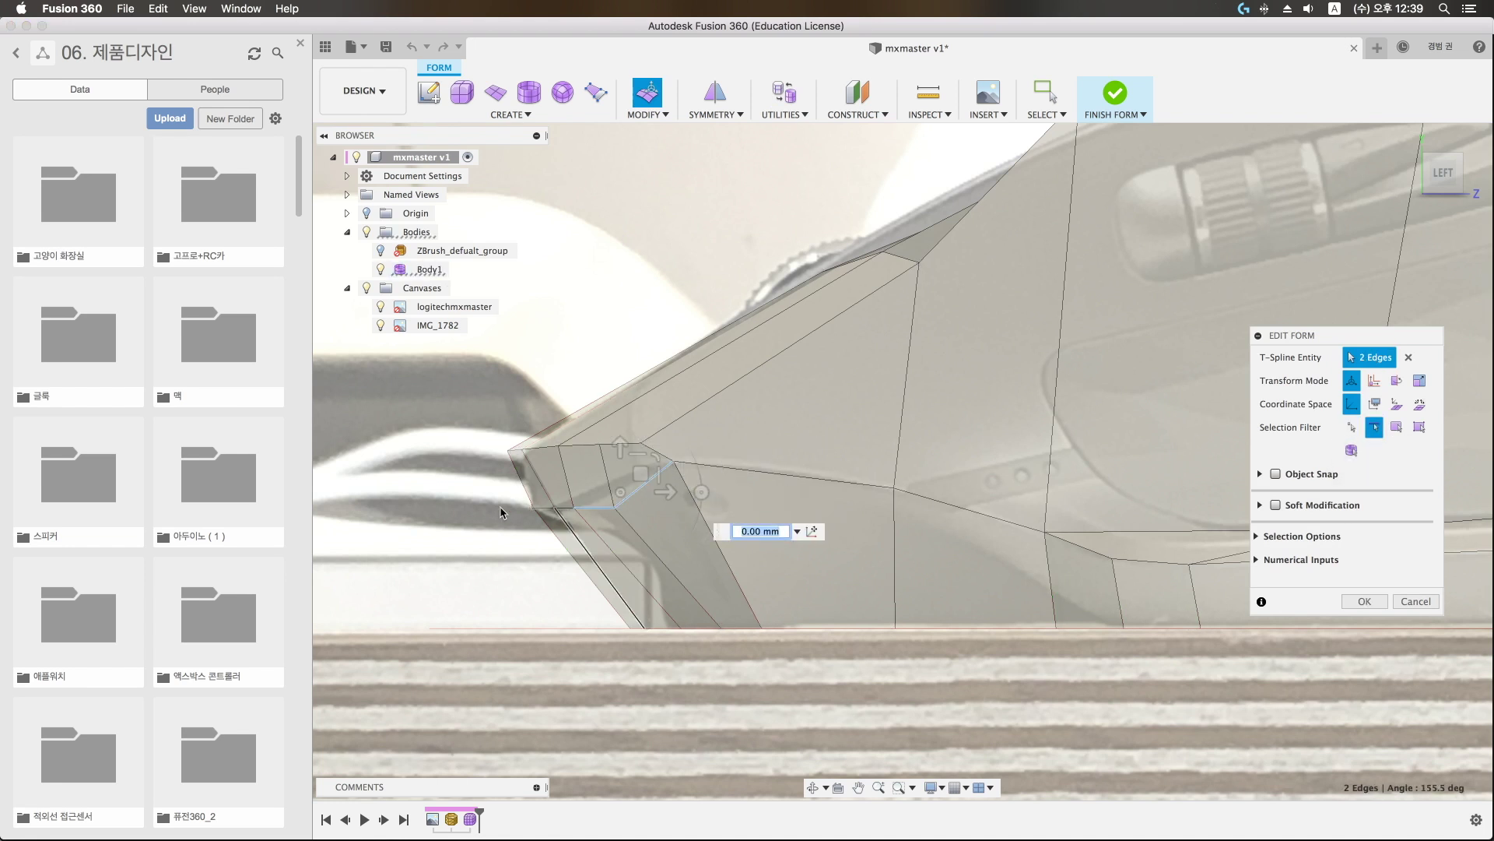
left_click(564, 507, "shift")
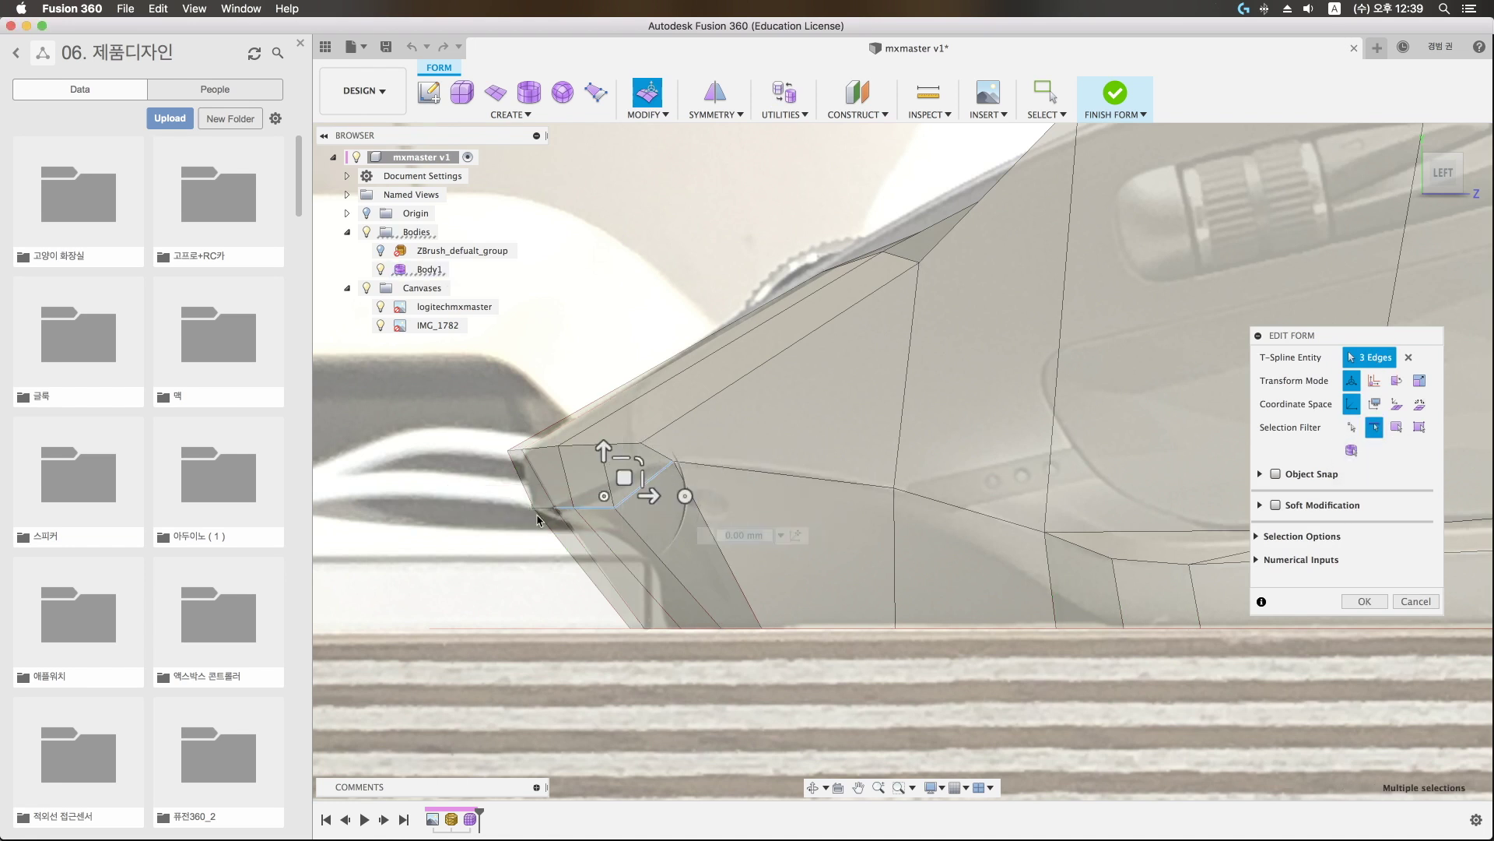
Step: From the left view, window-select the front-tip edges and move them up toward the photo
middle_click_drag(545, 520, 811, 491, "shift")
left_click(508, 504, "shift")
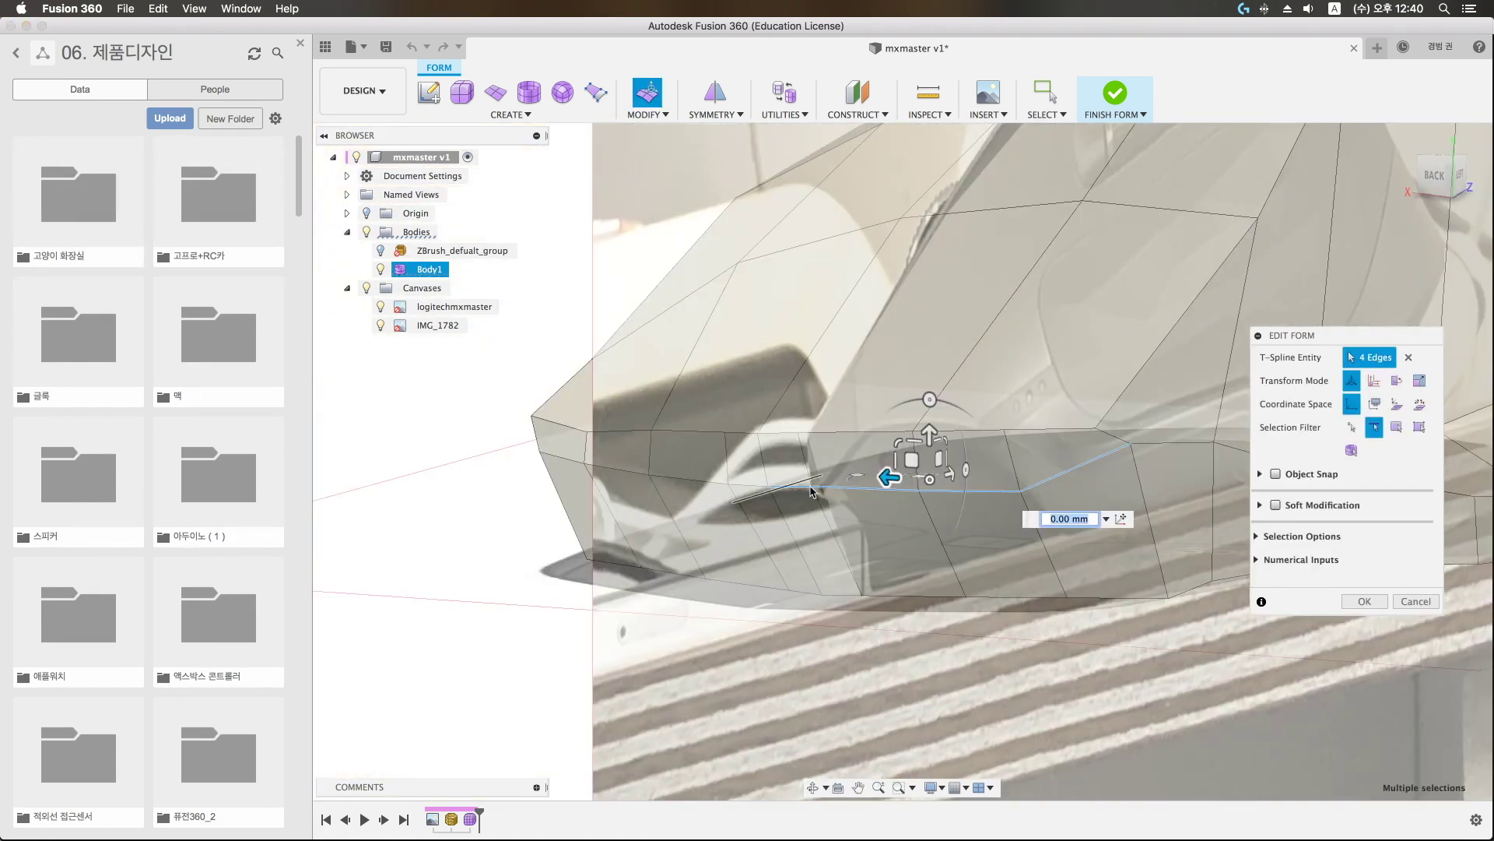
left_click(1056, 118)
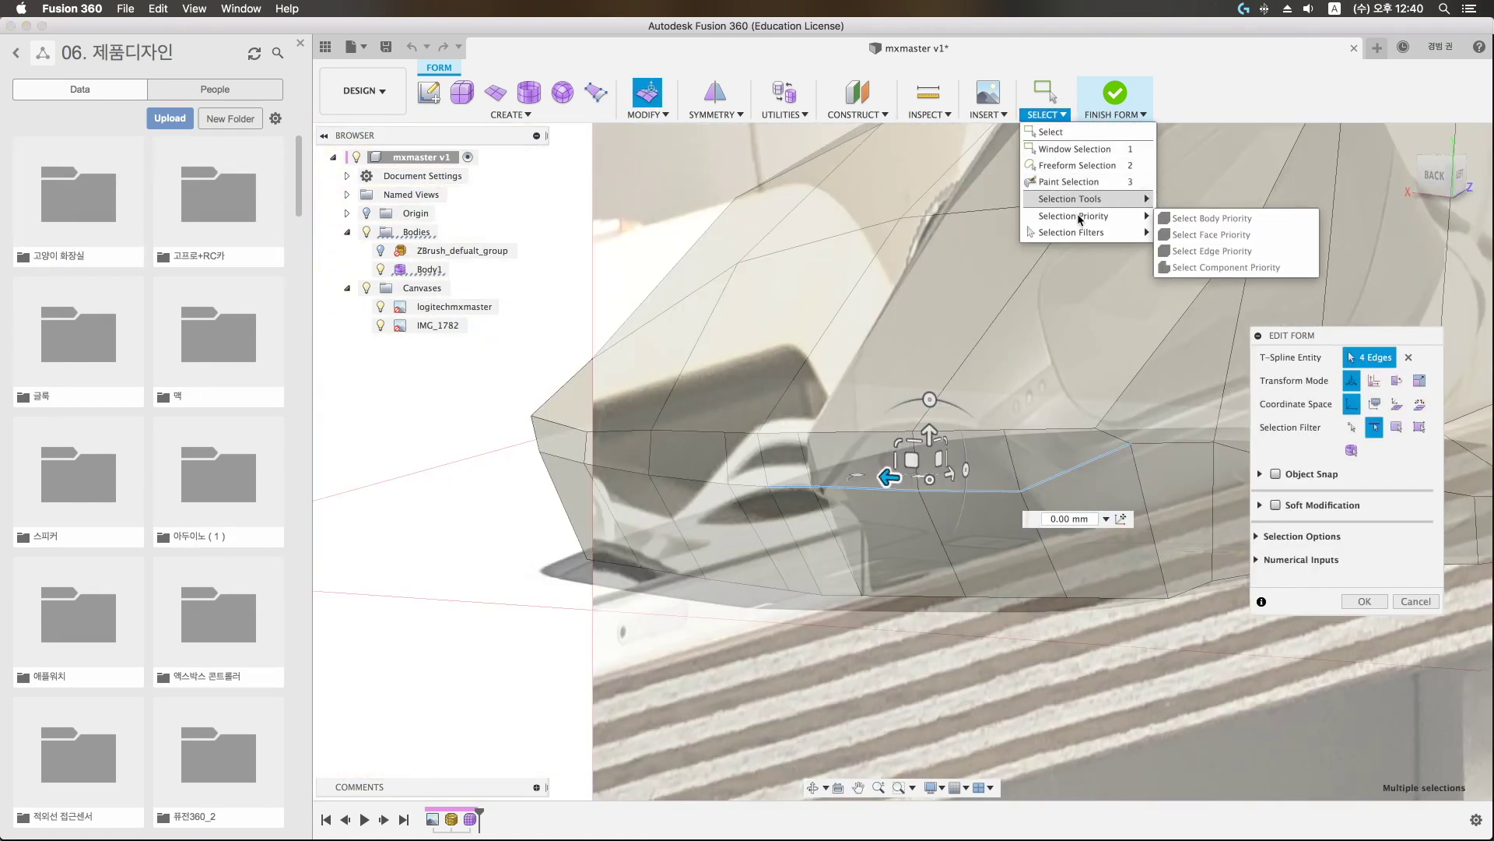
mouse_move(1072, 232)
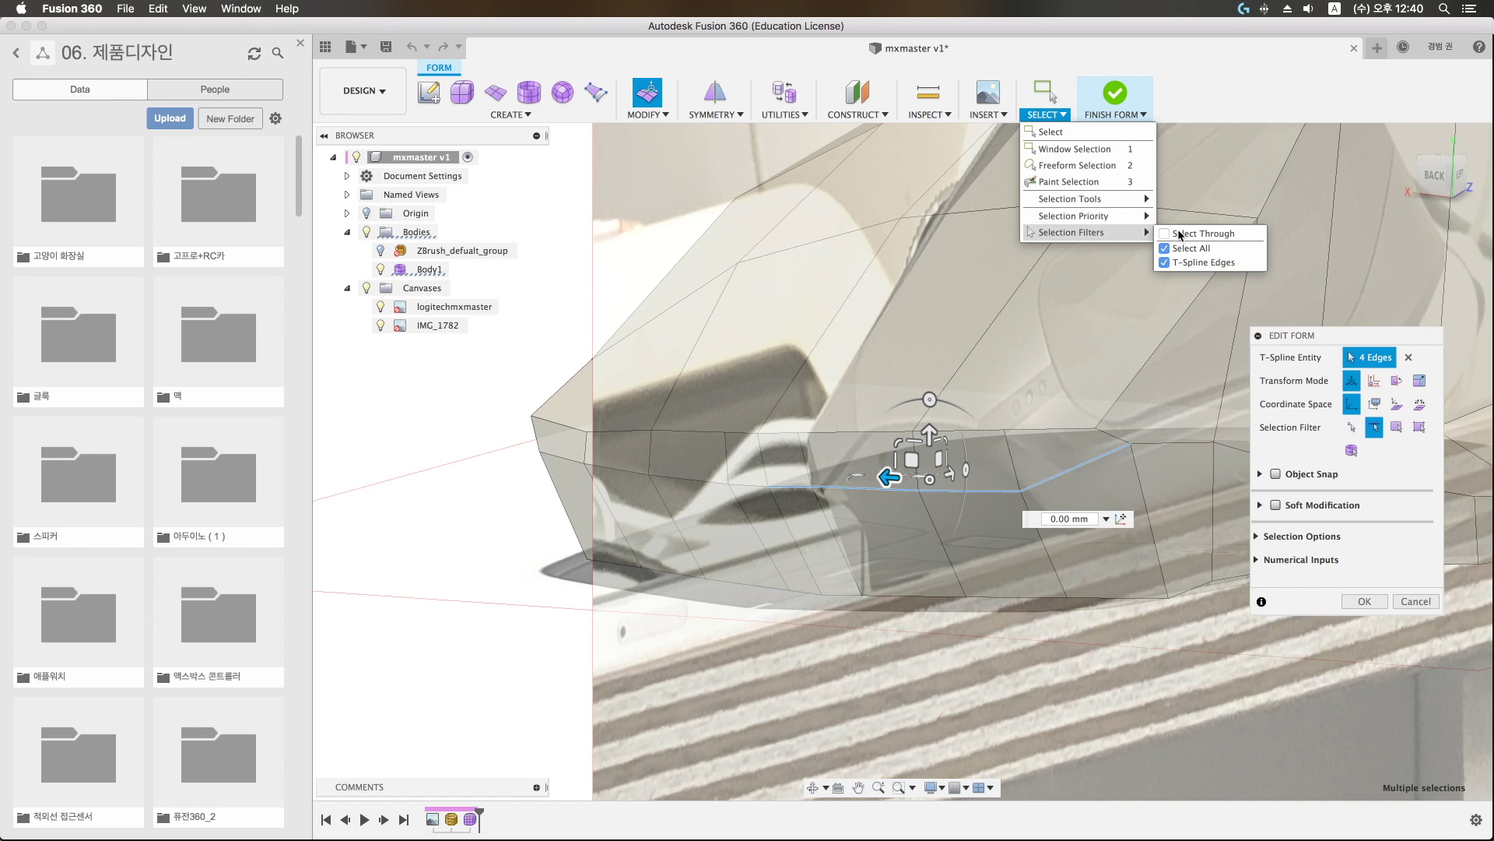
left_click(1465, 181)
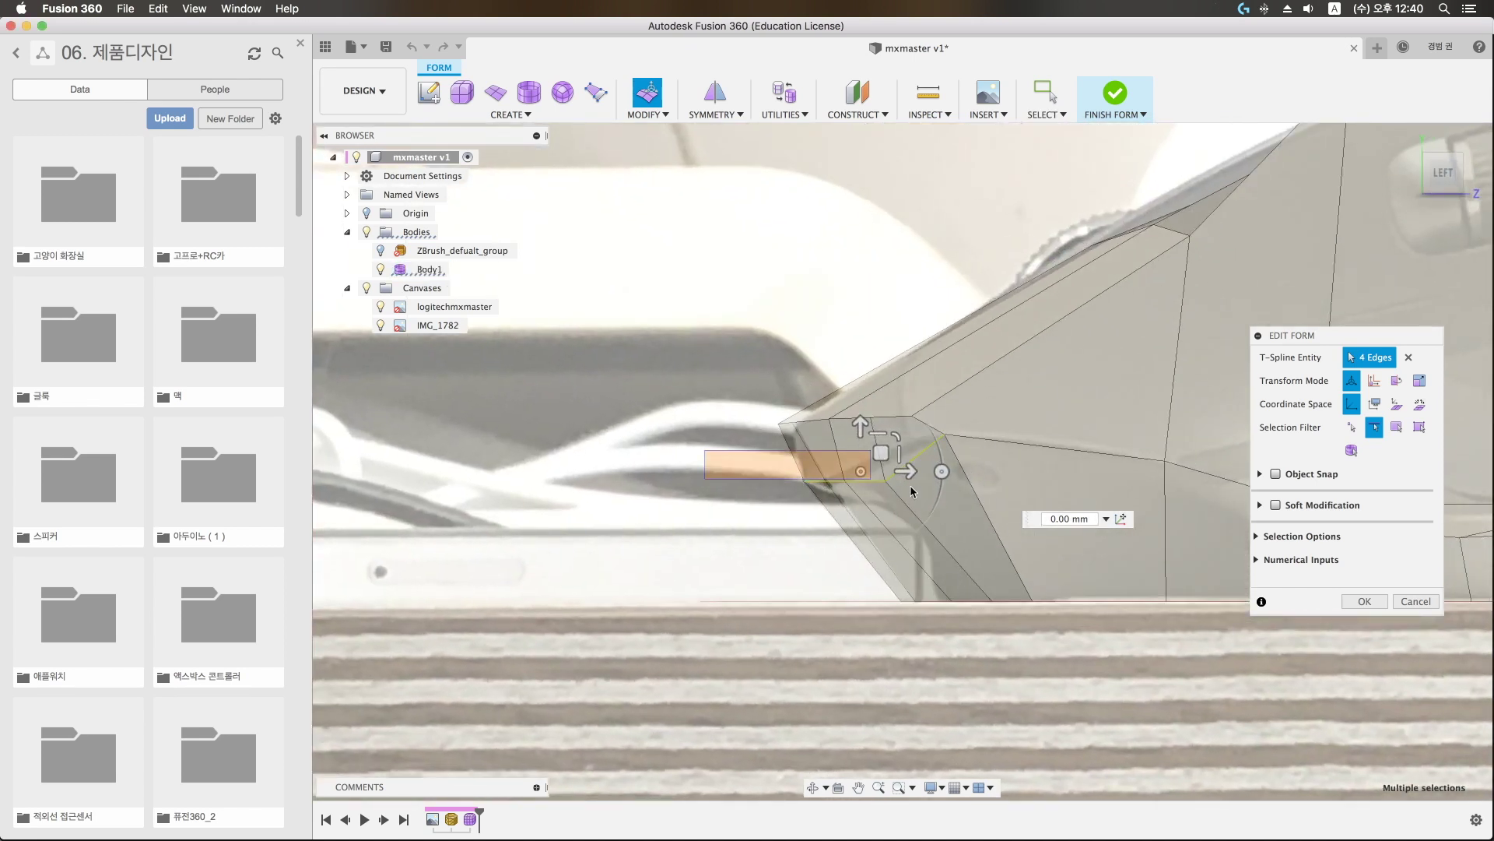
left_click_drag(913, 491, 877, 456)
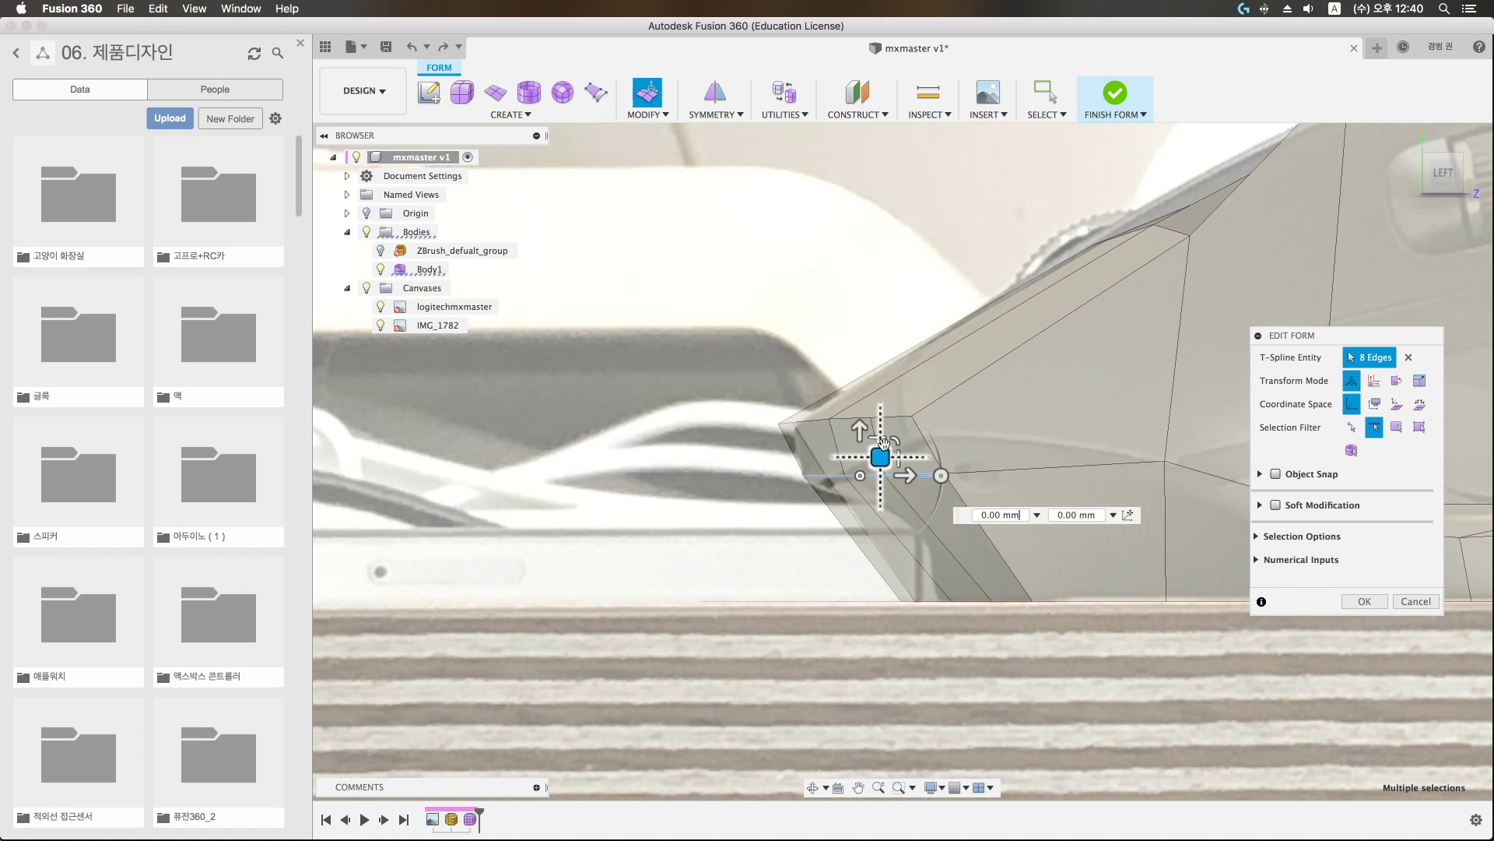
left_click_drag(870, 457, 859, 410)
Step: With the vertex filter, nudge a nose-tip vertex about 0.88 mm and −0.28 mm
scroll(859, 410, "down", 5)
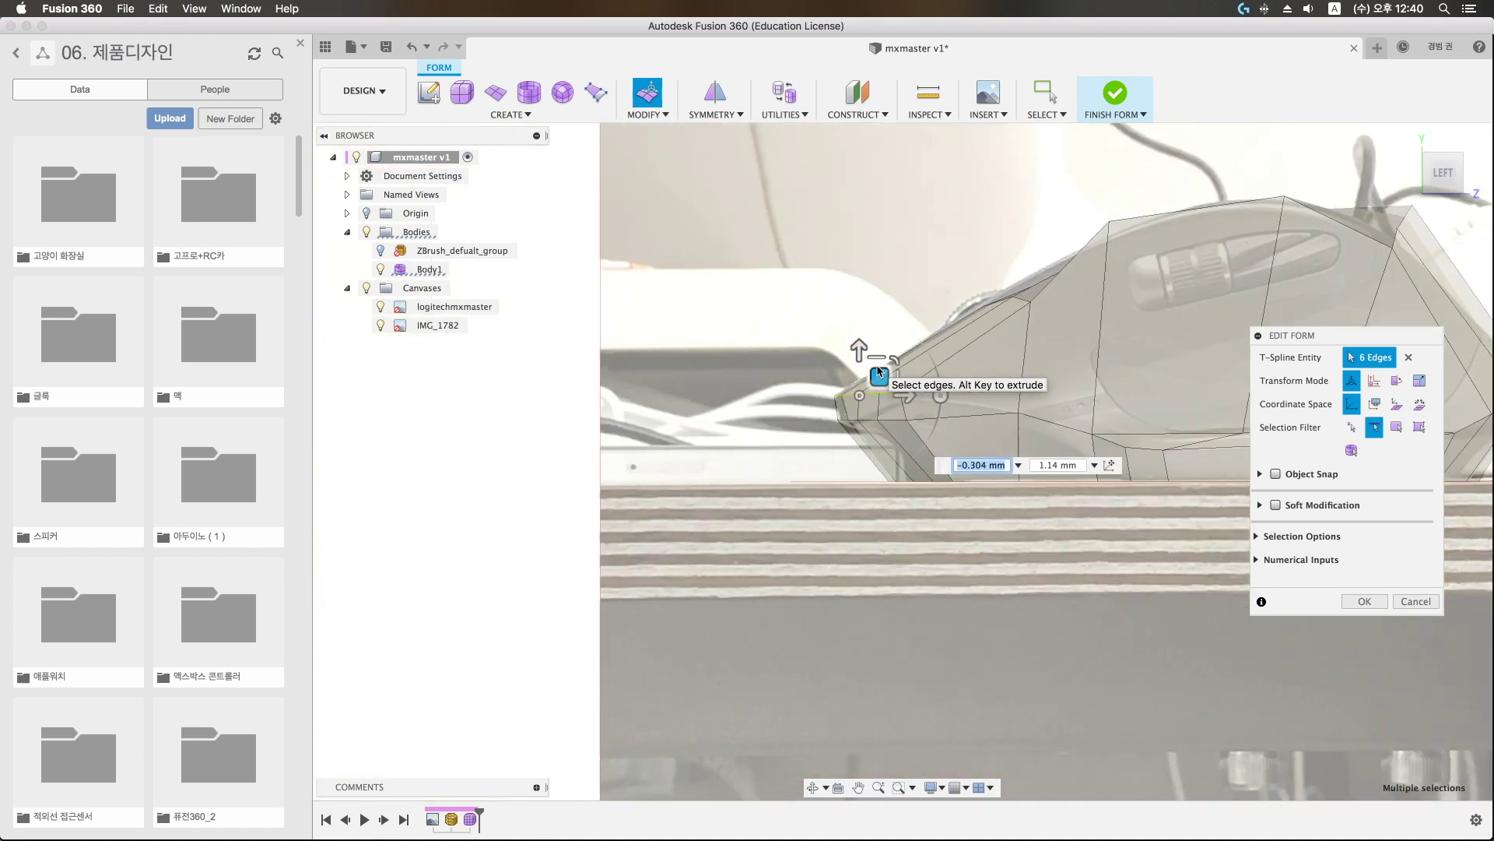
scroll(849, 467, "down", 5)
scroll(834, 543, "down", 3)
left_click(1352, 426)
left_click(942, 445)
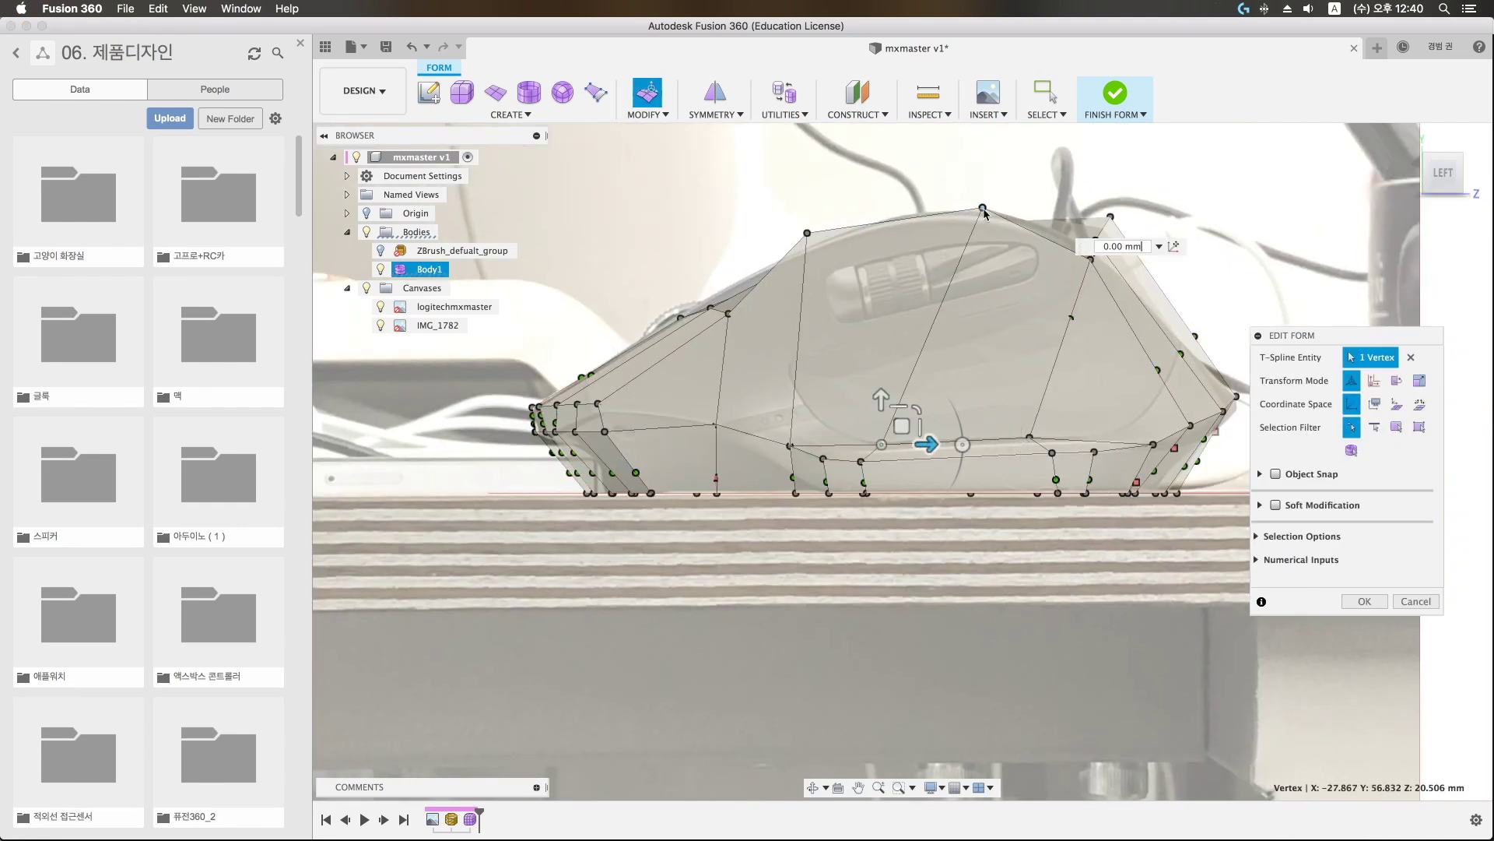
key("Escape")
middle_click_drag(926, 545, 1056, 484, "shift")
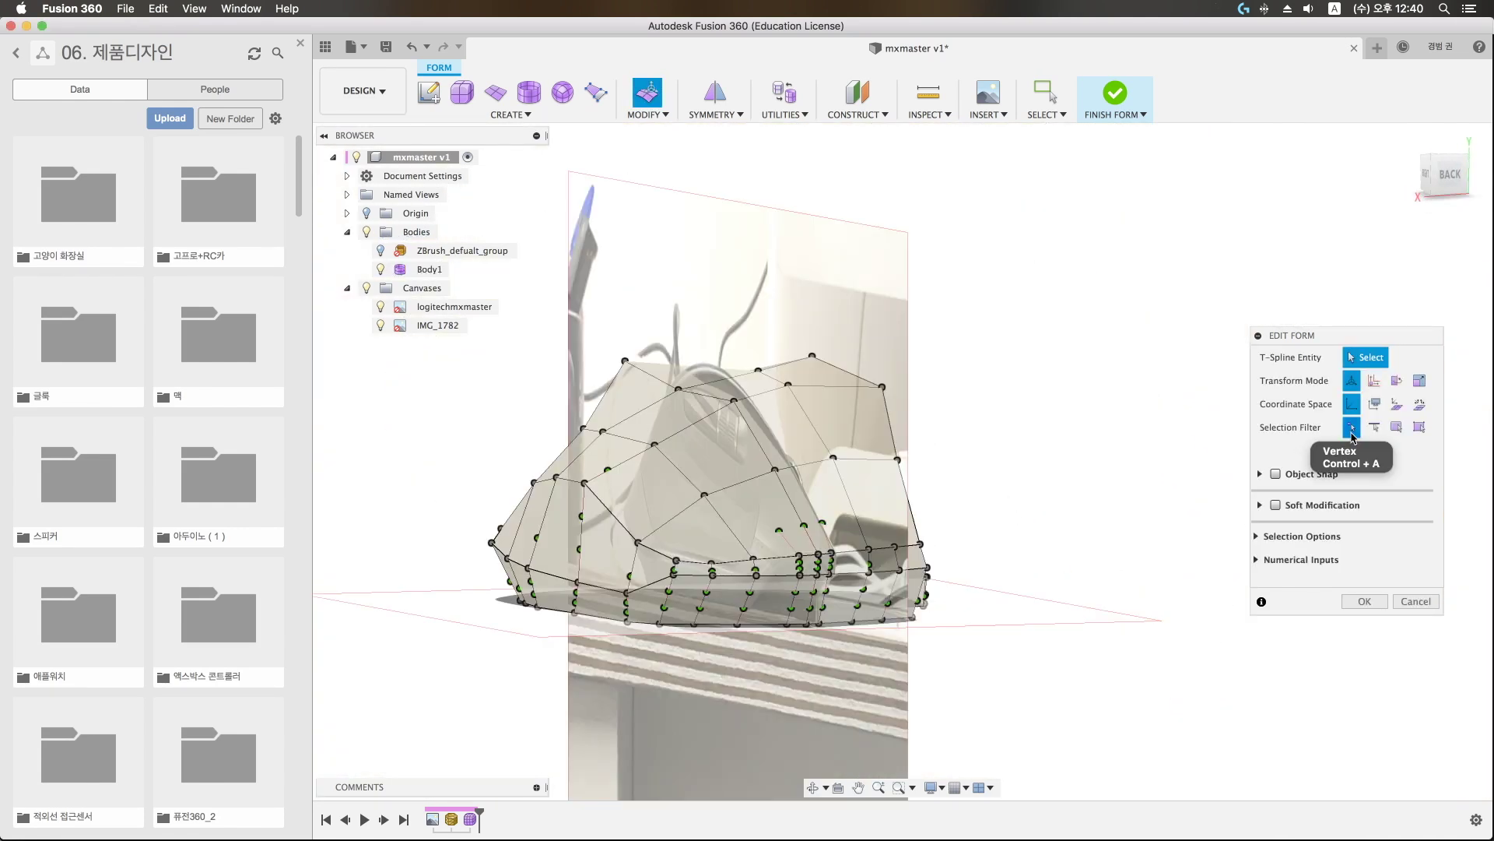
left_click(752, 559)
middle_click_drag(856, 603, 1050, 537, "shift")
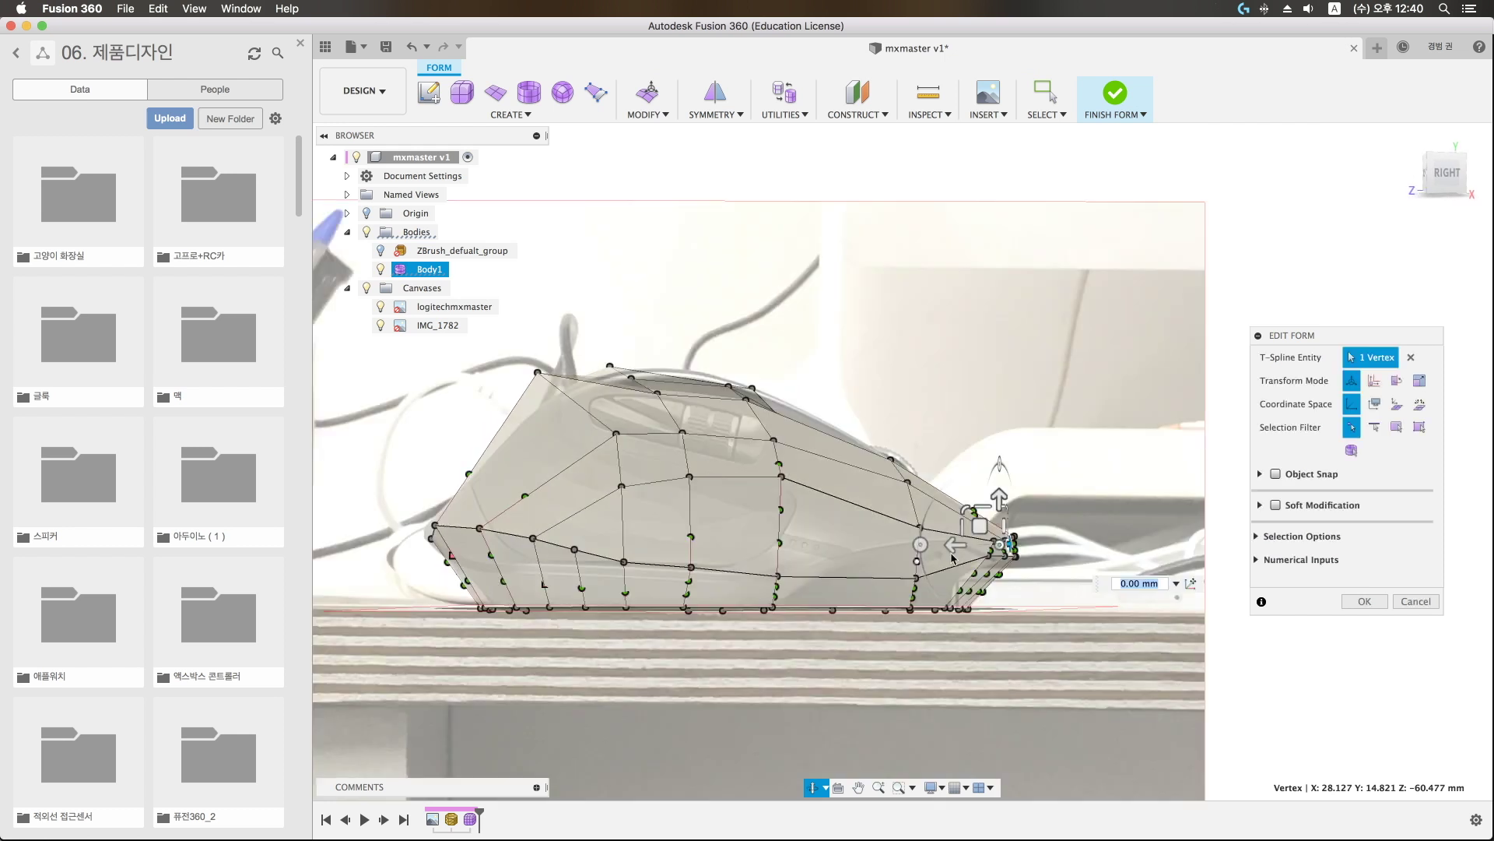
scroll(1047, 530, "up", 5)
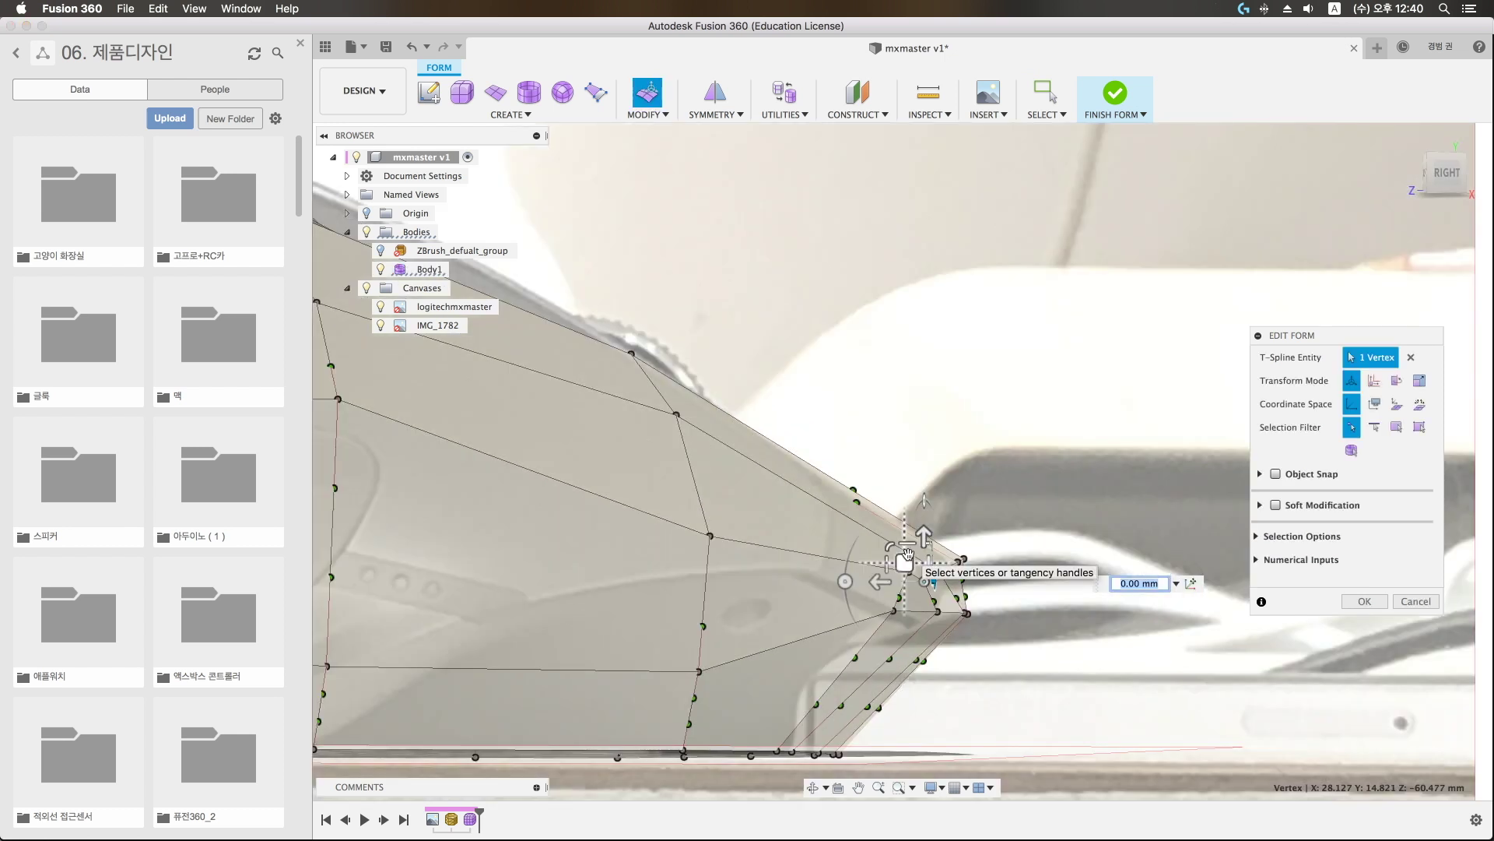
left_click_drag(906, 553, 907, 554)
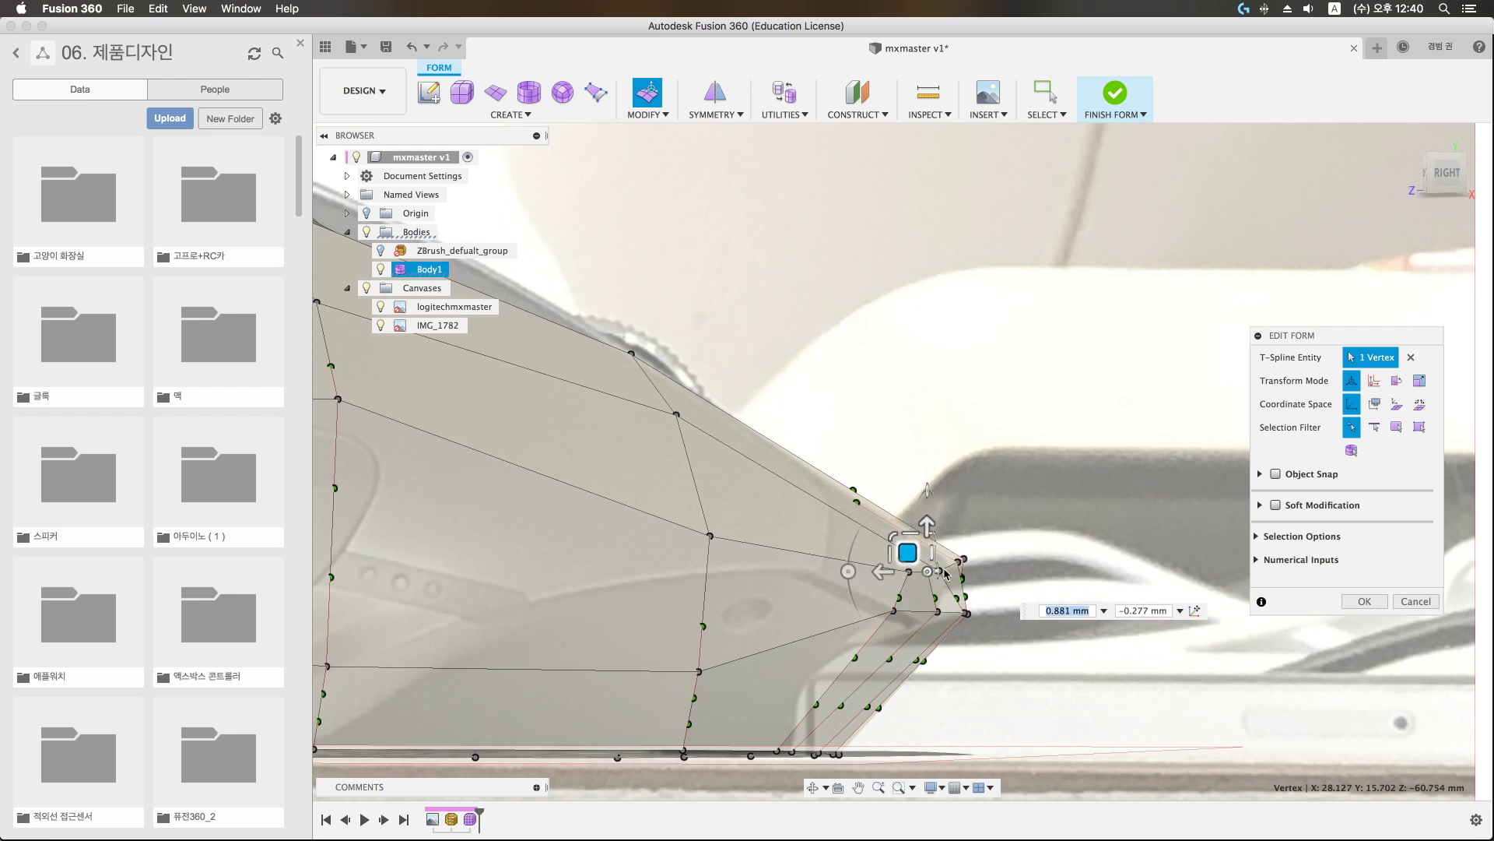
key("Escape")
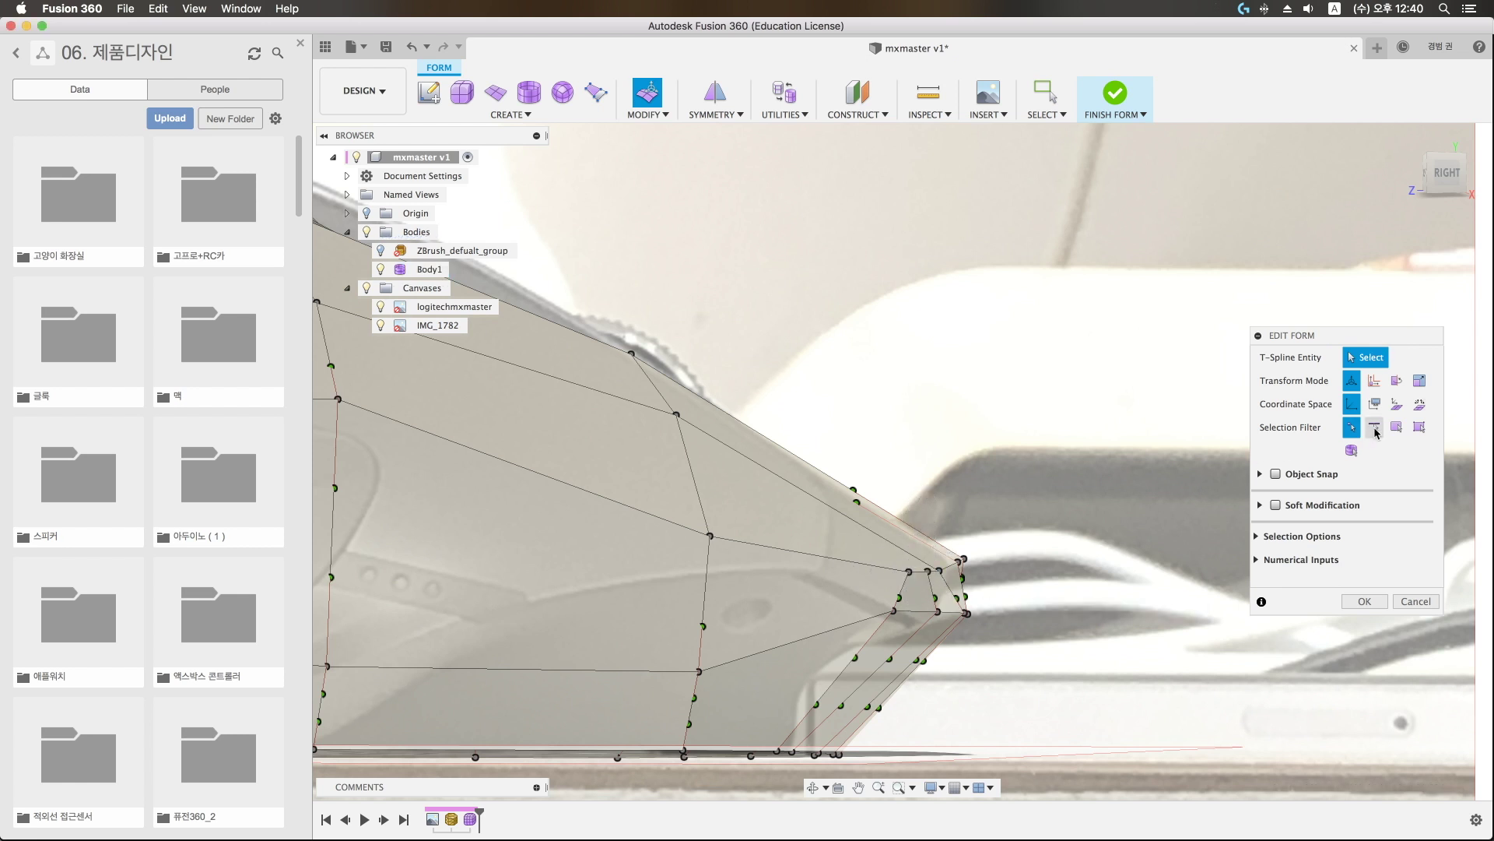
Step: Return to the edge filter and pick edges along the lower front edge
left_click(1375, 429)
left_click(933, 588)
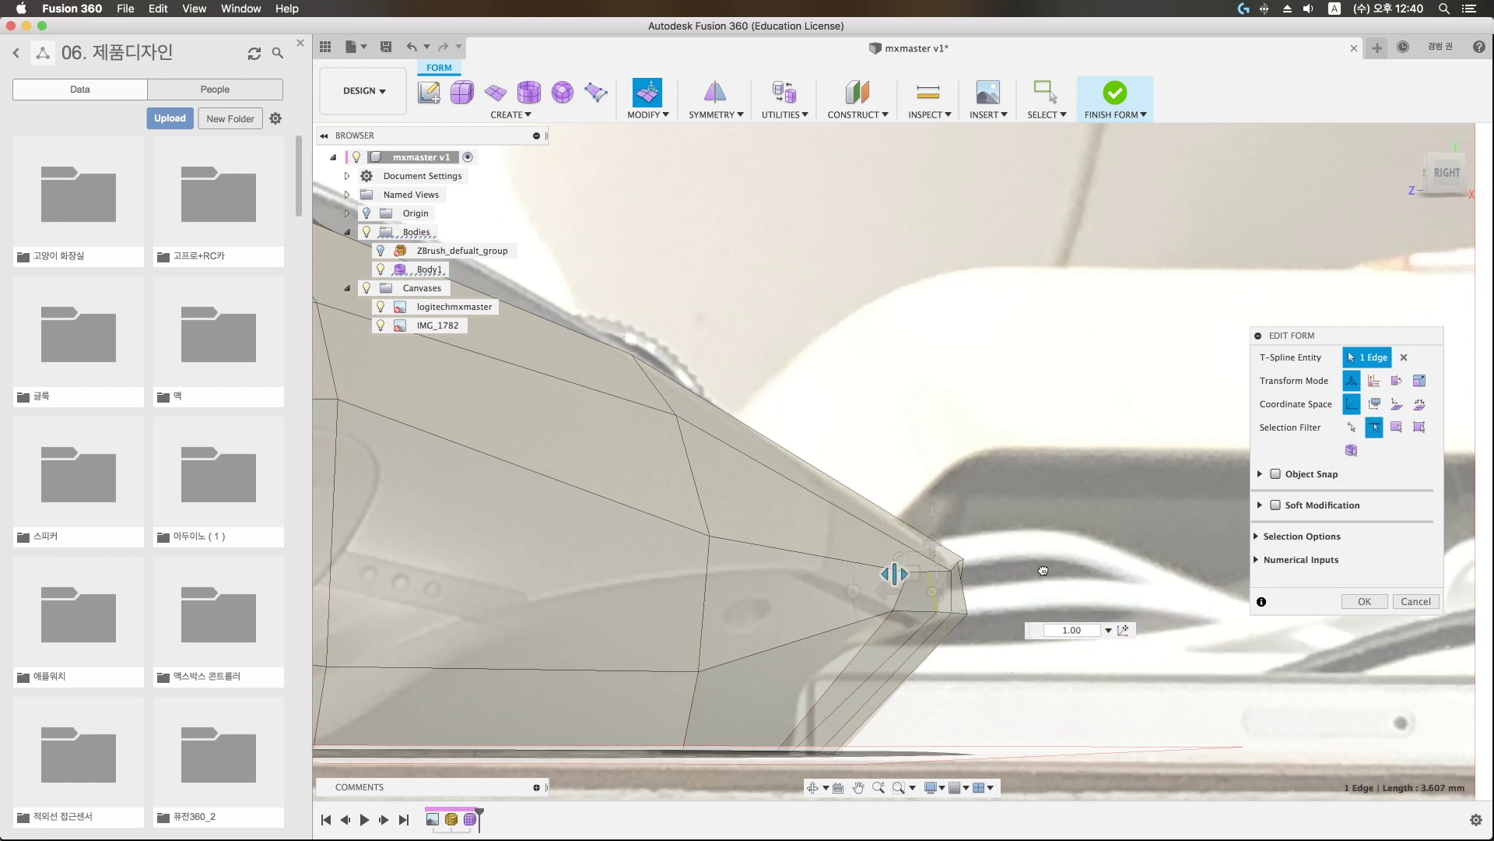
left_click(944, 576, "shift")
left_click(1004, 572, "shift")
middle_click_drag(1028, 545, 1048, 550, "shift")
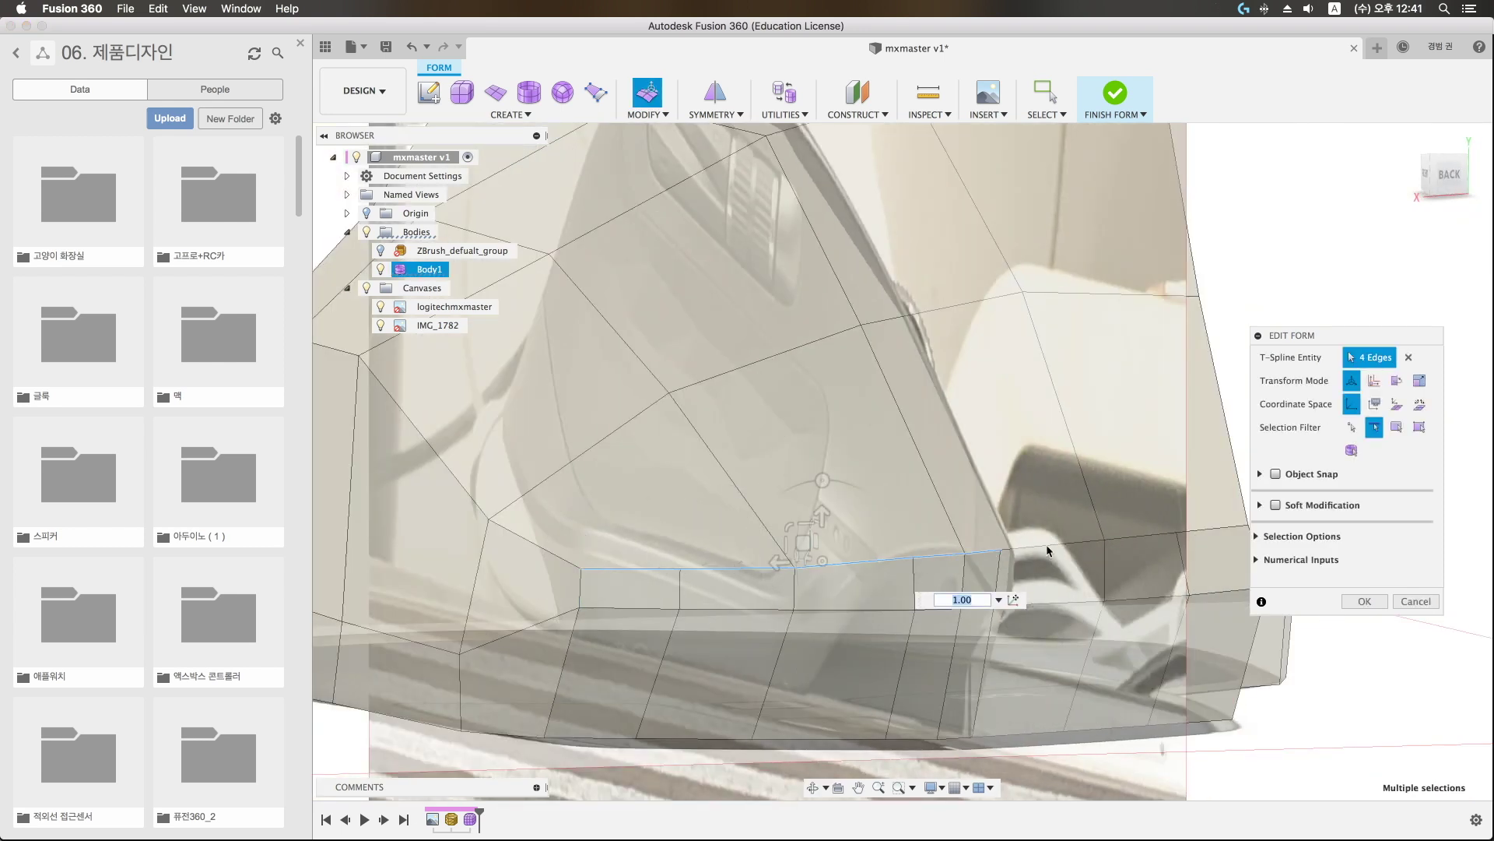
left_click(861, 576)
left_click(1434, 148)
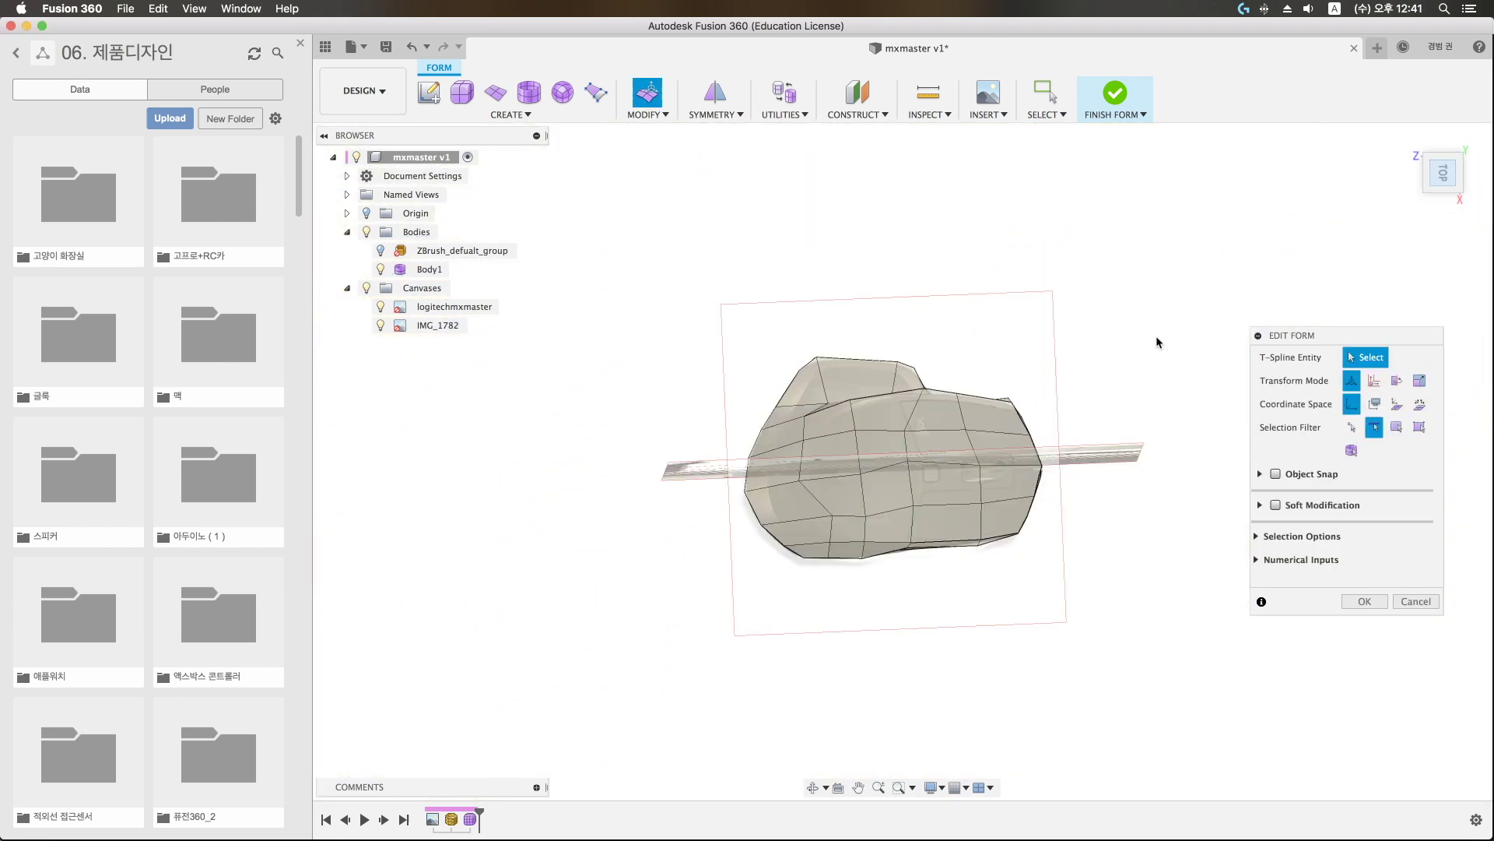
Step: From the Top view, reshape the front-tip outline edges, shifting one about 3.21 mm and −1.338 mm
scroll(1090, 459, "up", 3)
left_click(1004, 467)
scroll(1030, 478, "up", 5)
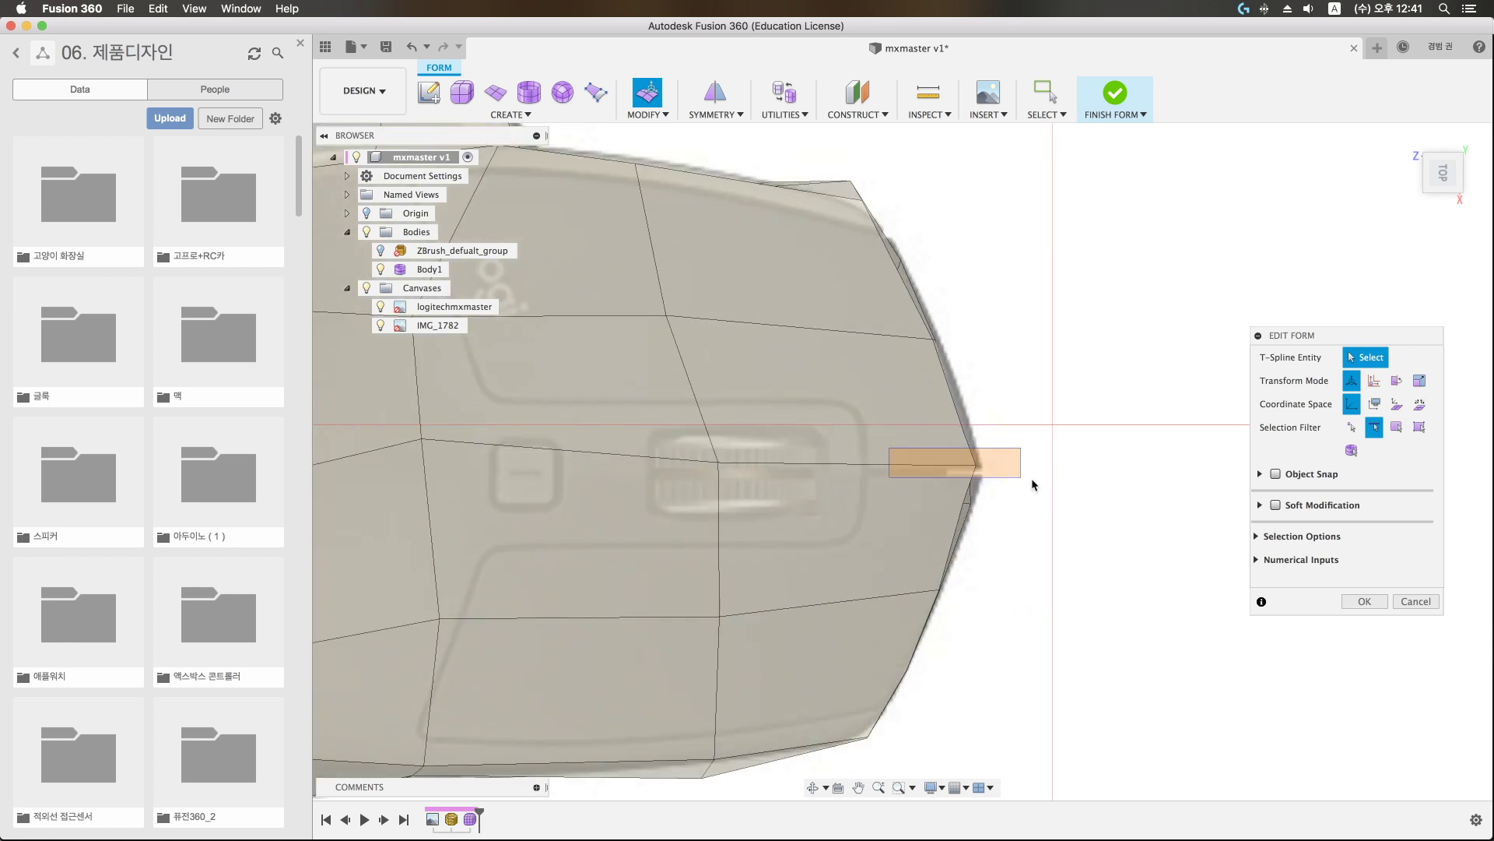
left_click_drag(1033, 484, 1032, 484)
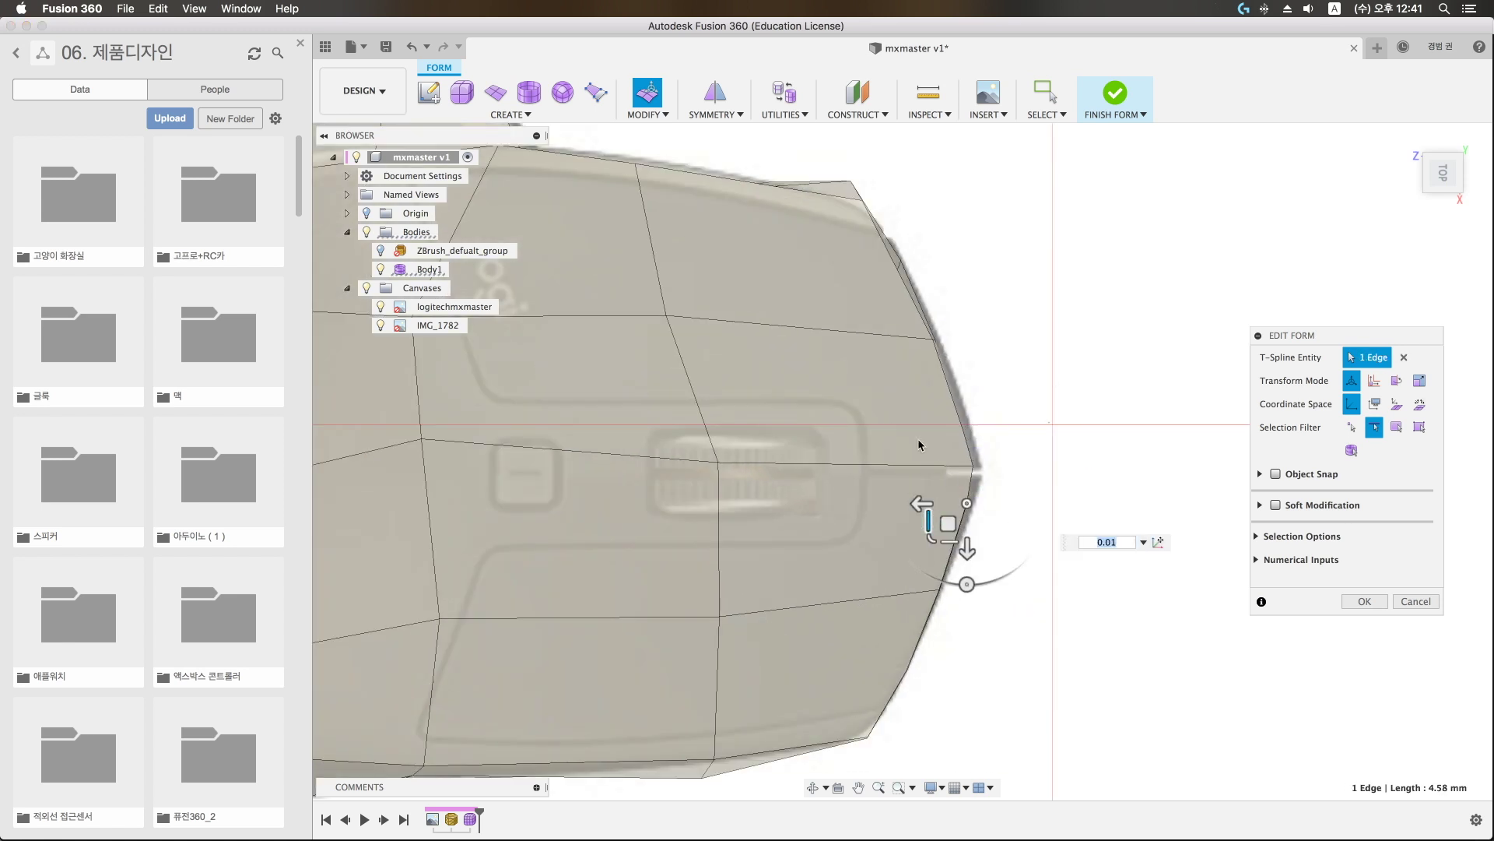
left_click_drag(900, 393, 1004, 444)
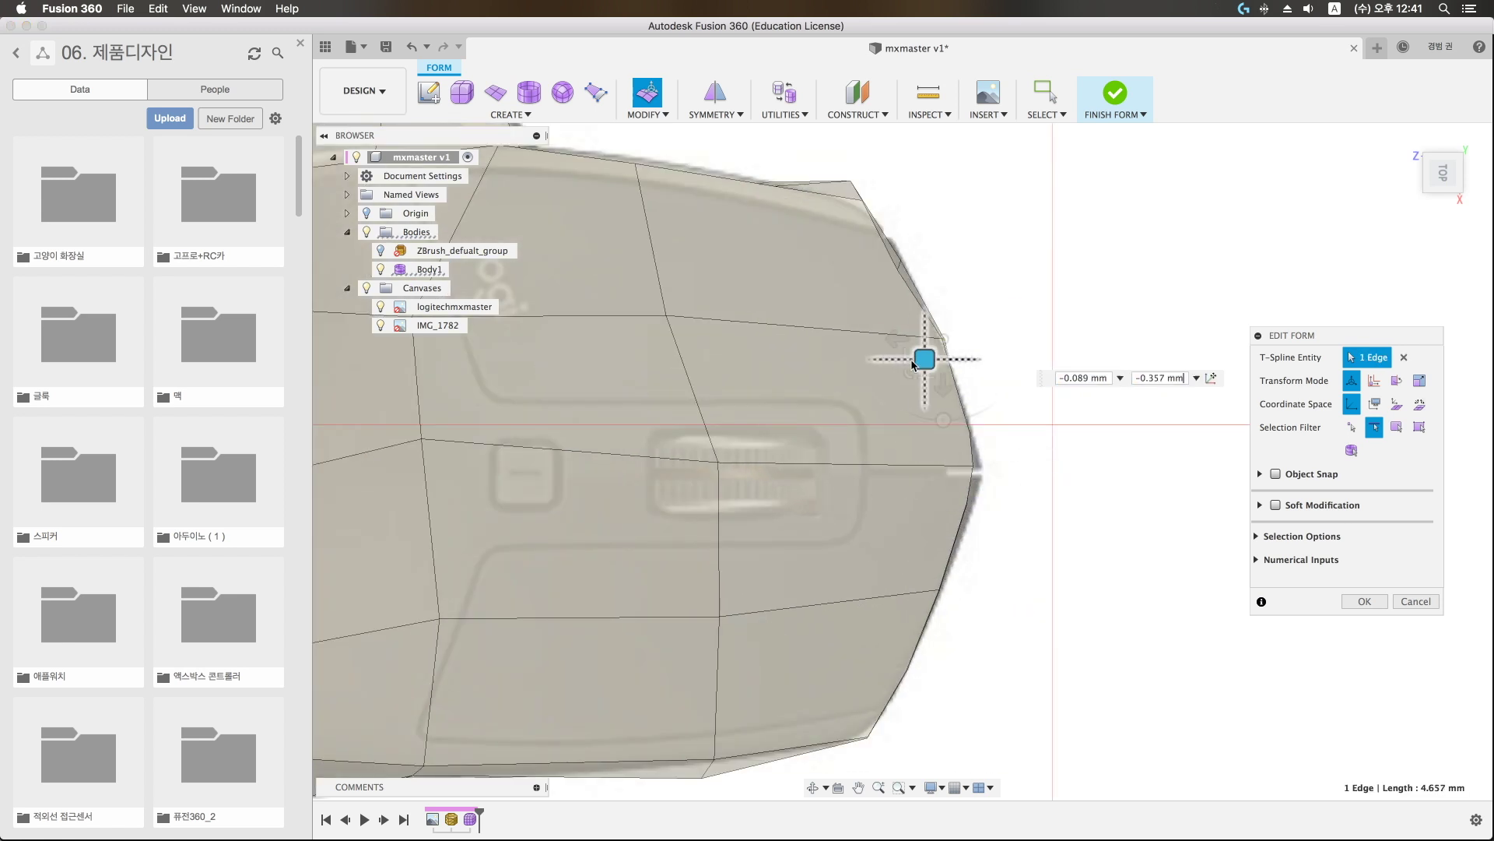
left_click_drag(893, 347, 918, 244)
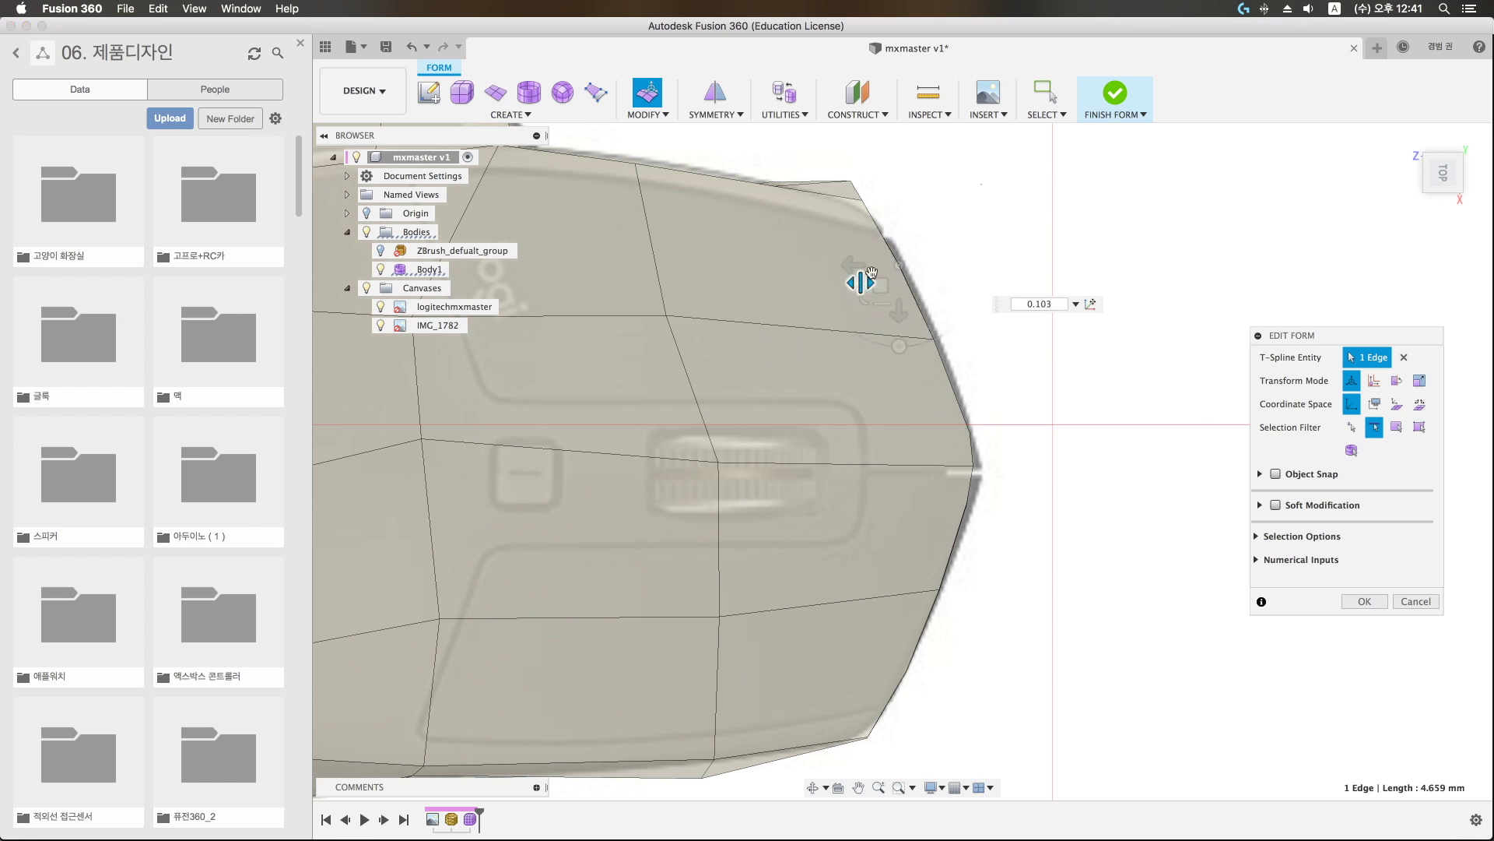
middle_click_drag(967, 244, 1022, 337)
left_click_drag(895, 307, 909, 329)
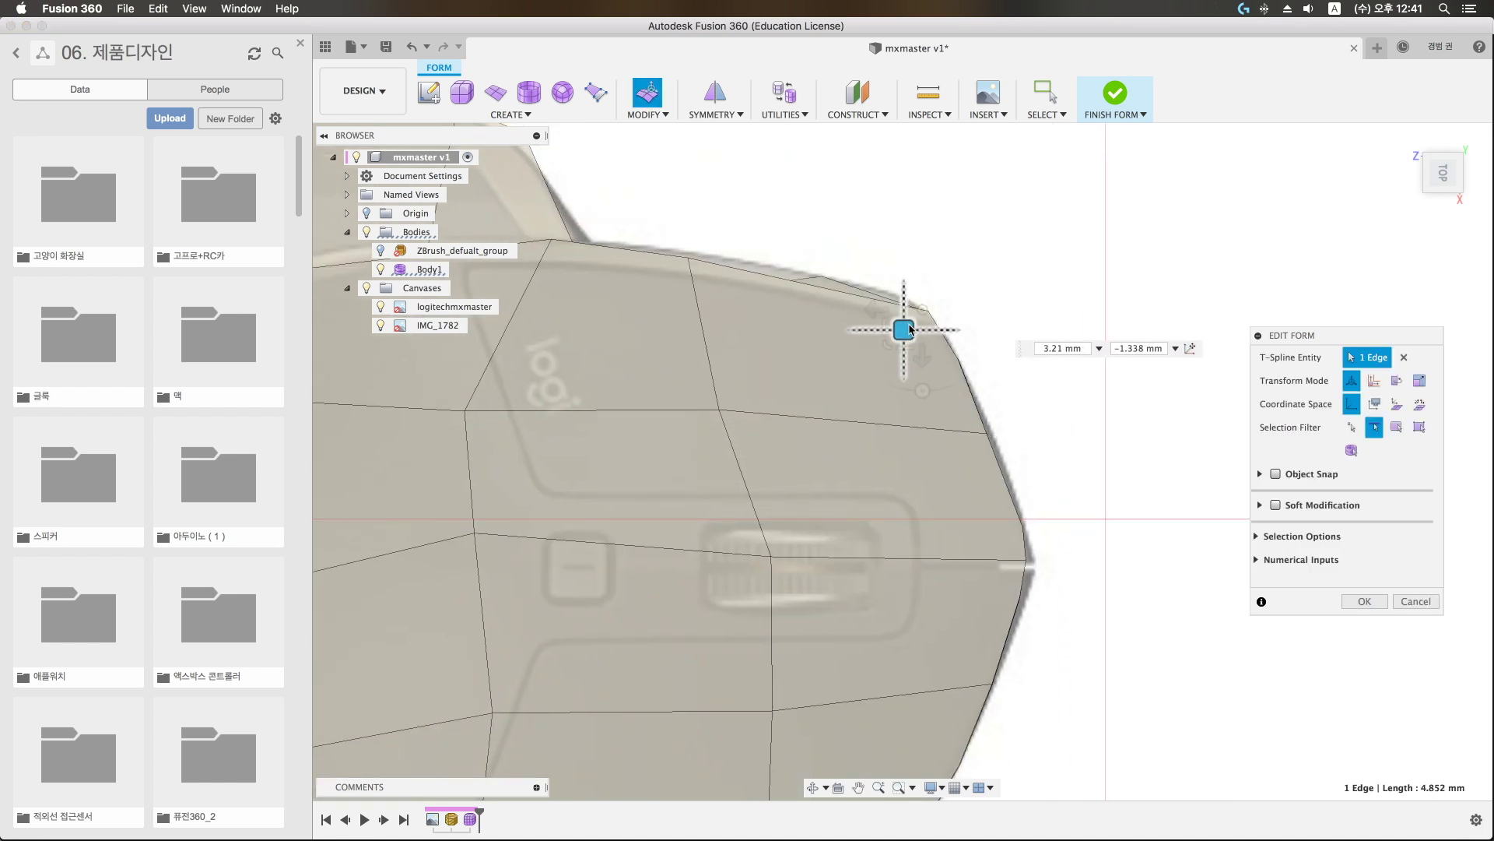
left_click(804, 282)
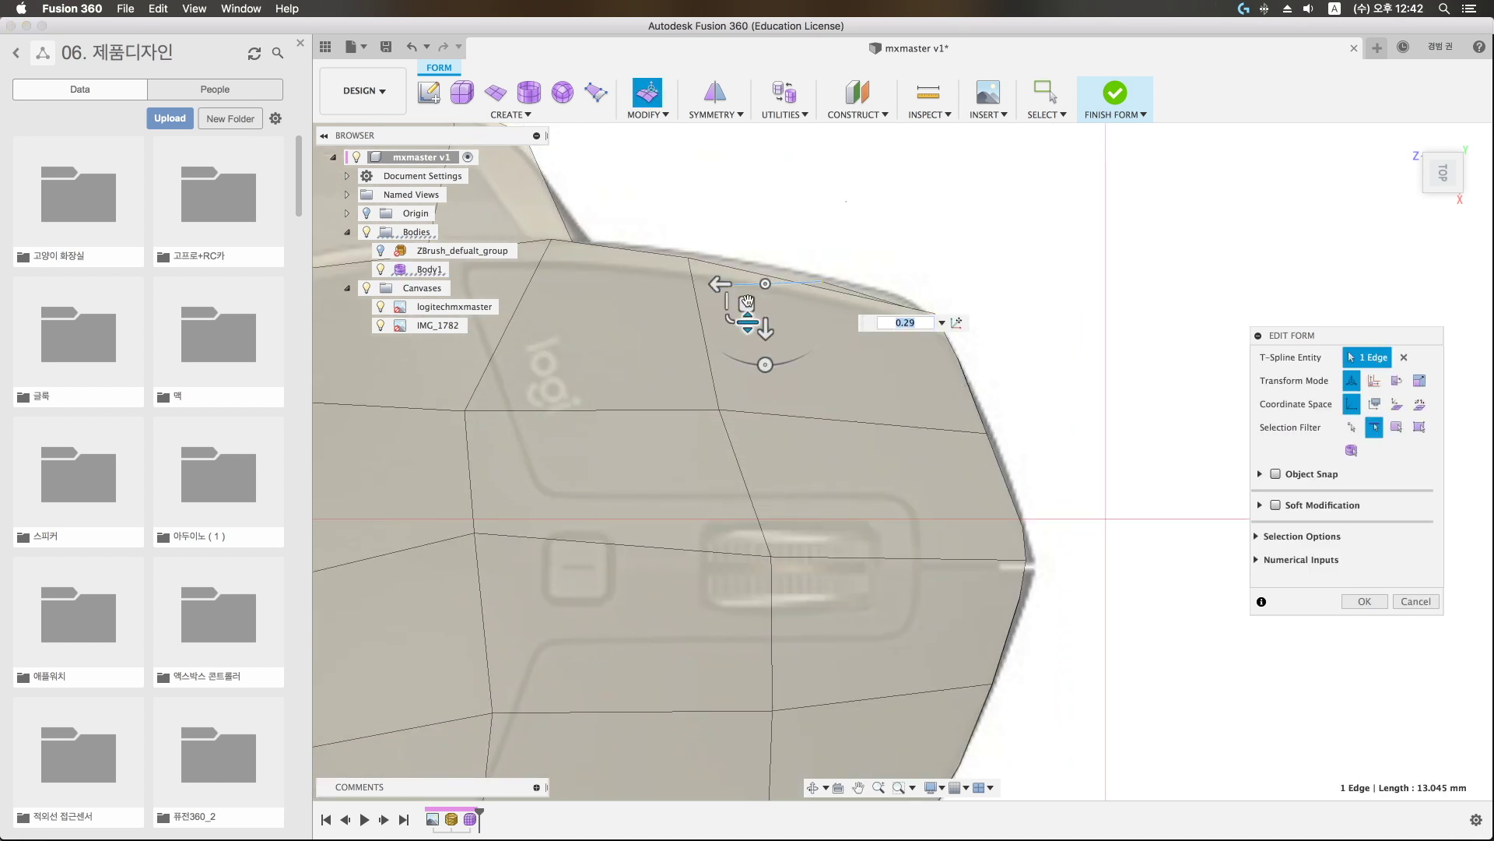
left_click_drag(746, 304, 817, 301)
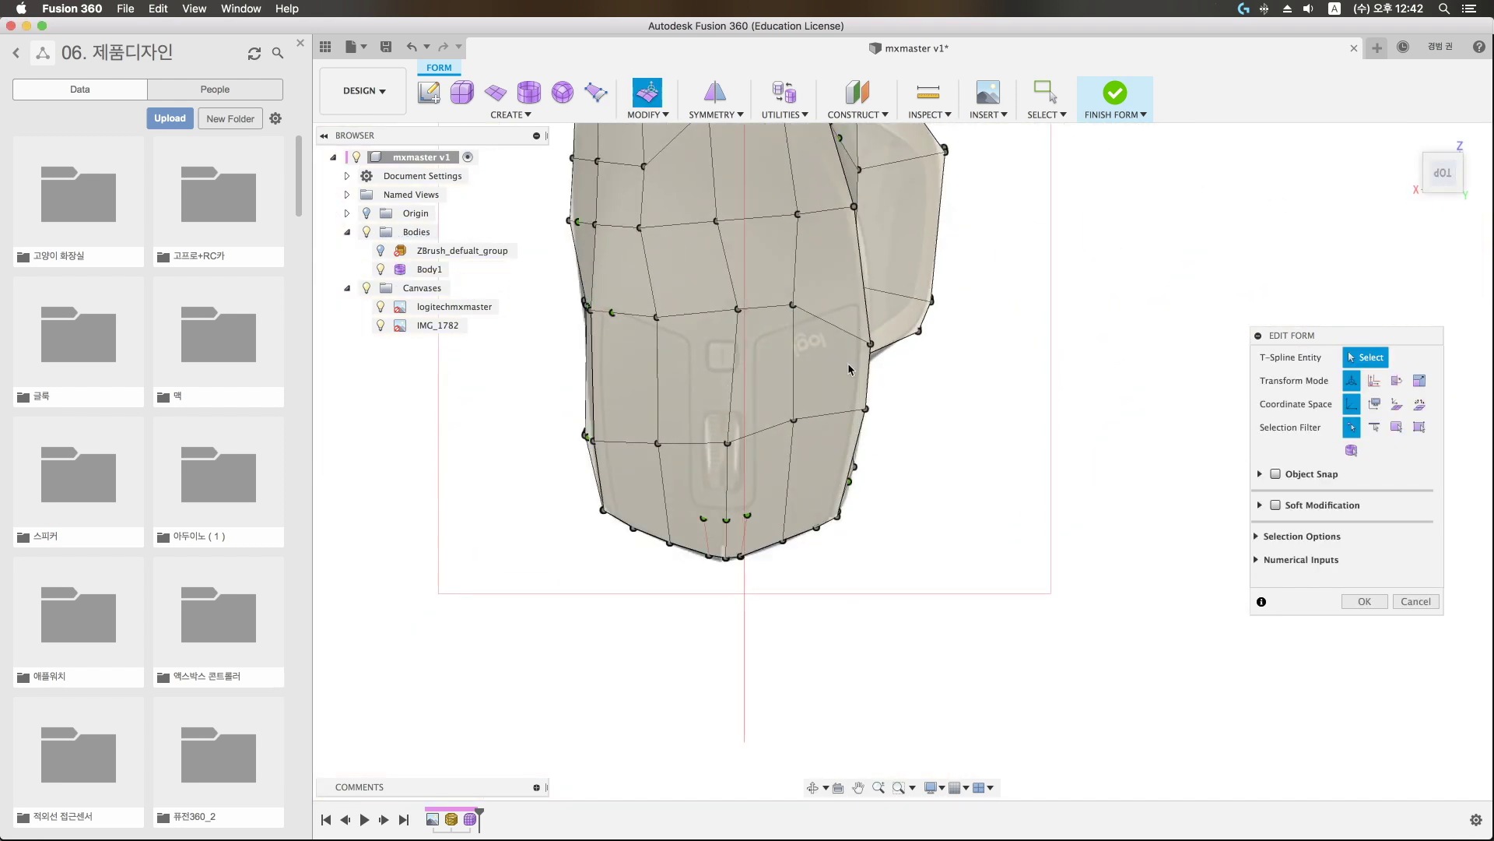
Step: Pull a side vertex left onto the outline, raise another, and confirm the form edits
left_click(766, 303)
left_click_drag(766, 303, 622, 298)
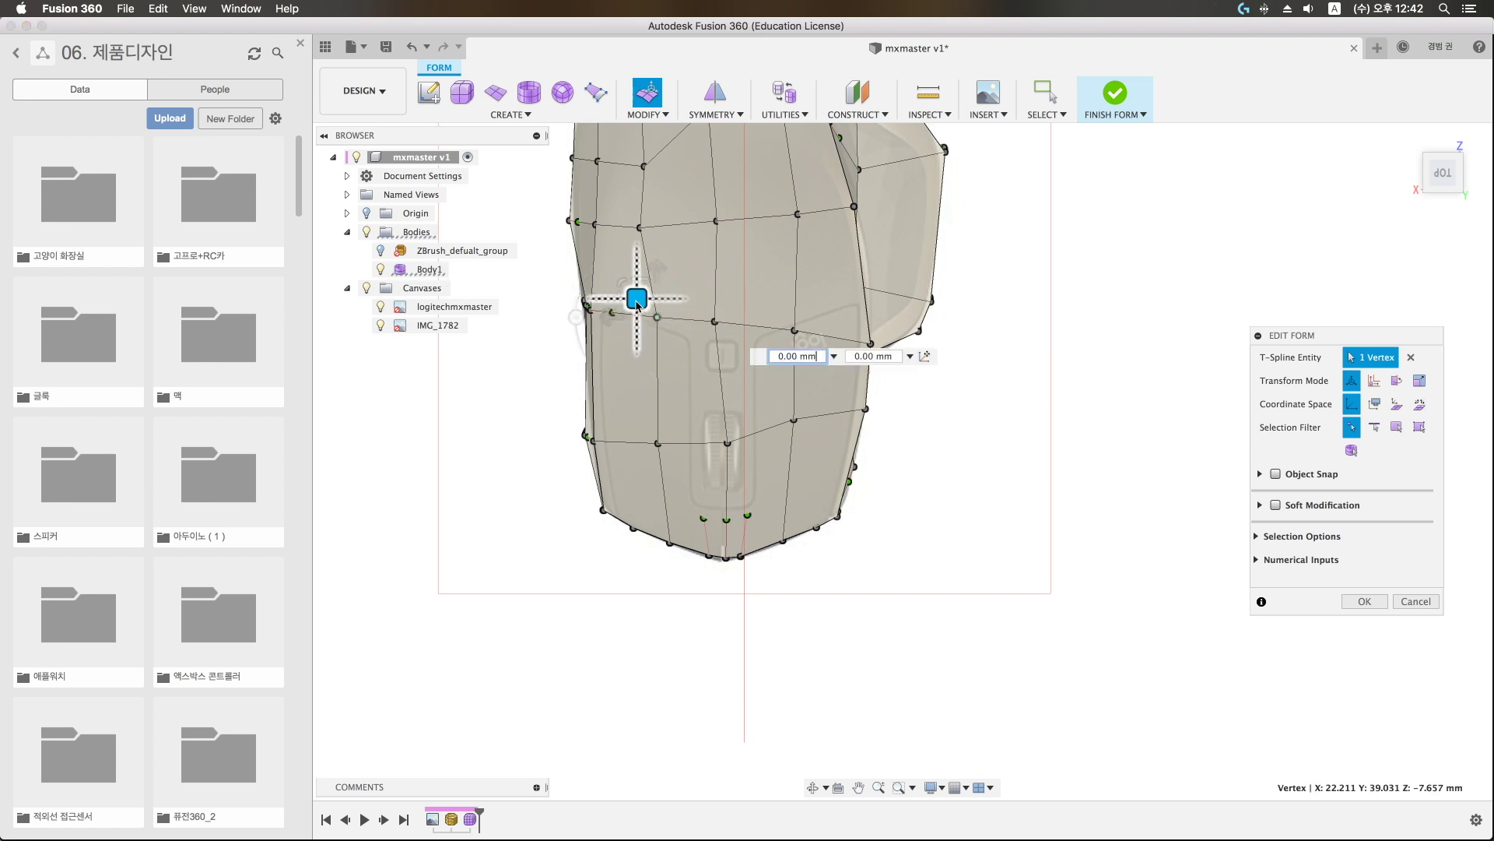
left_click(728, 443)
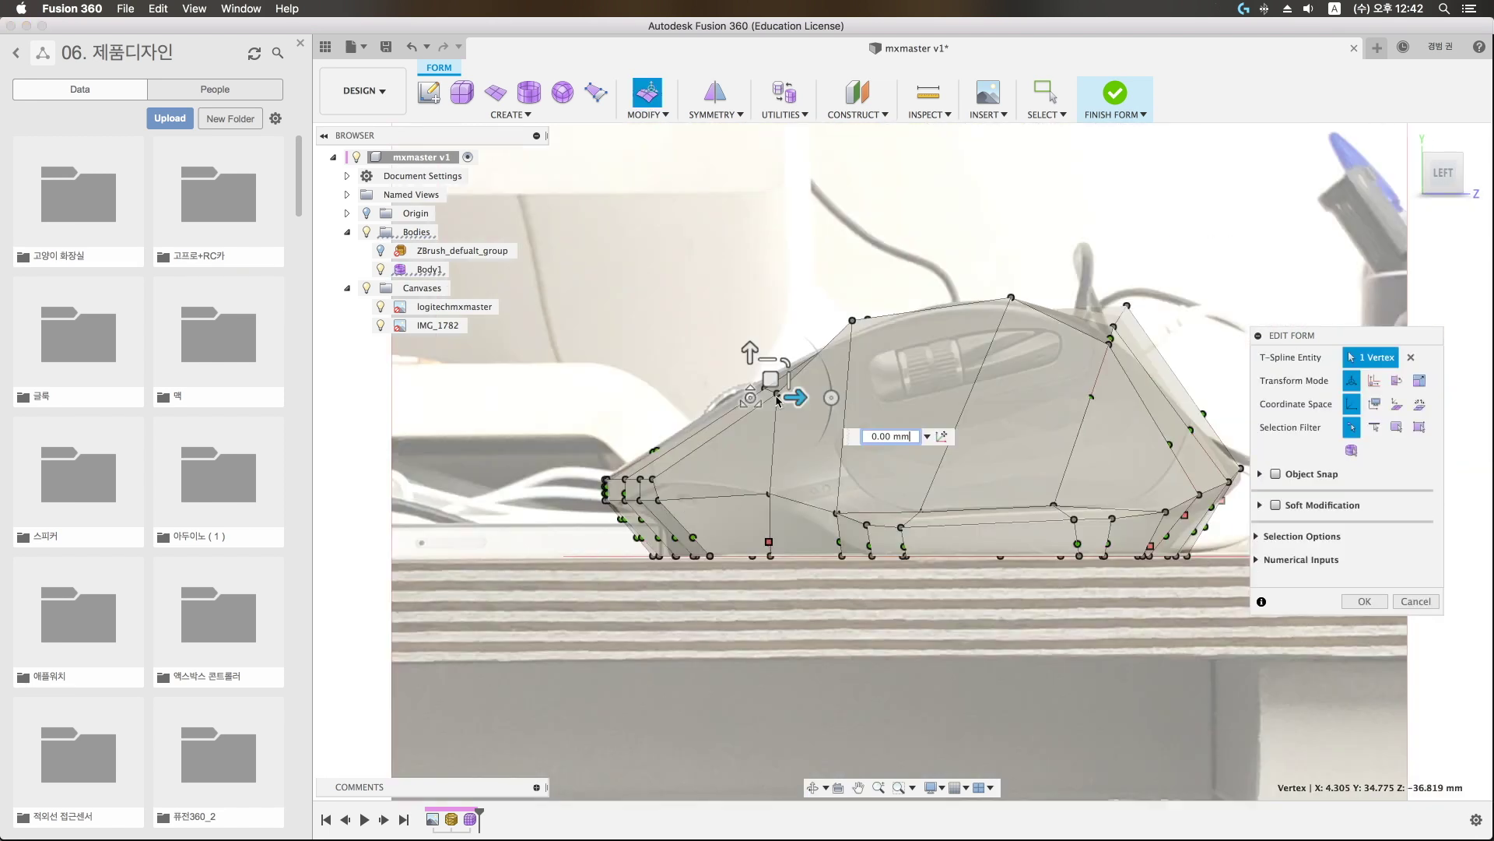
mouse_move(777, 401)
left_mouse_down()
mouse_move(880, 301)
mouse_move(1027, 283)
mouse_move(778, 368)
left_mouse_up()
left_click(804, 576)
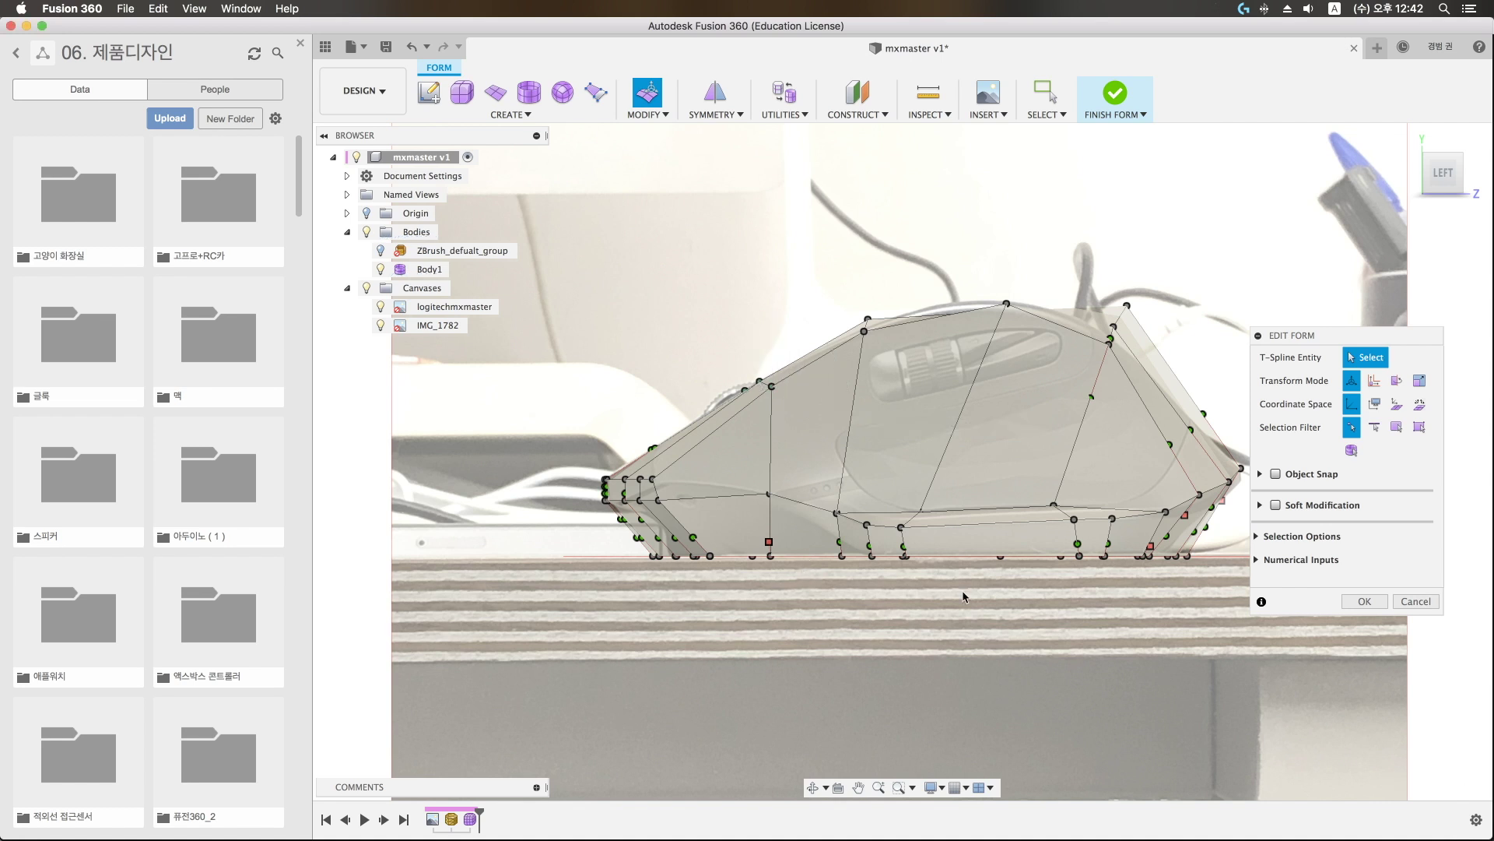
left_click(1347, 603)
Step: Raise a vertex on top of the body slightly, then exit the form editing
mouse_move(1077, 623)
middle_mouse_down("shift")
mouse_move(1146, 632)
mouse_move(404, 337)
mouse_move(670, 437)
mouse_move(662, 389)
middle_mouse_up("shift")
left_click(654, 95)
left_click(870, 338)
left_click_drag(895, 311, 878, 291)
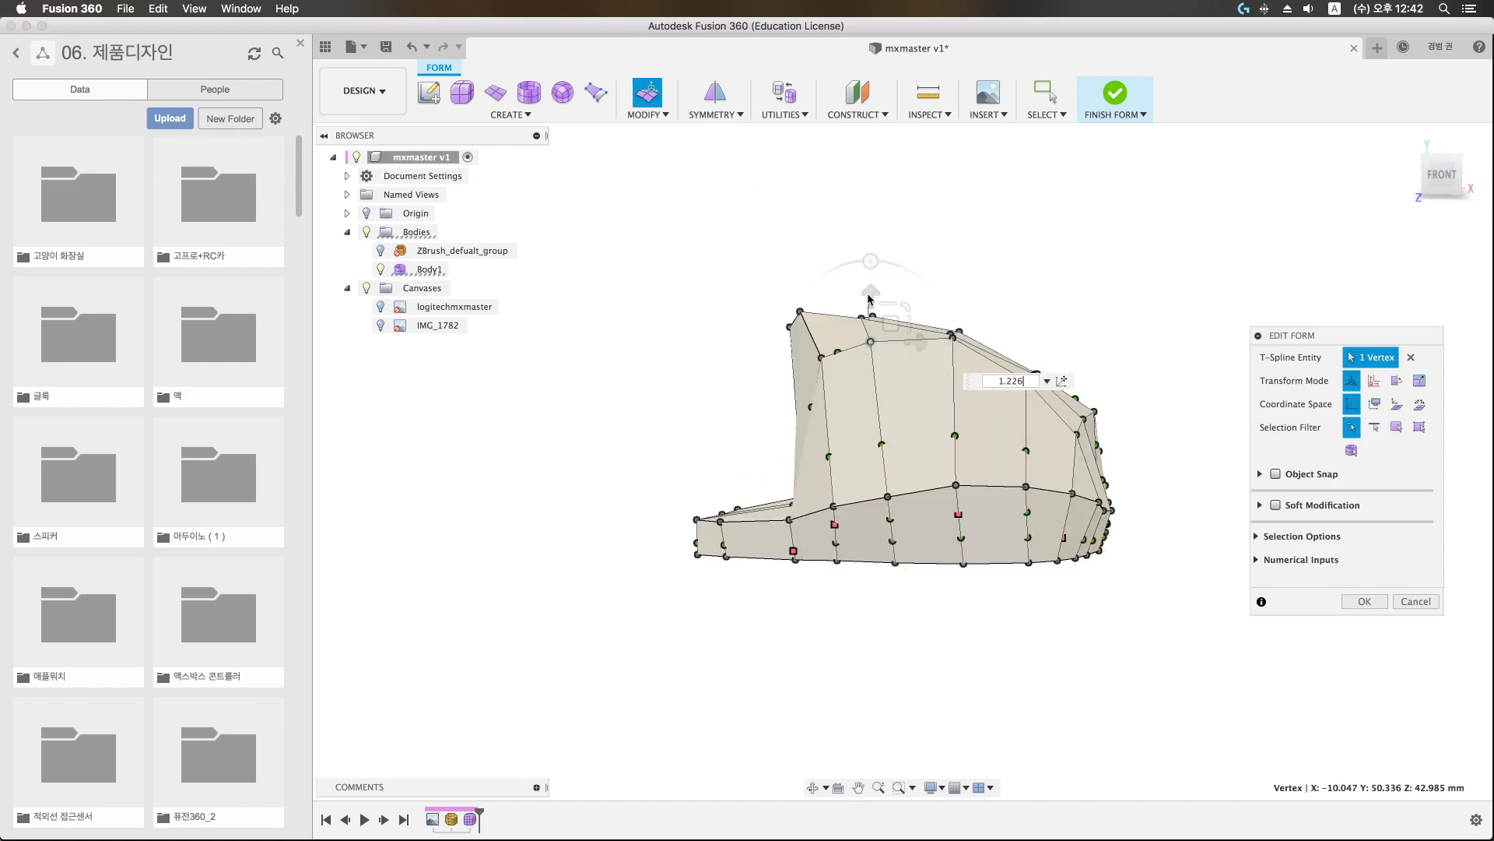
key("Return")
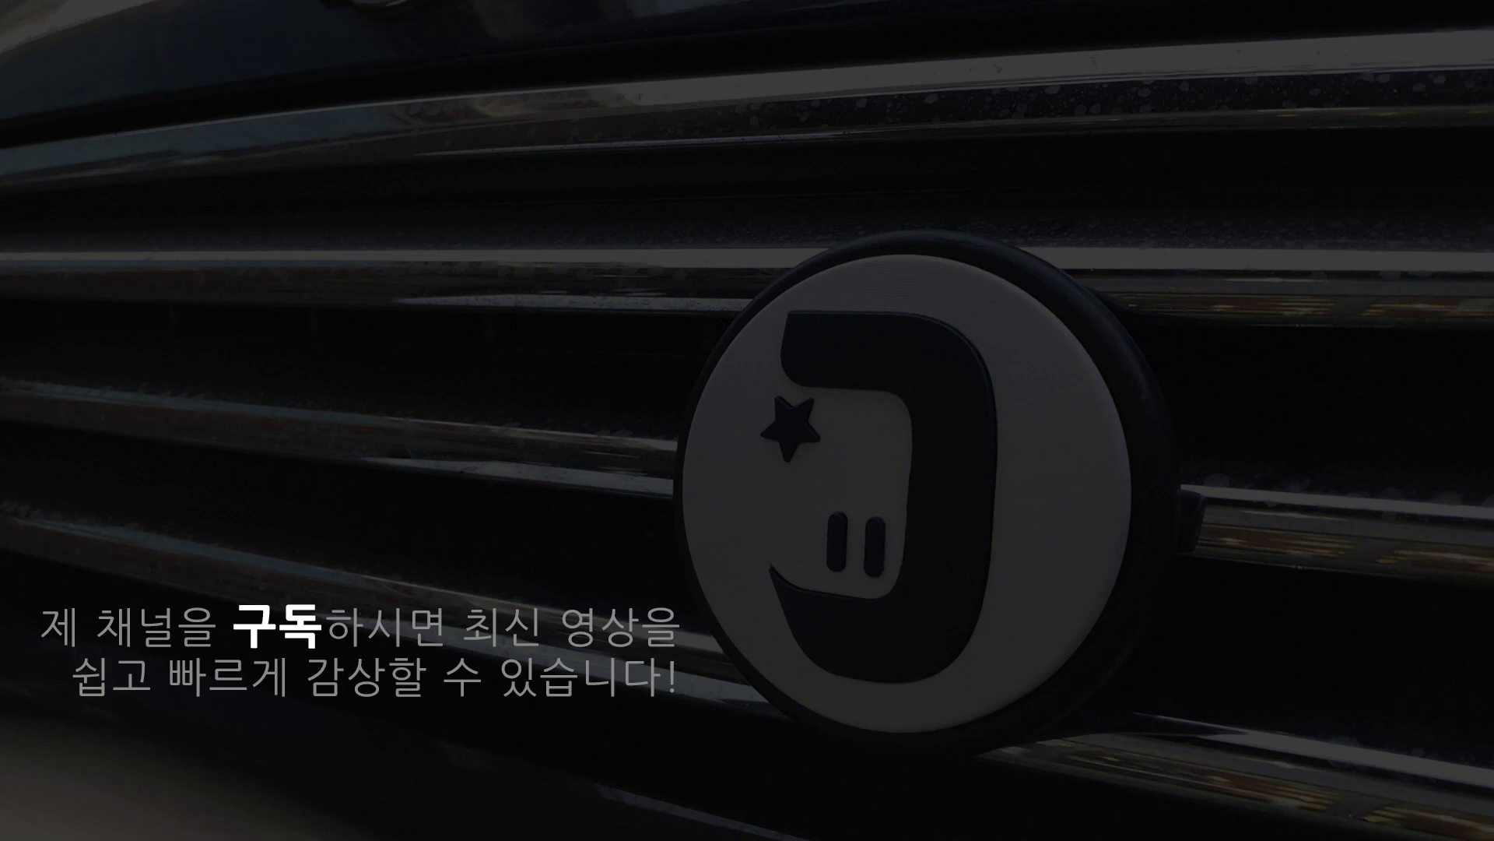